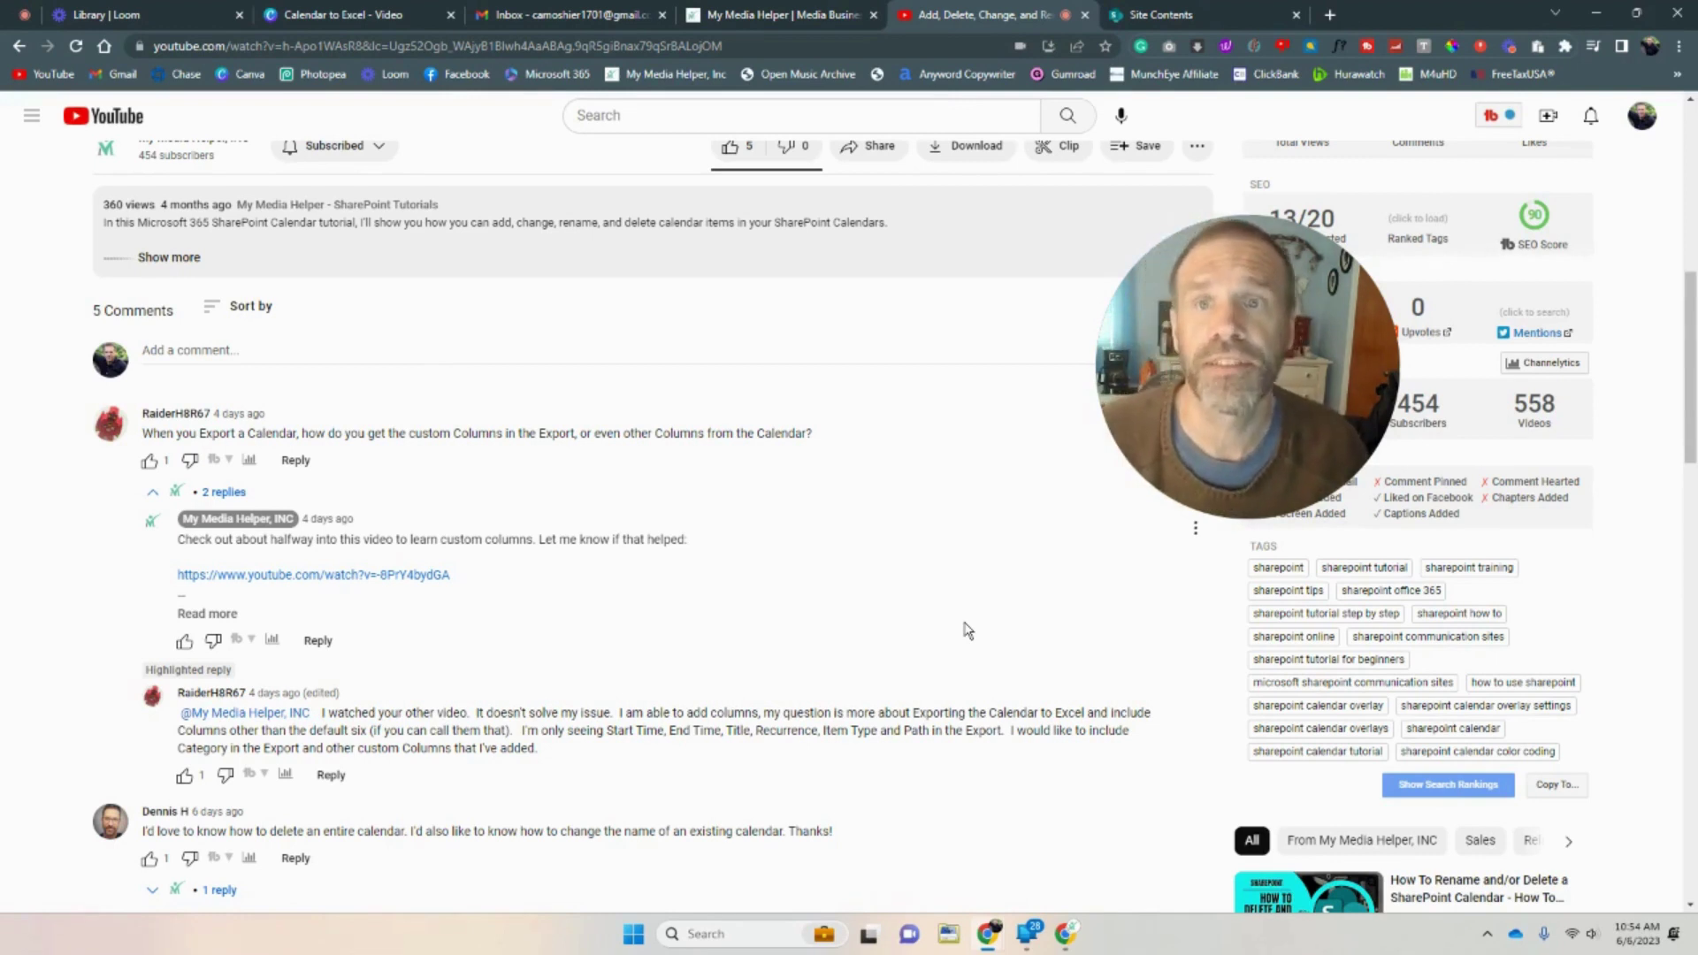
Switch to SharePoint in the browser, go to its start page and open the Sandbox site.
{"action": "left_click", "coordinate": [1198, 15]}
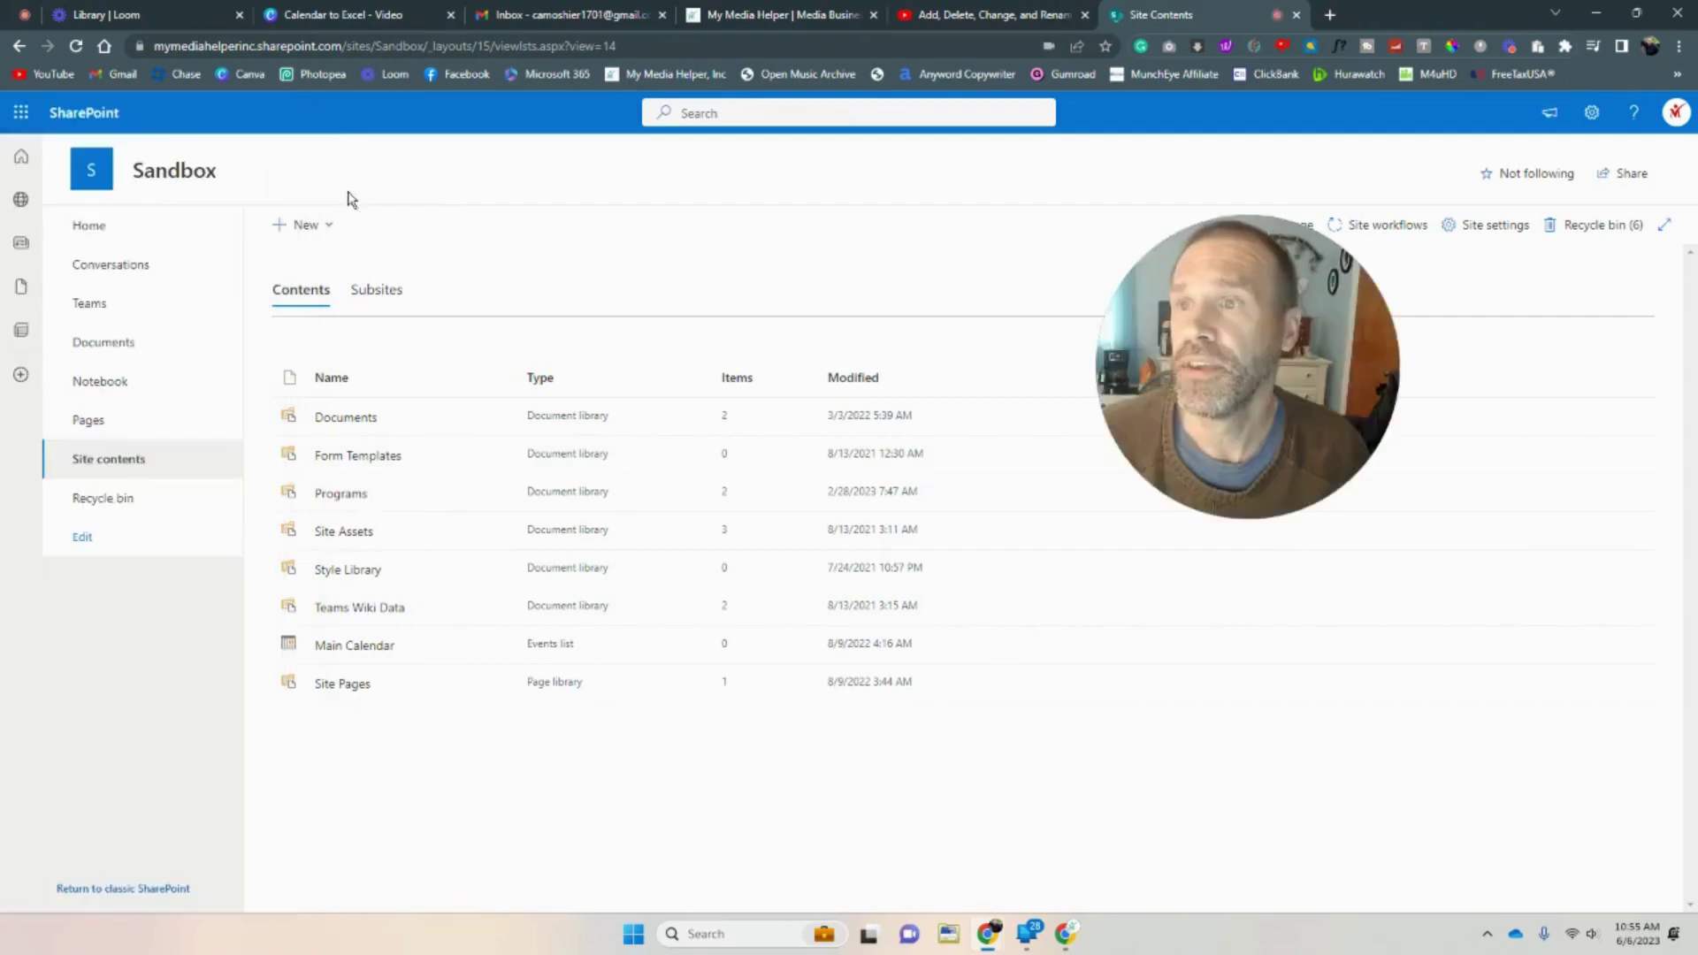
{"action": "left_click", "coordinate": [84, 112]}
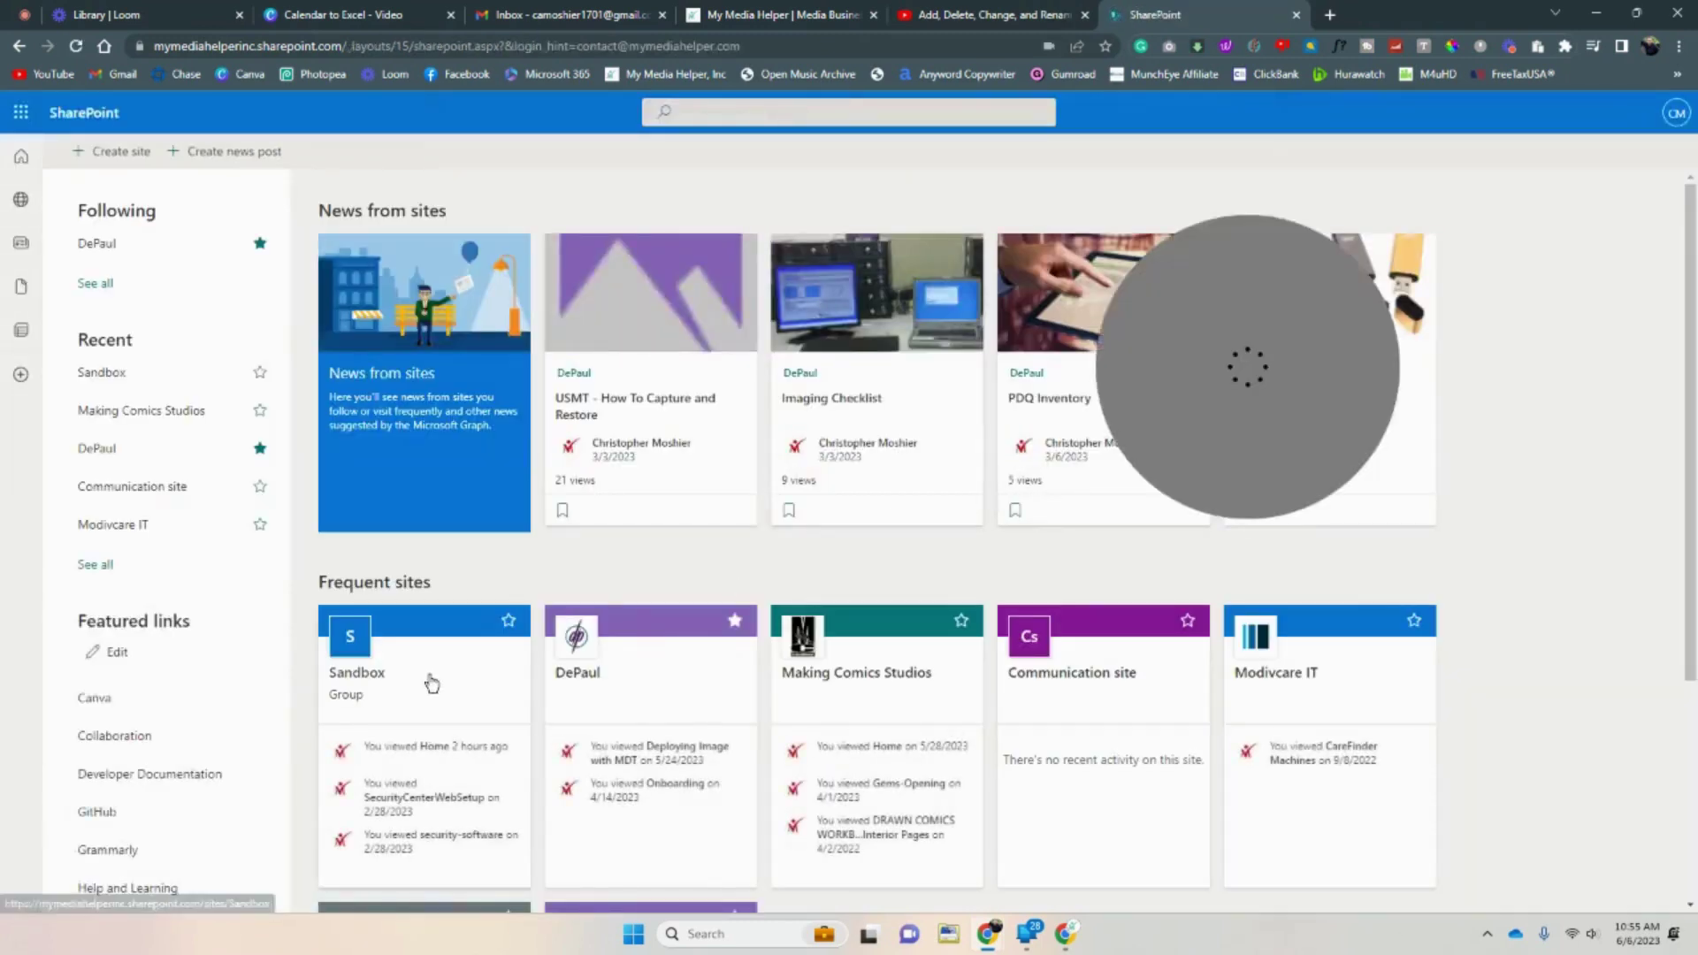
{"action": "scroll", "coordinate": [428, 686], "scroll_direction": "down", "scroll_amount": 1}
{"action": "left_click", "coordinate": [379, 591]}
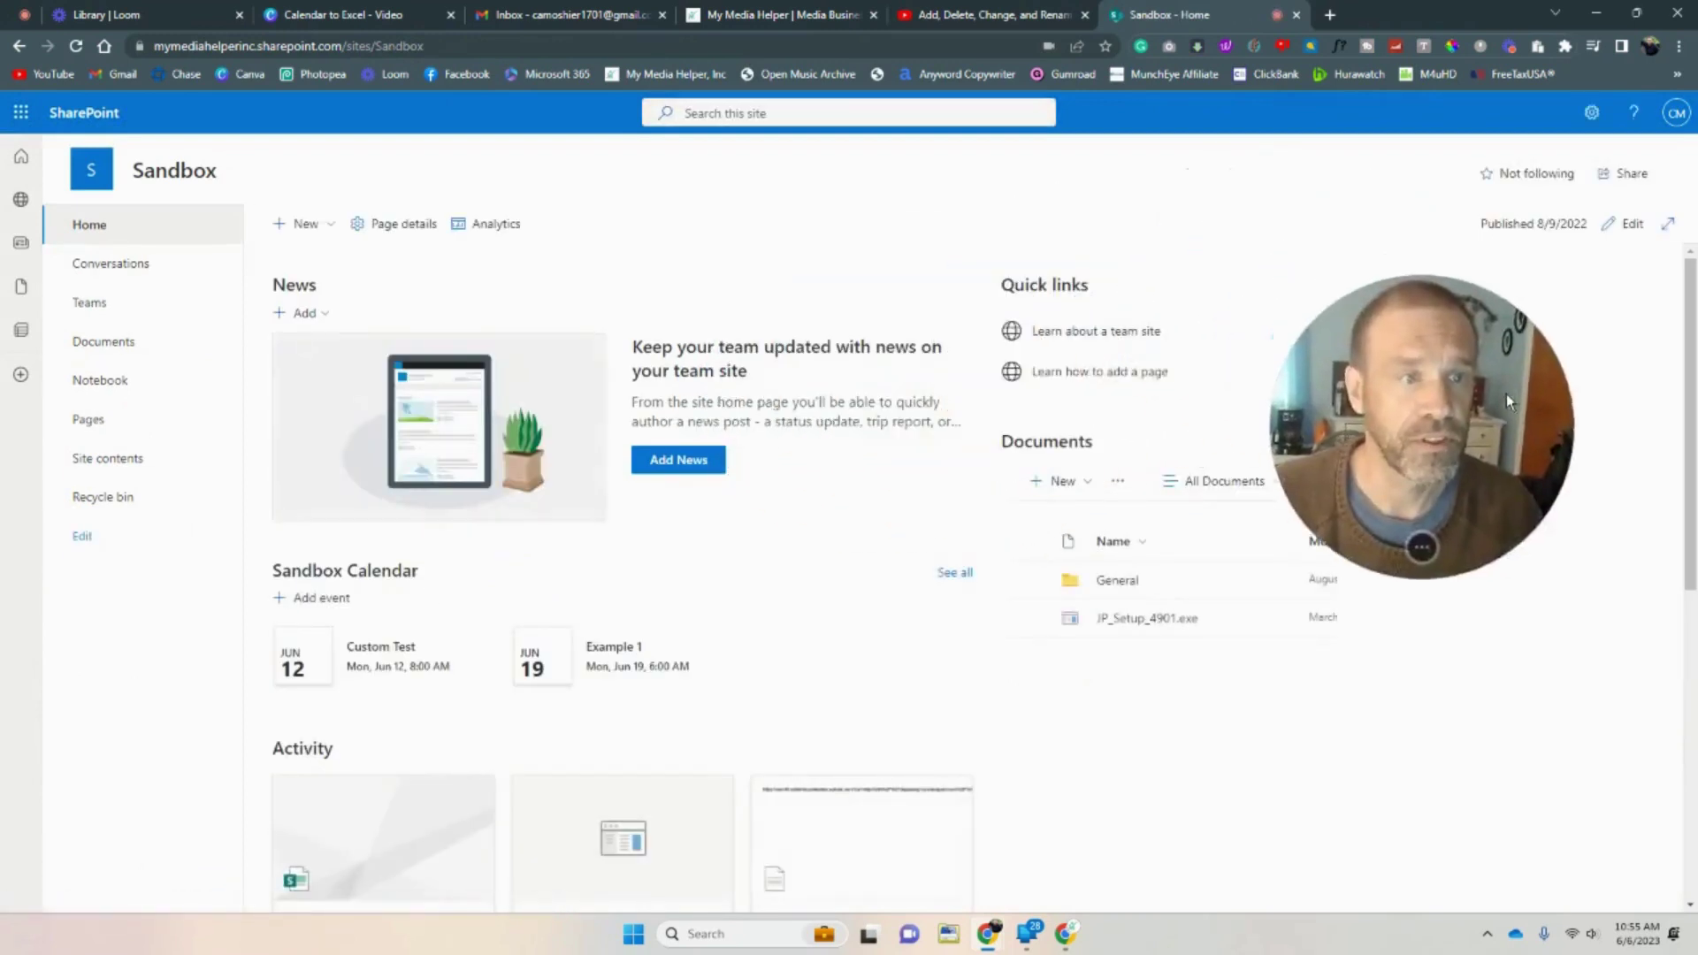
Open the Sandbox site contents and return them to the classic SharePoint experience.
{"action": "right_click", "coordinate": [1485, 106]}
{"action": "left_click", "coordinate": [1592, 115]}
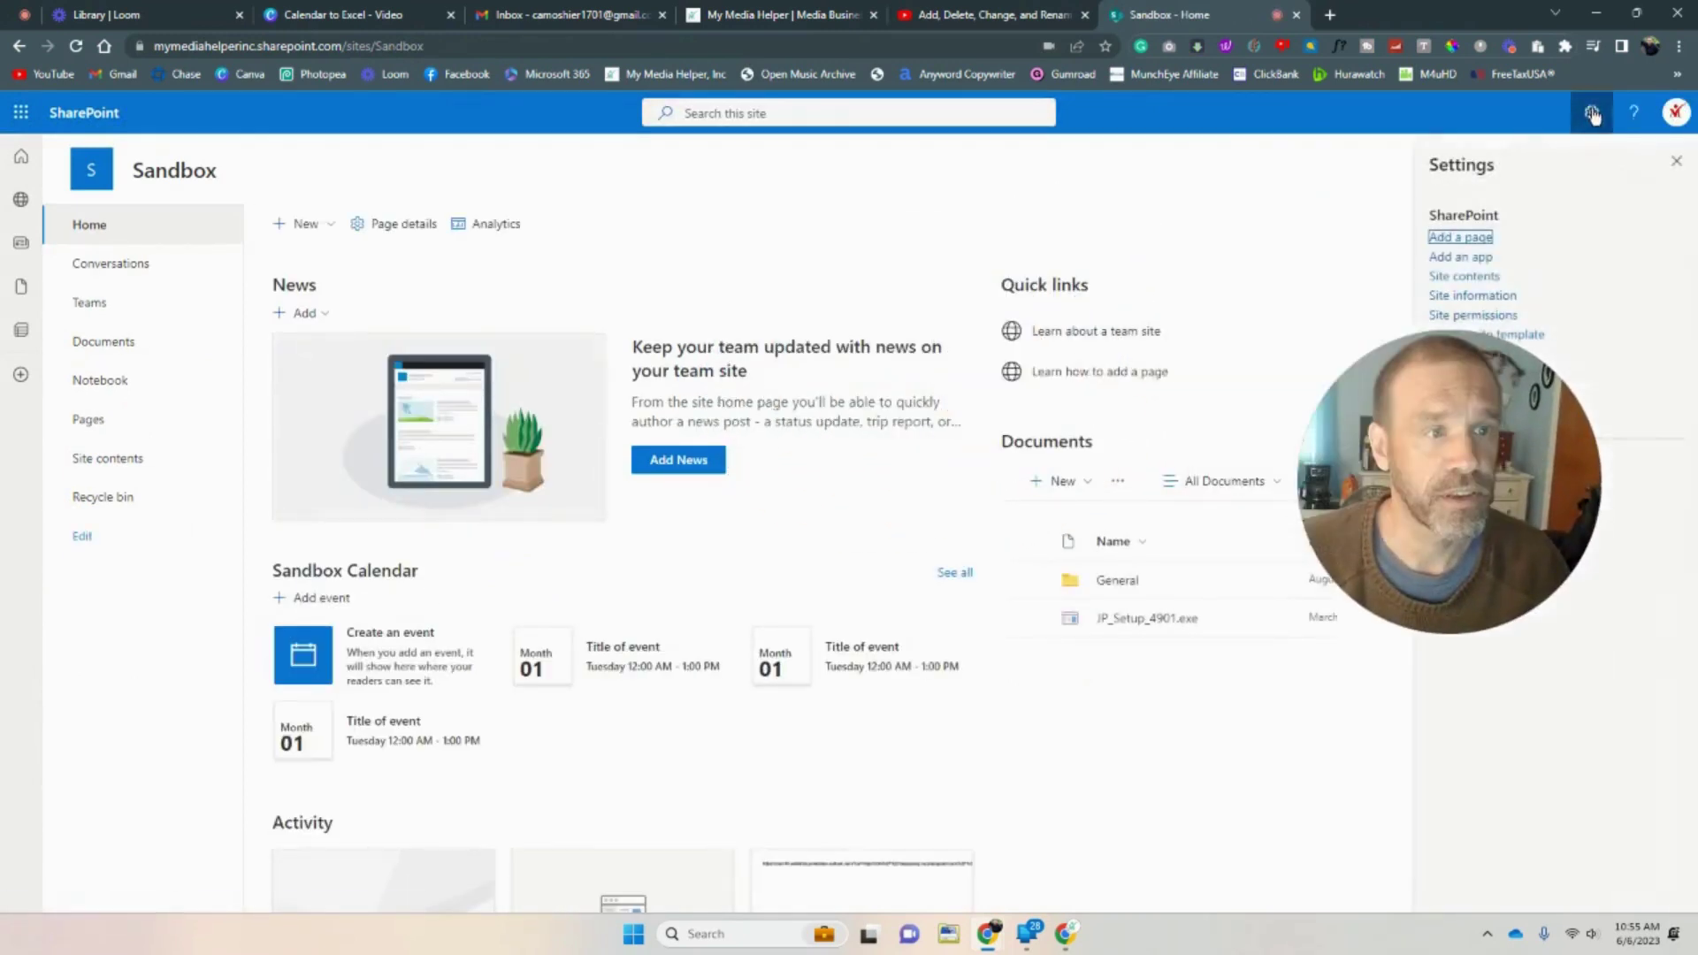
{"action": "left_click", "coordinate": [1465, 276]}
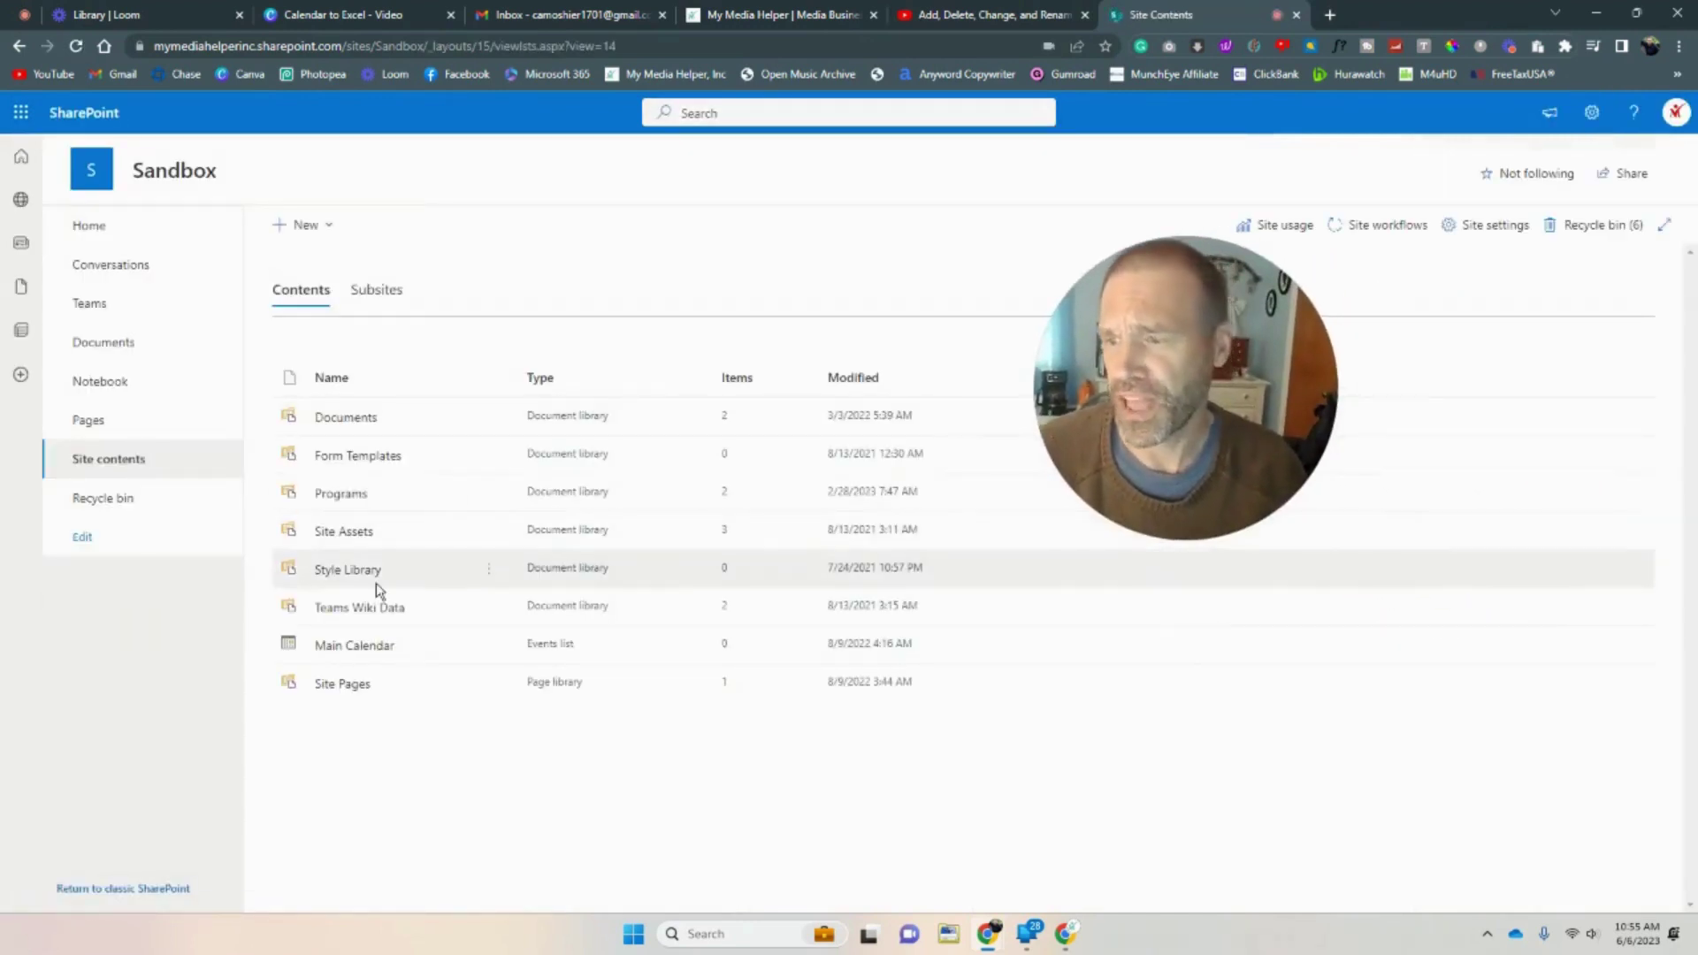
{"action": "left_click", "coordinate": [140, 892]}
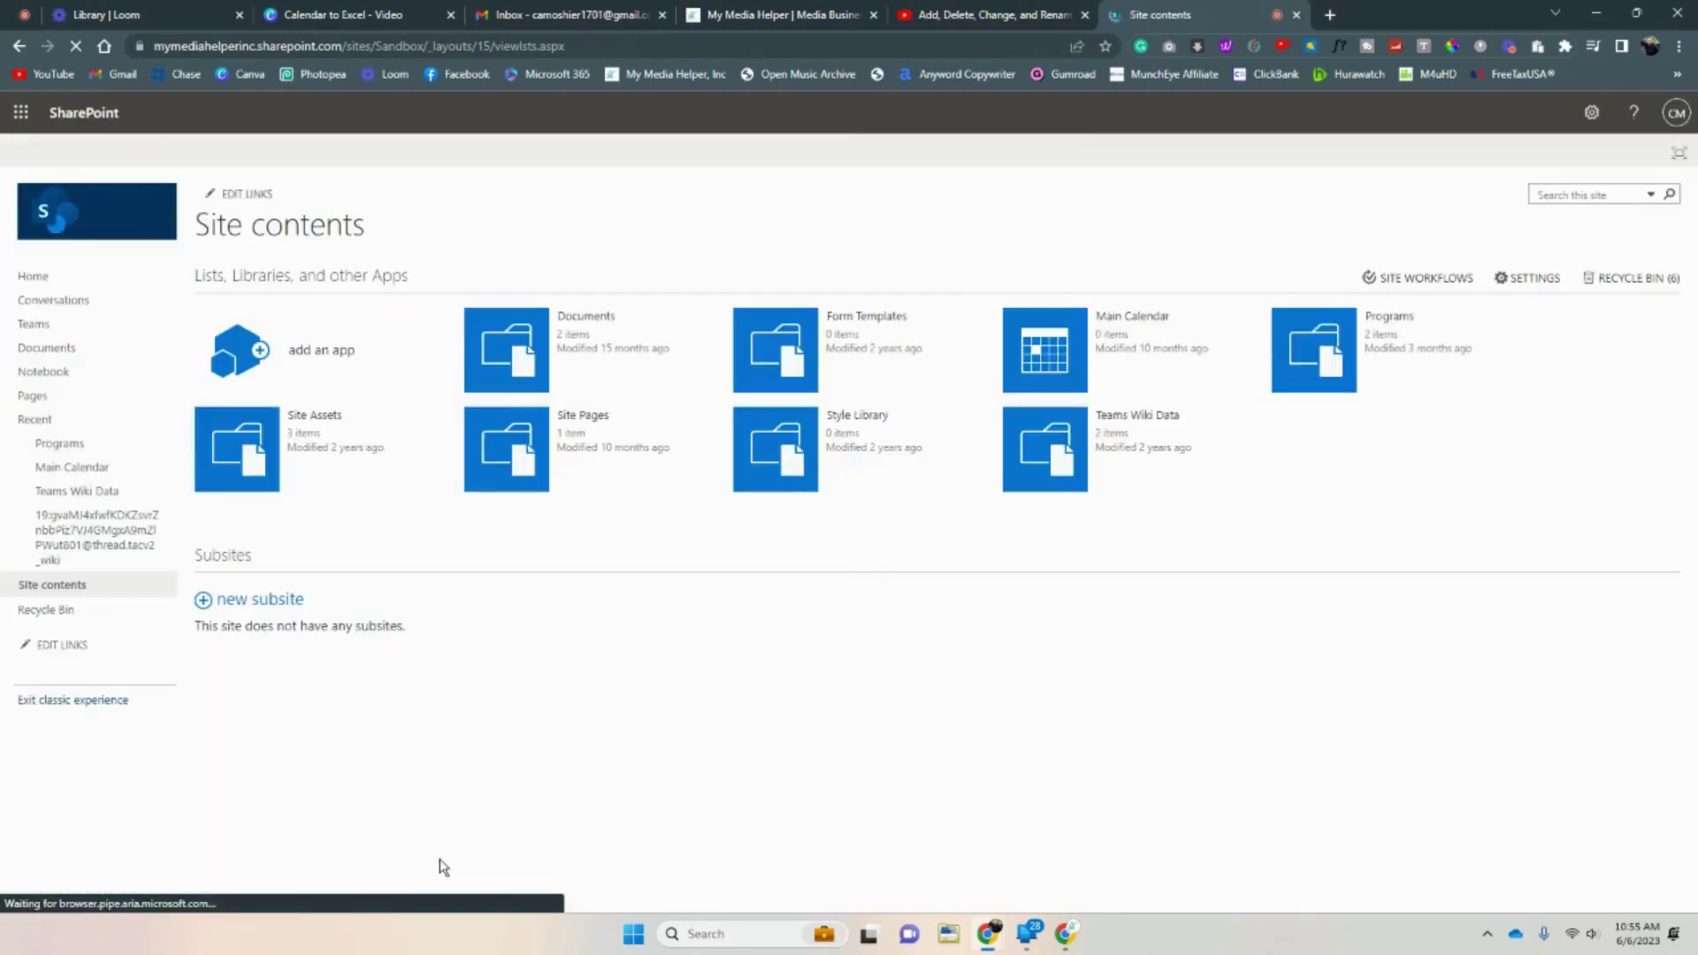
{"action": "left_click_drag", "start_coordinate": [1175, 375], "coordinate": [1084, 516]}
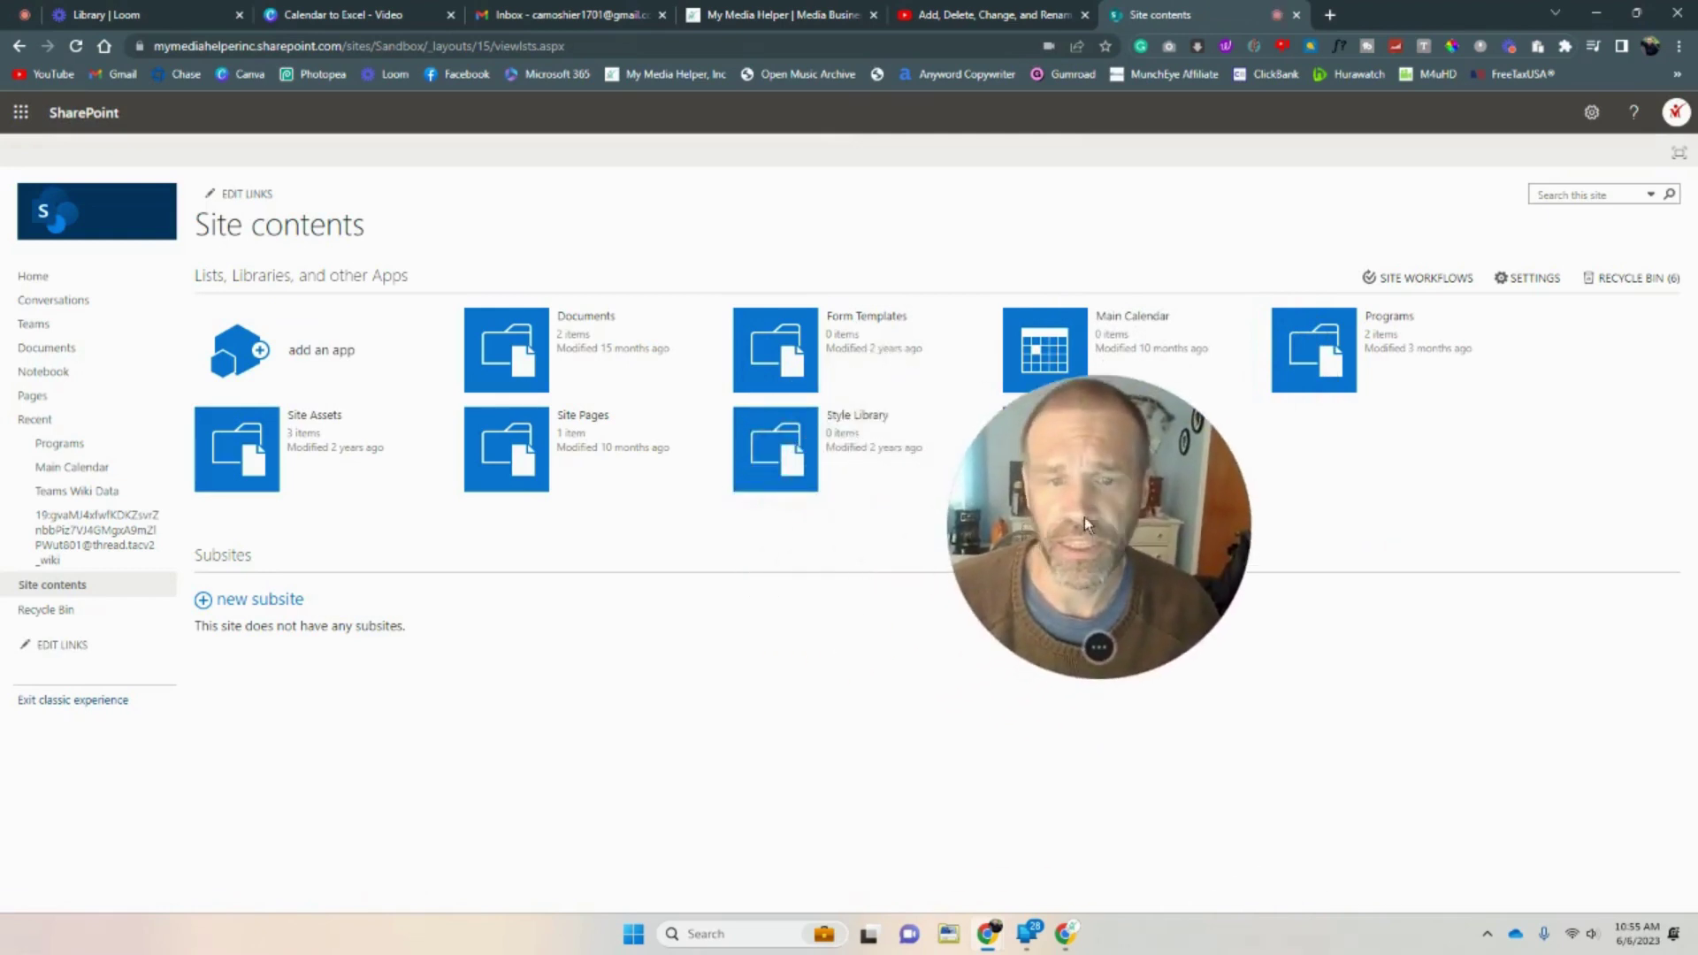
Add a Calendar app named "Raider Calendar" to the Sandbox site.
{"action": "left_click", "coordinate": [327, 352]}
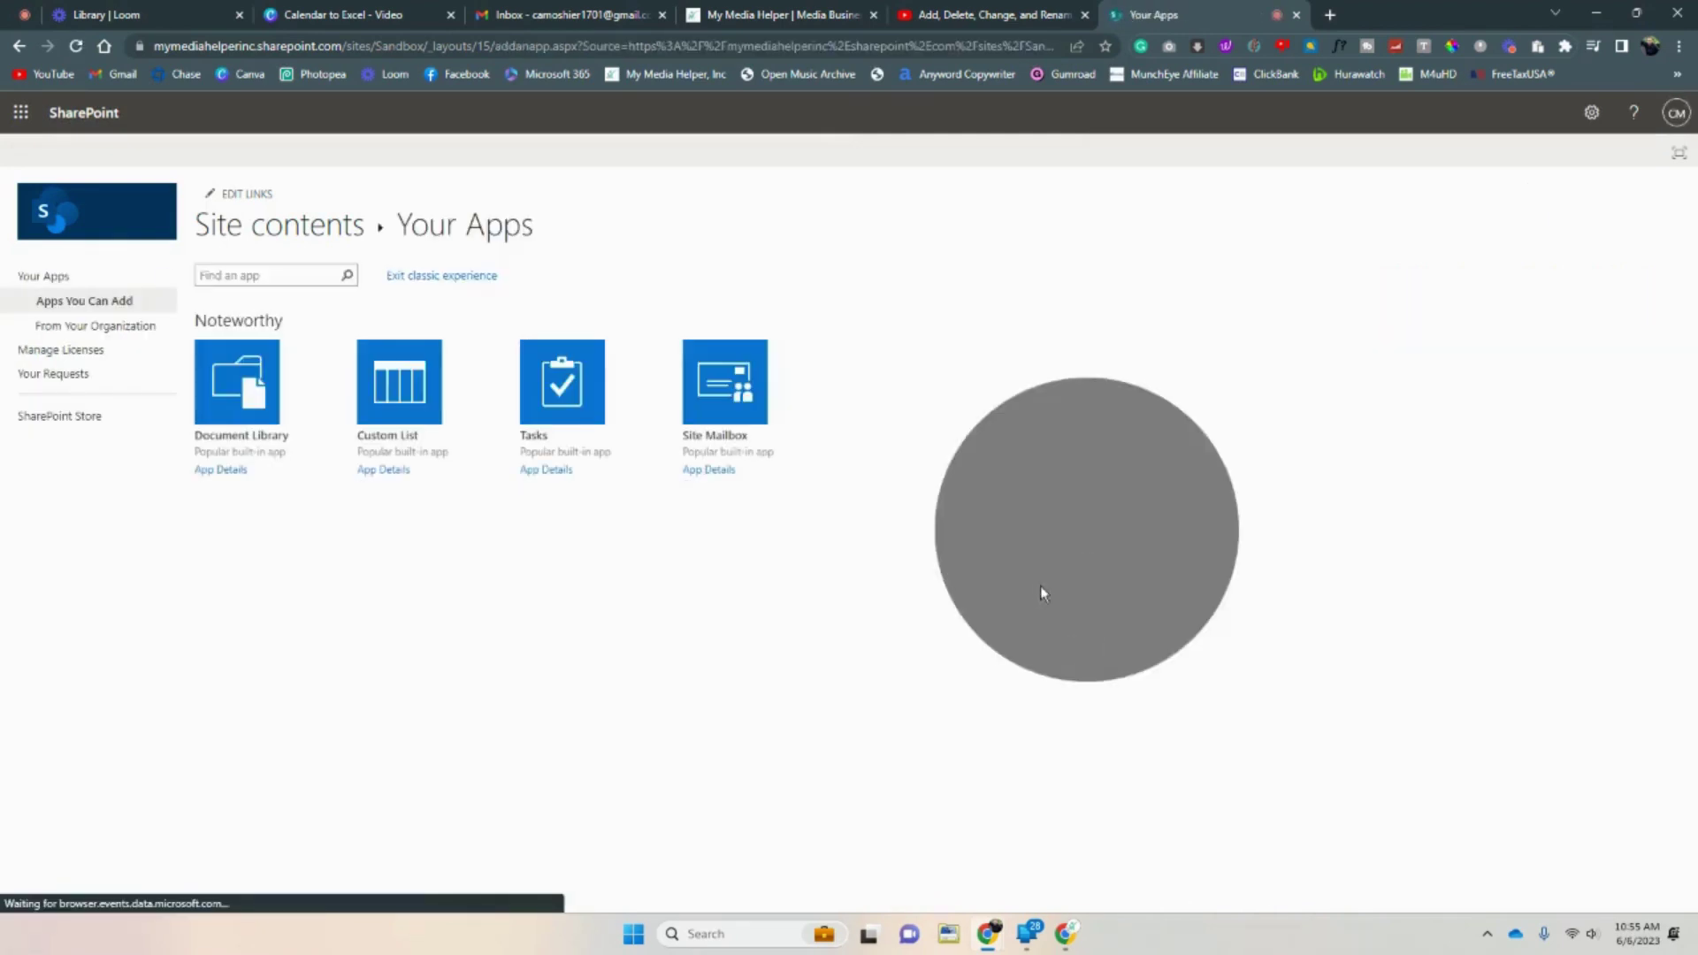
{"action": "scroll", "coordinate": [796, 586], "scroll_direction": "down", "scroll_amount": 2}
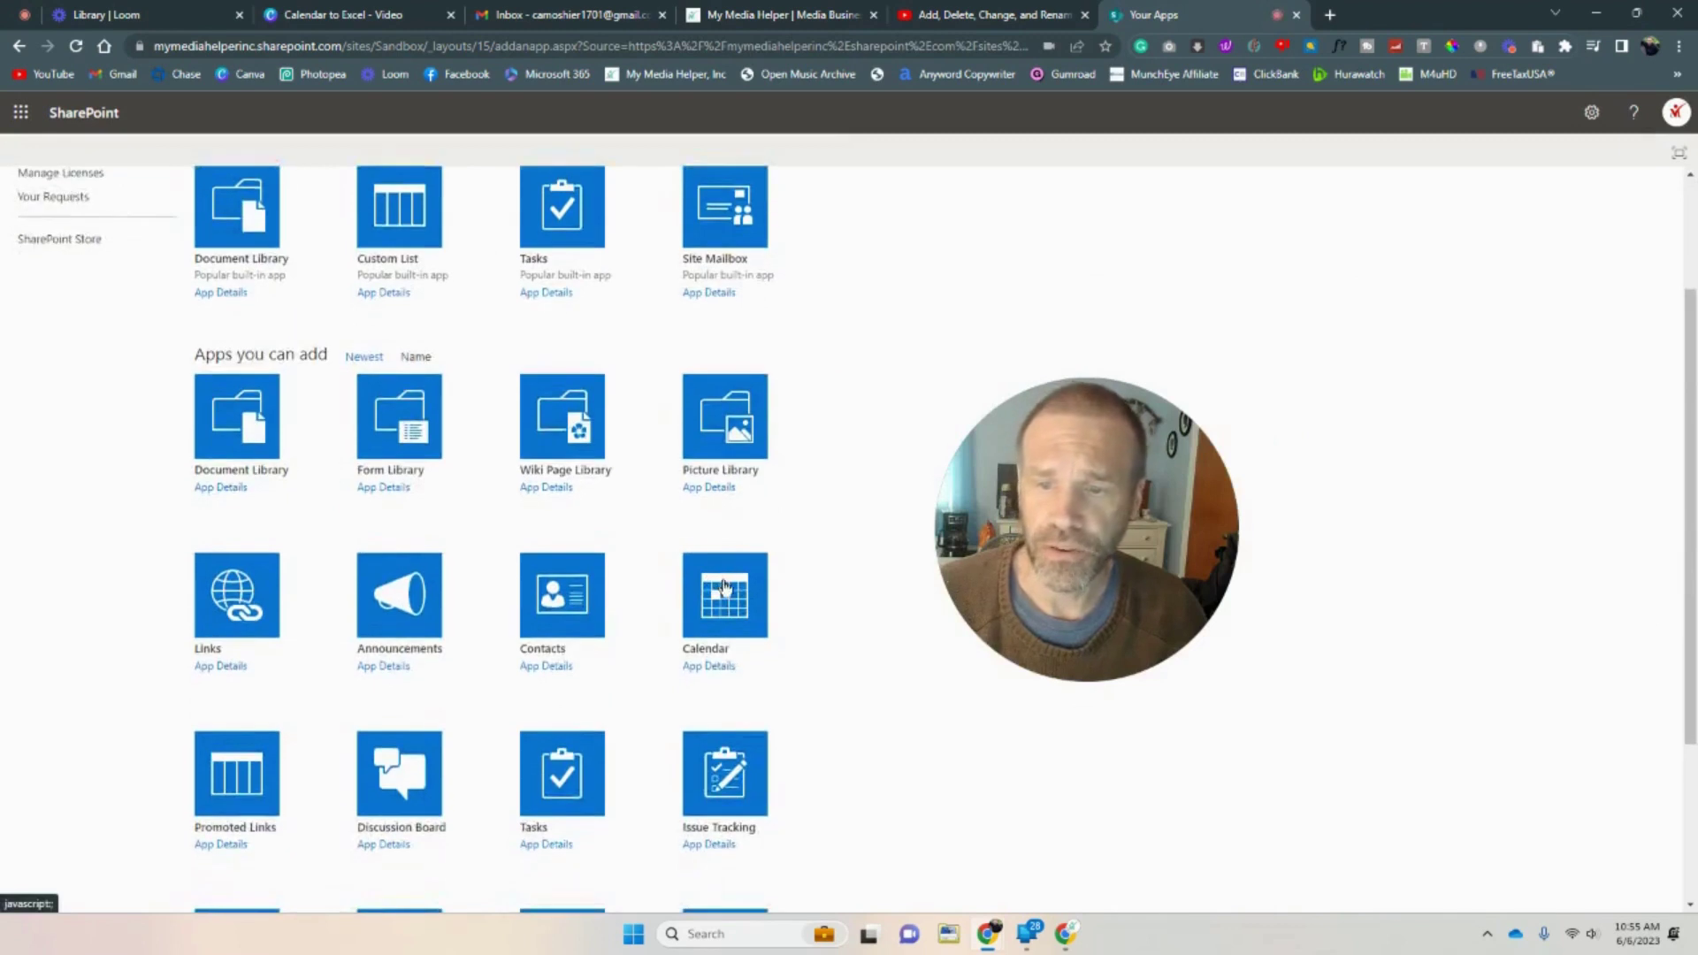
{"action": "left_click", "coordinate": [725, 587]}
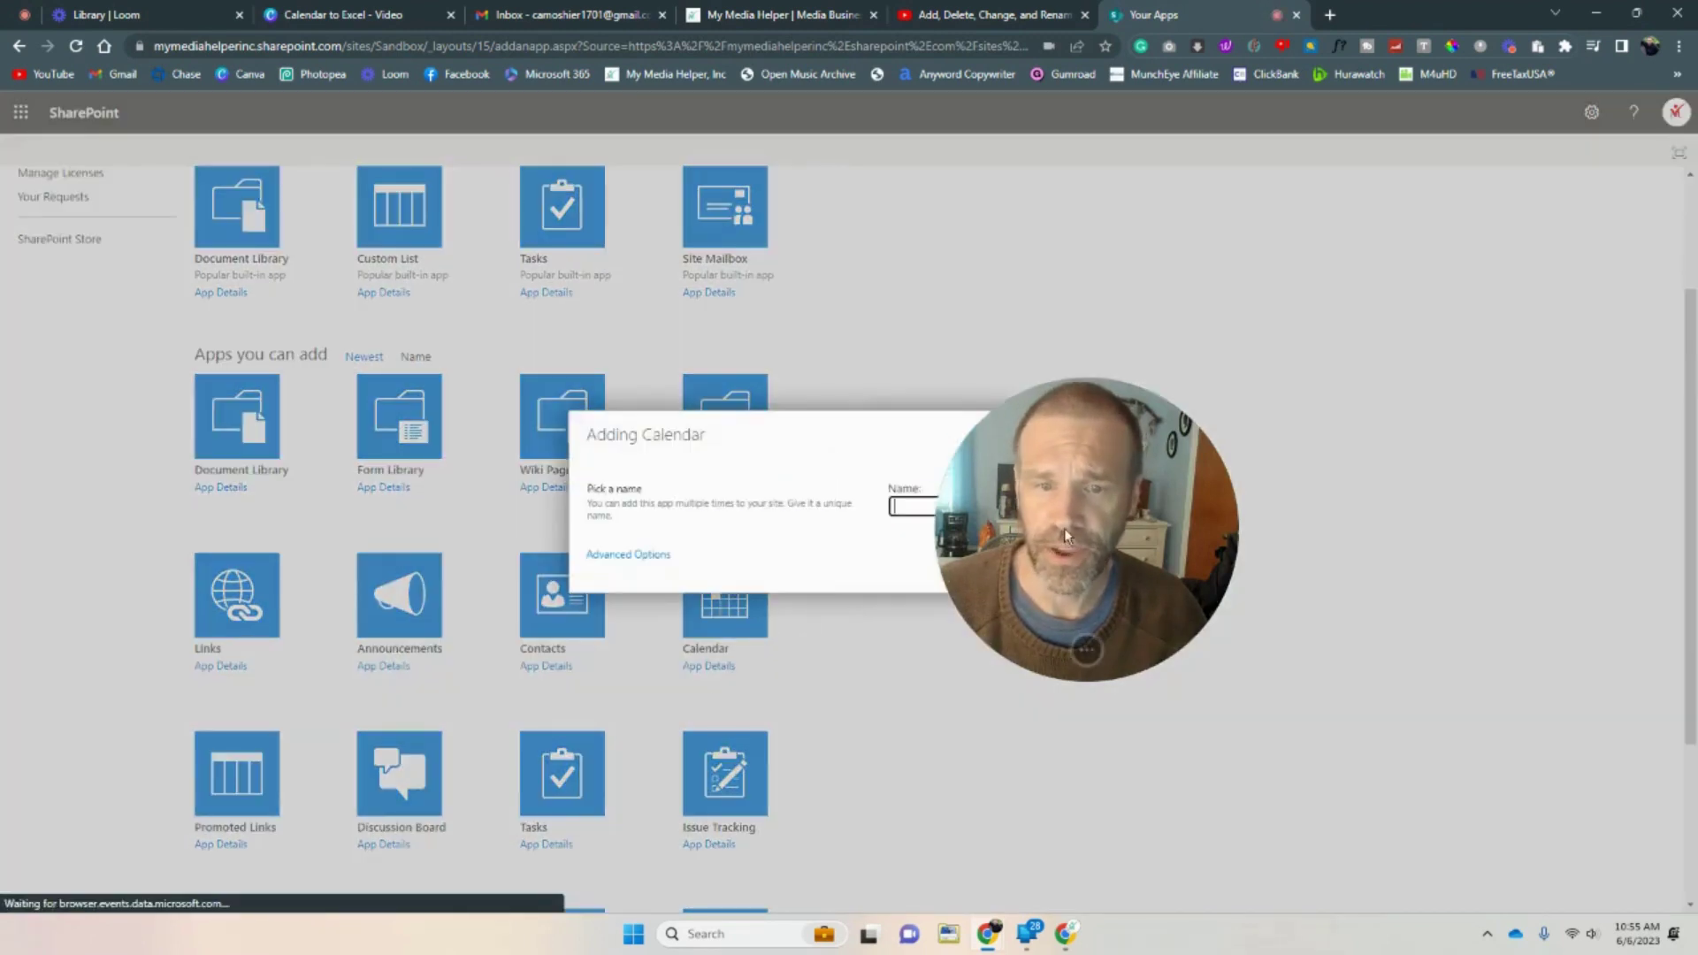
{"action": "left_click_drag", "start_coordinate": [1064, 528], "coordinate": [390, 376]}
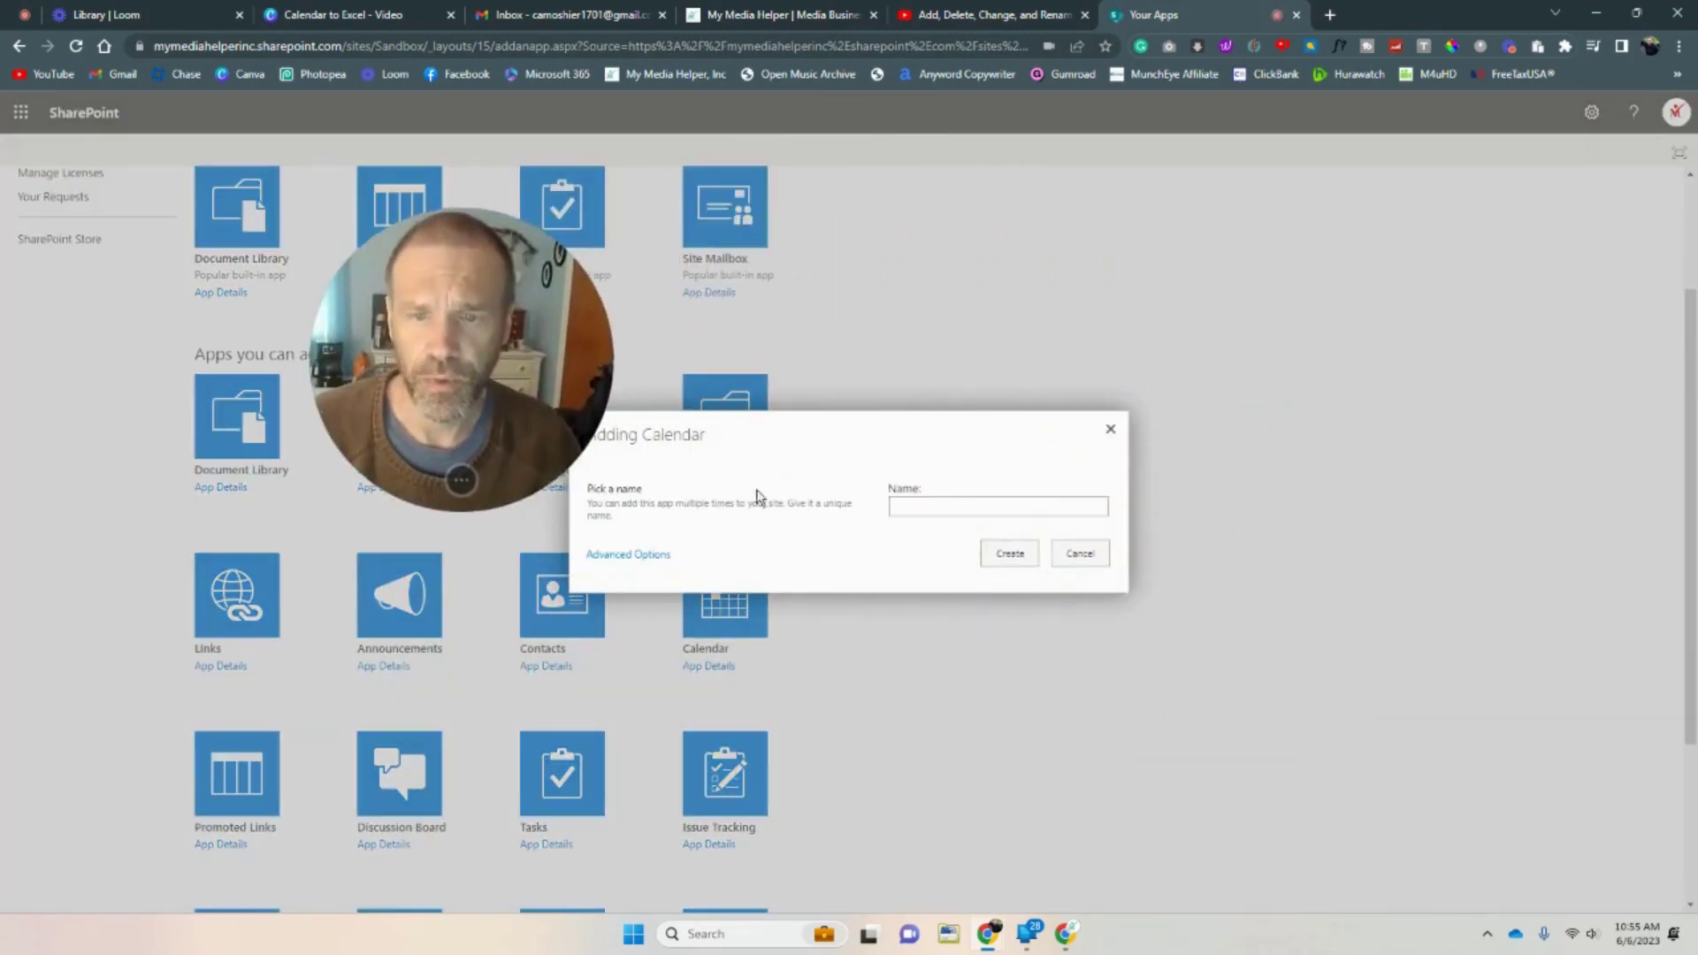
{"action": "left_click", "coordinate": [926, 505]}
{"action": "type", "text": "Raider"}
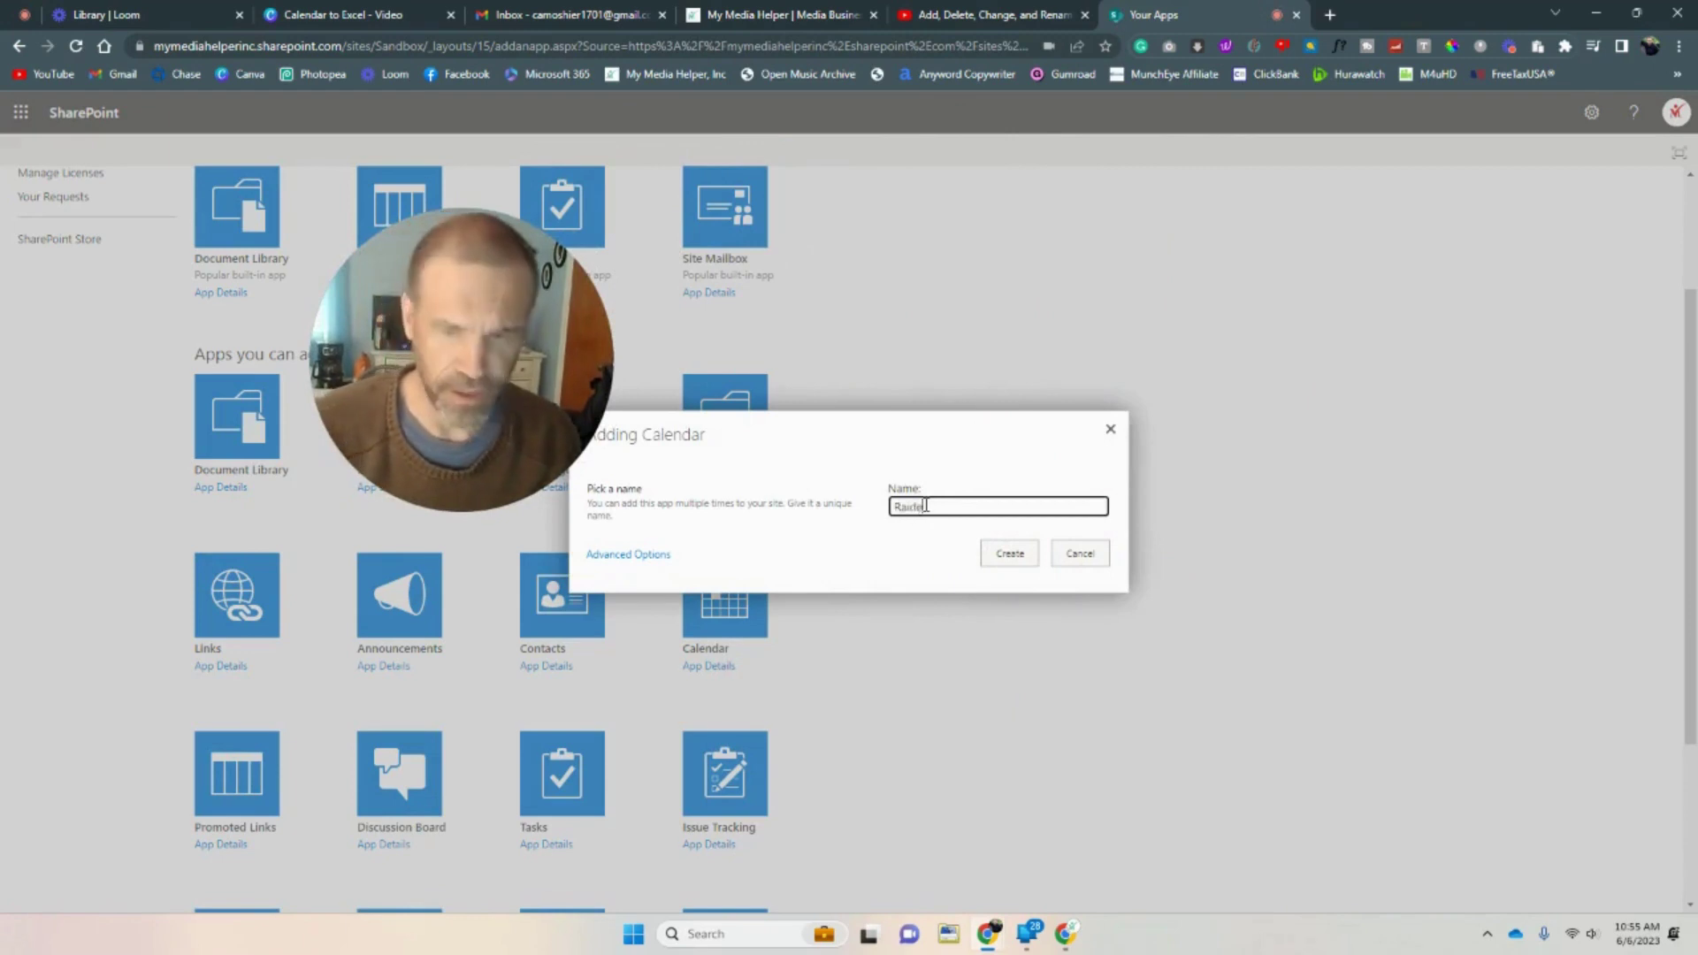
{"action": "type", "text": " Calenda"}
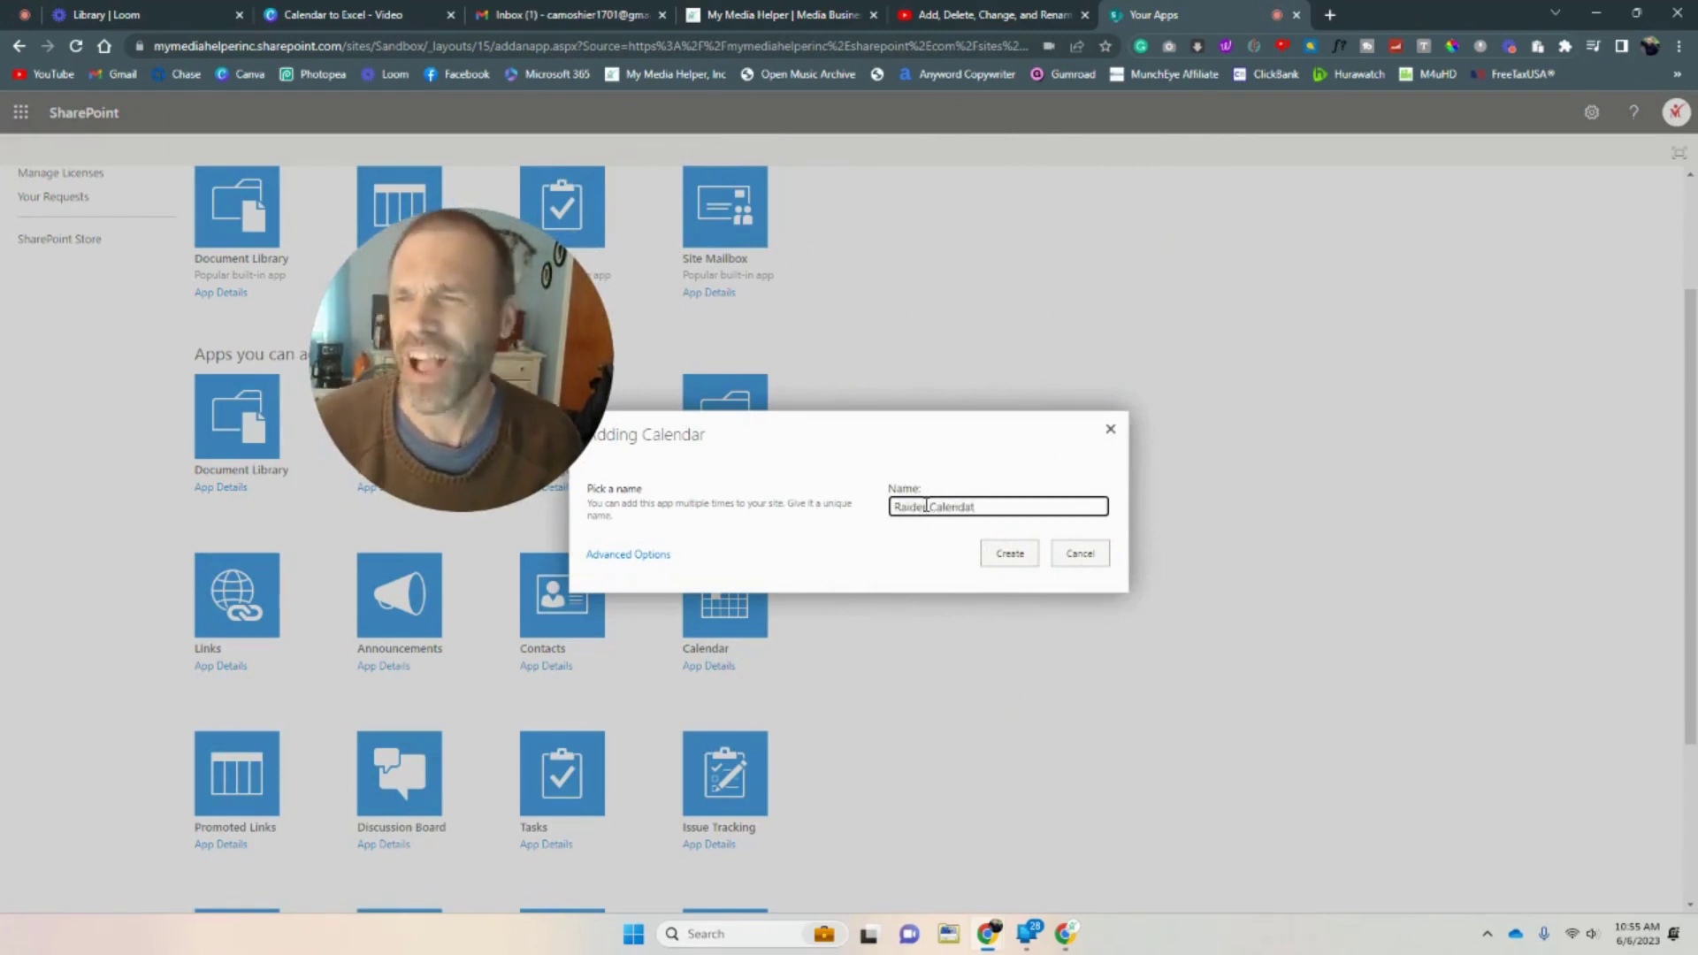
{"action": "type", "text": "t"}
{"action": "key", "text": "BackSpace"}
{"action": "type", "text": "r"}
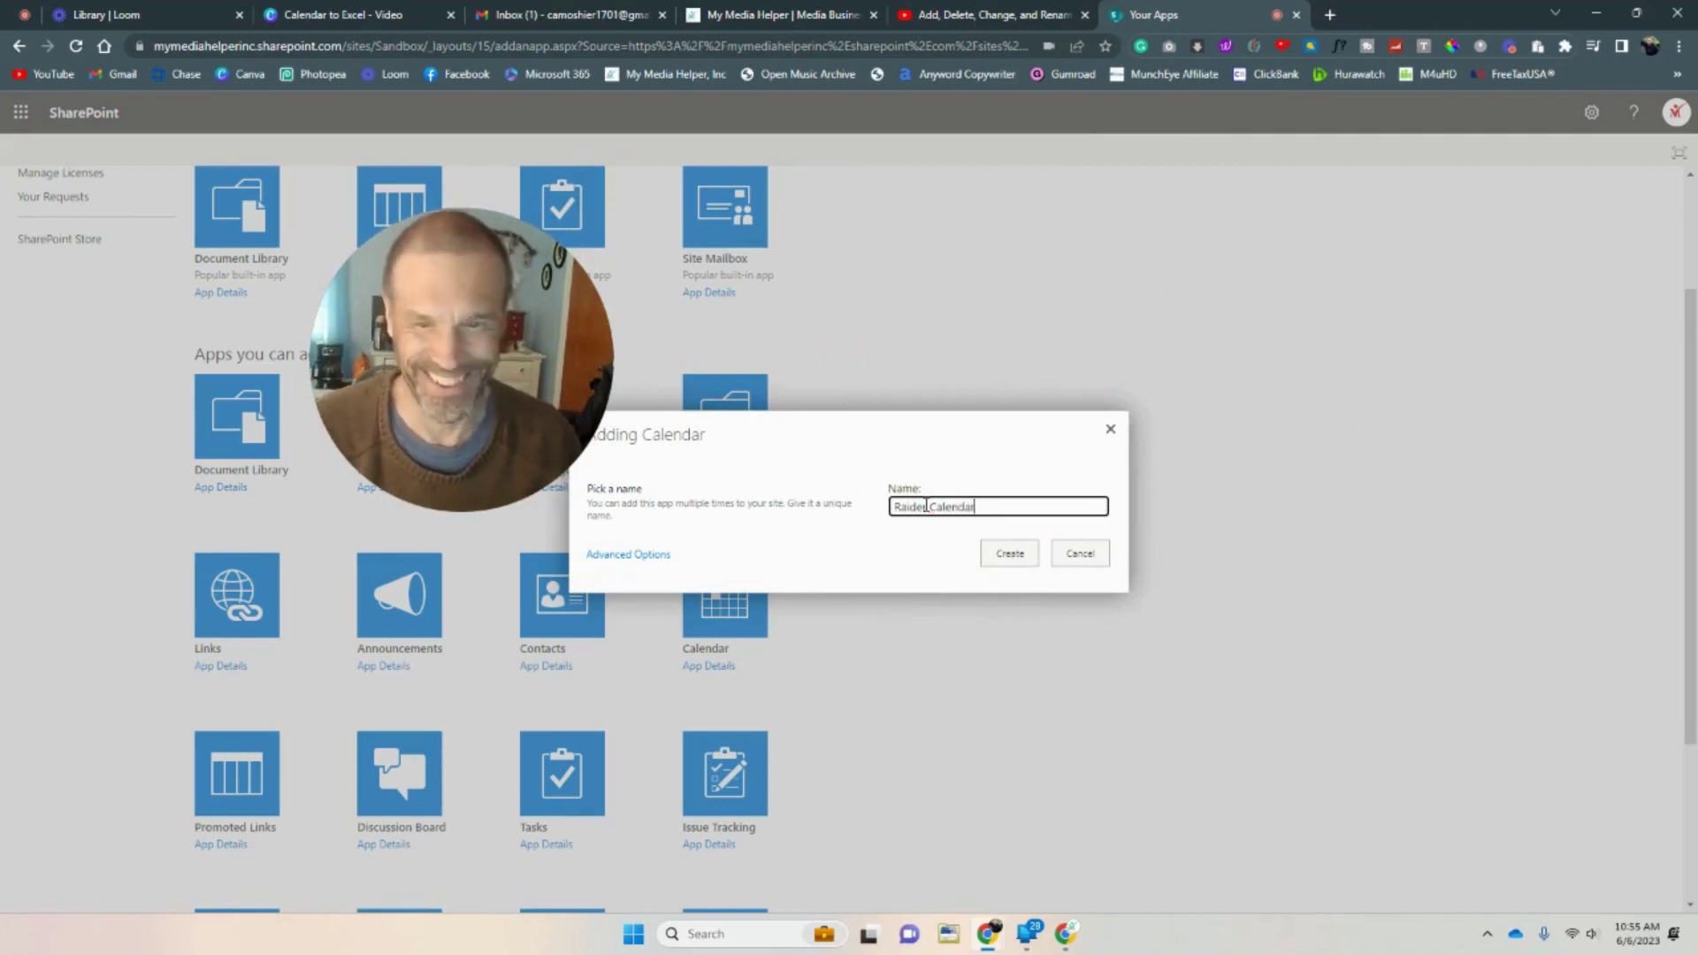
{"action": "left_click", "coordinate": [1006, 557]}
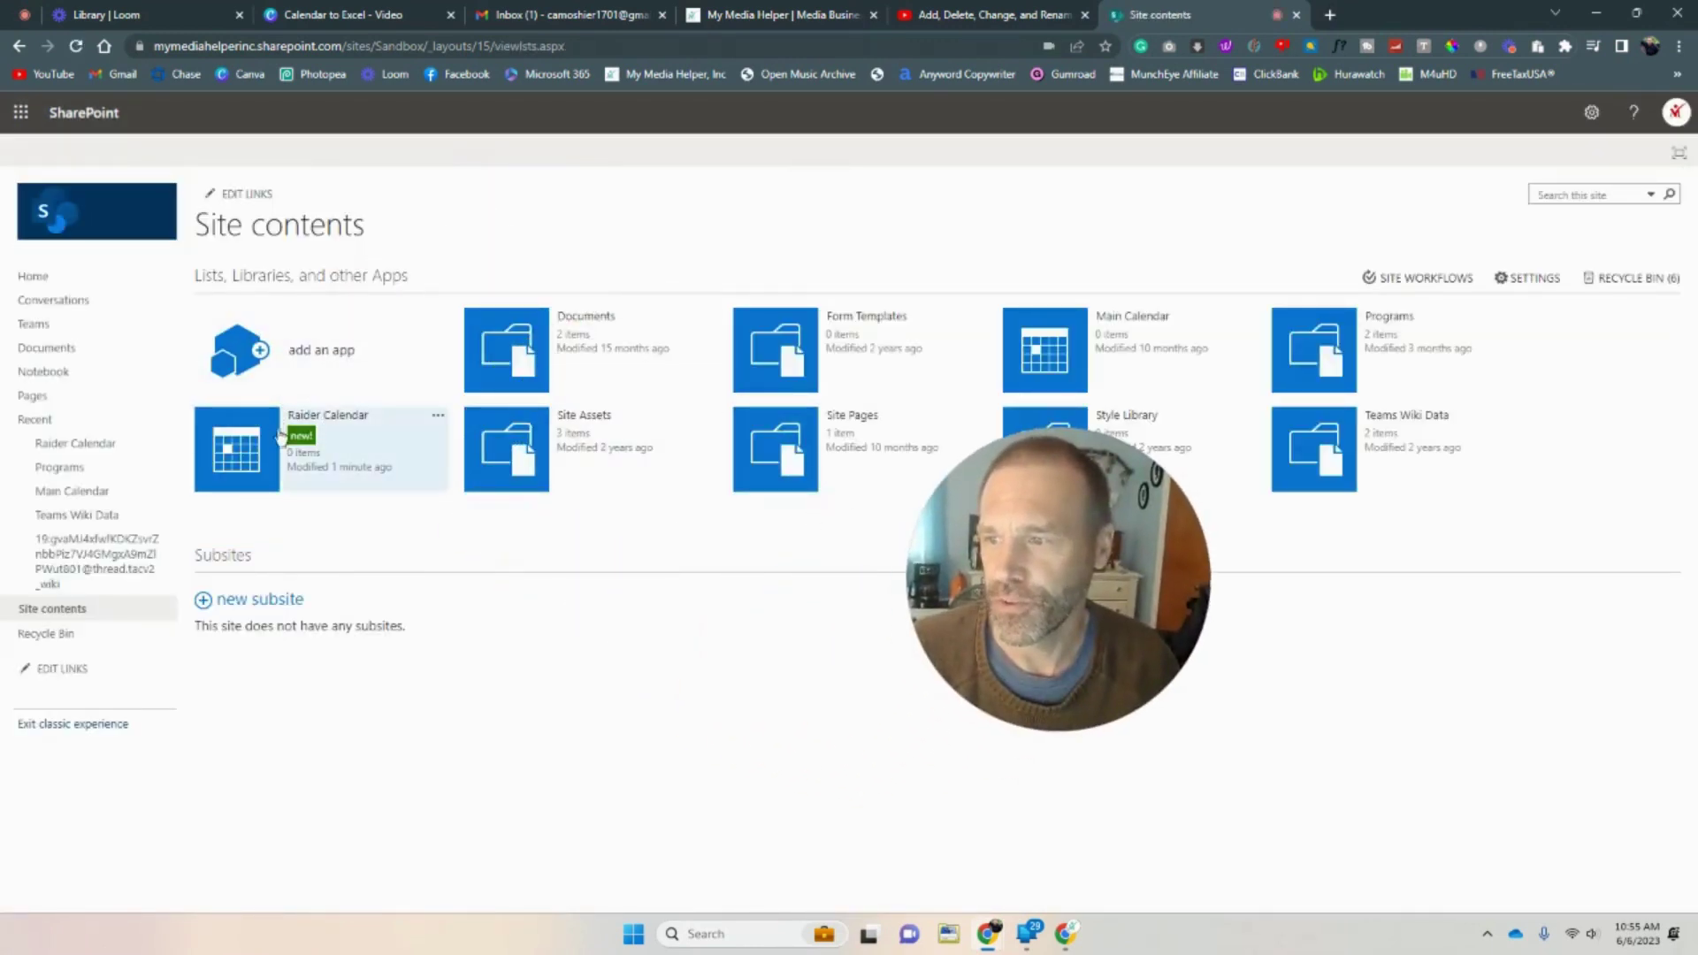
Exit the classic experience and open Raider Calendar from the site contents.
{"action": "left_click", "coordinate": [100, 725]}
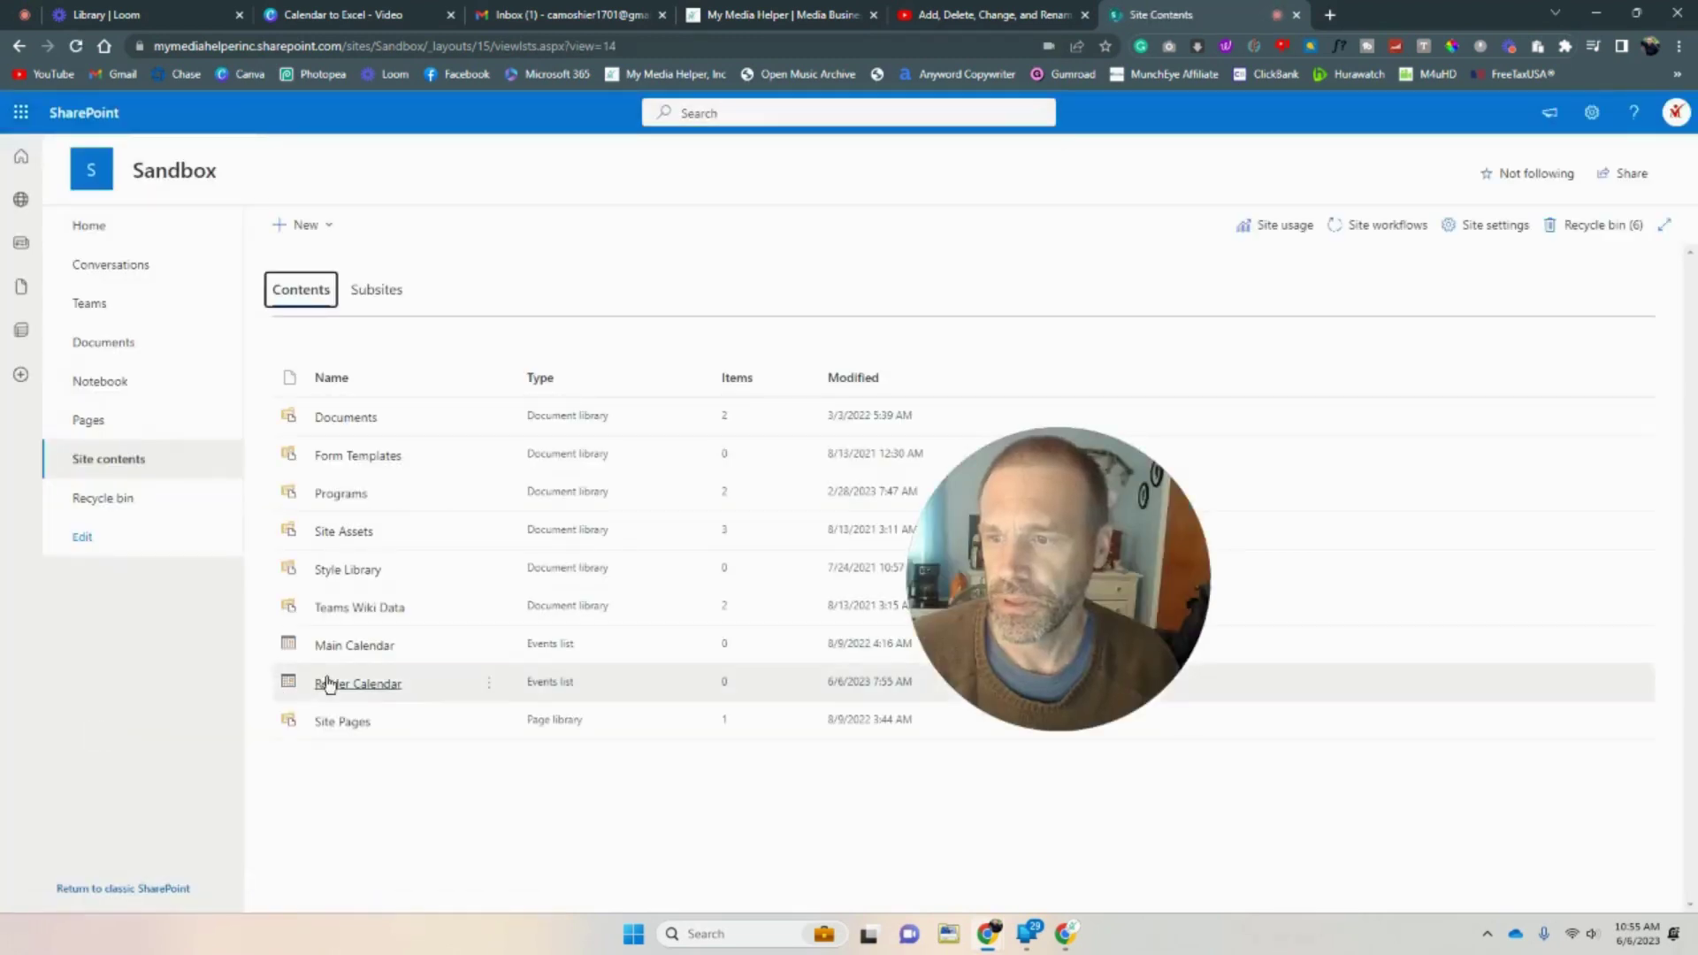
{"action": "right_click", "coordinate": [363, 683]}
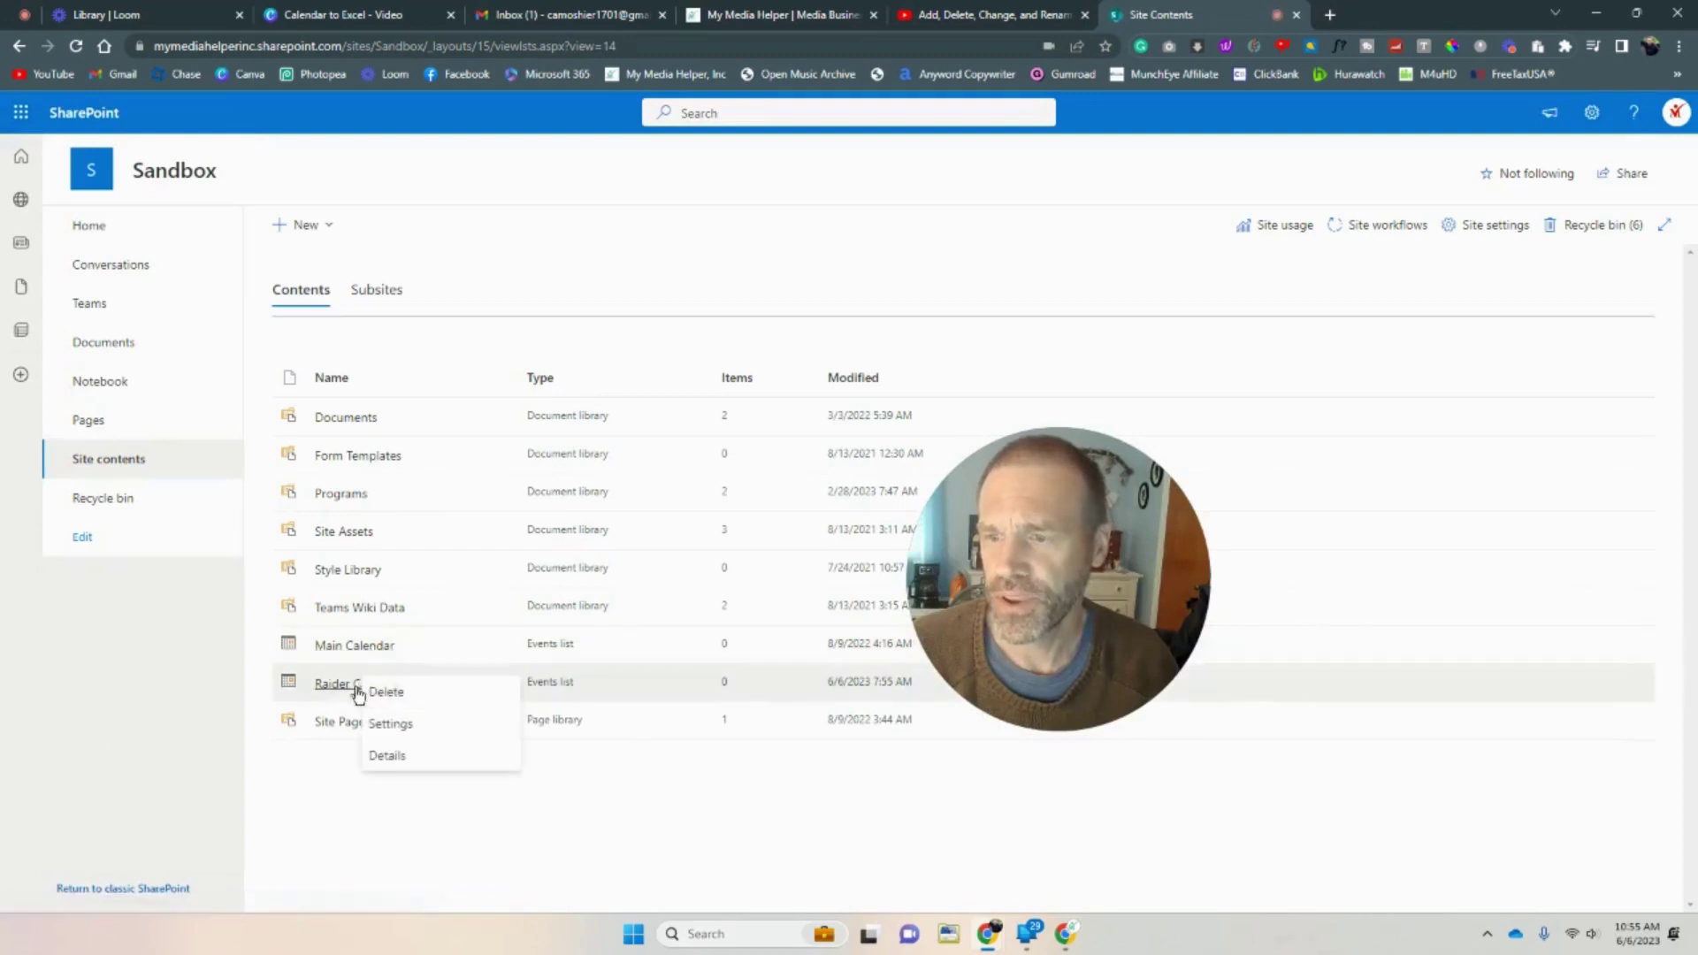
{"action": "left_click", "coordinate": [329, 687]}
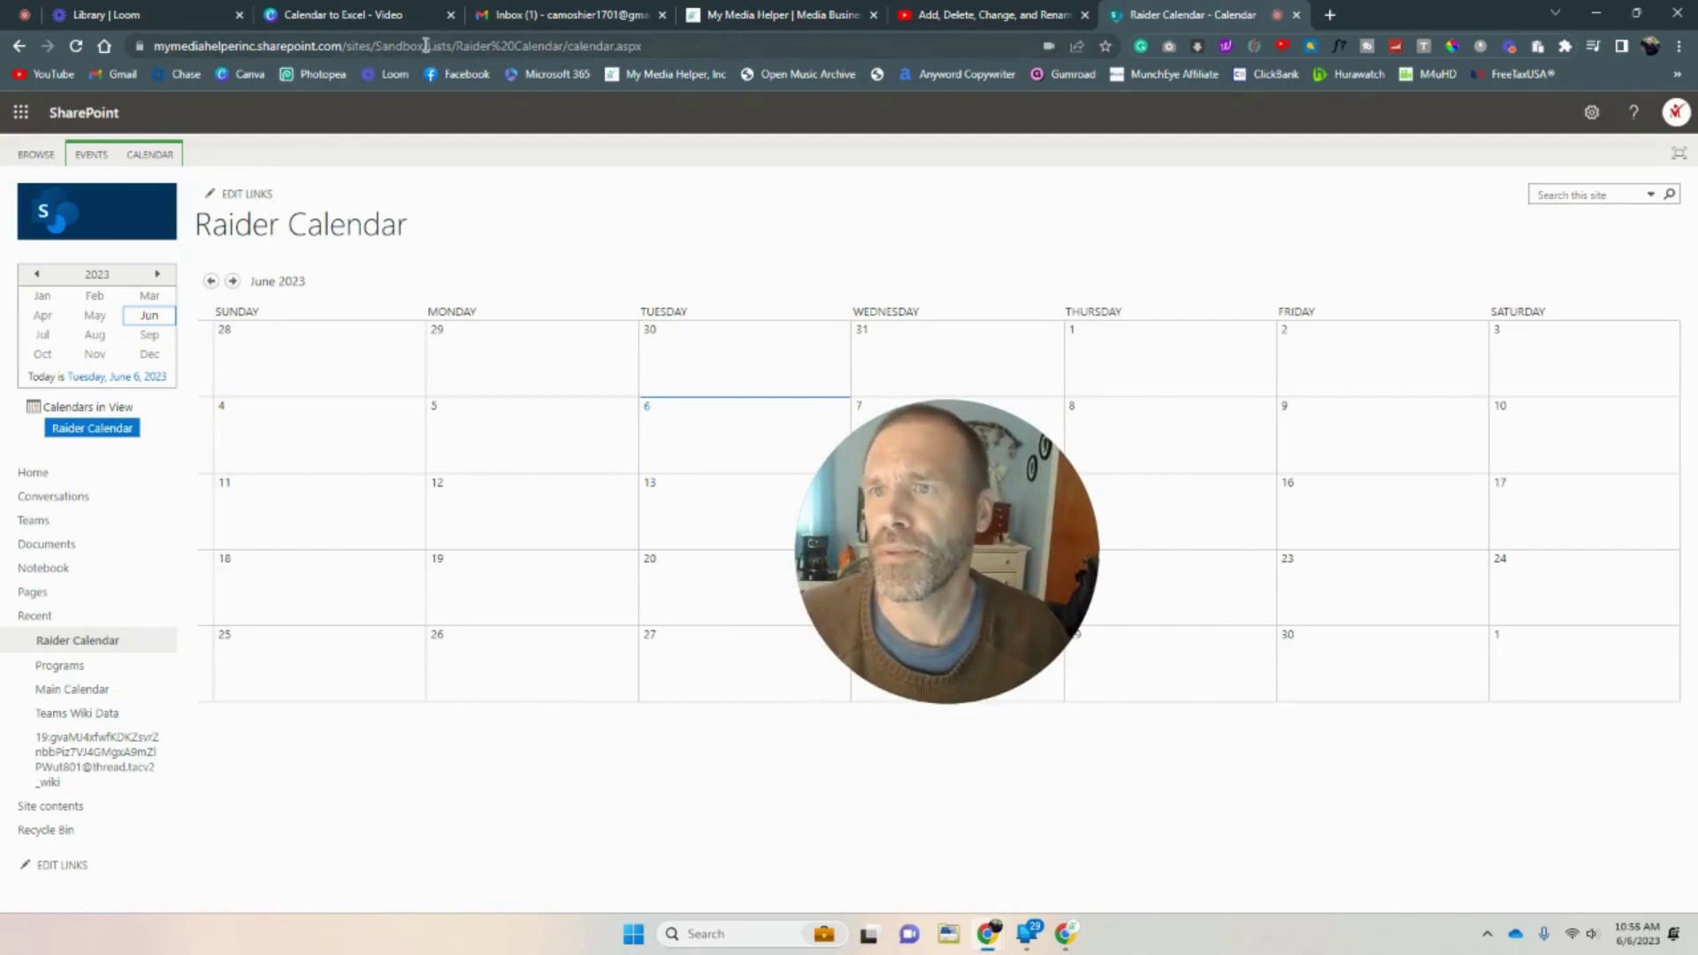
Copy the calendar address up to "/sites/Sandbox" and load it in a new browser tab.
{"action": "left_click_drag", "start_coordinate": [428, 45], "coordinate": [154, 45]}
{"action": "right_click", "coordinate": [222, 46]}
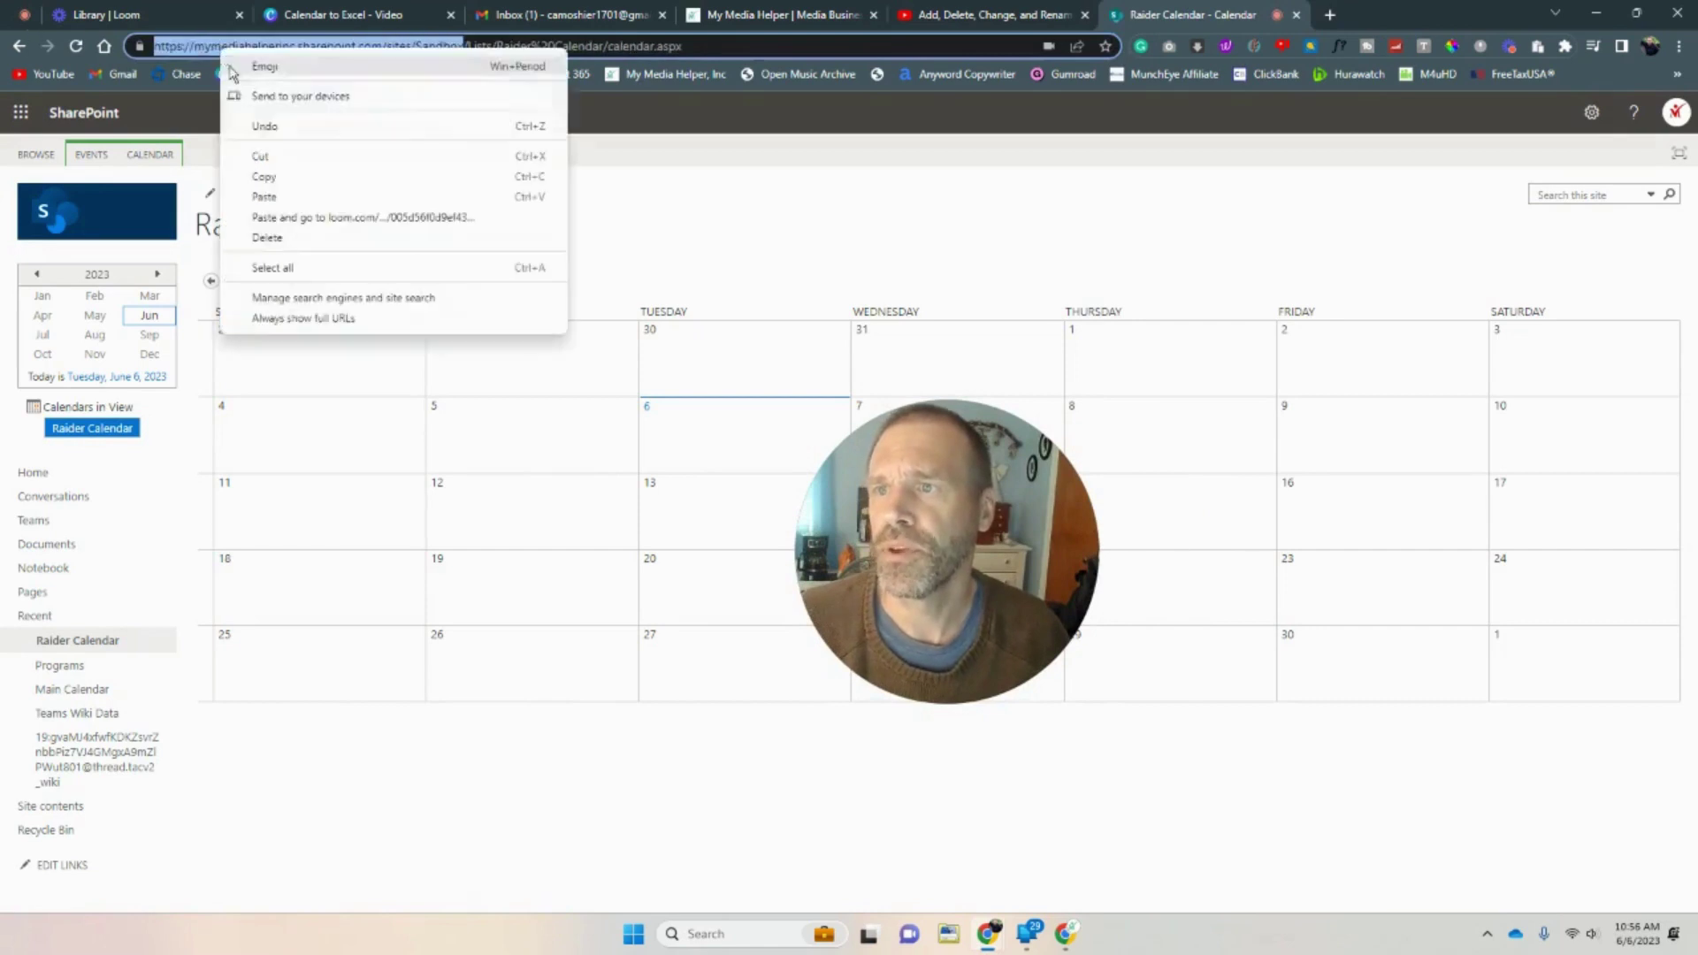
{"action": "left_click", "coordinate": [267, 176]}
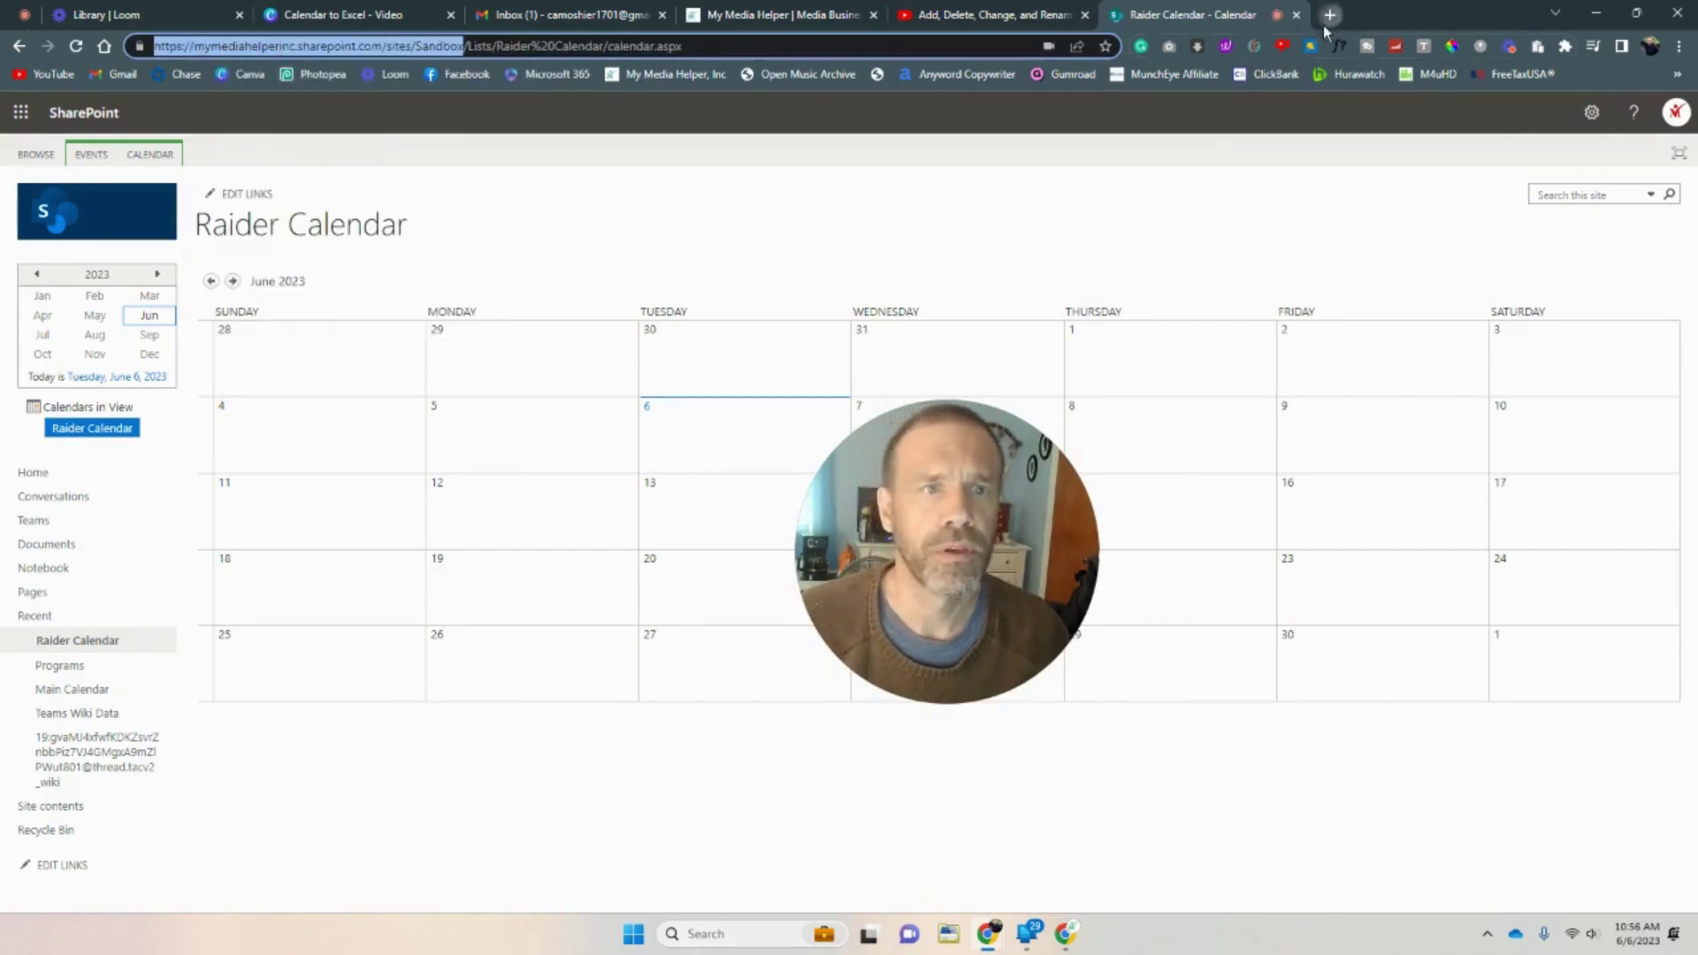
{"action": "key", "text": "ctrl+t"}
{"action": "key", "text": "ctrl+v"}
{"action": "key", "text": "Return"}
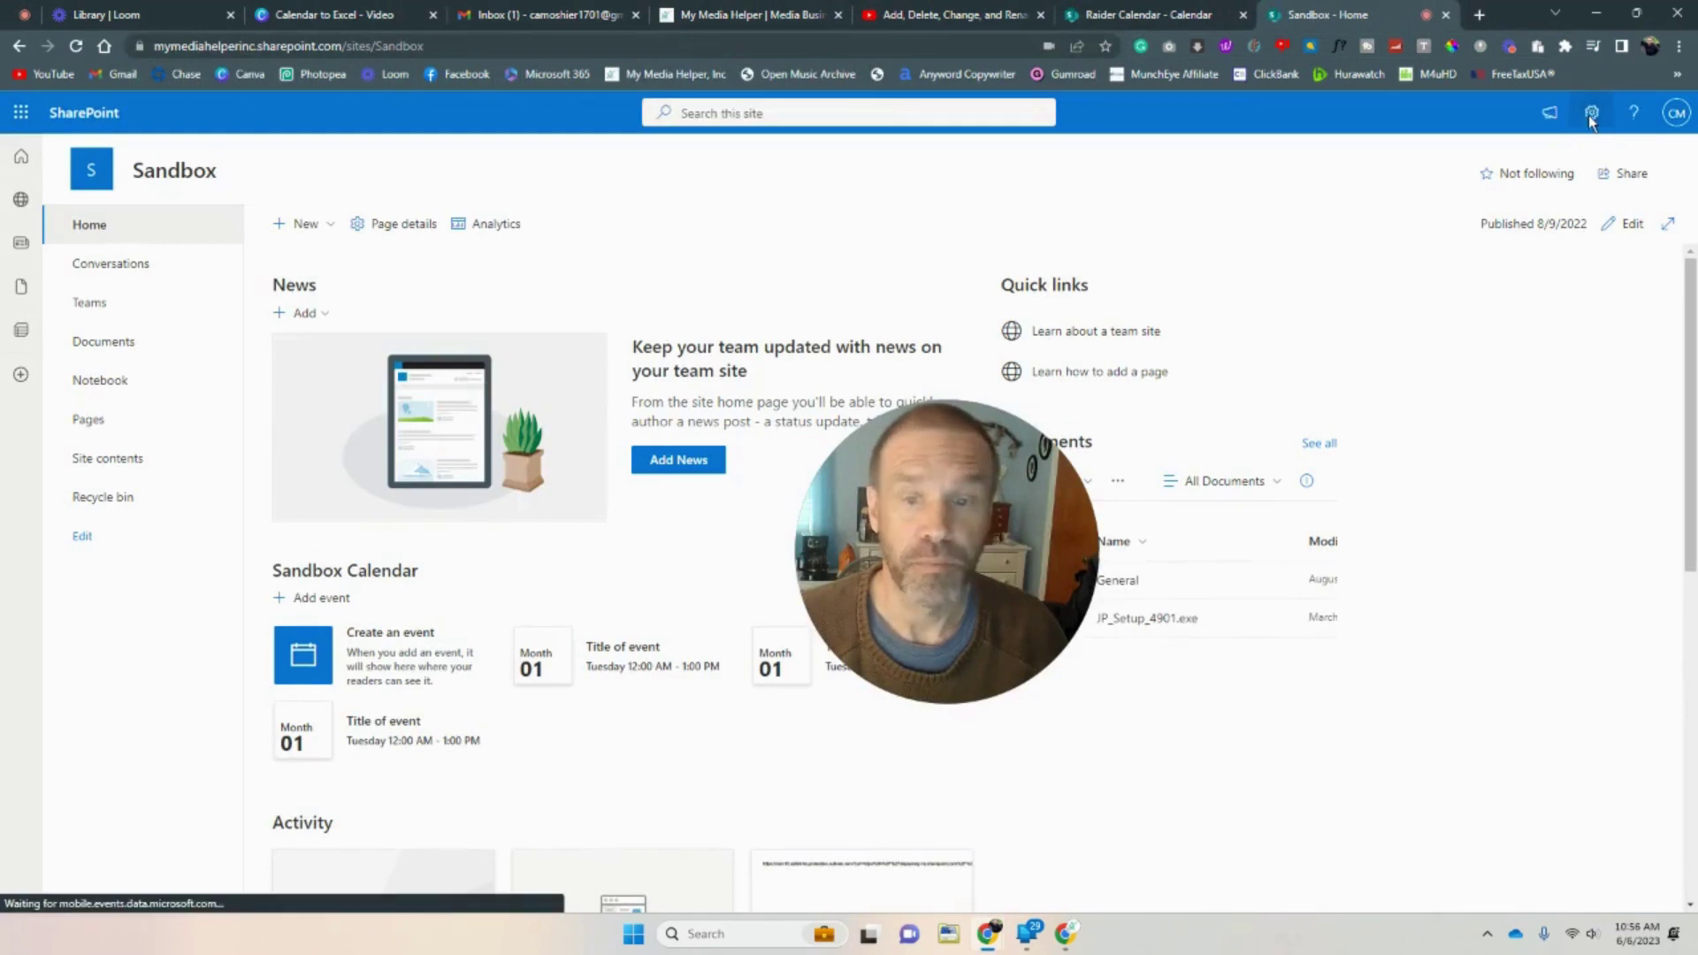
Open the site contents in the new tab and view Raider Calendar from there.
{"action": "left_click", "coordinate": [1592, 113]}
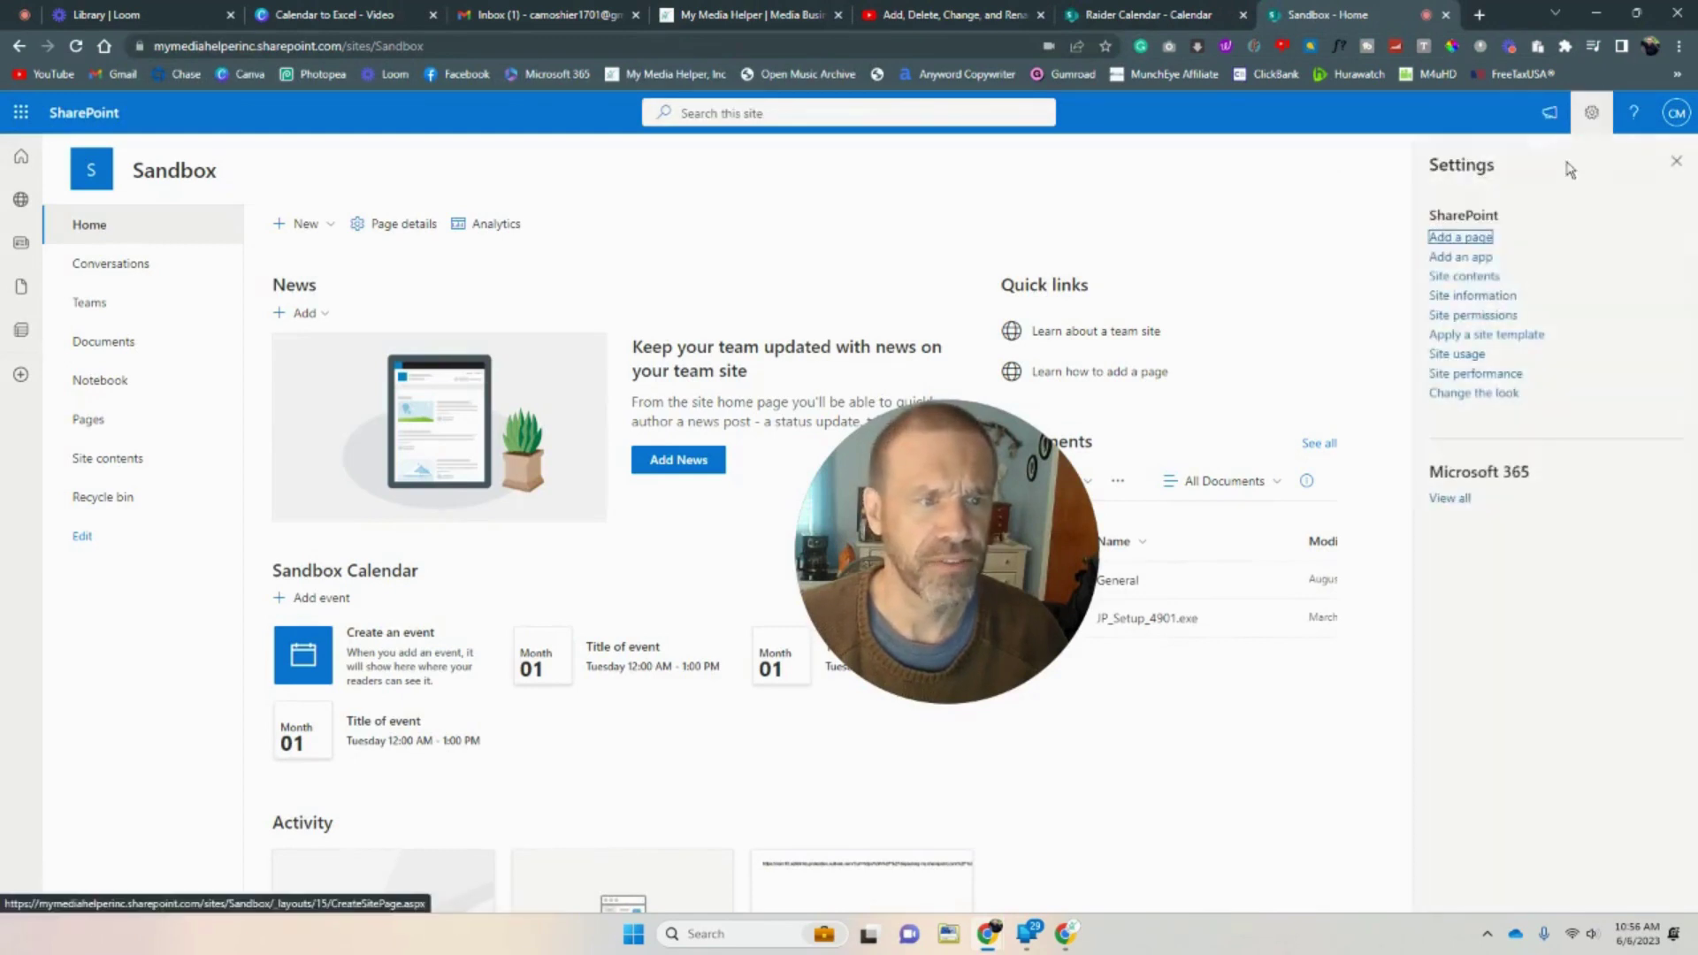
{"action": "left_click", "coordinate": [1491, 278]}
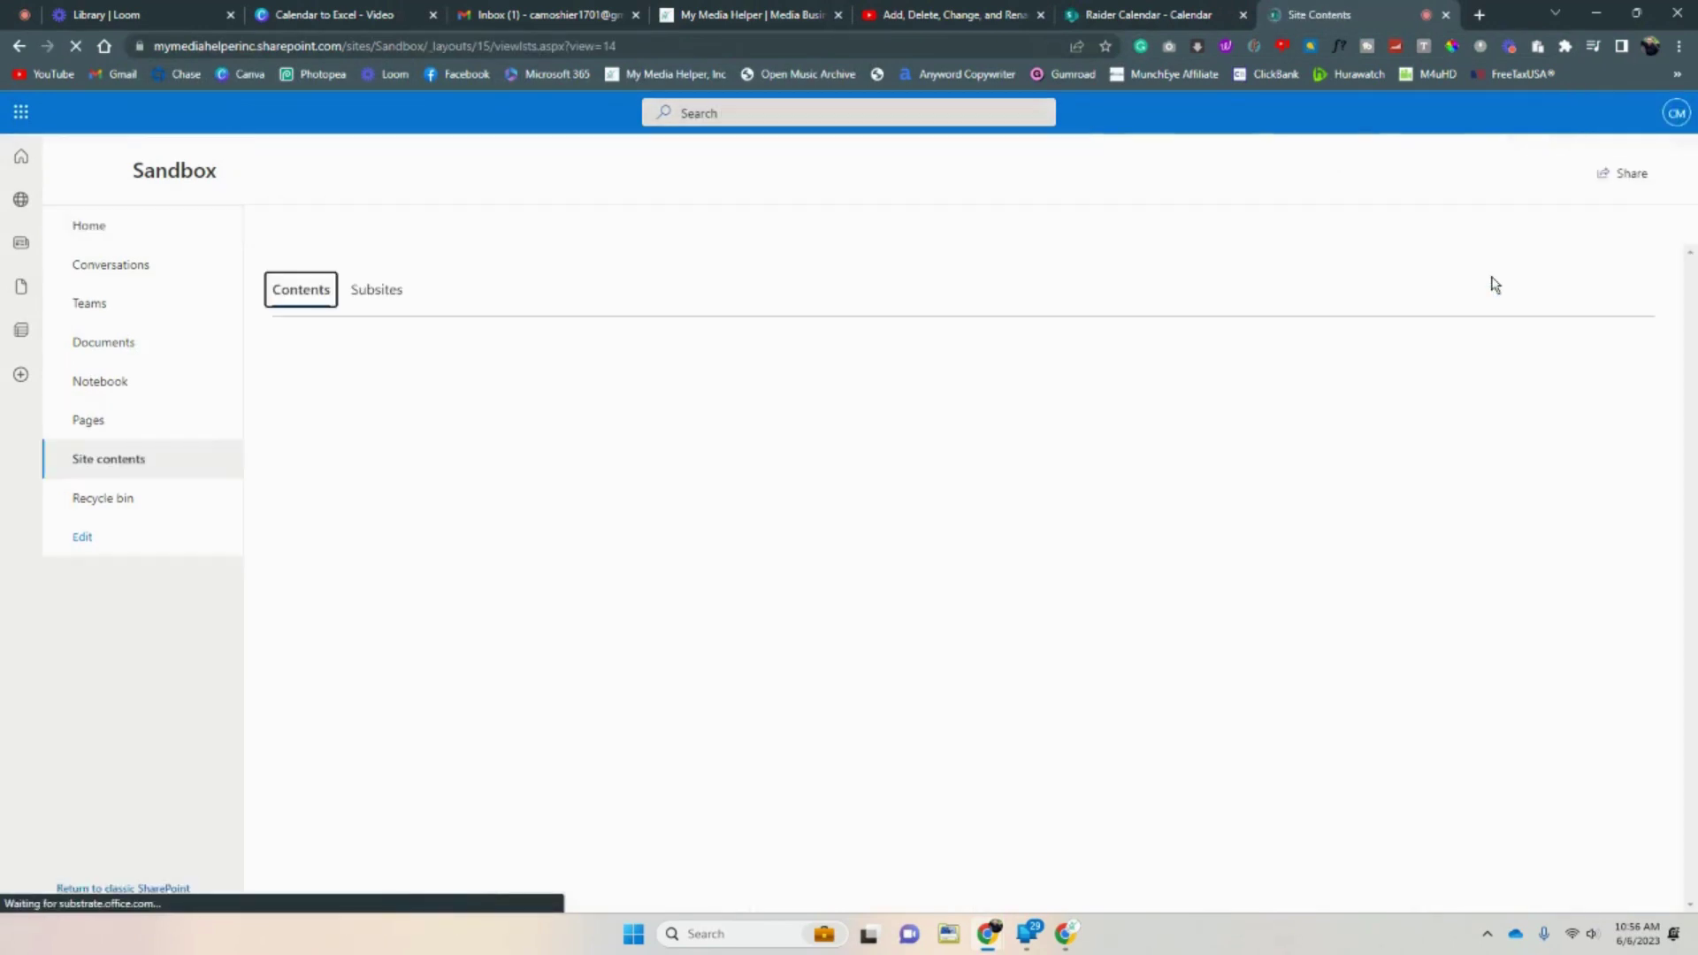
{"action": "left_click", "coordinate": [363, 684]}
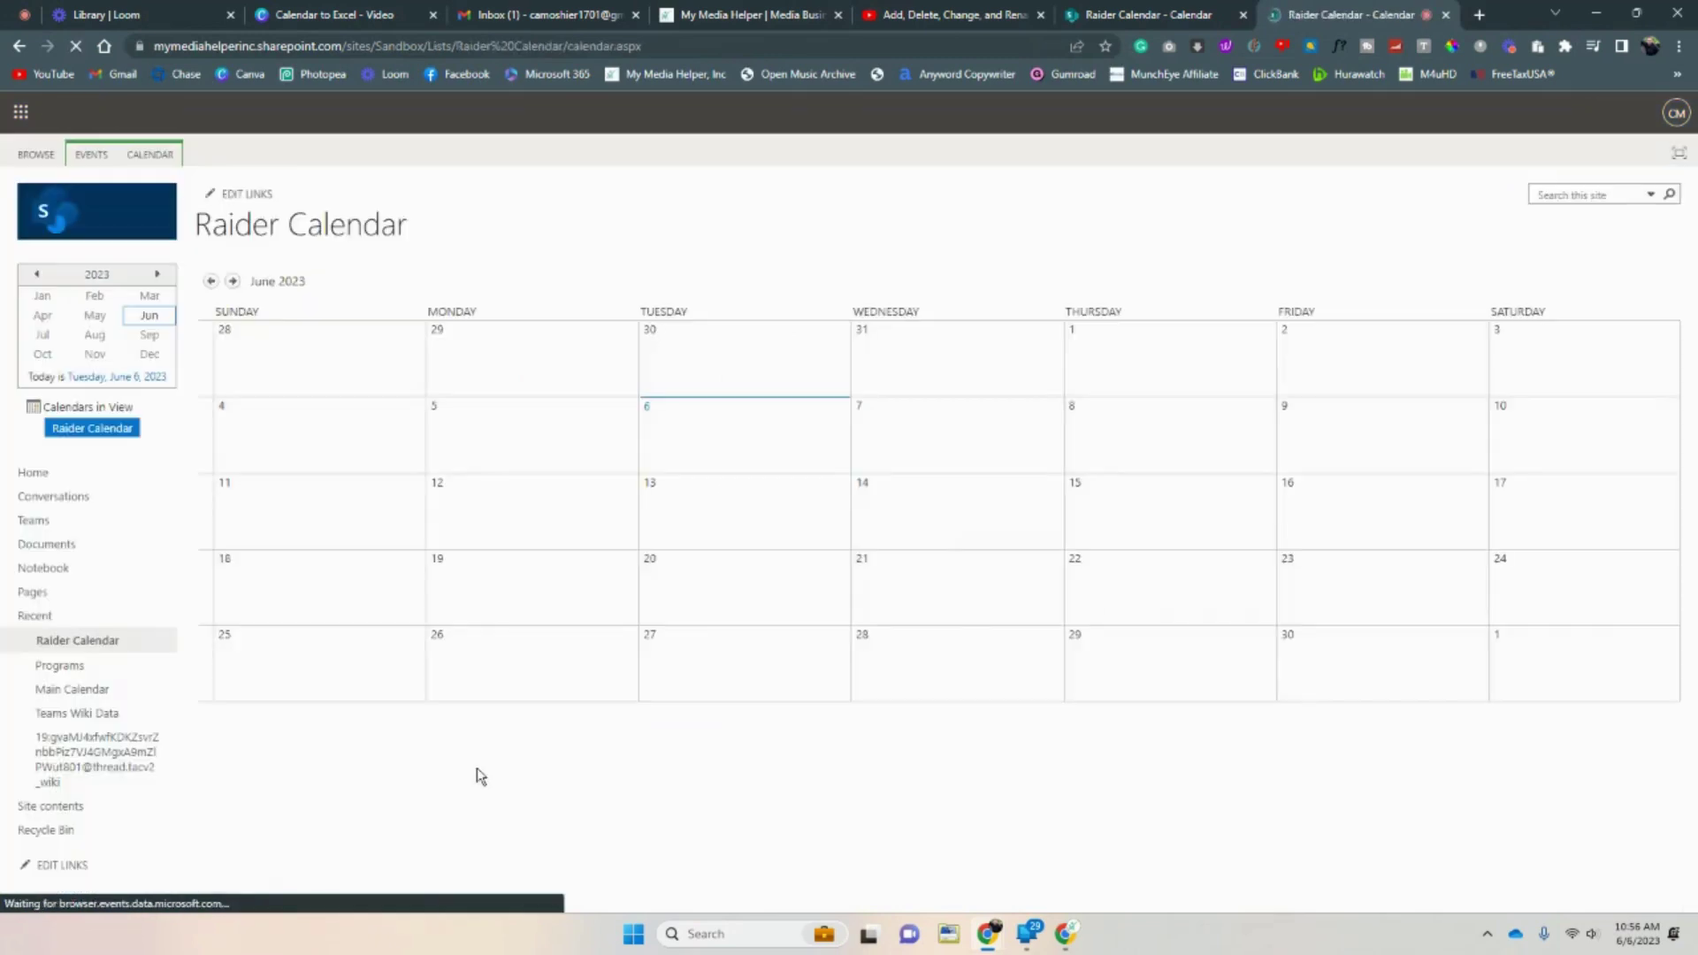
Return to the site contents in the first calendar tab and open the list settings of Raider Calendar.
{"action": "left_click_drag", "start_coordinate": [462, 45], "coordinate": [154, 45]}
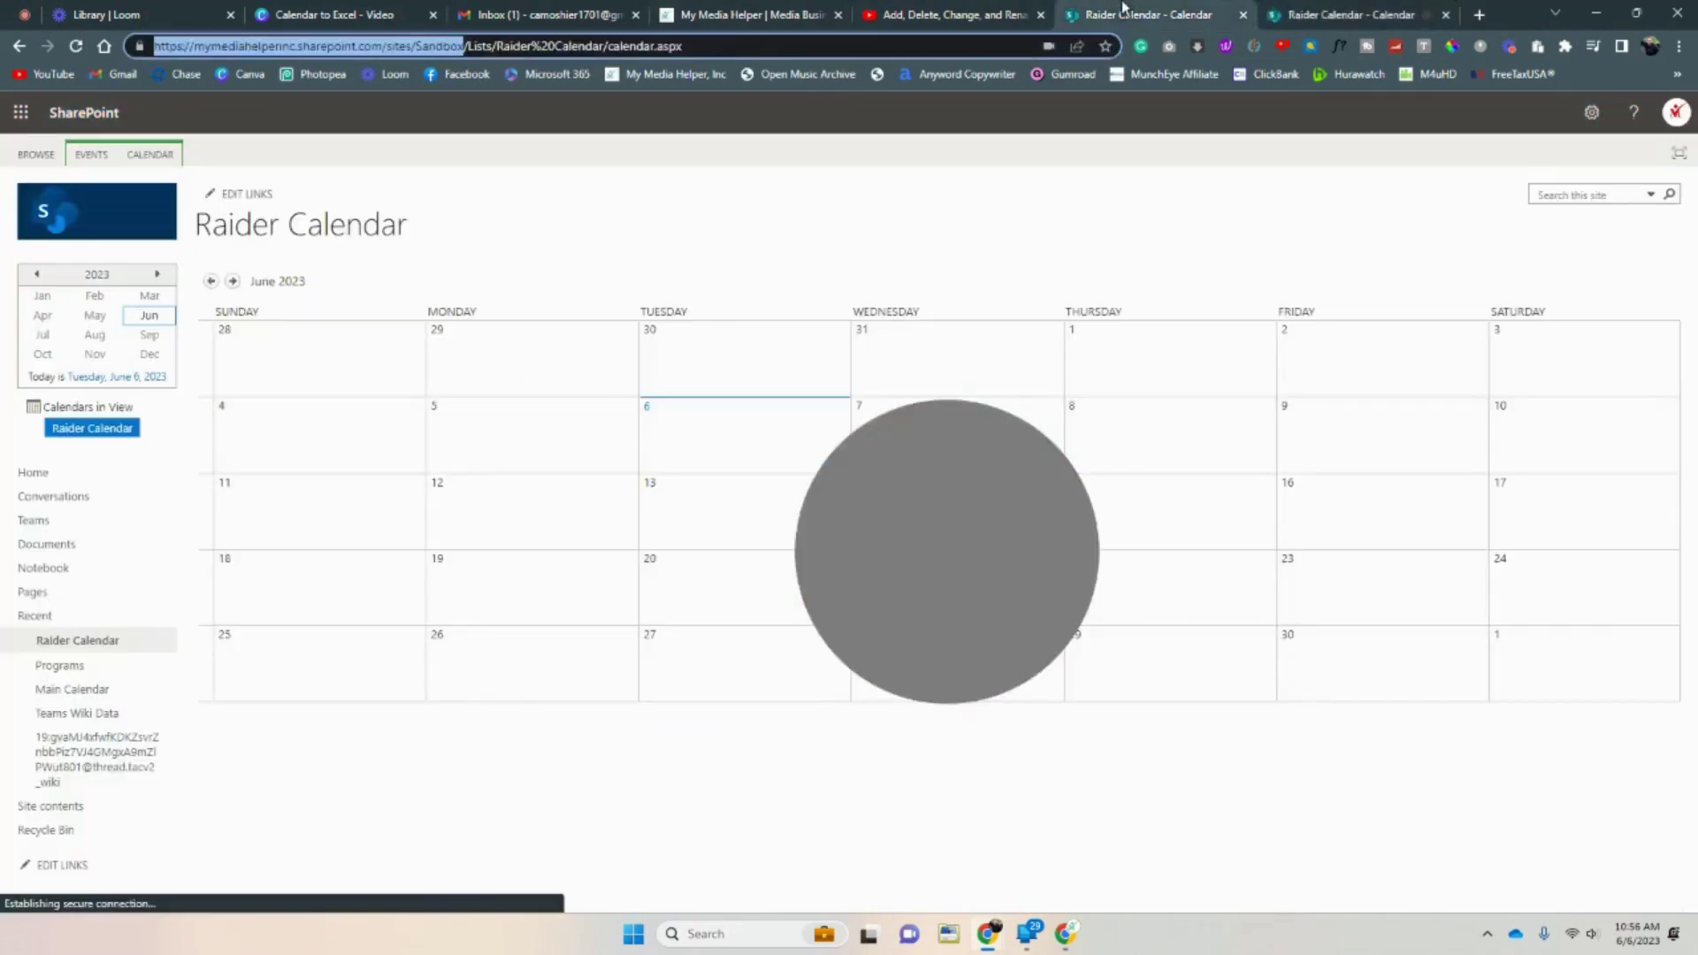
{"action": "left_click", "coordinate": [18, 46]}
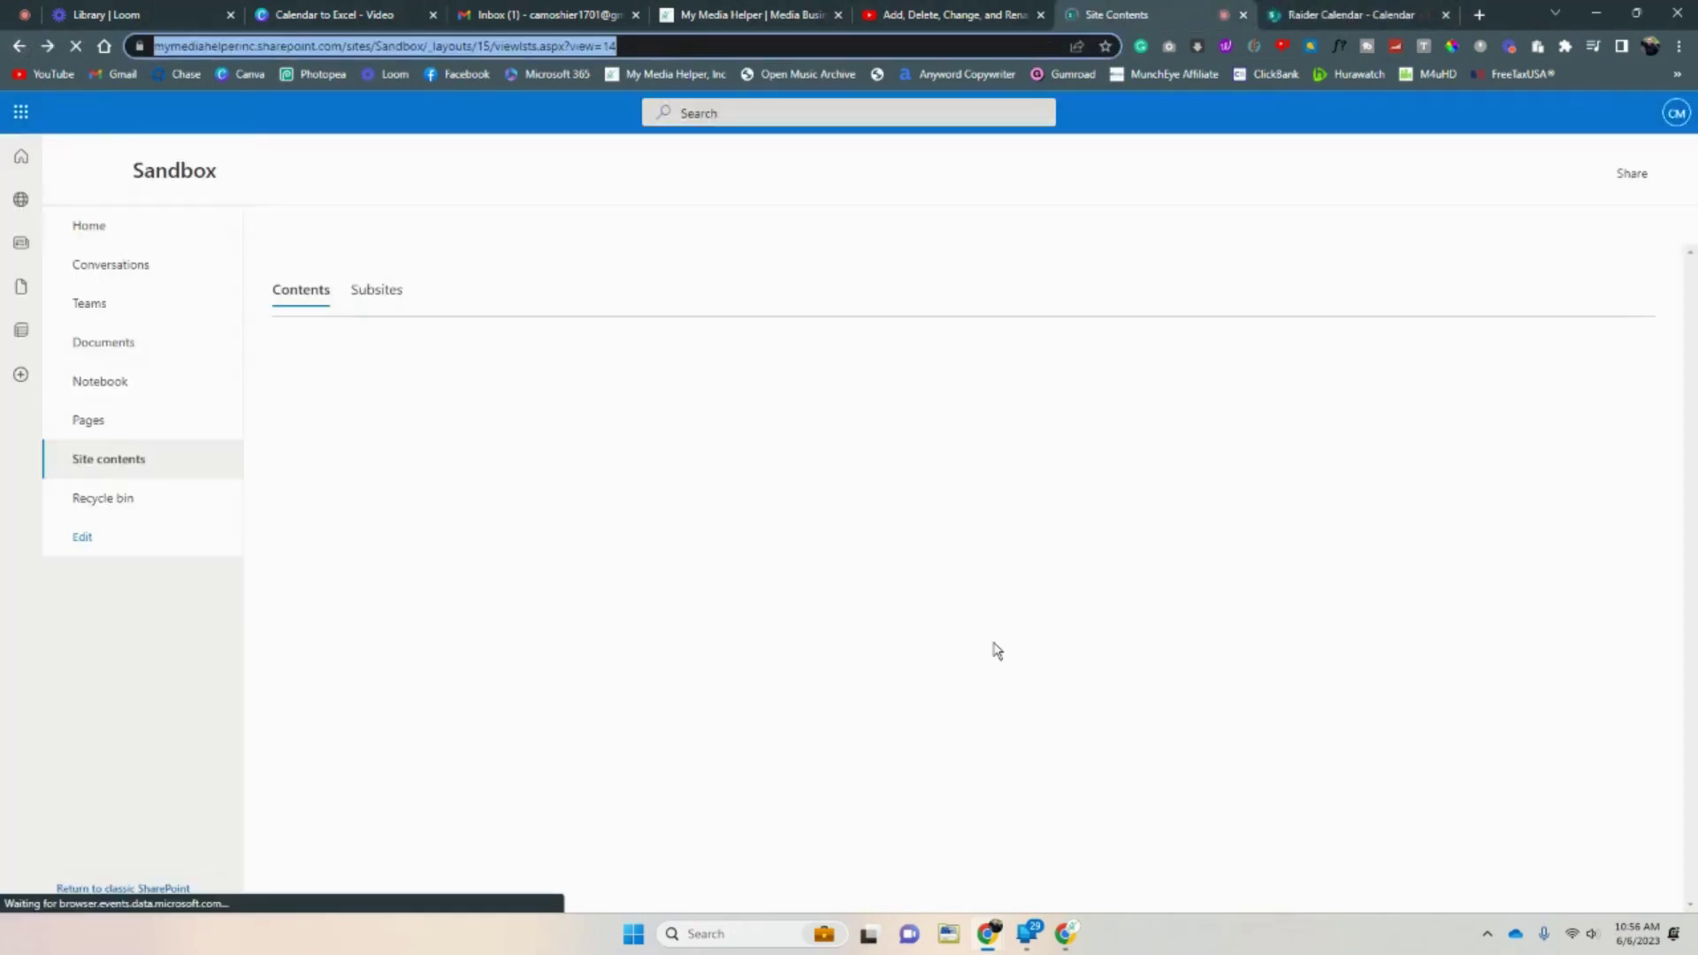
{"action": "left_click_drag", "start_coordinate": [990, 644], "coordinate": [1171, 607]}
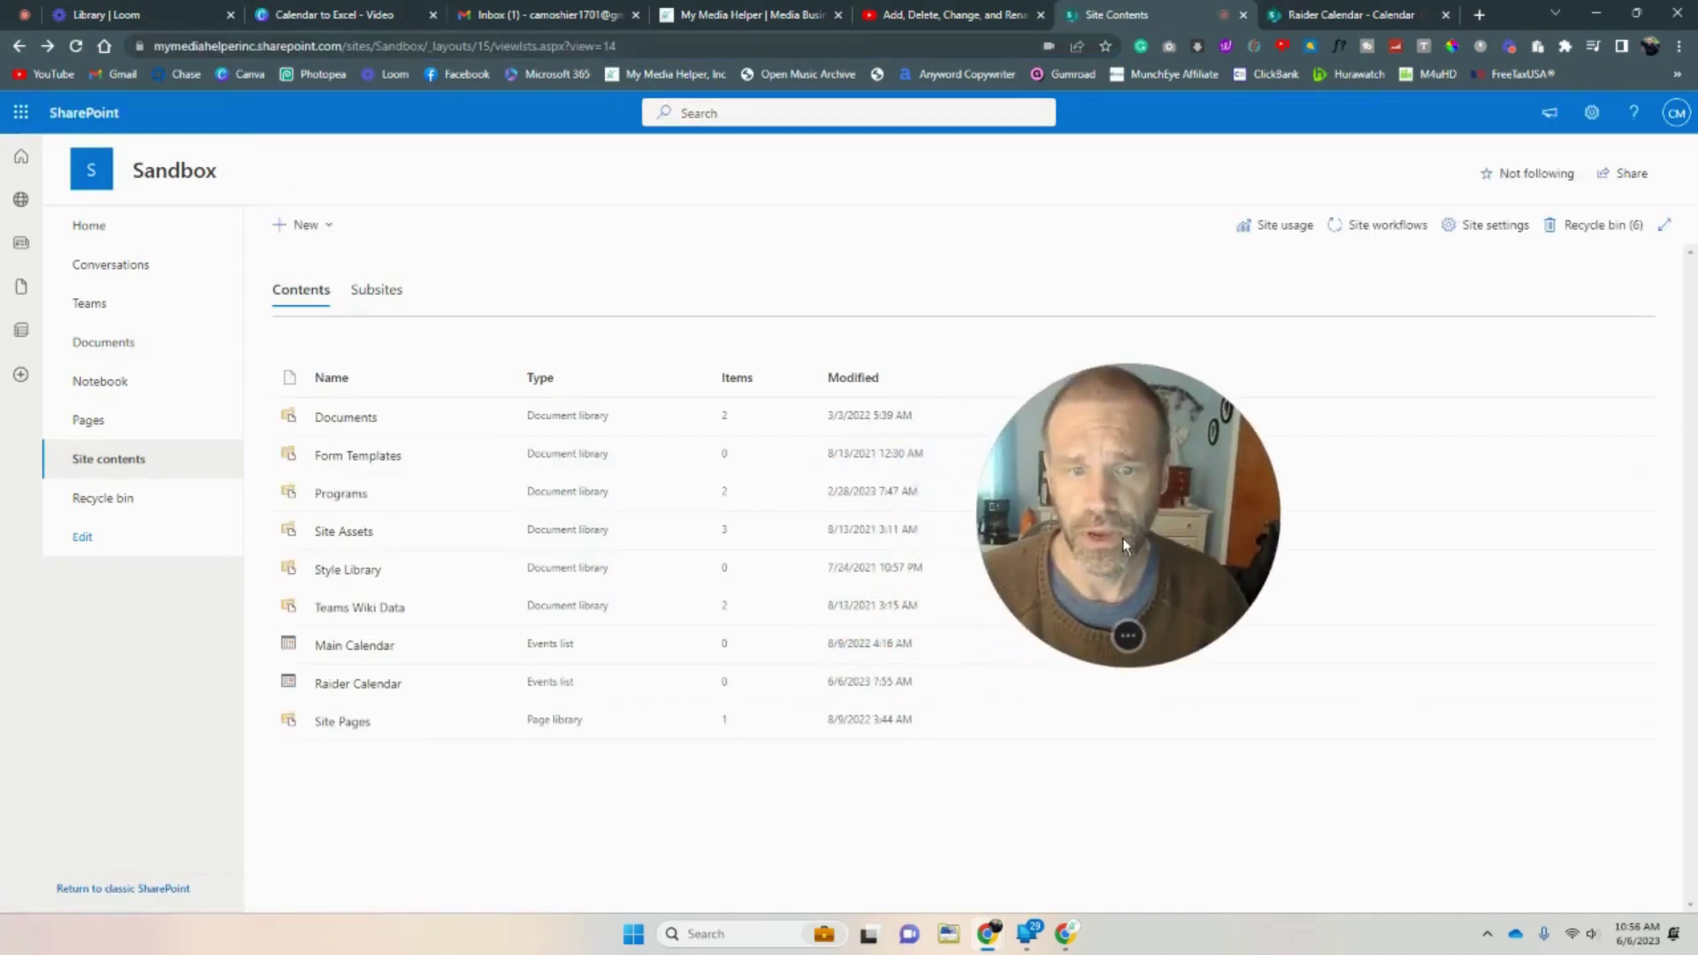
{"action": "left_click", "coordinate": [491, 694]}
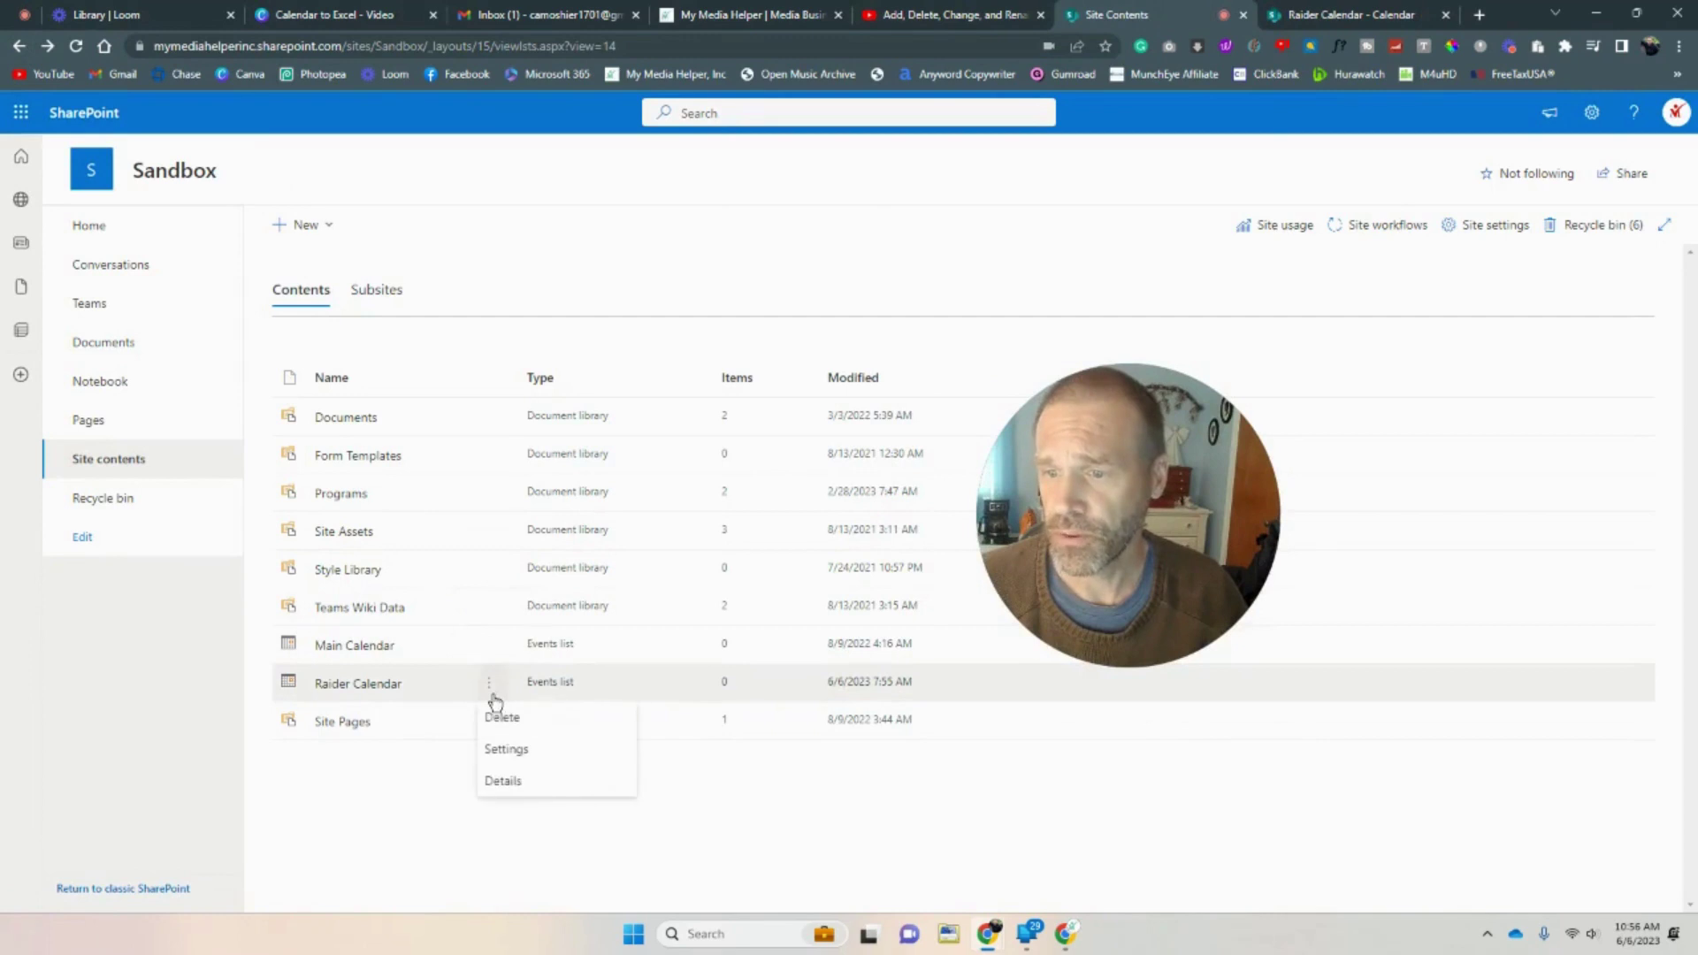
{"action": "left_click", "coordinate": [508, 750]}
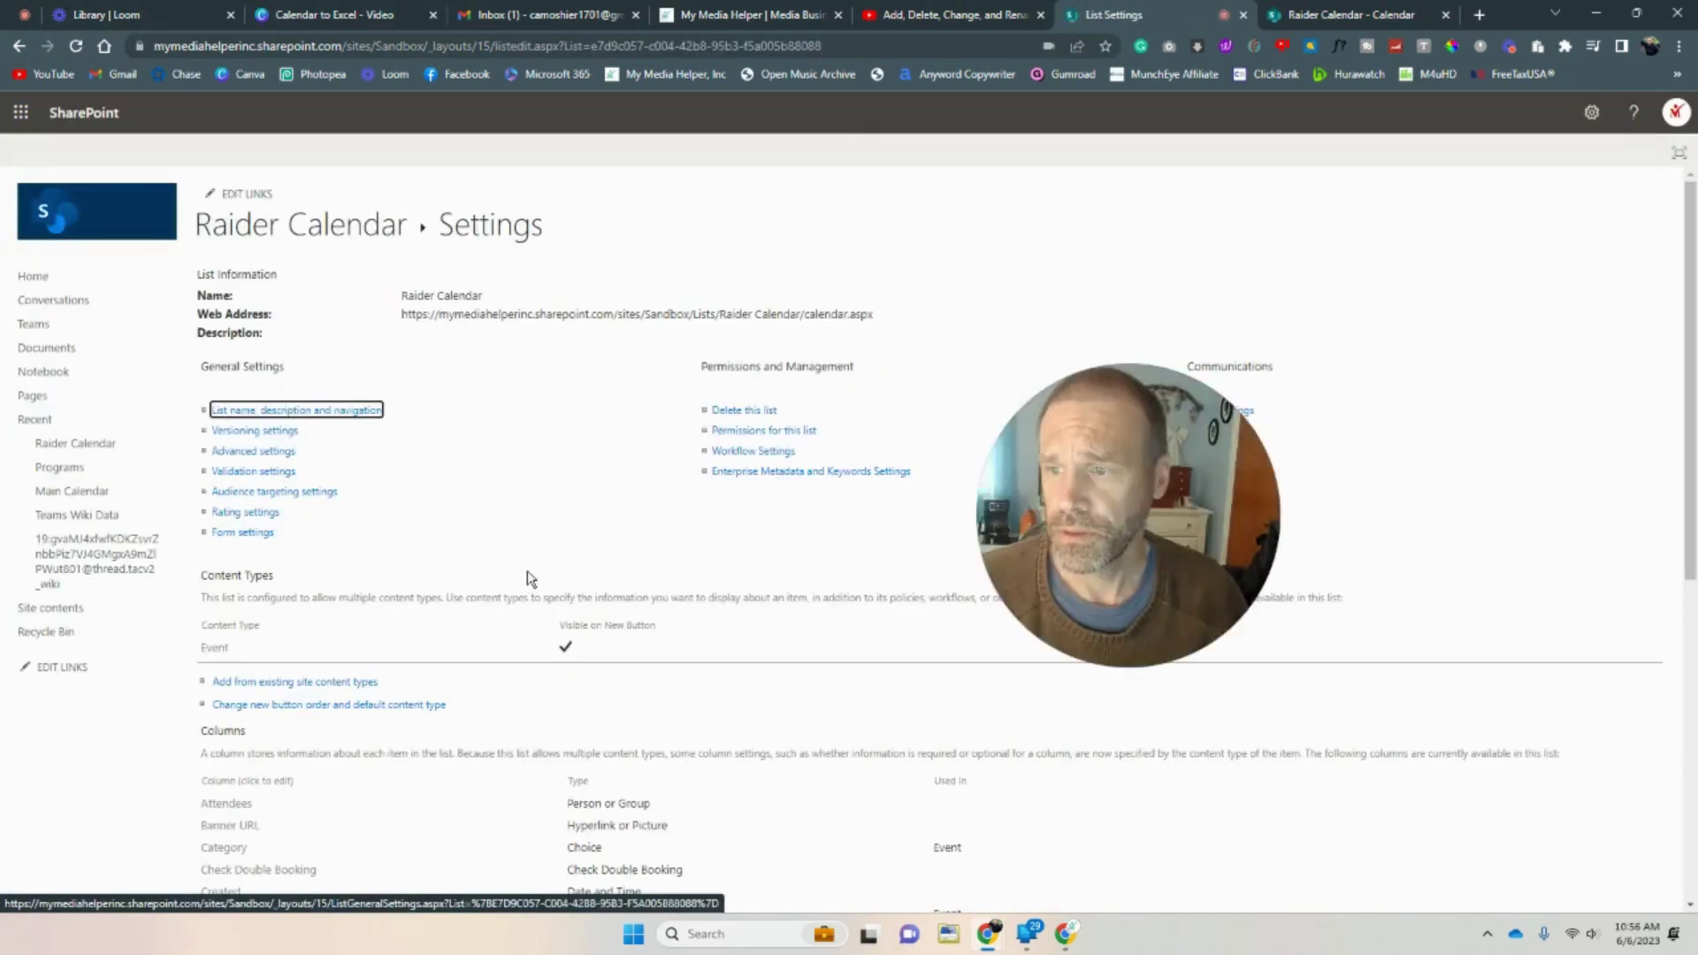
Start adding existing site columns to Raider Calendar and put Web Page among the columns to add.
{"action": "scroll", "coordinate": [529, 579], "scroll_direction": "down", "scroll_amount": 4}
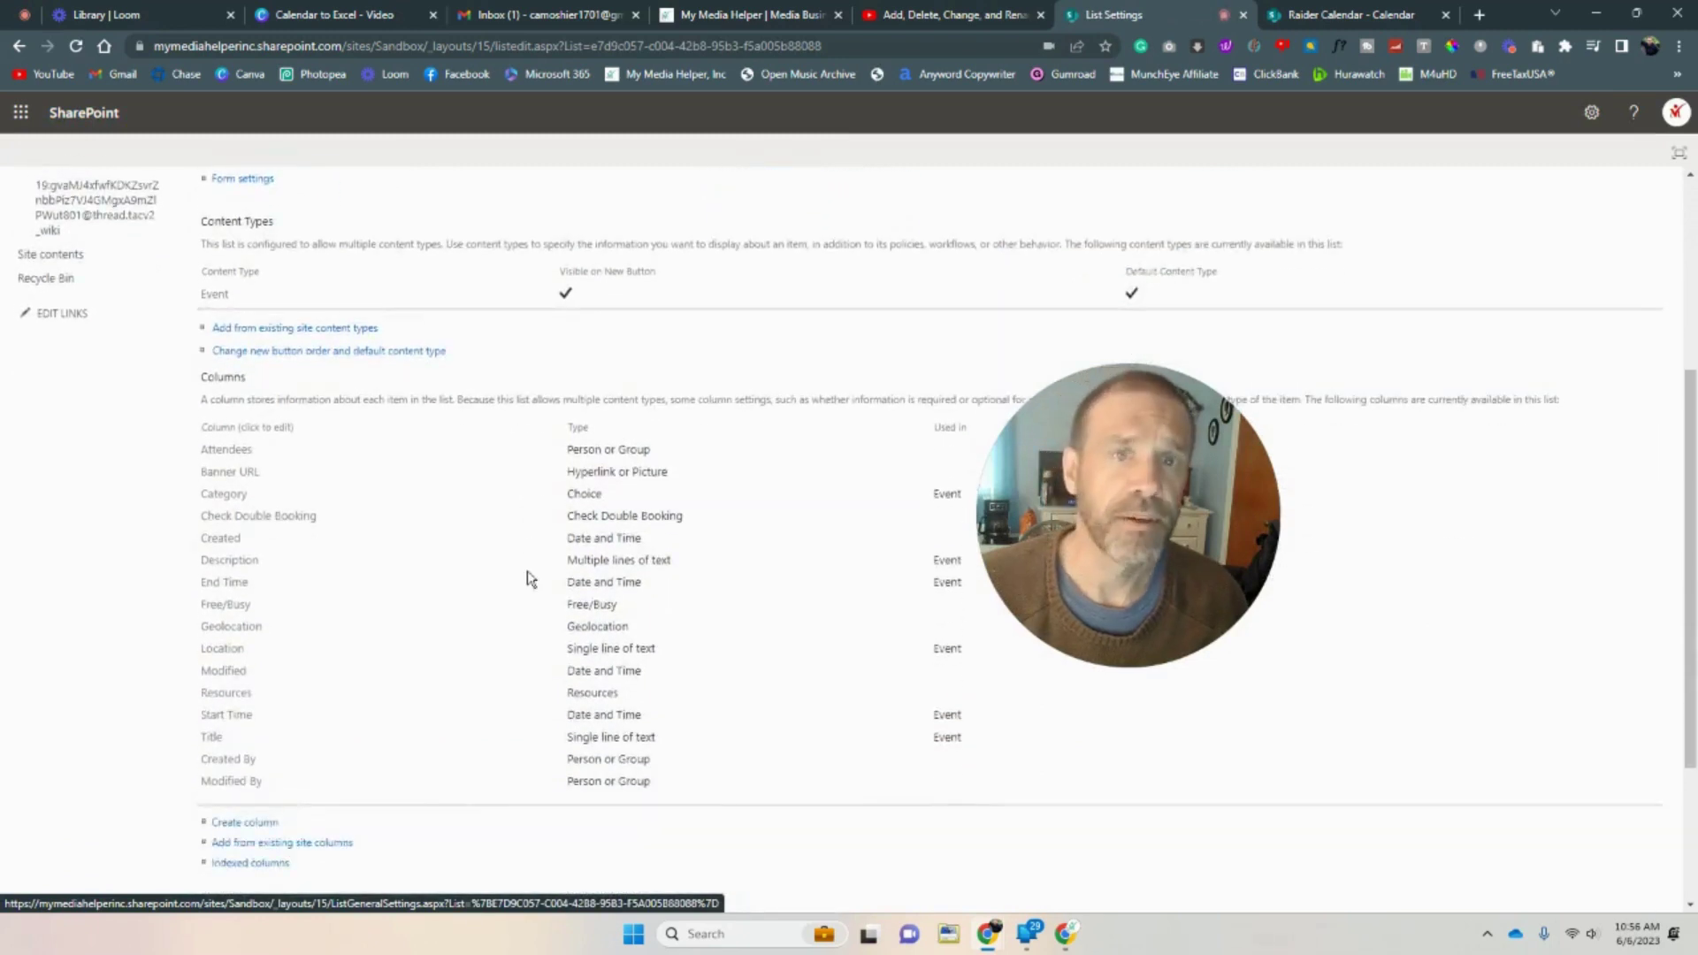
{"action": "scroll", "coordinate": [529, 579], "scroll_direction": "down", "scroll_amount": 2}
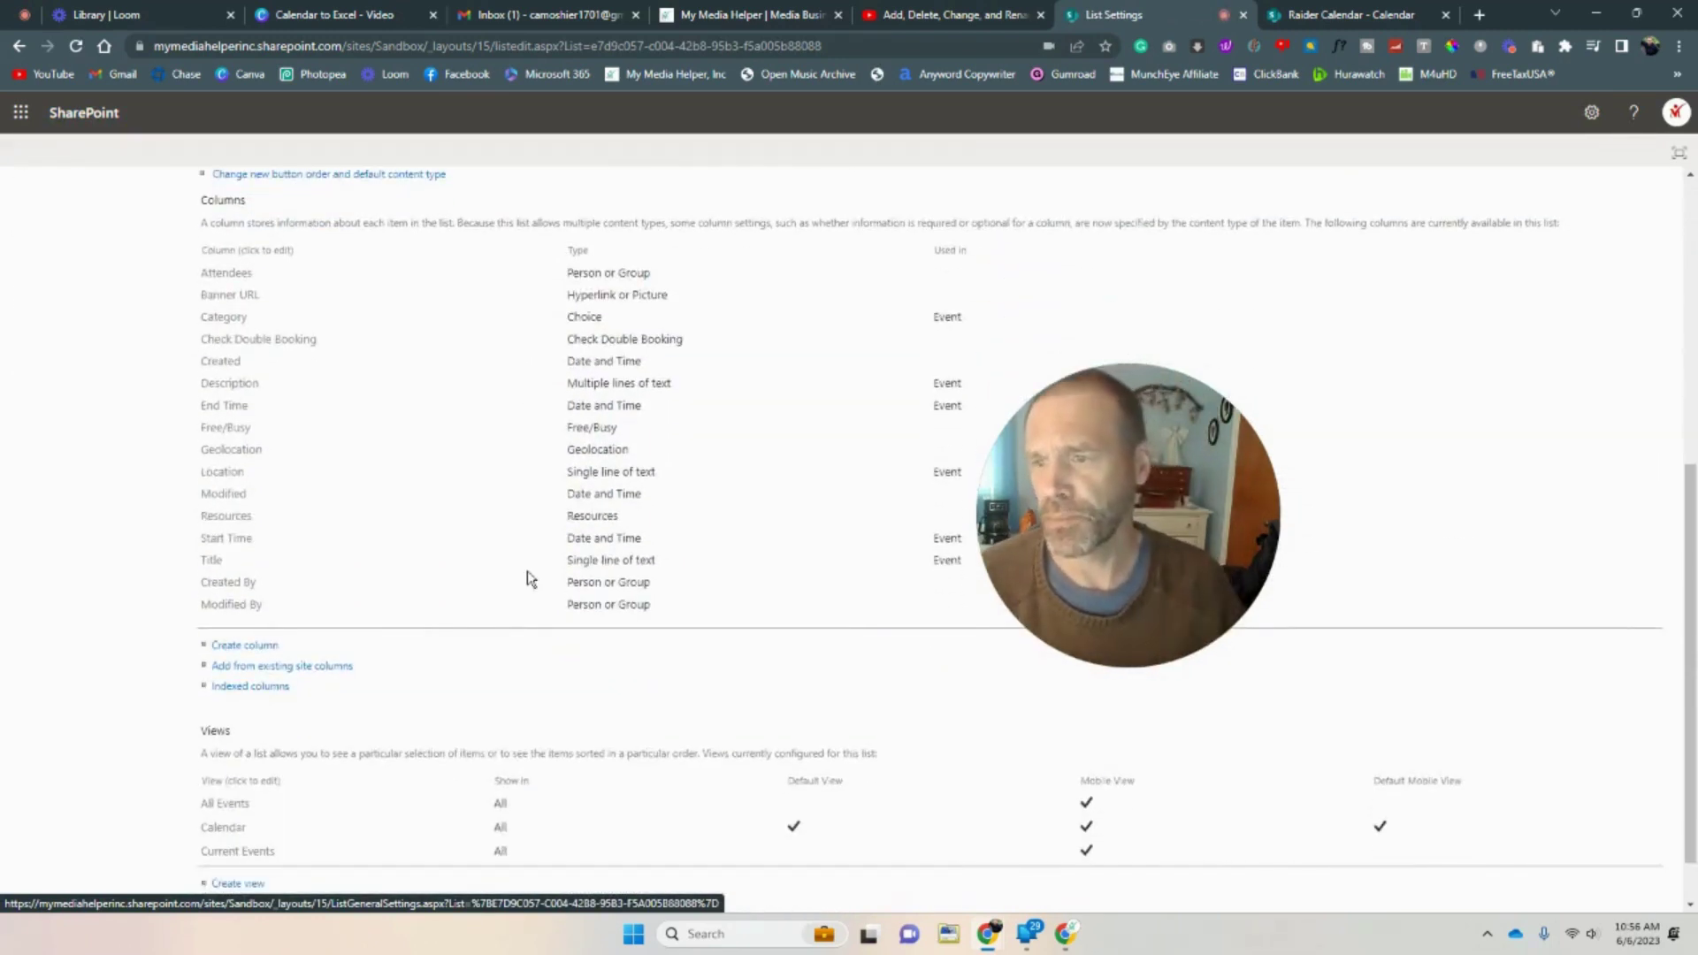
{"action": "left_click", "coordinate": [339, 669]}
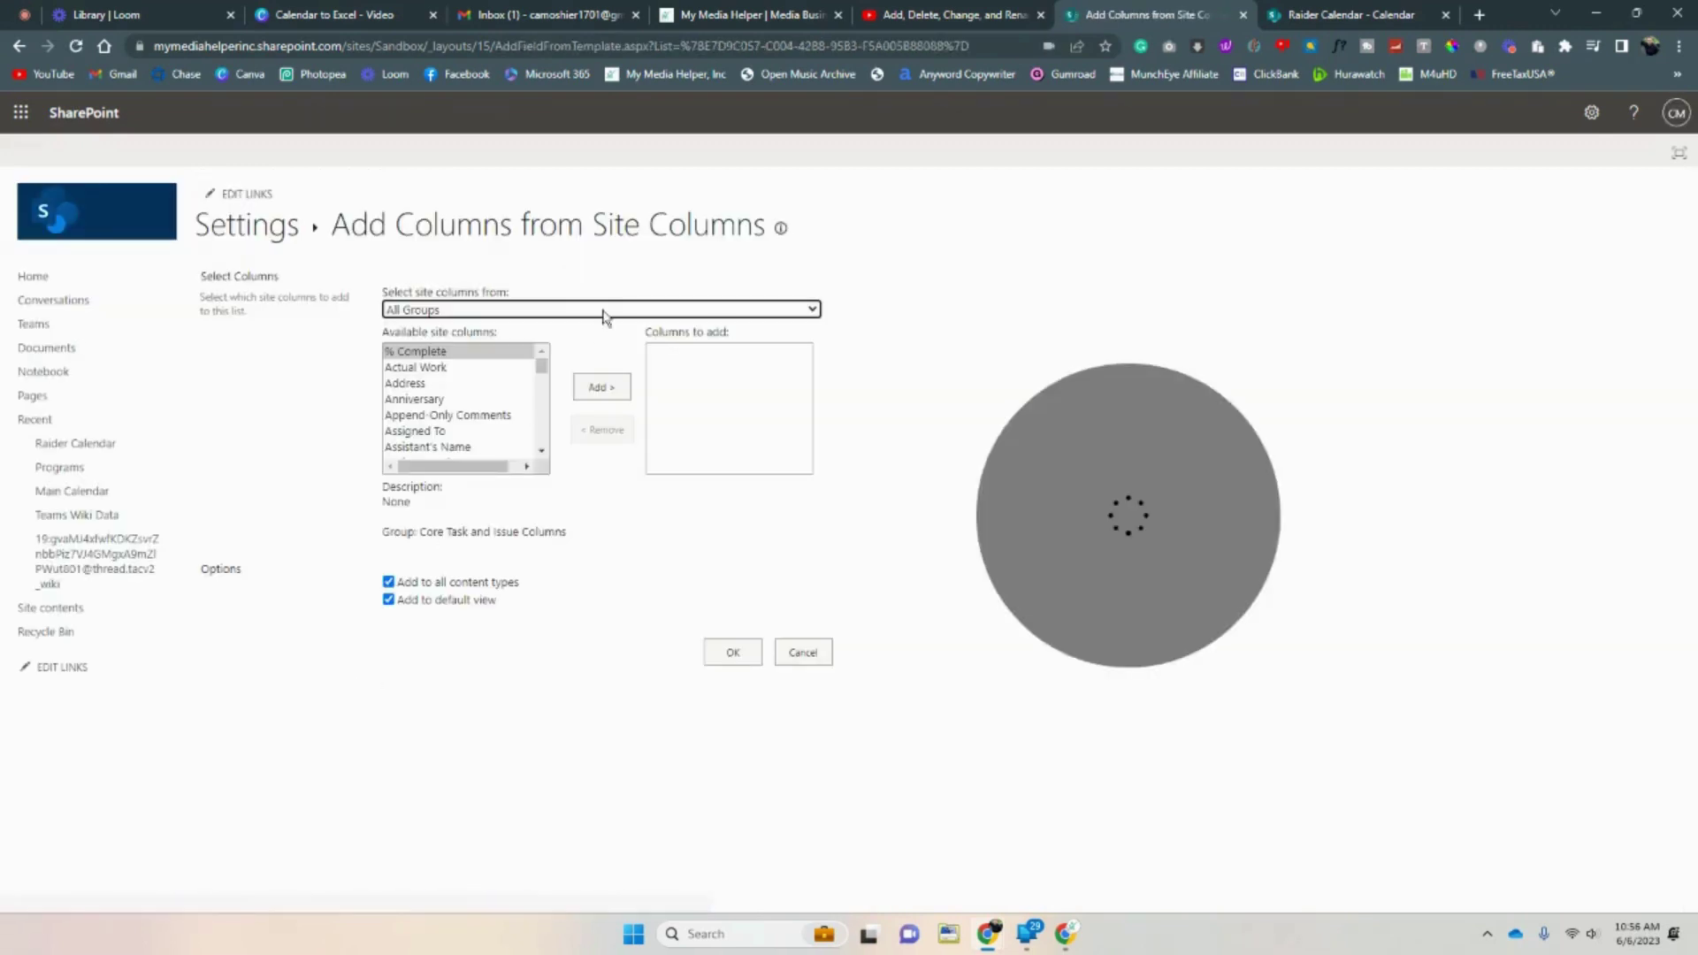
{"action": "left_click_drag", "start_coordinate": [537, 363], "coordinate": [538, 466]}
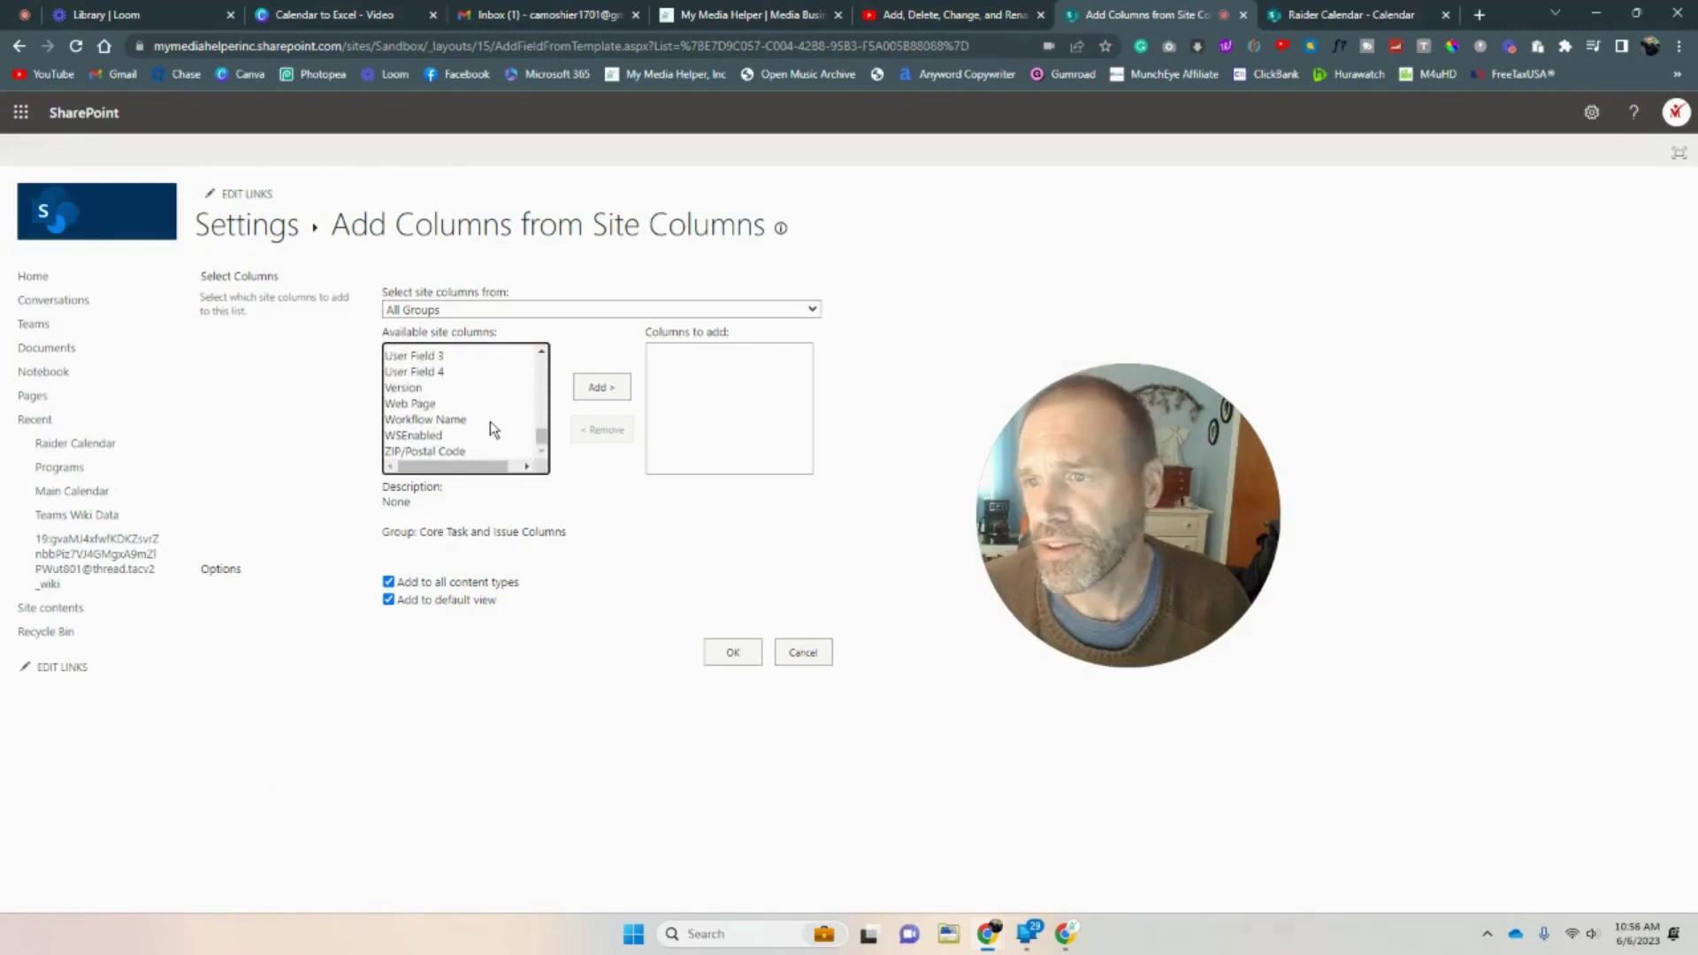
{"action": "left_click", "coordinate": [427, 405]}
{"action": "left_click", "coordinate": [622, 390]}
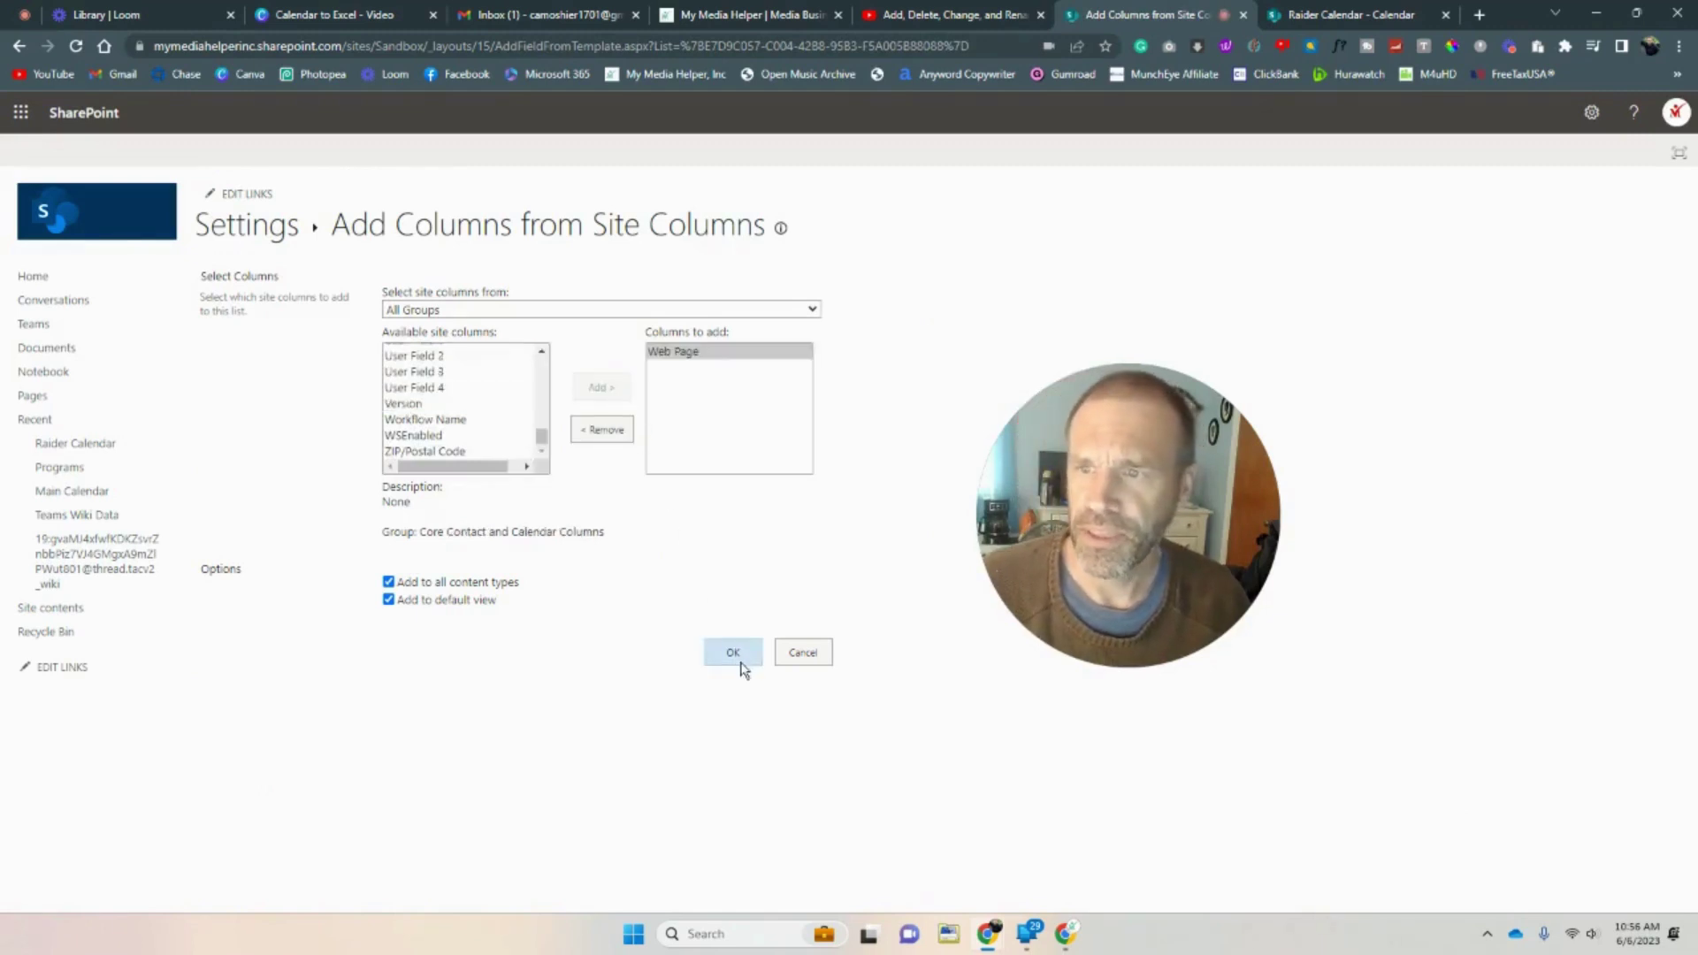
Include Gender among the site columns to add and confirm the addition to the calendar list.
{"action": "scroll", "coordinate": [427, 414], "scroll_direction": "up", "scroll_amount": 5}
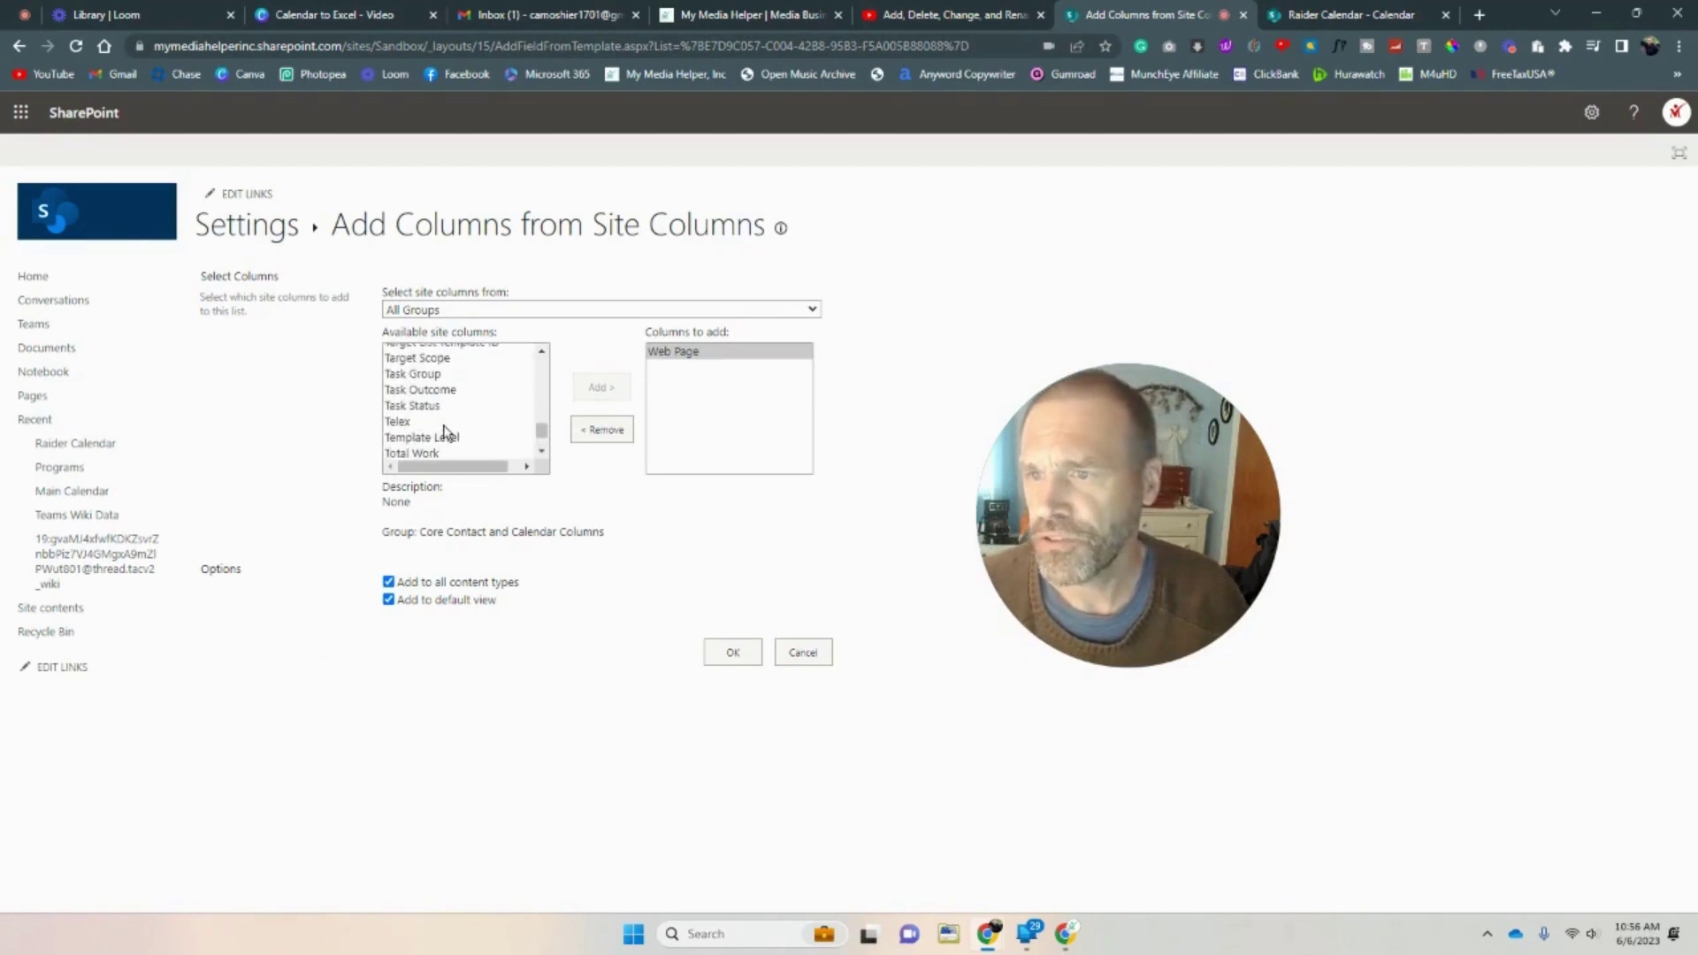
{"action": "scroll", "coordinate": [464, 416], "scroll_direction": "up", "scroll_amount": 2}
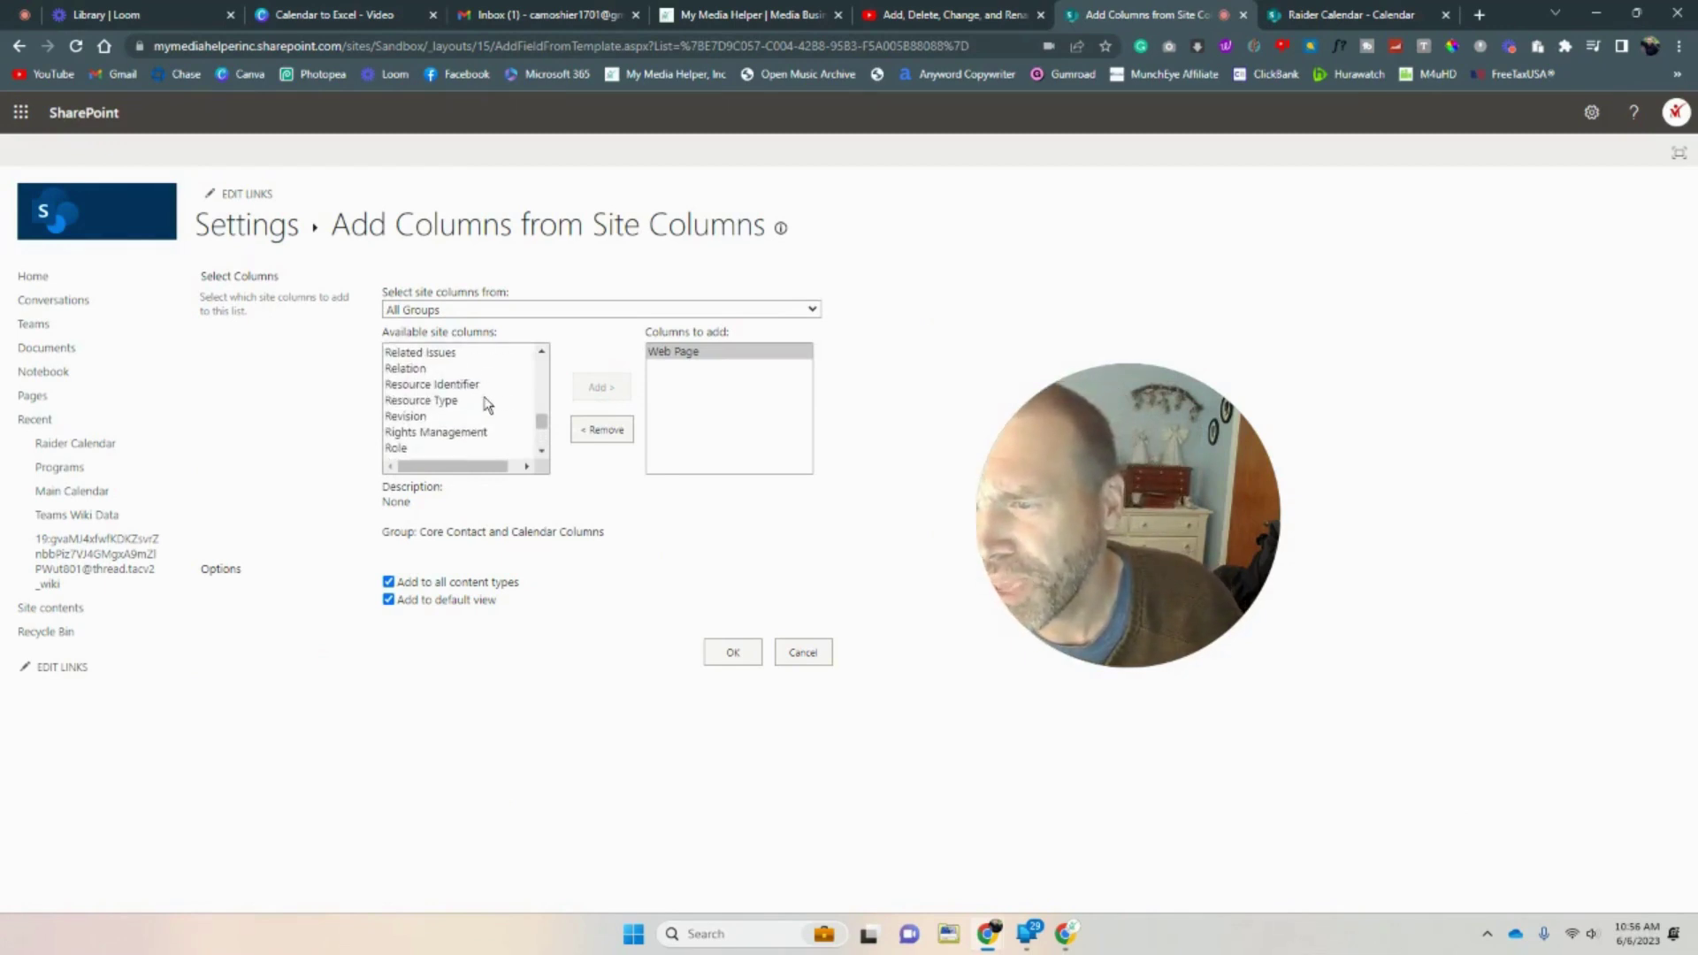
{"action": "scroll", "coordinate": [486, 404], "scroll_direction": "up", "scroll_amount": 10}
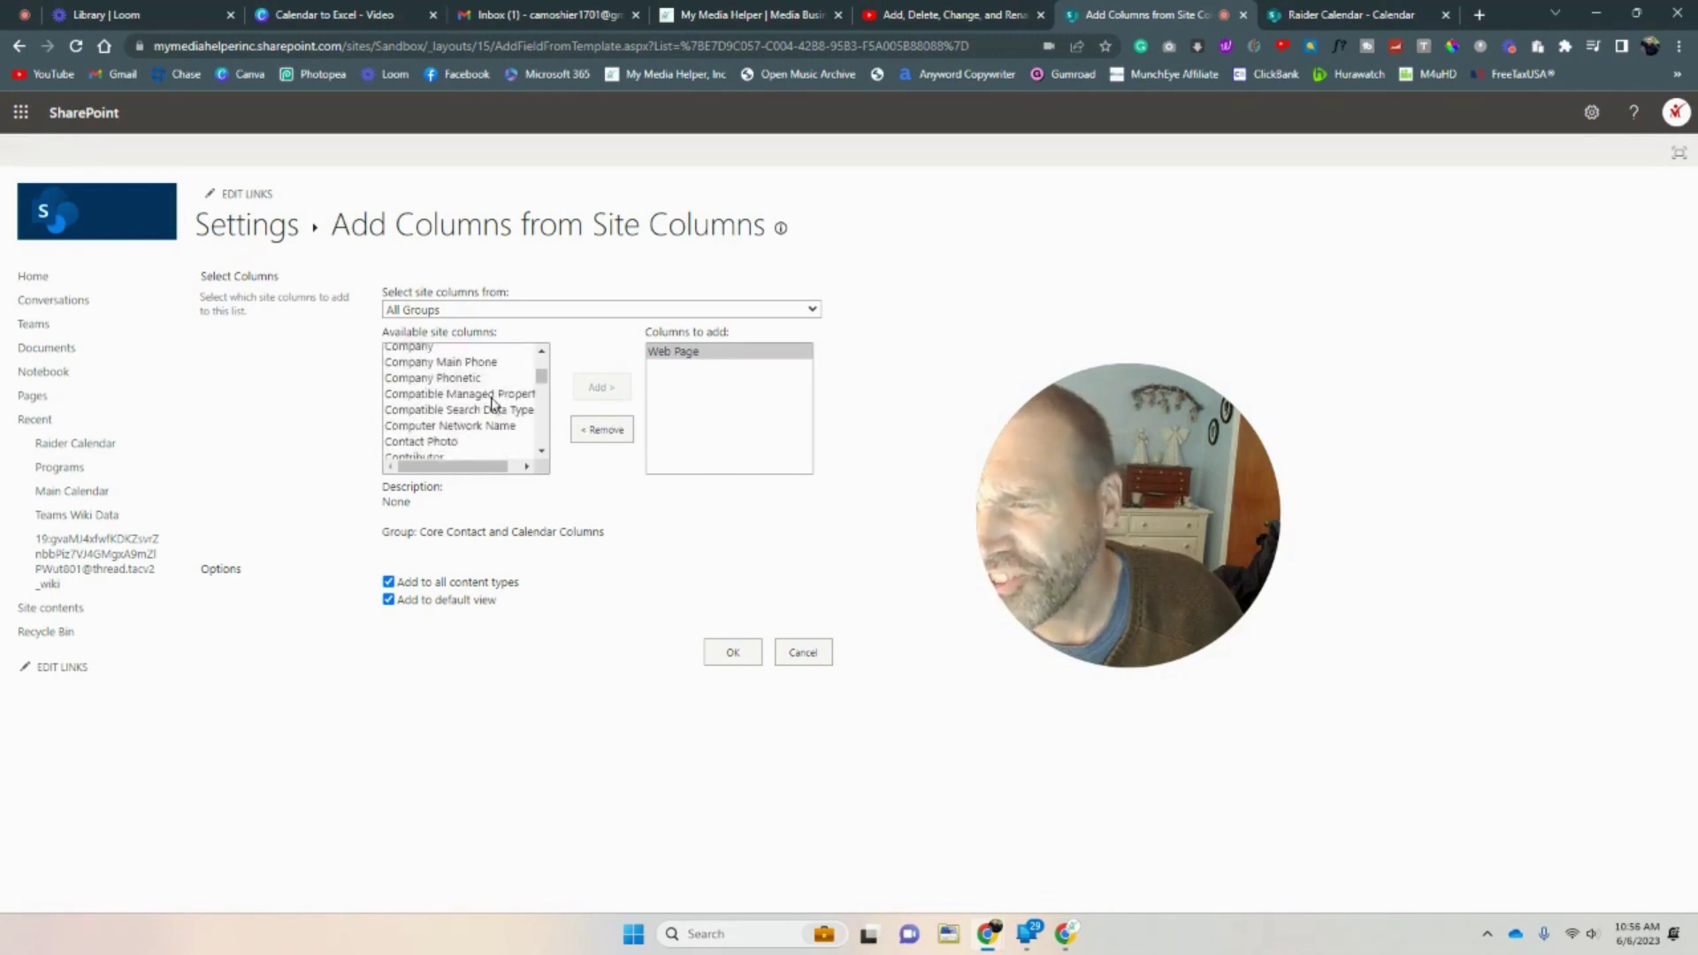
{"action": "scroll", "coordinate": [492, 402], "scroll_direction": "down", "scroll_amount": 6}
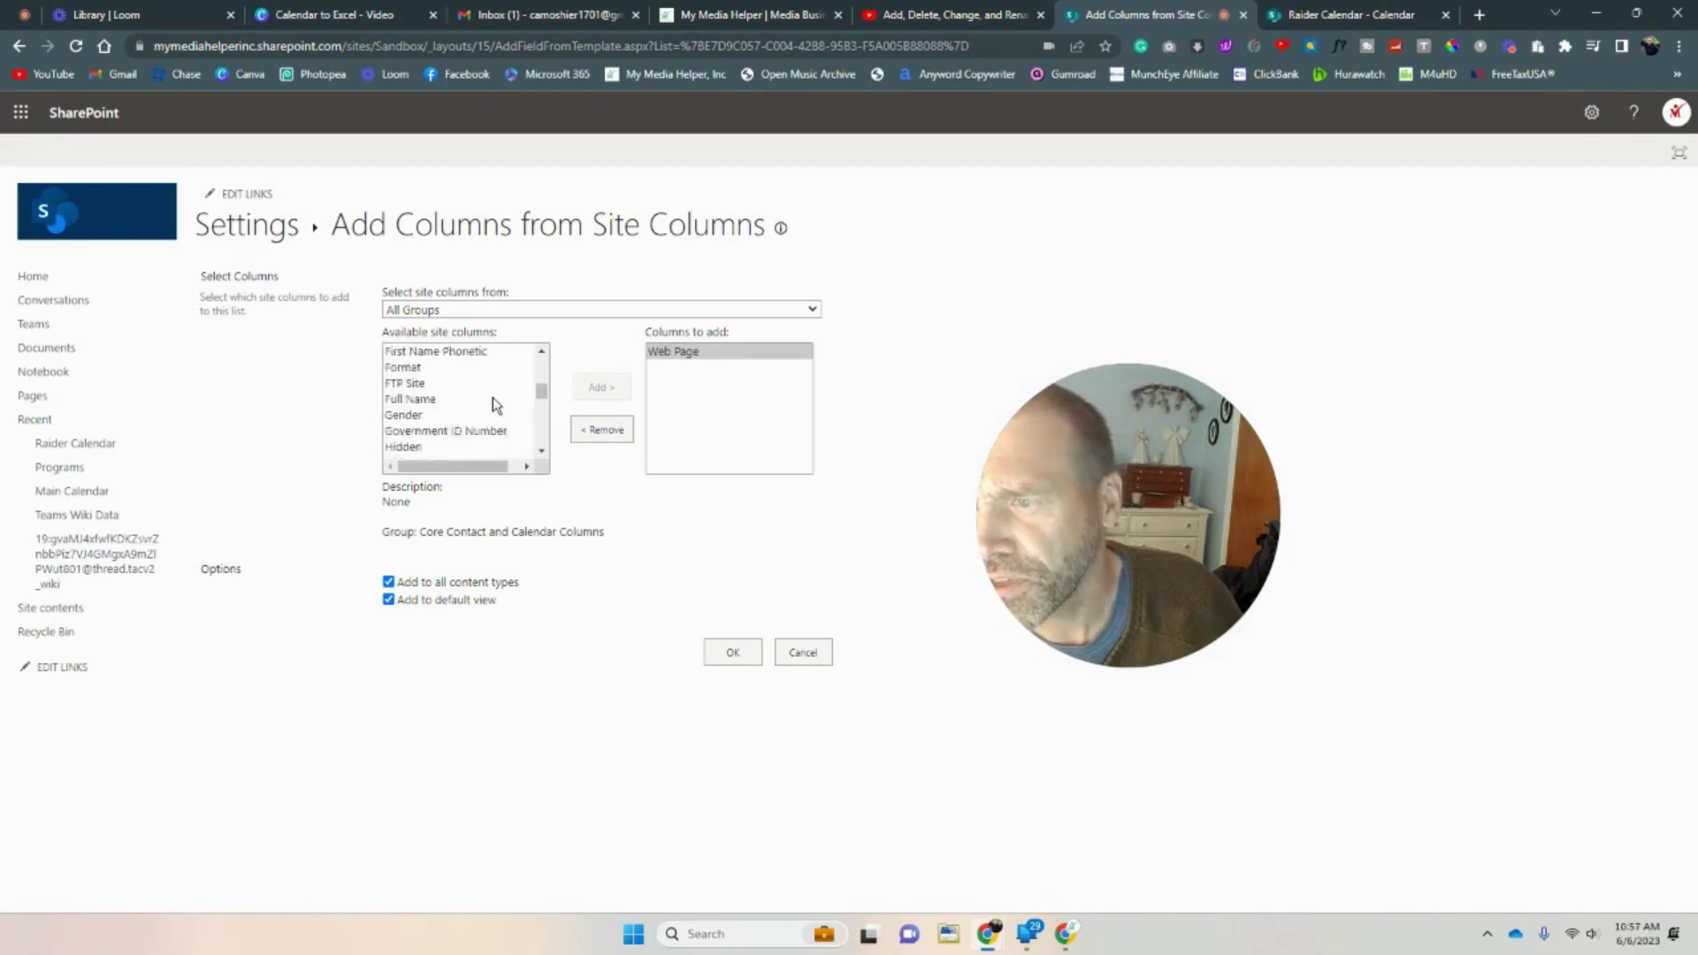
{"action": "scroll", "coordinate": [493, 398], "scroll_direction": "up", "scroll_amount": 3}
{"action": "scroll", "coordinate": [492, 396], "scroll_direction": "down", "scroll_amount": 3}
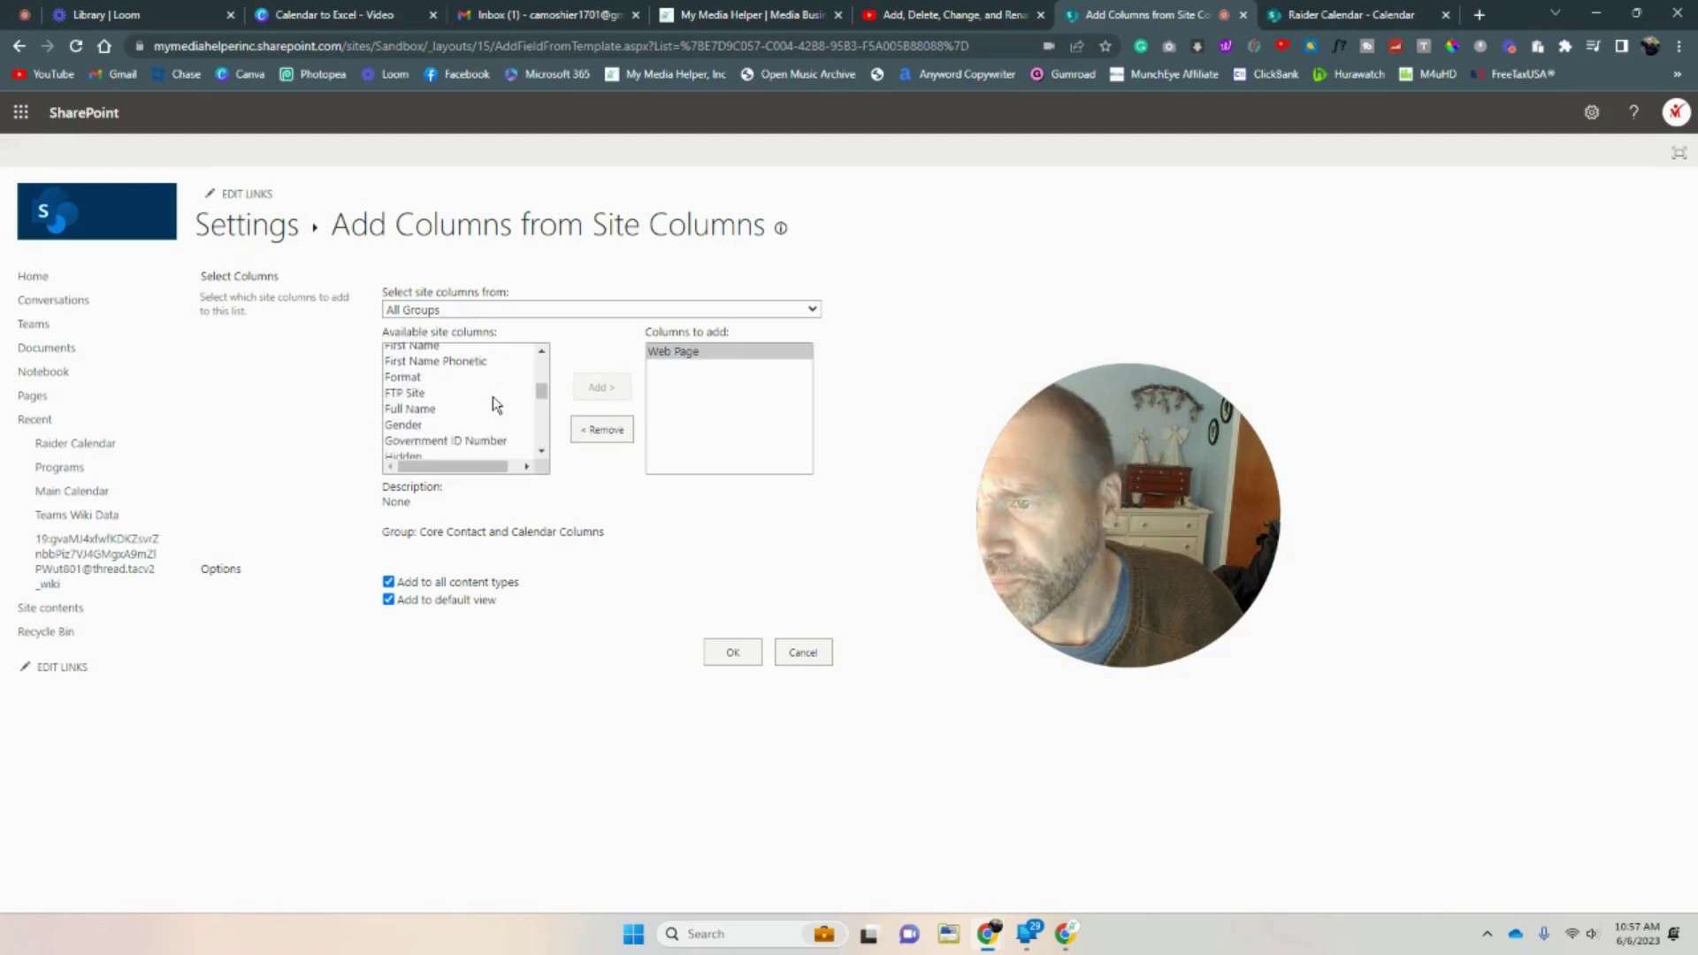
{"action": "left_click", "coordinate": [408, 427]}
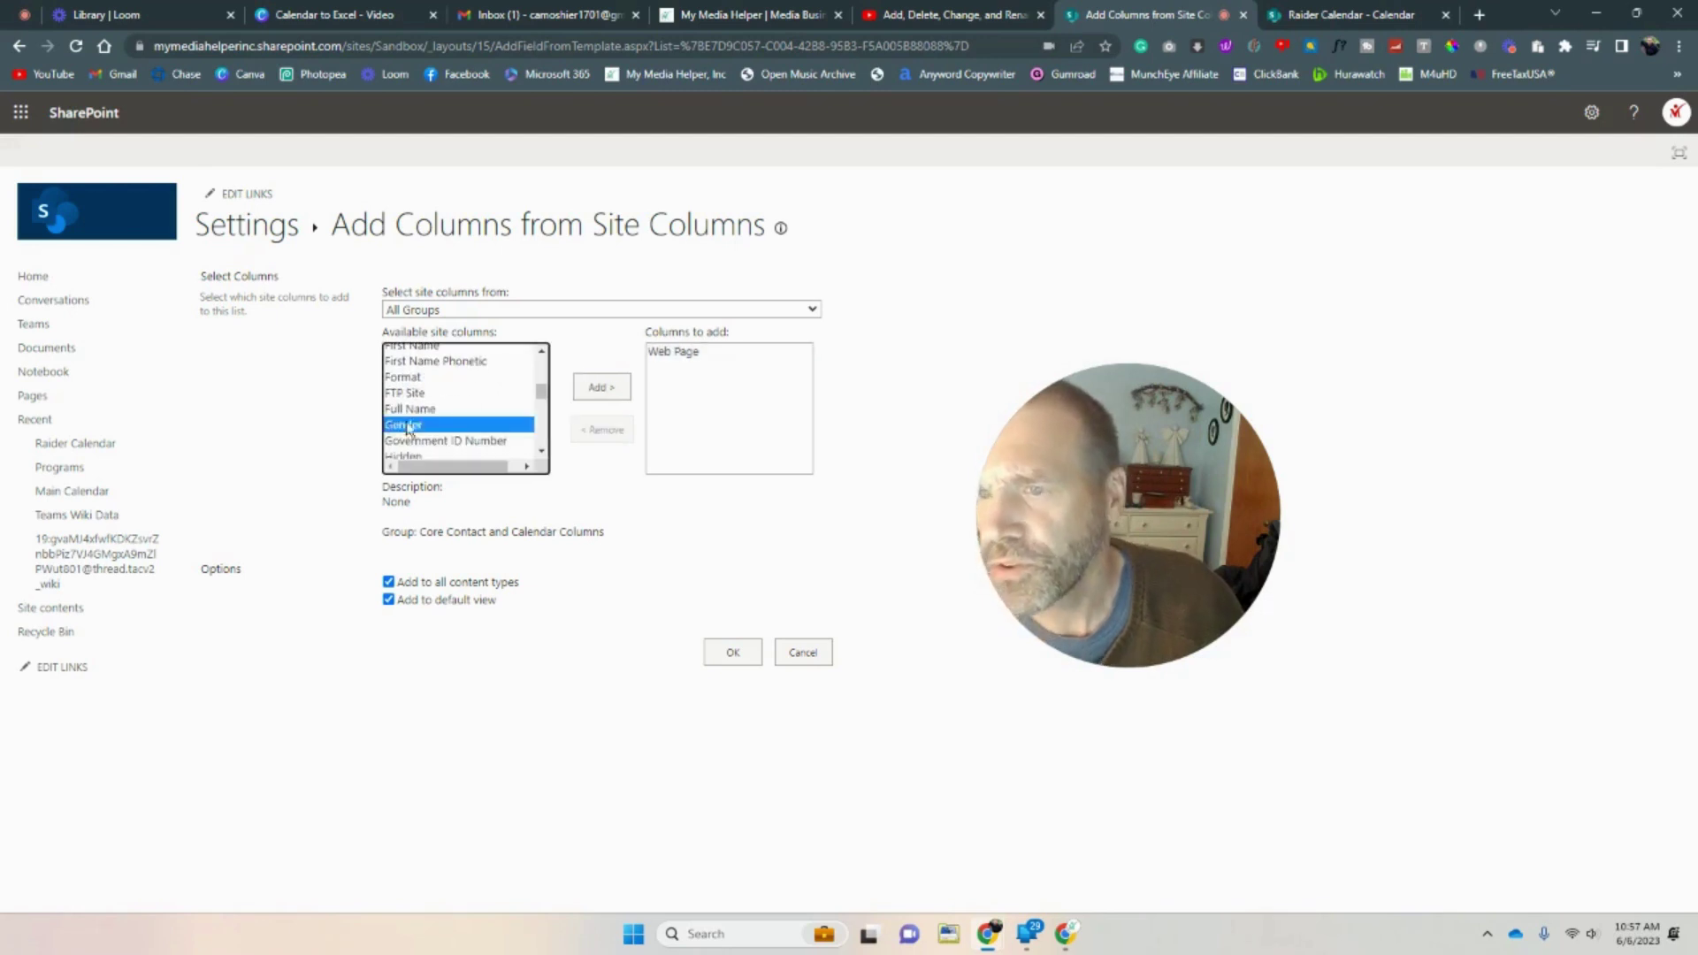
{"action": "left_click", "coordinate": [615, 393]}
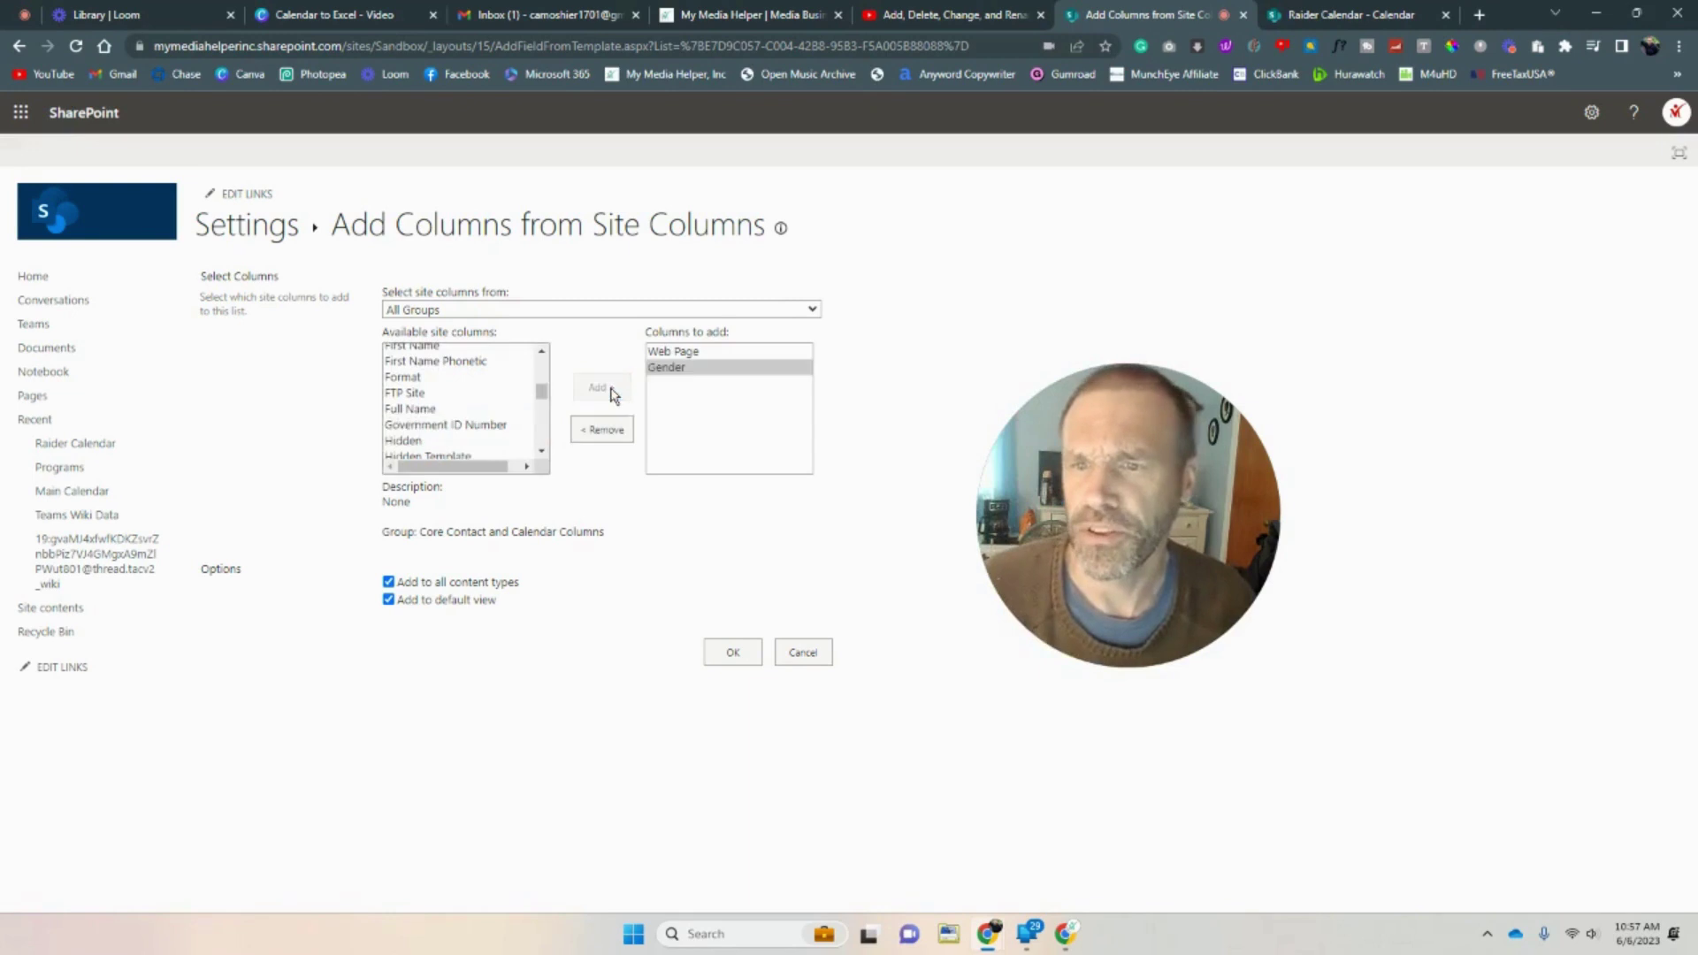
{"action": "left_click", "coordinate": [734, 652]}
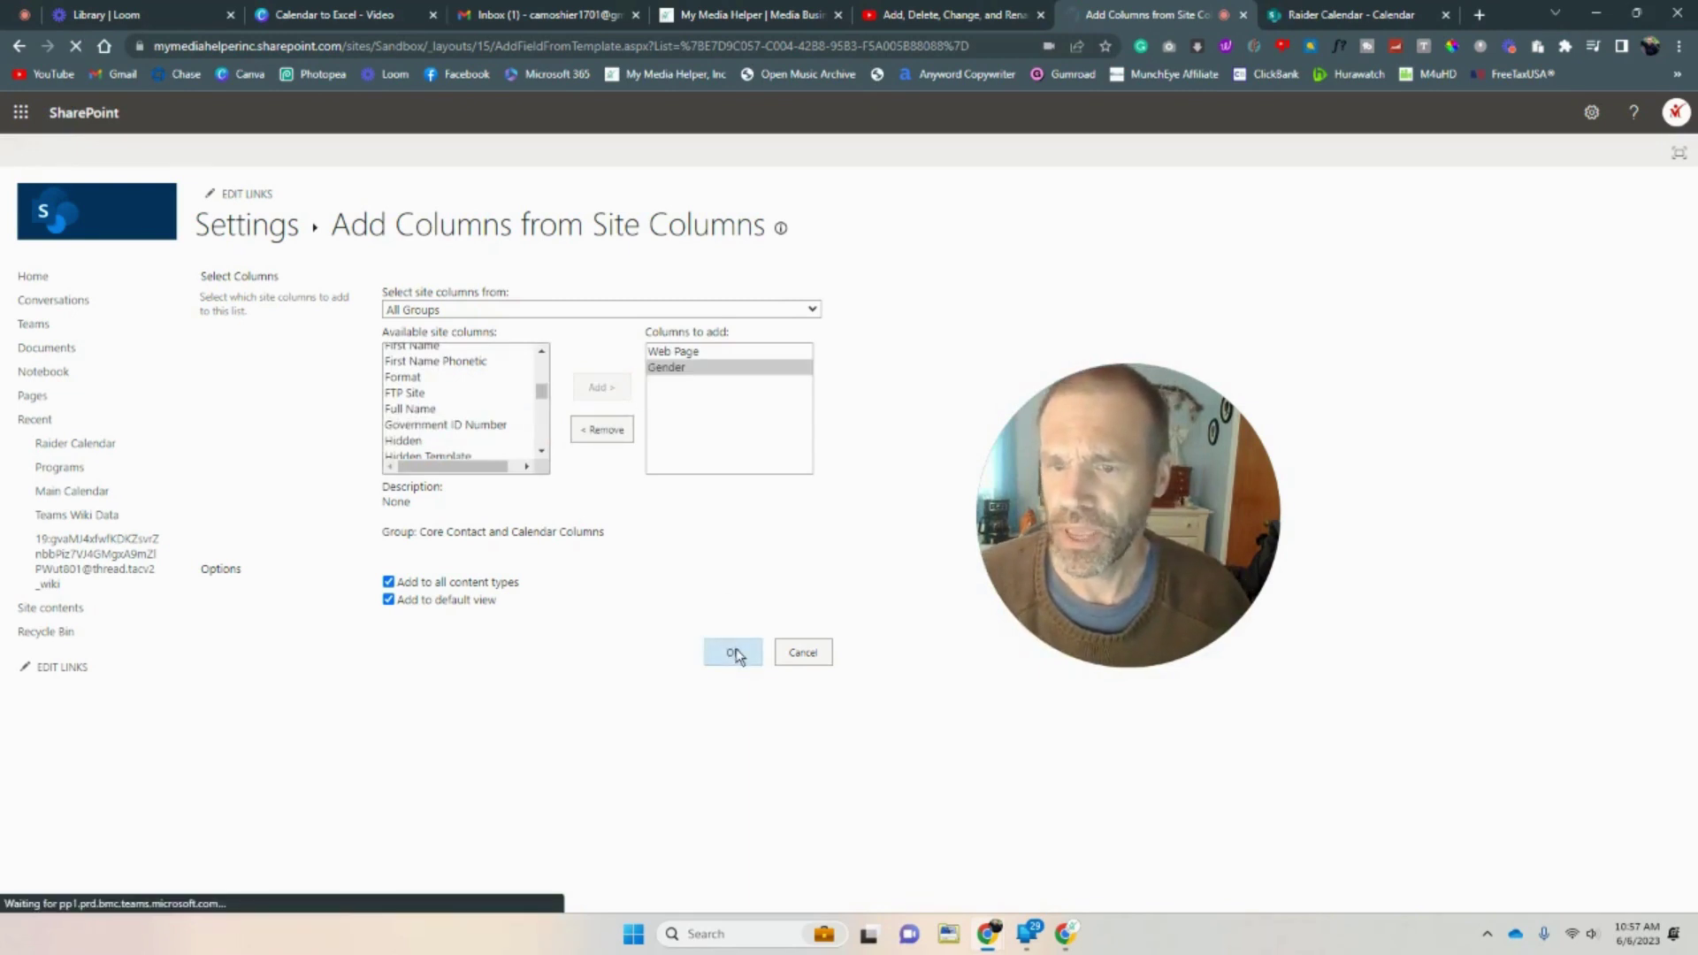
Review the calendar's column list and start a new custom column named Favorite Movie.
{"action": "scroll", "coordinate": [751, 542], "scroll_direction": "down", "scroll_amount": 3}
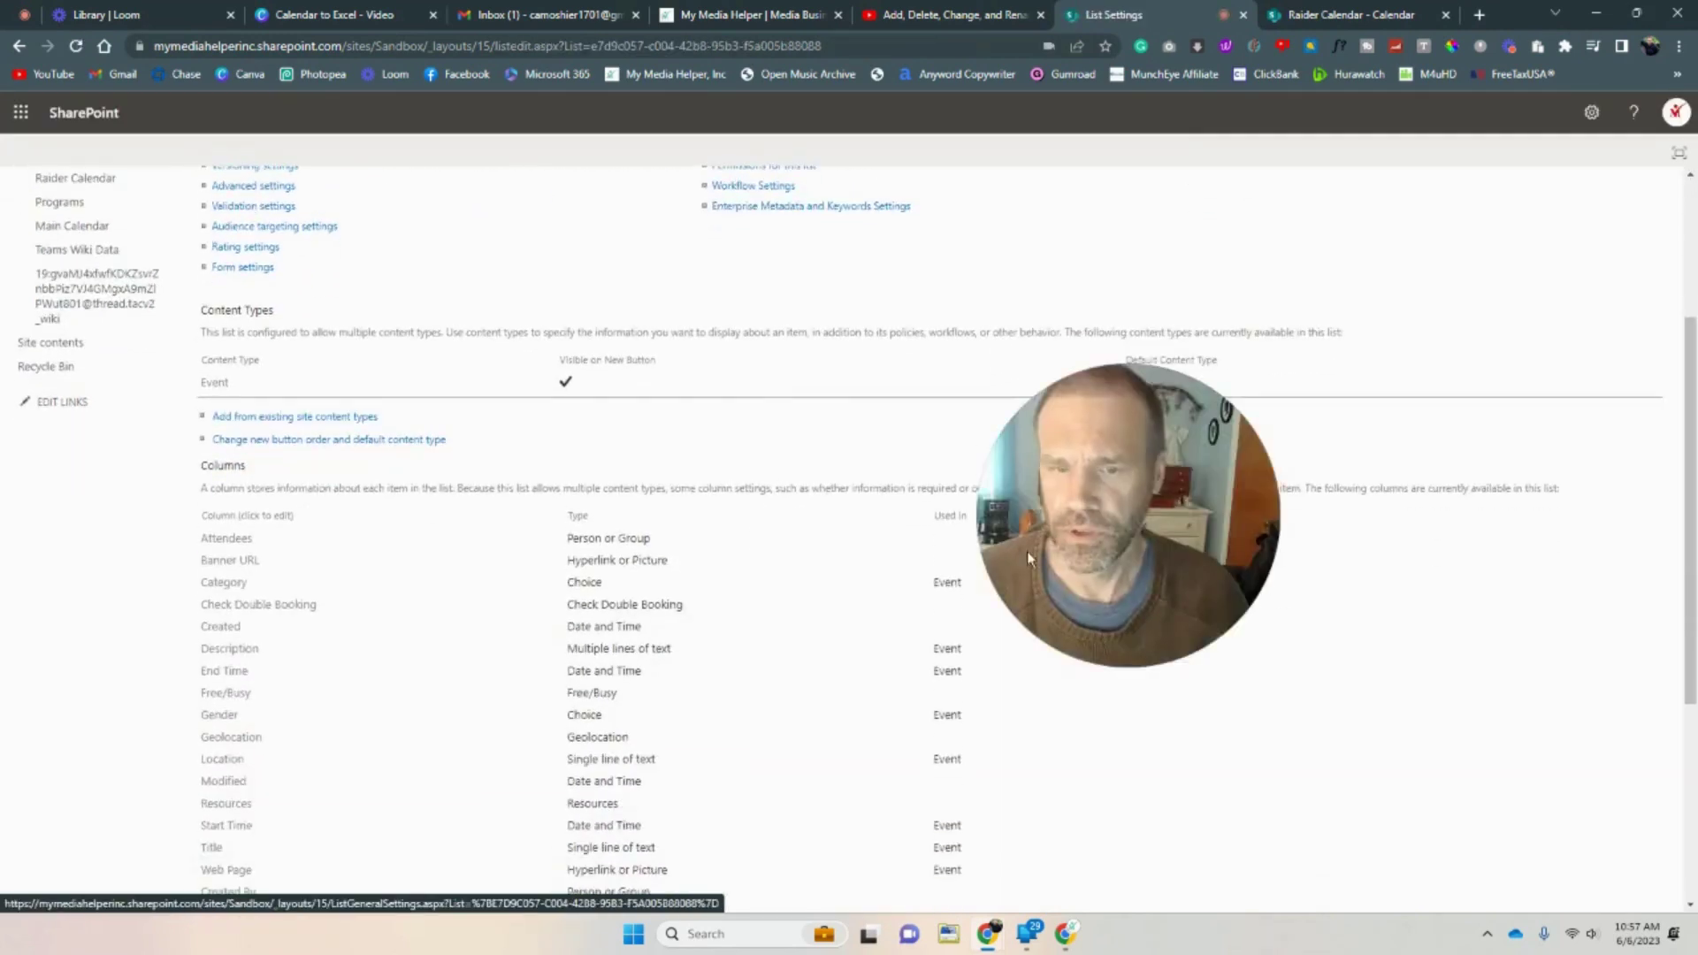
{"action": "scroll", "coordinate": [587, 440], "scroll_direction": "down", "scroll_amount": 3}
{"action": "scroll", "coordinate": [581, 446], "scroll_direction": "up", "scroll_amount": 1}
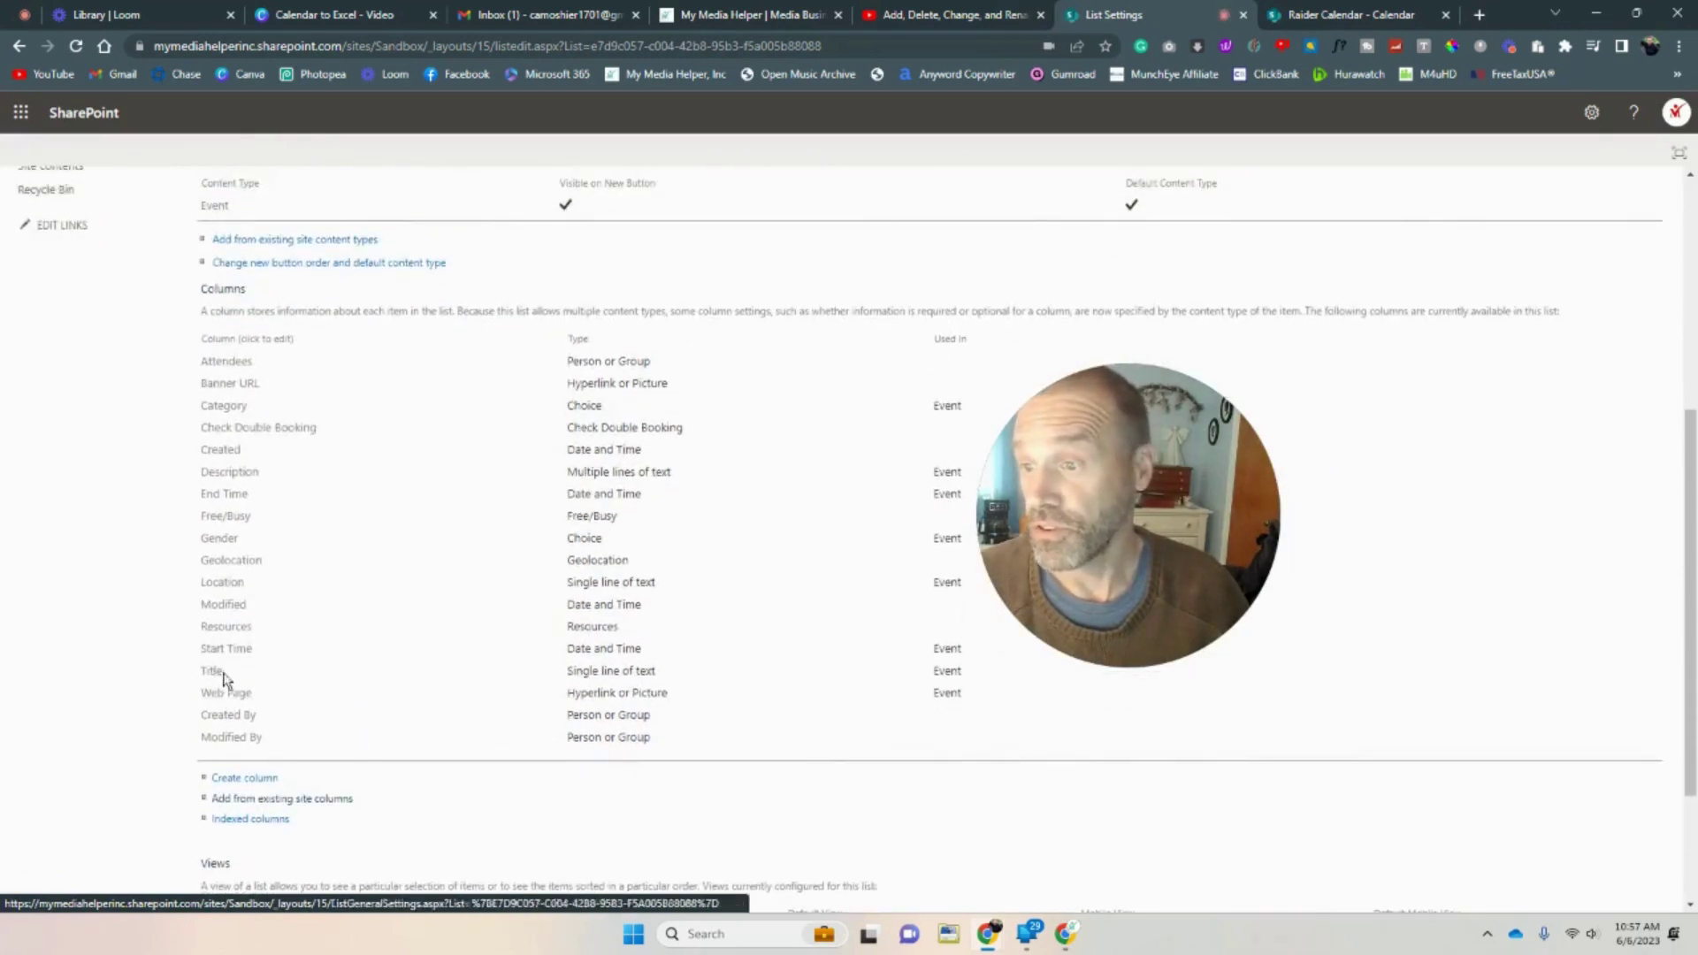
{"action": "scroll", "coordinate": [478, 827], "scroll_direction": "down", "scroll_amount": 1}
{"action": "scroll", "coordinate": [478, 827], "scroll_direction": "down", "scroll_amount": 2}
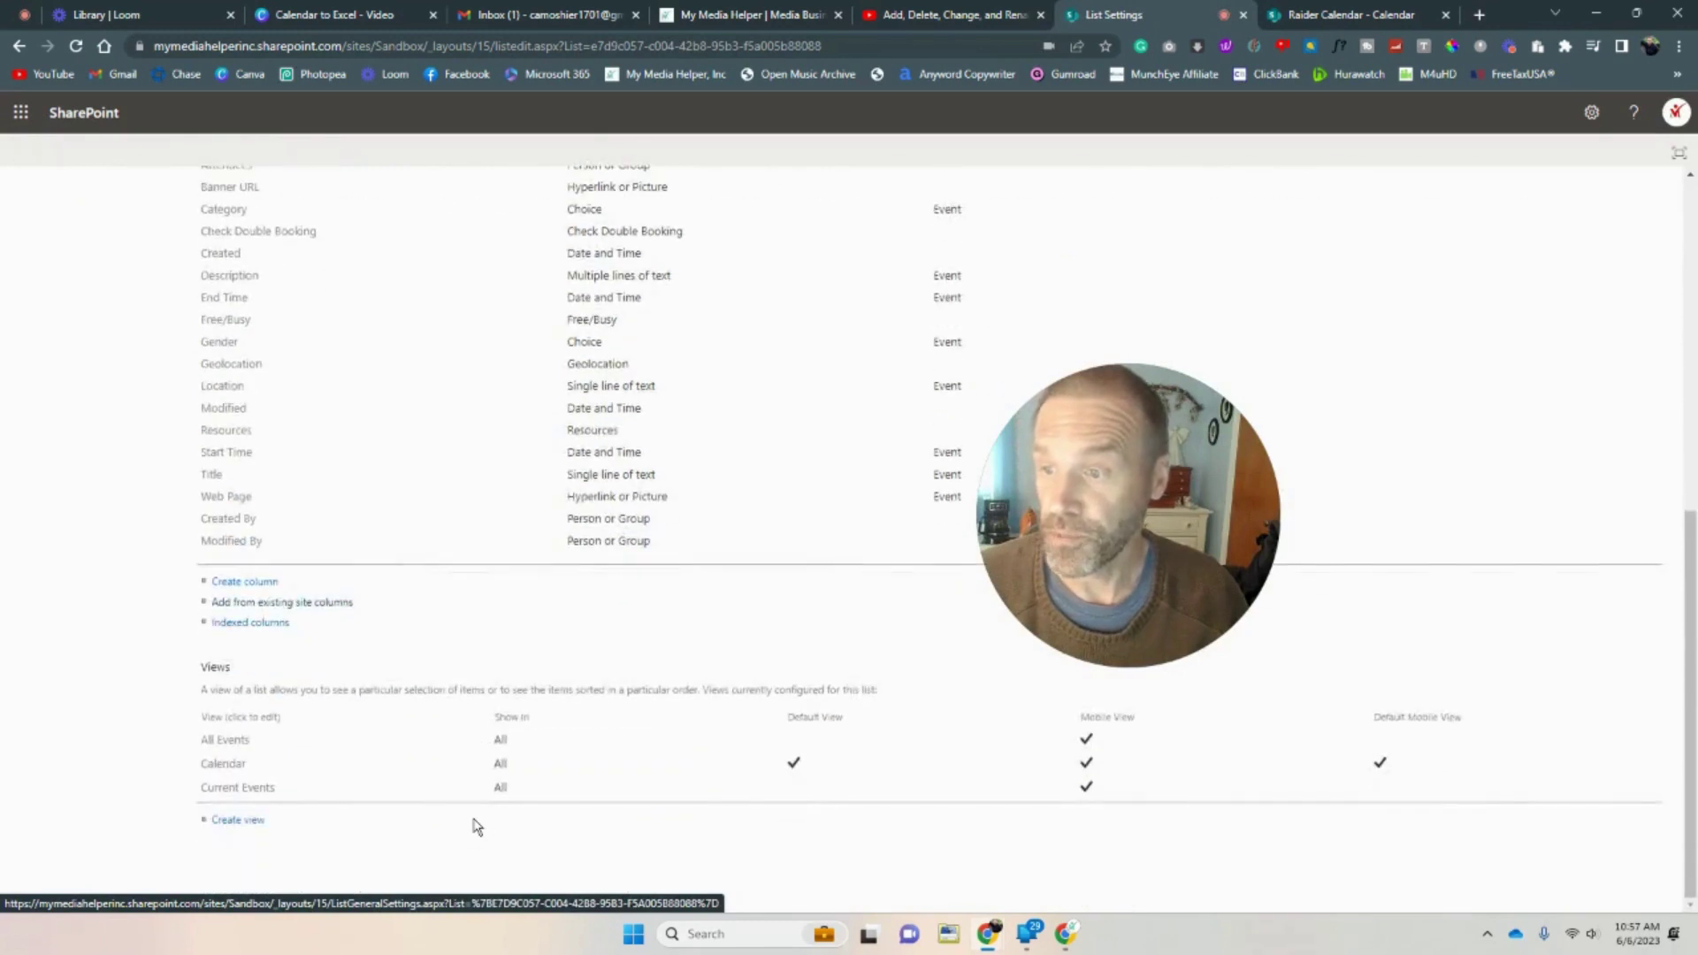
{"action": "scroll", "coordinate": [444, 761], "scroll_direction": "up", "scroll_amount": 1}
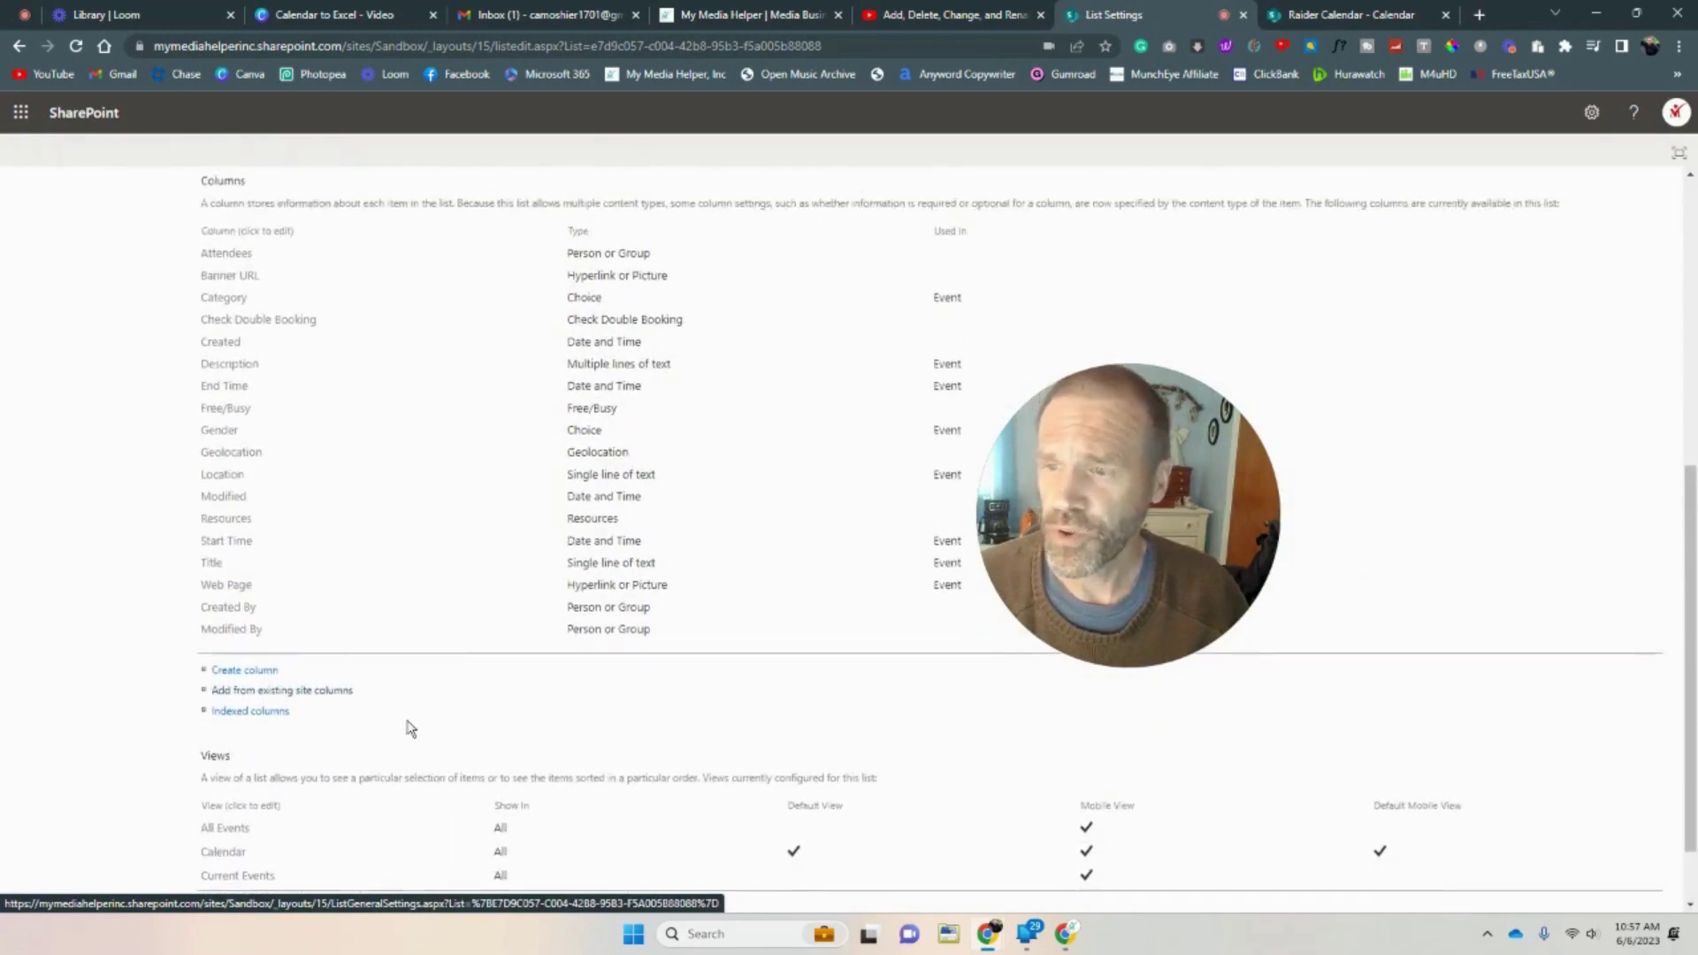
{"action": "left_click", "coordinate": [244, 669]}
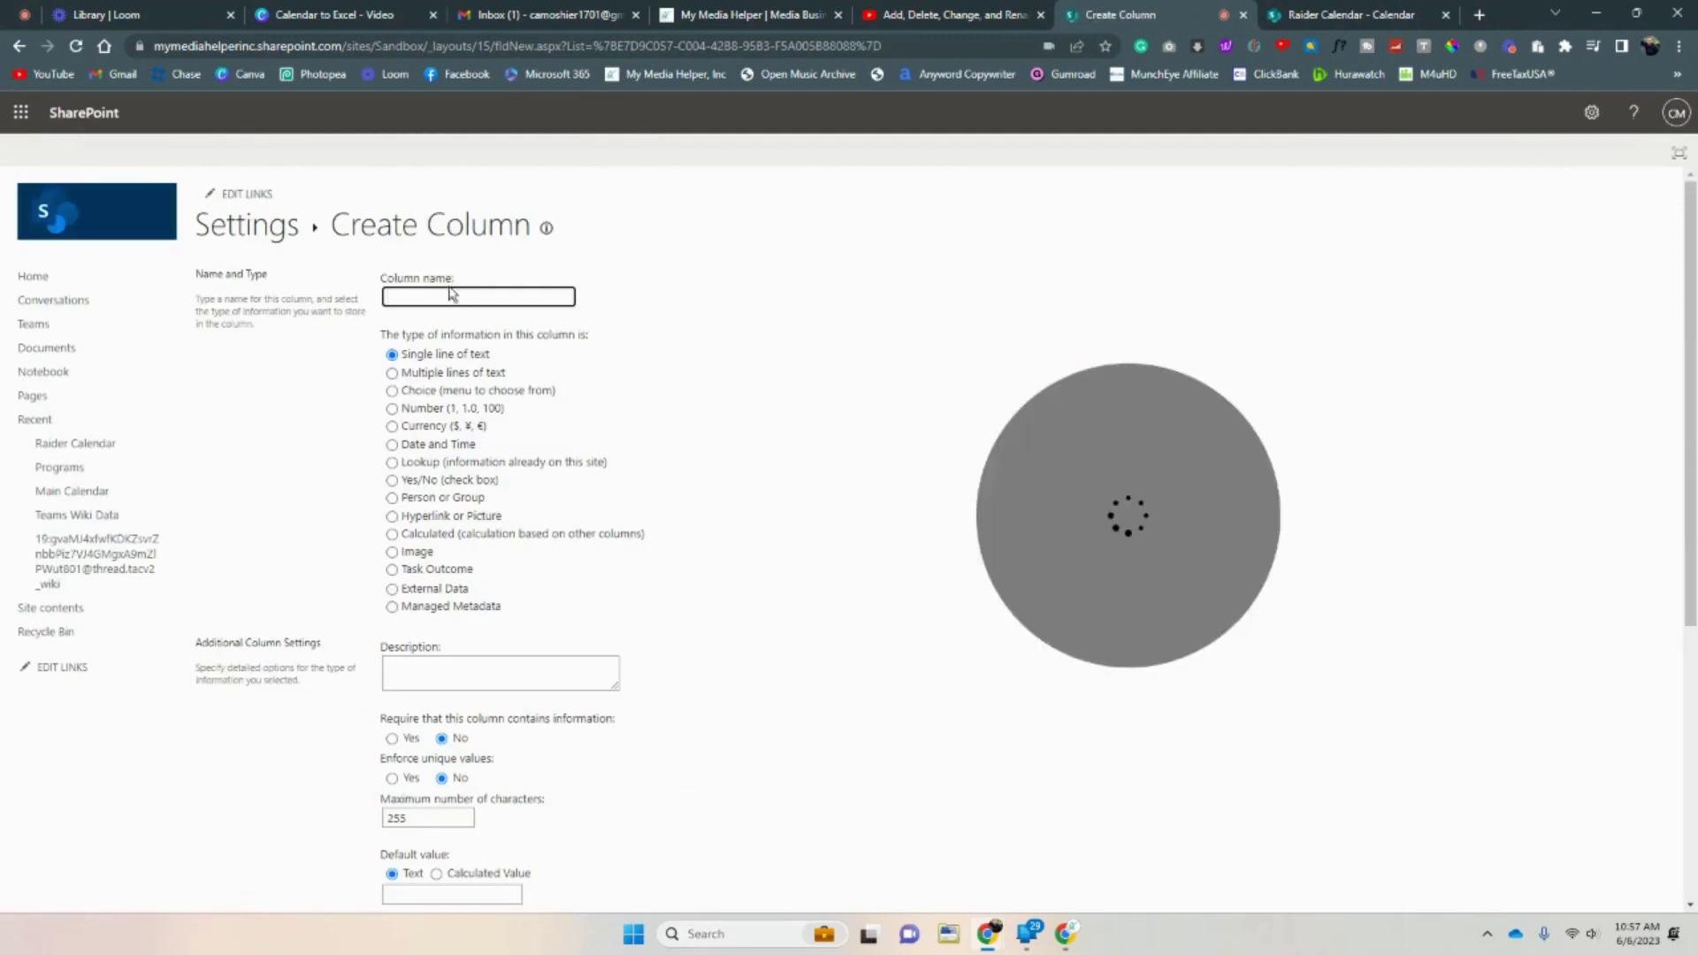
{"action": "type", "text": "Fa"}
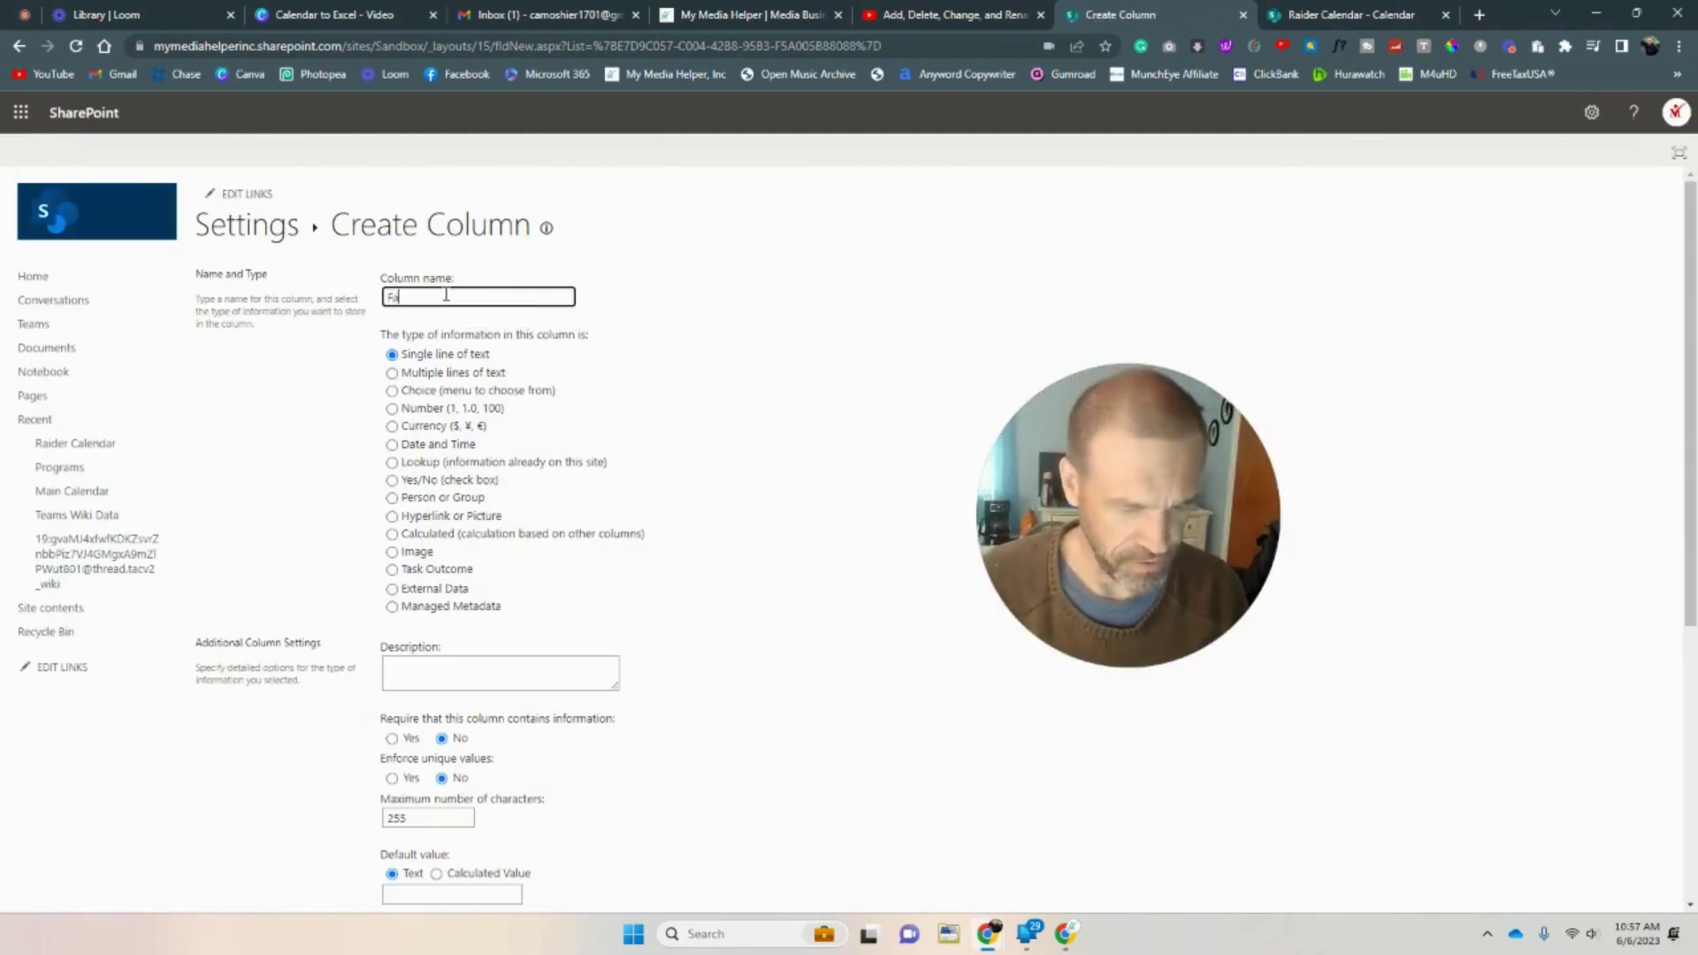
{"action": "type", "text": "vorite Movie"}
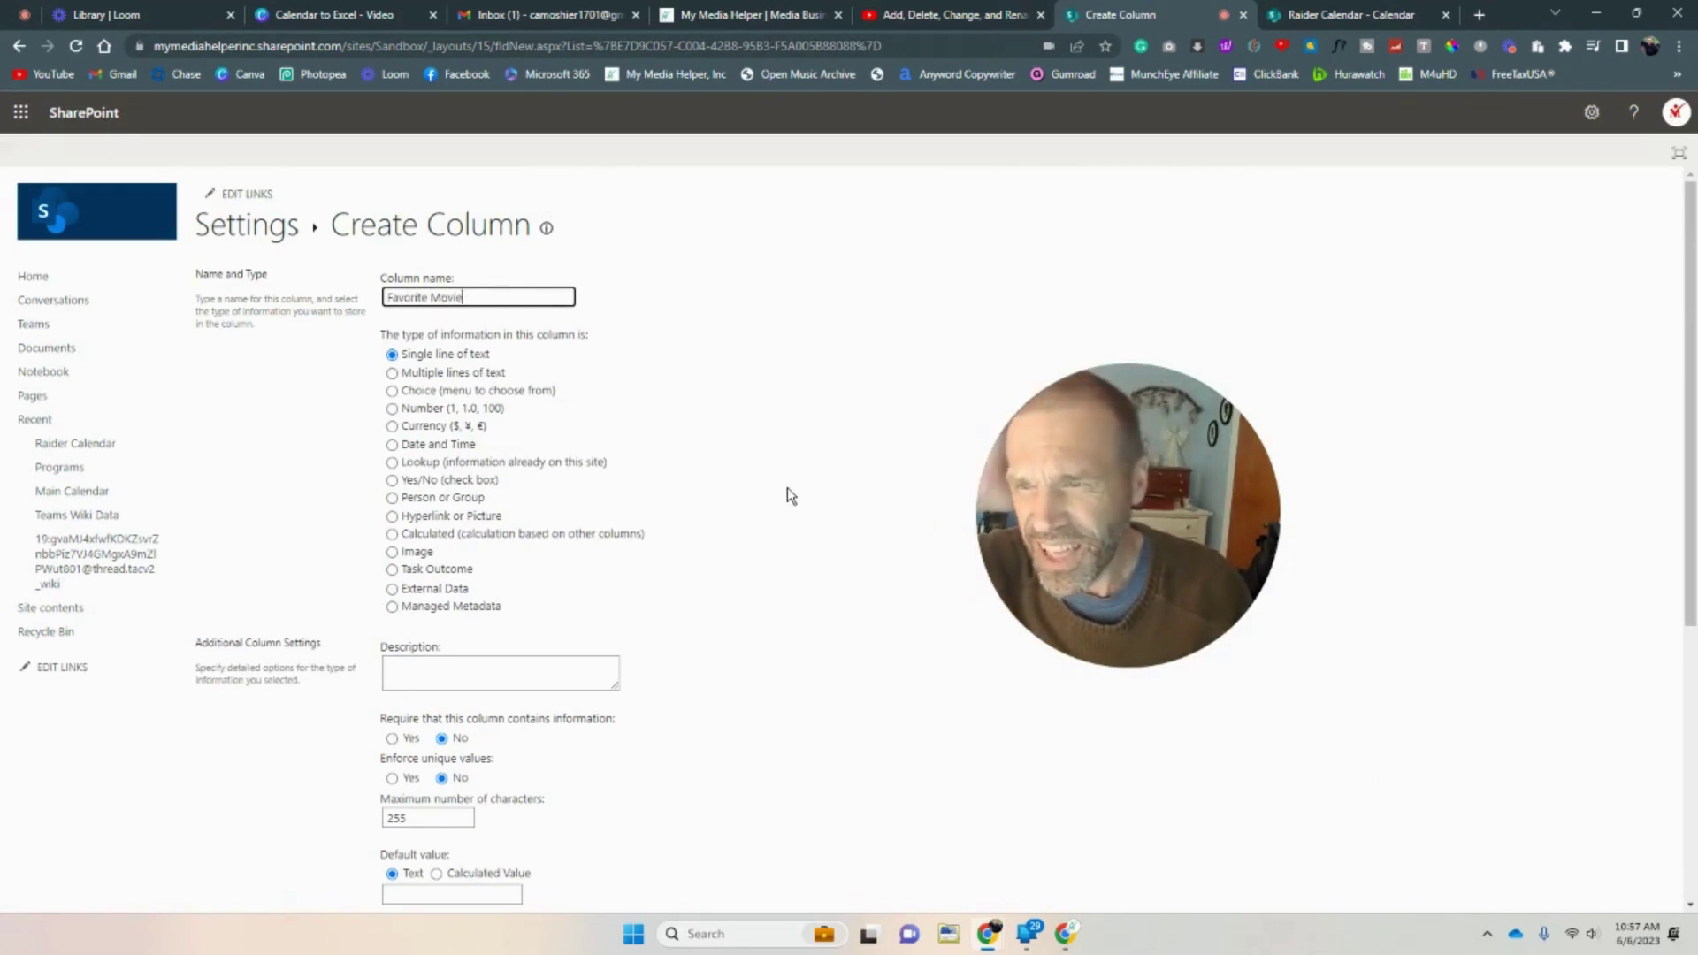
Check the additional settings of the Favorite Movie column and save it as a single line of text.
{"action": "scroll", "coordinate": [701, 485], "scroll_direction": "down", "scroll_amount": 2}
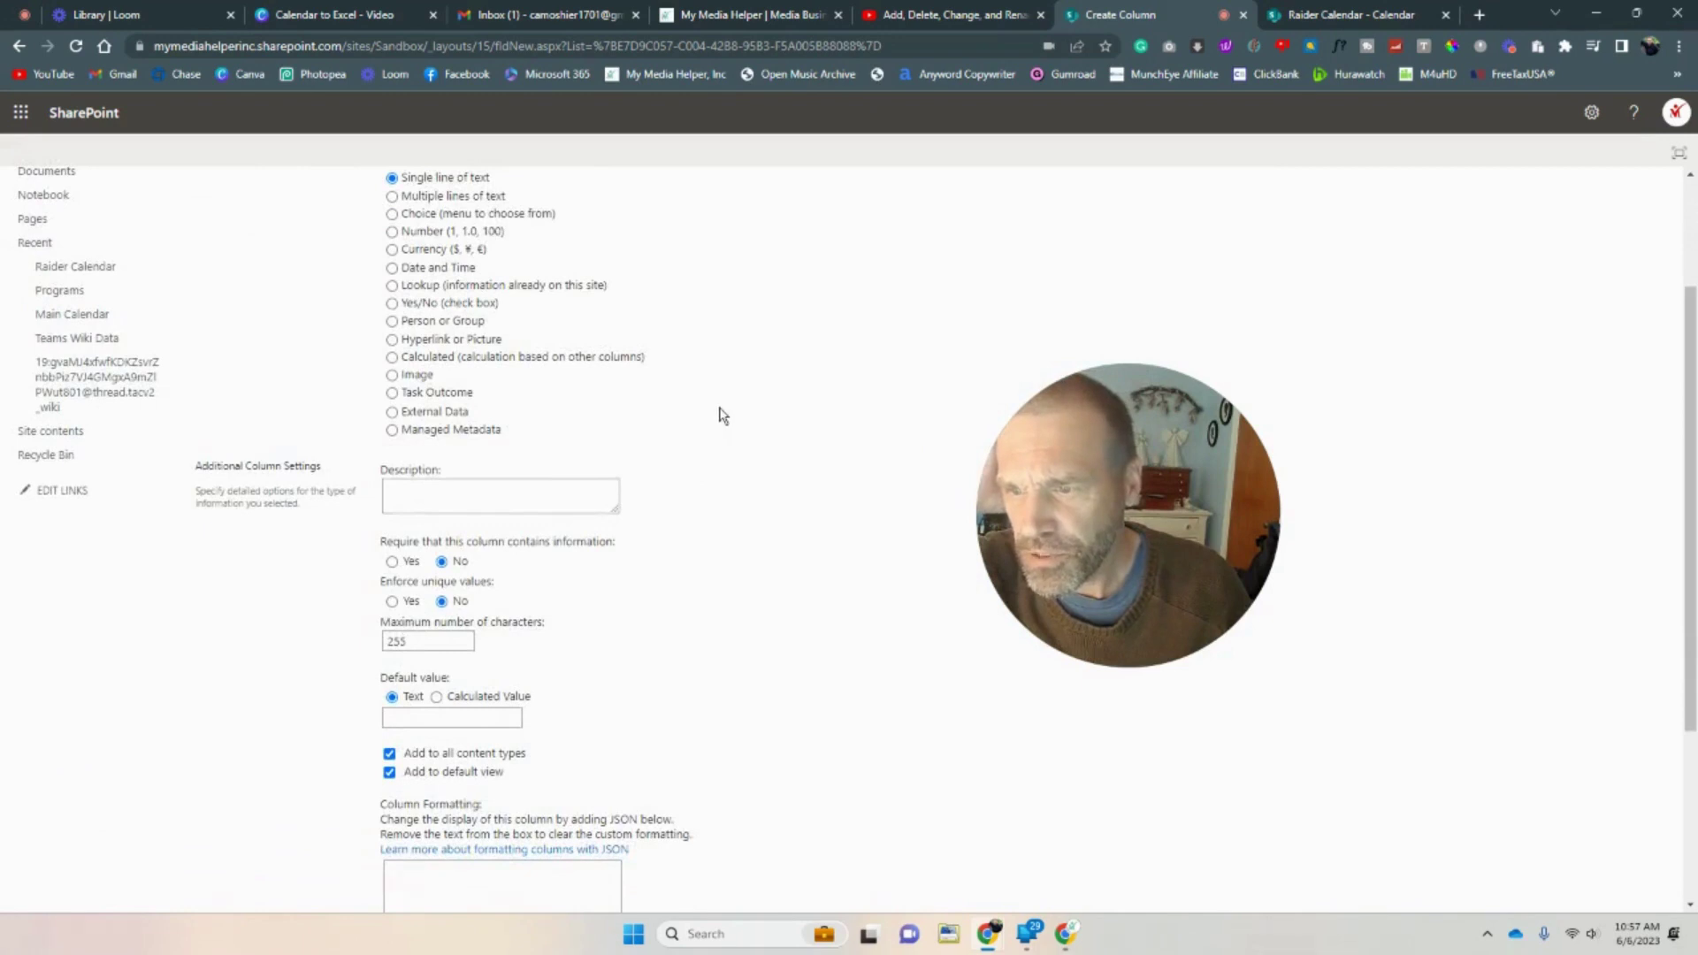
{"action": "scroll", "coordinate": [722, 415], "scroll_direction": "down", "scroll_amount": 2}
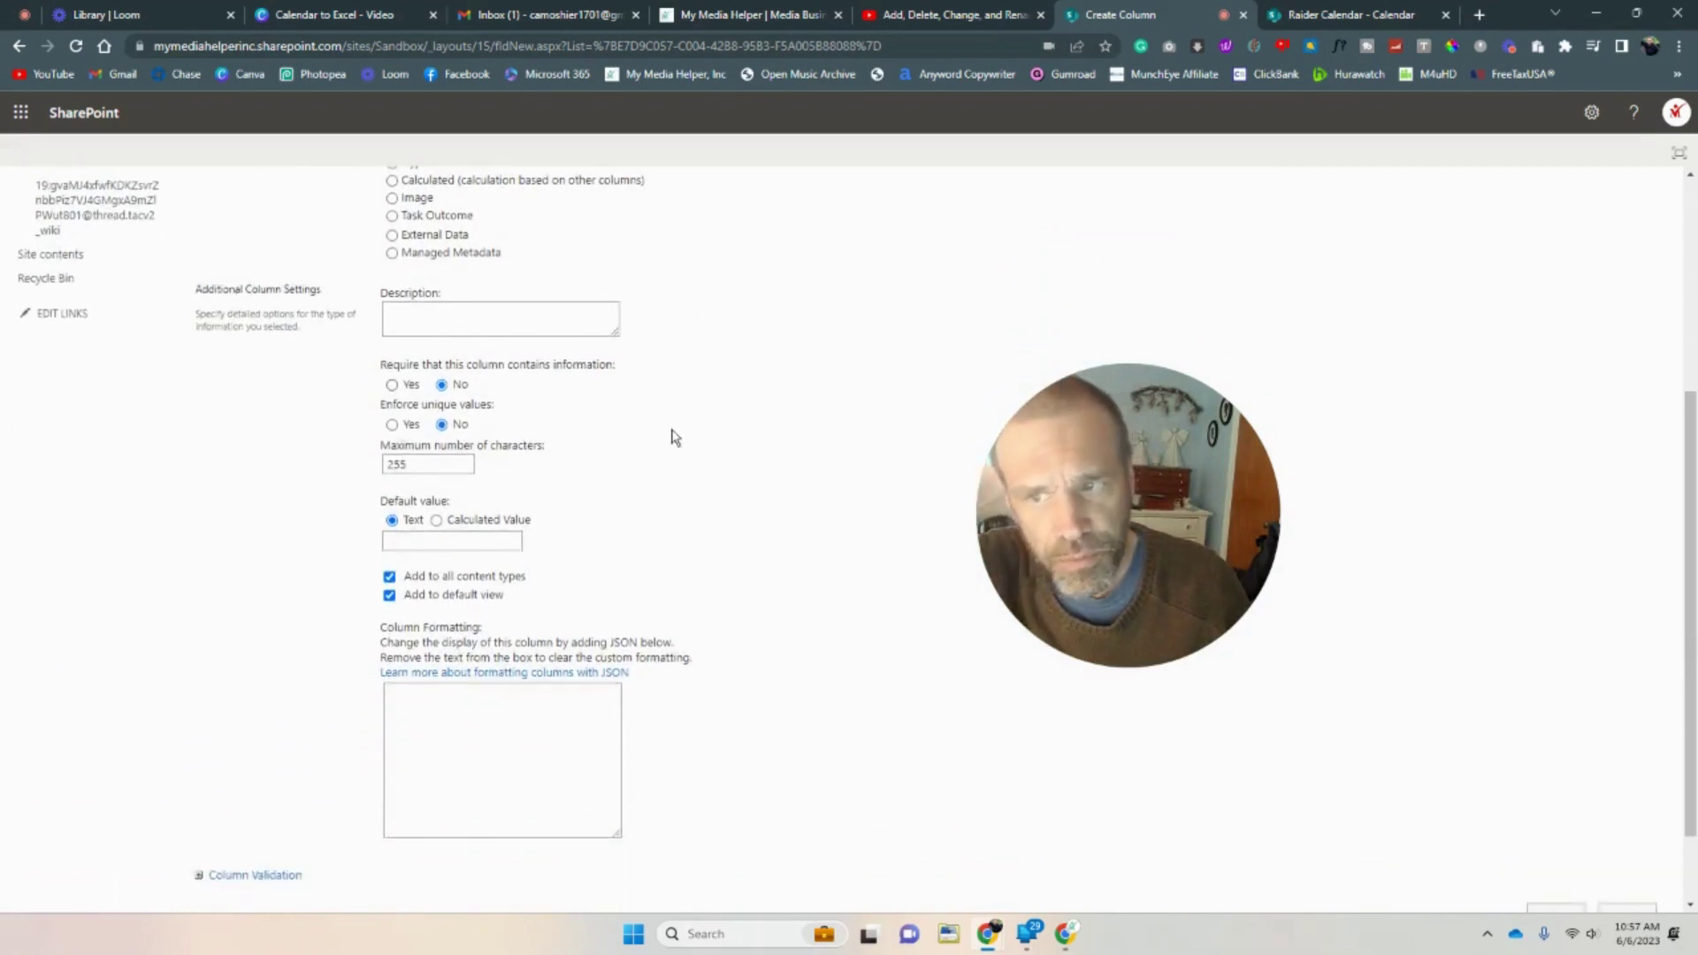
{"action": "scroll", "coordinate": [672, 439], "scroll_direction": "down", "scroll_amount": 1}
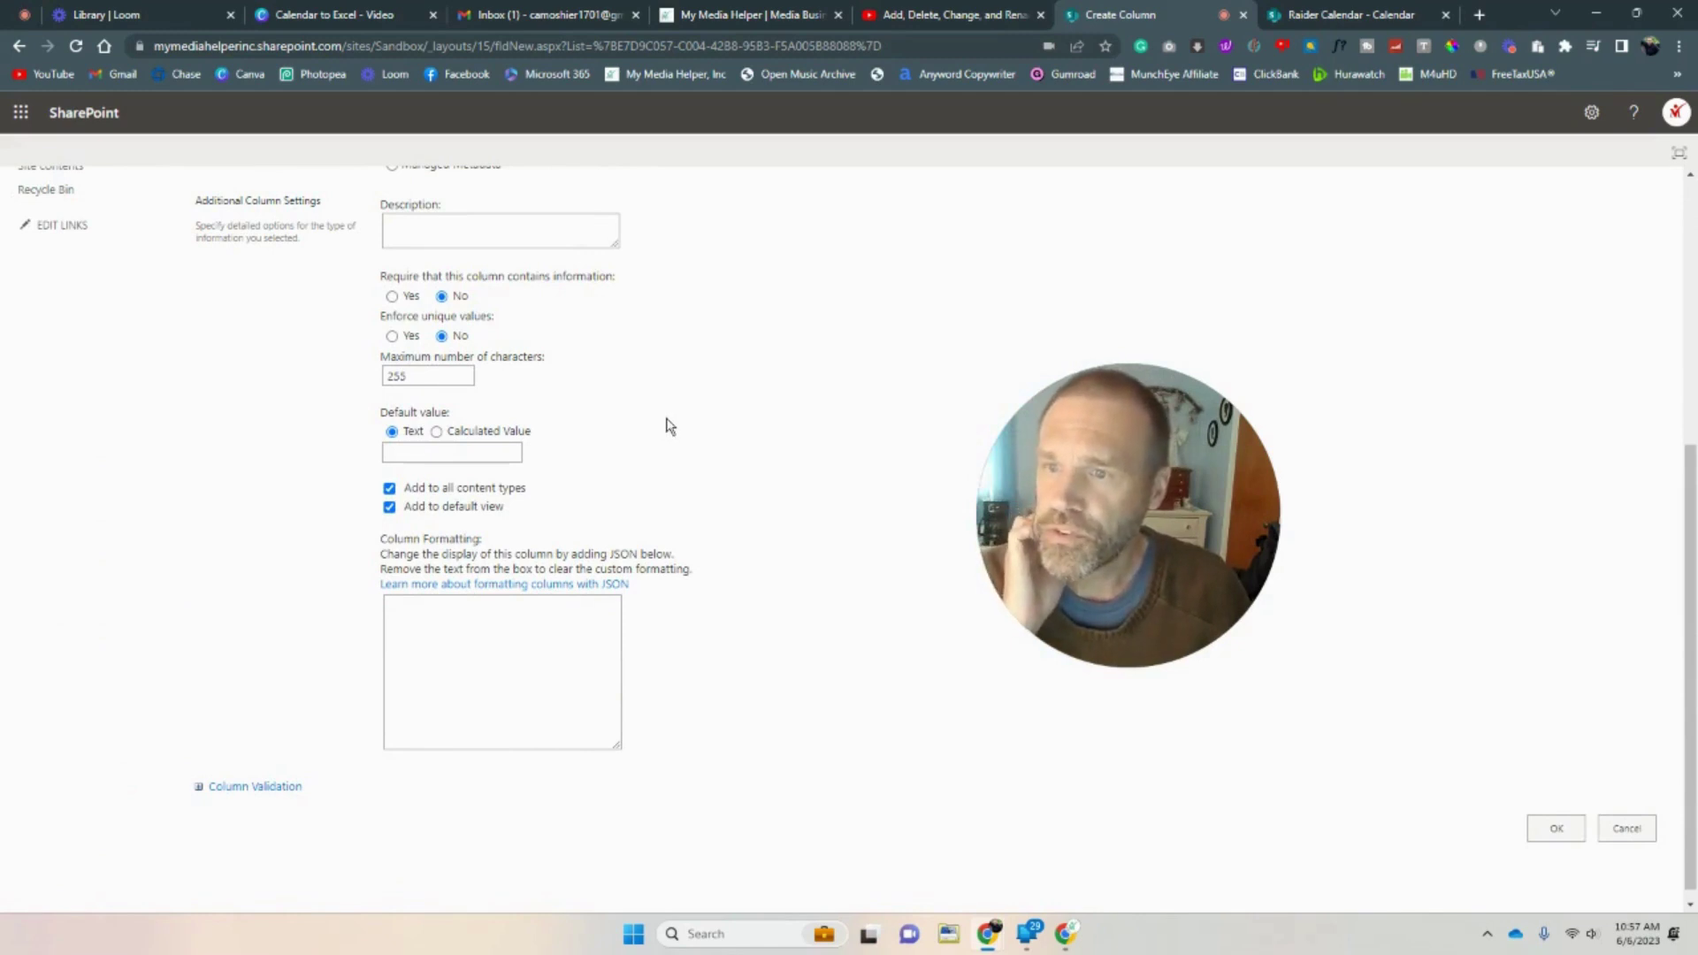
{"action": "scroll", "coordinate": [670, 427], "scroll_direction": "down", "scroll_amount": 1}
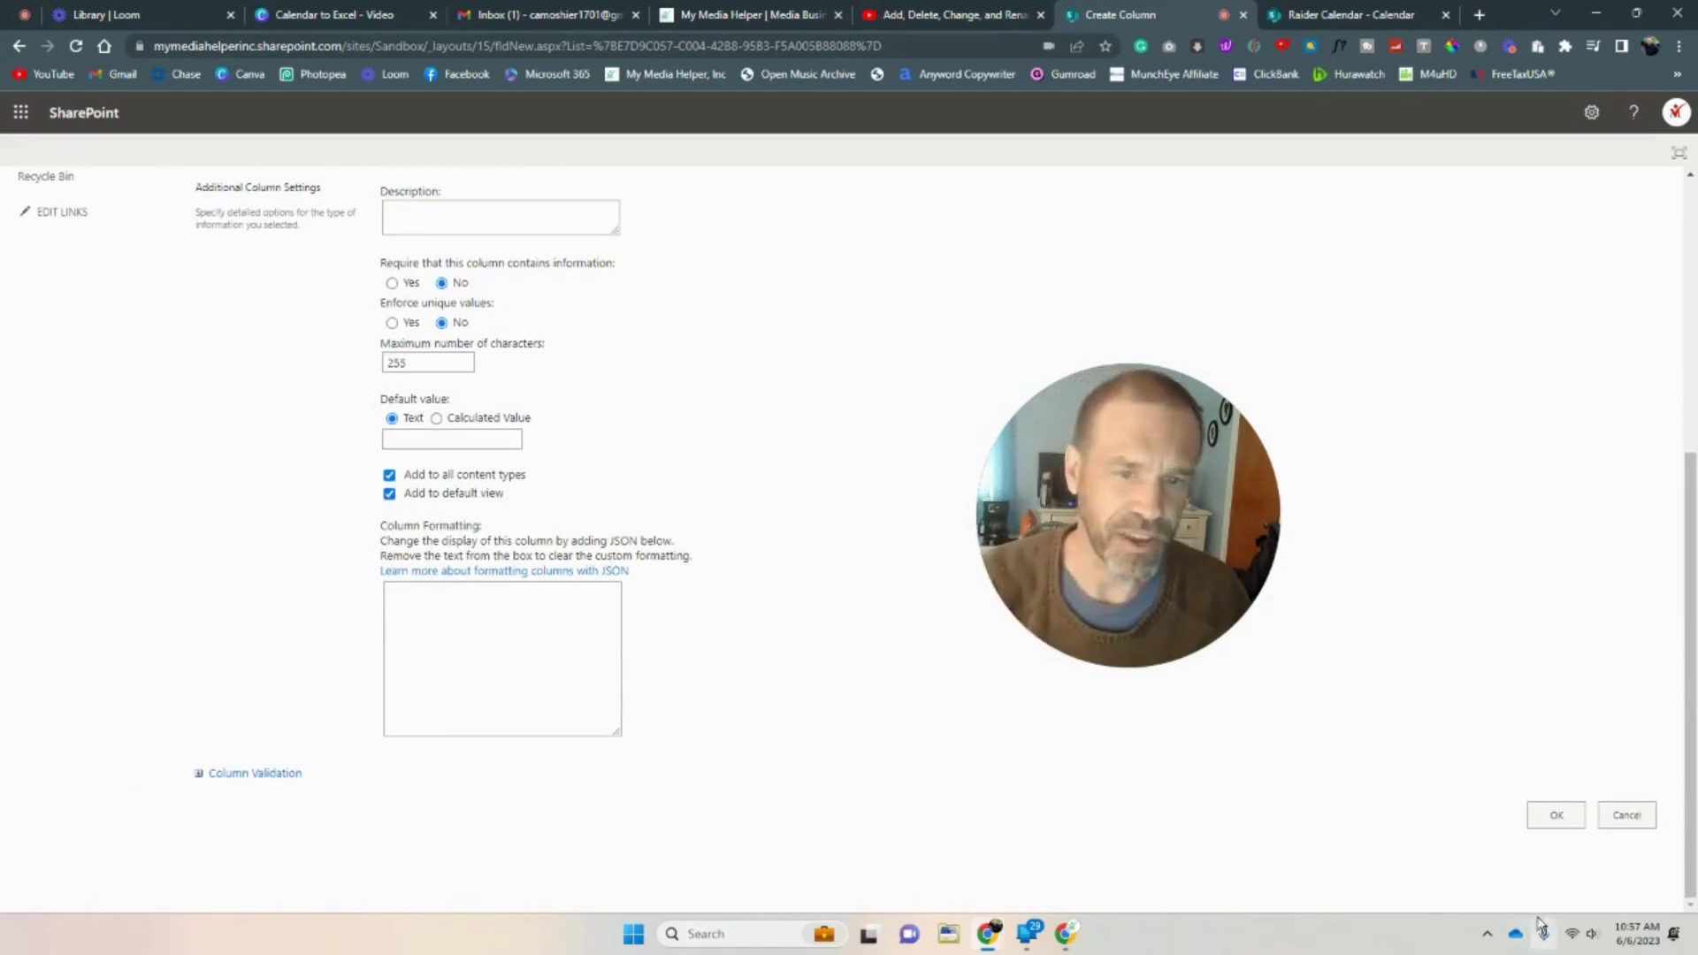
{"action": "left_click", "coordinate": [1551, 825]}
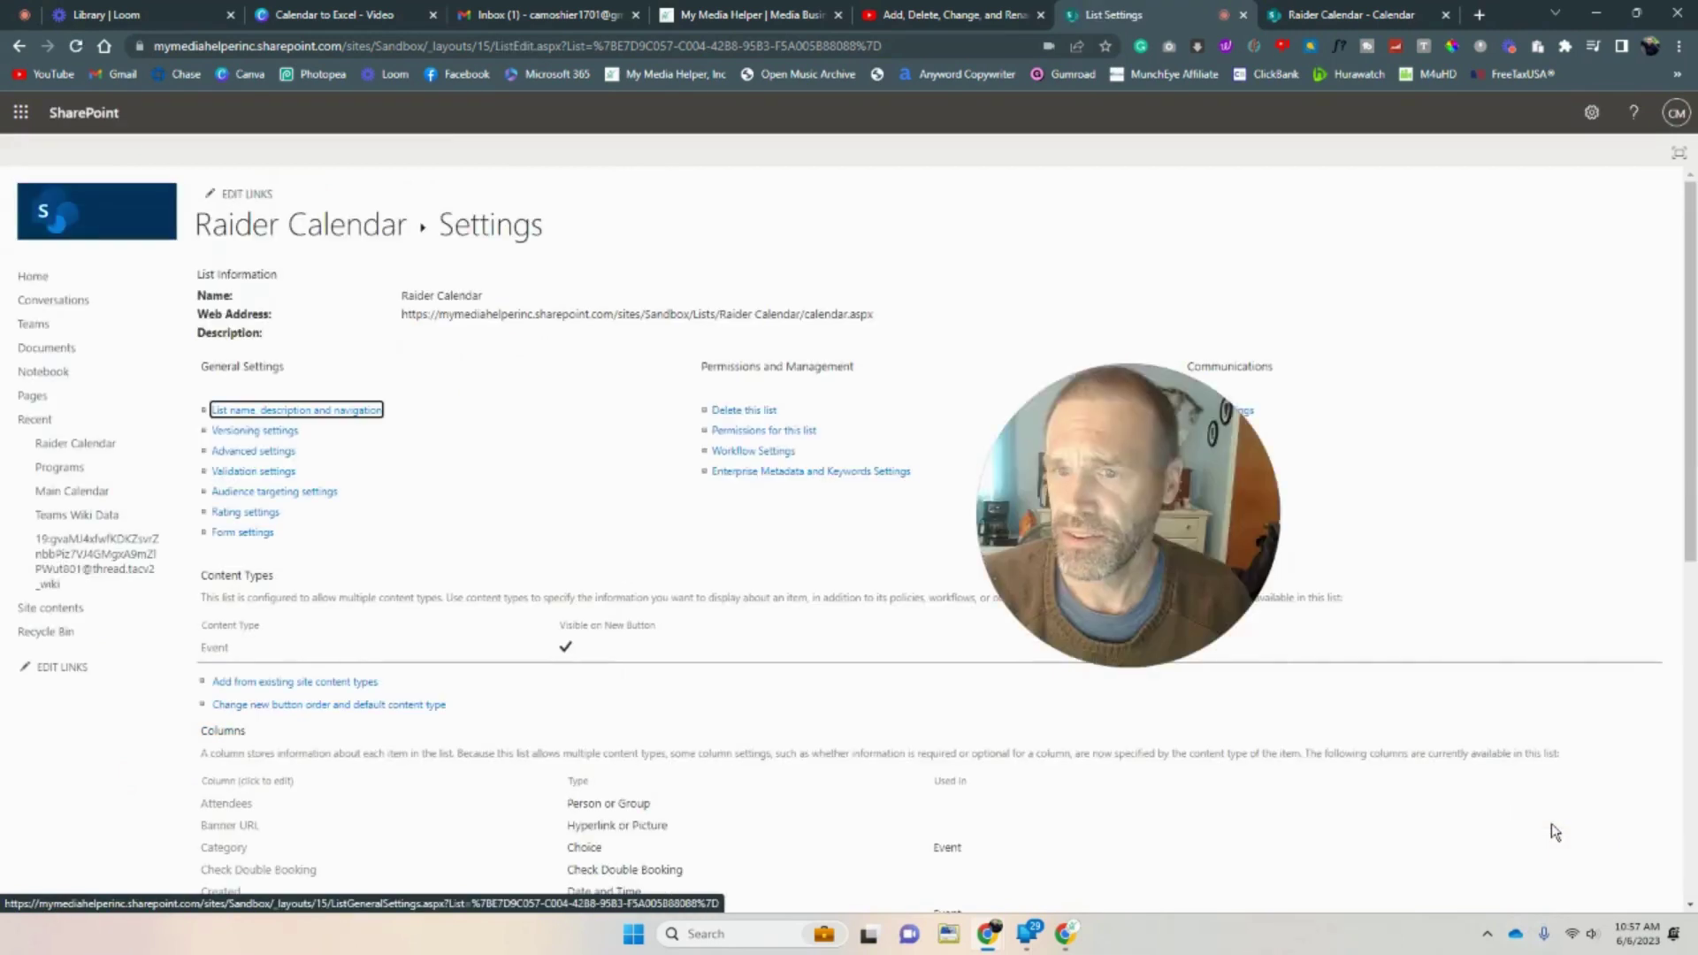
Start another custom column of the Choice type and name it Favorite Genre.
{"action": "scroll", "coordinate": [743, 583], "scroll_direction": "down", "scroll_amount": 7}
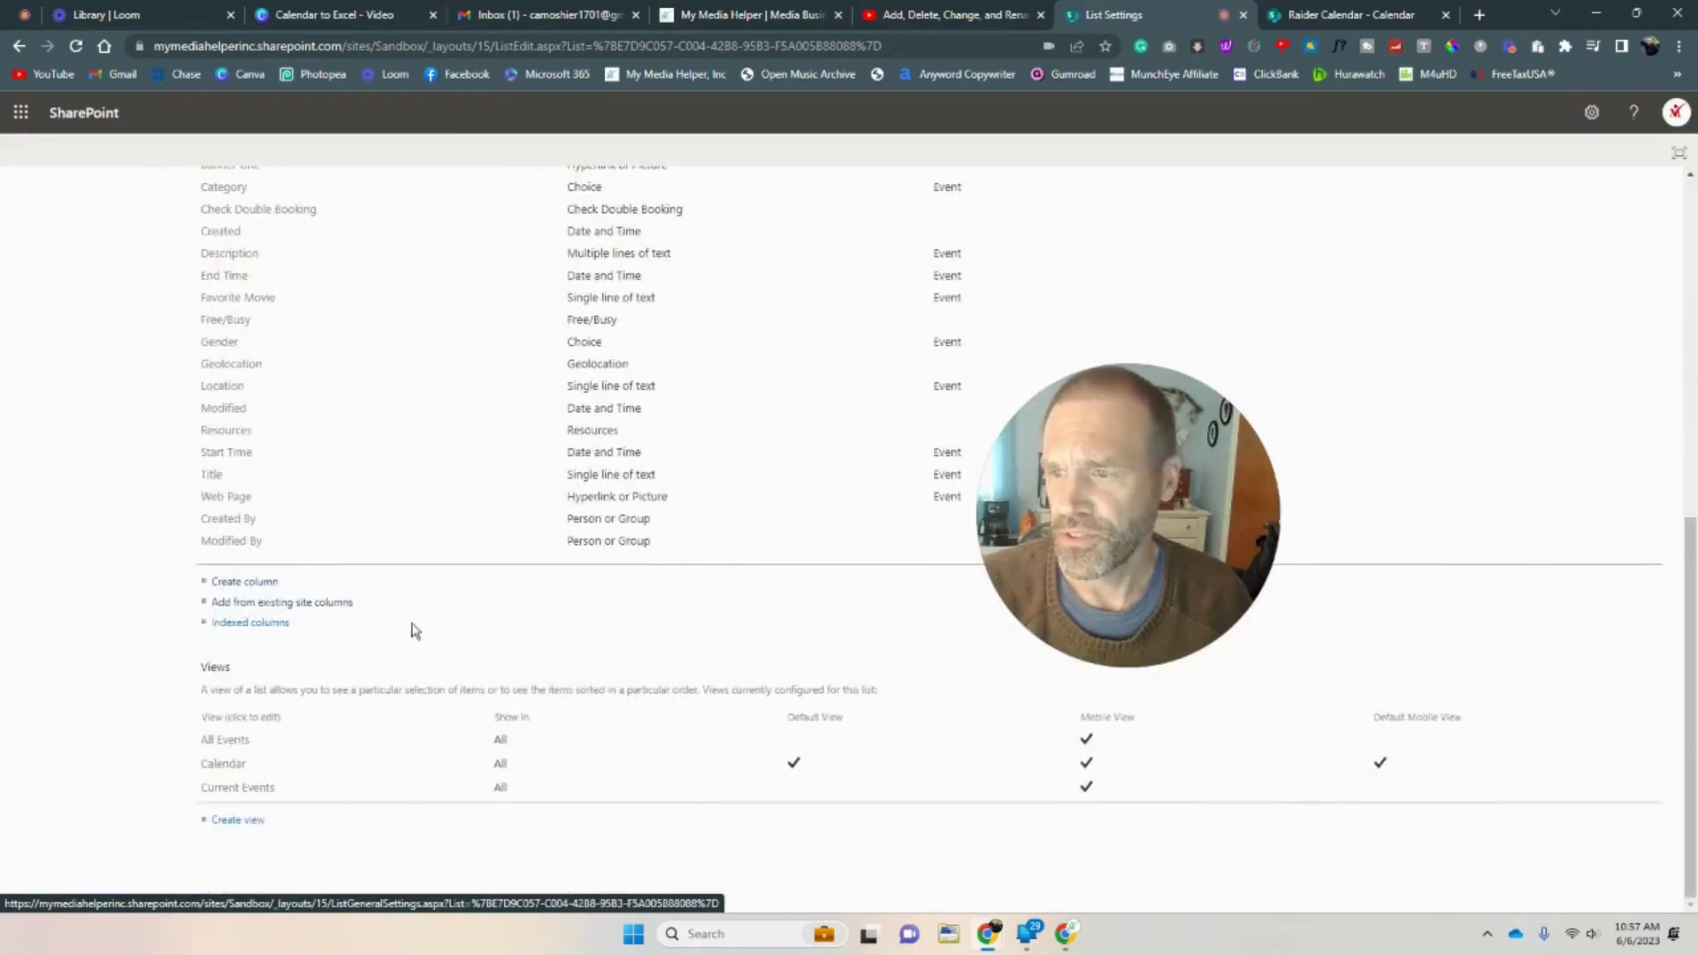
{"action": "left_click", "coordinate": [254, 590]}
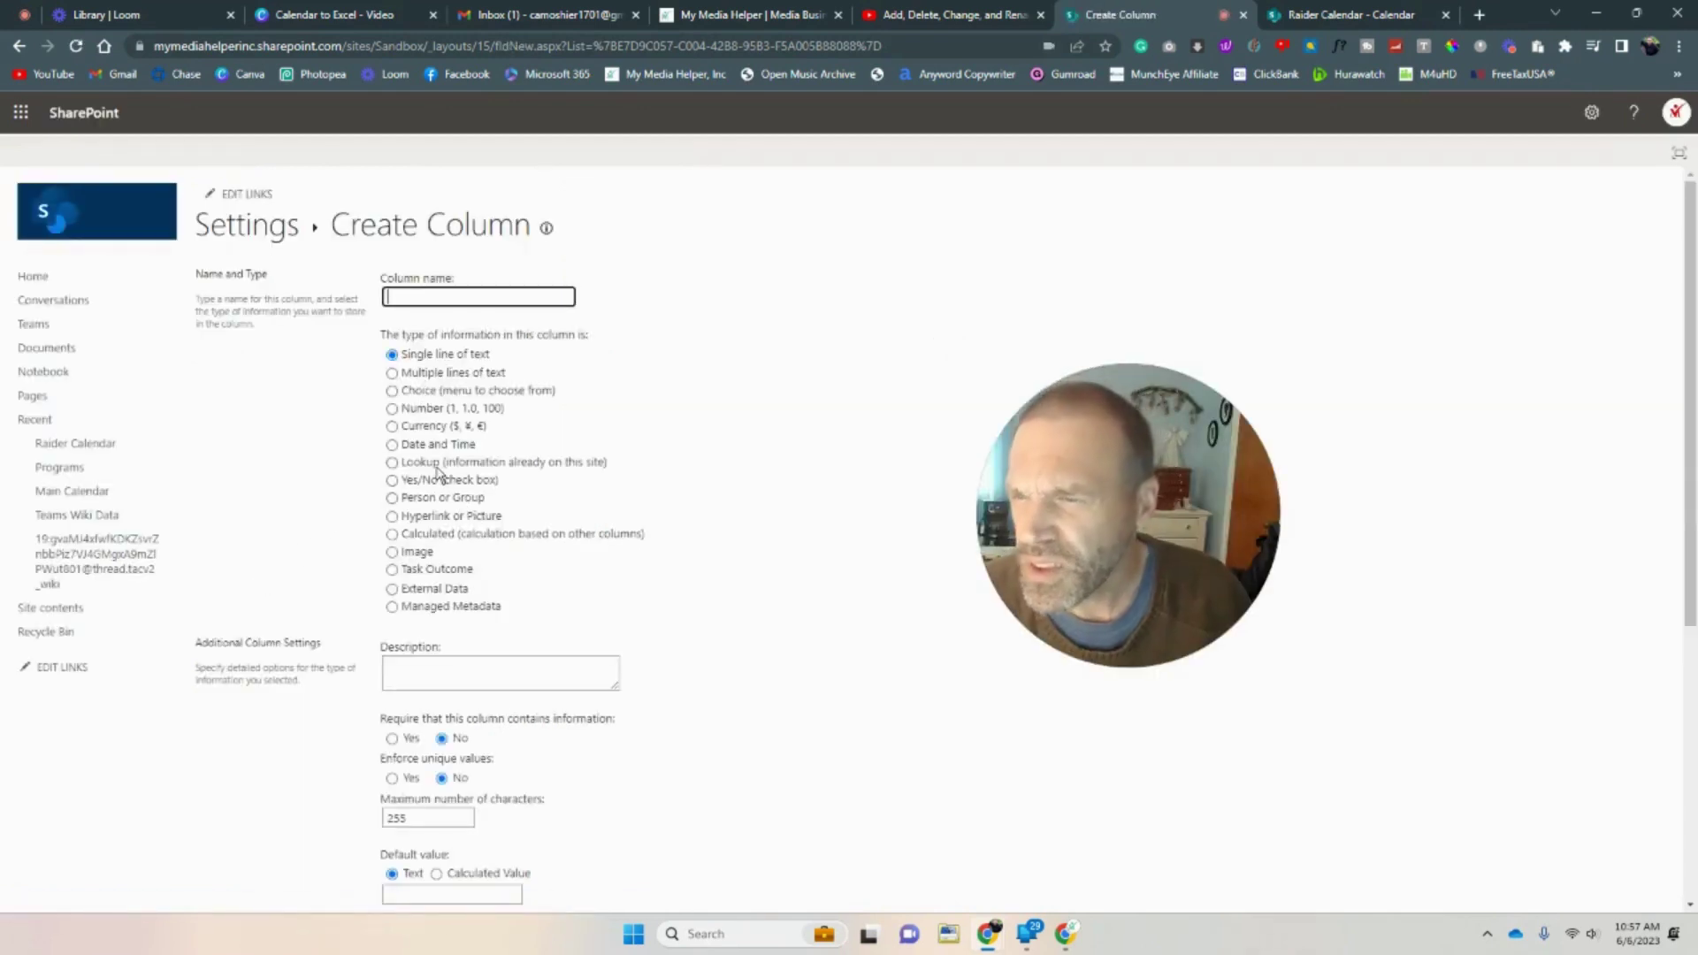
{"action": "left_click", "coordinate": [392, 391]}
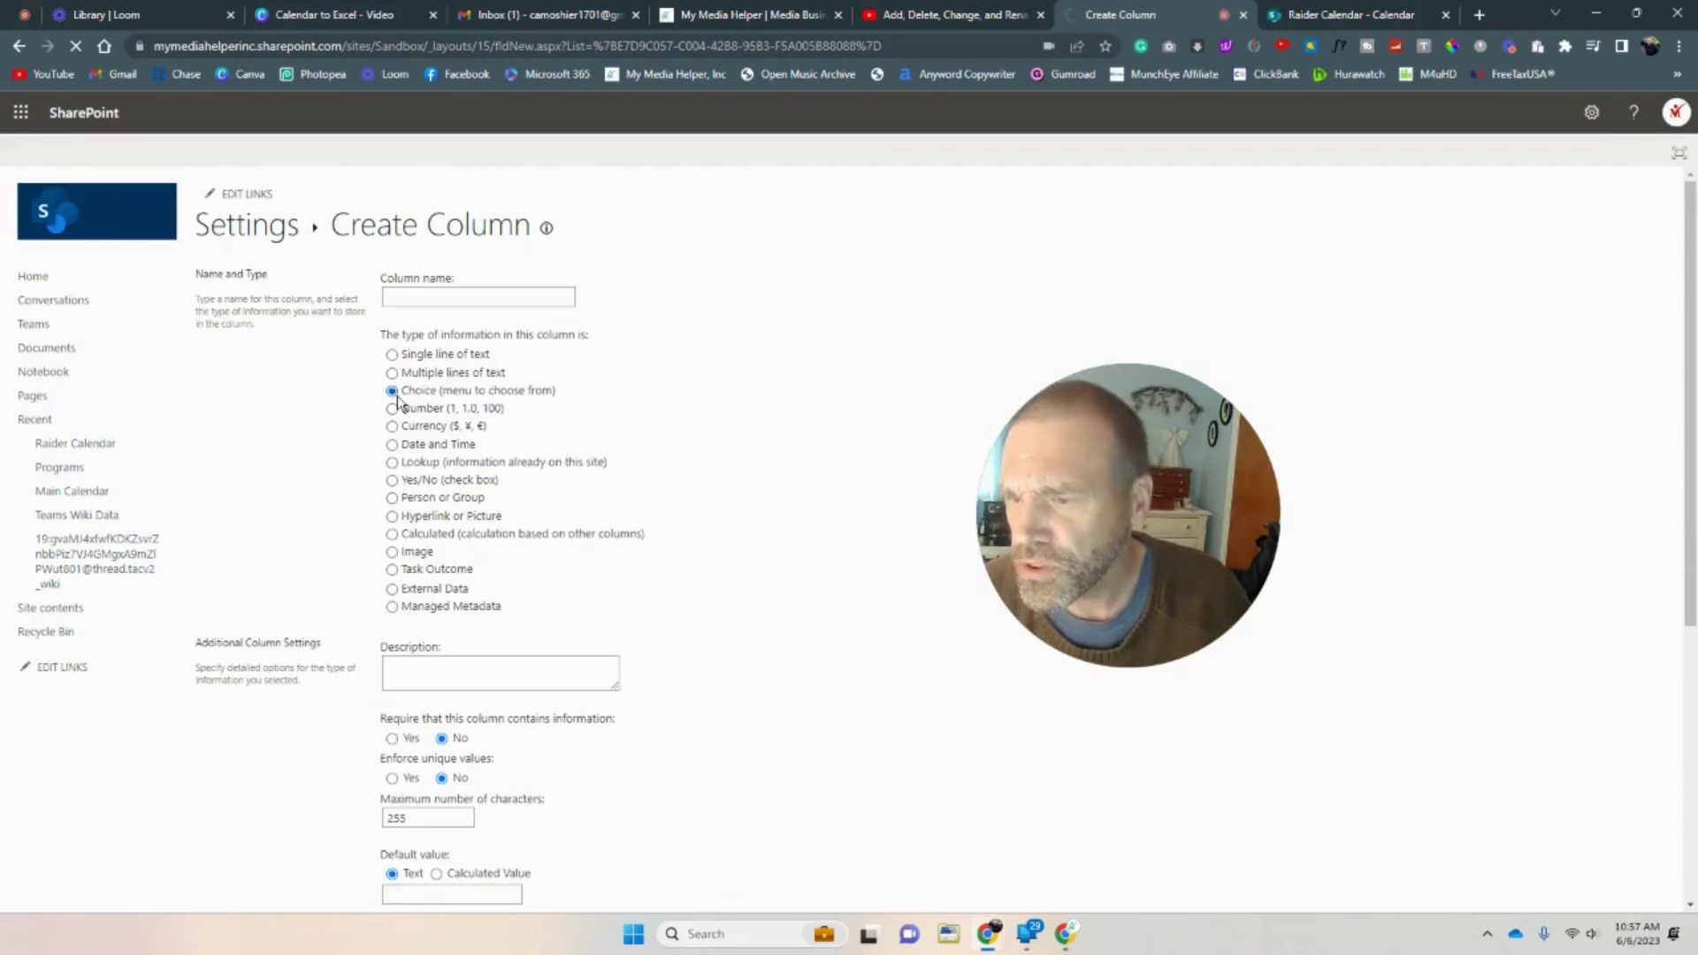
{"action": "scroll", "coordinate": [397, 399], "scroll_direction": "down", "scroll_amount": 2}
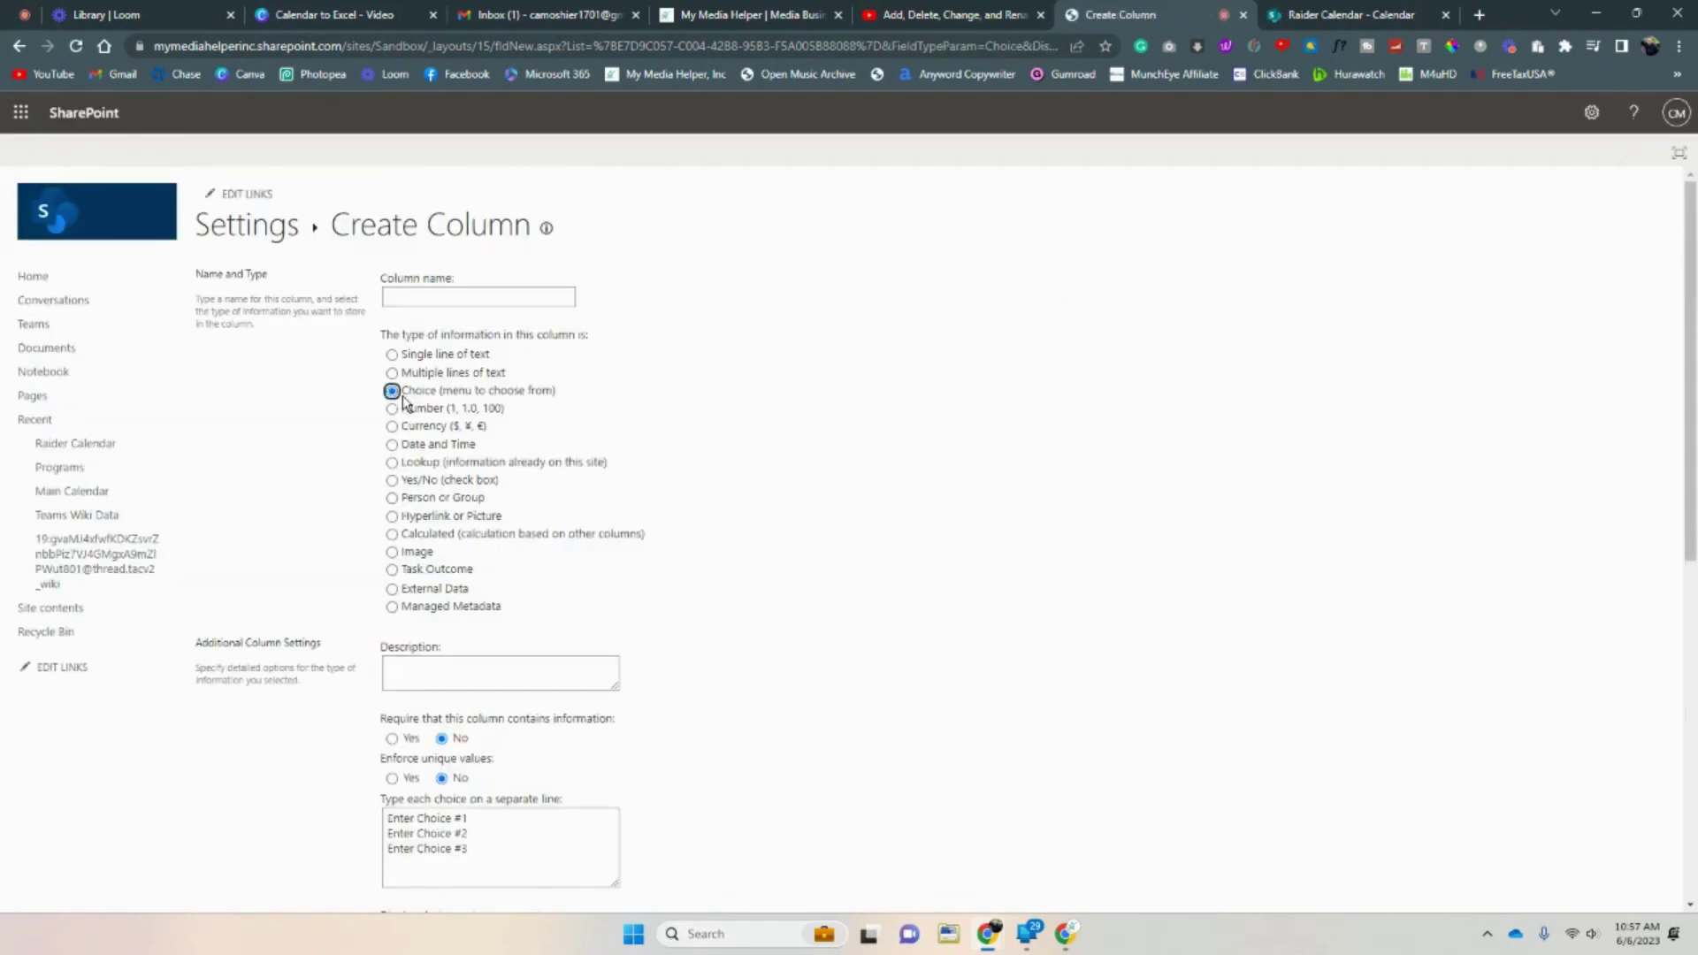
{"action": "left_click", "coordinate": [437, 297]}
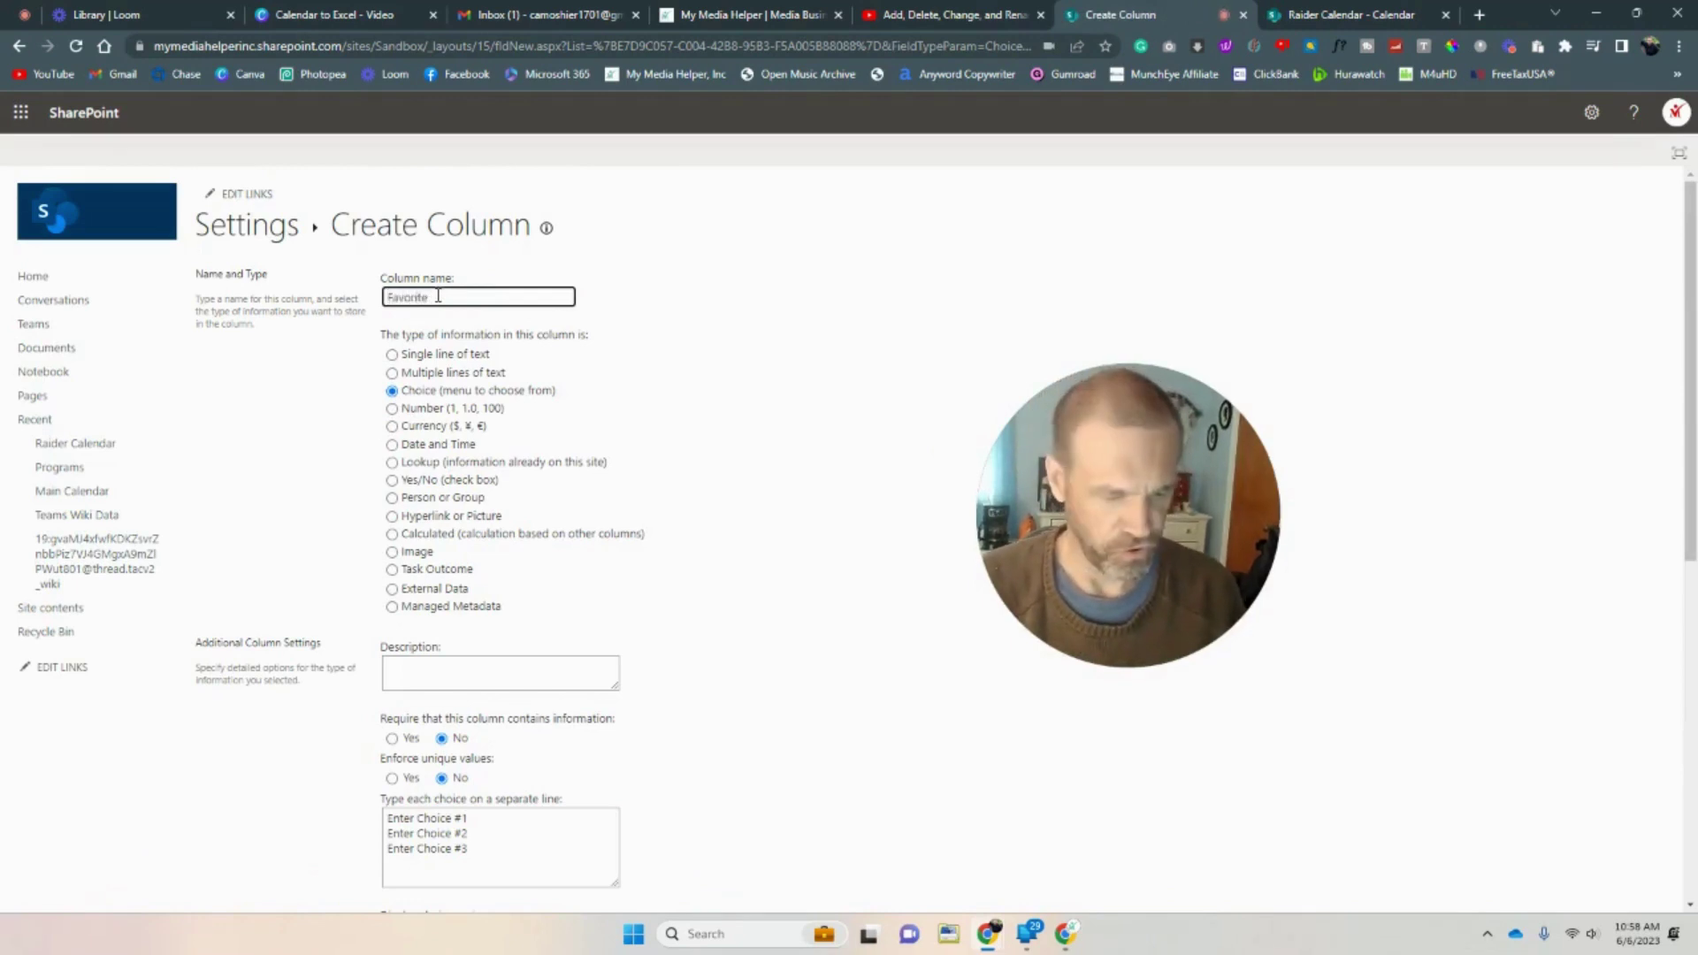
Replace the placeholder choices of the Favorite Genre column with Science Fiction, Romance, Comedy and Thriller.
{"action": "scroll", "coordinate": [697, 530], "scroll_direction": "down", "scroll_amount": 1}
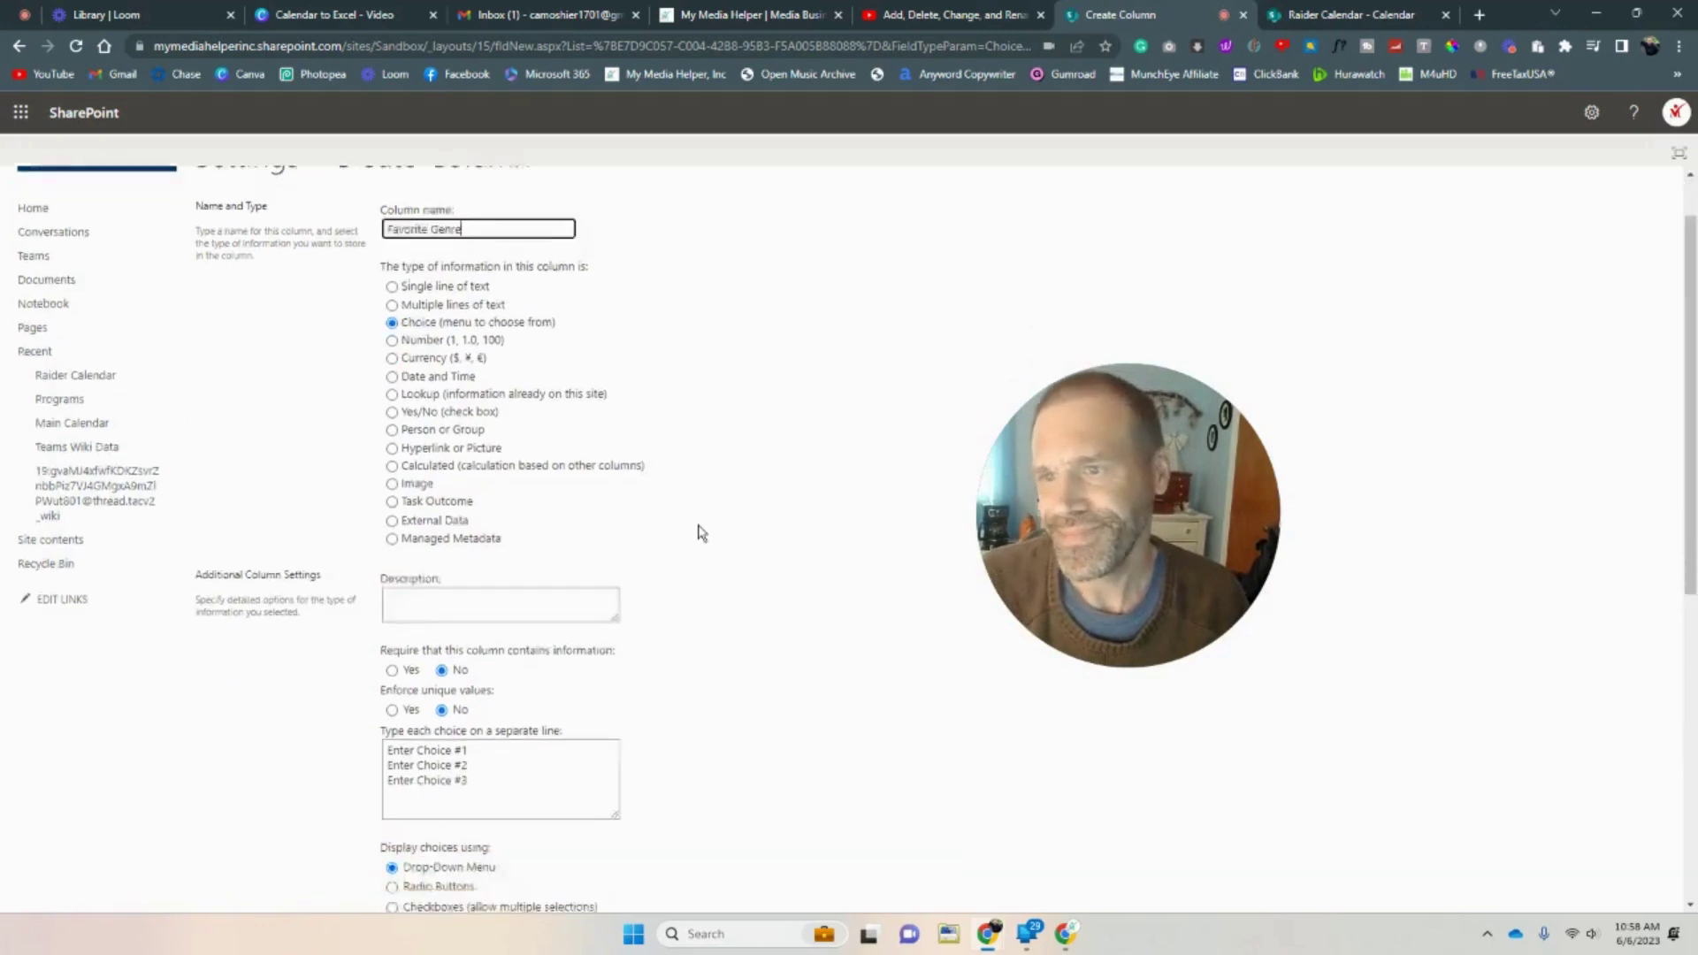
{"action": "scroll", "coordinate": [574, 588], "scroll_direction": "down", "scroll_amount": 2}
{"action": "scroll", "coordinate": [574, 588], "scroll_direction": "down", "scroll_amount": 1}
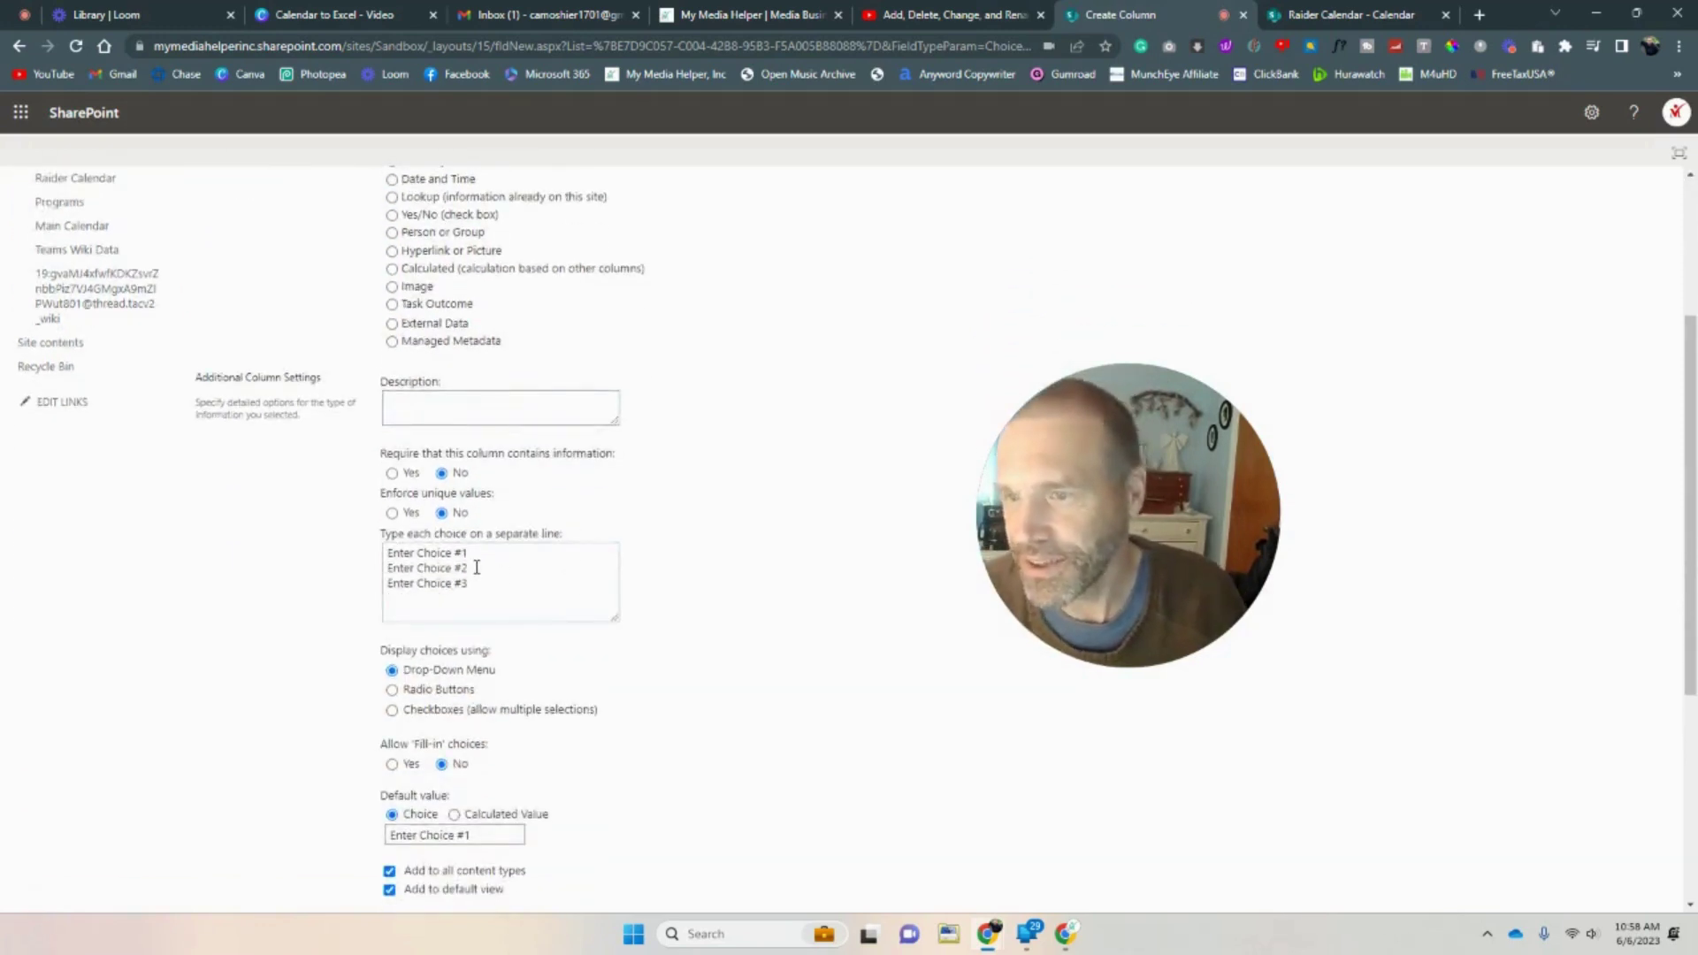
{"action": "left_click_drag", "start_coordinate": [473, 557], "coordinate": [348, 559]}
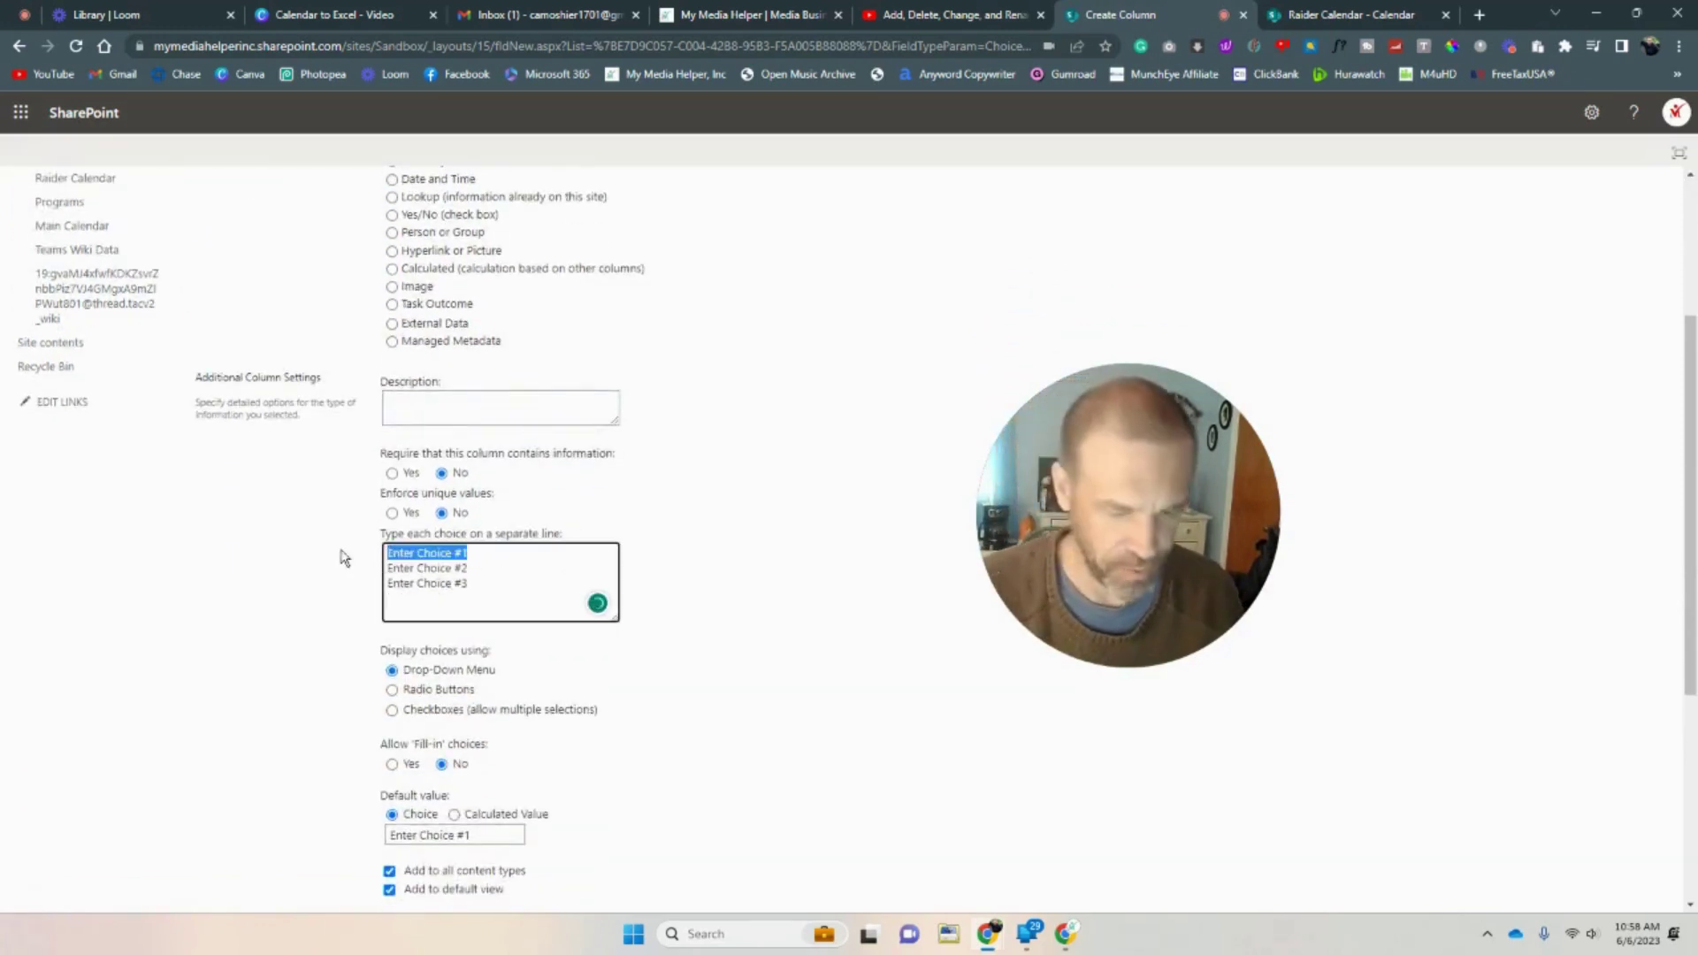
{"action": "type", "text": "Science Fiction"}
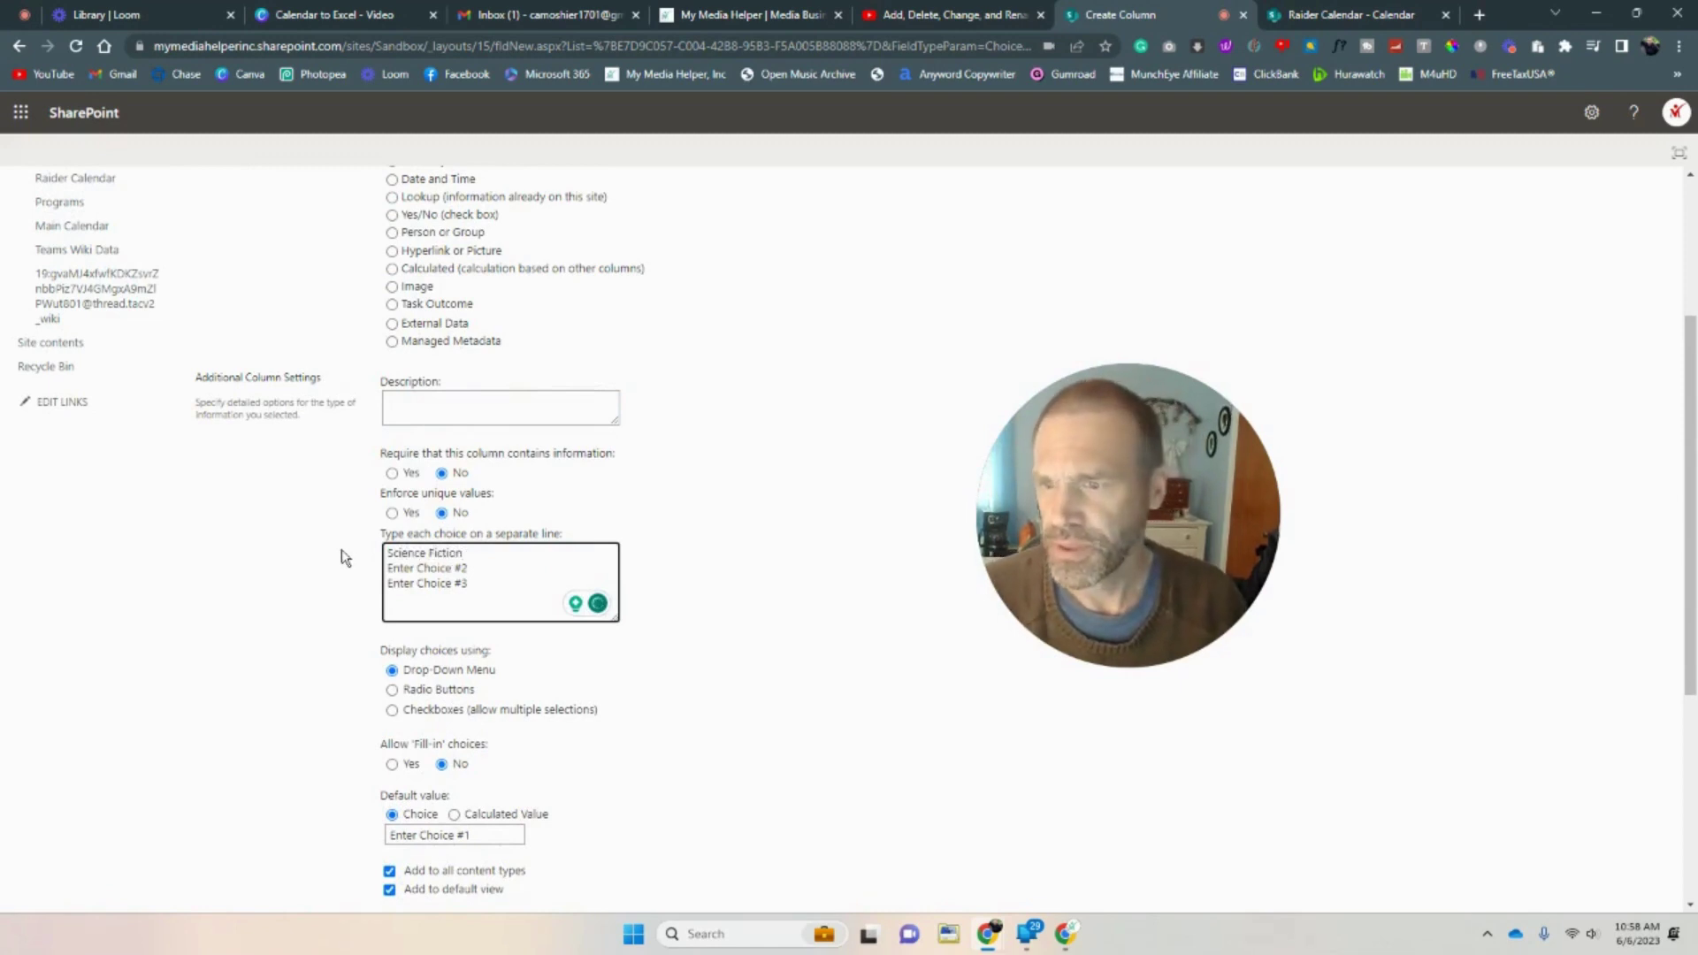
{"action": "left_click_drag", "start_coordinate": [492, 570], "coordinate": [355, 576]}
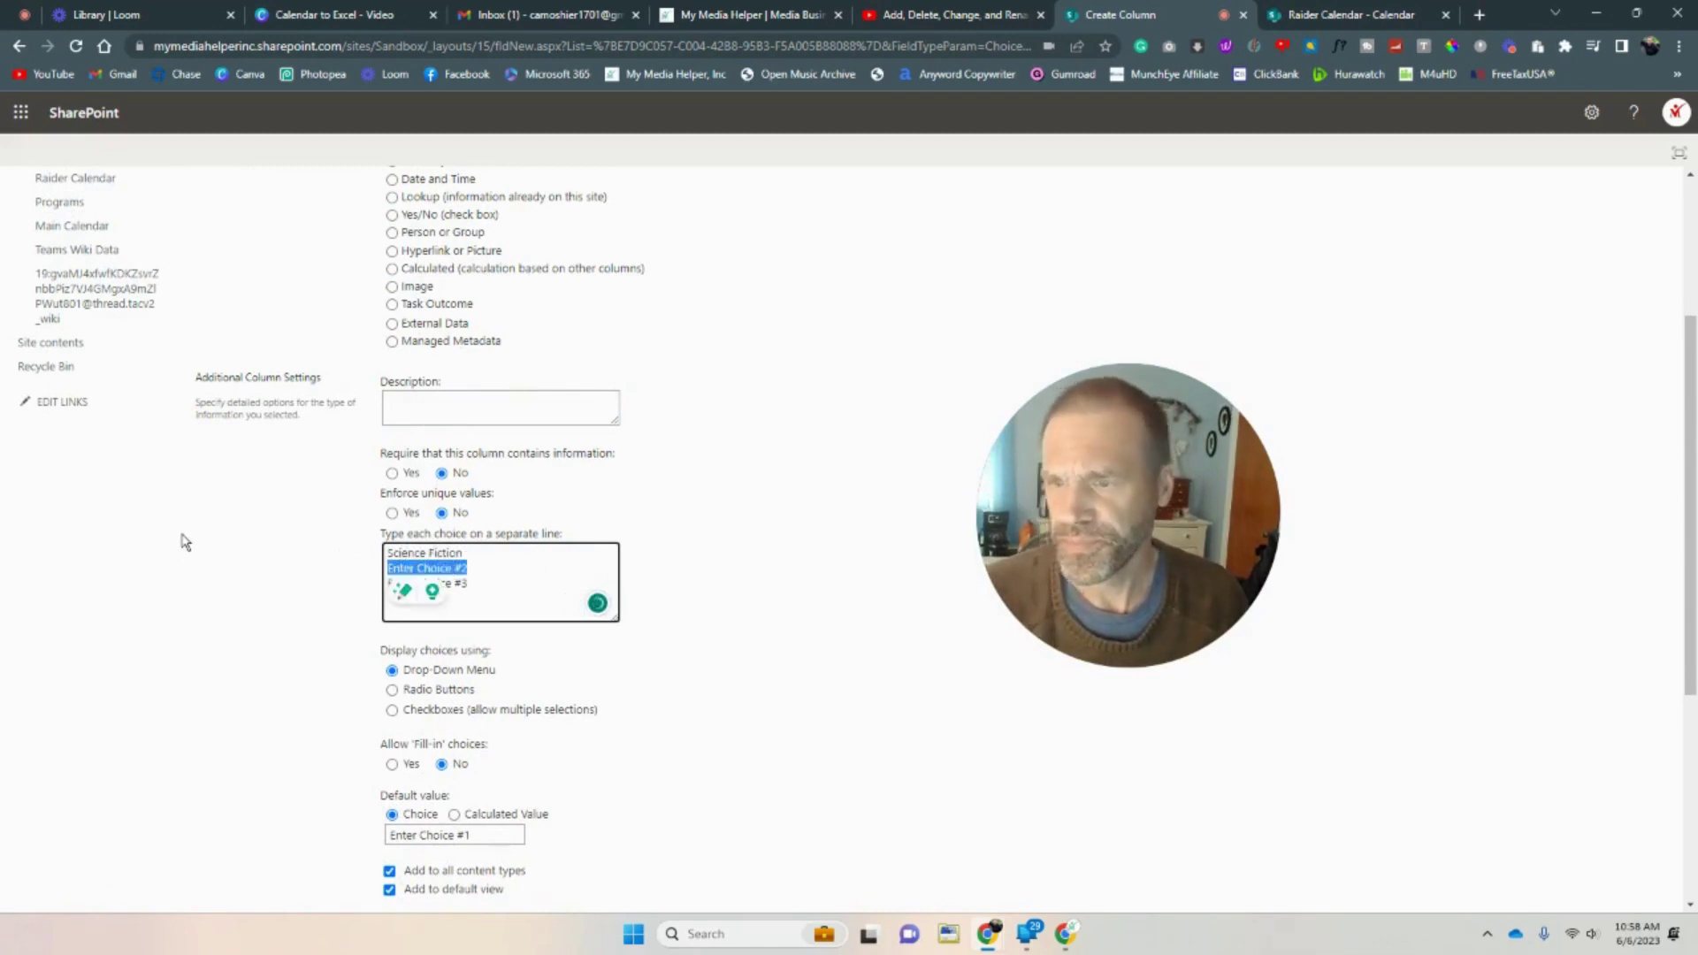
{"action": "type", "text": "Romance"}
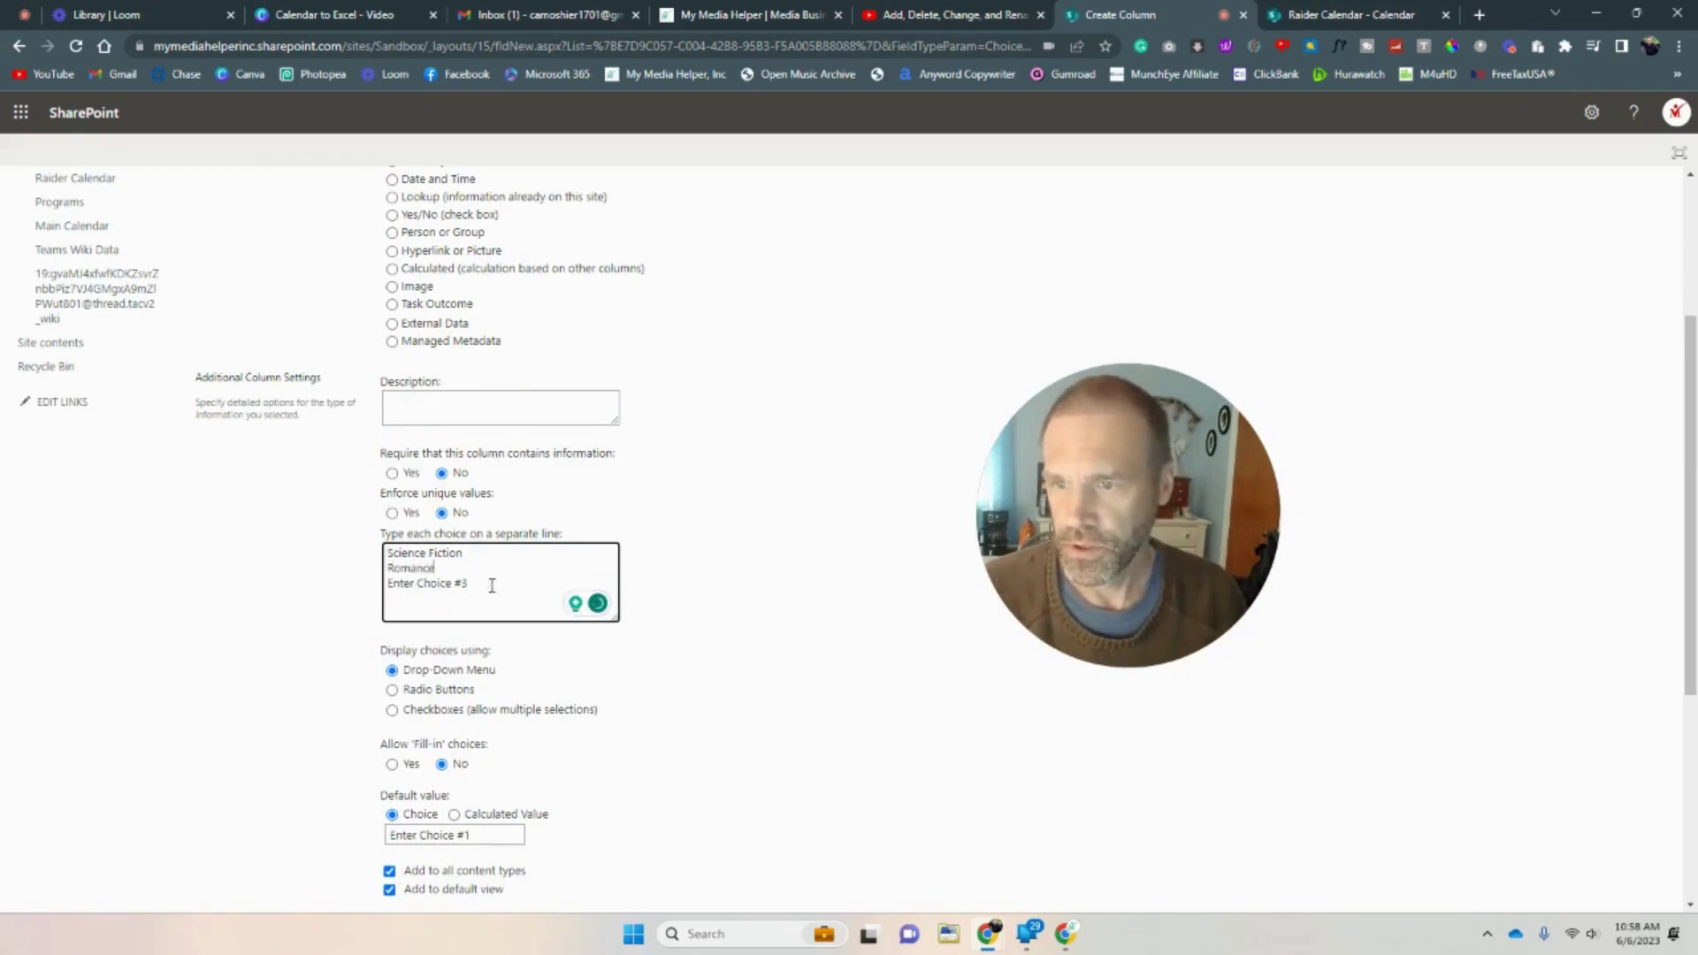
{"action": "left_click_drag", "start_coordinate": [492, 585], "coordinate": [372, 590]}
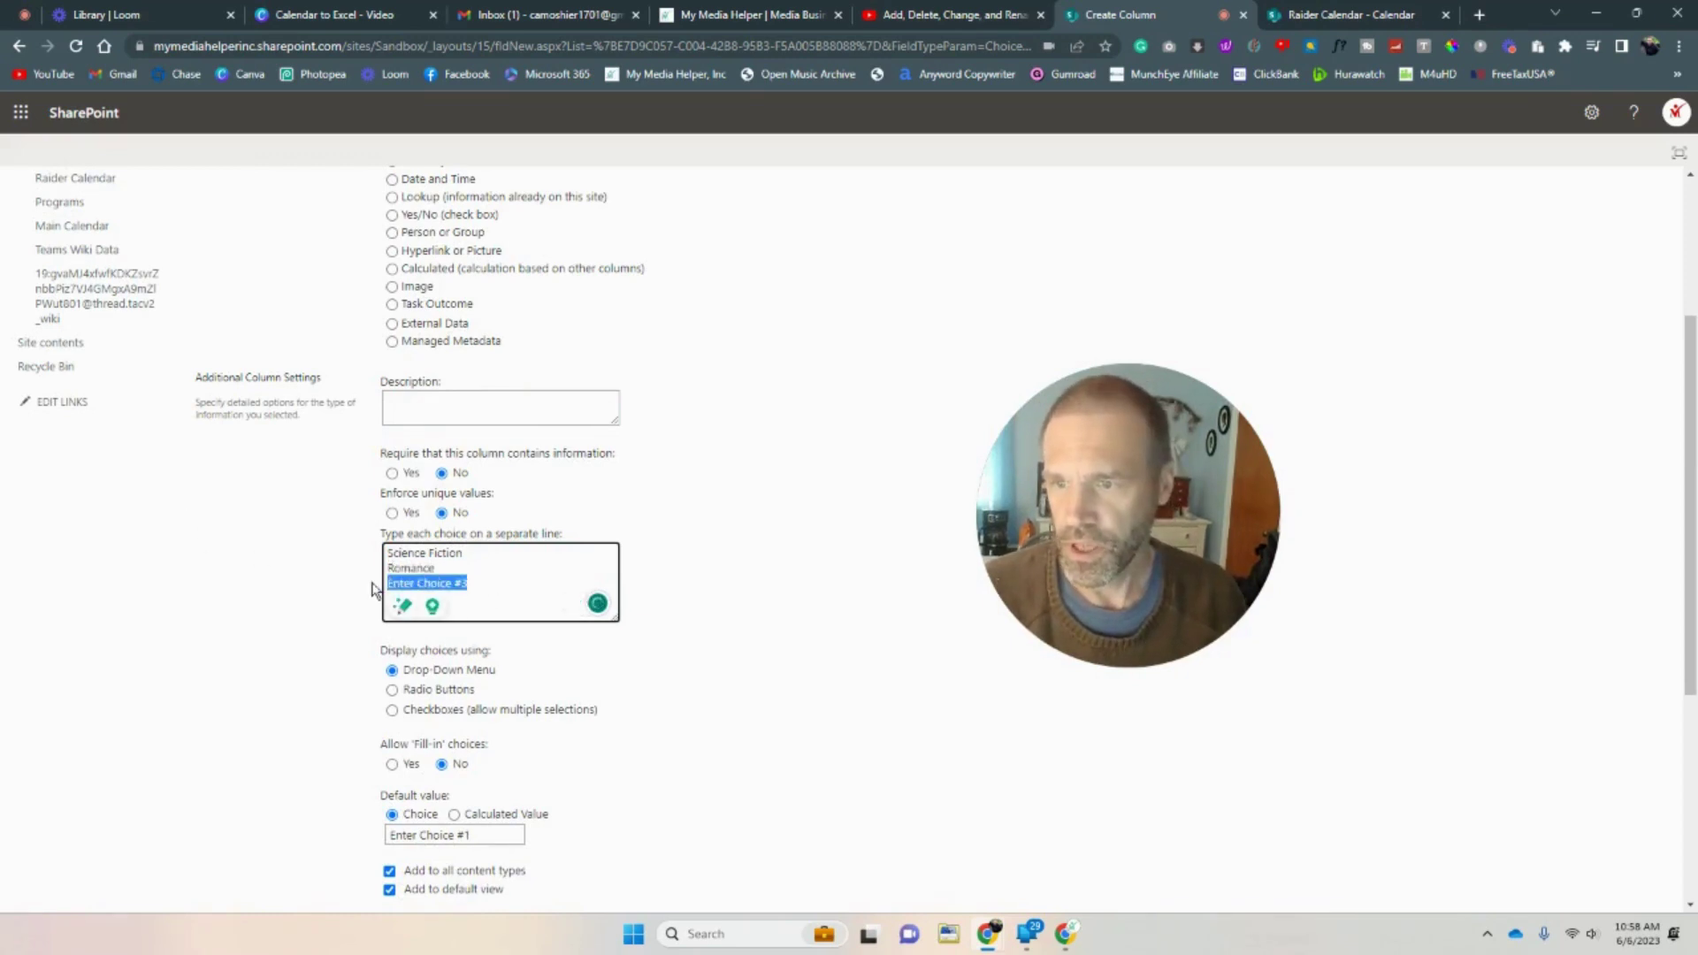
{"action": "type", "text": "Comedy"}
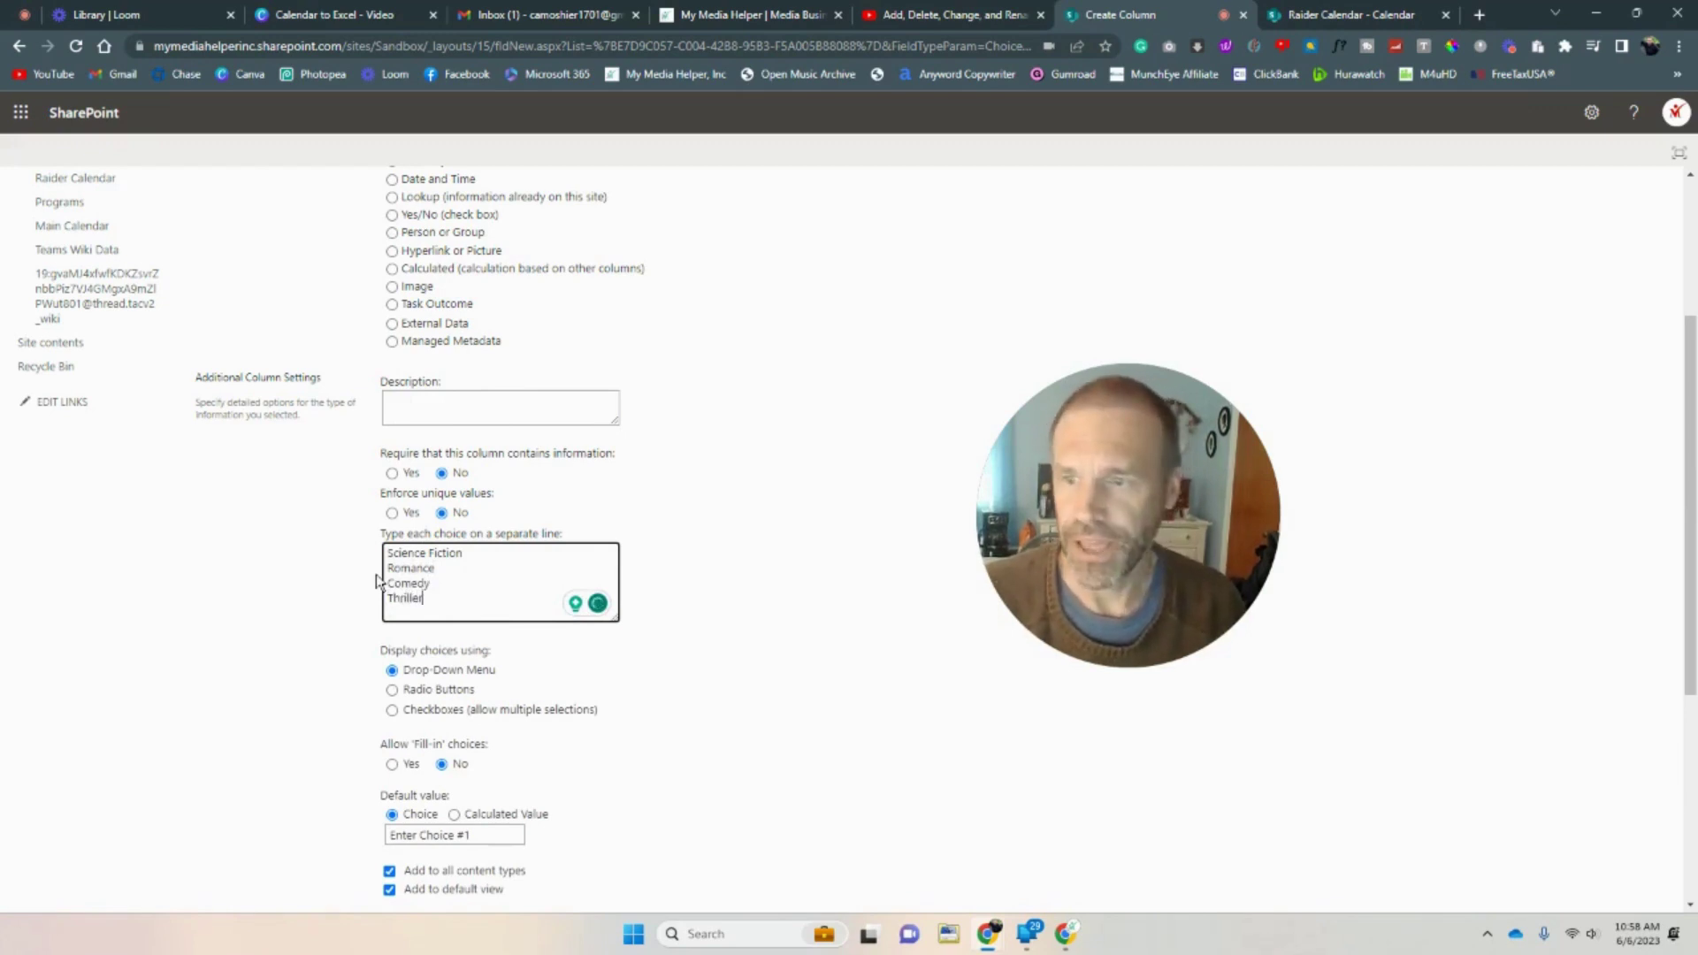
Review the remaining settings of the Favorite Genre column, keep the drop-down menu display, and save the column.
{"action": "scroll", "coordinate": [808, 593], "scroll_direction": "down", "scroll_amount": 3}
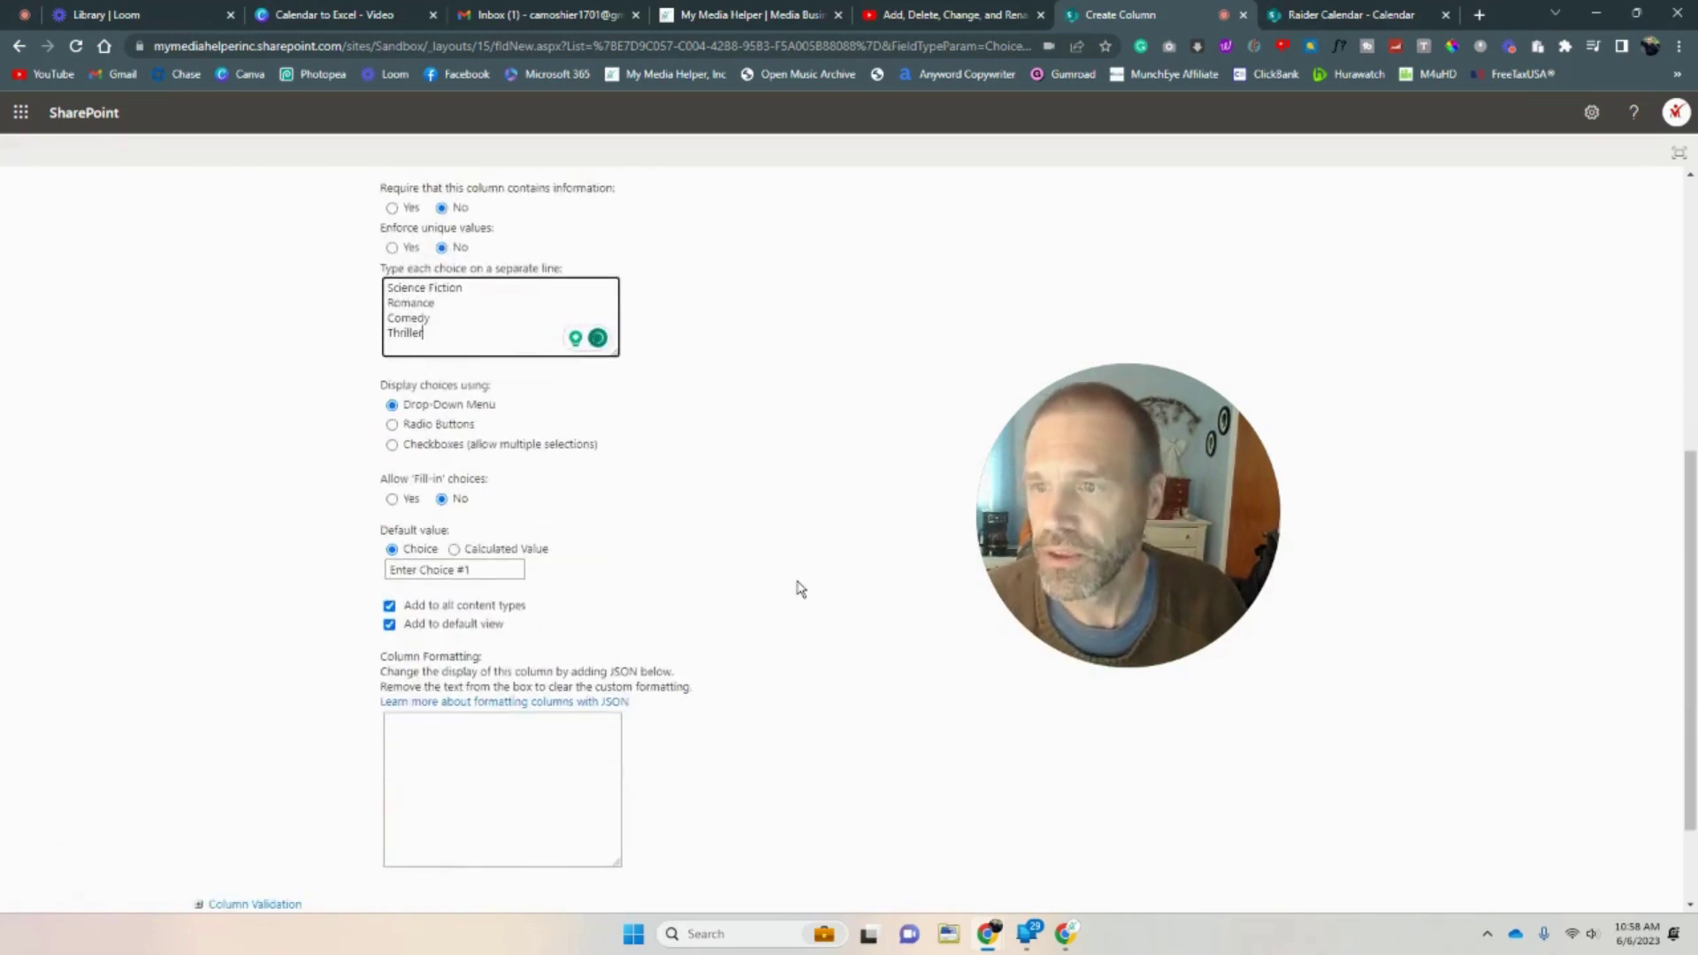
{"action": "scroll", "coordinate": [800, 590], "scroll_direction": "up", "scroll_amount": 2}
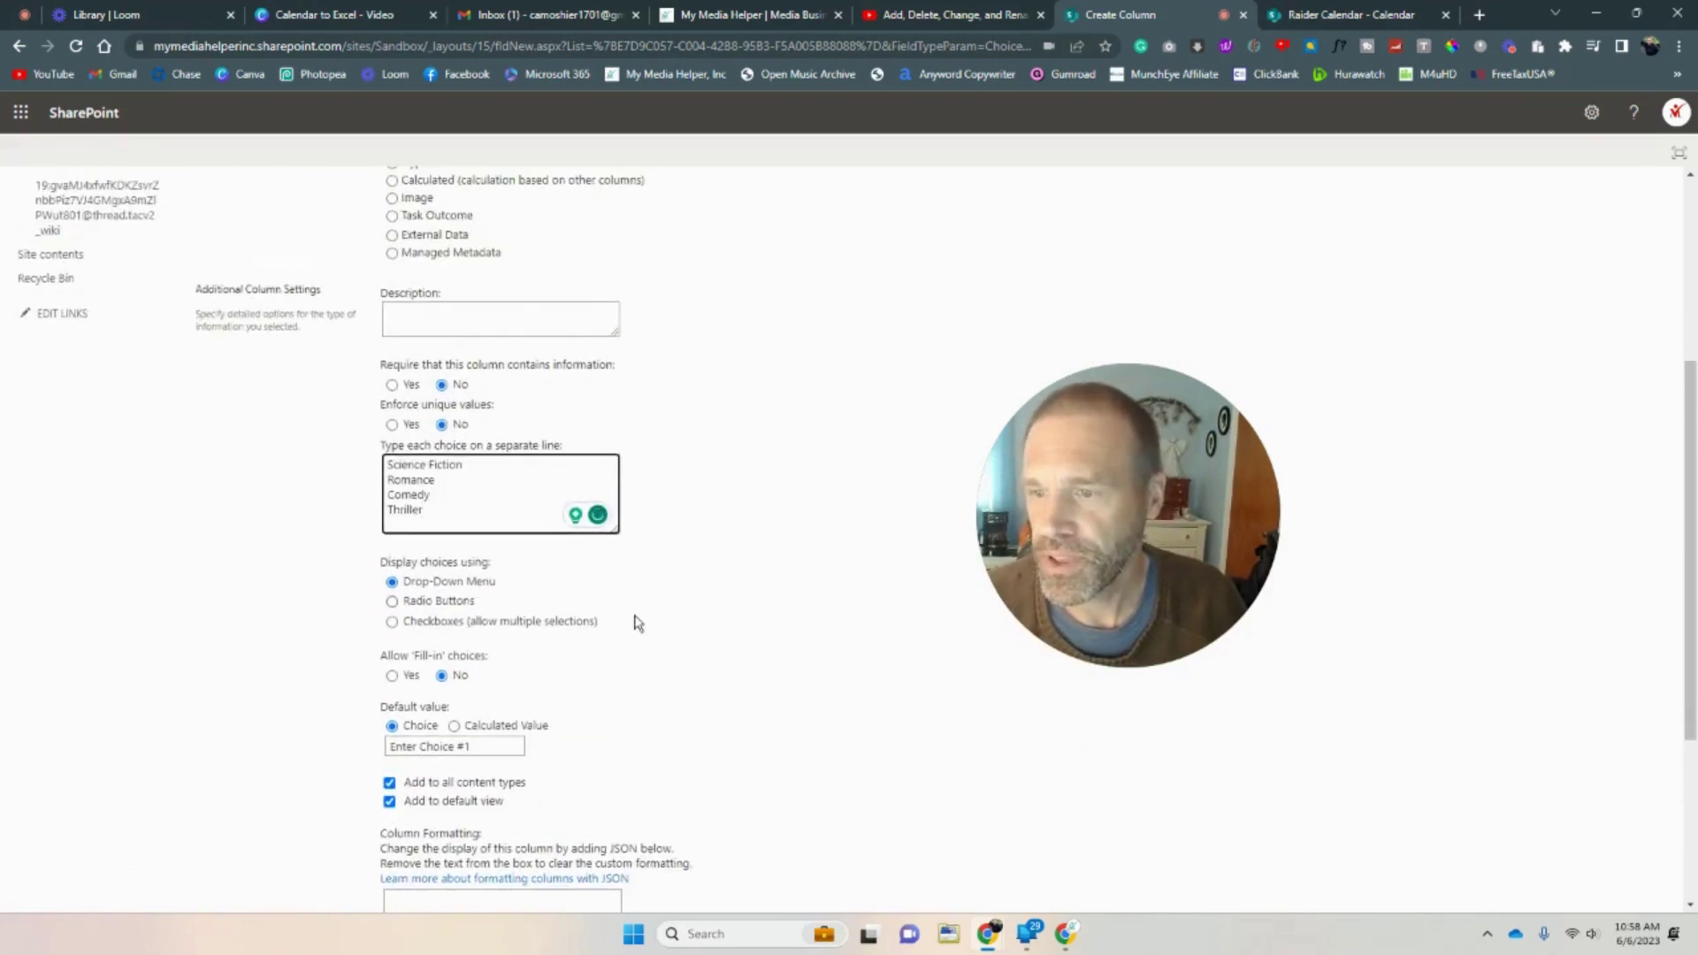
{"action": "left_click", "coordinate": [757, 607]}
{"action": "scroll", "coordinate": [757, 610], "scroll_direction": "down", "scroll_amount": 3}
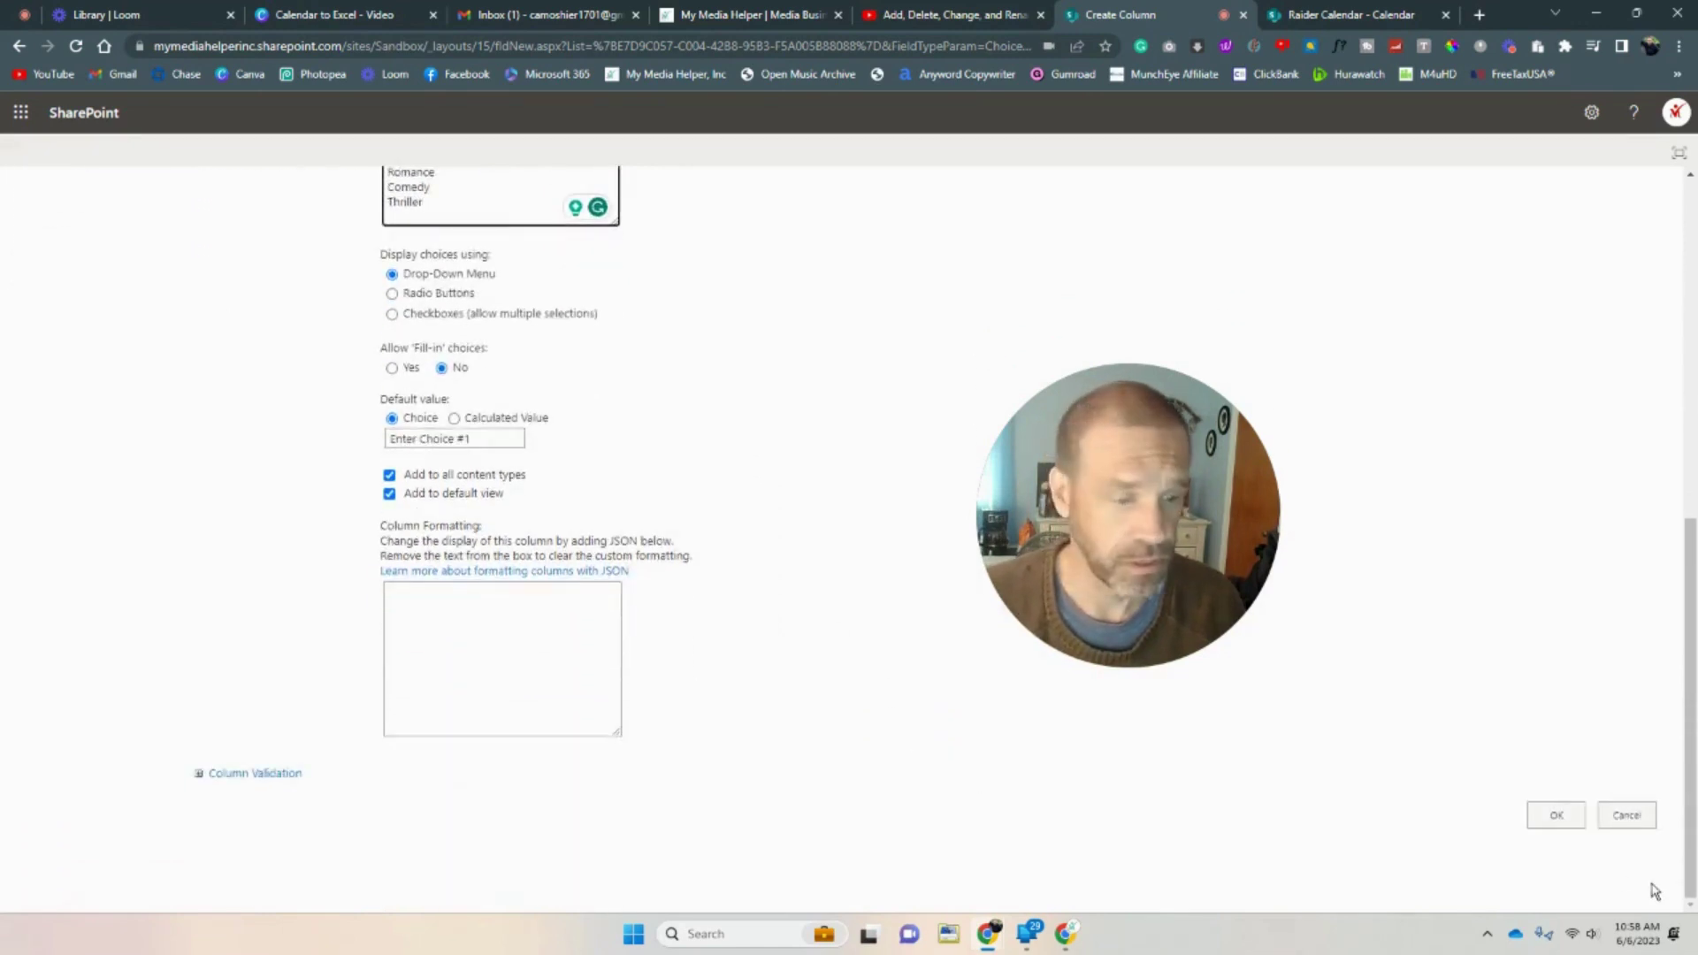
{"action": "left_click", "coordinate": [1564, 819]}
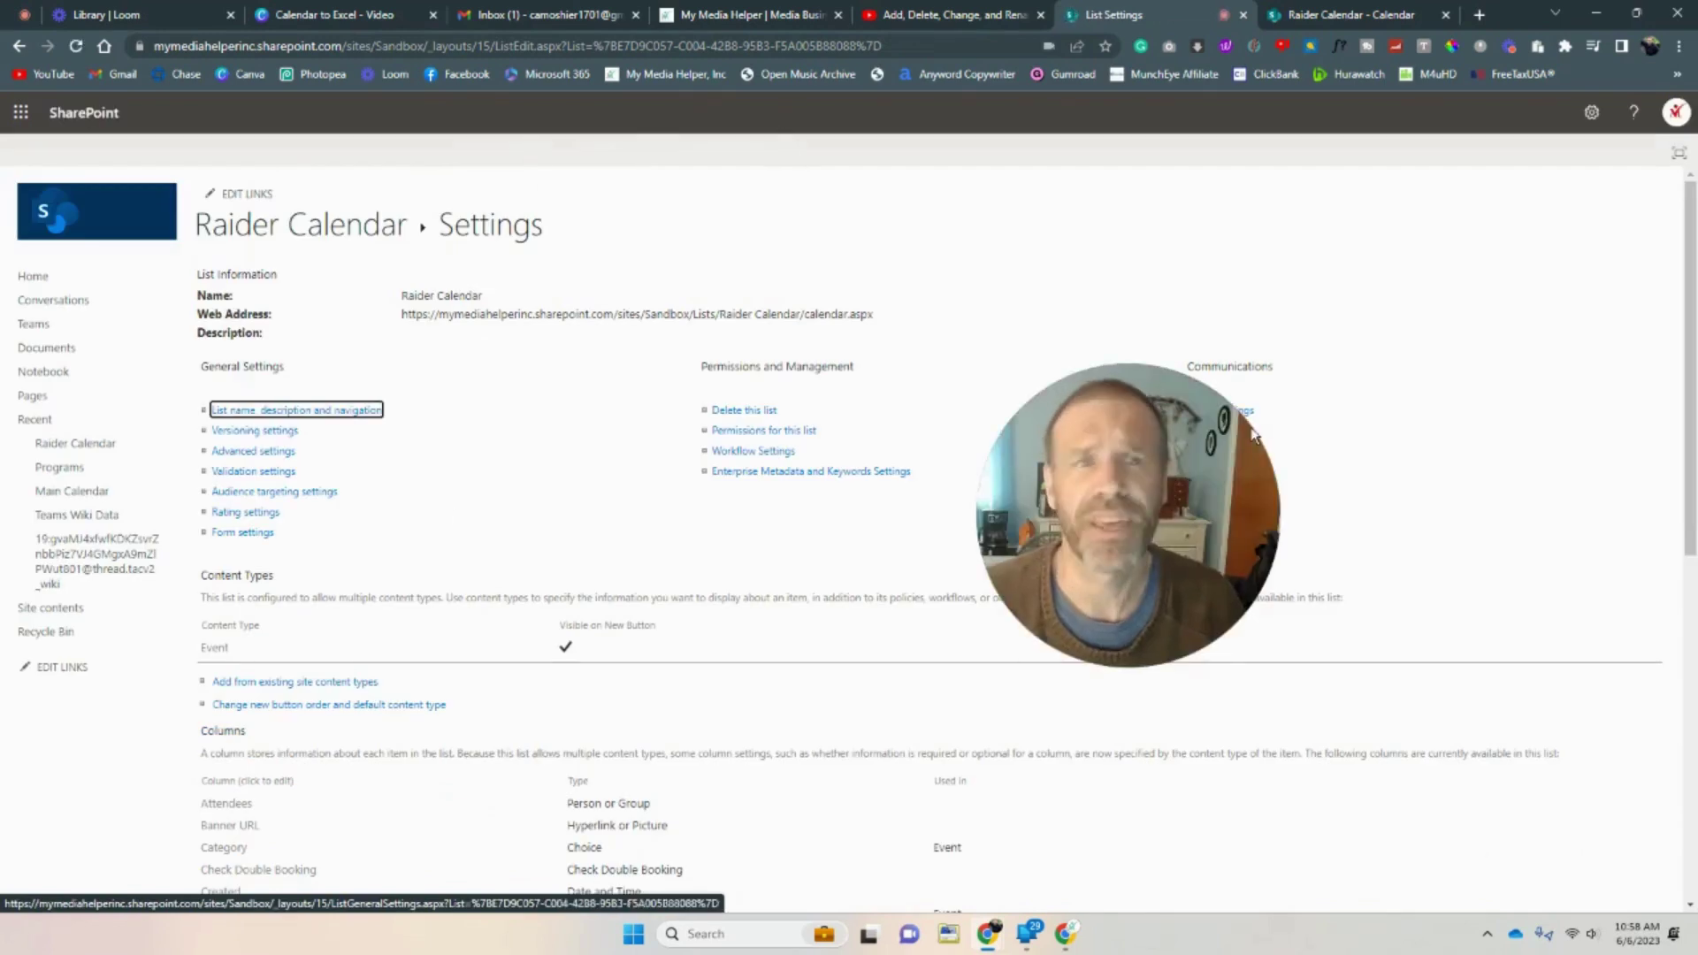
Go to the Raider Calendar and start a June 12 event titled Raider Film Festival with a 2 PM end time.
{"action": "left_click", "coordinate": [1354, 14]}
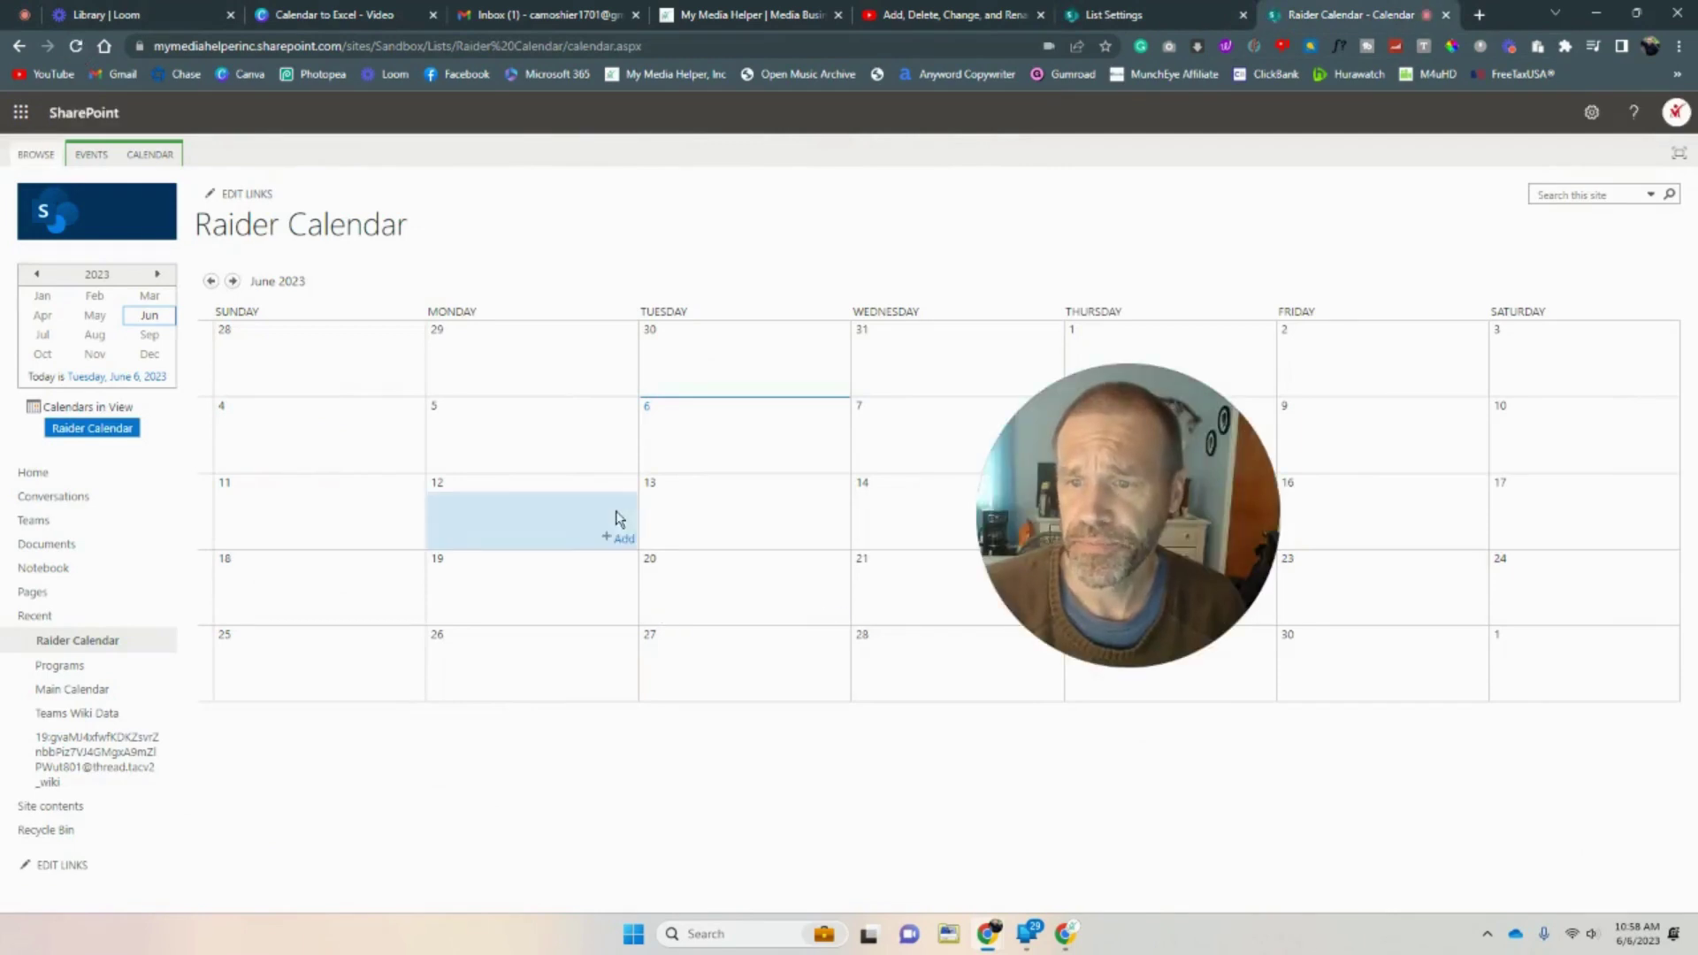
{"action": "left_click", "coordinate": [621, 539]}
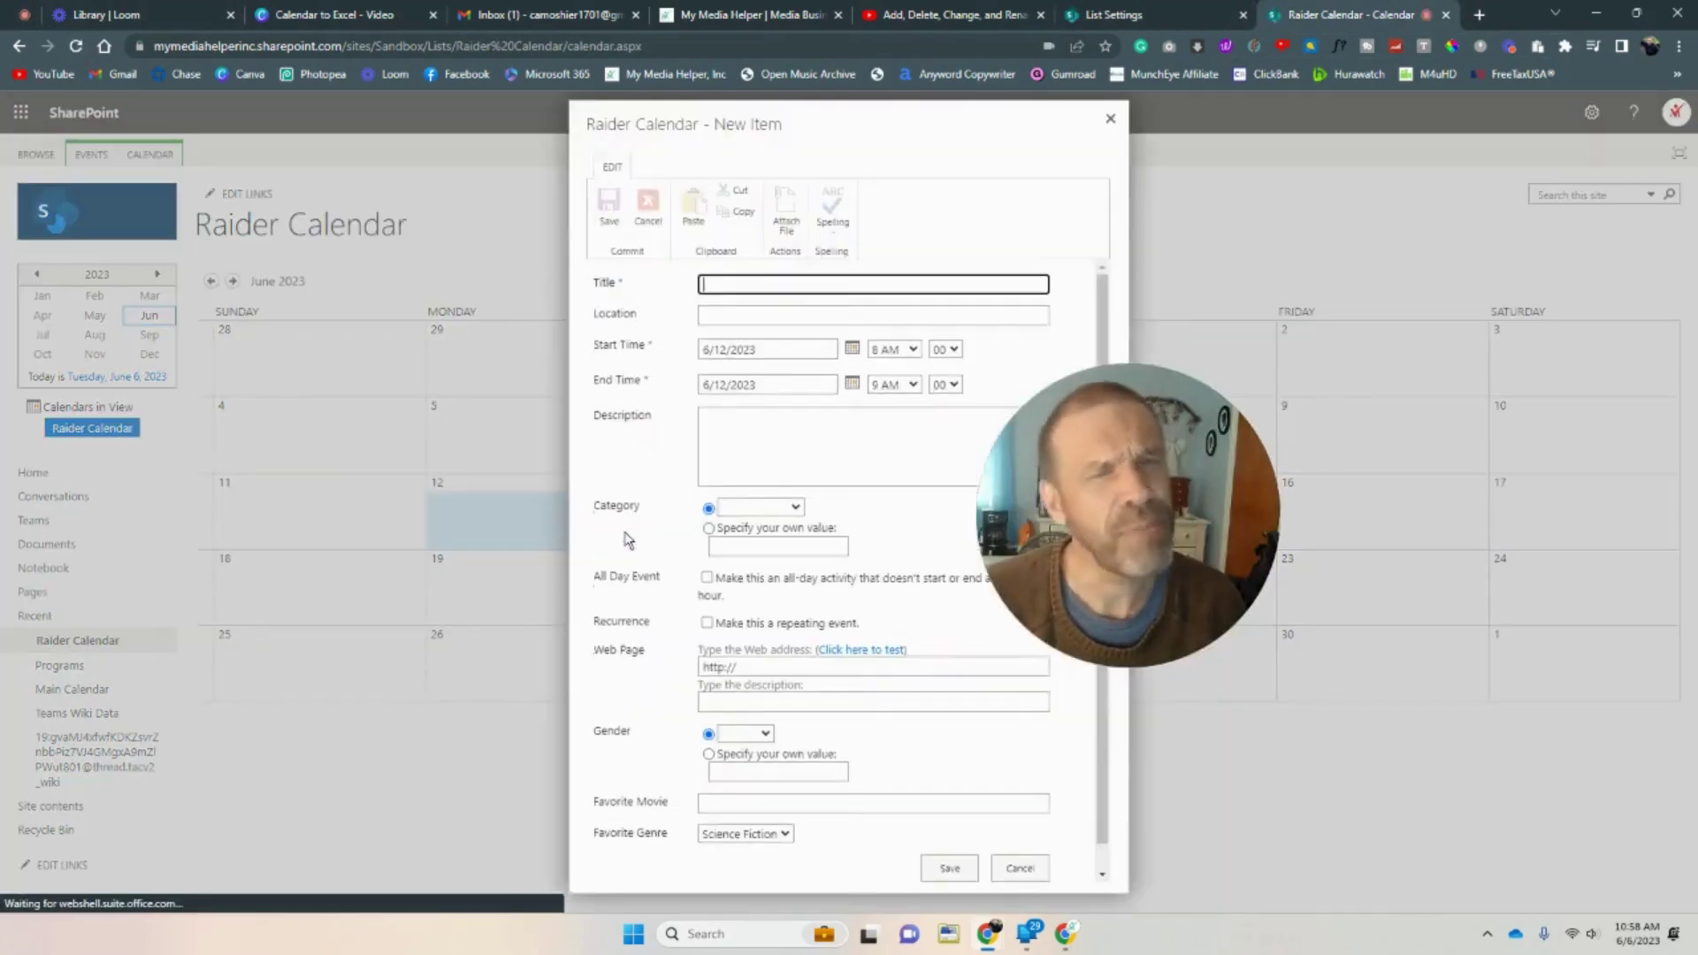
{"action": "left_click_drag", "start_coordinate": [999, 582], "coordinate": [275, 584]}
{"action": "left_click", "coordinate": [749, 284]}
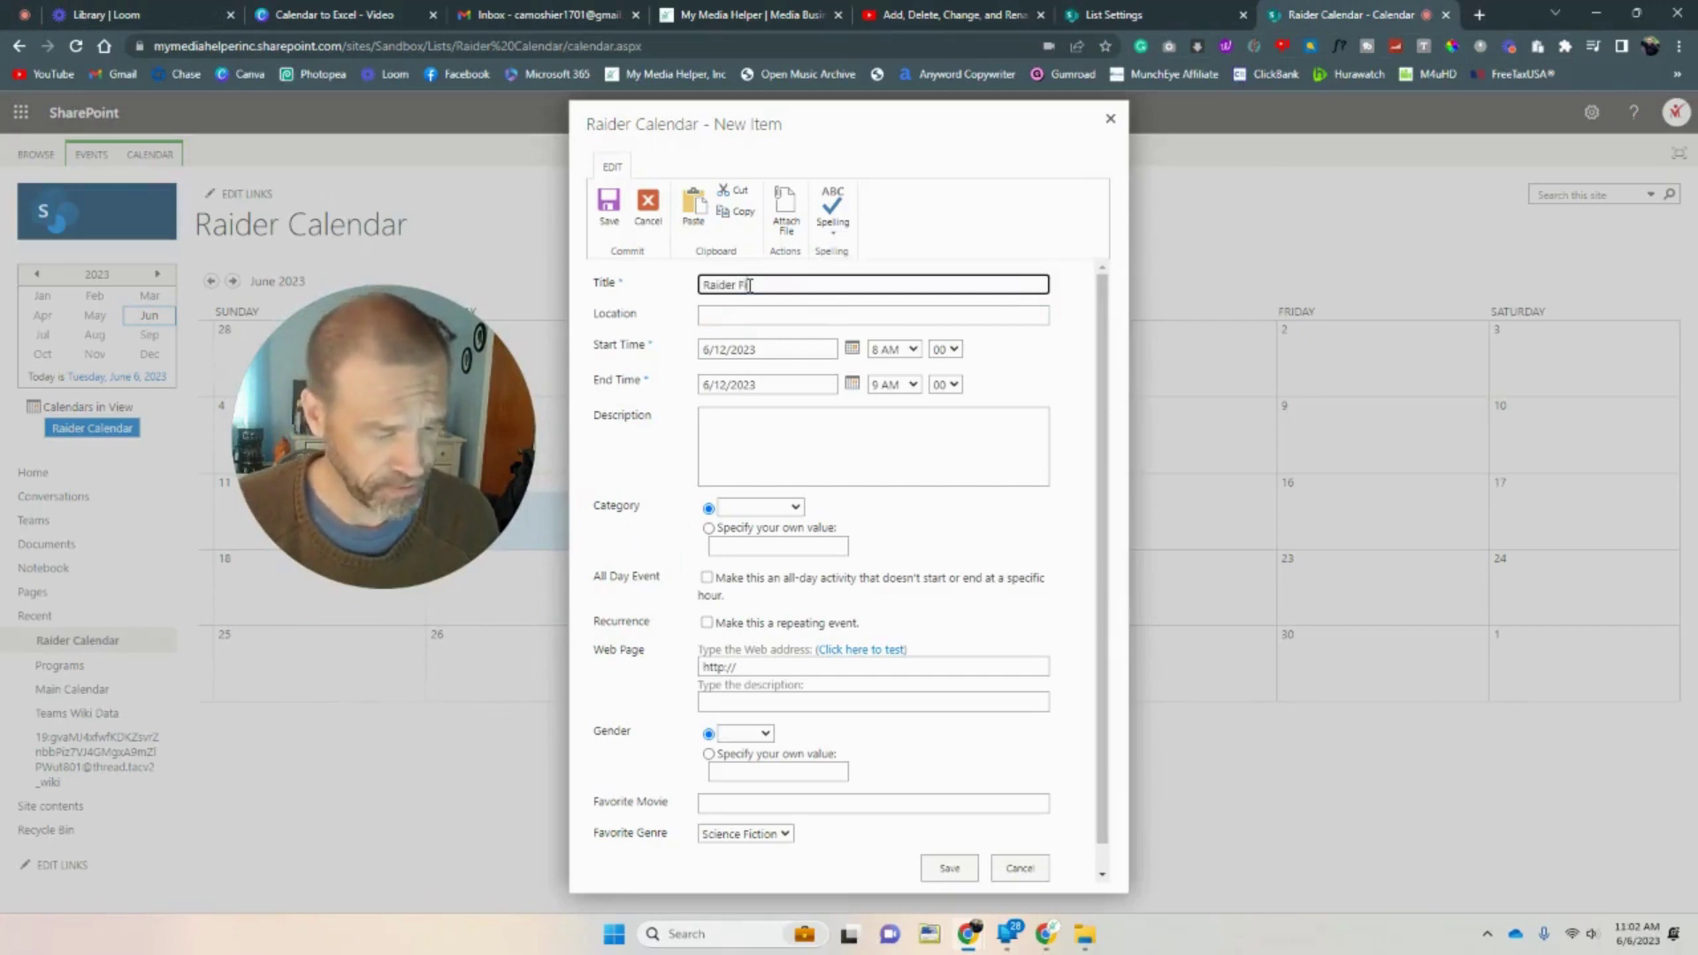
{"action": "type", "text": "Raider Film Festival"}
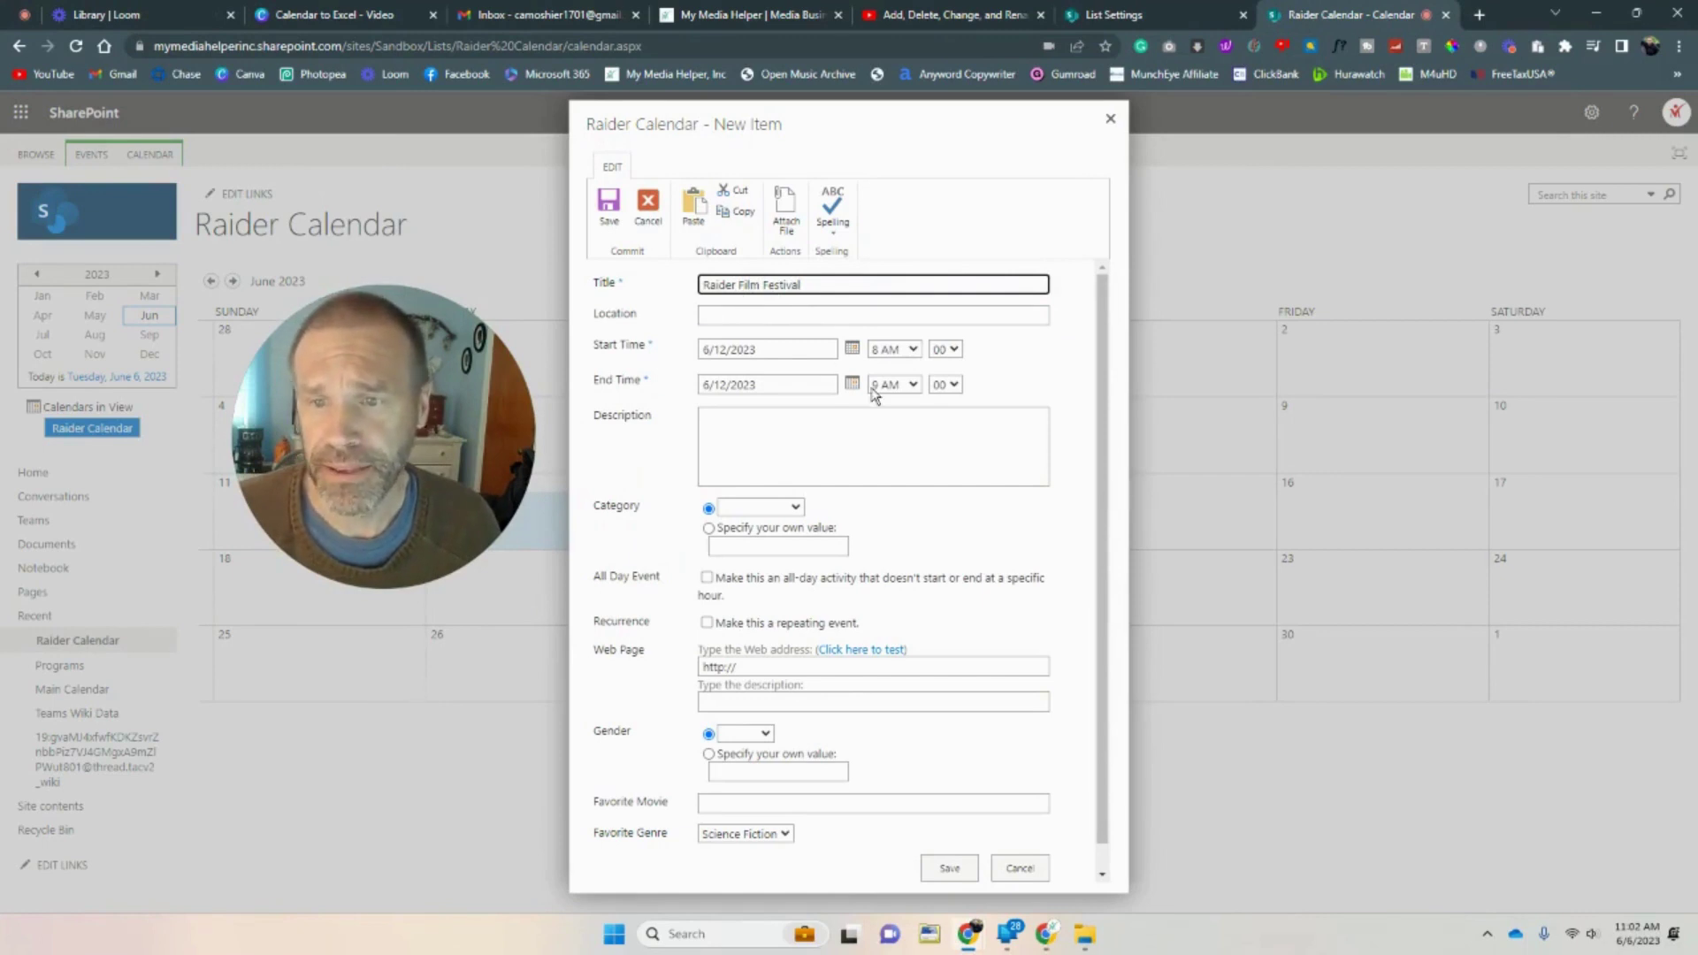
{"action": "left_click", "coordinate": [913, 387]}
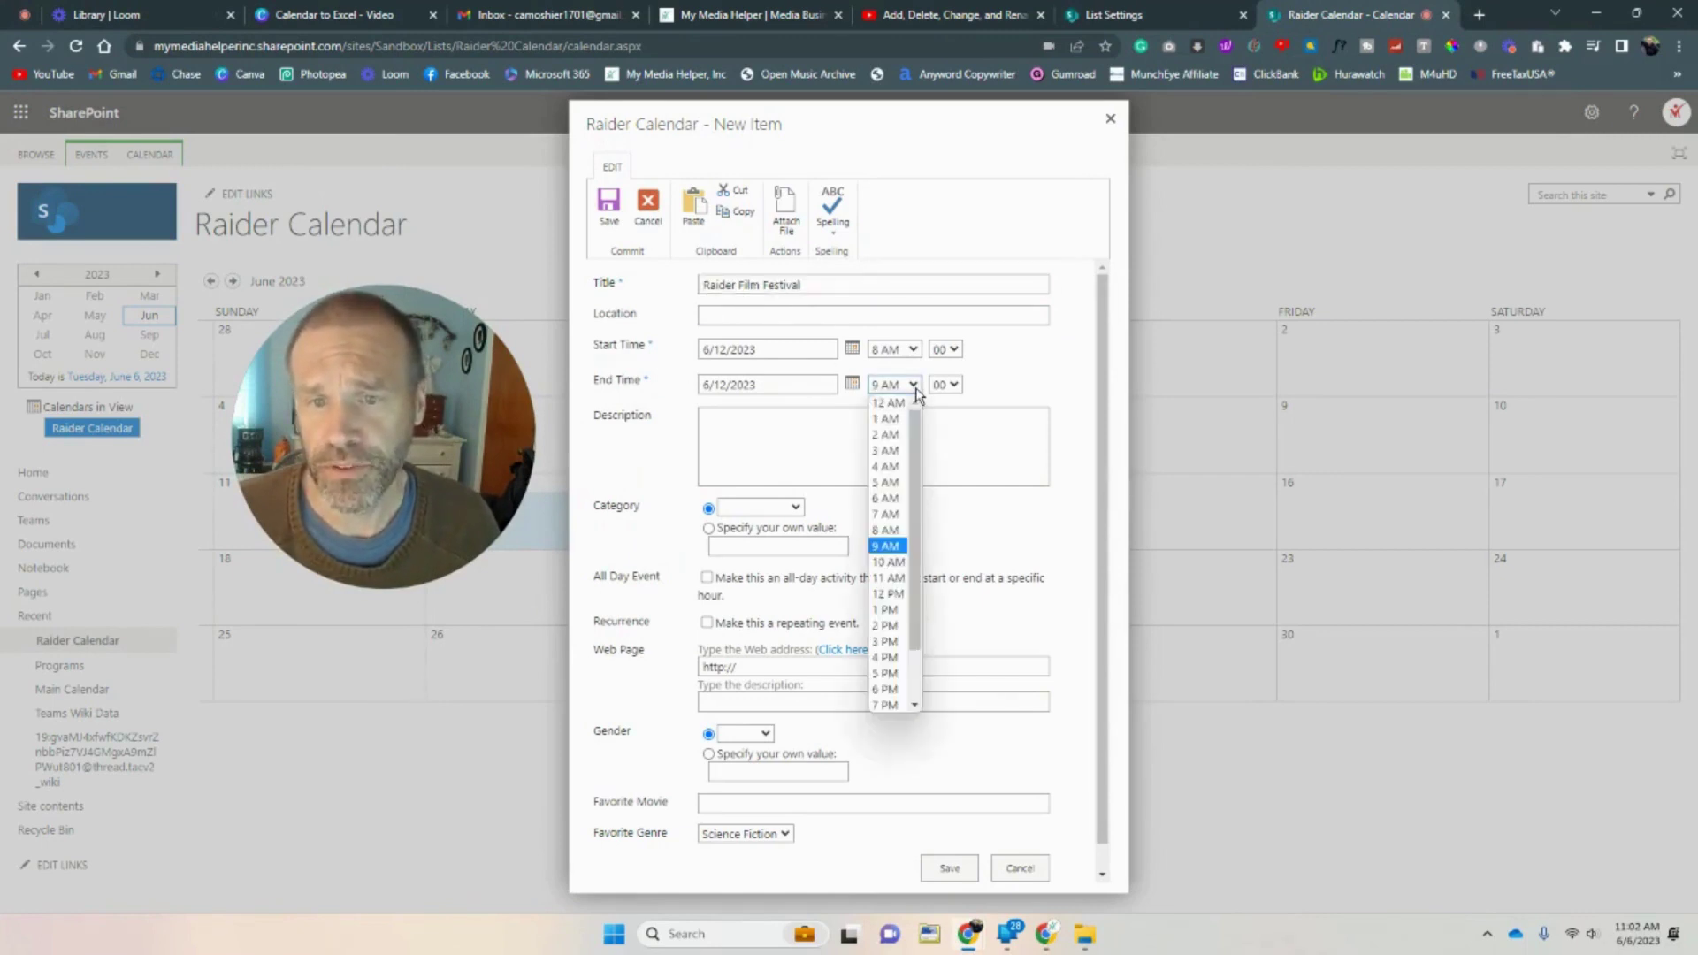
{"action": "left_click", "coordinate": [887, 625]}
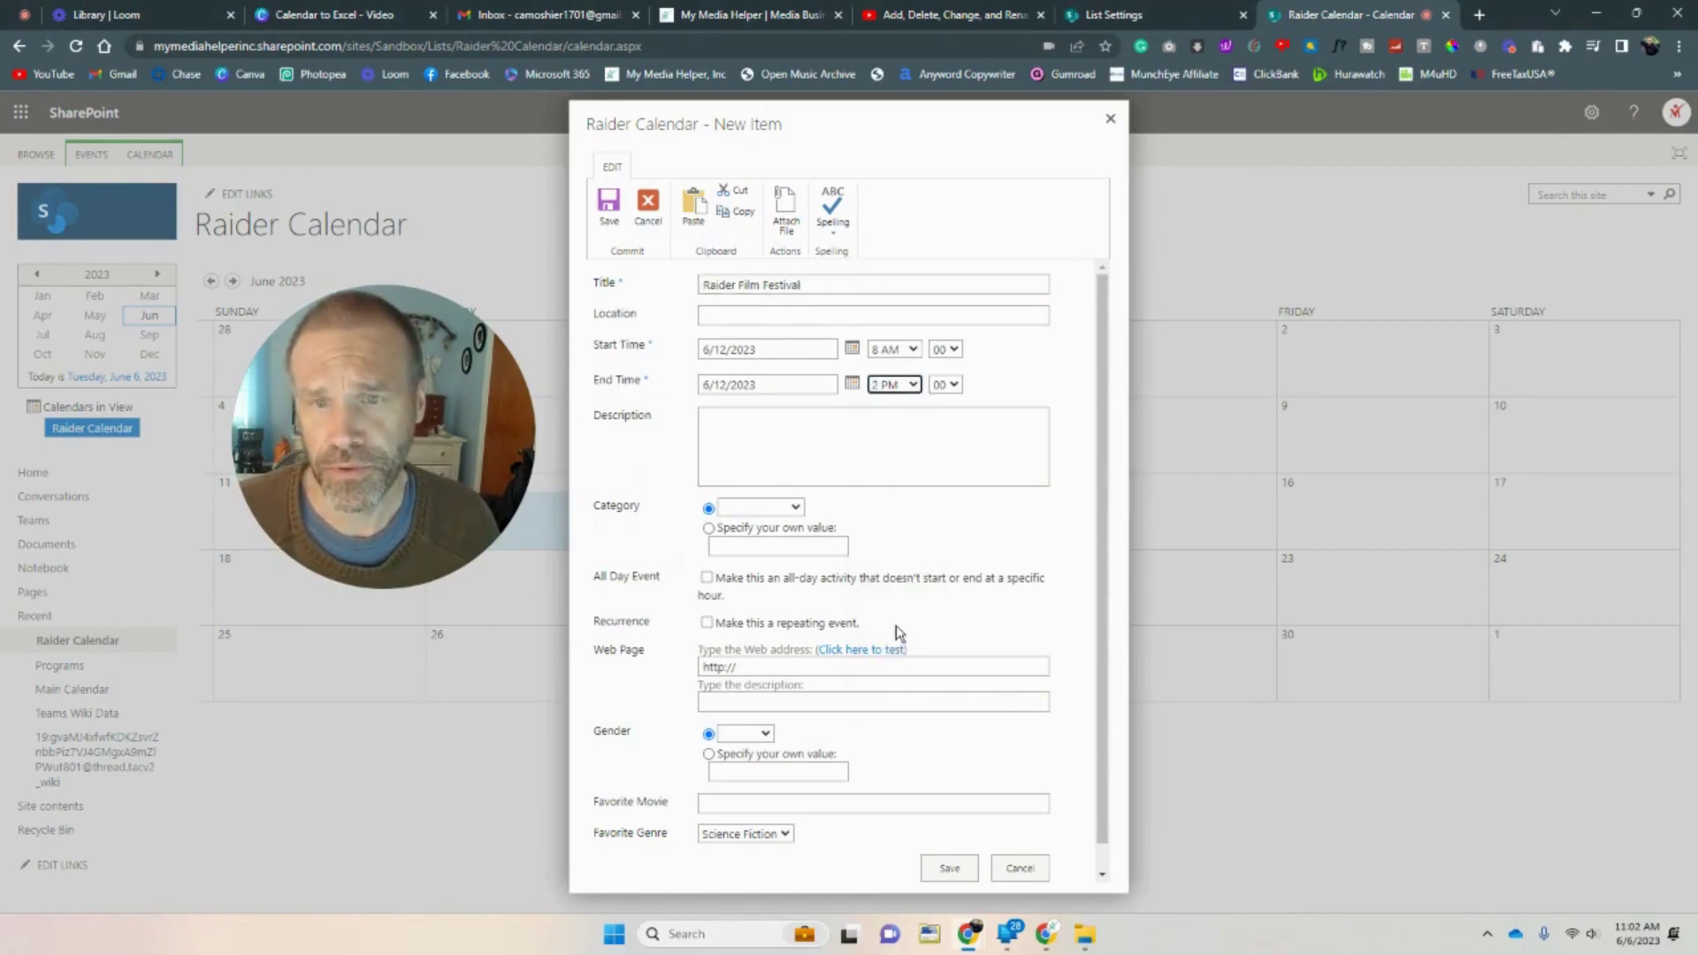
Enter Star Wars and Raiders of the Lost Ark as separate description lines and set the event's category to Meeting.
{"action": "left_click", "coordinate": [903, 447]}
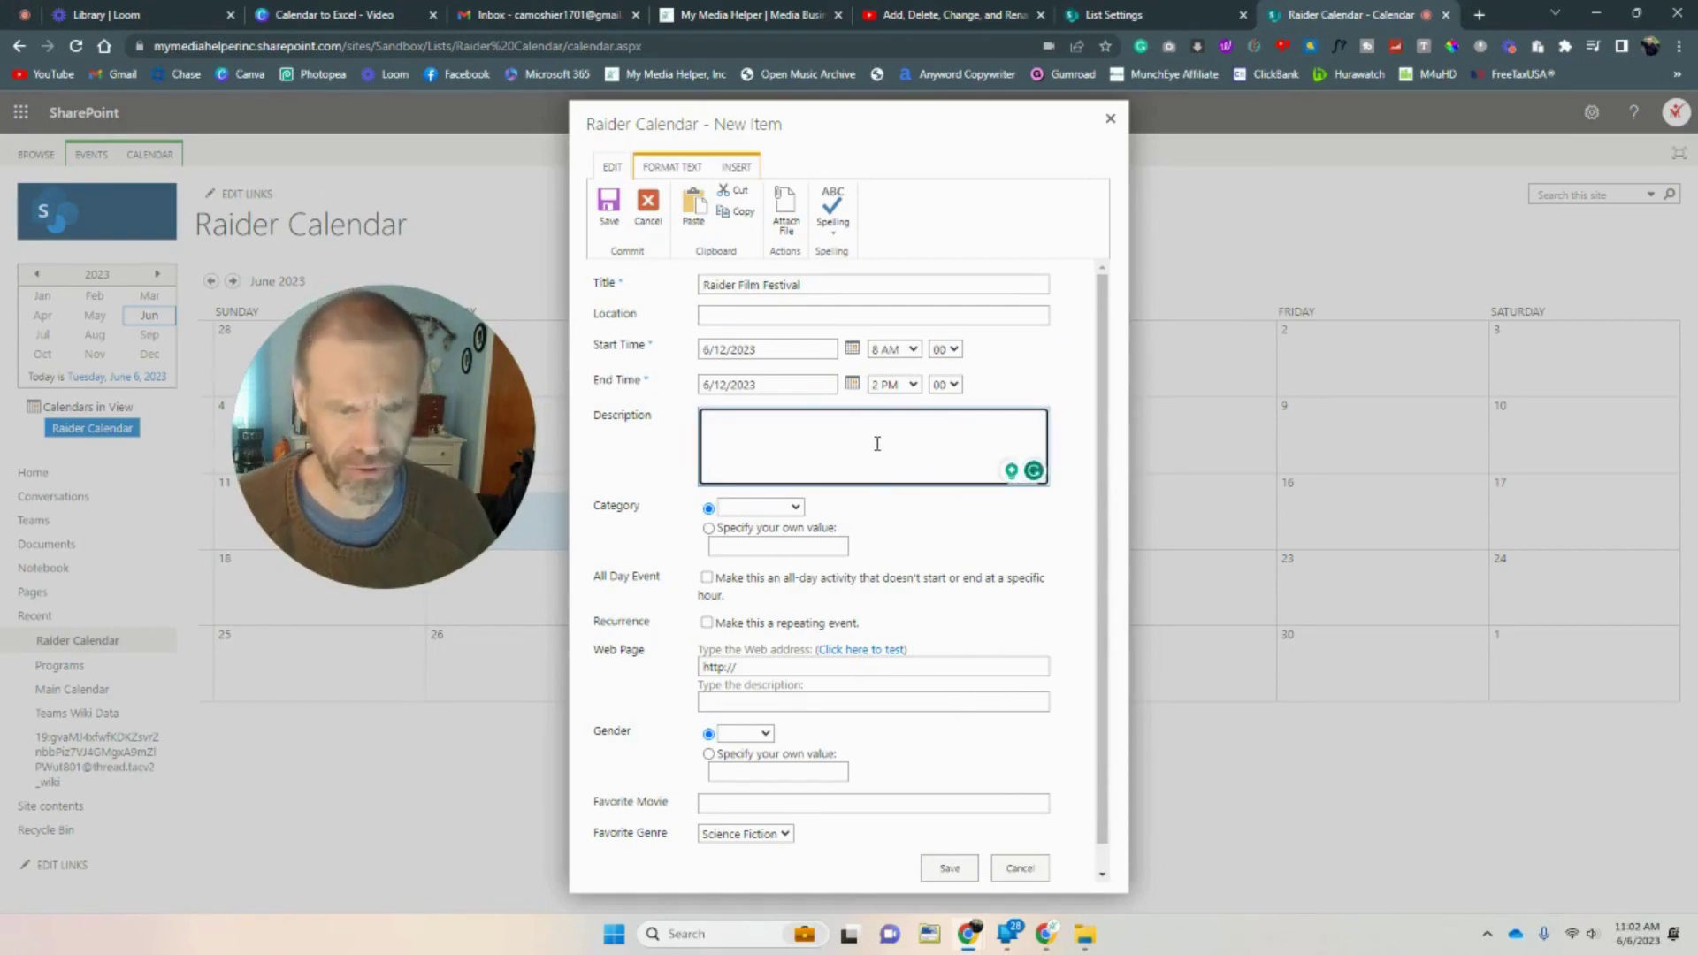
{"action": "type", "text": "Star Wars"}
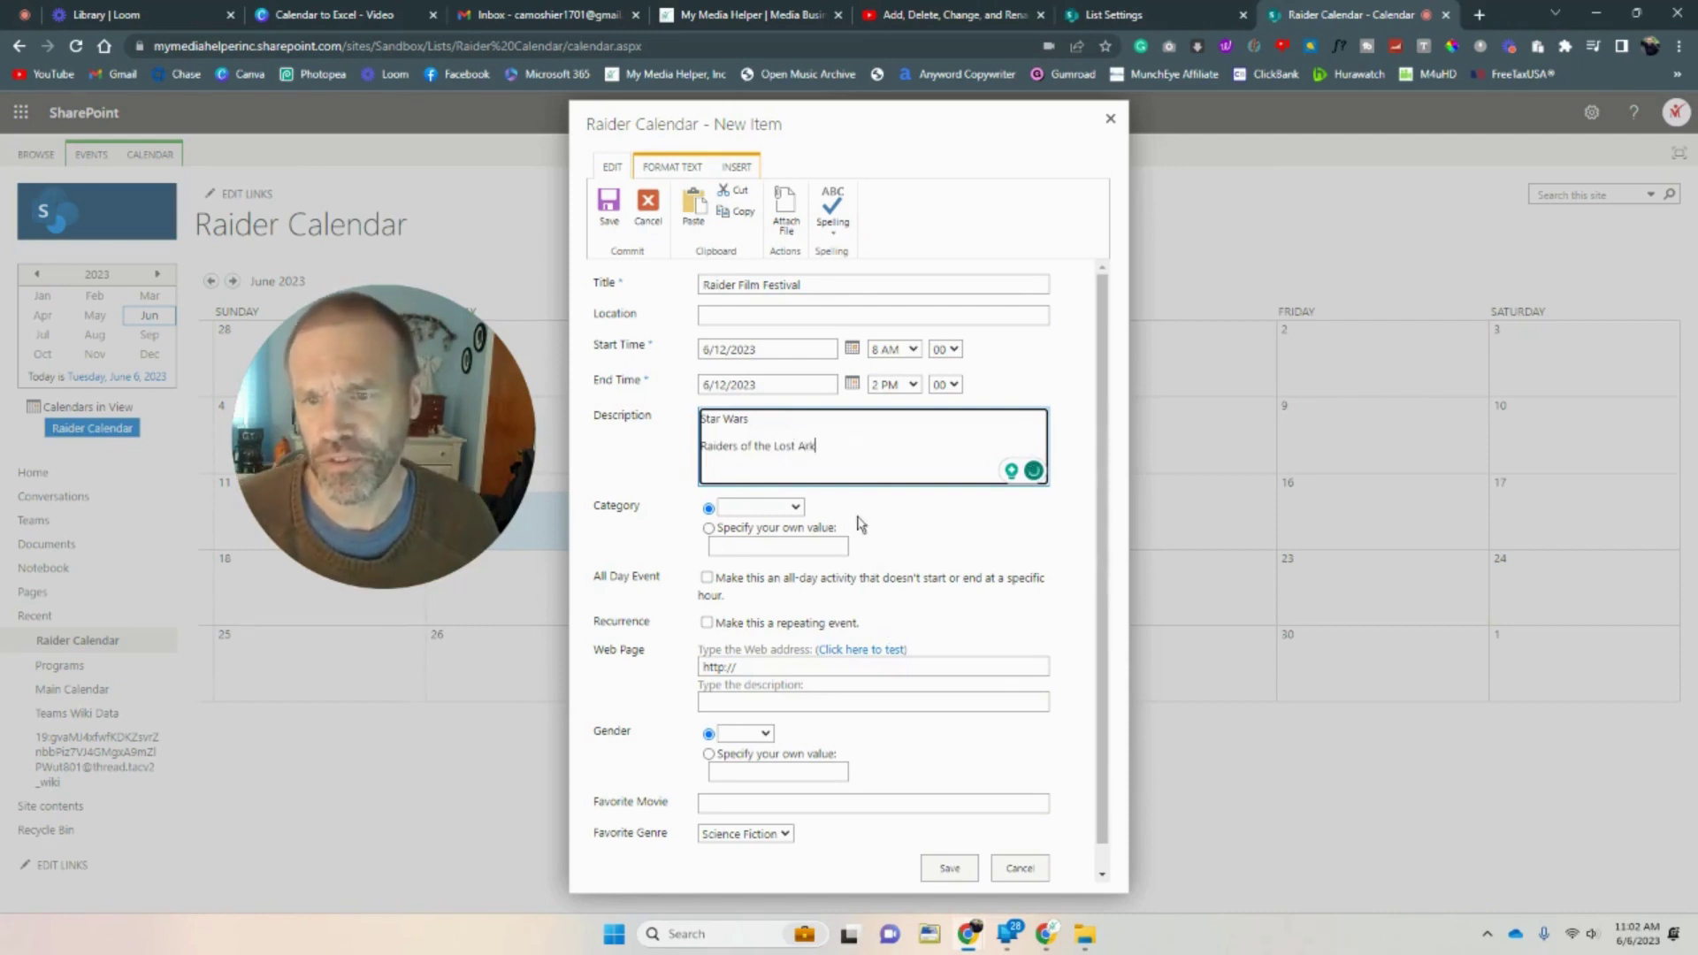
{"action": "left_click", "coordinate": [796, 507]}
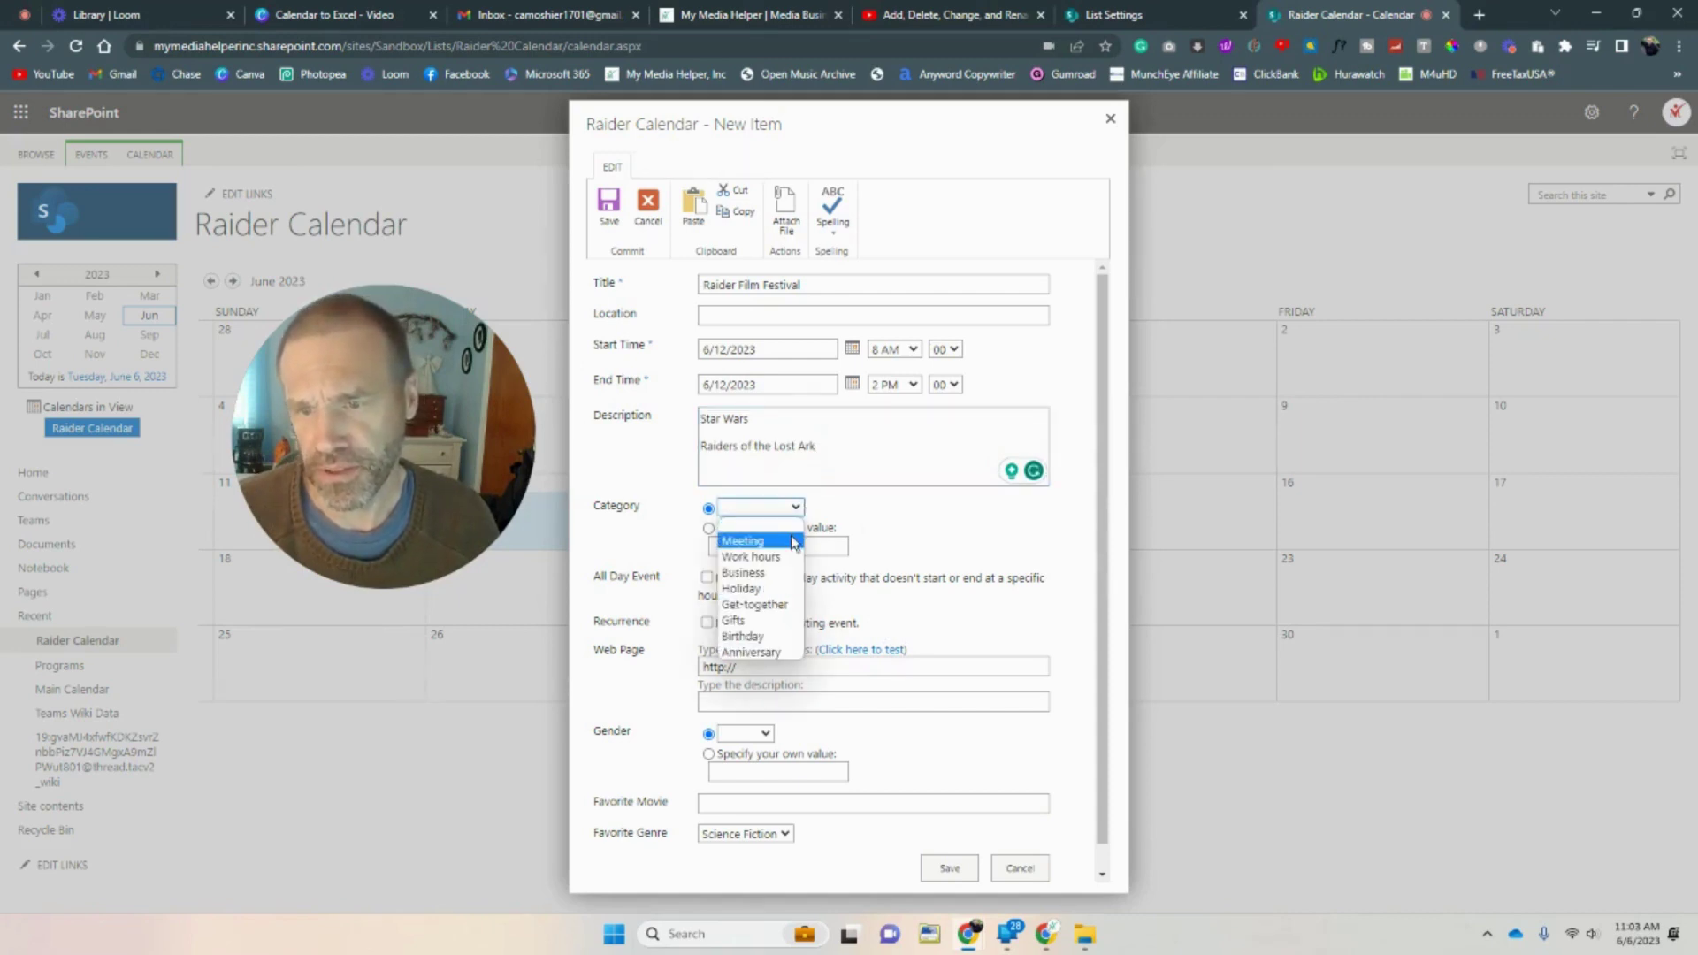
{"action": "left_click", "coordinate": [793, 541]}
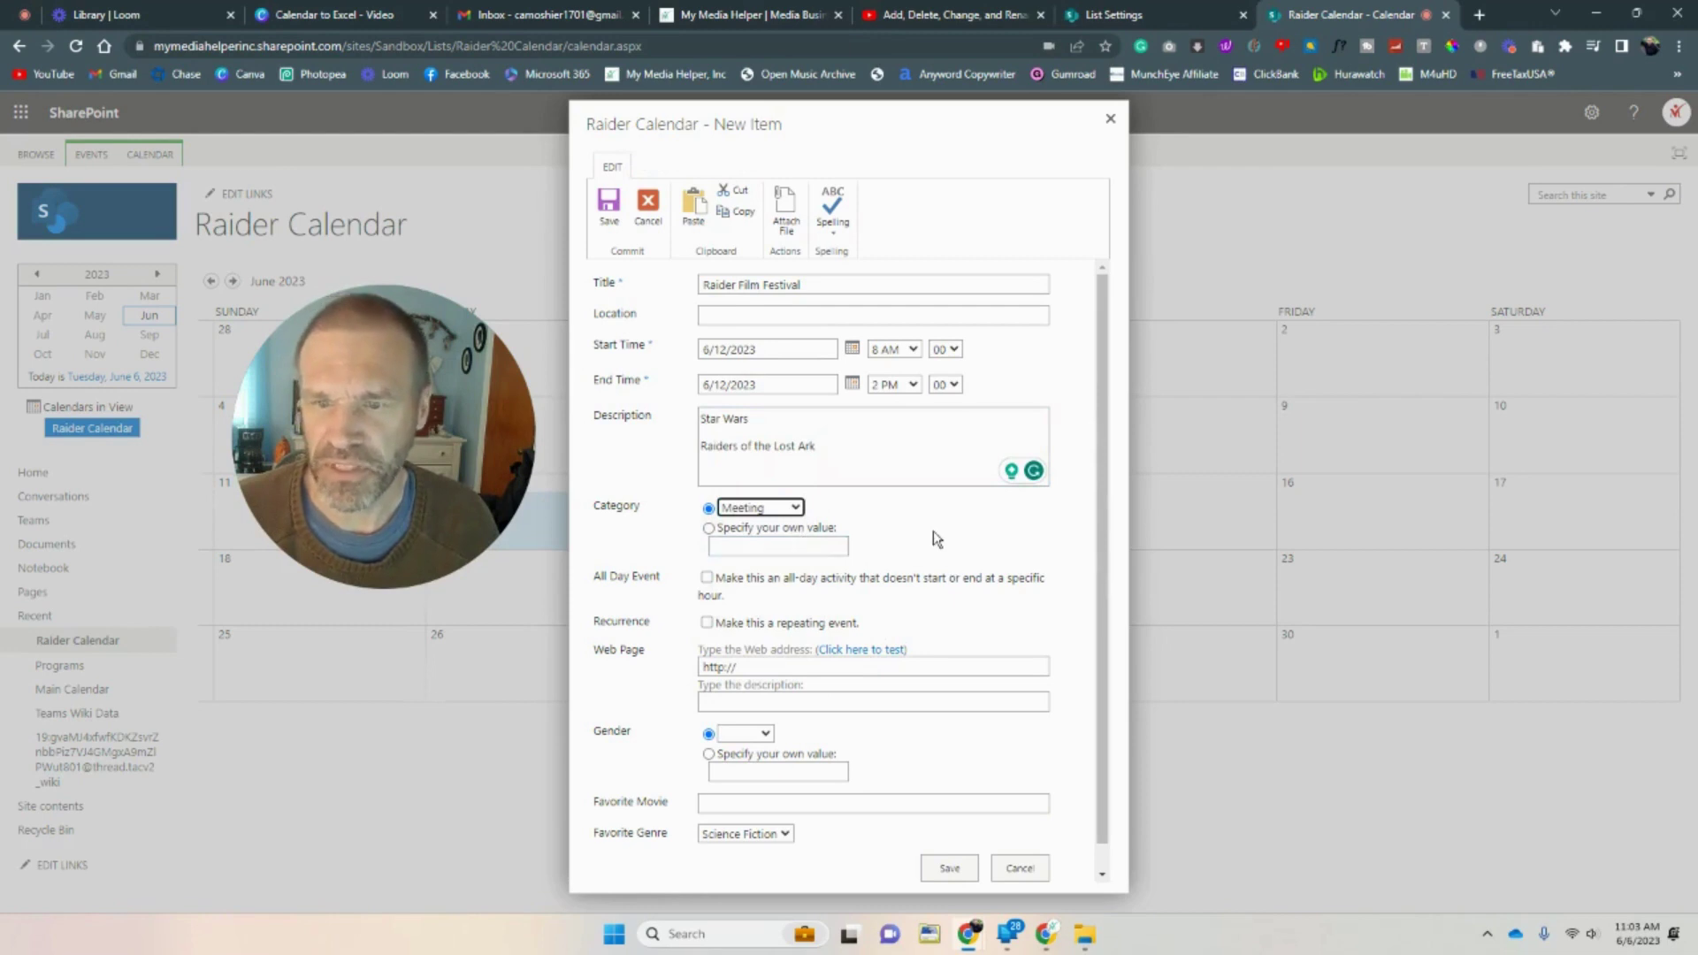
{"action": "scroll", "coordinate": [933, 529], "scroll_direction": "down", "scroll_amount": 1}
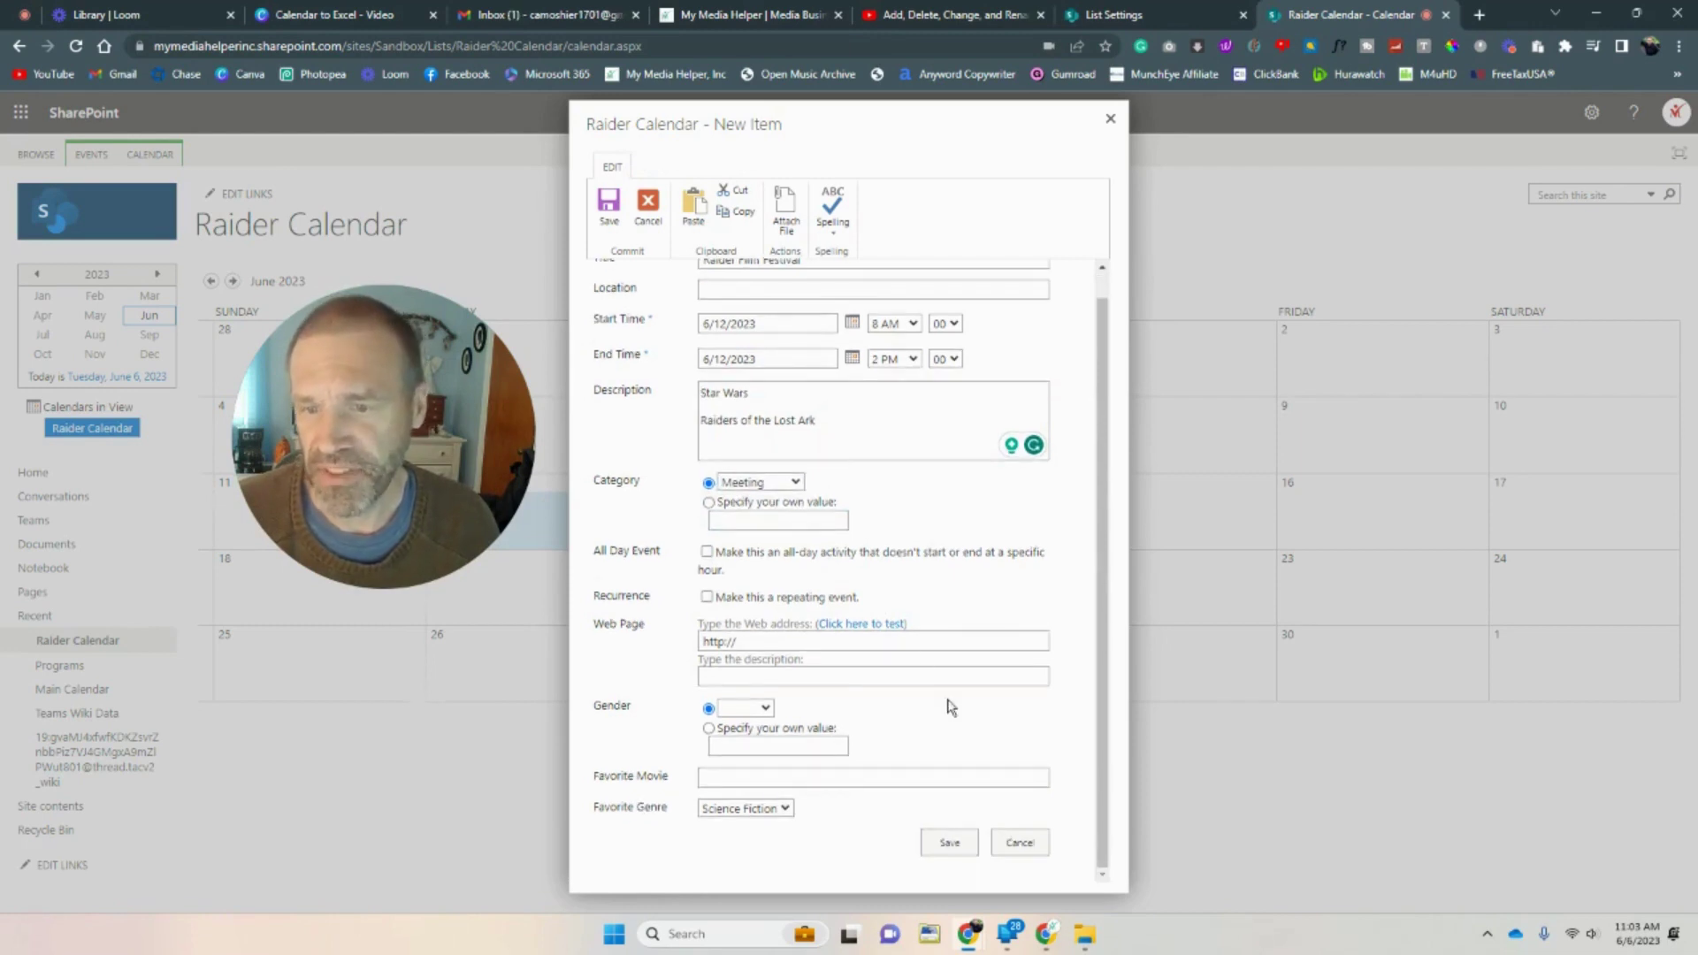
{"action": "left_click", "coordinate": [820, 641]}
{"action": "left_click", "coordinate": [826, 641]}
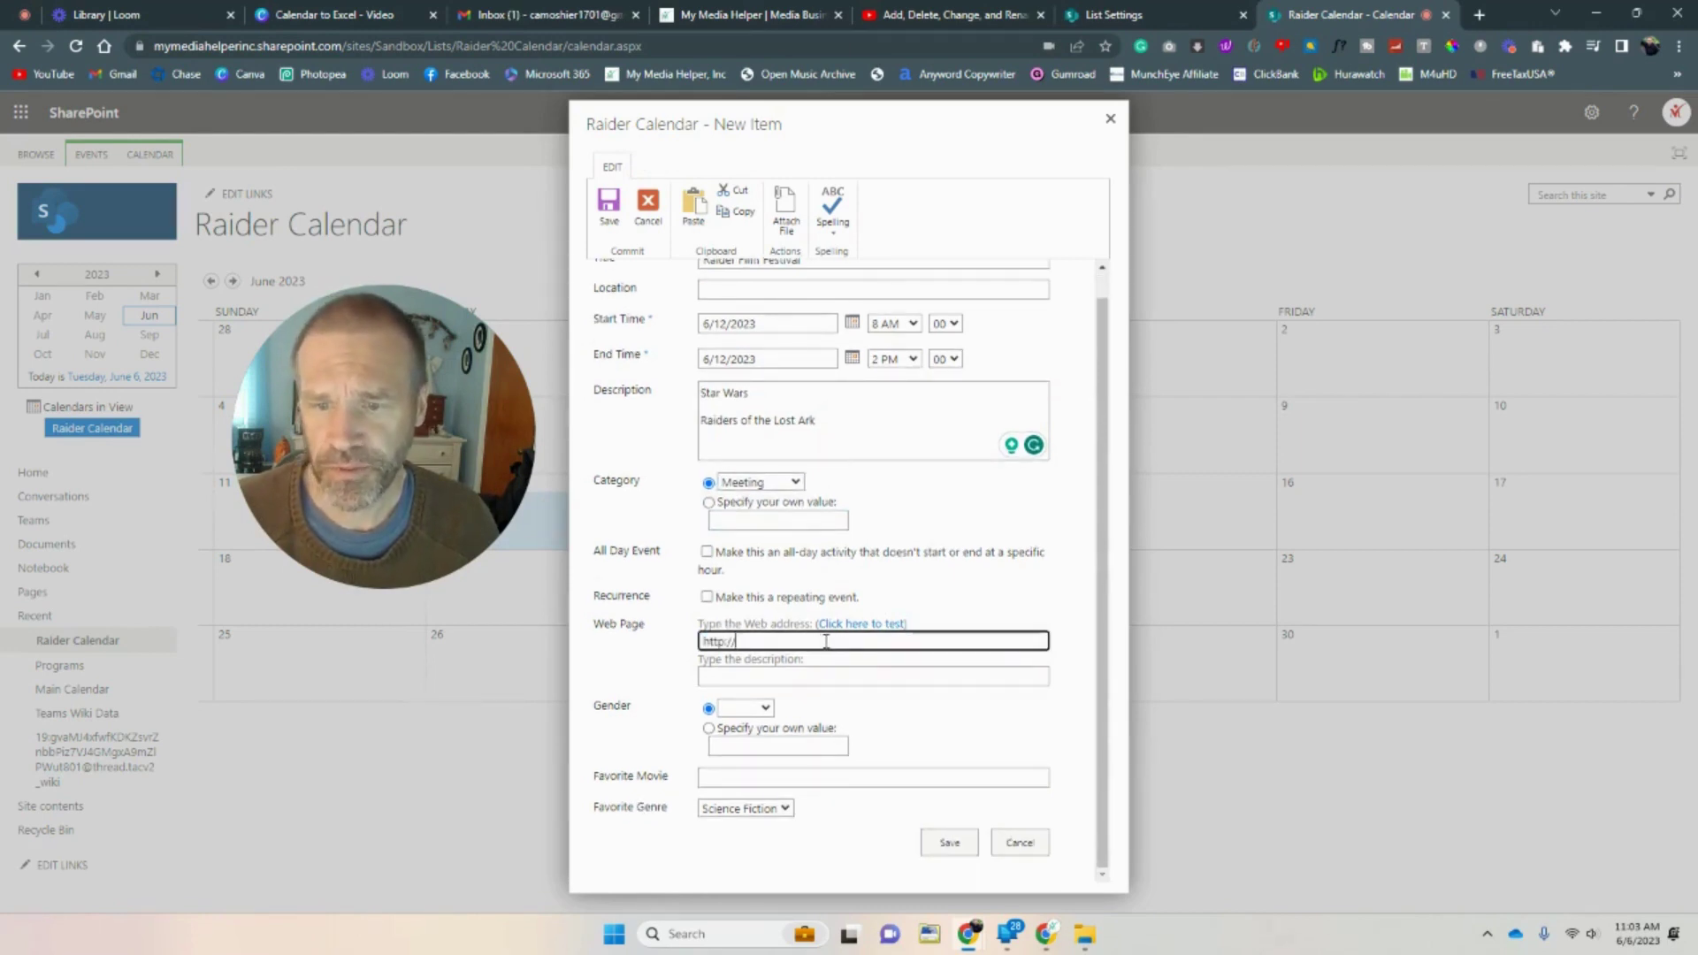
{"action": "type", "text": "www.my"}
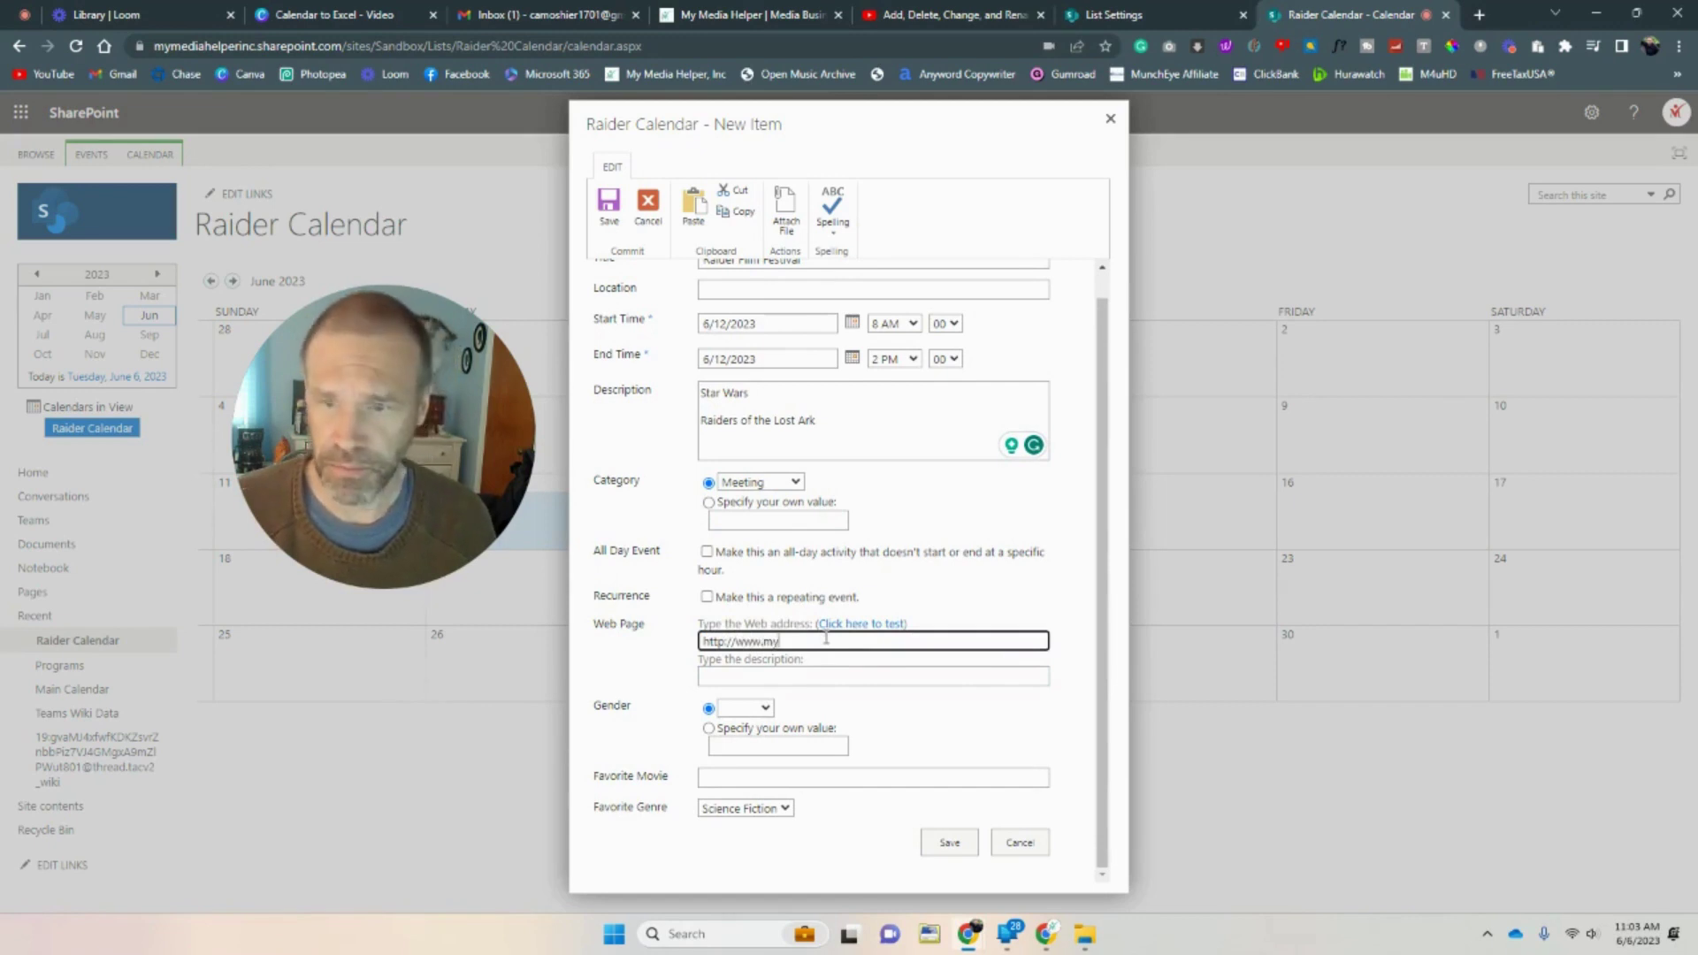
{"action": "left_click", "coordinate": [724, 641]}
{"action": "type", "text": "s://www."}
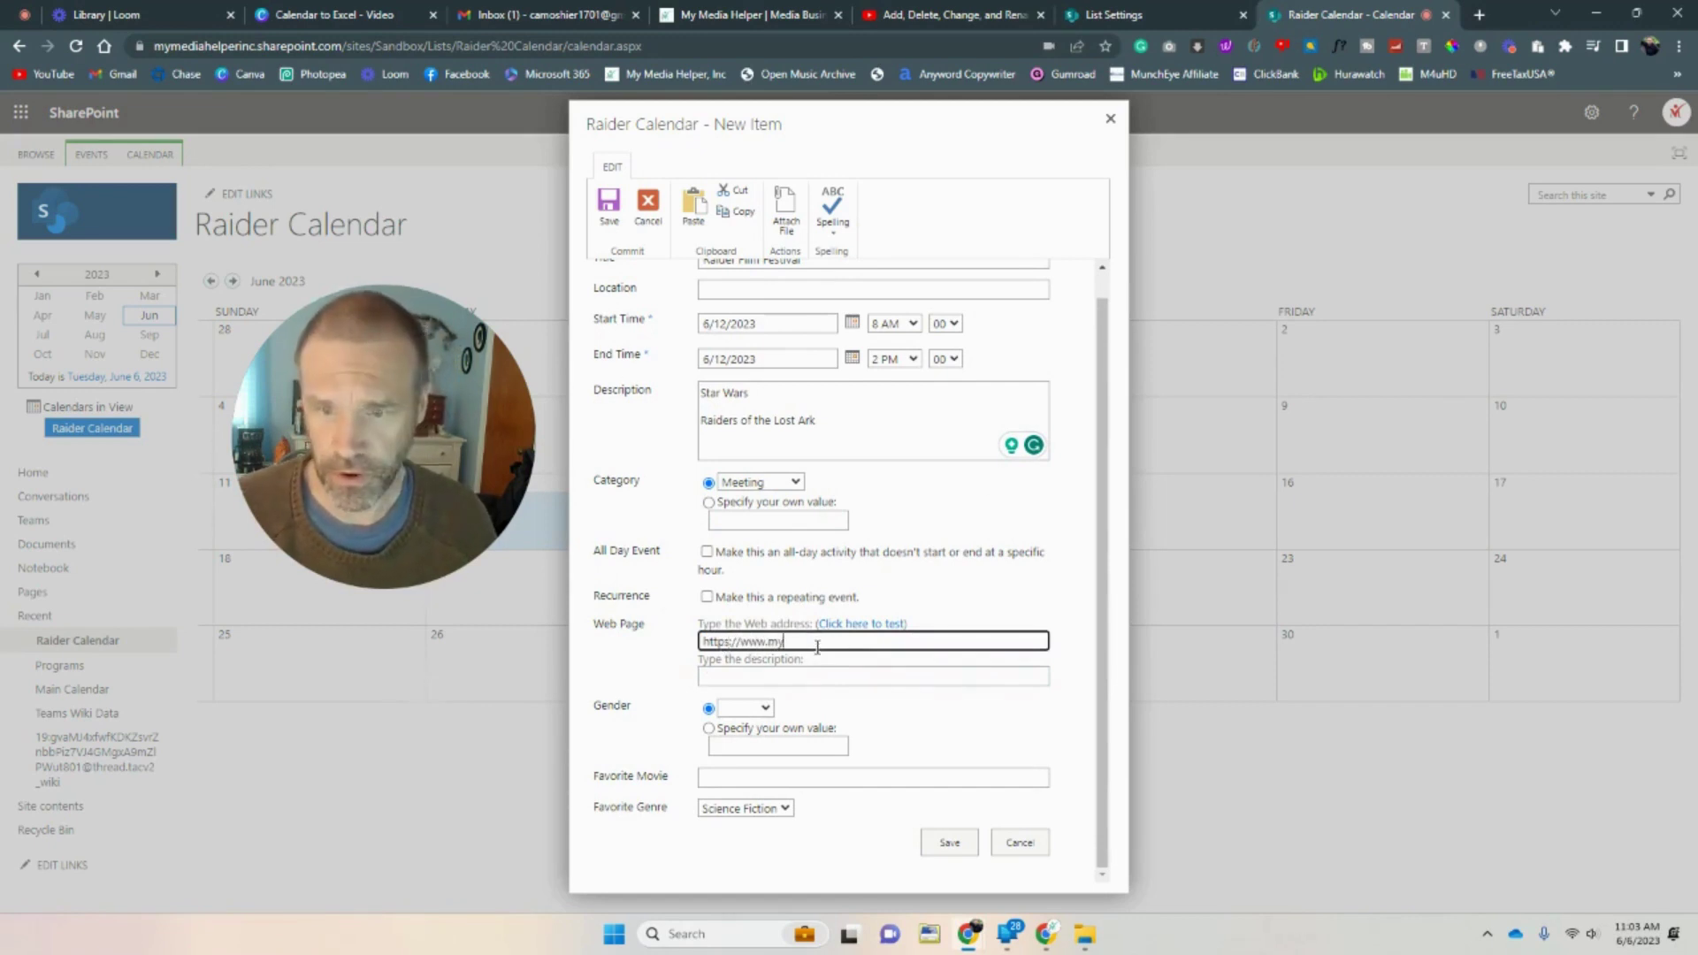
{"action": "type", "text": "mymediahelper.com"}
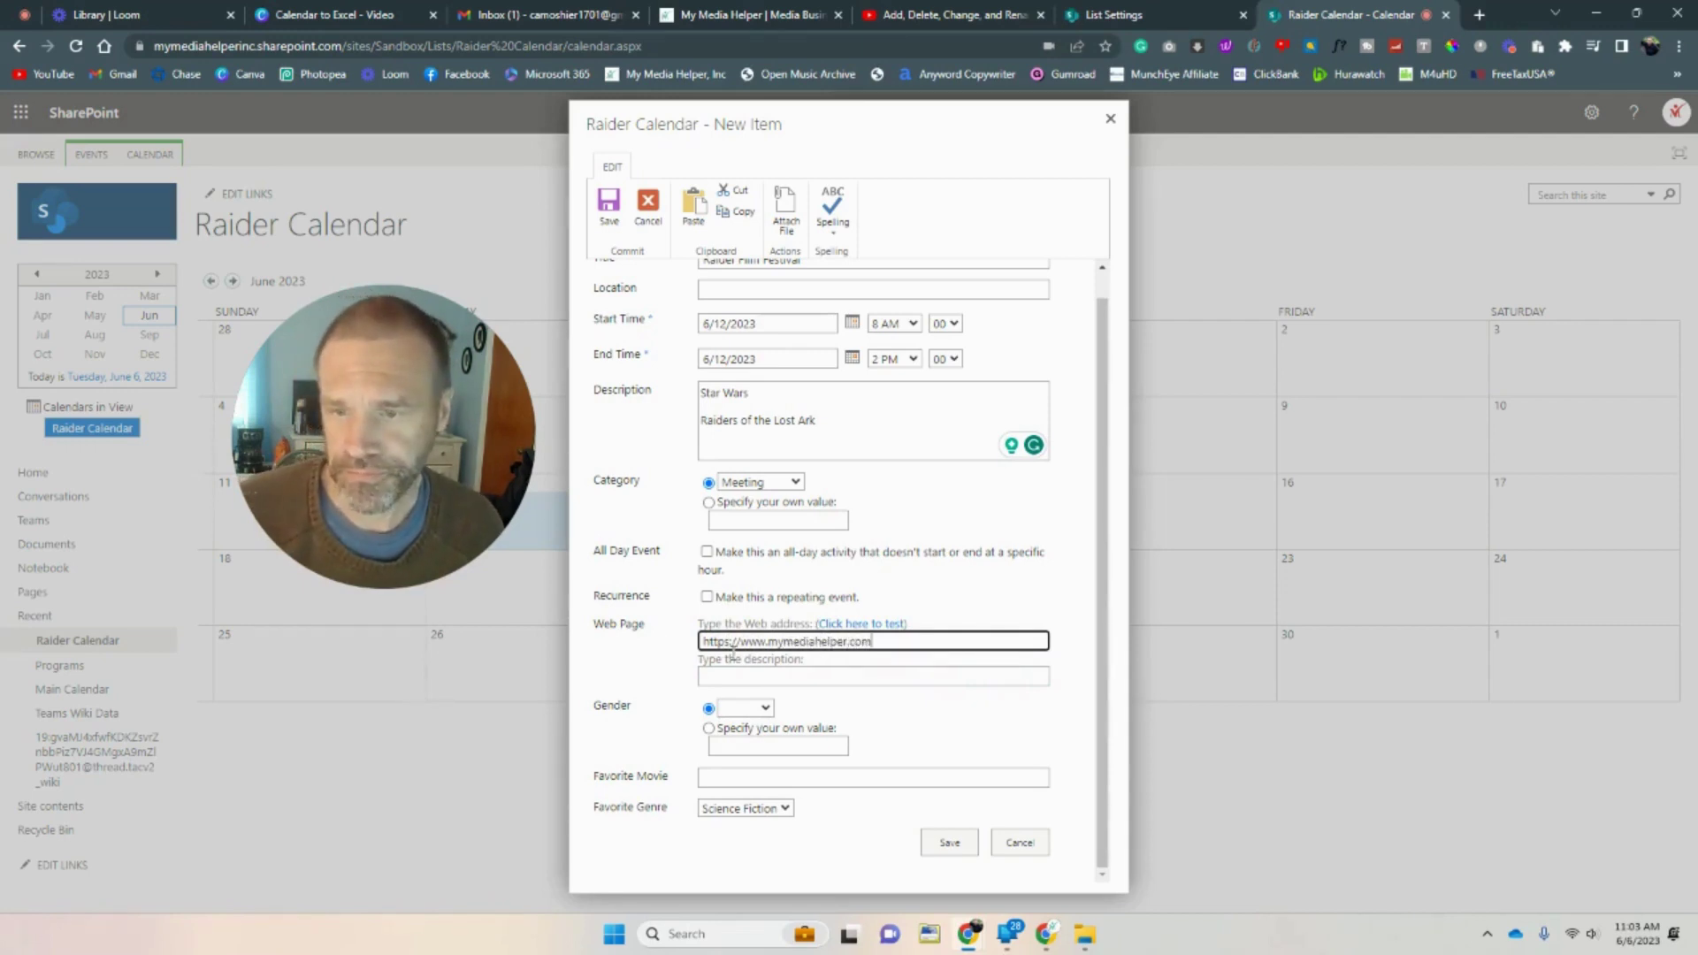
Look through the options of the event's Gender field and set it to Male.
{"action": "left_click", "coordinate": [766, 708]}
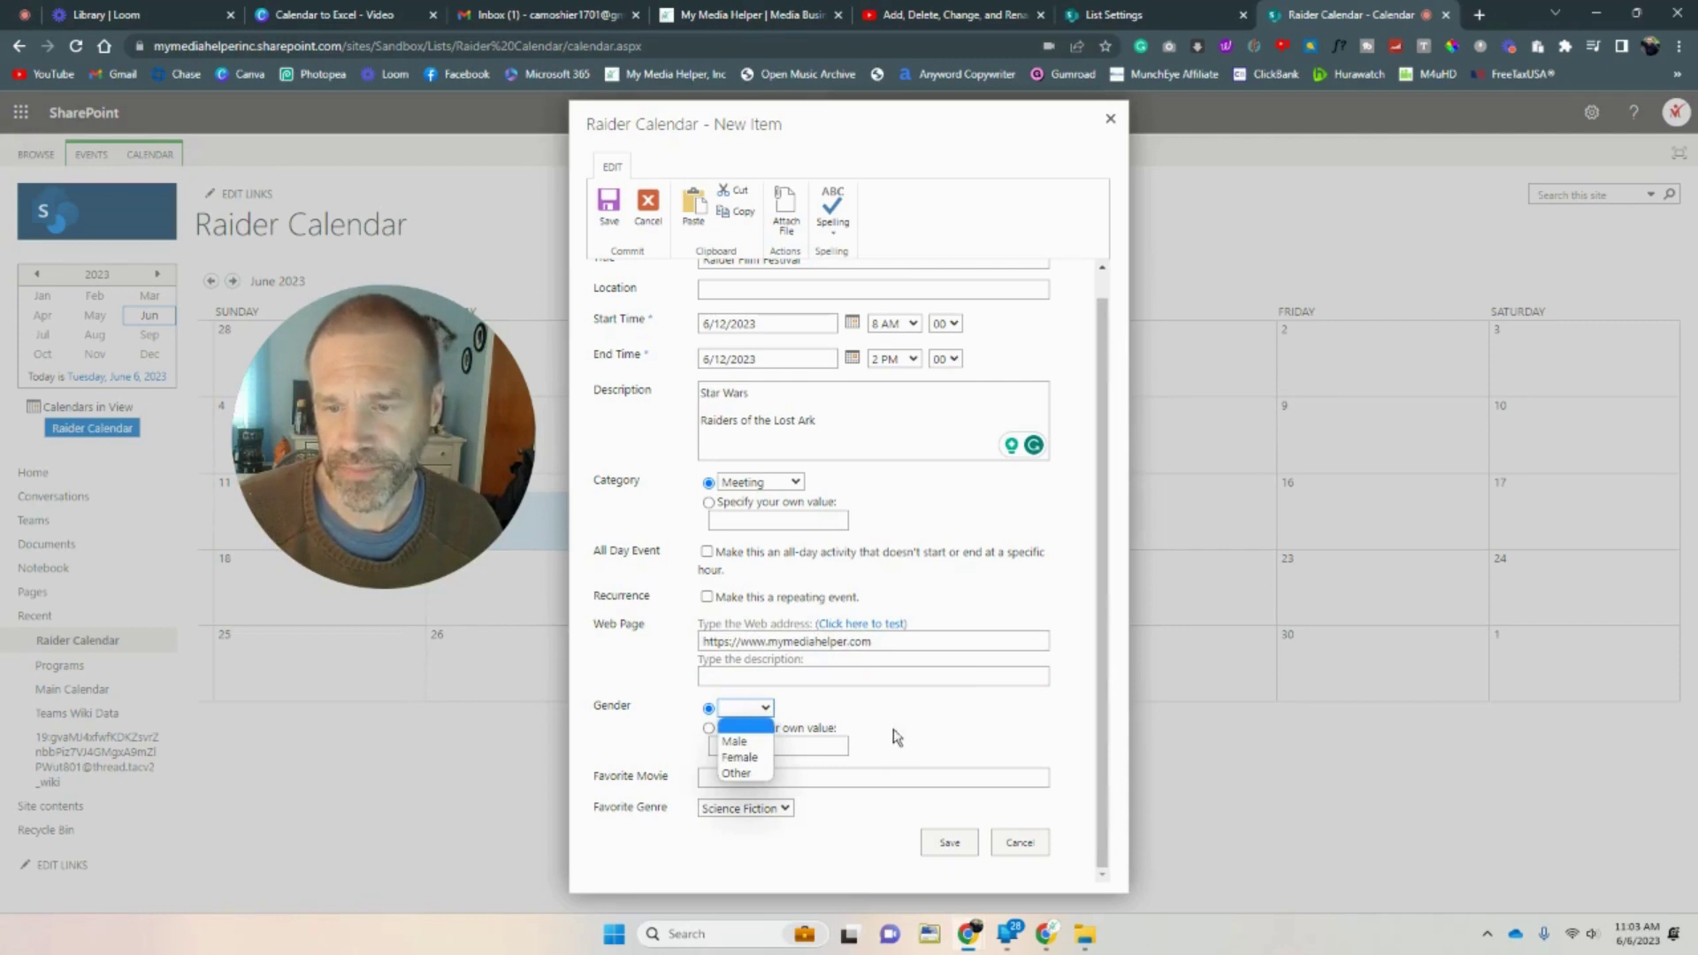
{"action": "key", "text": "Down"}
{"action": "key", "text": "Down"}
{"action": "key", "text": "Down"}
{"action": "key", "text": "Up"}
{"action": "key", "text": "Up"}
{"action": "key", "text": "Return"}
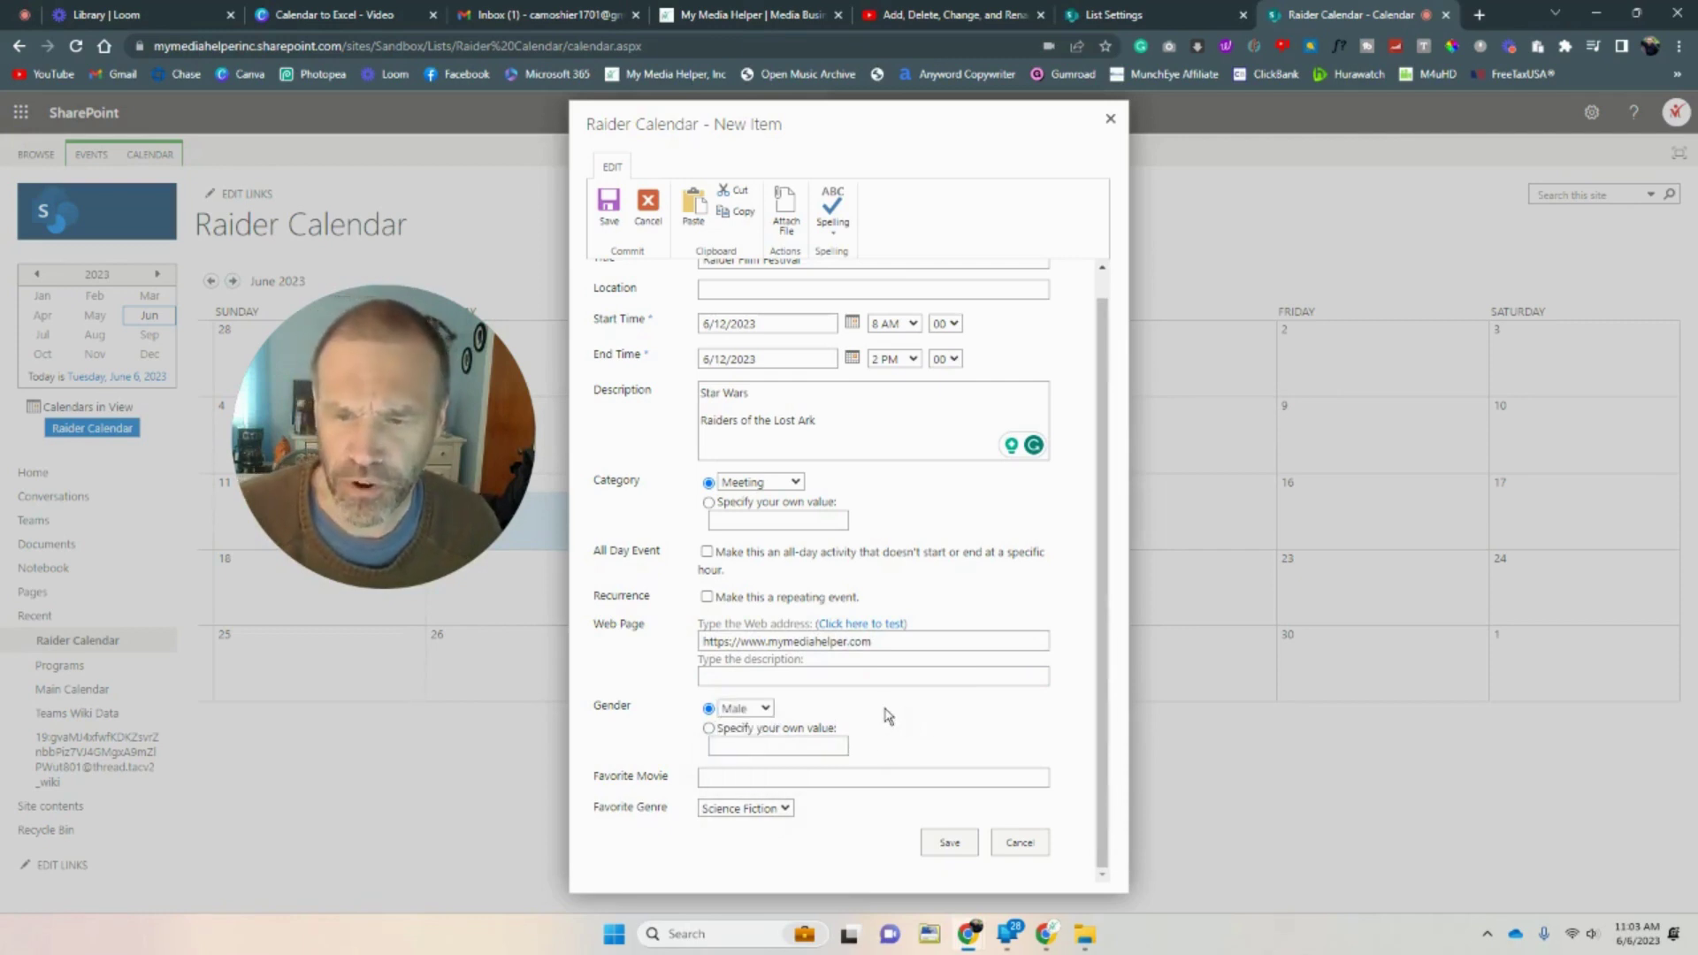
{"action": "left_click", "coordinate": [761, 709]}
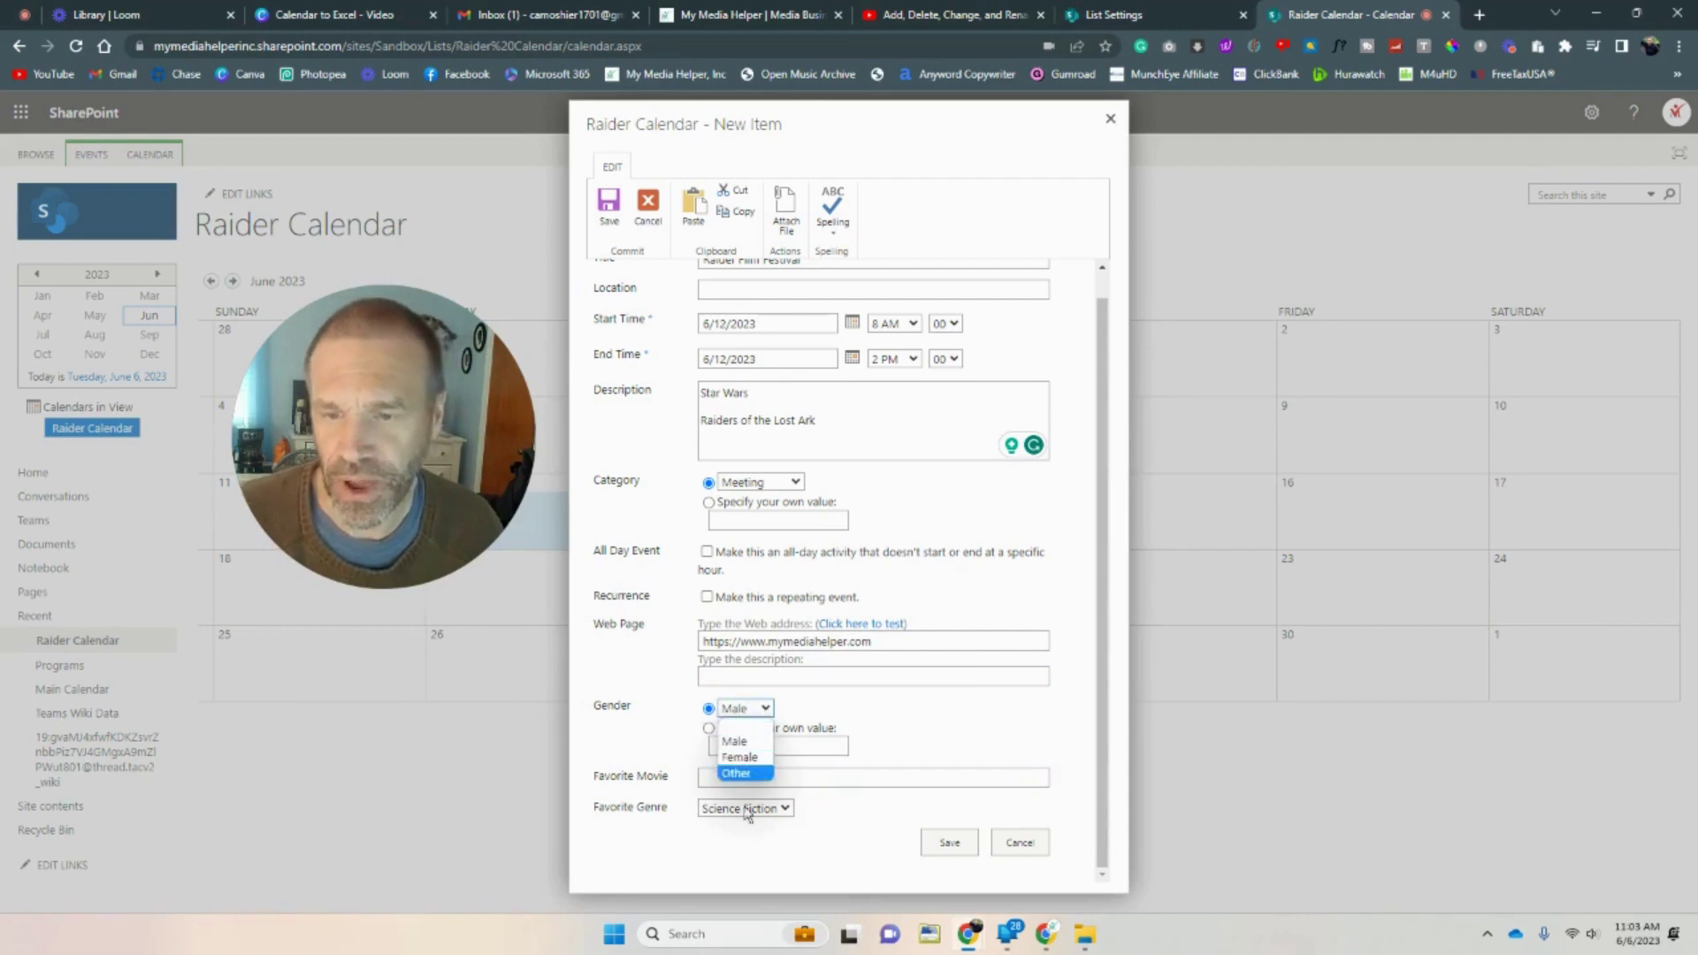
{"action": "left_click", "coordinate": [741, 745]}
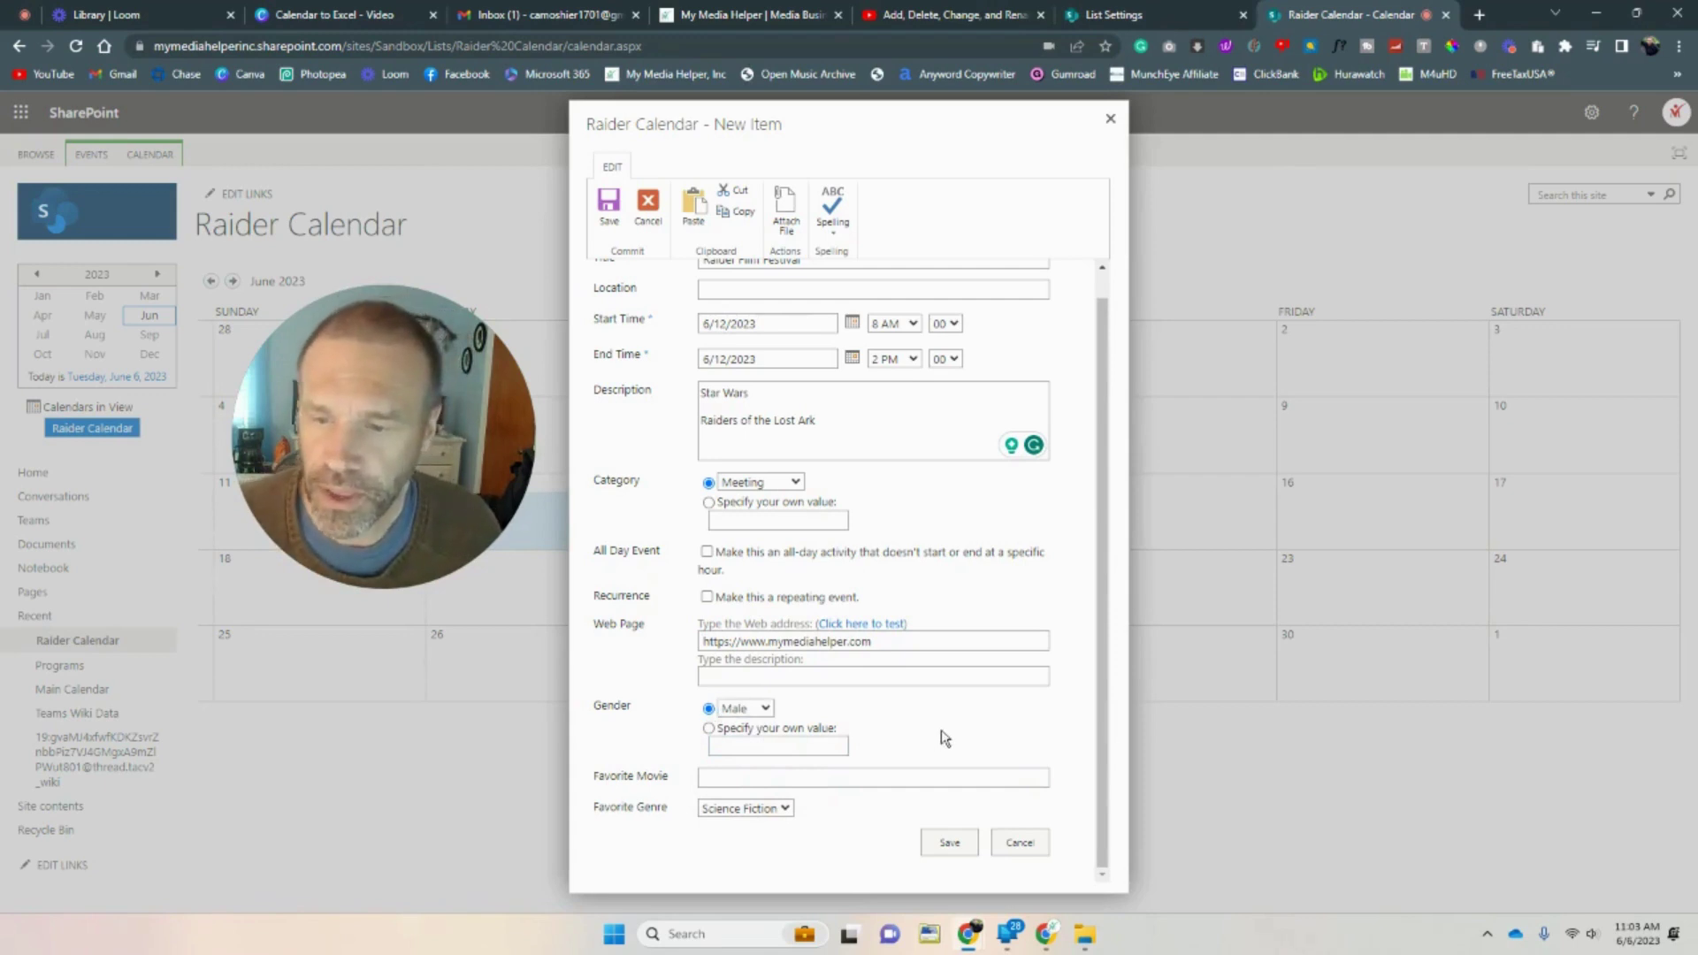
Enter Star Wars as the event's Favorite Movie and choose Science Fiction as its Favorite Genre.
{"action": "left_click", "coordinate": [762, 777]}
{"action": "type", "text": "Star Wars"}
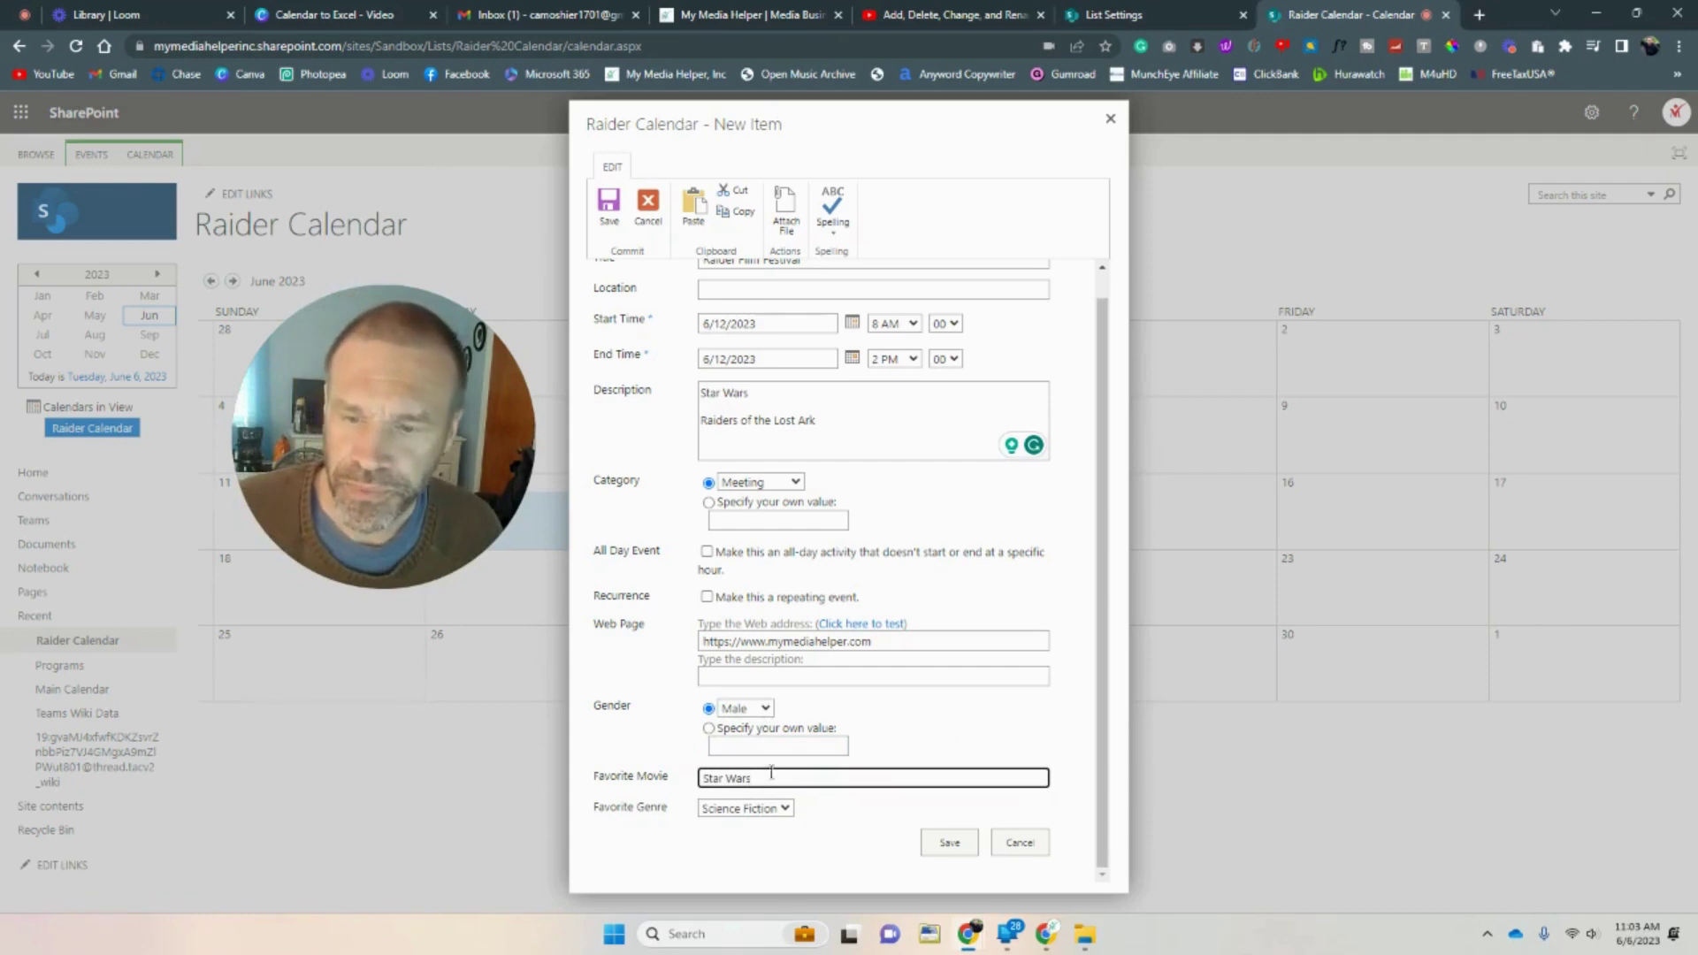
{"action": "left_click", "coordinate": [743, 807]}
{"action": "left_click", "coordinate": [752, 808]}
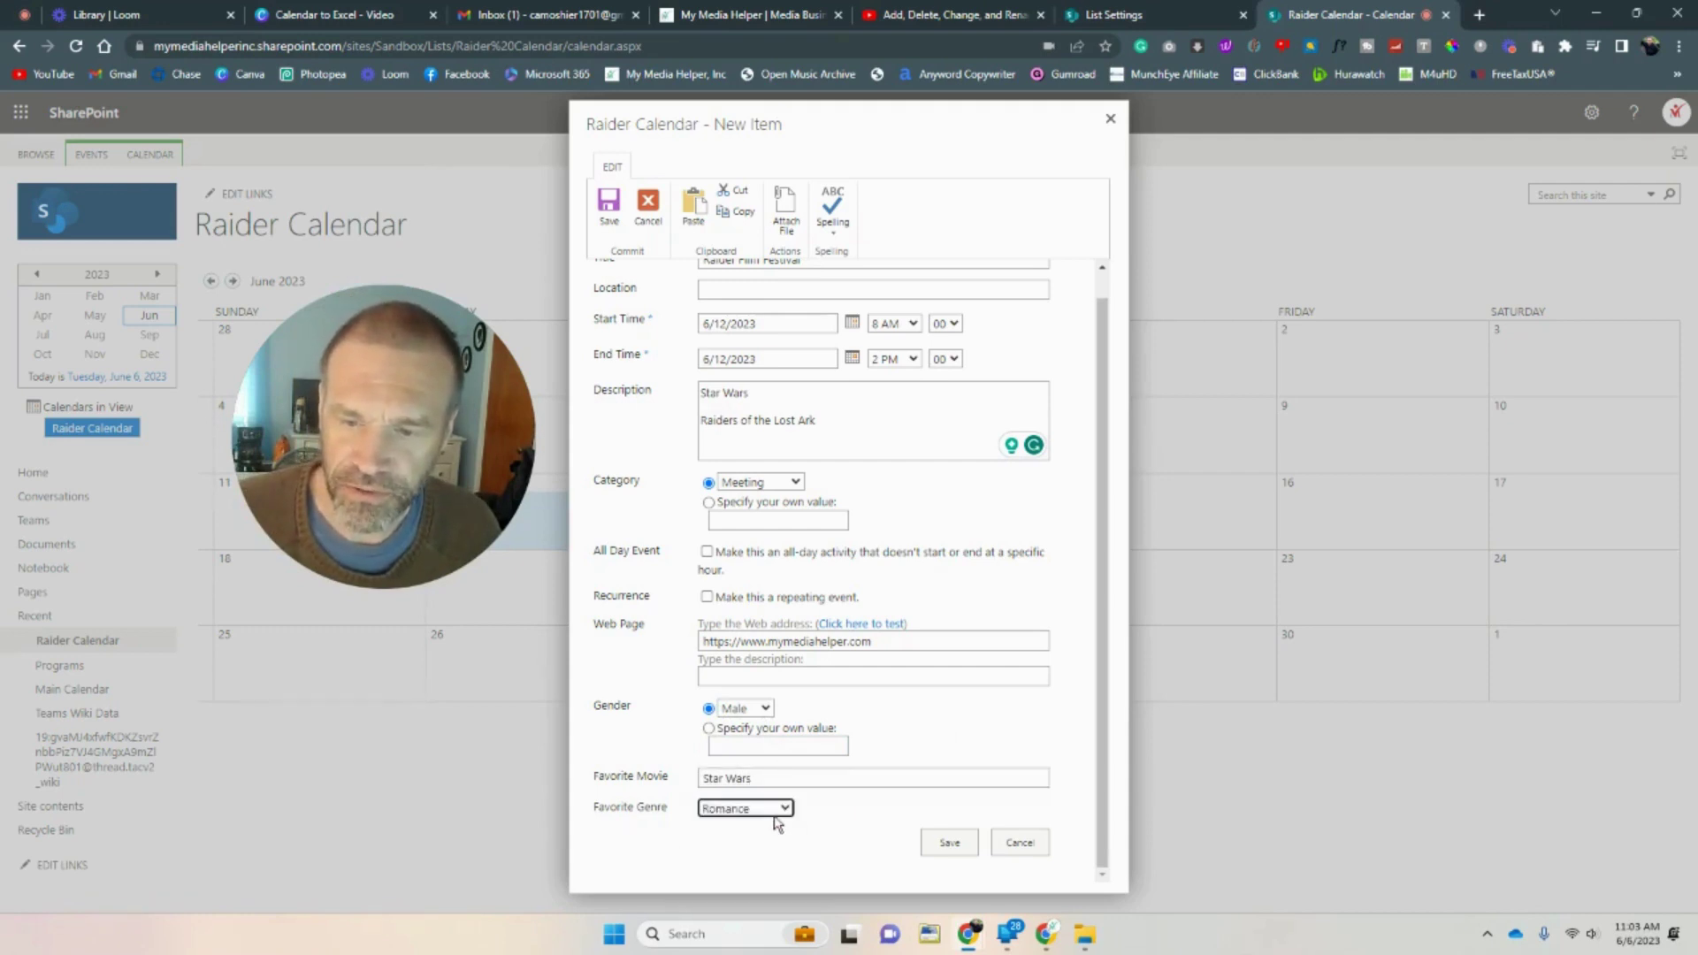
{"action": "left_click", "coordinate": [752, 808]}
{"action": "left_click", "coordinate": [766, 826]}
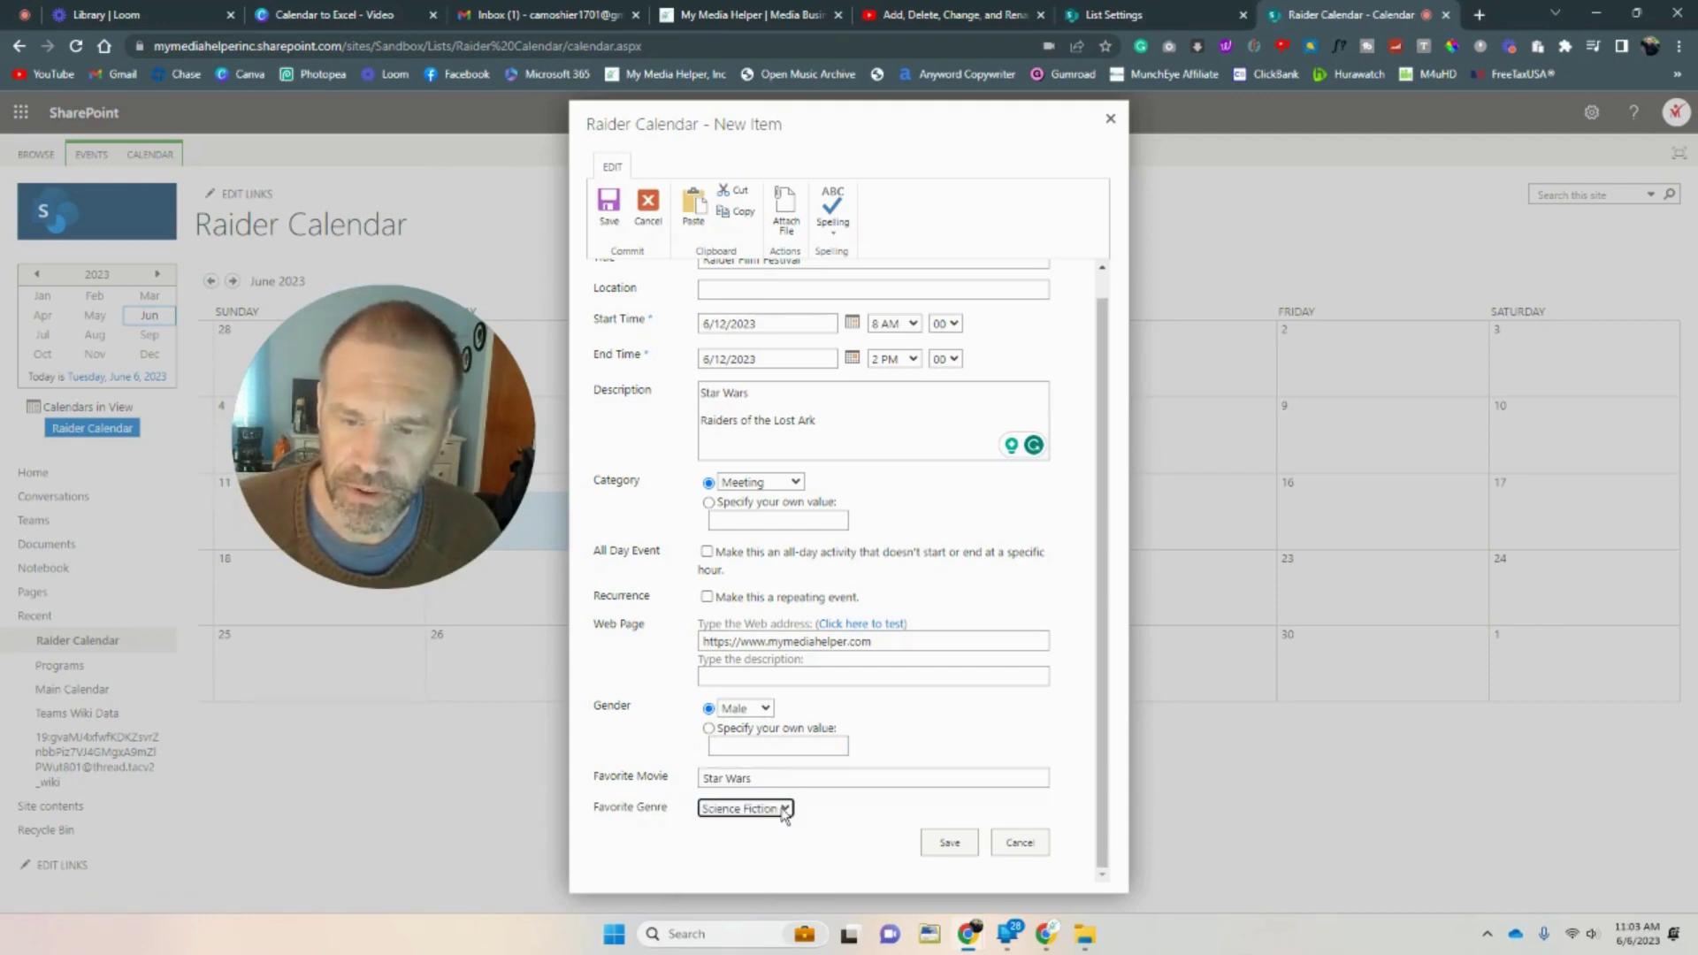
{"action": "left_click", "coordinate": [779, 808]}
{"action": "left_click", "coordinate": [763, 827]}
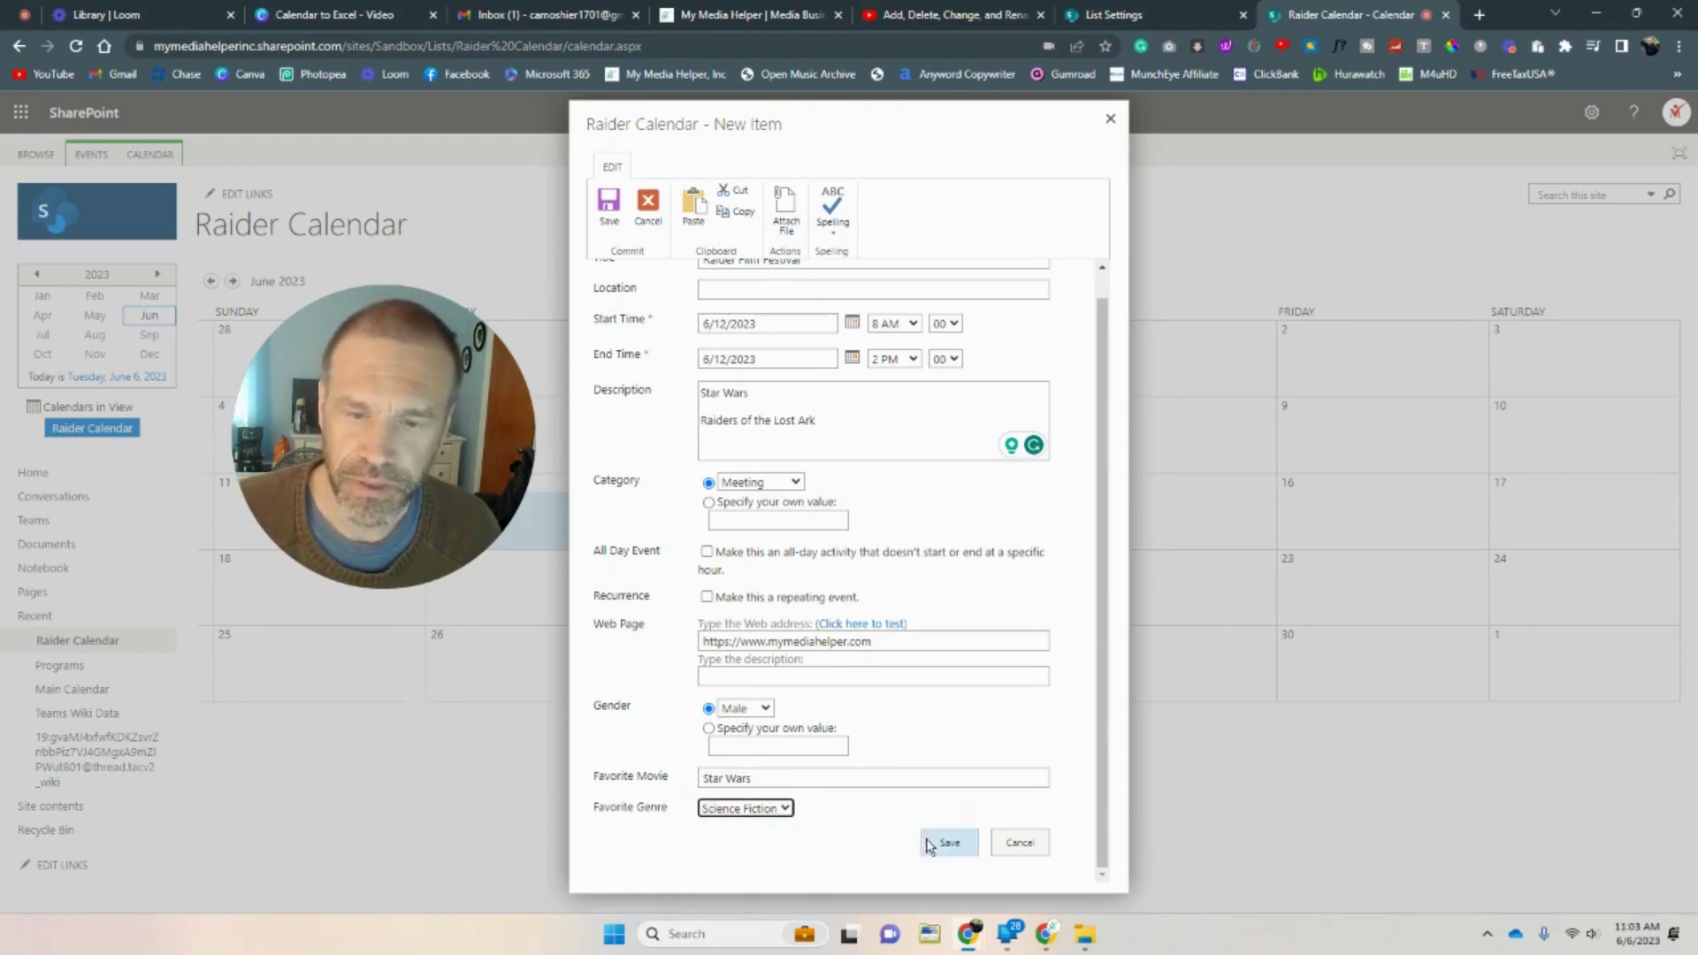
Try to save the new event, close its form and reload the Raider Calendar page.
{"action": "scroll", "coordinate": [921, 697], "scroll_direction": "up", "scroll_amount": 1}
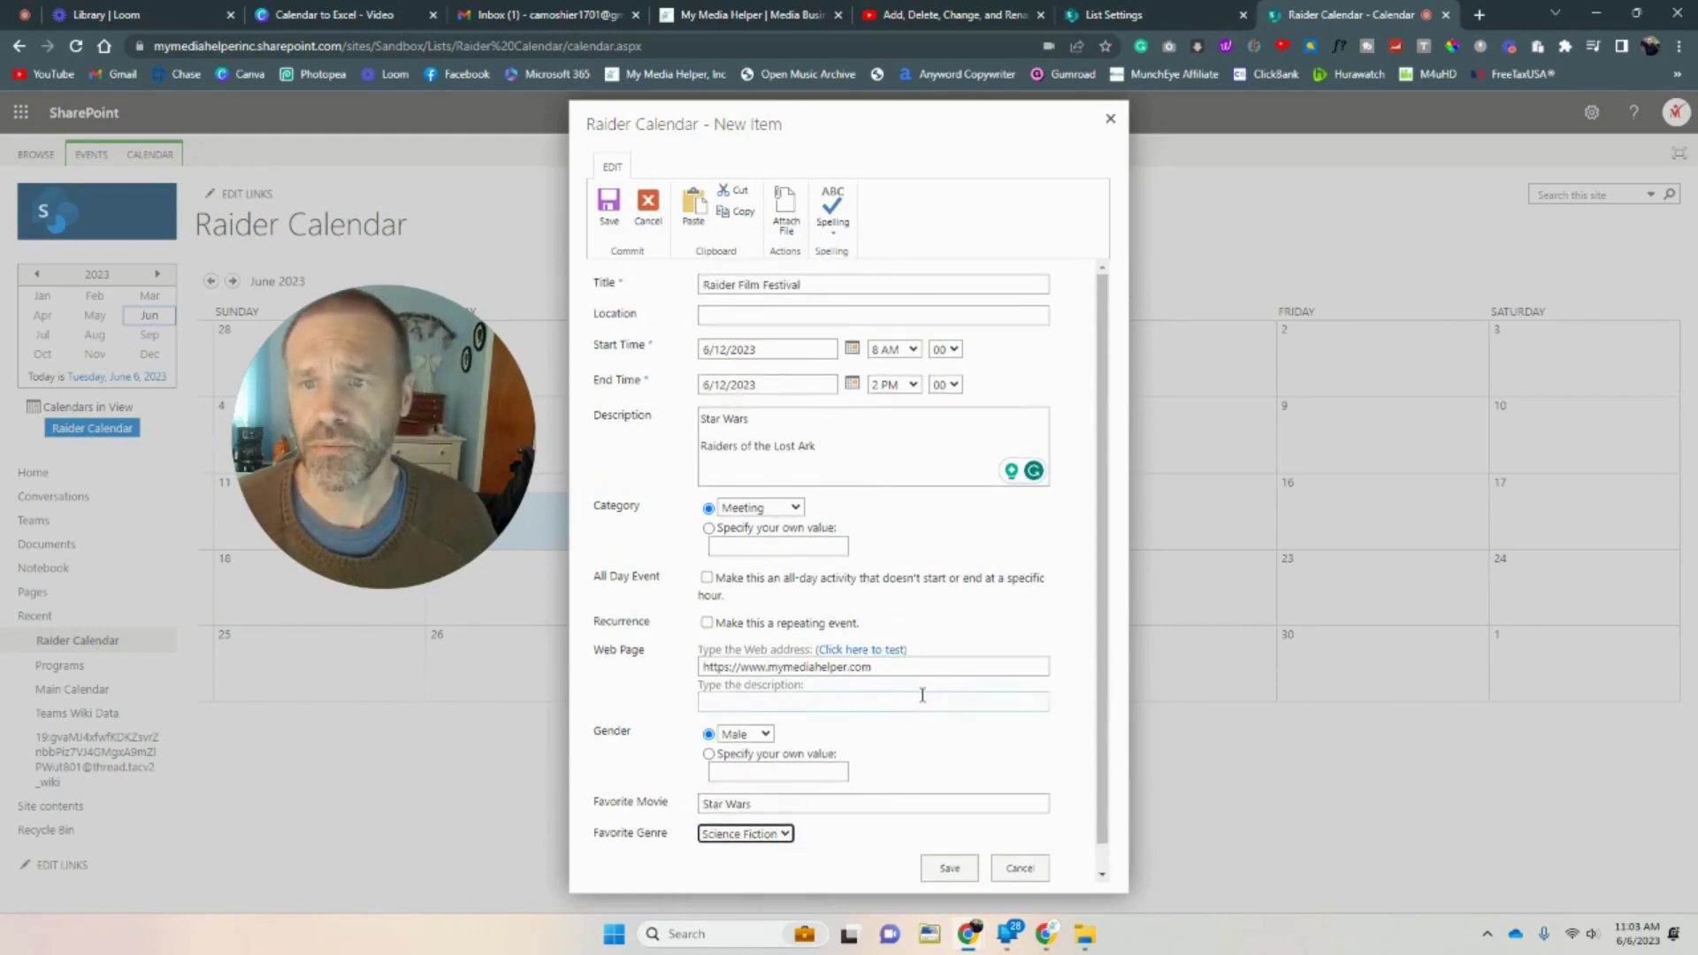
{"action": "scroll", "coordinate": [921, 697], "scroll_direction": "down", "scroll_amount": 1}
{"action": "left_click", "coordinate": [952, 845]}
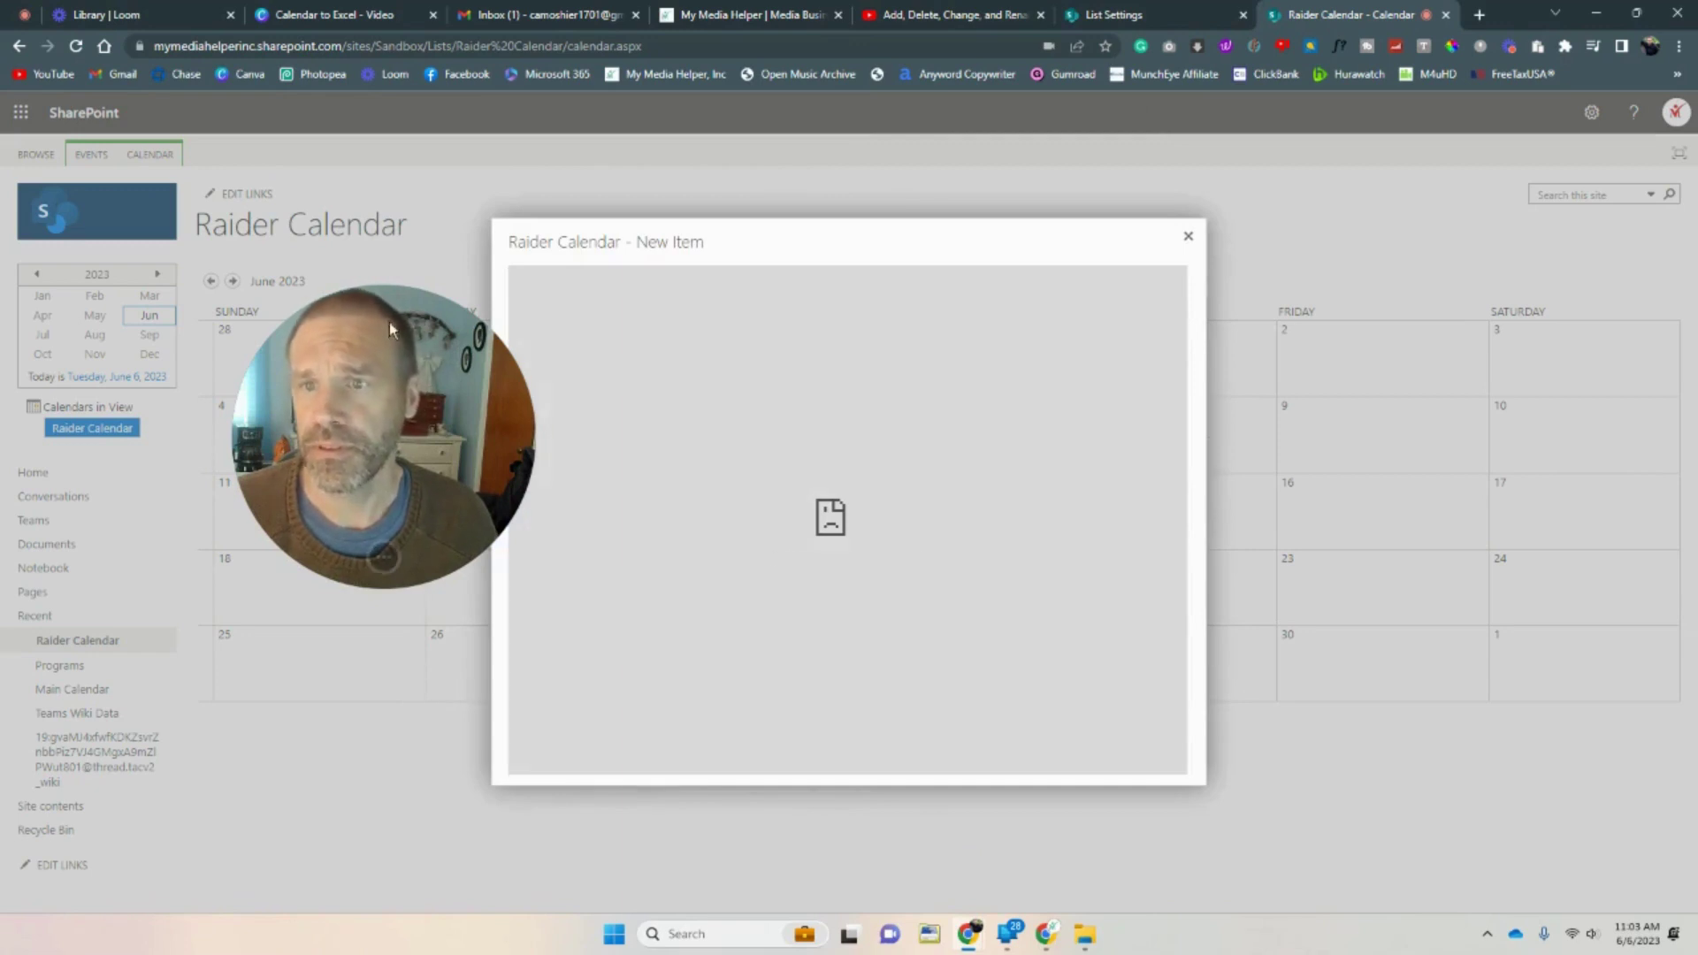
{"action": "left_click_drag", "start_coordinate": [418, 432], "coordinate": [361, 453]}
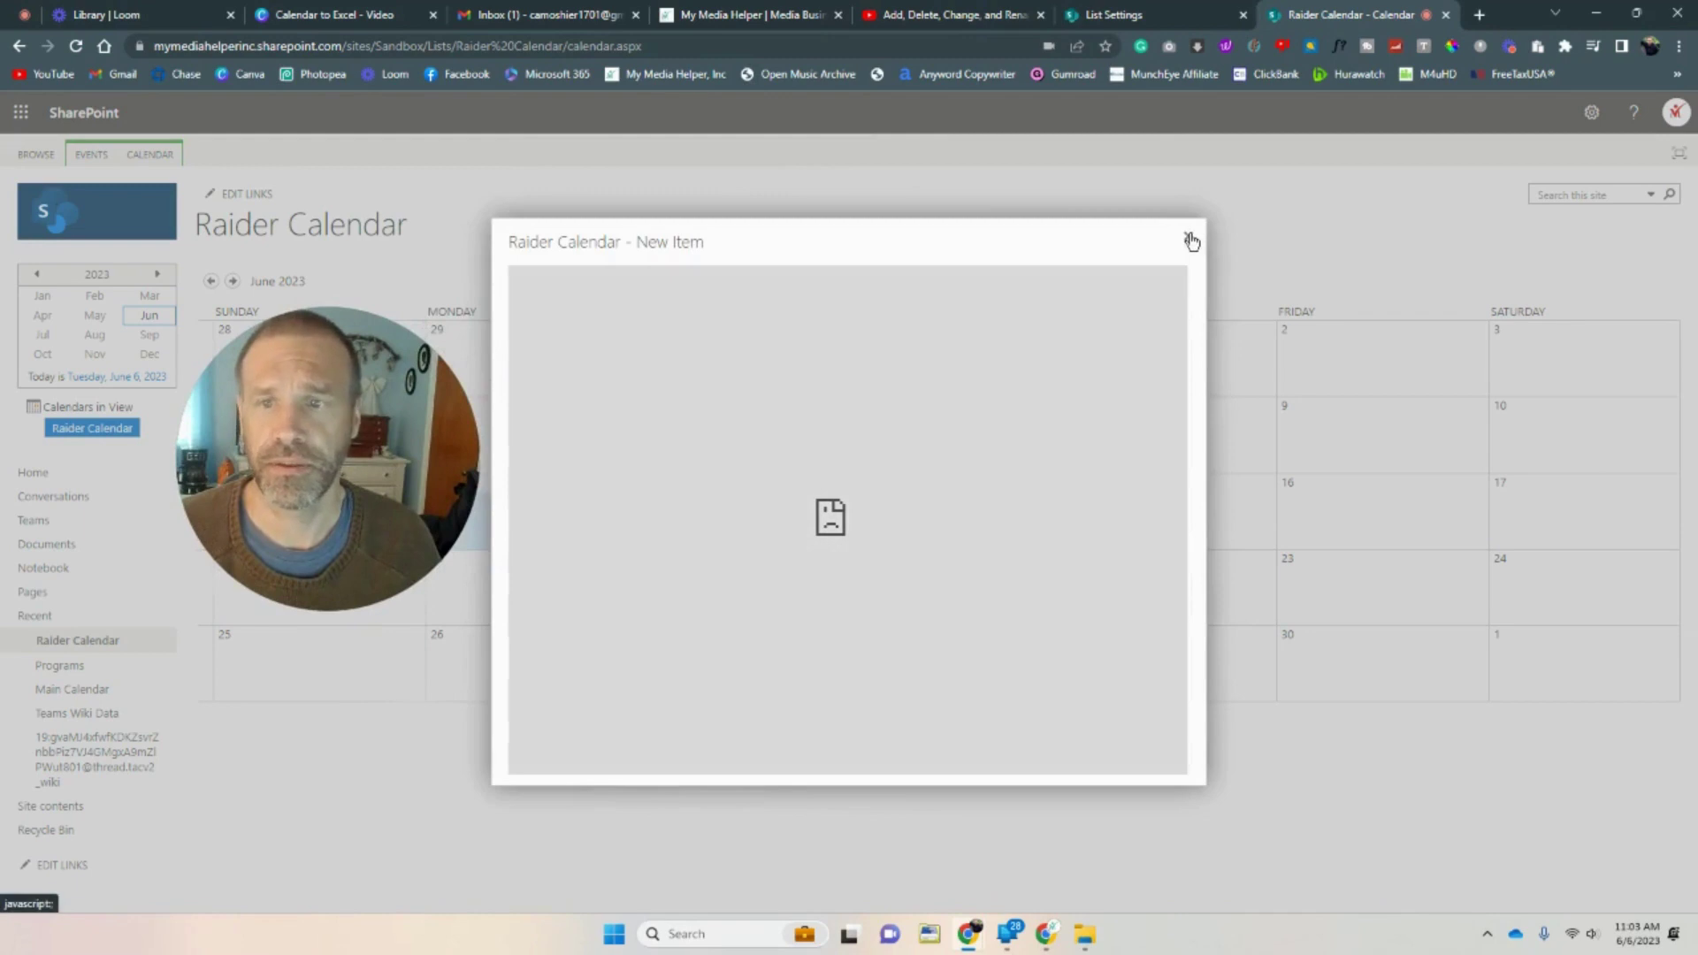
{"action": "left_click", "coordinate": [1190, 242]}
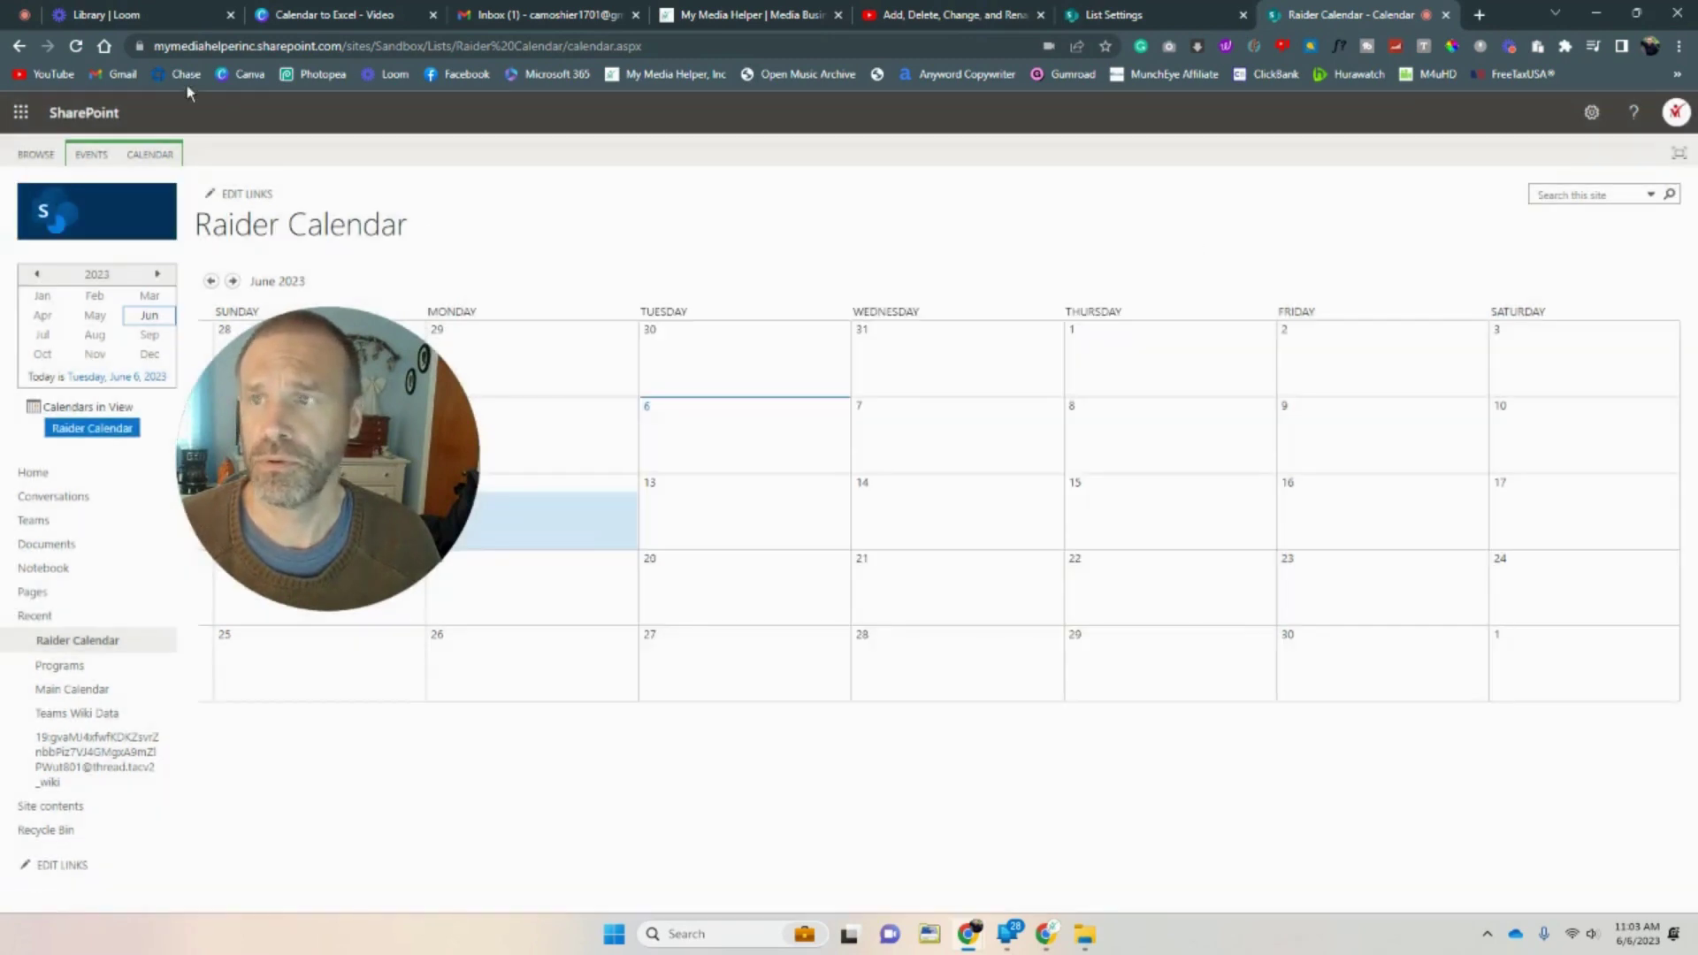
{"action": "left_click", "coordinate": [74, 45]}
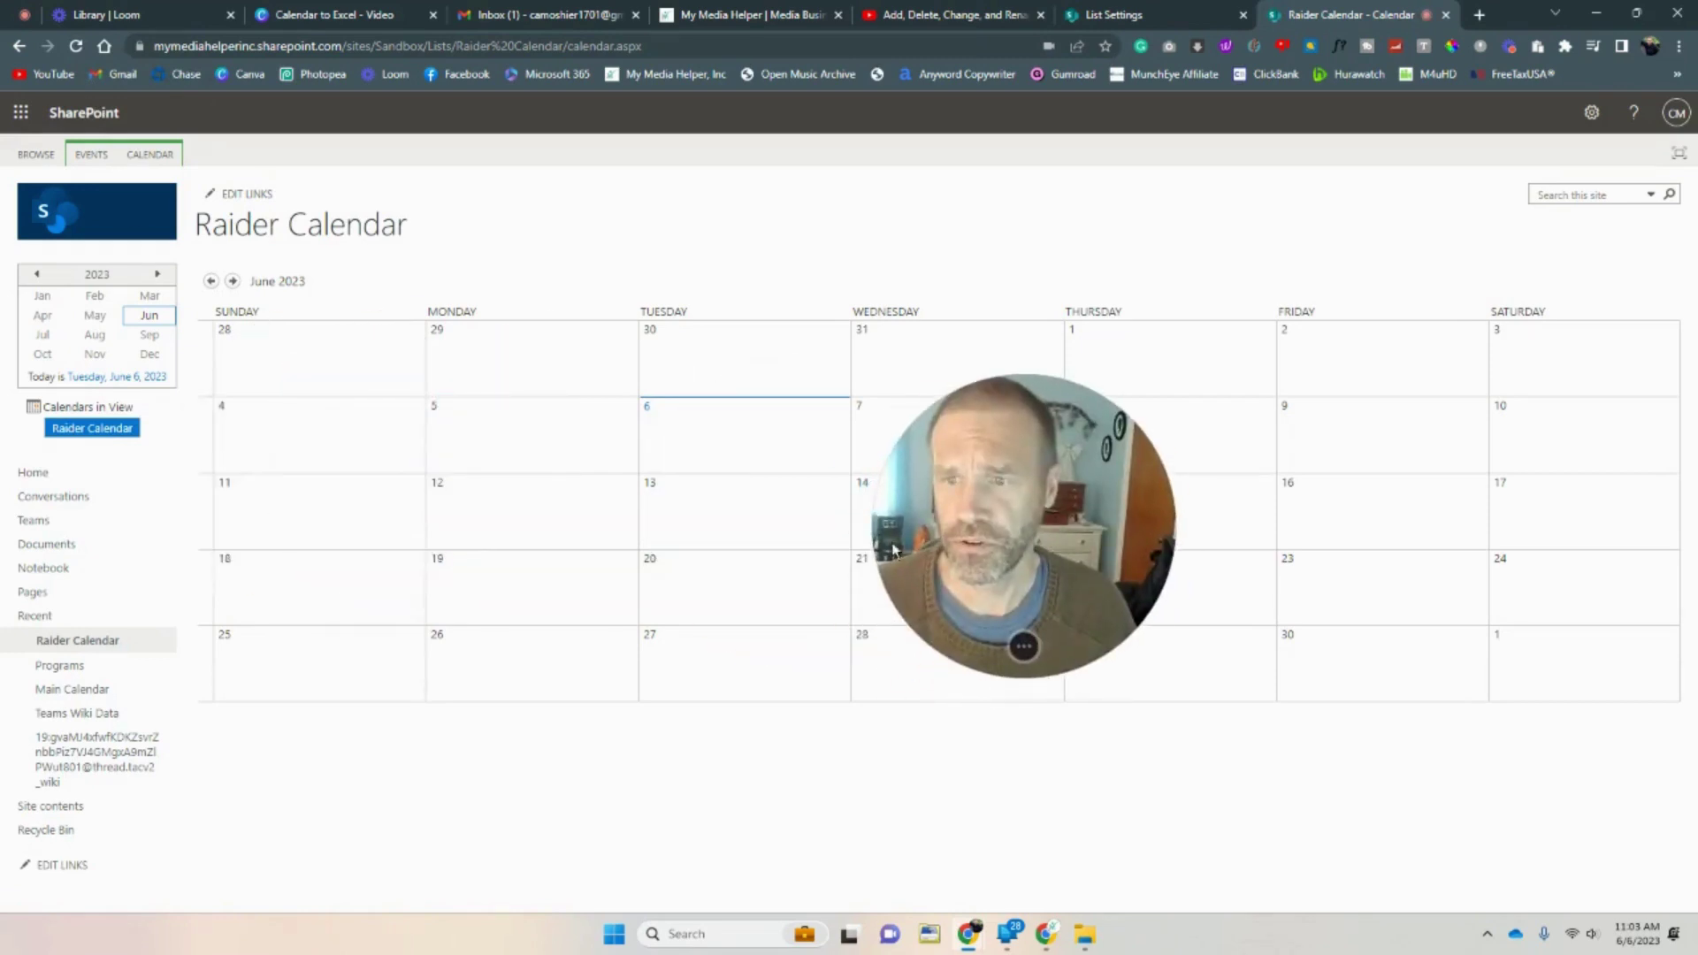
Create a calendar event on June 12, 2023 titled Raider Film Festival and set its end time to 2 PM.
{"action": "left_click", "coordinate": [616, 553]}
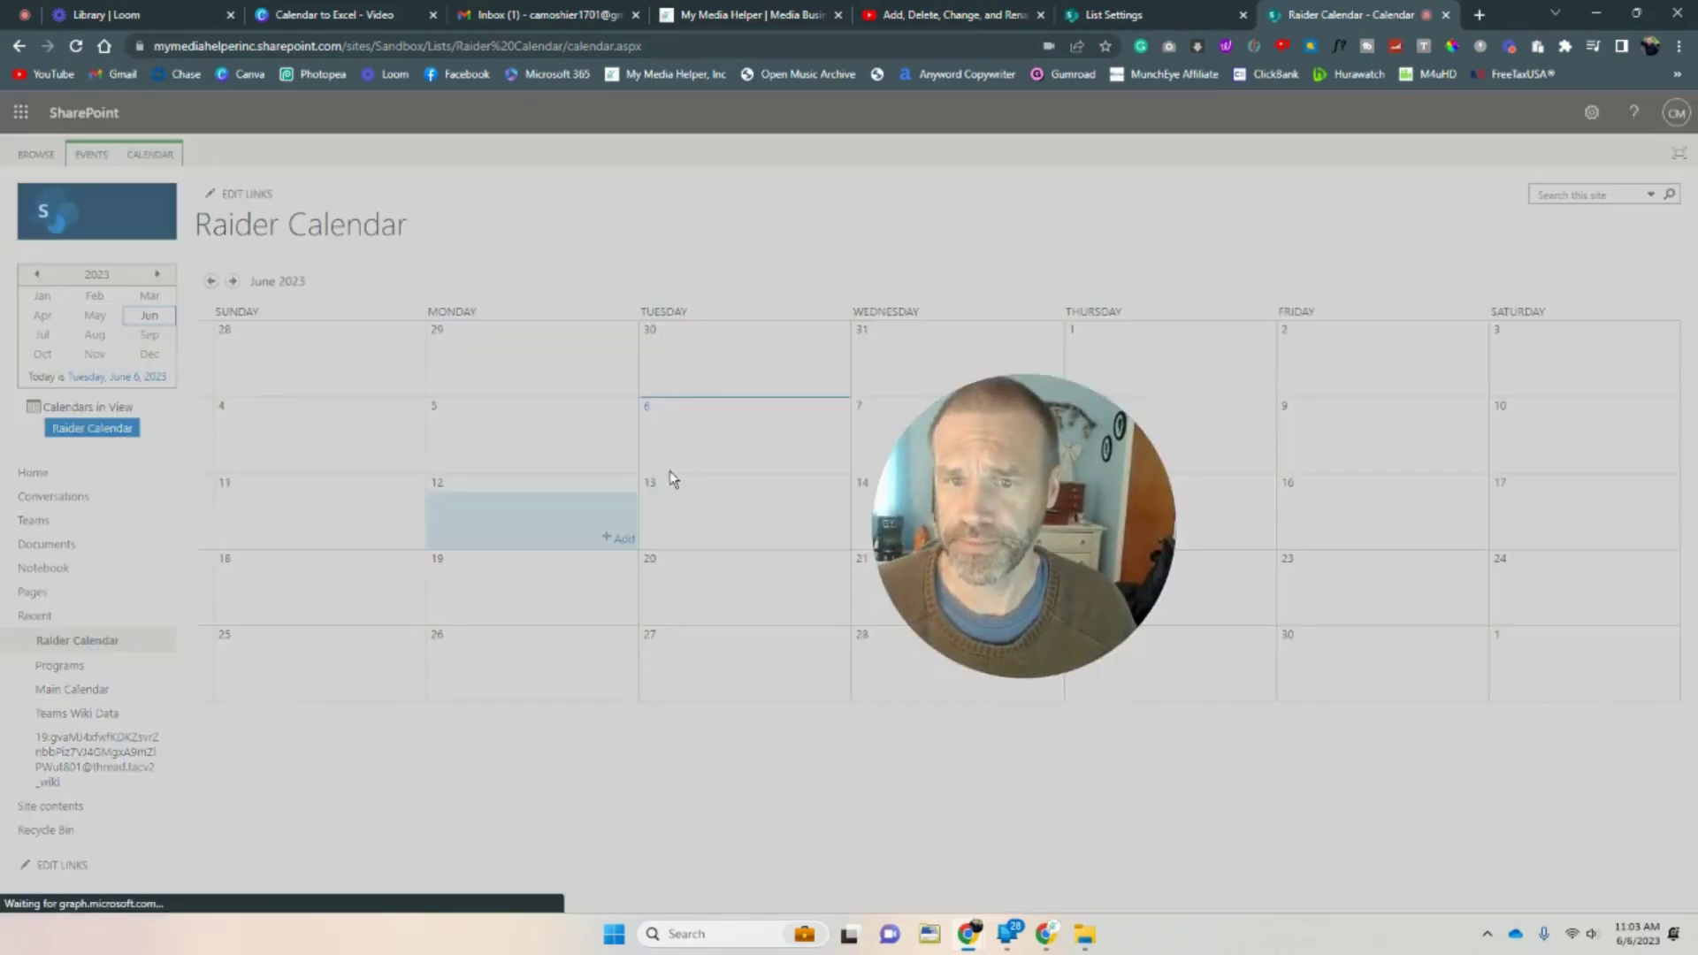
{"action": "left_click", "coordinate": [796, 284]}
{"action": "left_click_drag", "start_coordinate": [1026, 531], "coordinate": [589, 380]}
{"action": "left_click", "coordinate": [758, 284]}
{"action": "left_click", "coordinate": [805, 322]}
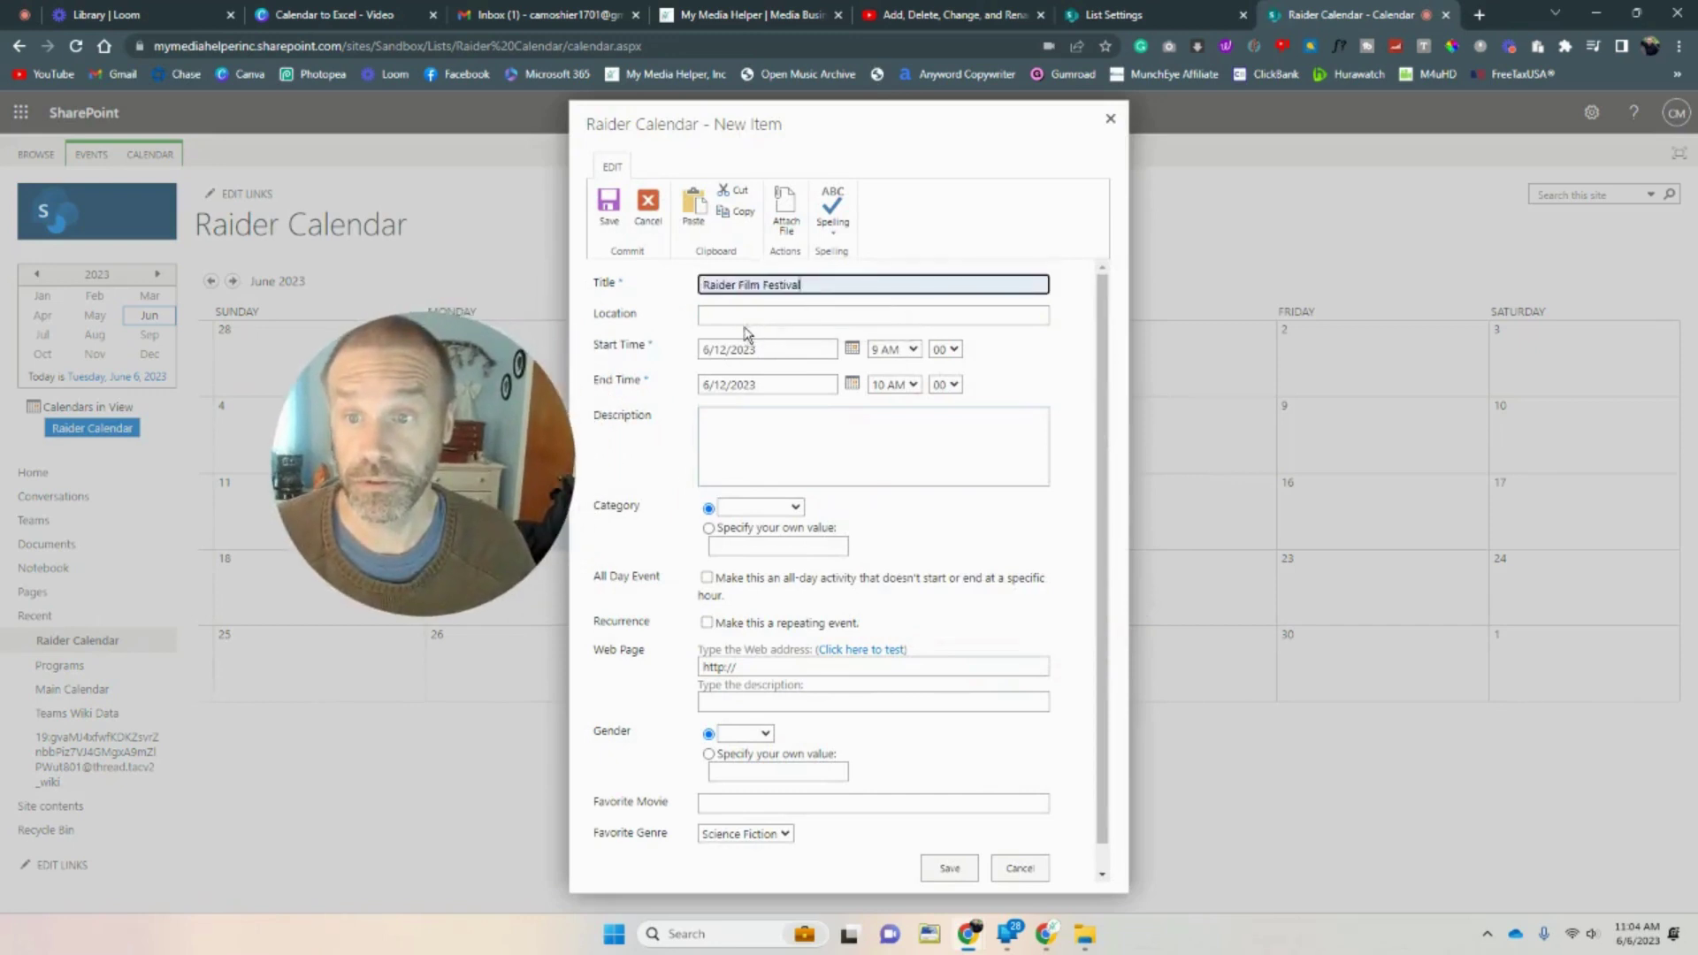
{"action": "left_click", "coordinate": [893, 383]}
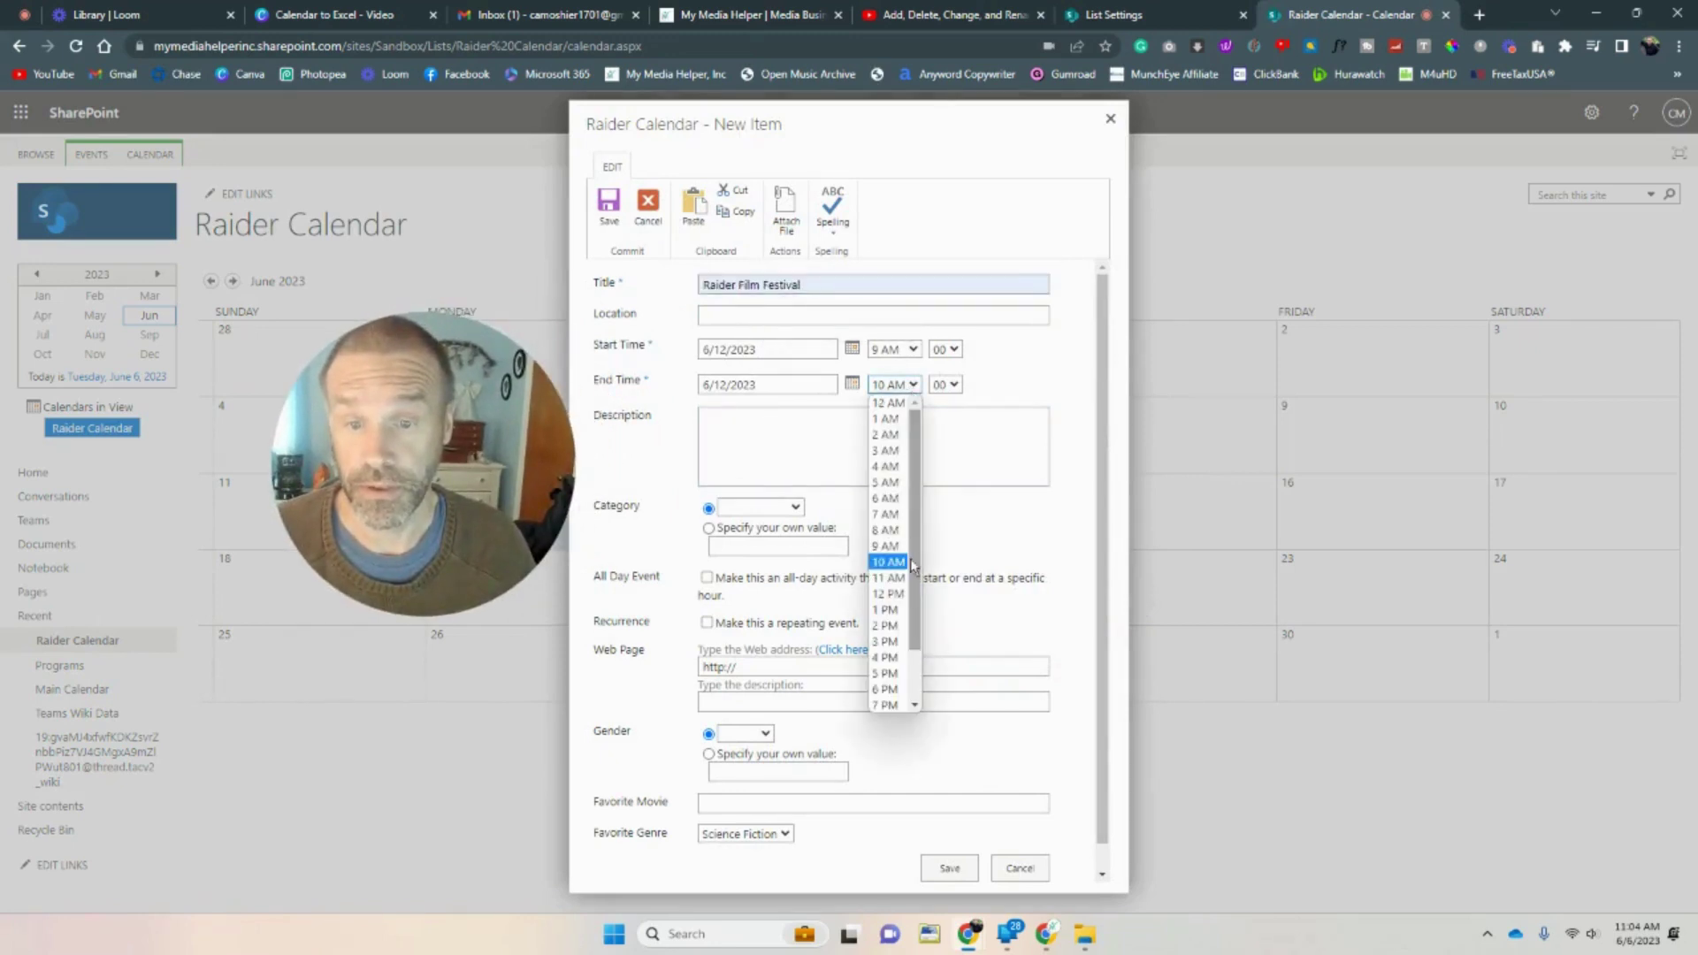
{"action": "left_click", "coordinate": [902, 629]}
Enter "Star Wars and Raiders of the Lost Ark" as the event's description and set its category to Meeting.
{"action": "left_click", "coordinate": [752, 432]}
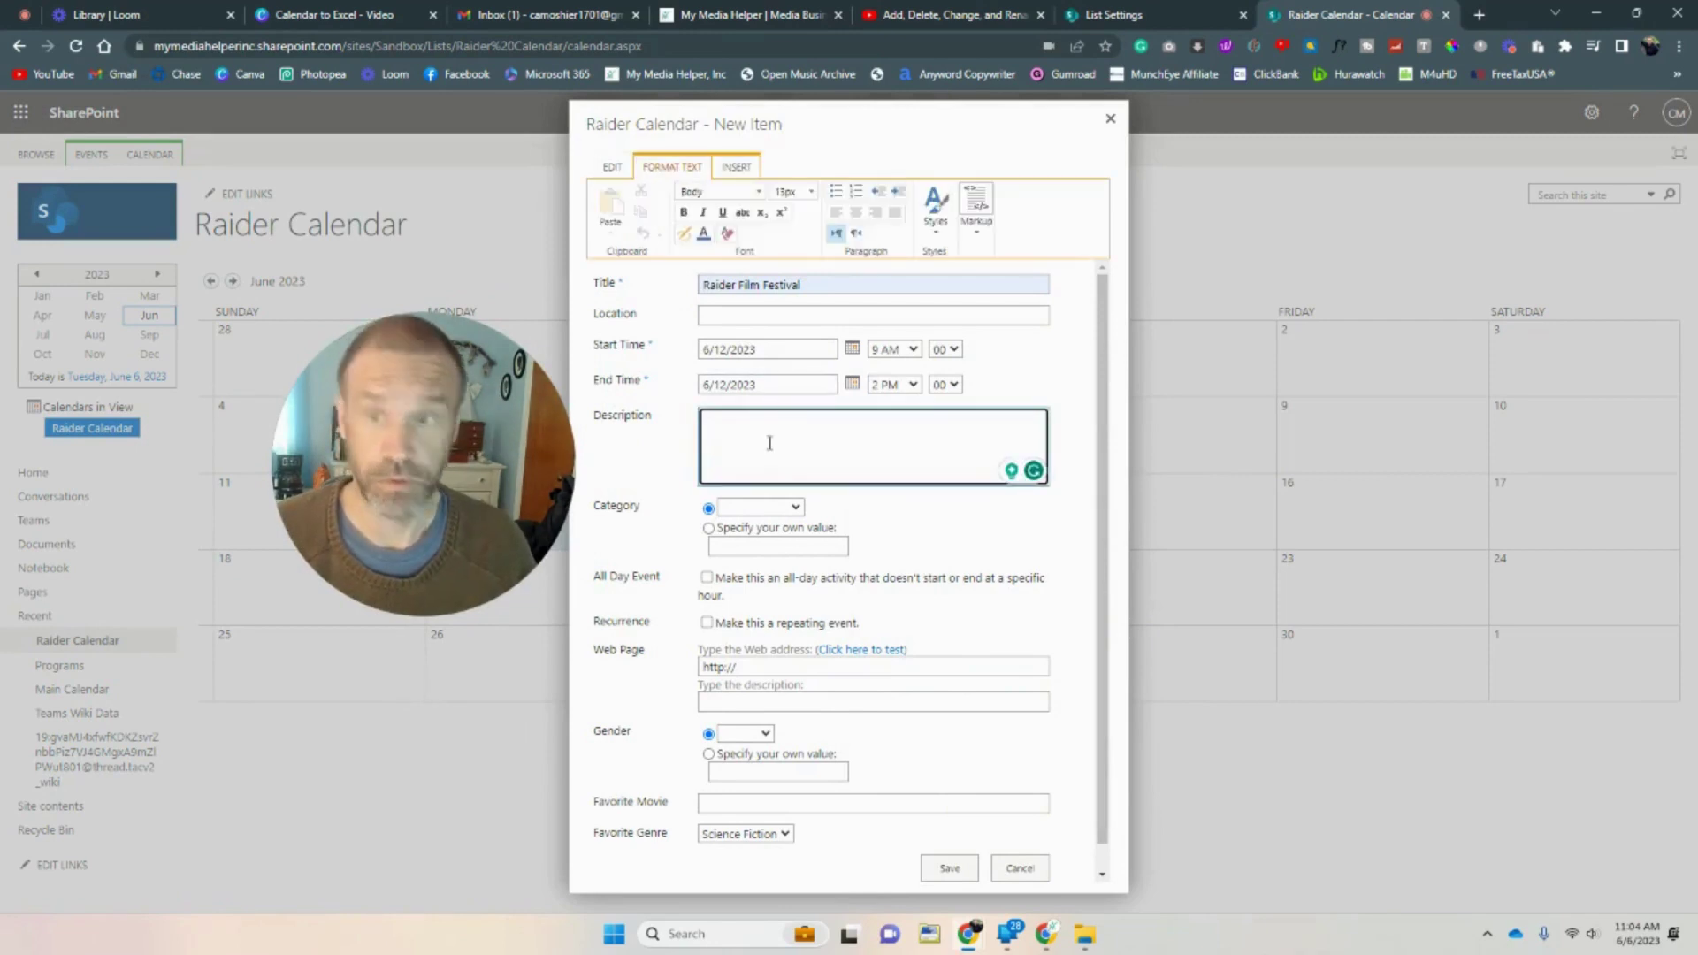
{"action": "type", "text": "Star Wa"}
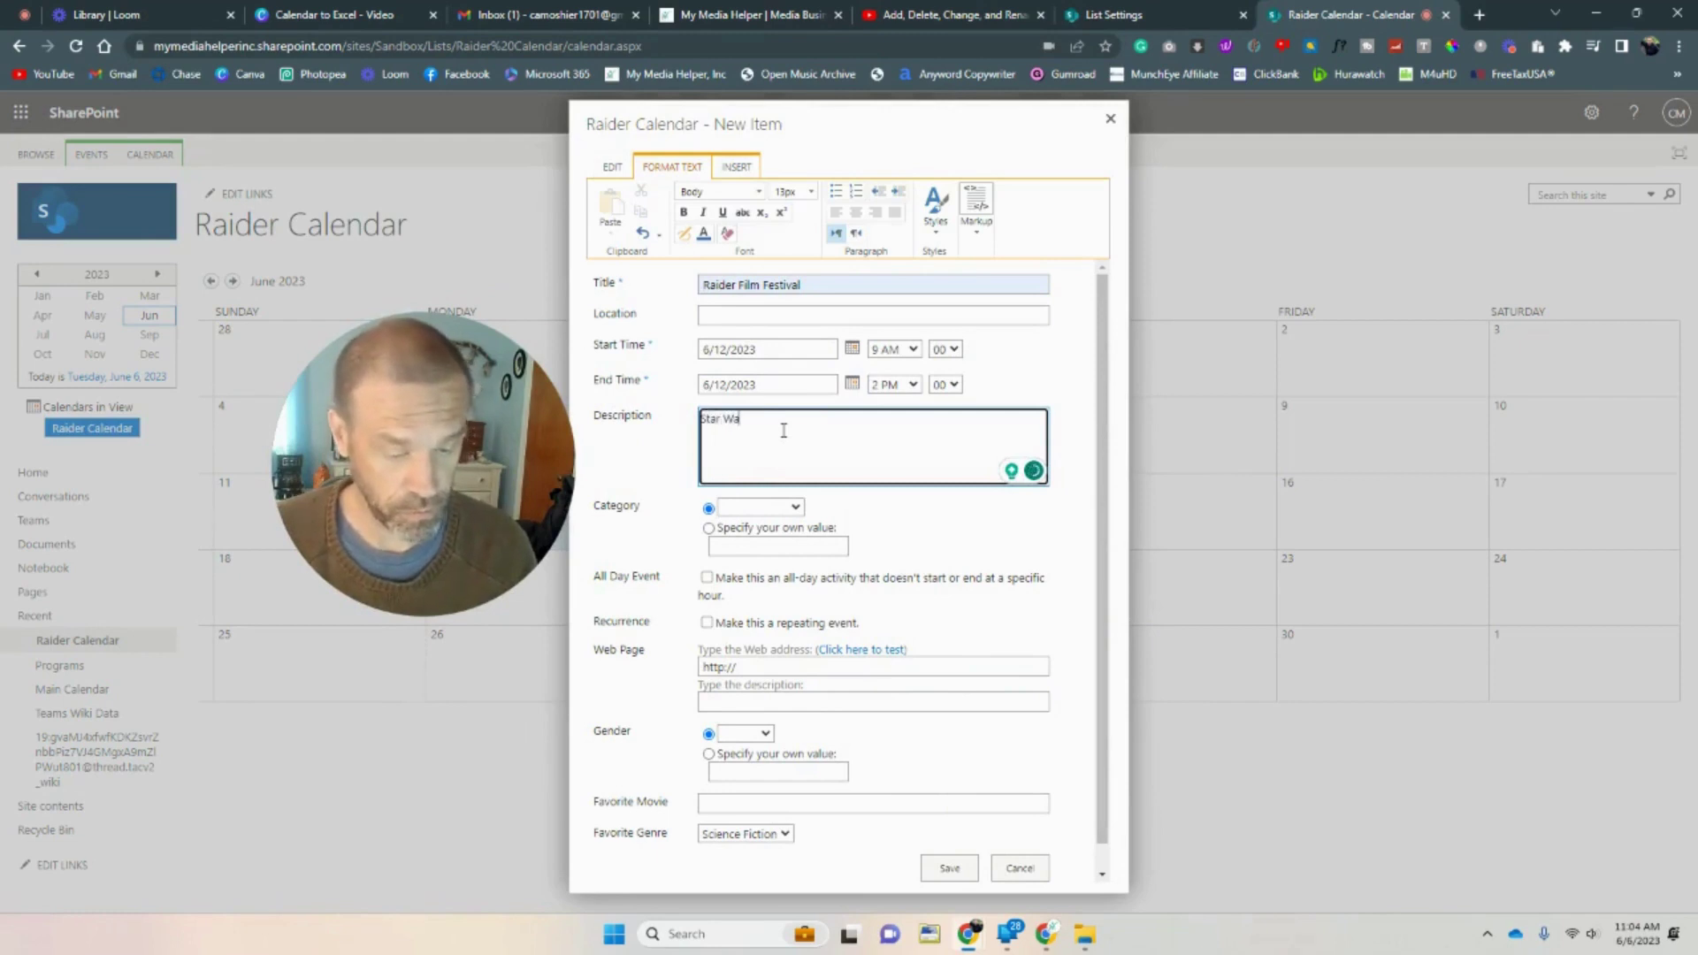
{"action": "type", "text": "rs and Raide"}
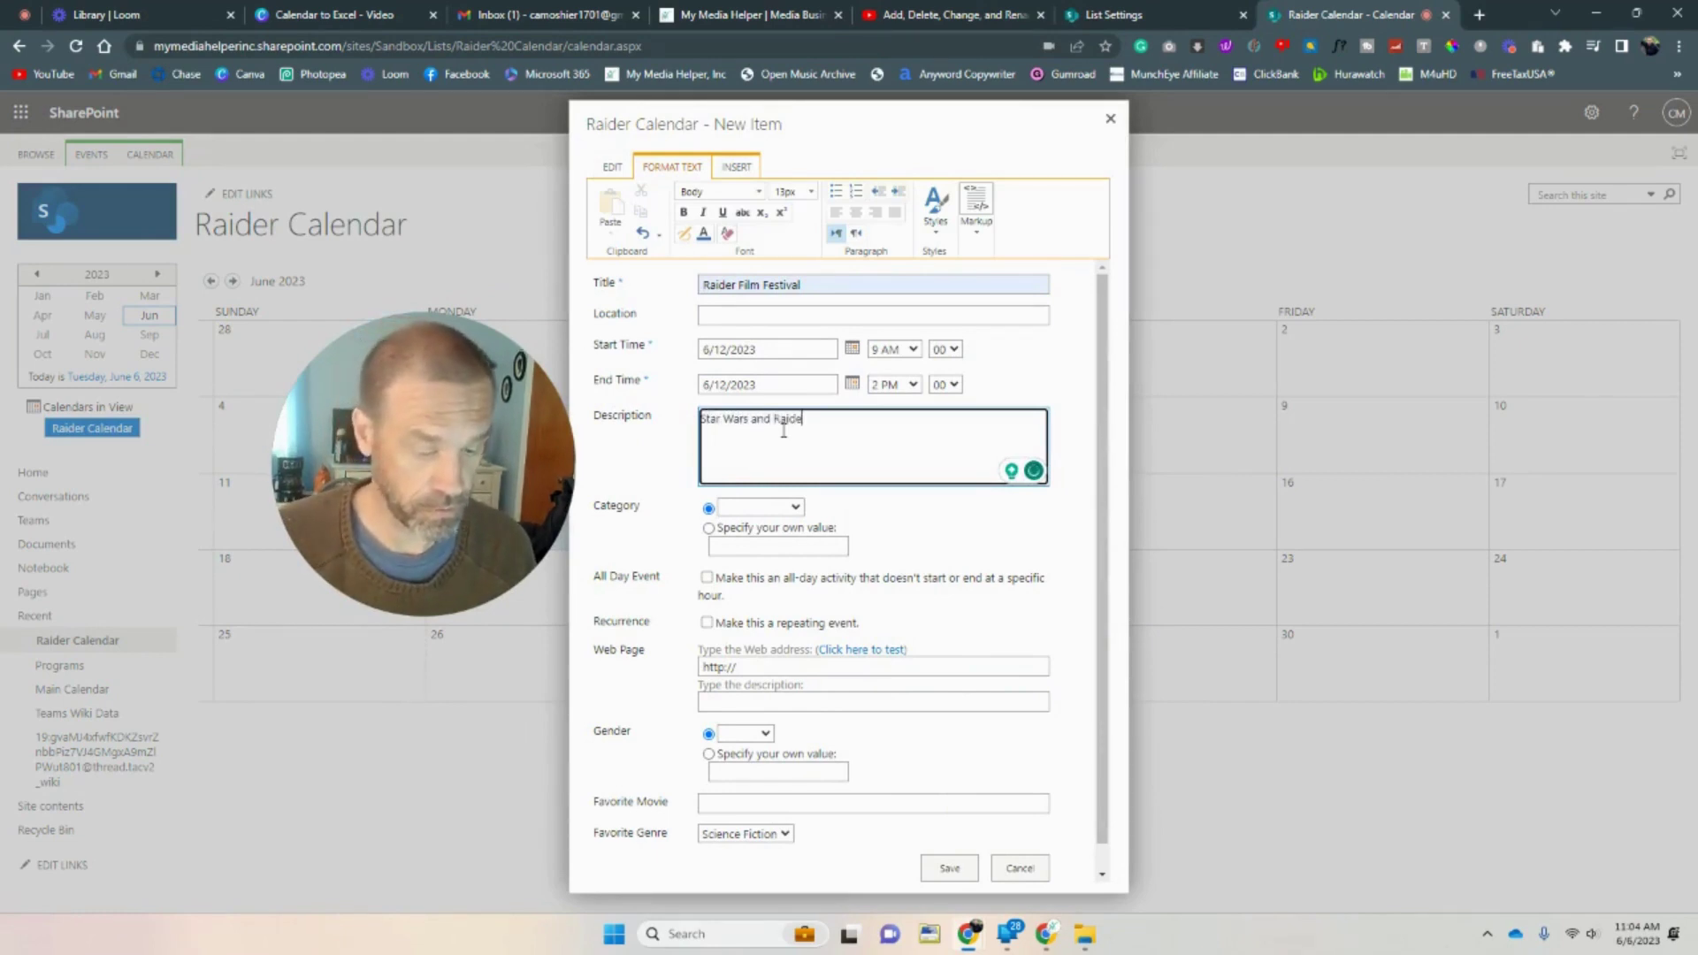
{"action": "type", "text": "rs of the Los"}
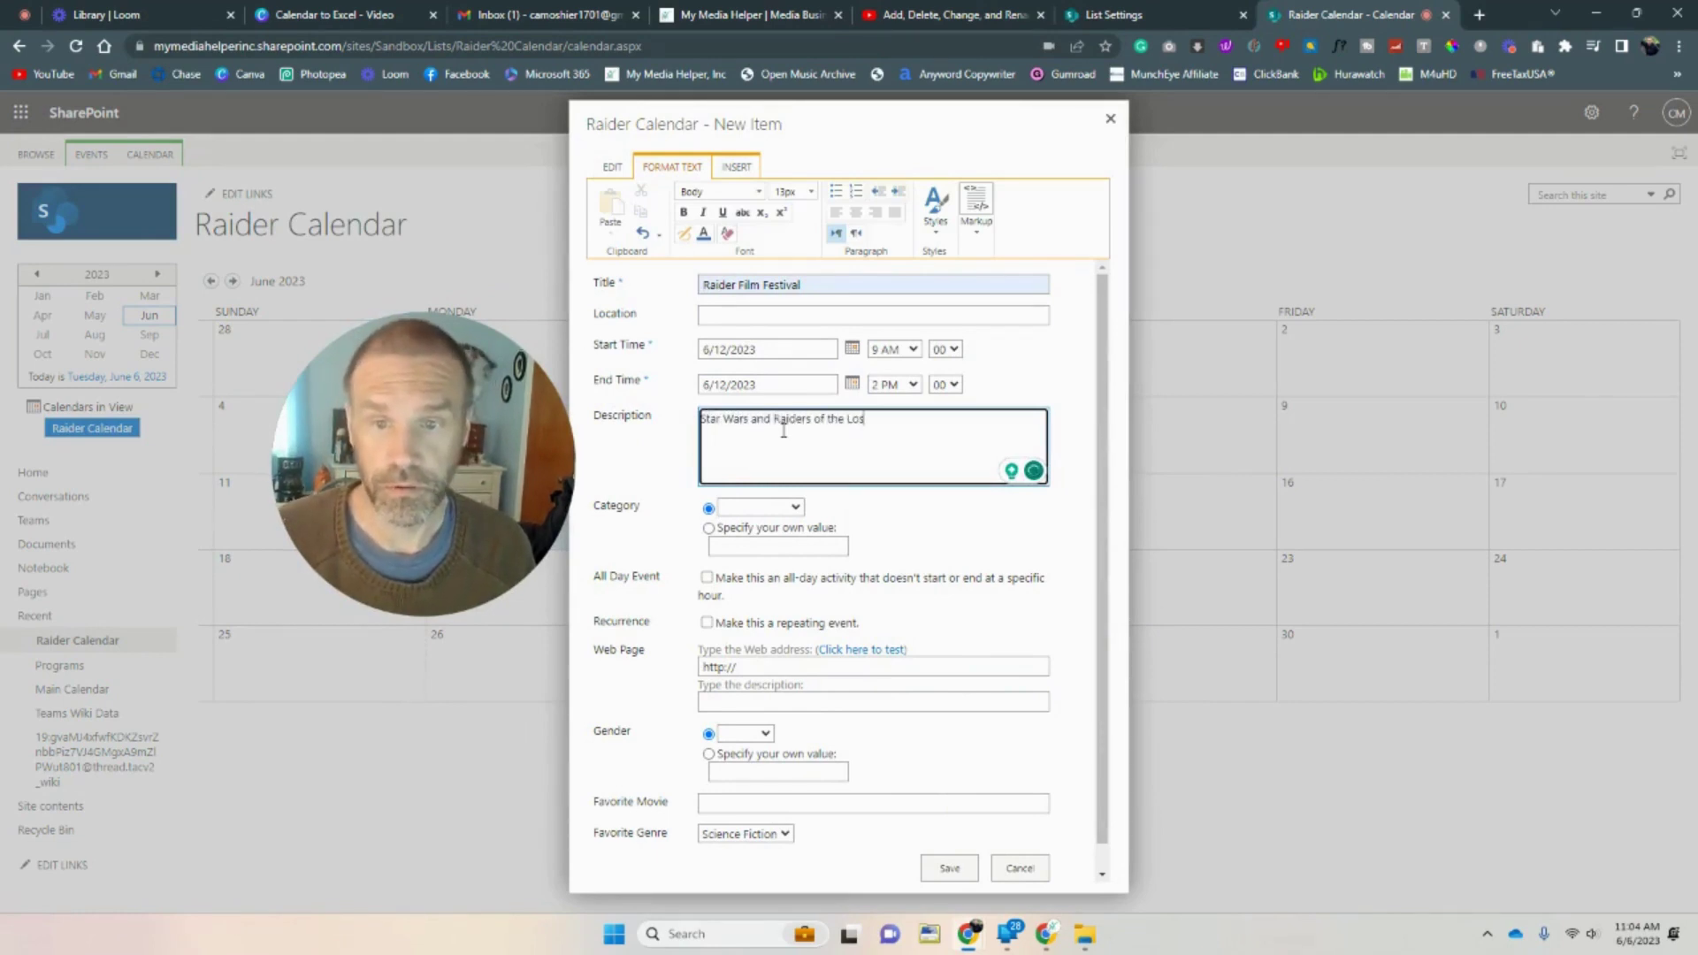
{"action": "type", "text": "t Ark"}
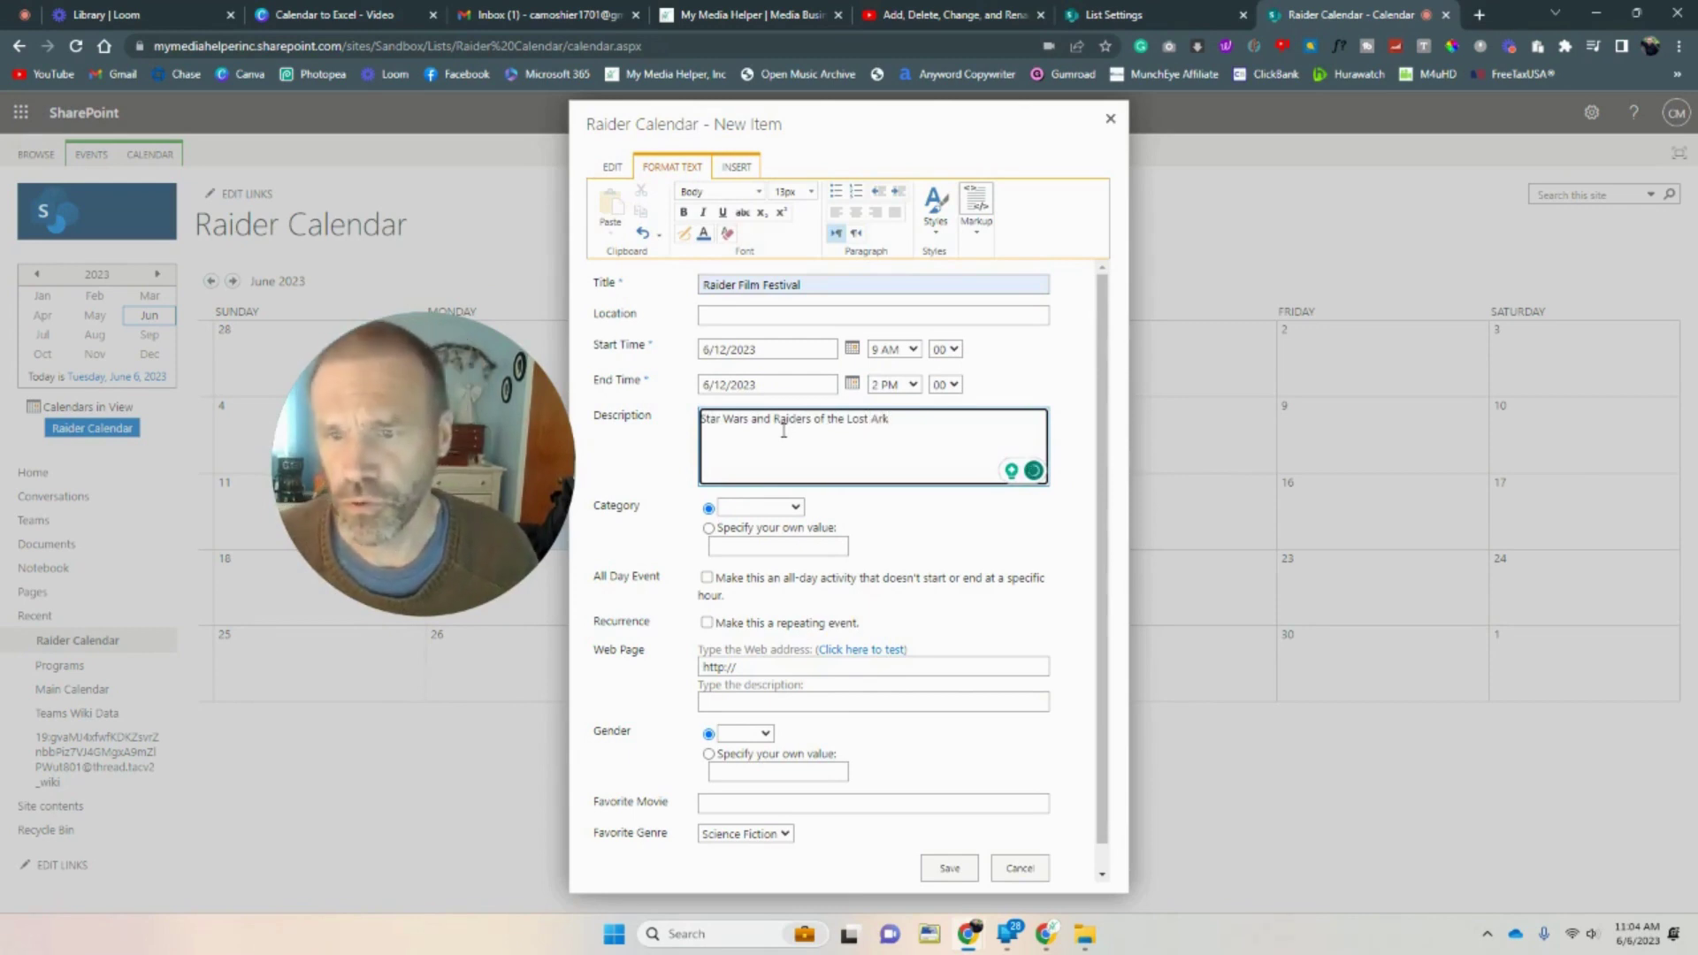
{"action": "left_click", "coordinate": [794, 511]}
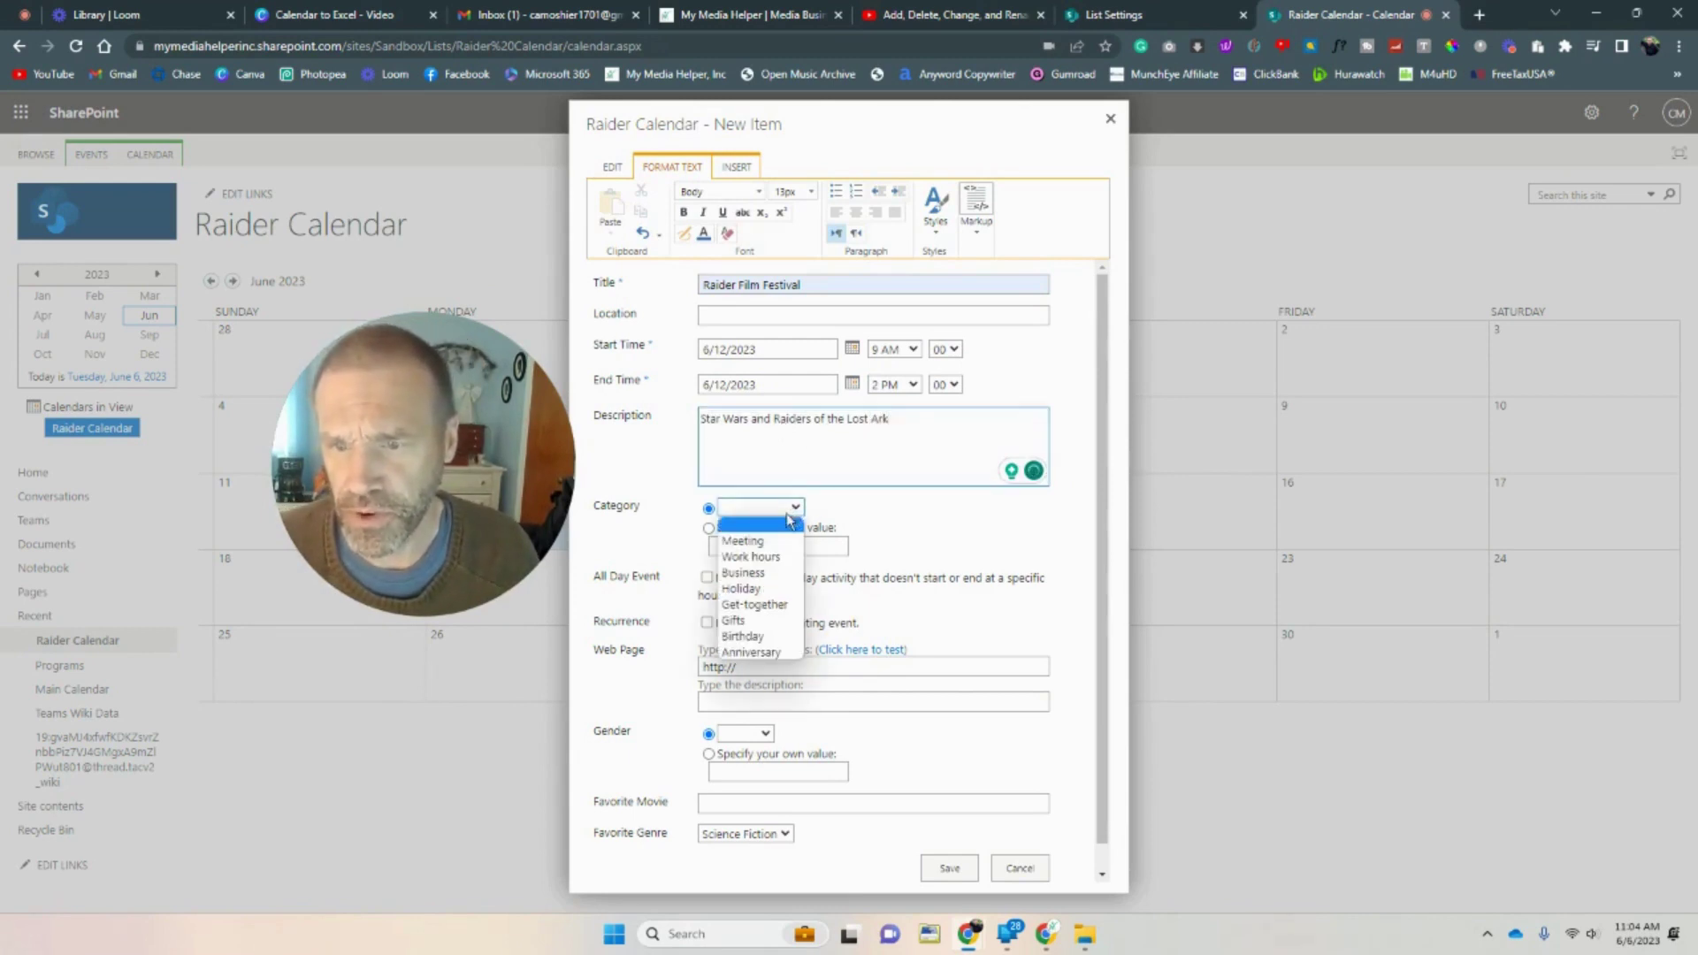
{"action": "left_click", "coordinate": [761, 556]}
{"action": "left_click", "coordinate": [722, 667]}
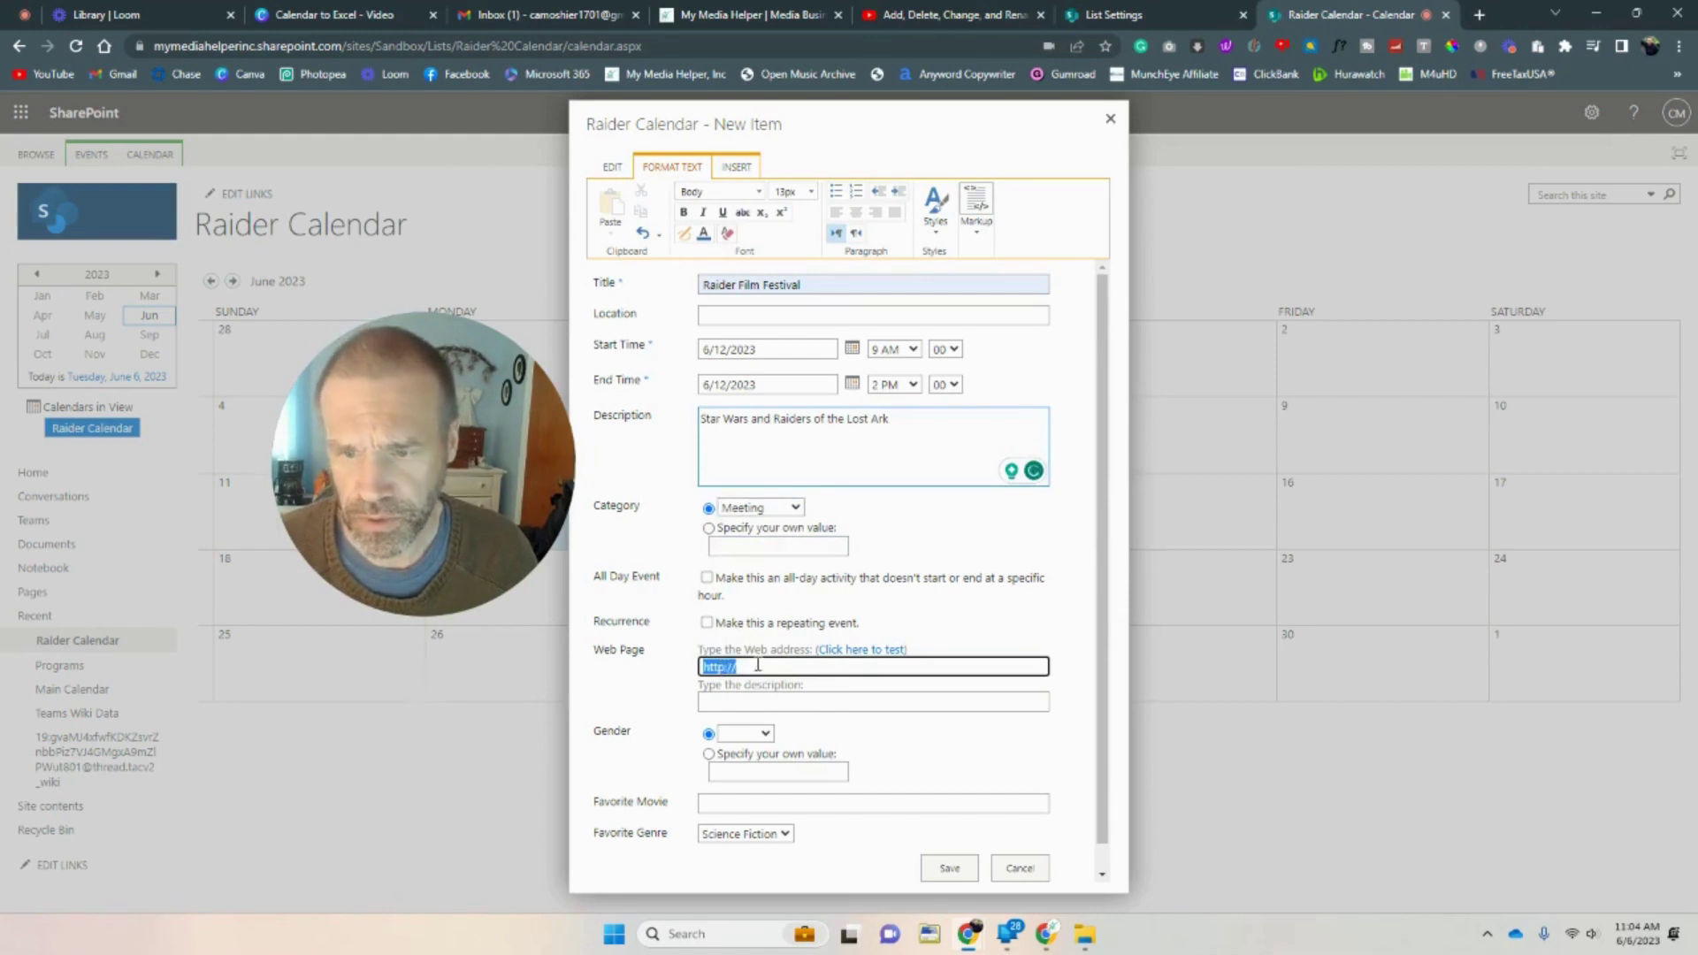
{"action": "left_click", "coordinate": [721, 667]}
{"action": "type", "text": "s"}
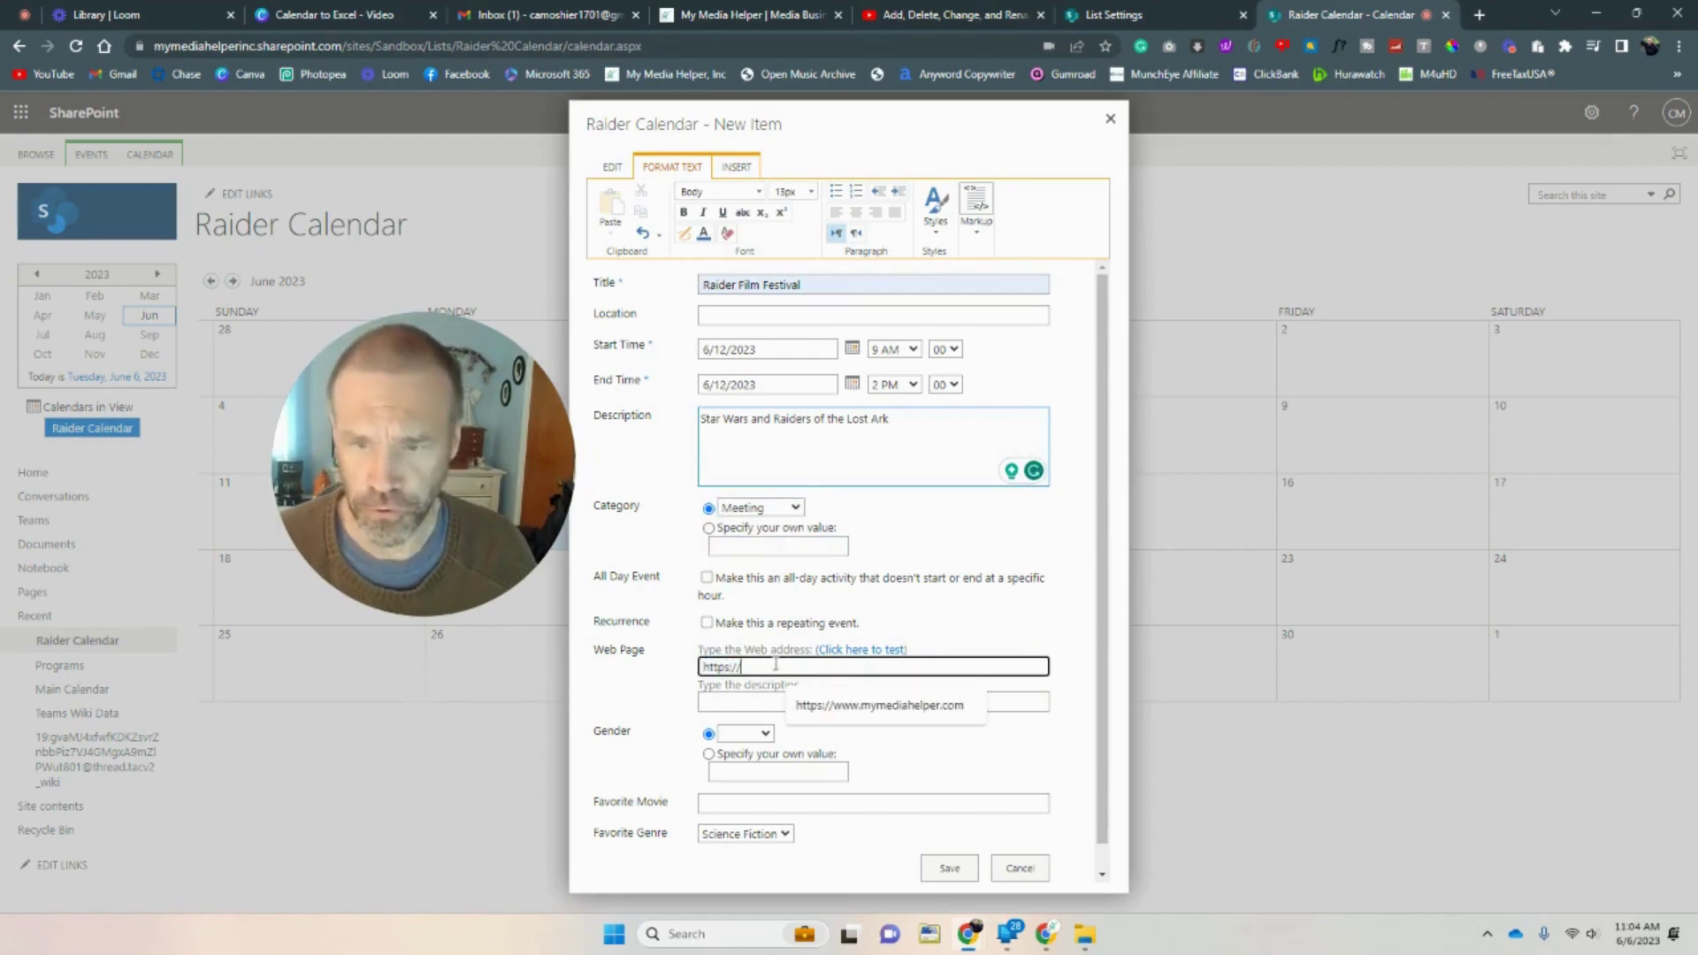
{"action": "left_click", "coordinate": [855, 705]}
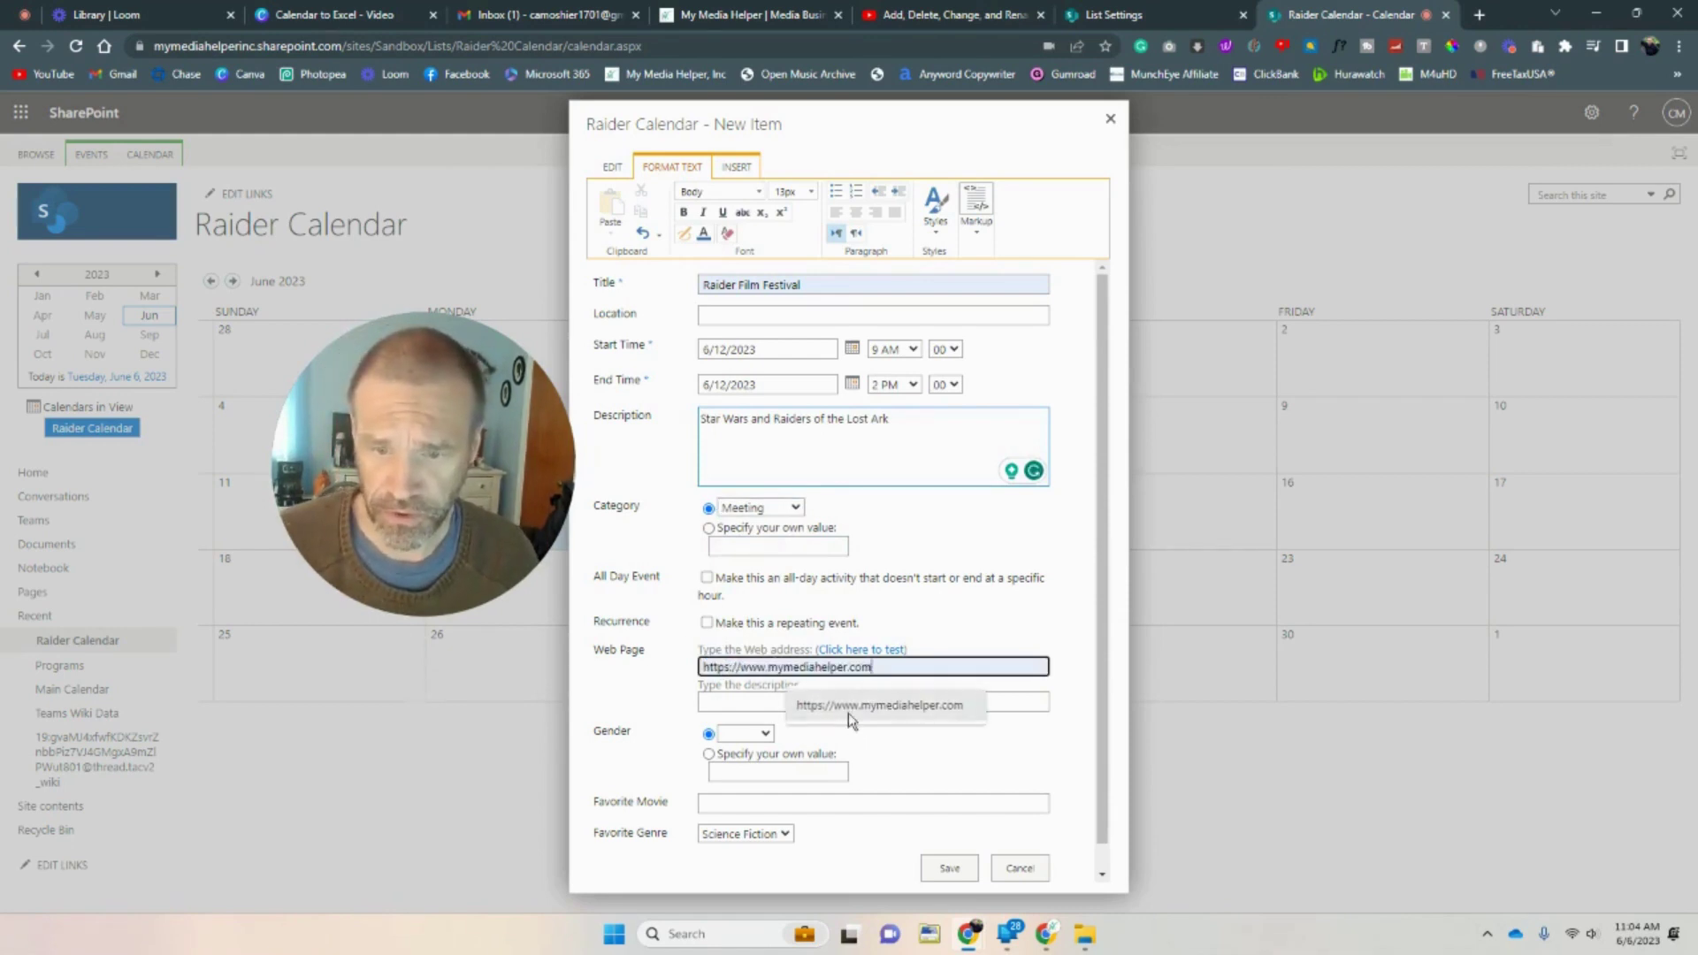
{"action": "scroll", "coordinate": [853, 704], "scroll_direction": "down", "scroll_amount": 1}
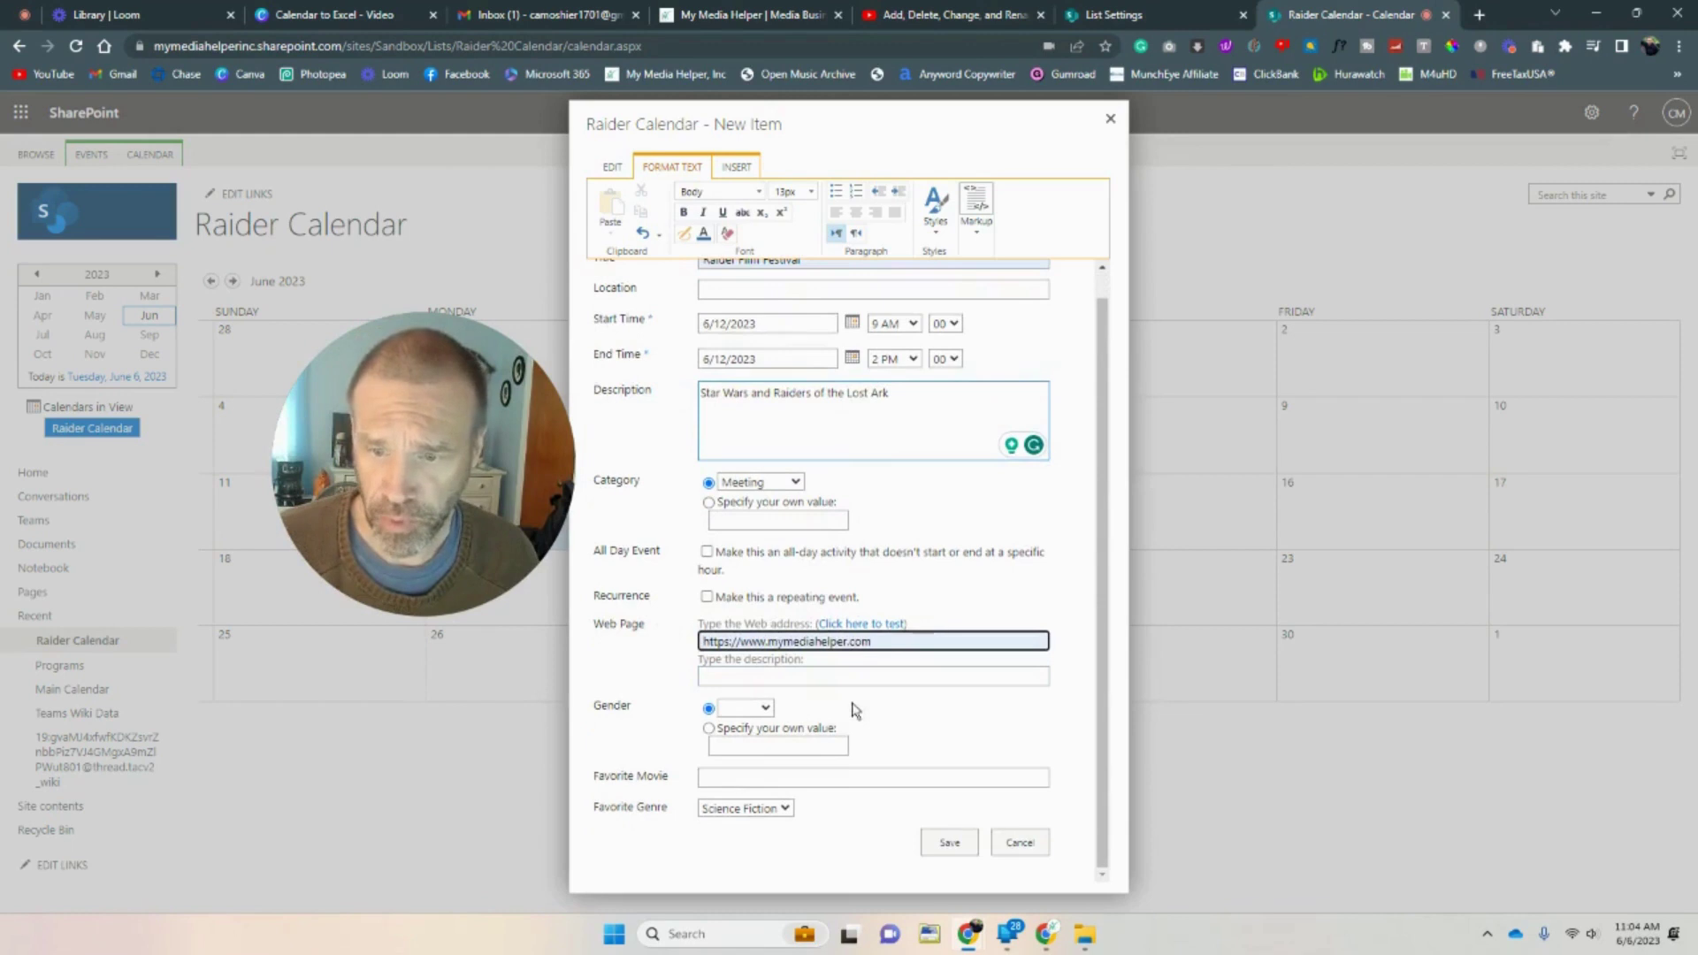
{"action": "left_click", "coordinate": [766, 707]}
{"action": "left_click", "coordinate": [754, 747]}
Enter Star Wars as the Favorite Movie and save the Raider Film Festival event.
{"action": "left_click", "coordinate": [730, 783]}
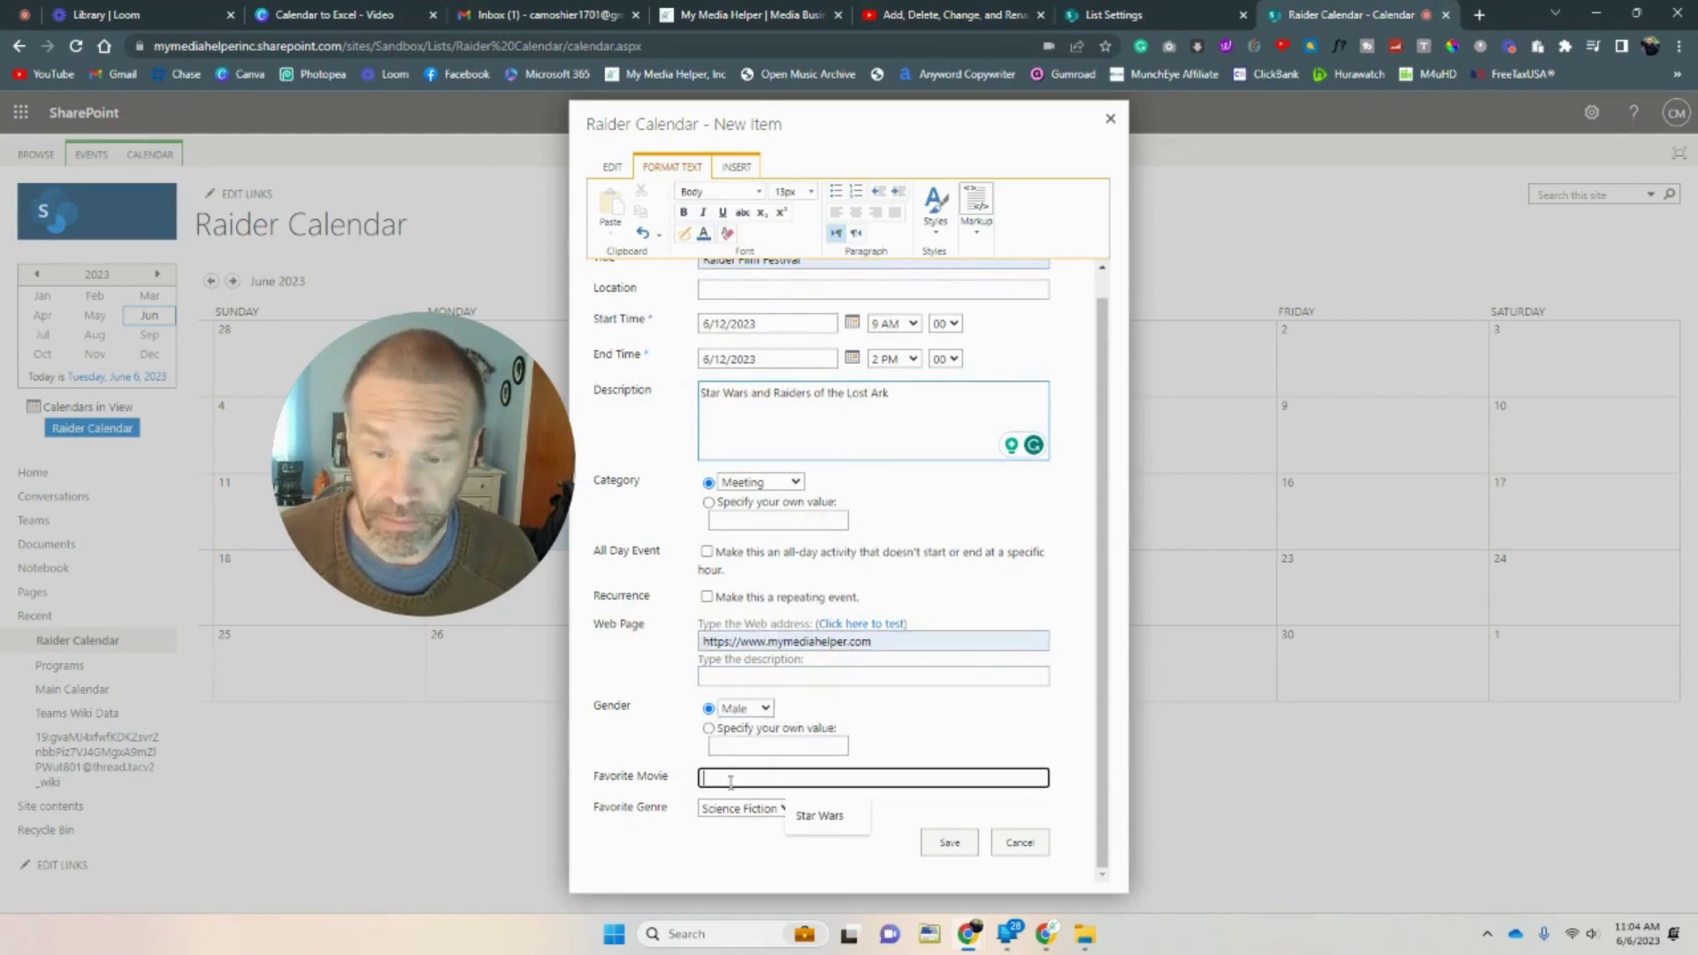
{"action": "left_click", "coordinate": [826, 814]}
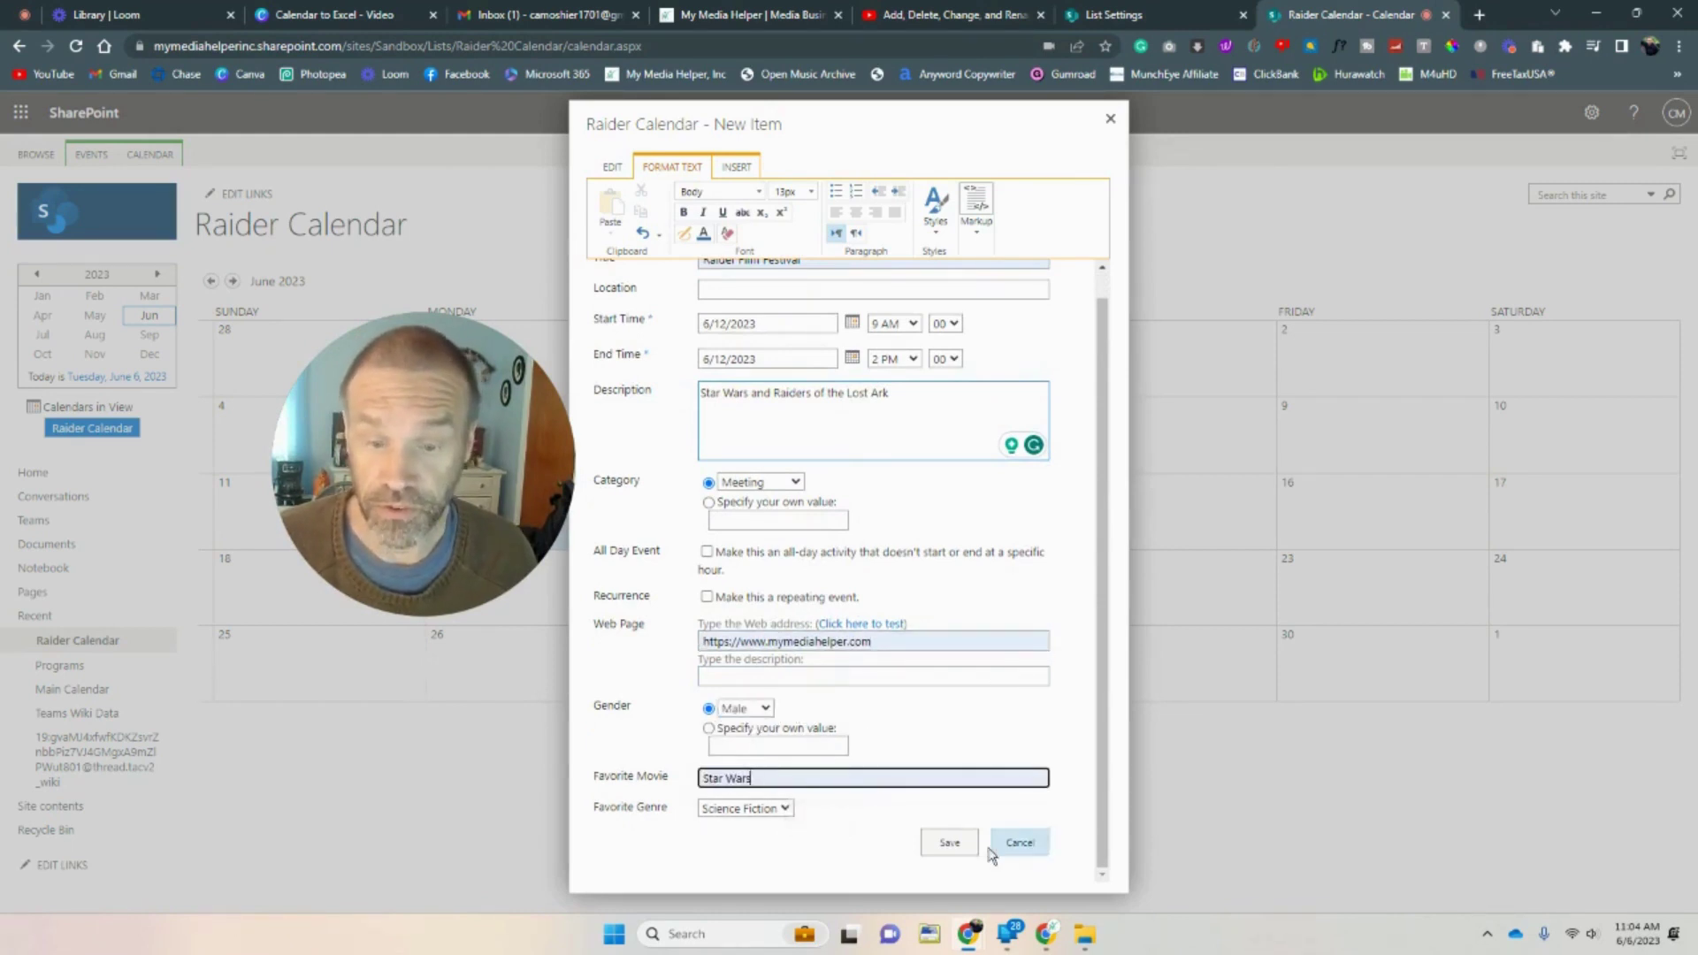
{"action": "left_click", "coordinate": [953, 845]}
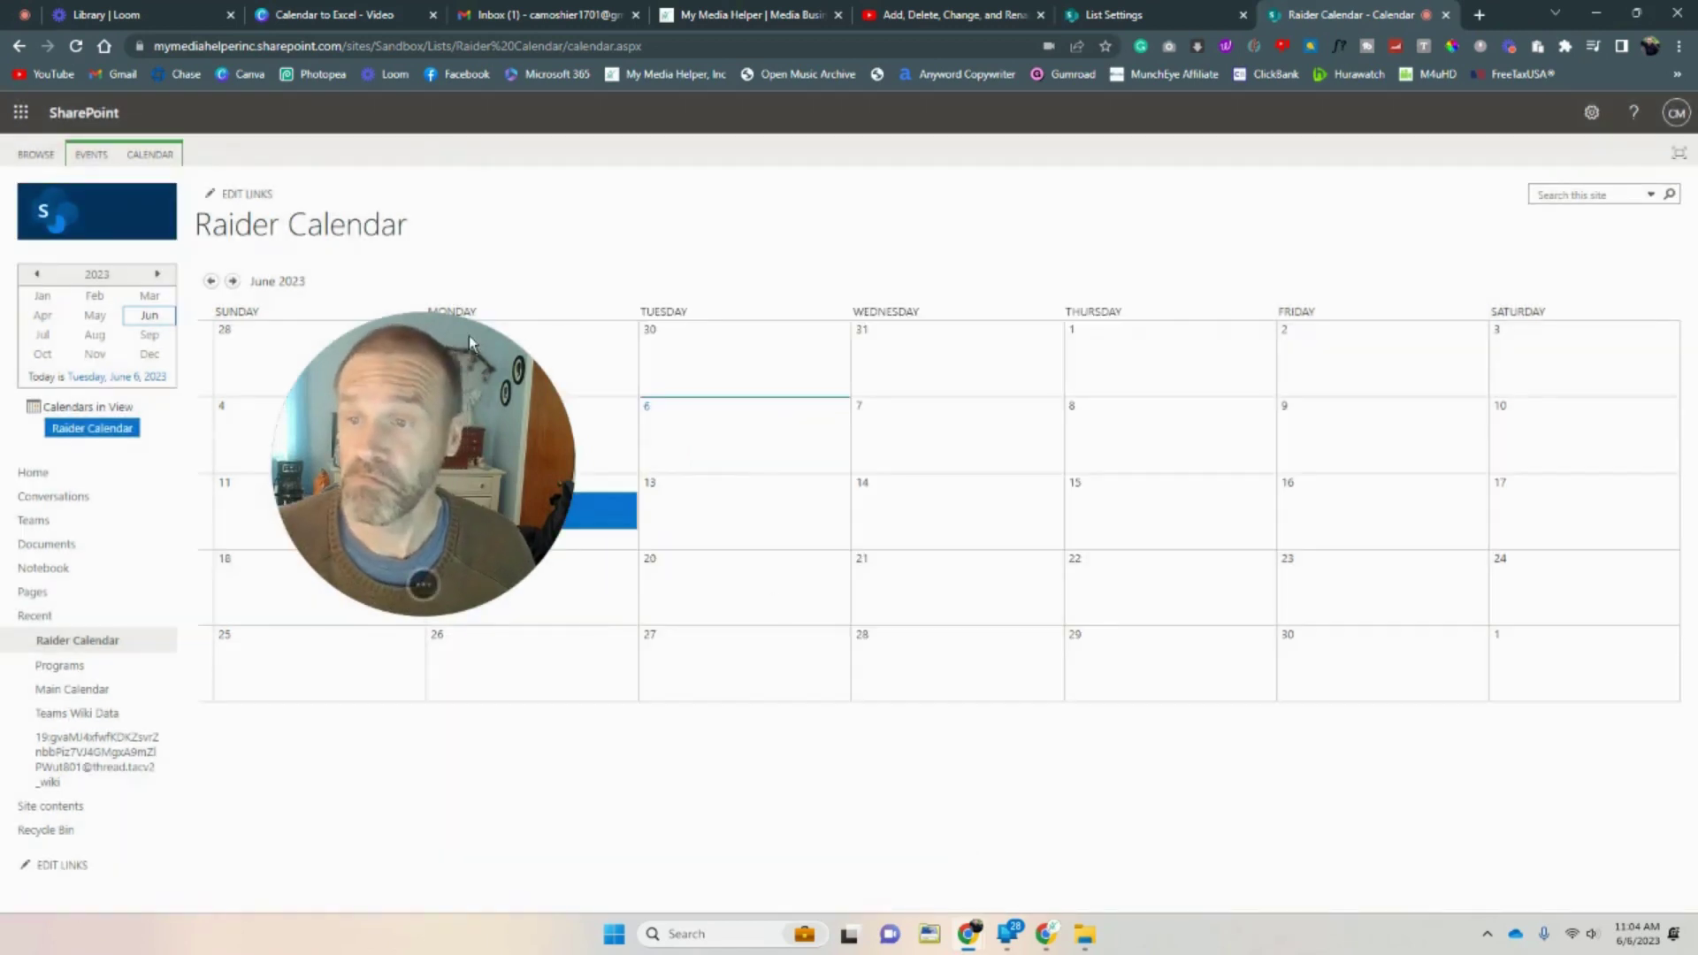
Create a second calendar event on June 16, 2023 titled "Raider Question and Answers".
{"action": "left_click_drag", "start_coordinate": [469, 340], "coordinate": [989, 421]}
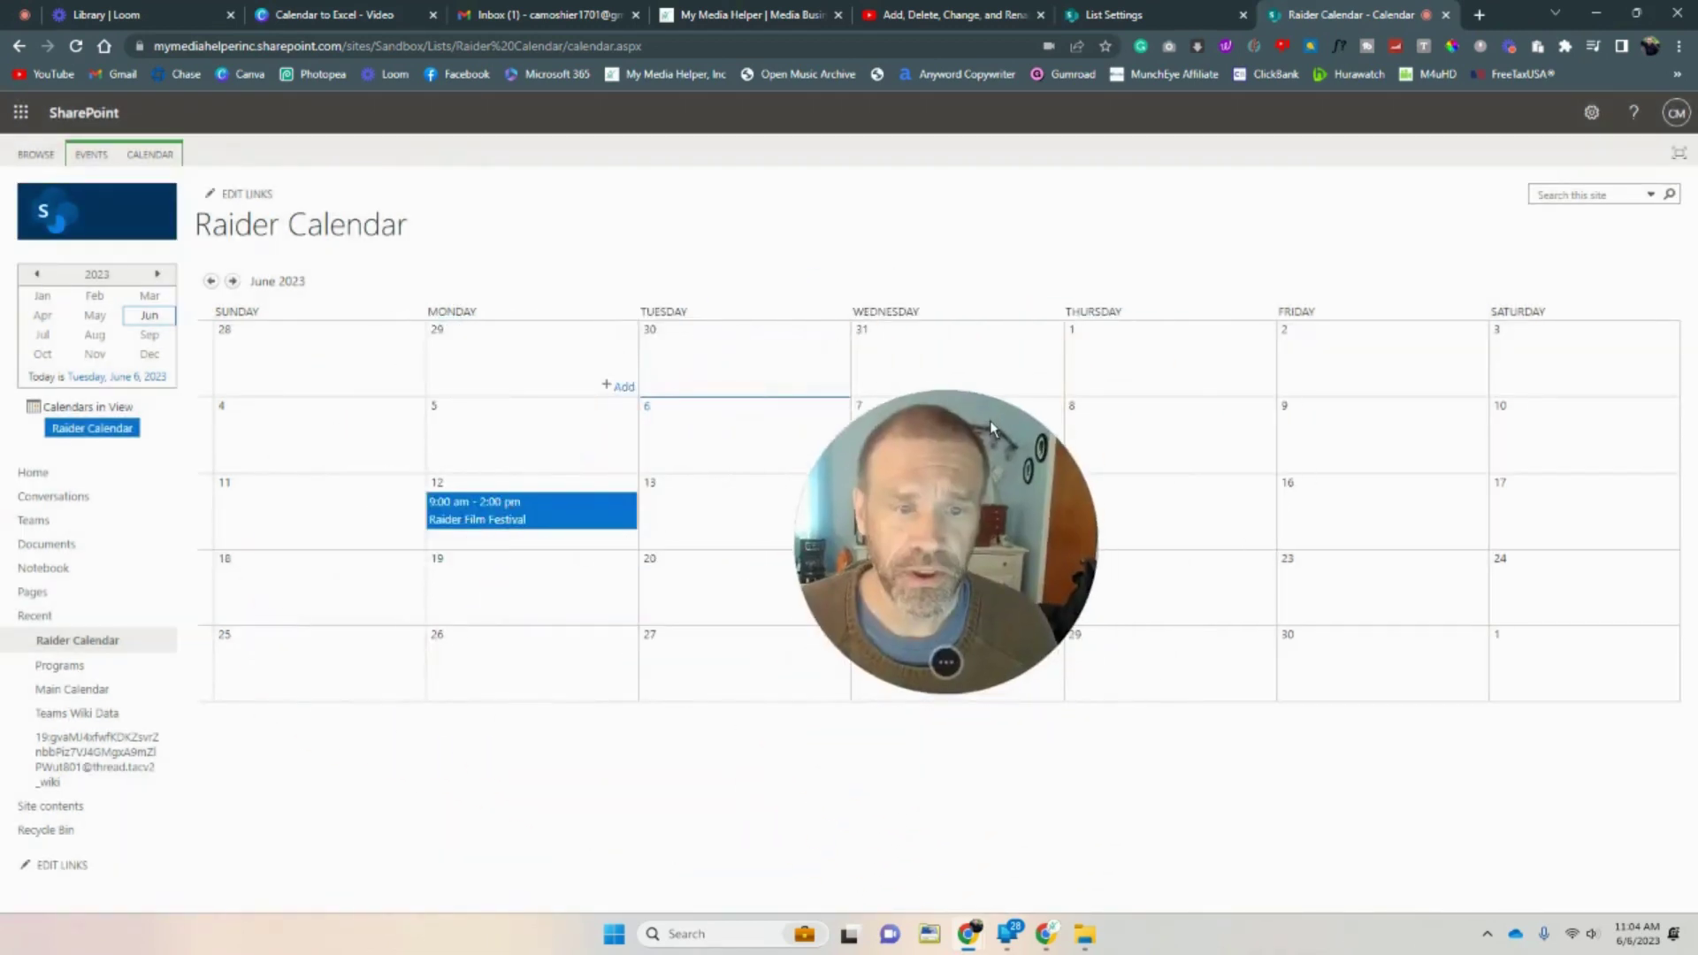
{"action": "left_click", "coordinate": [1468, 539]}
{"action": "left_click_drag", "start_coordinate": [970, 528], "coordinate": [384, 410]}
{"action": "left_click", "coordinate": [757, 287]}
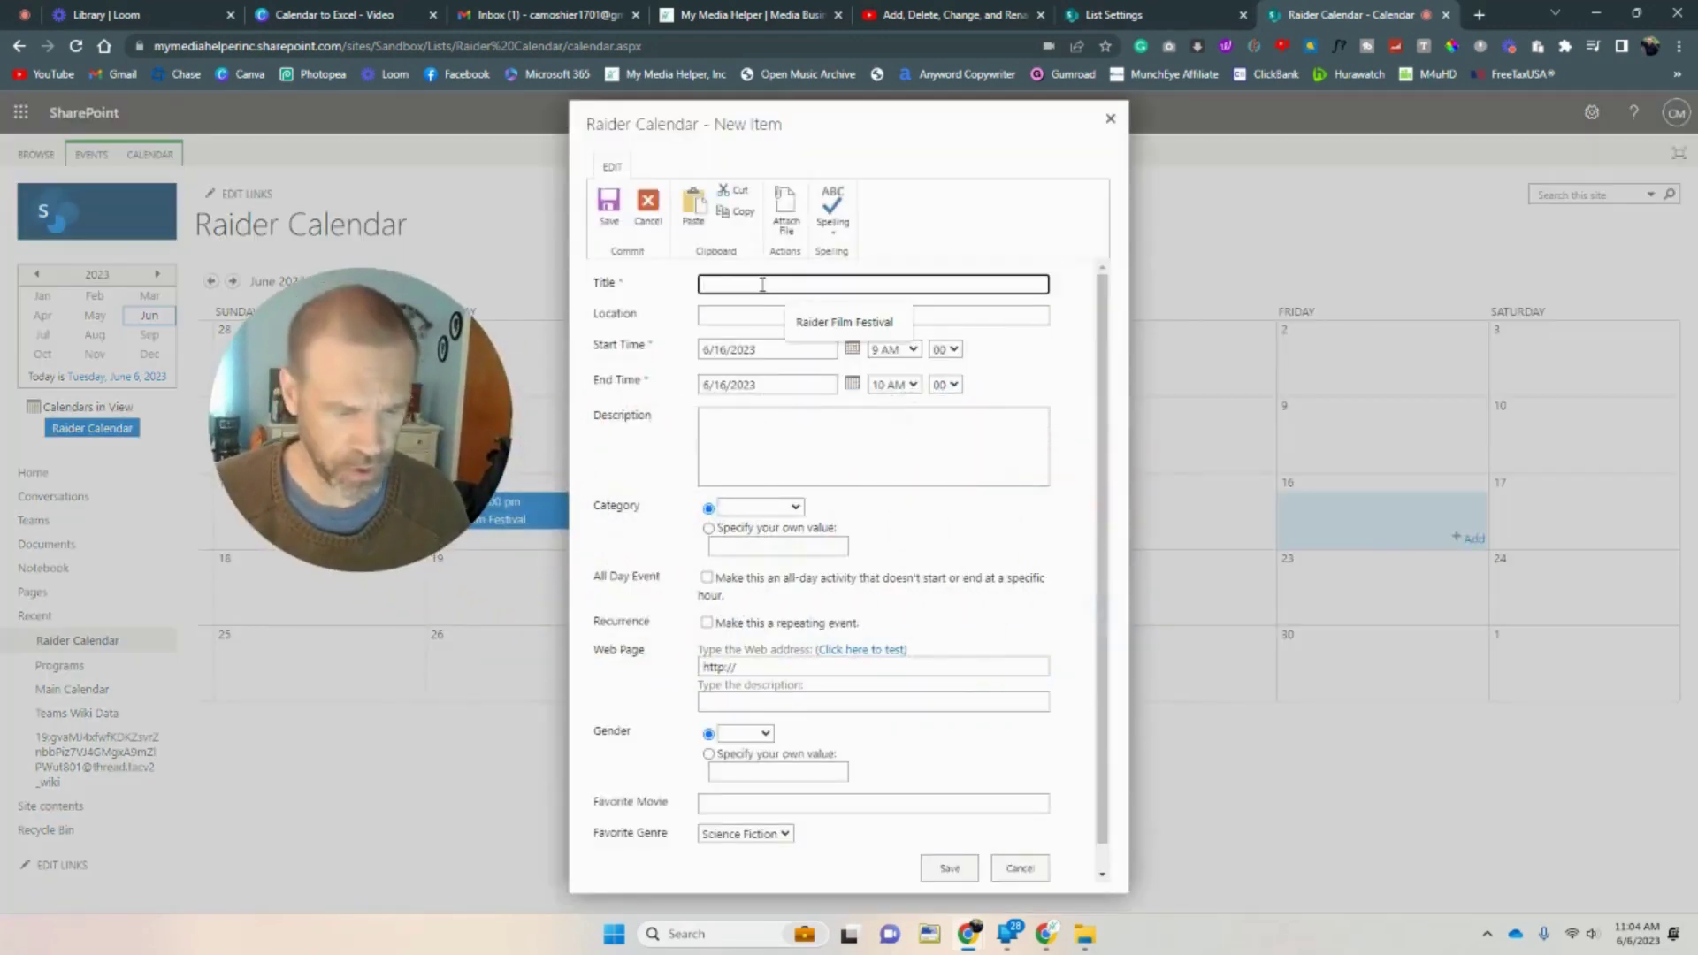
{"action": "type", "text": "Radi"}
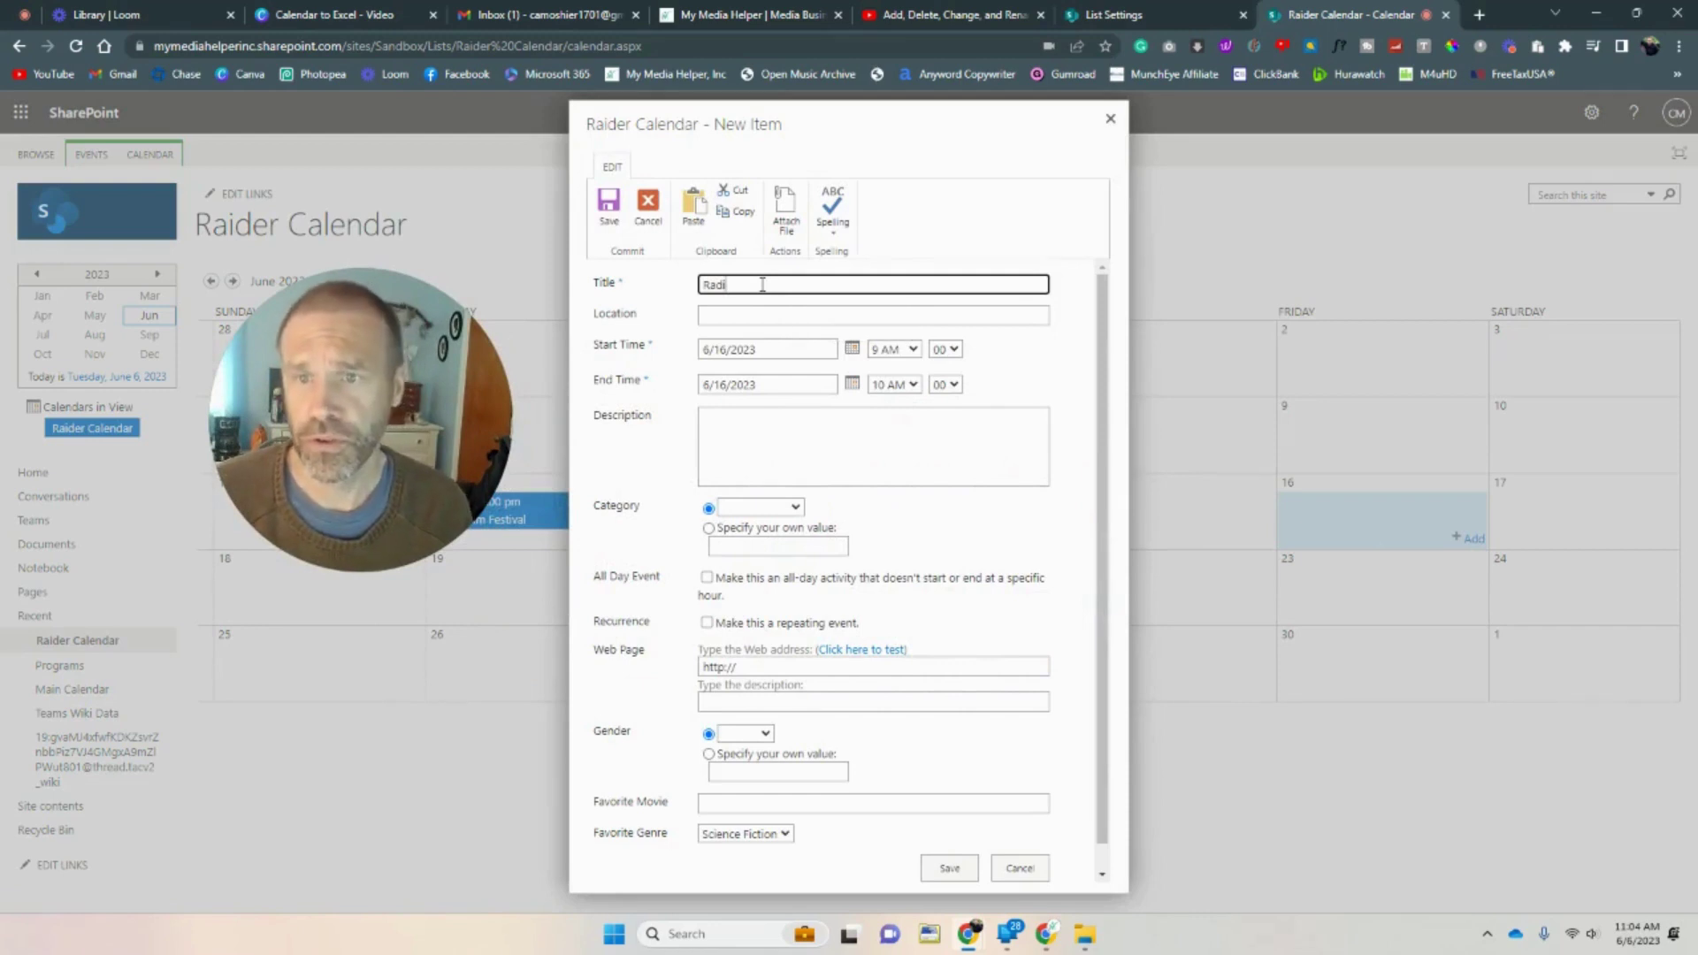
{"action": "key", "text": "BackSpace"}
{"action": "key", "text": "BackSpace"}
{"action": "type", "text": "ider "}
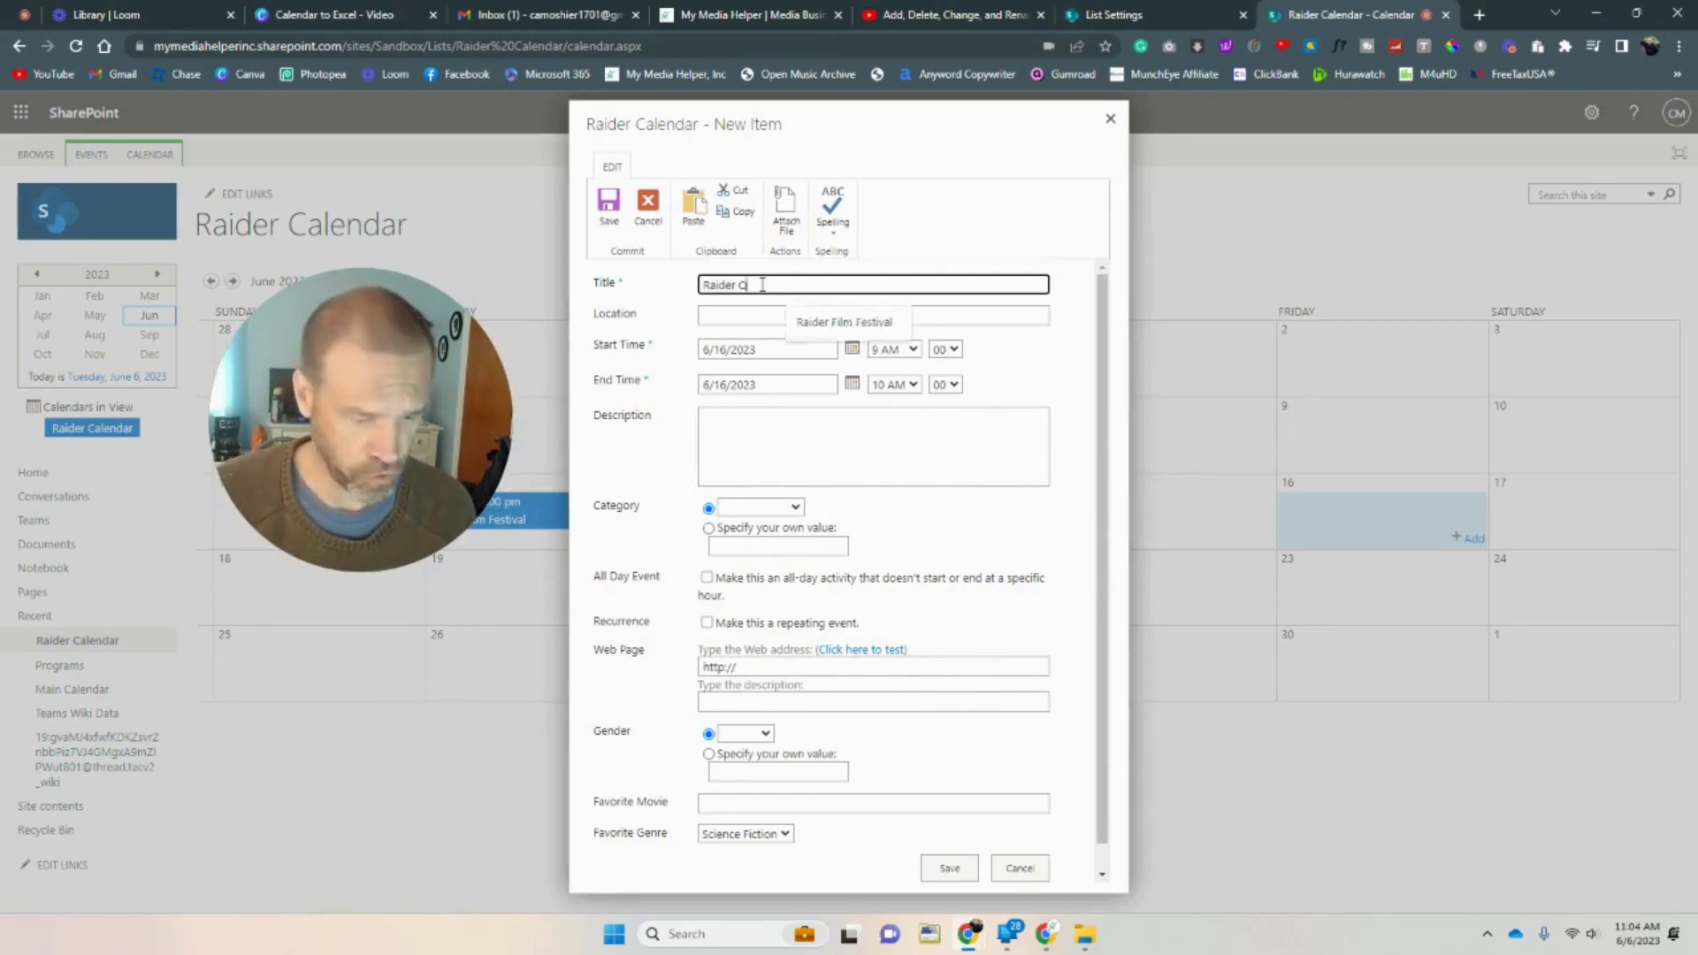
{"action": "type", "text": "Question and Answers"}
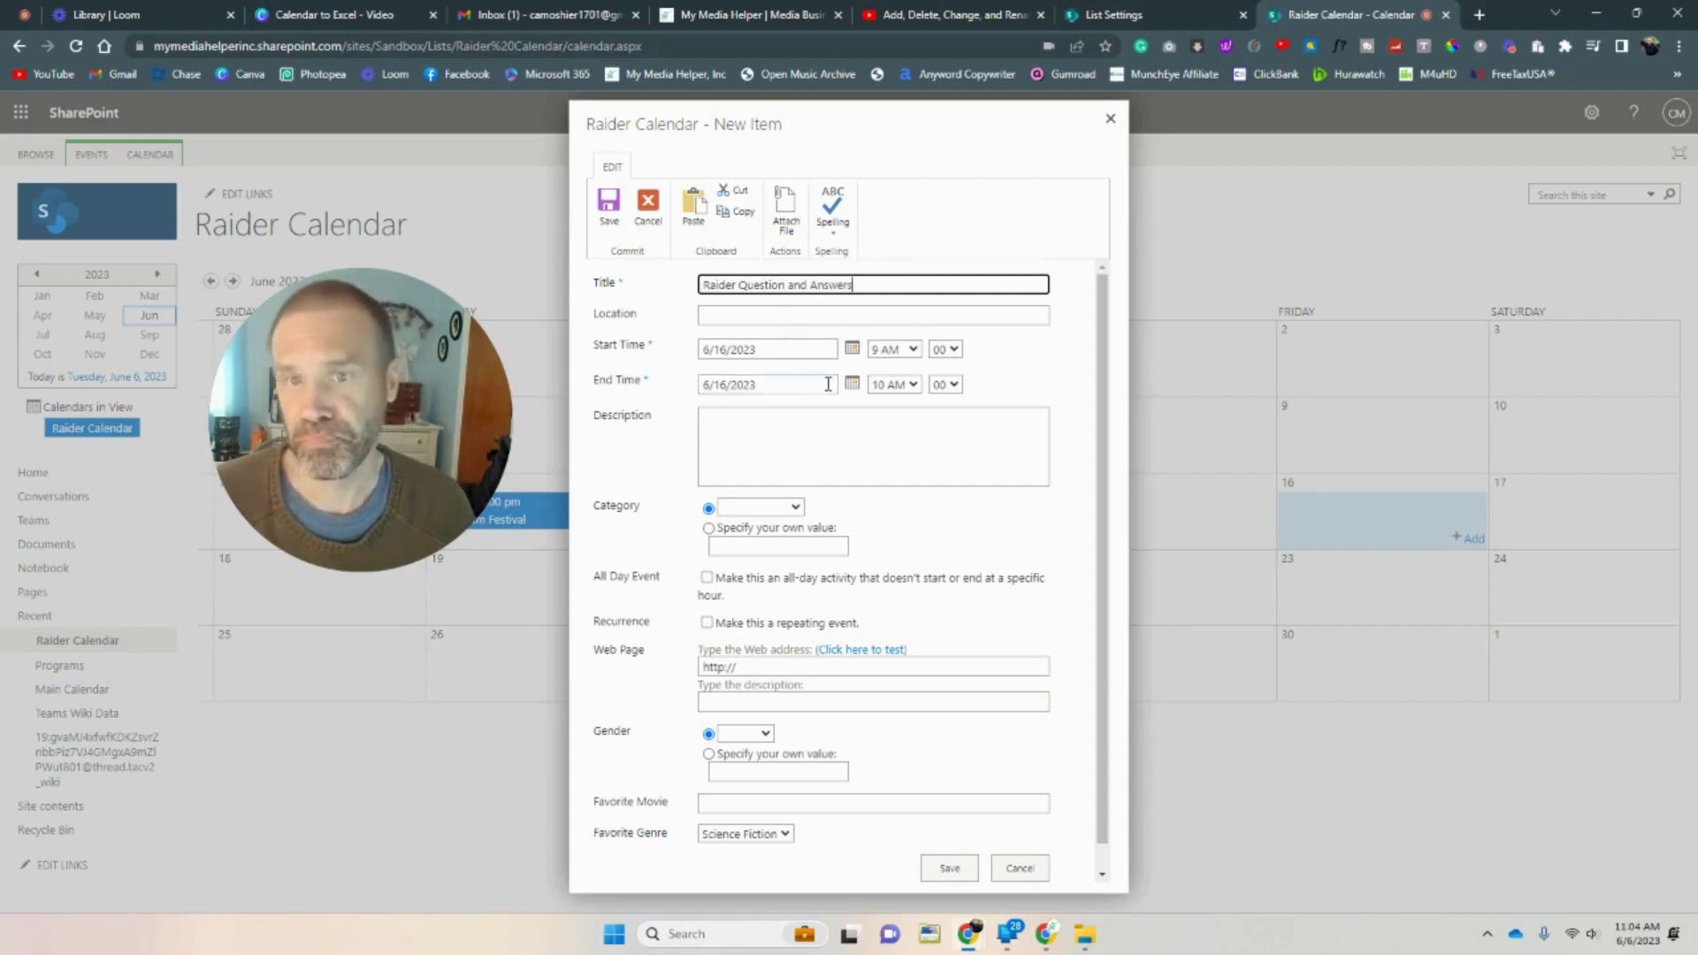
Enter "Your movie questions." as the second event's description and set its category to Meeting.
{"action": "left_click", "coordinate": [771, 447]}
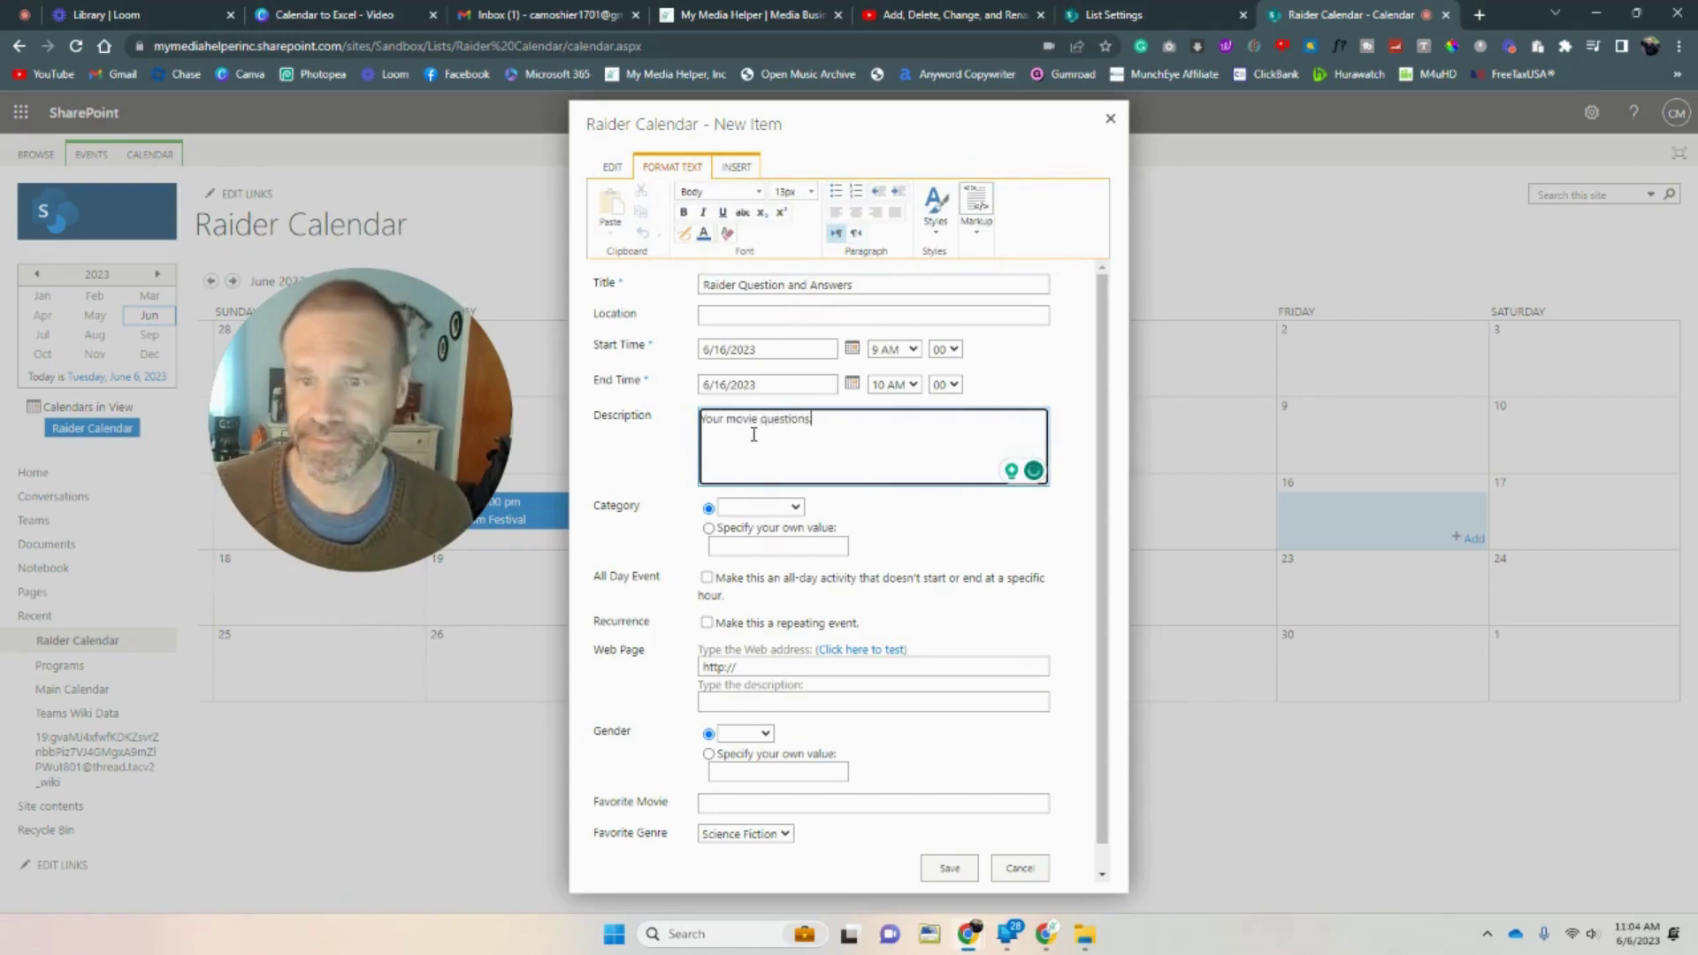
{"action": "left_click", "coordinate": [760, 507]}
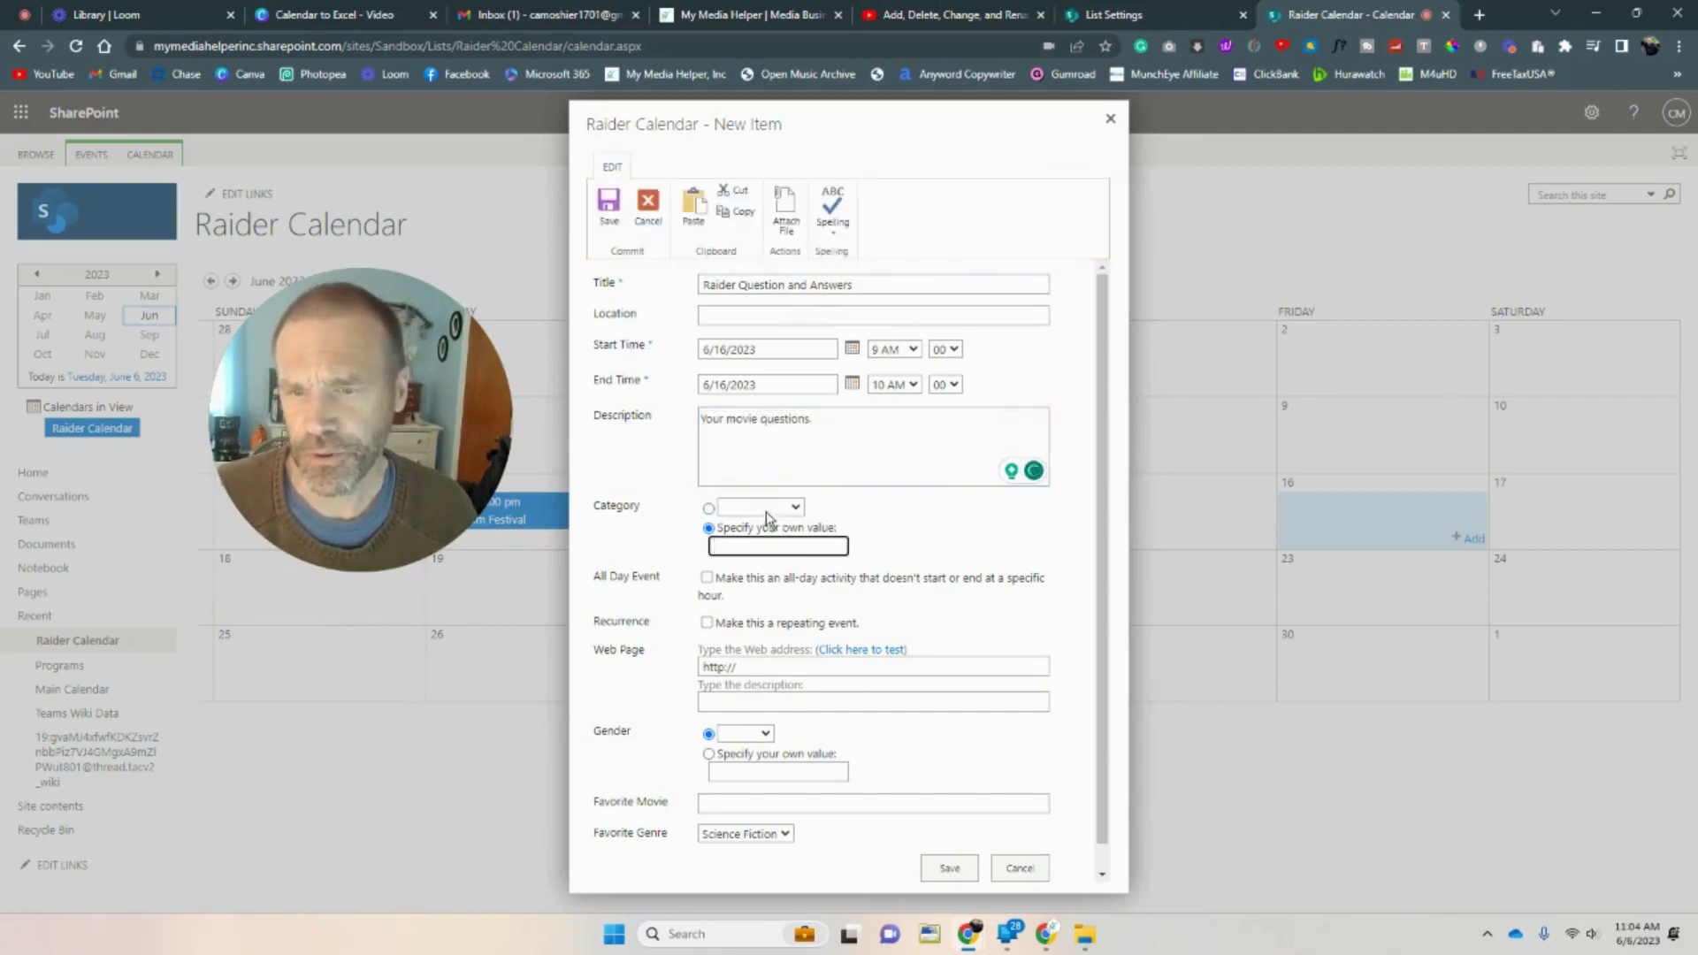
{"action": "left_click", "coordinate": [753, 544]}
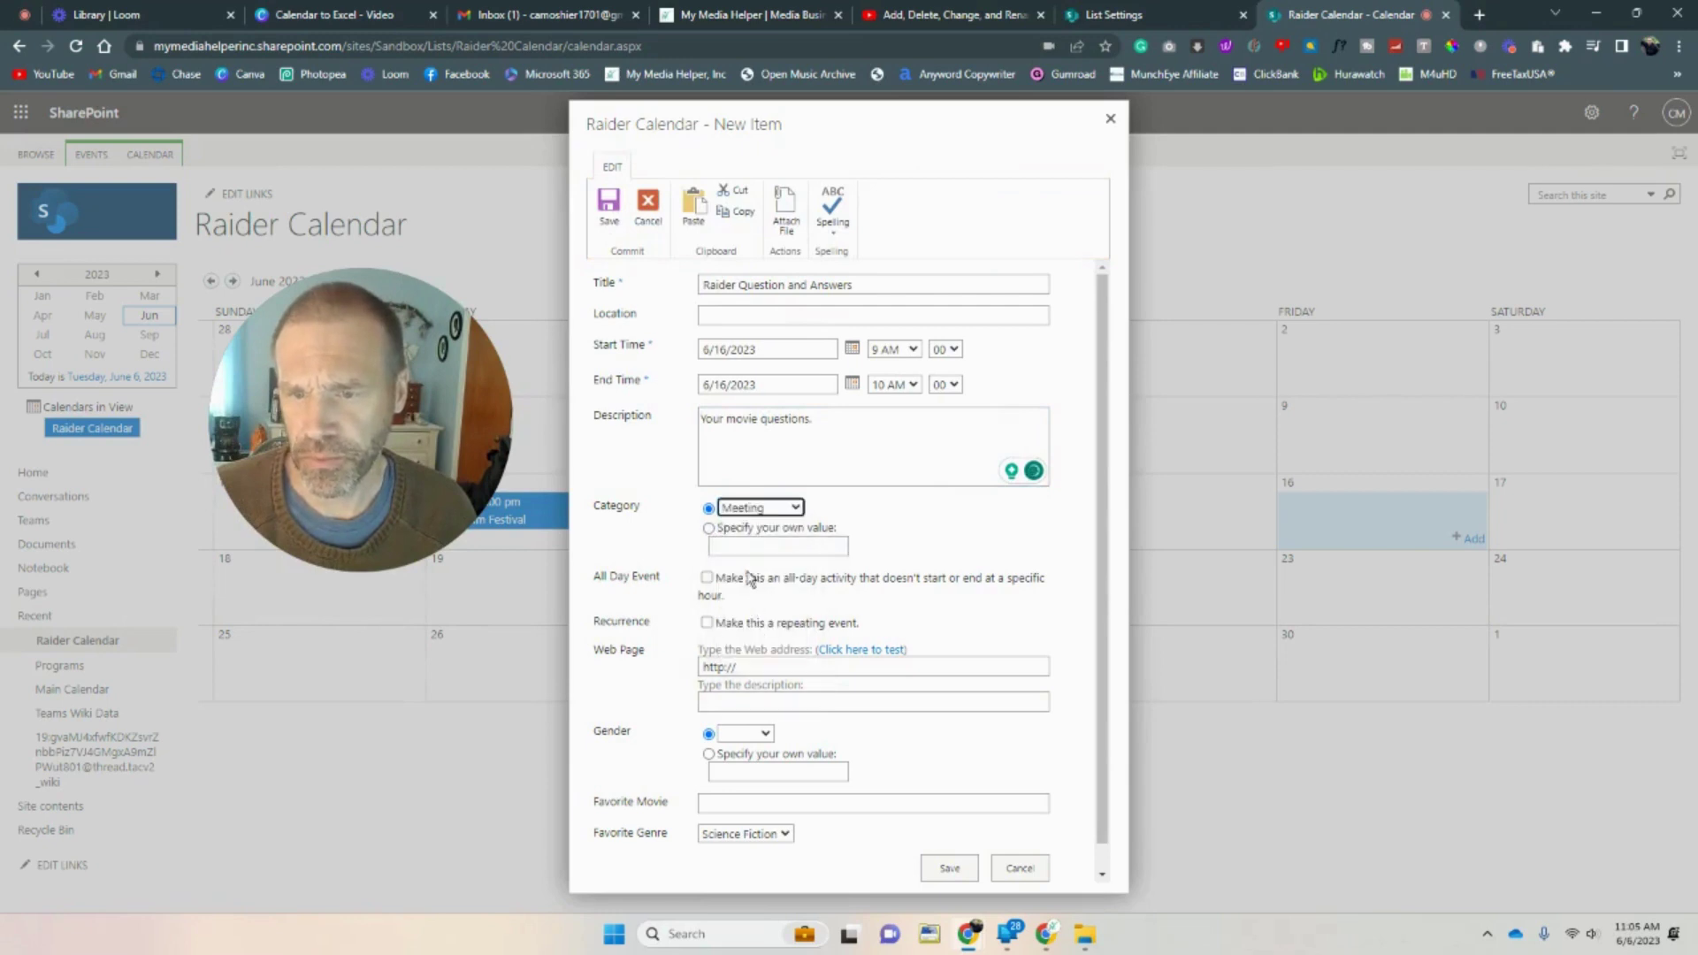
{"action": "scroll", "coordinate": [753, 648], "scroll_direction": "down", "scroll_amount": 1}
{"action": "left_click", "coordinate": [761, 641]}
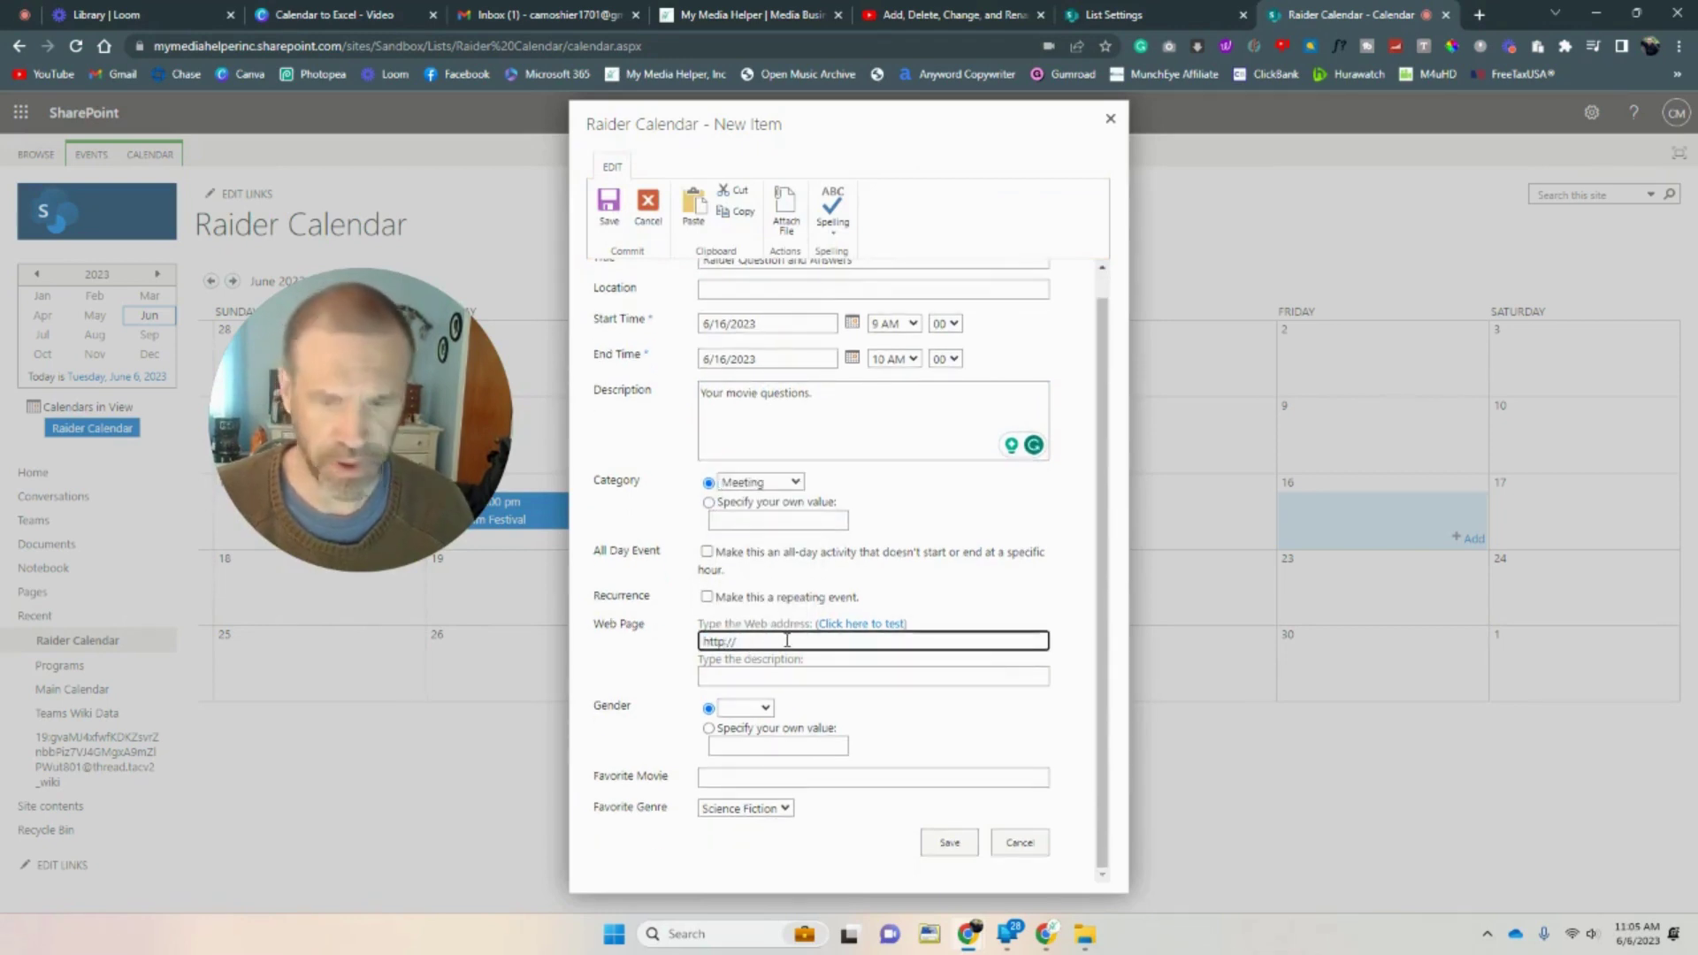
{"action": "type", "text": "https://www.fanfilmfollies.com"}
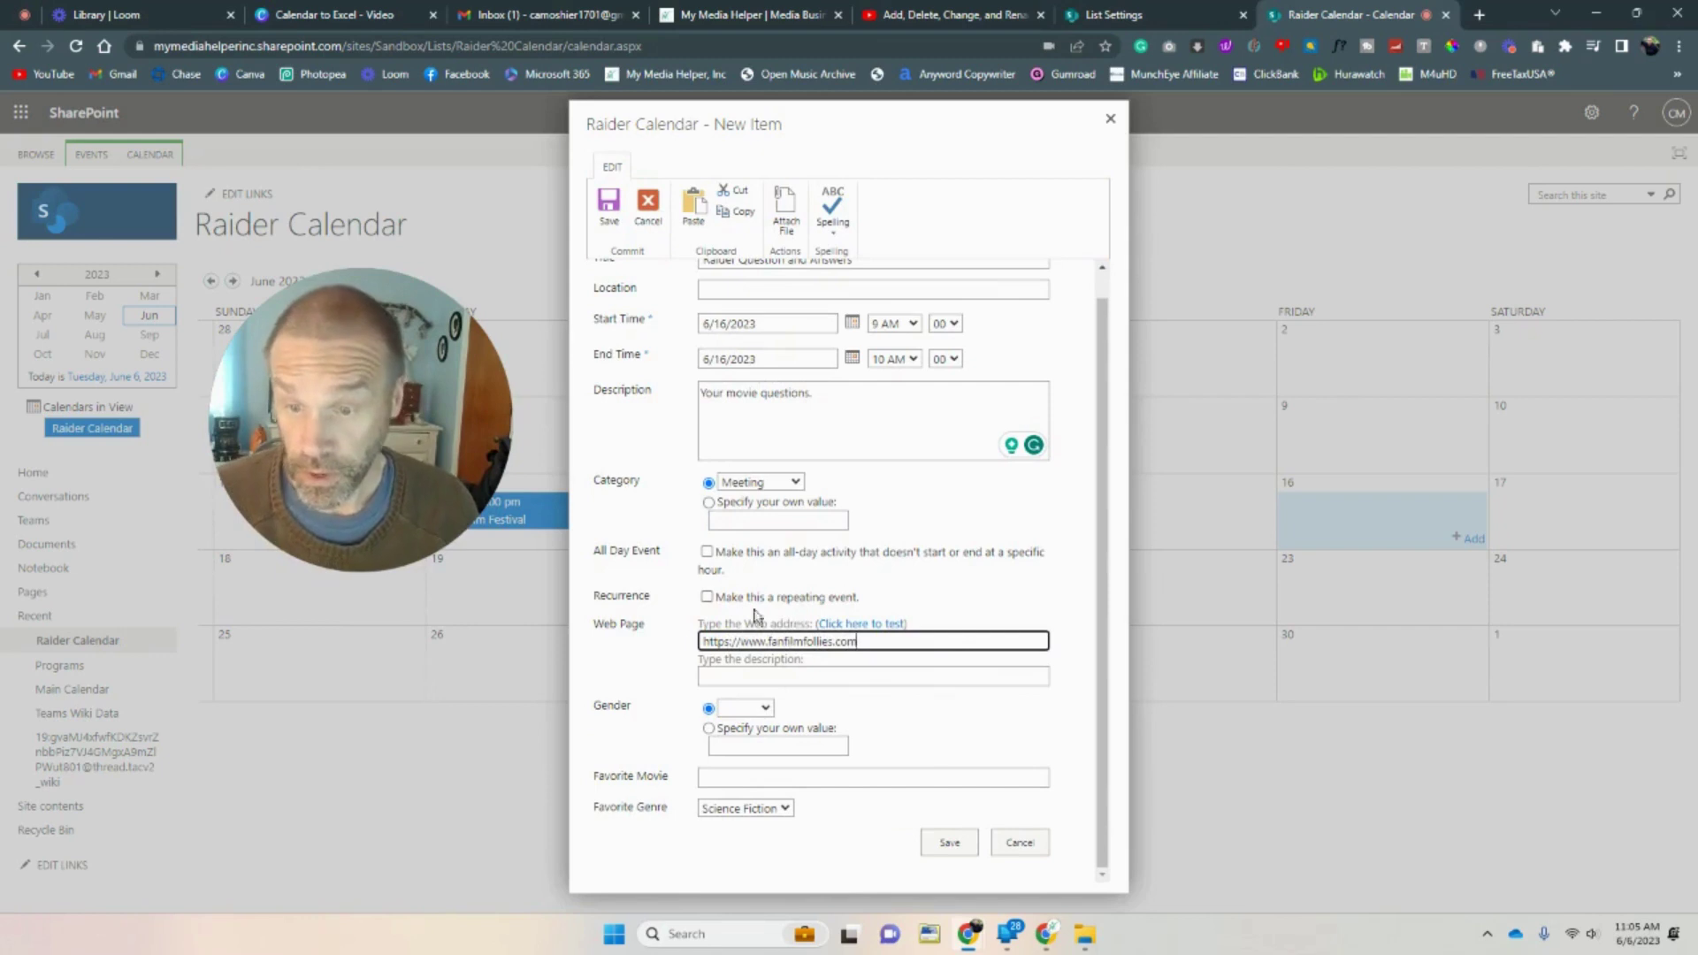
{"action": "left_click", "coordinate": [763, 710]}
{"action": "left_click", "coordinate": [734, 759]}
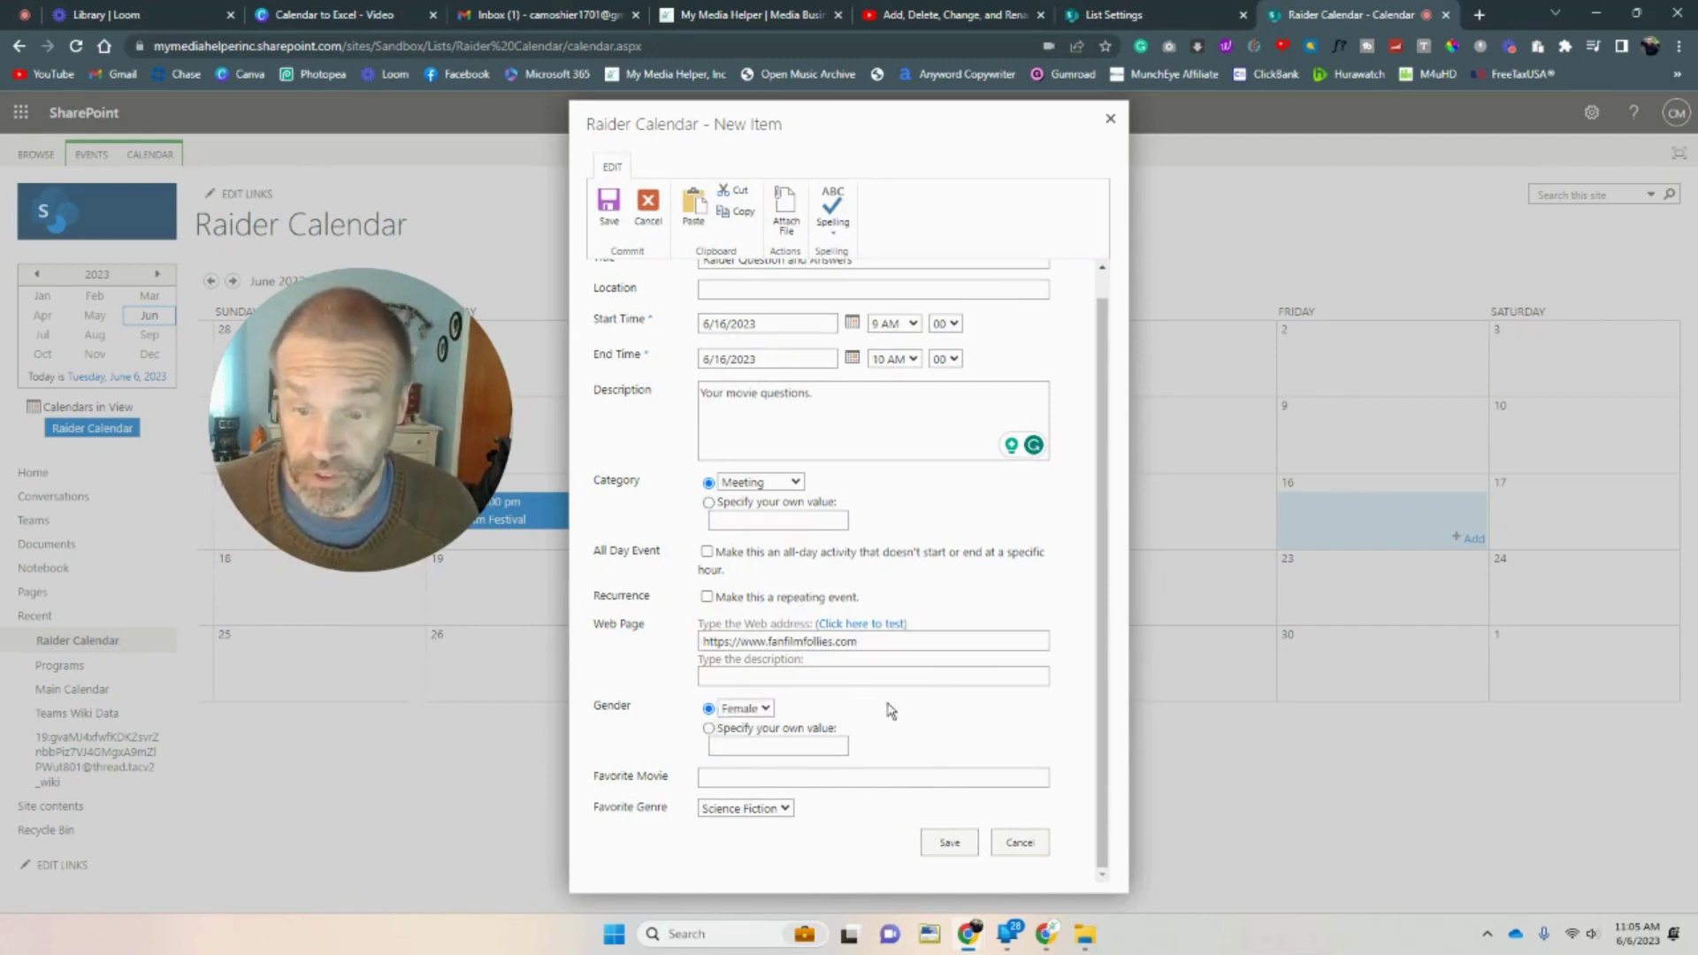
Enter Raiders of the Lost Ark as the Favorite Movie, set Favorite Genre to Comedy, and save the Raider Question and Answers event.
{"action": "left_click", "coordinate": [778, 778]}
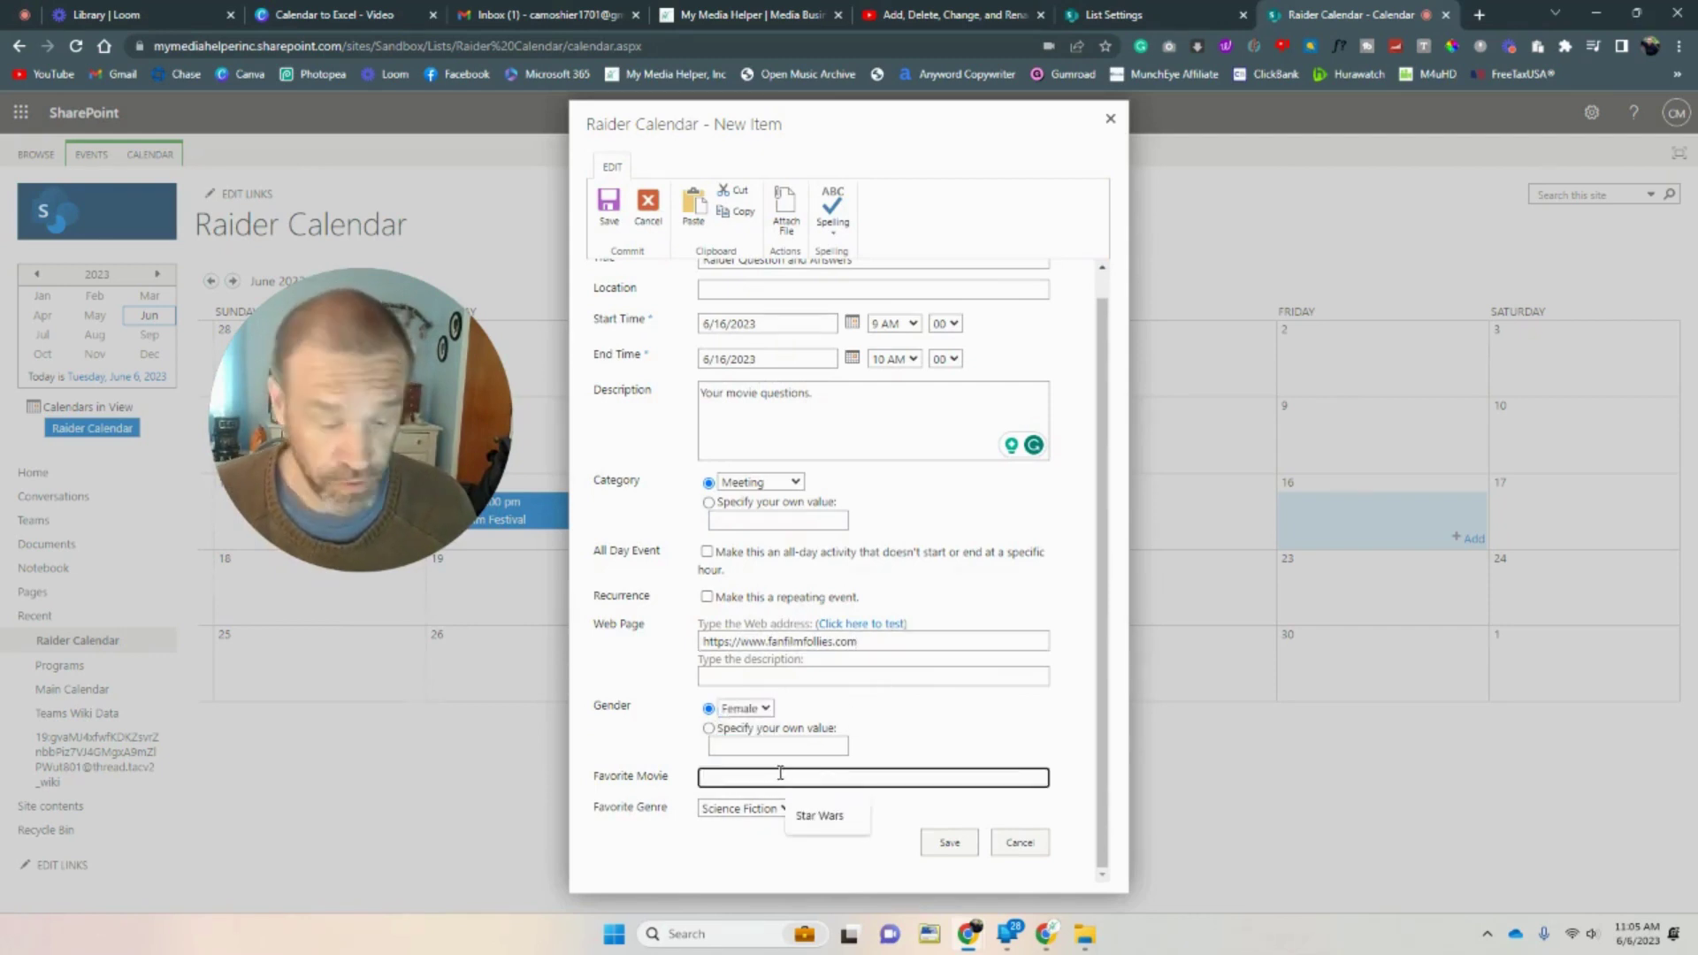
{"action": "type", "text": "Raiders of the Lost Ark"}
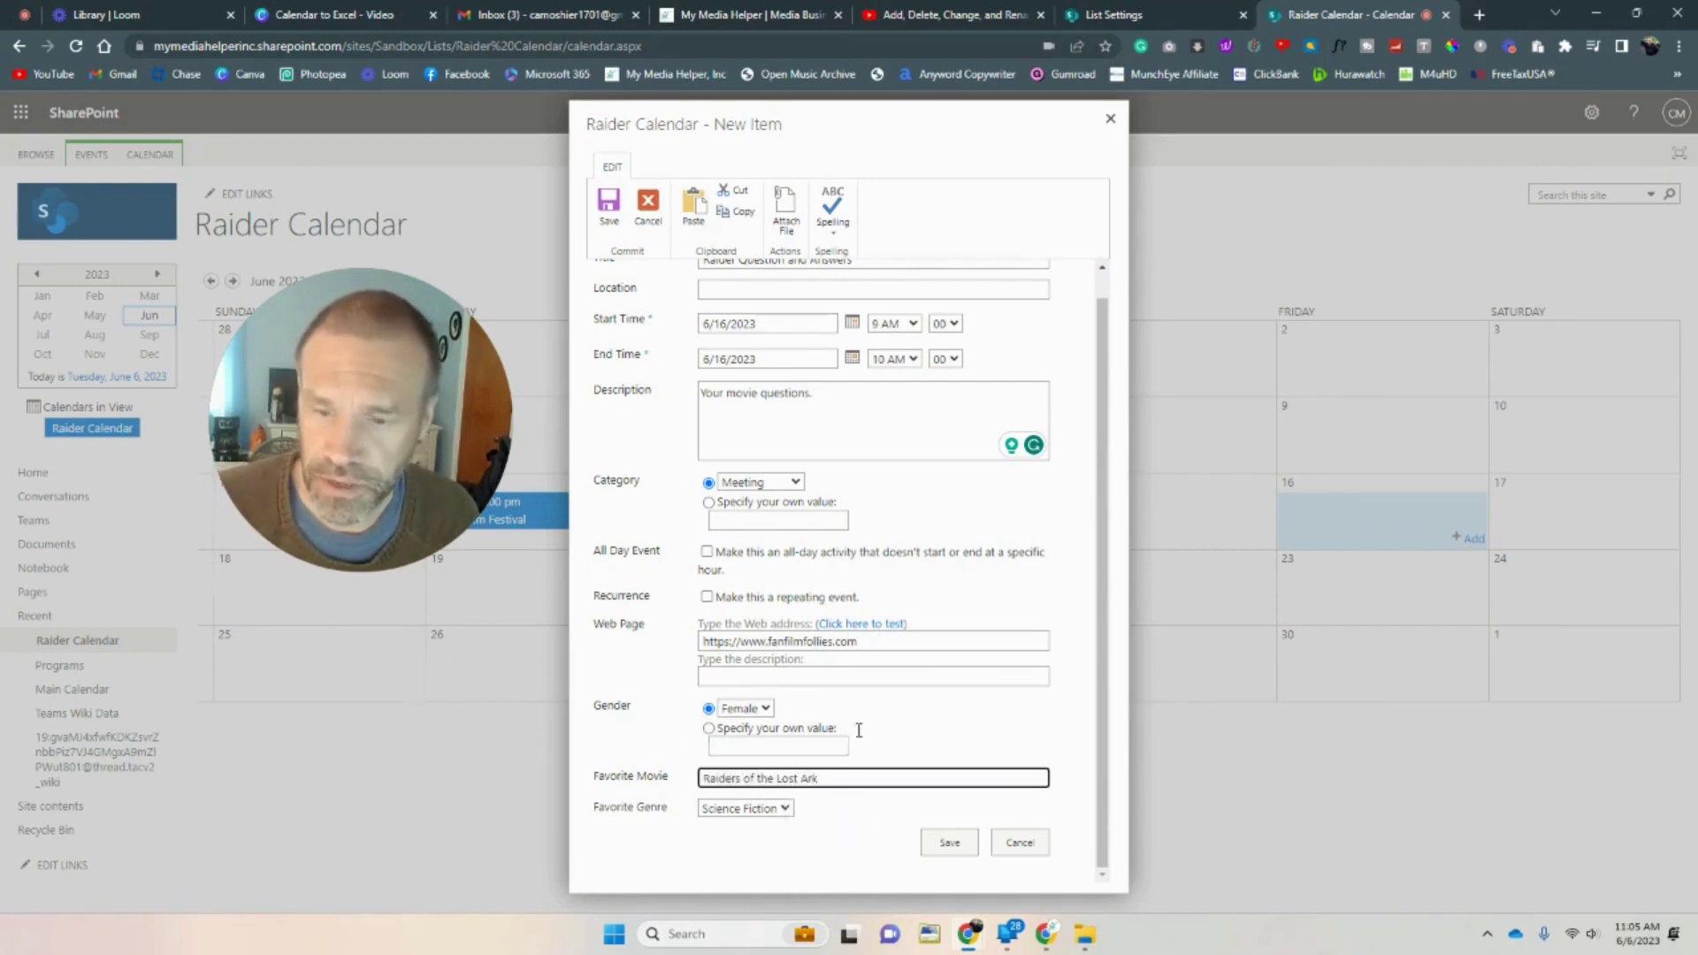
{"action": "left_click", "coordinate": [783, 824]}
{"action": "left_click", "coordinate": [783, 811]}
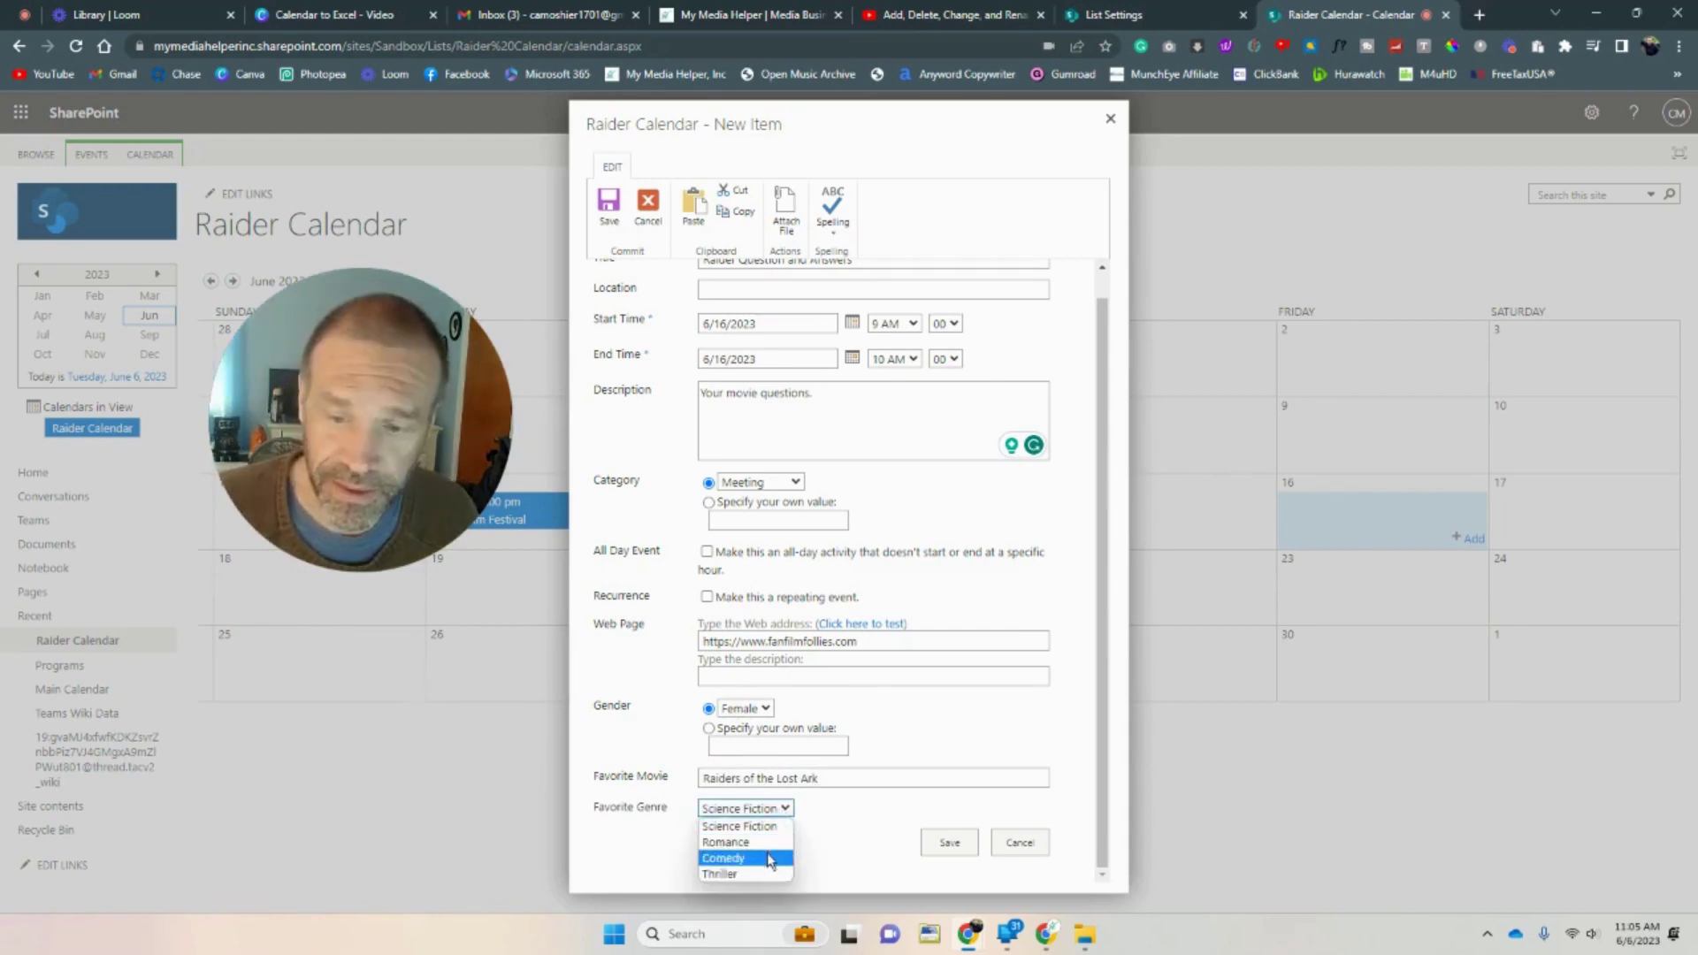
{"action": "left_click", "coordinate": [766, 859]}
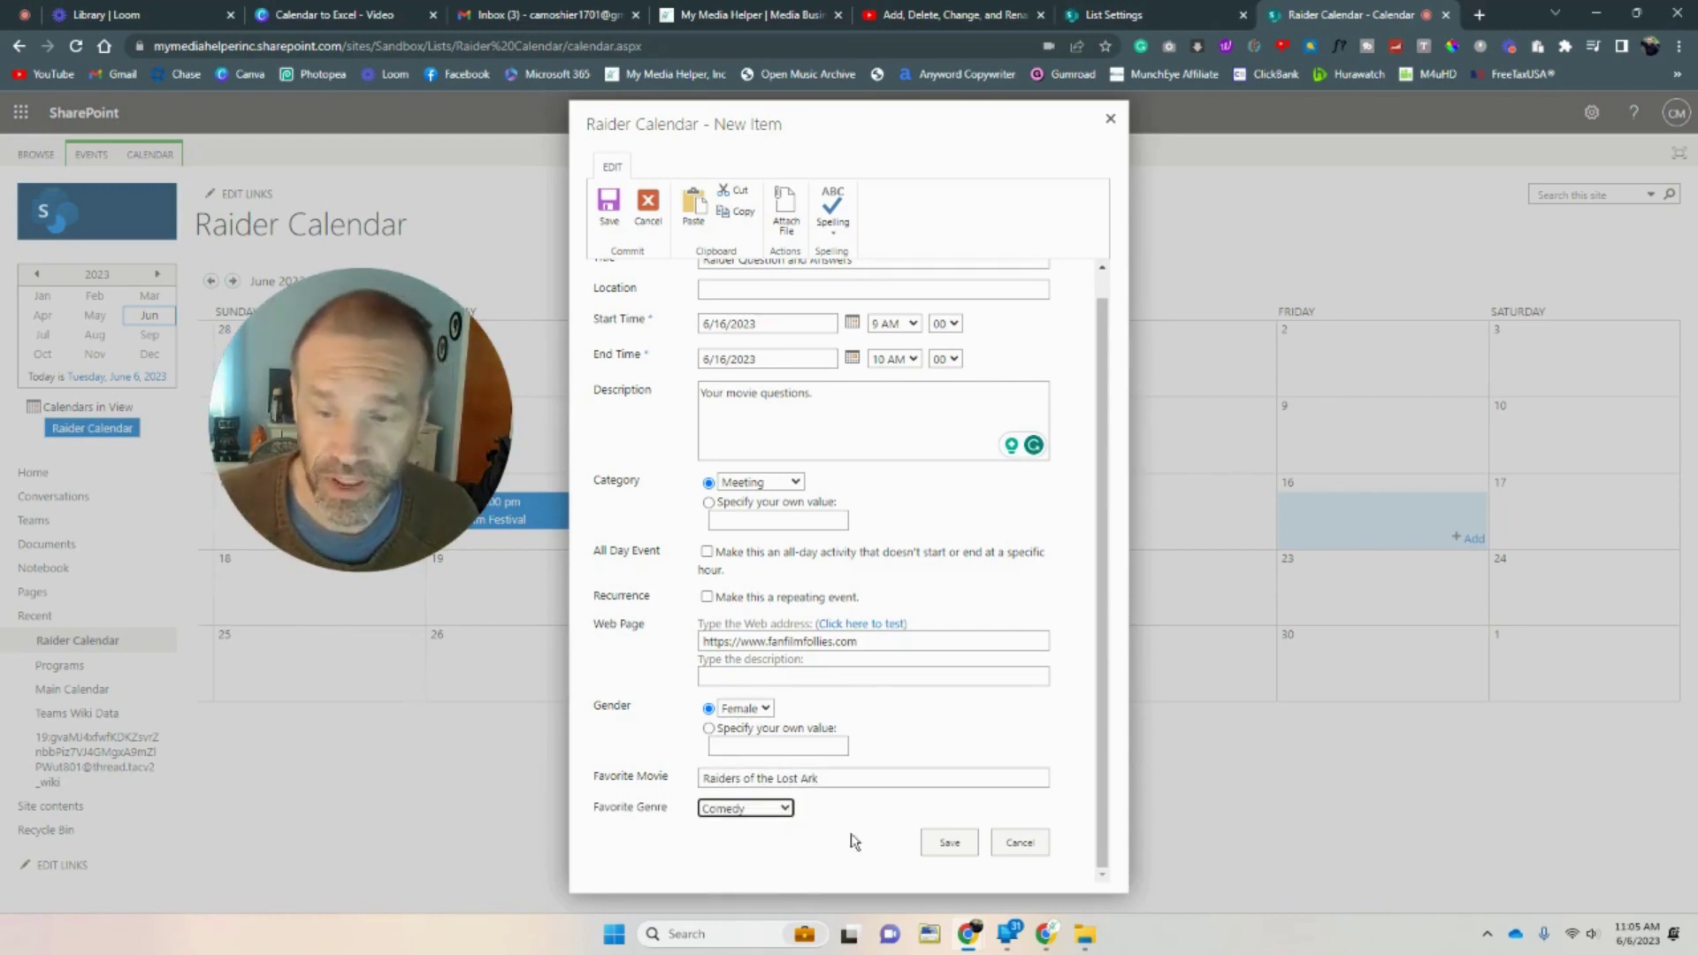
{"action": "left_click", "coordinate": [950, 843]}
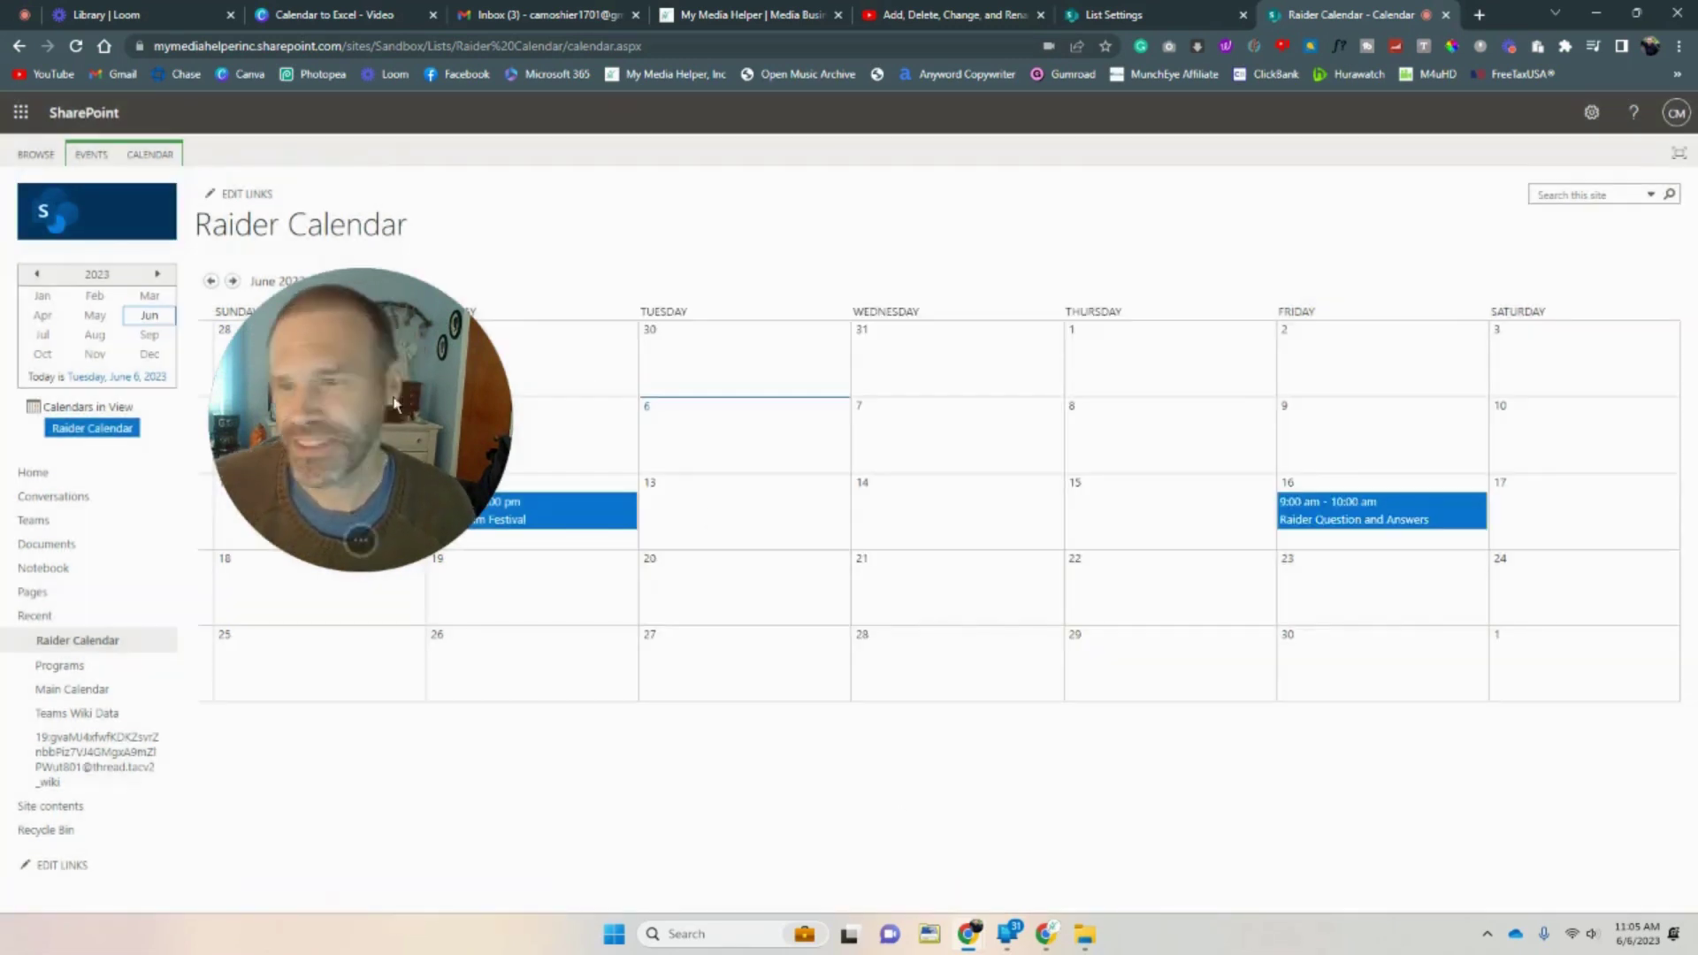
Export the Raider Calendar to Excel and accept the compatible application notice.
{"action": "left_click_drag", "start_coordinate": [727, 372], "coordinate": [983, 463]}
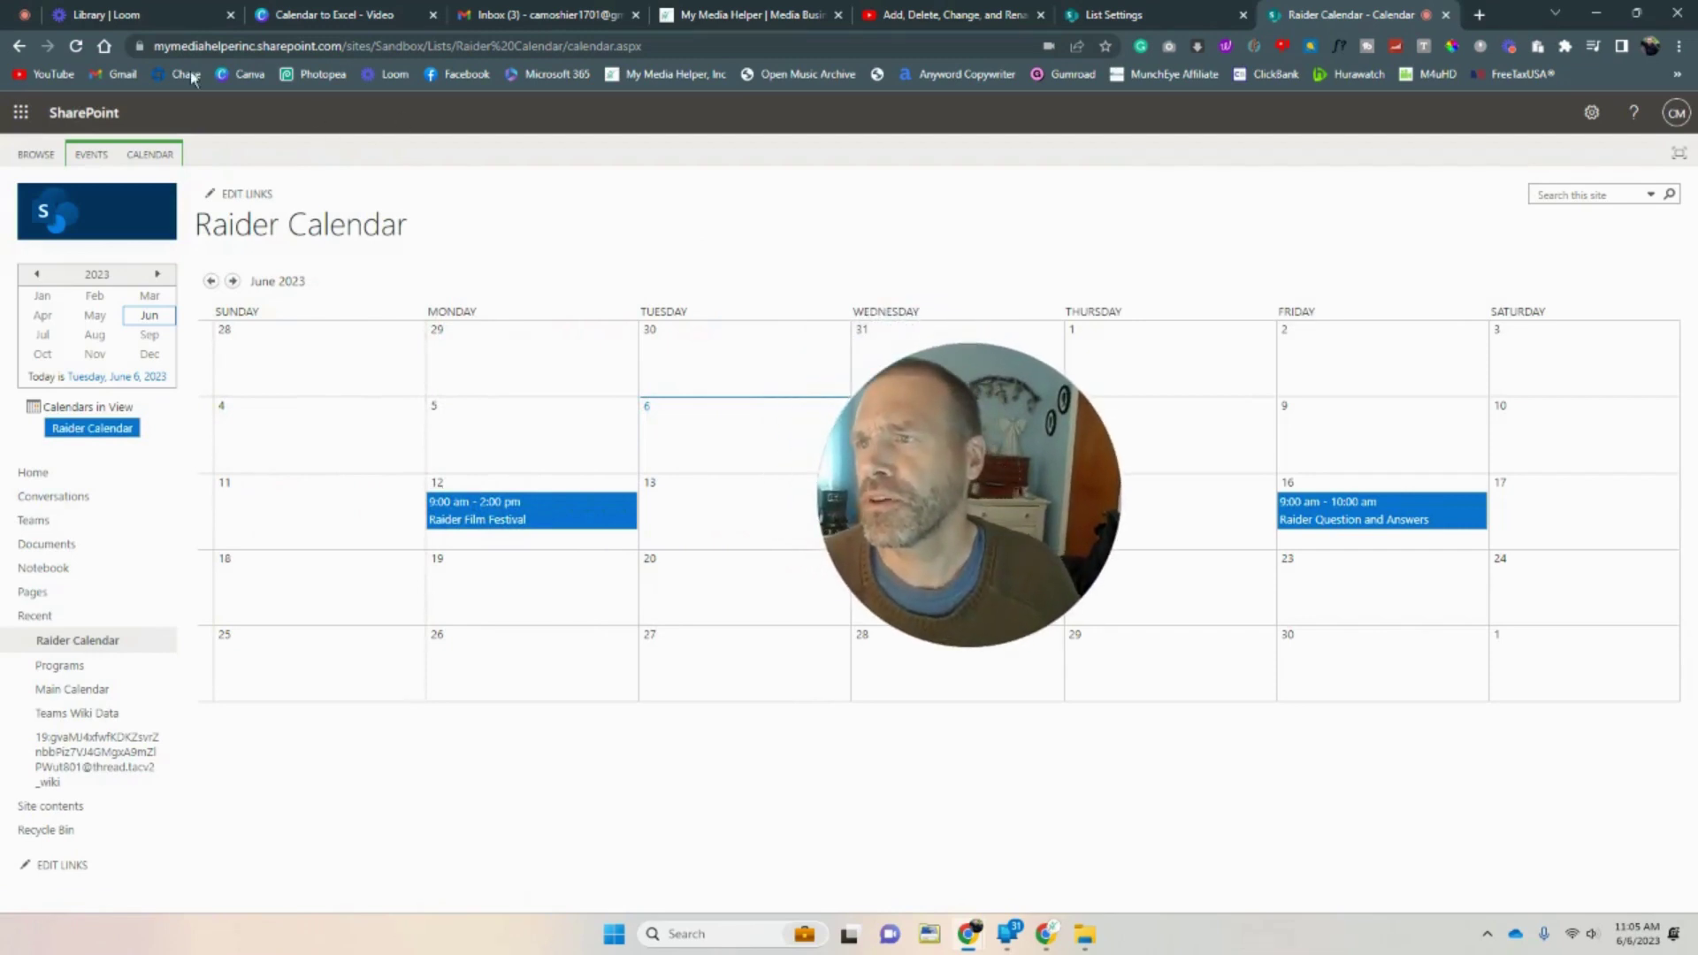
{"action": "left_click", "coordinate": [142, 154]}
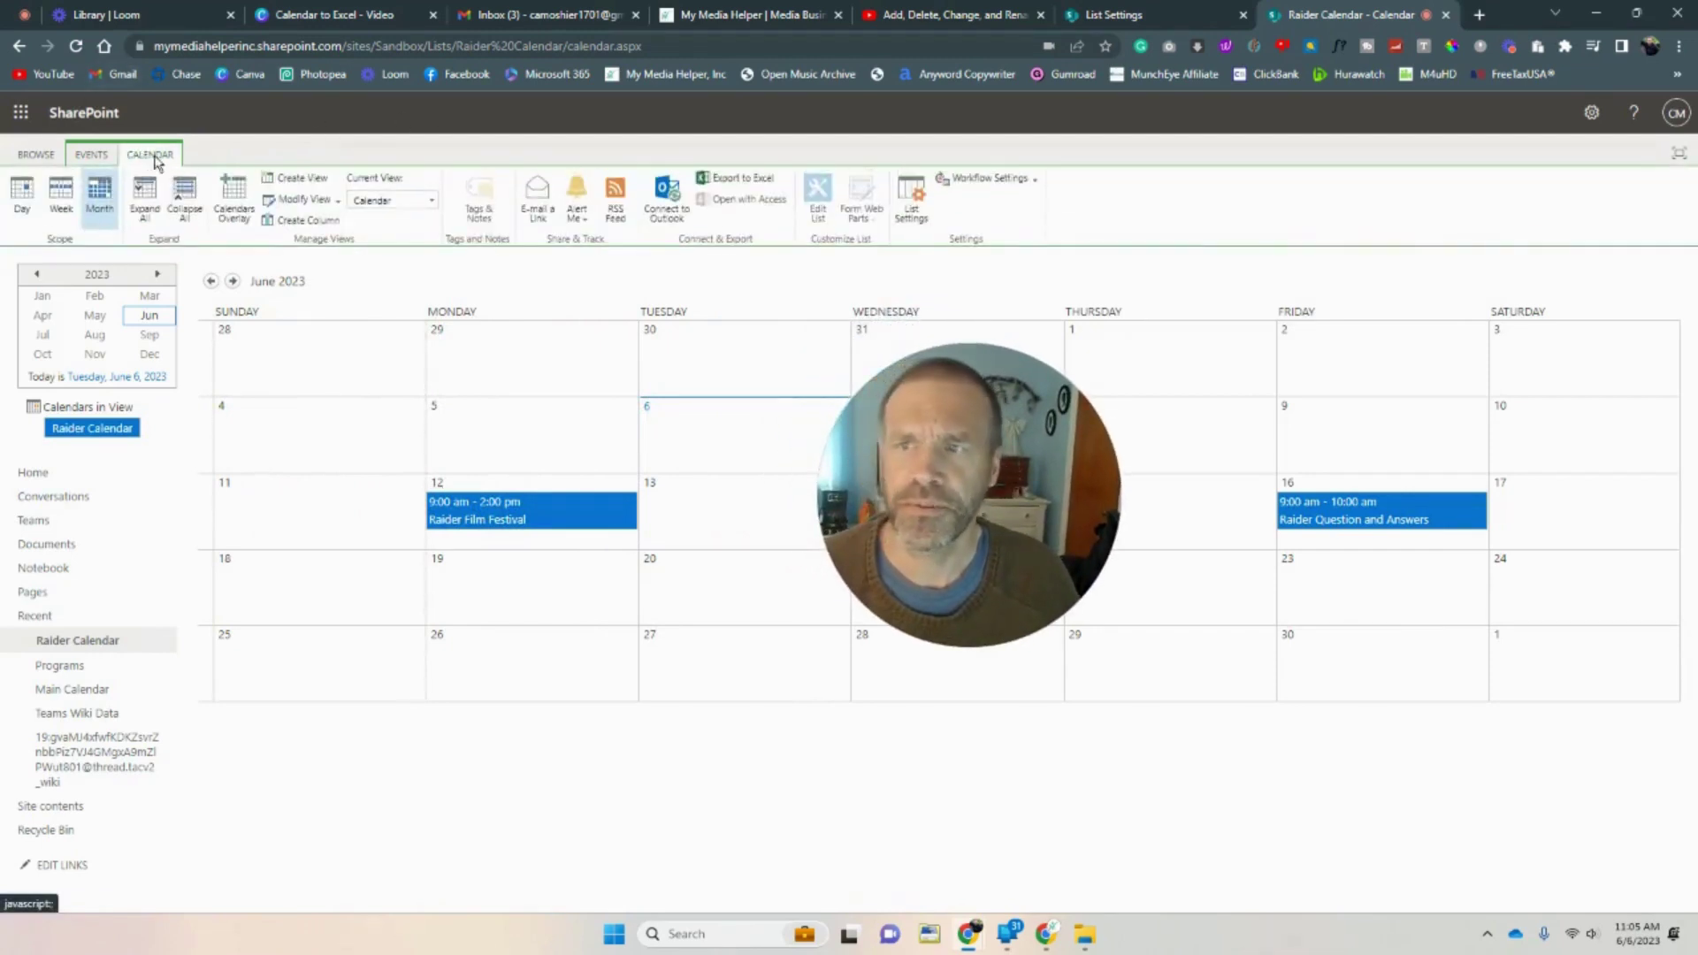
{"action": "left_click_drag", "start_coordinate": [839, 478], "coordinate": [345, 494]}
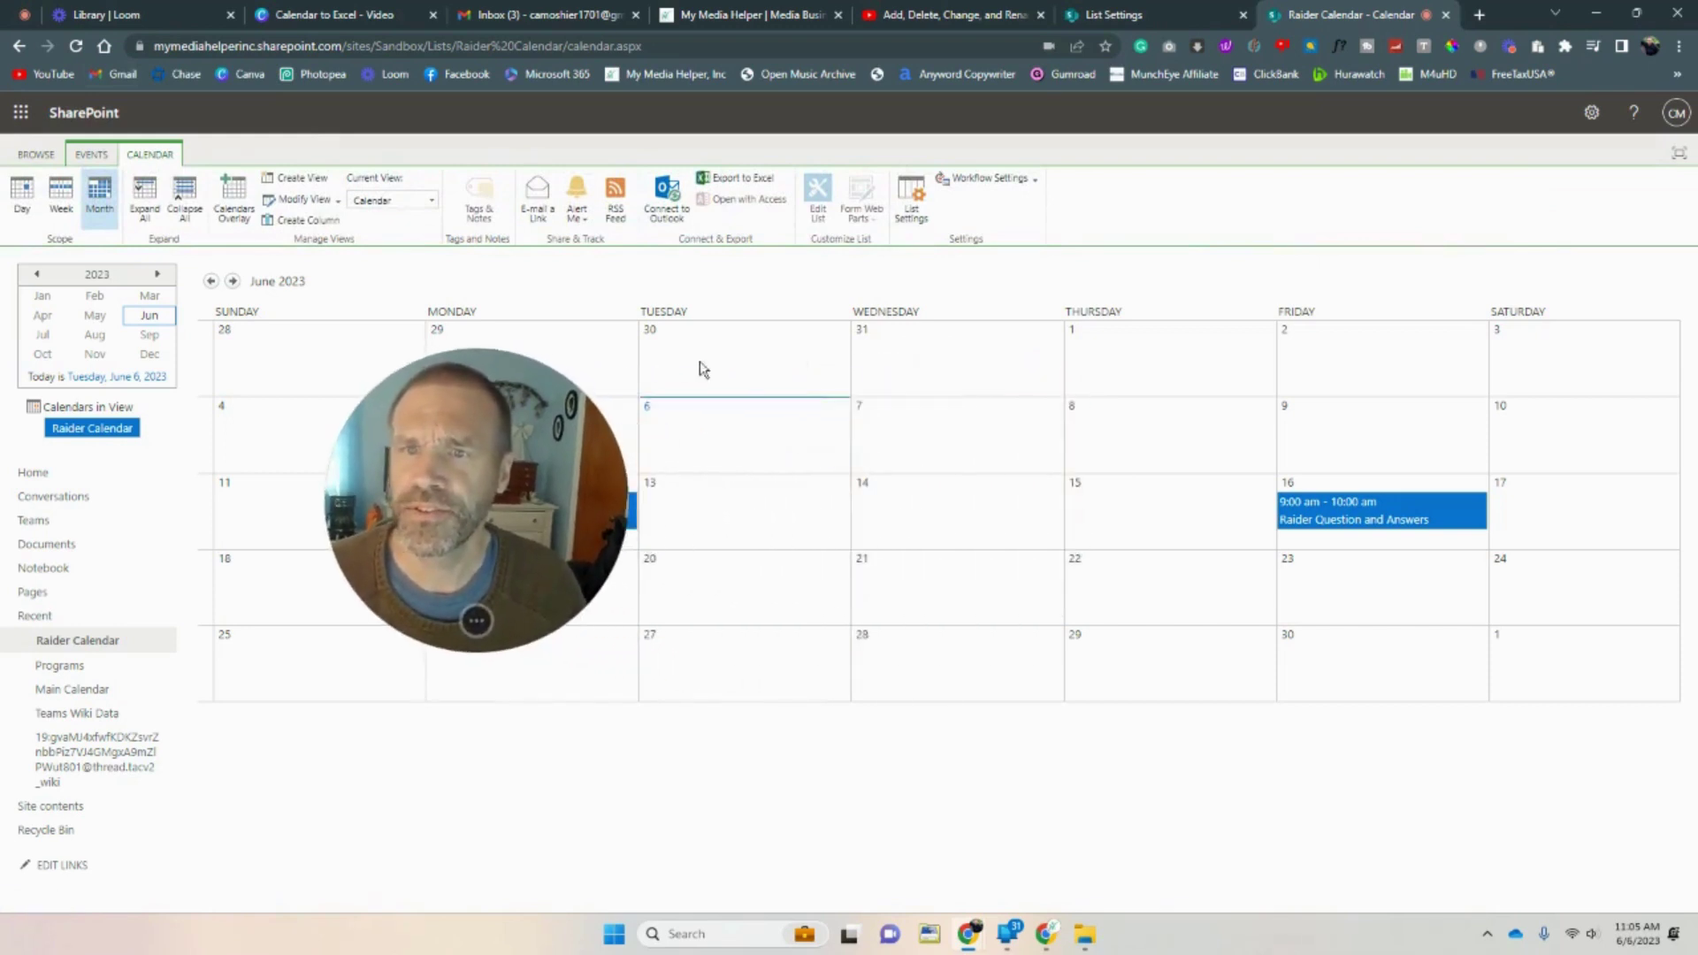
{"action": "left_click", "coordinate": [744, 186]}
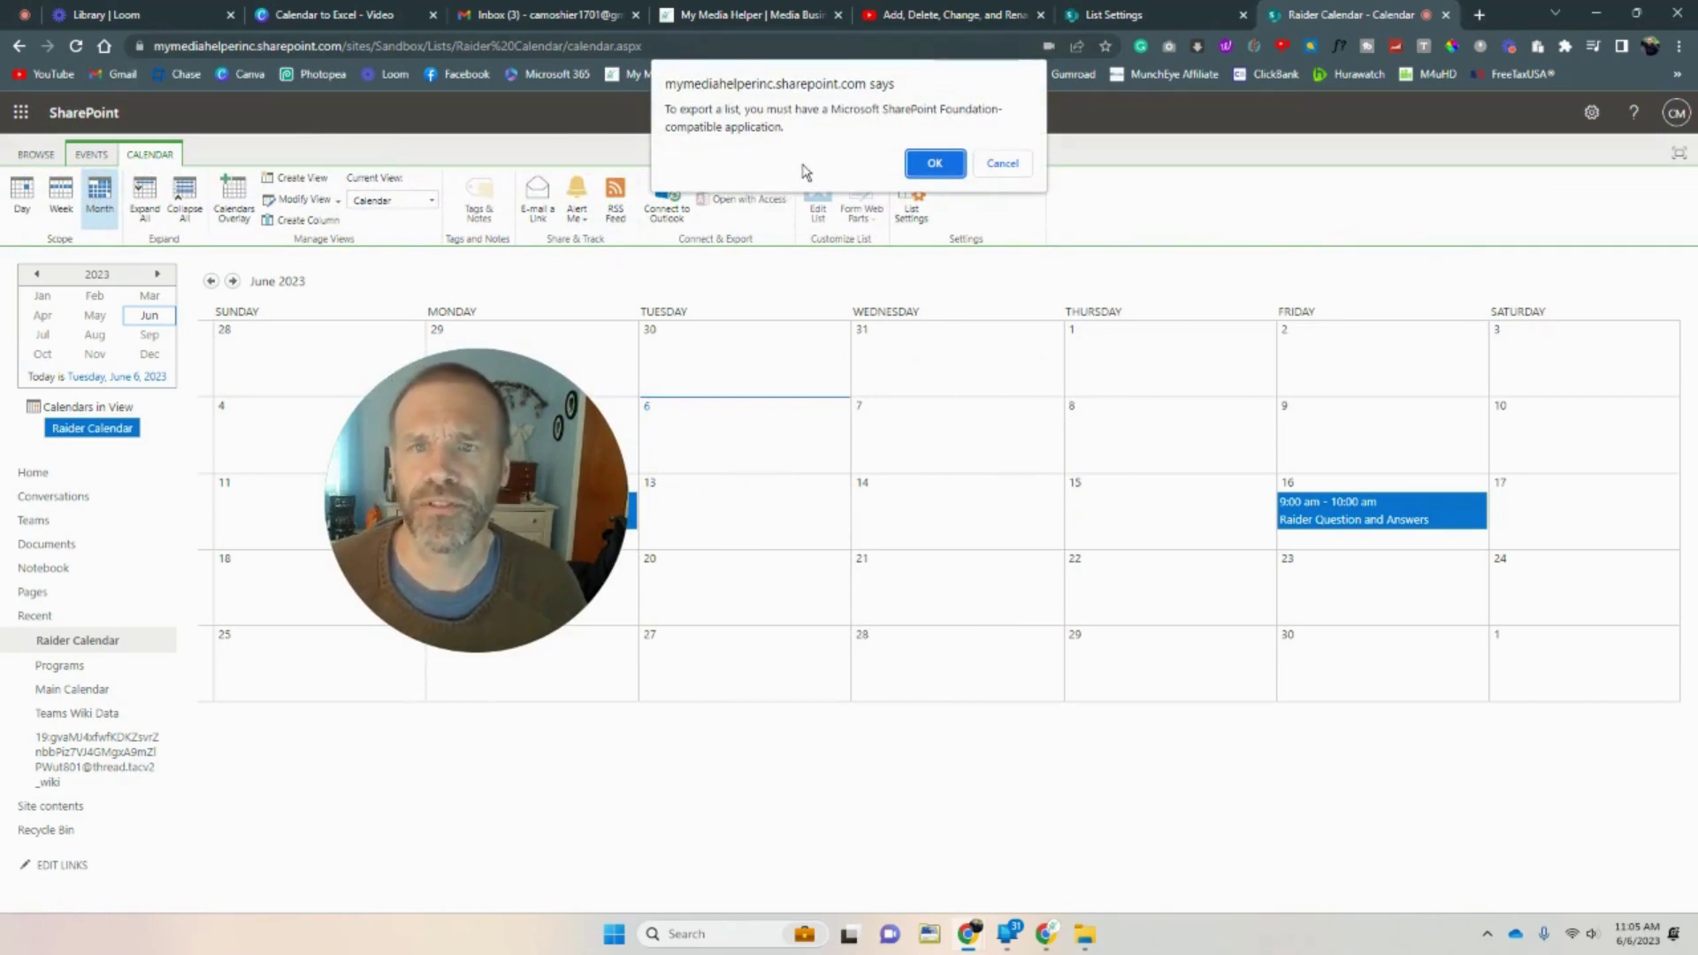
{"action": "left_click", "coordinate": [935, 165]}
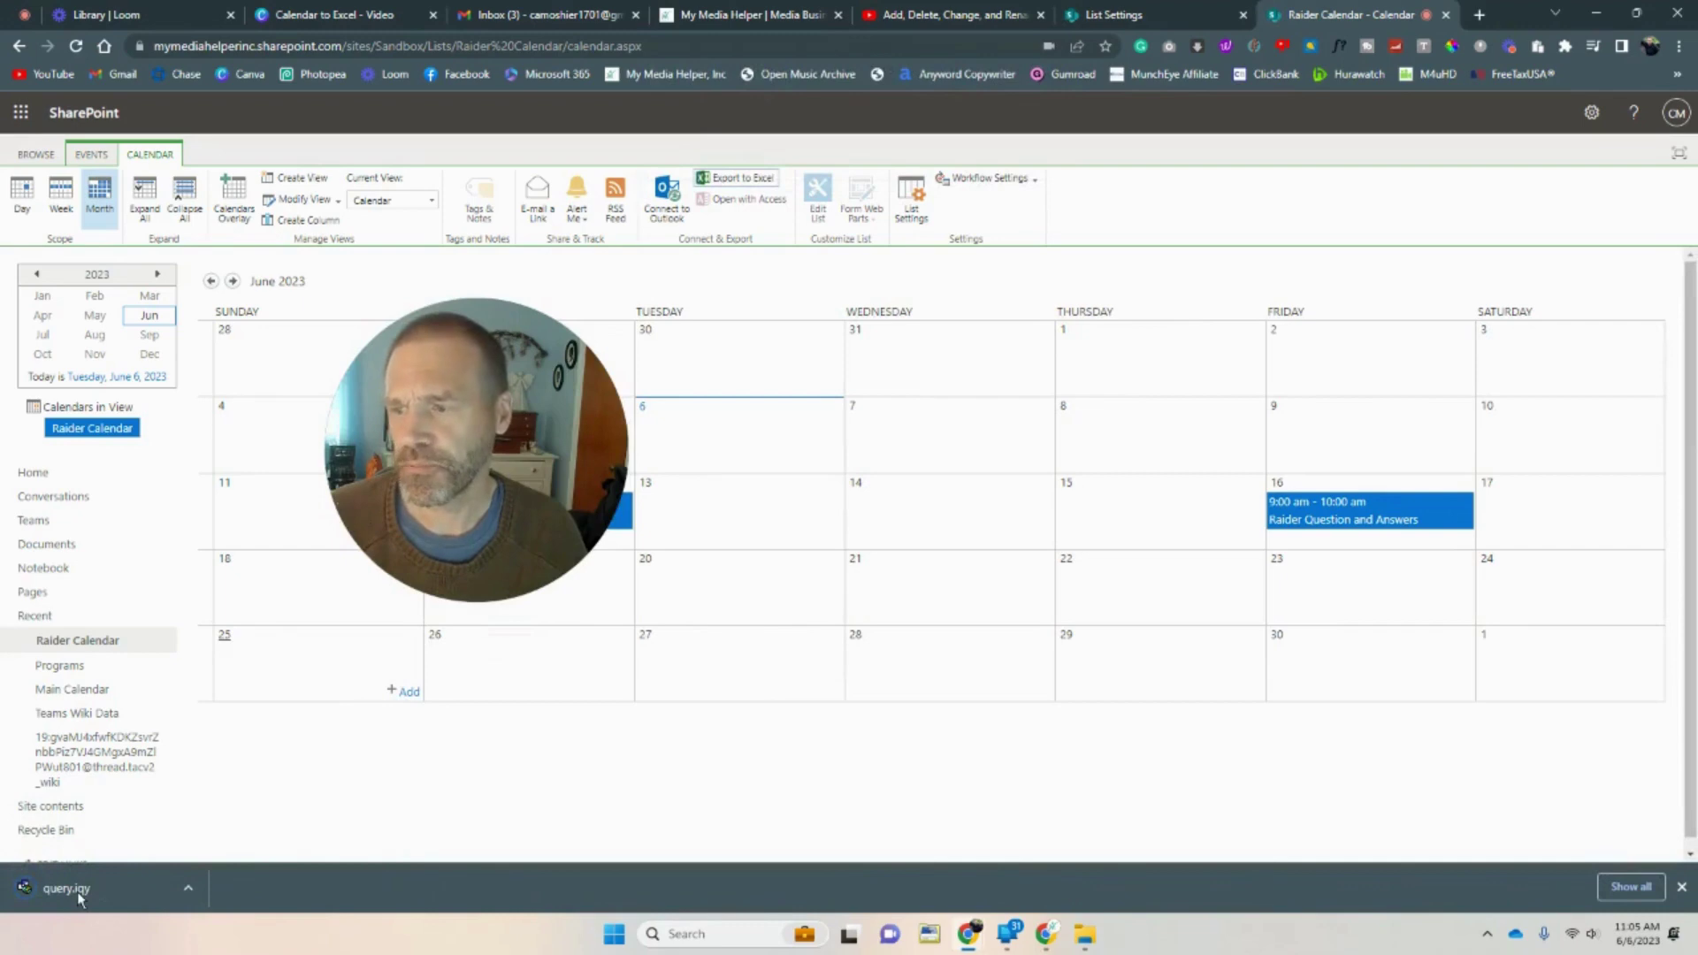
Show the downloaded query.iqy file in its folder.
{"action": "right_click", "coordinate": [77, 896]}
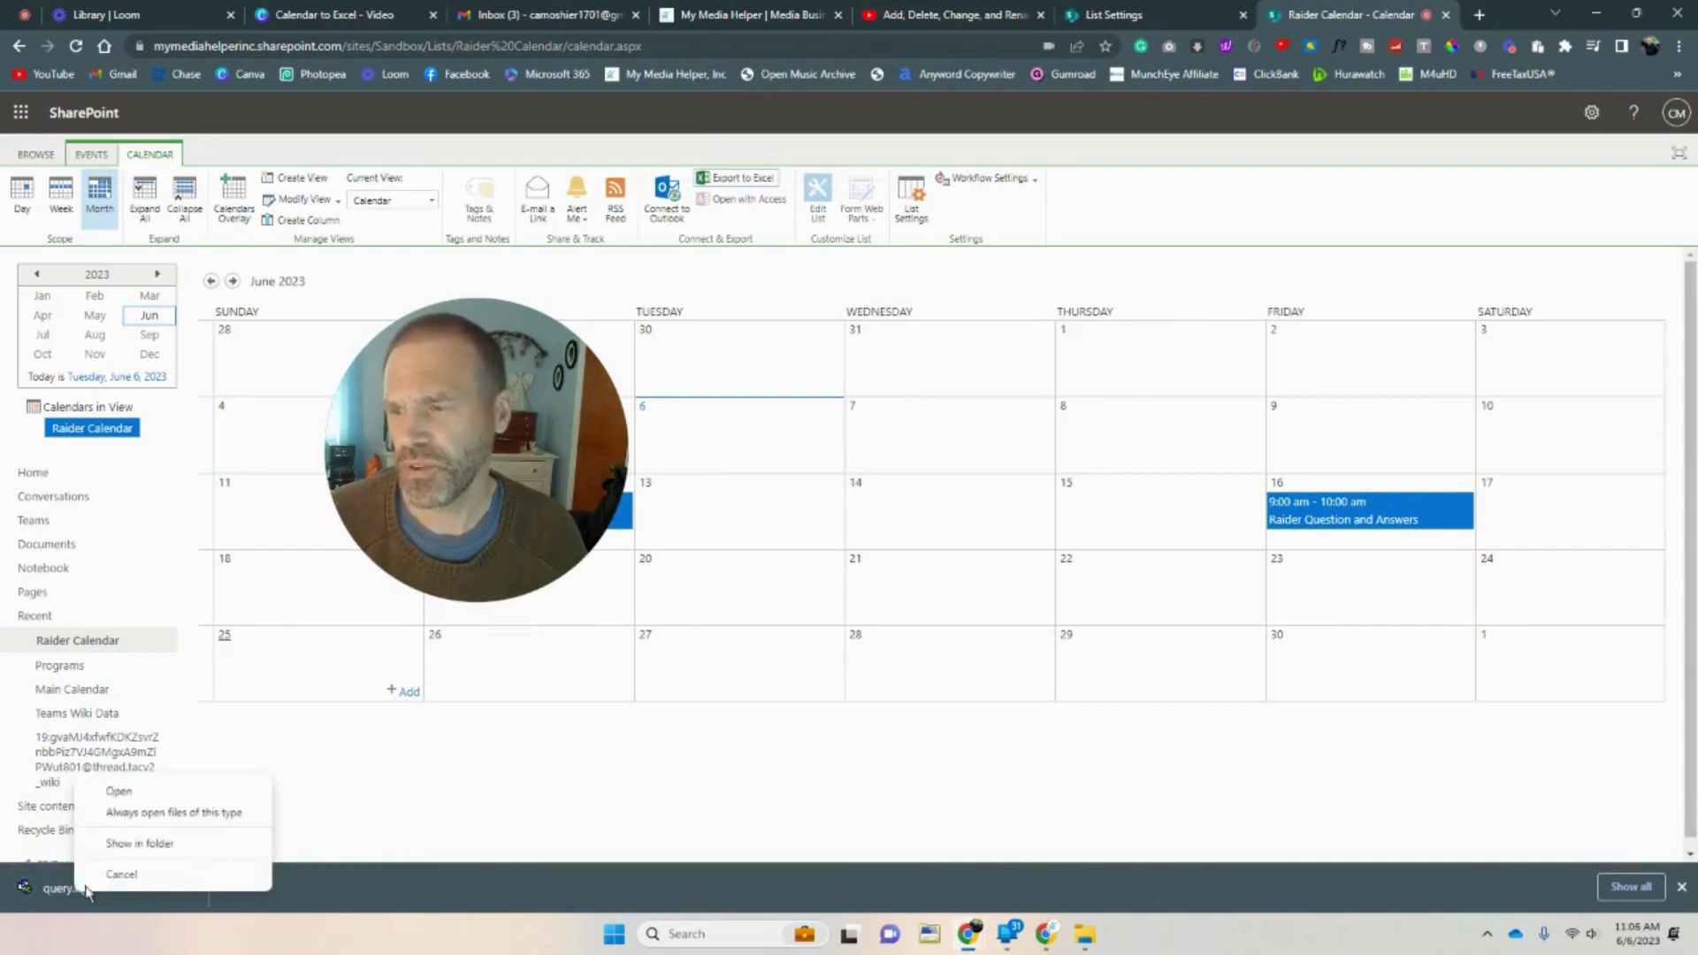
{"action": "left_click", "coordinate": [154, 848]}
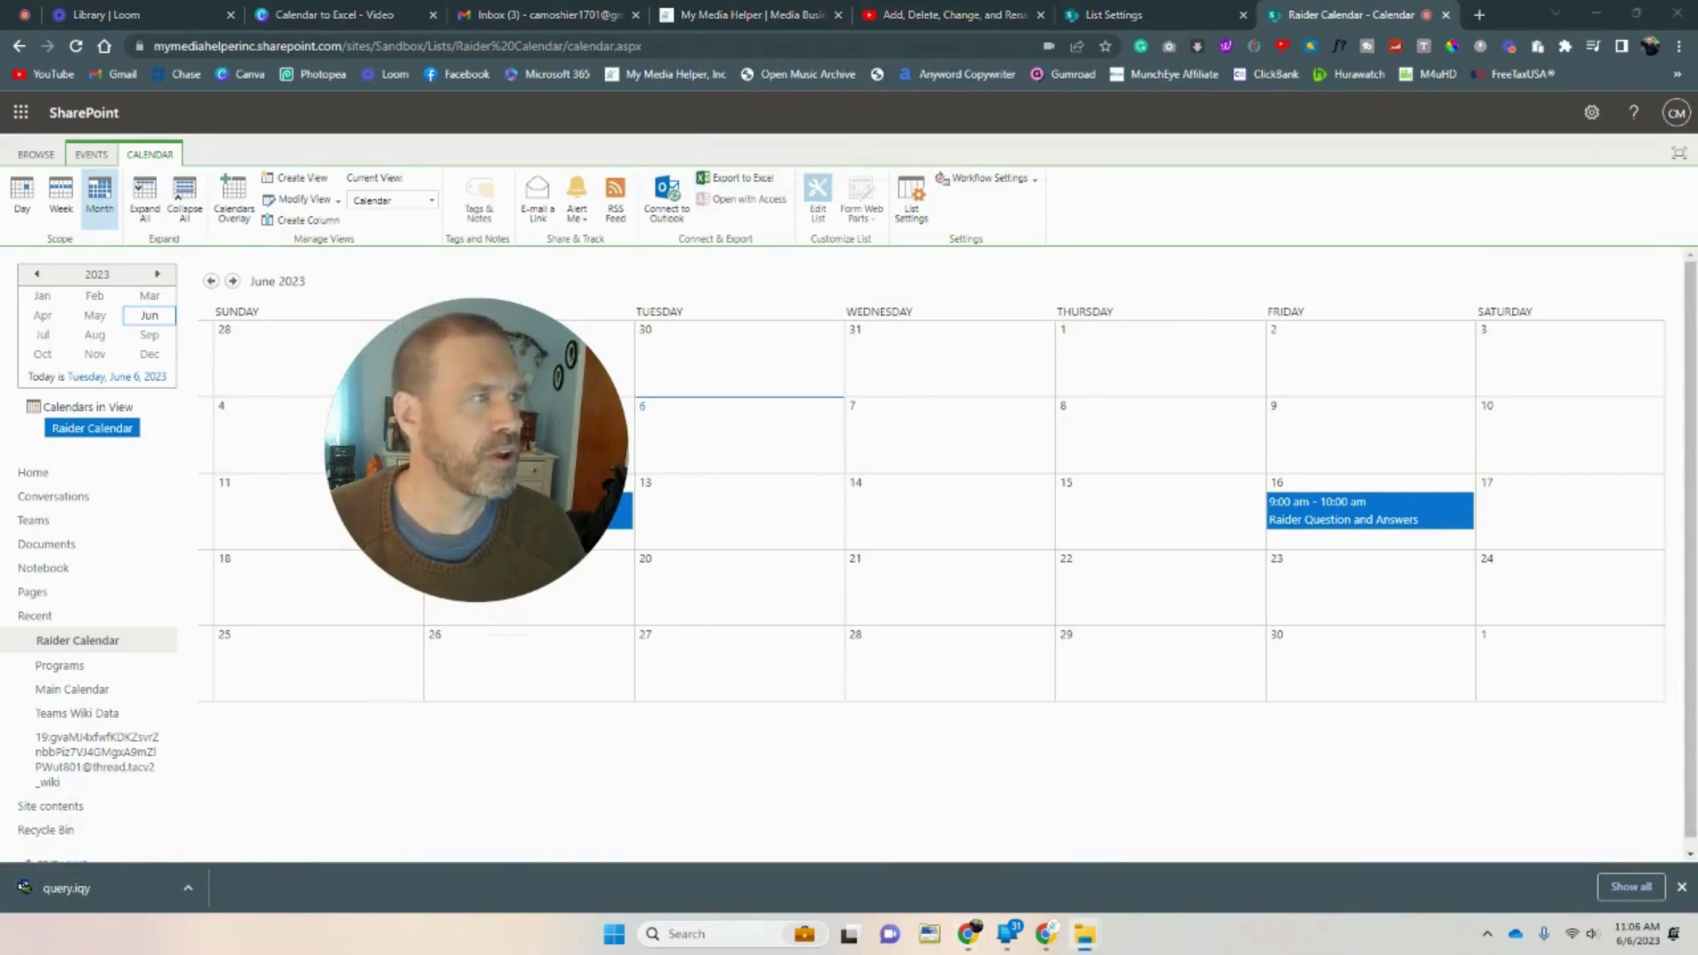
{"action": "key", "text": "super+shift+Right"}
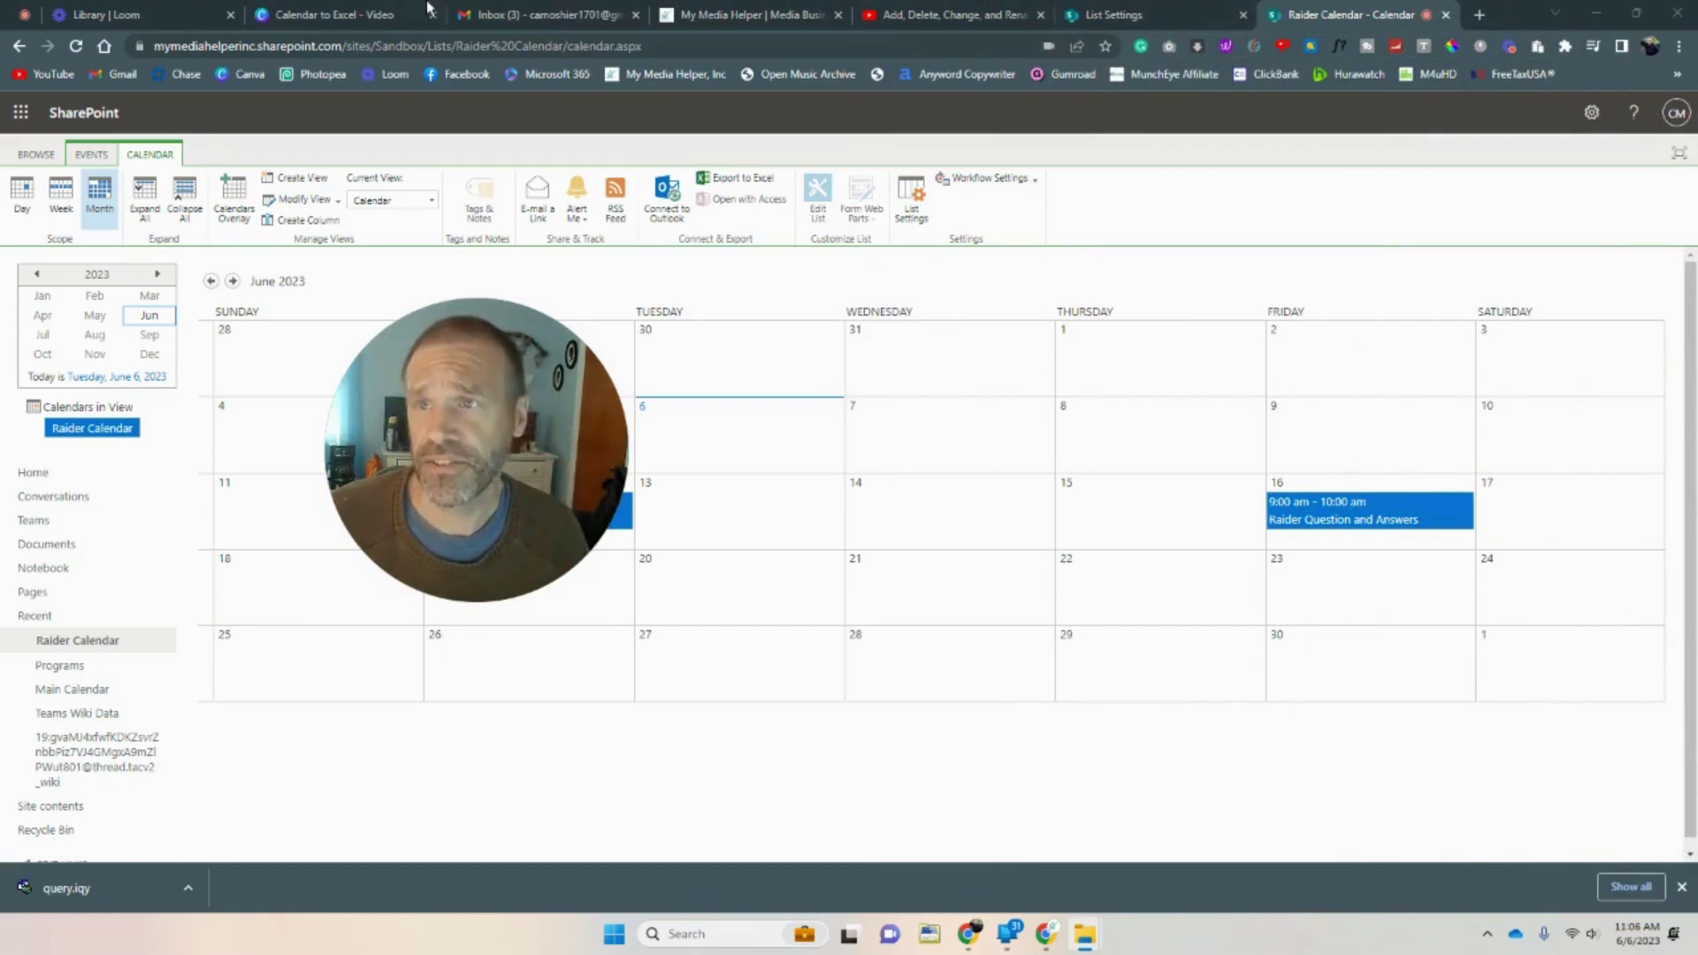
Review the Microsoft 365 Family free trial welcome email in Gmail, and return to the Raider Calendar in SharePoint.
{"action": "left_click", "coordinate": [520, 13]}
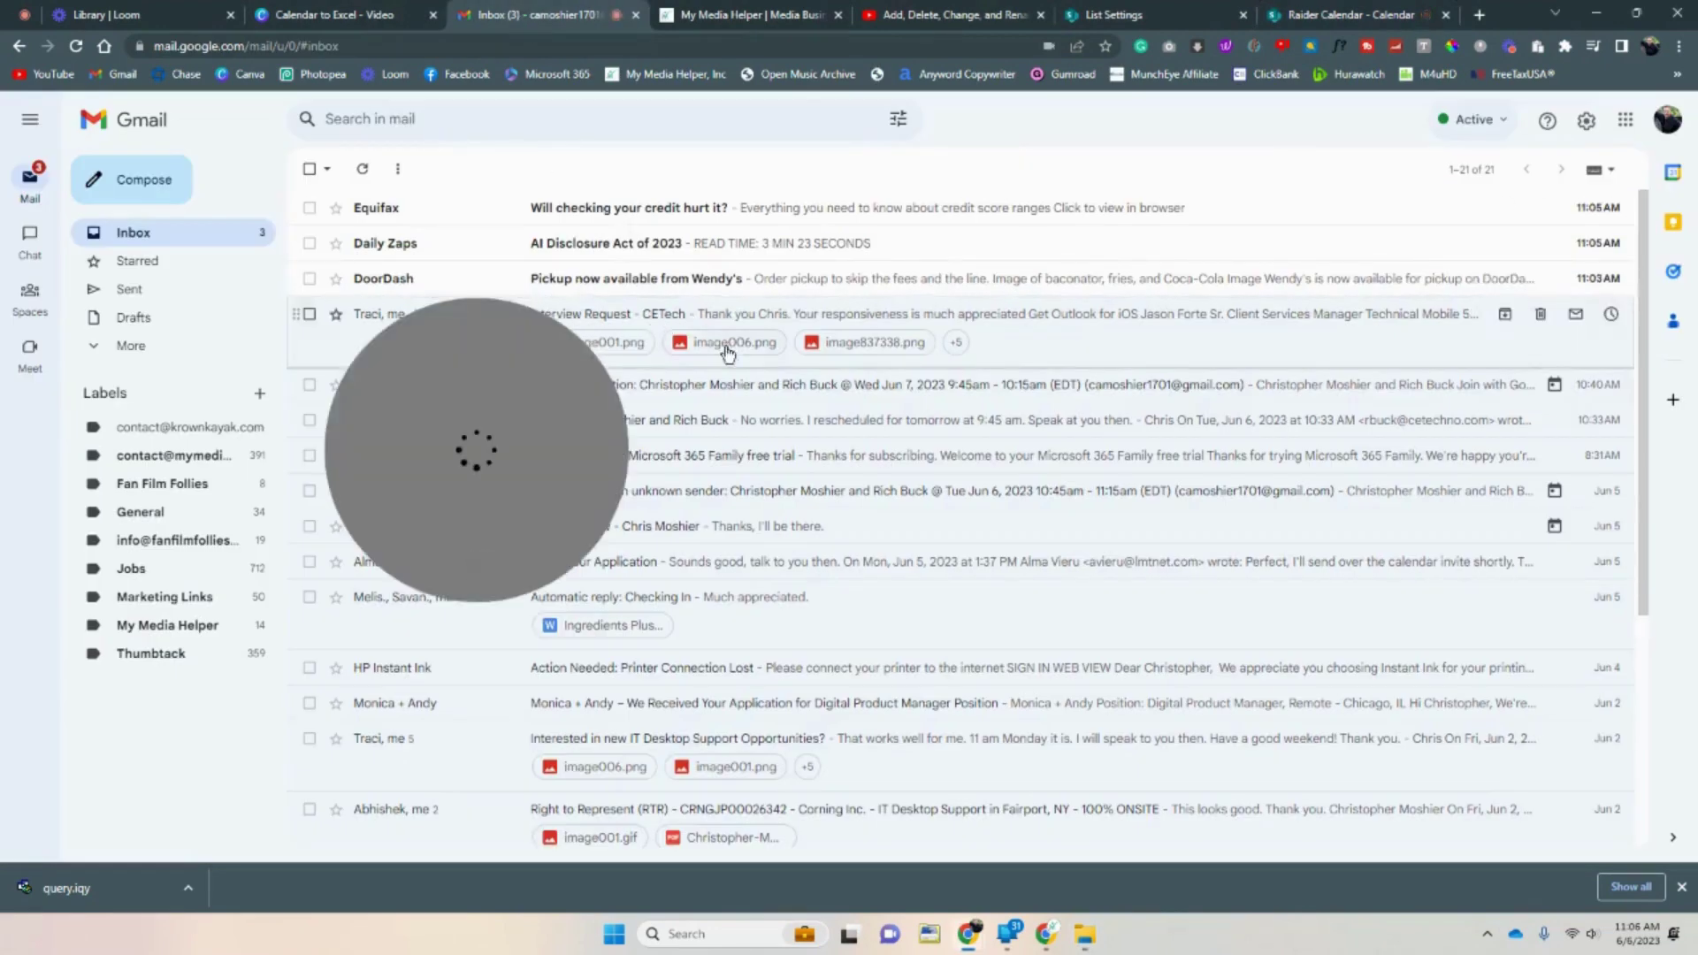
{"action": "left_click_drag", "start_coordinate": [513, 361], "coordinate": [885, 539]}
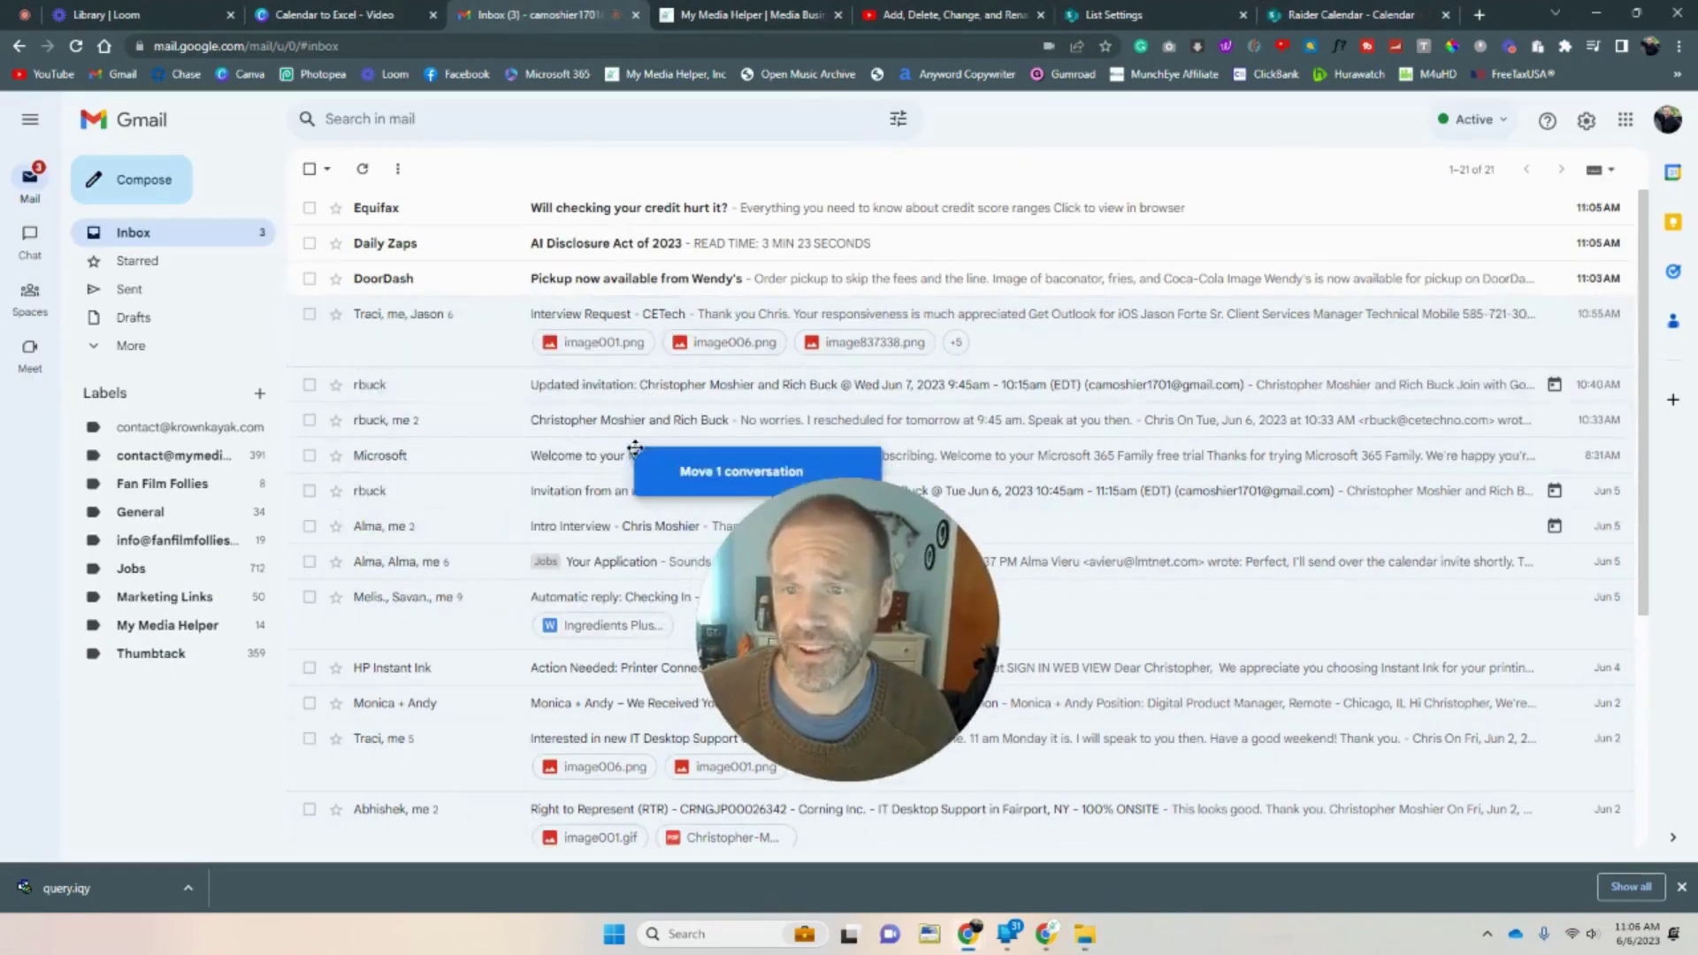
{"action": "left_click", "coordinate": [675, 455]}
{"action": "left_click_drag", "start_coordinate": [805, 600], "coordinate": [421, 526]}
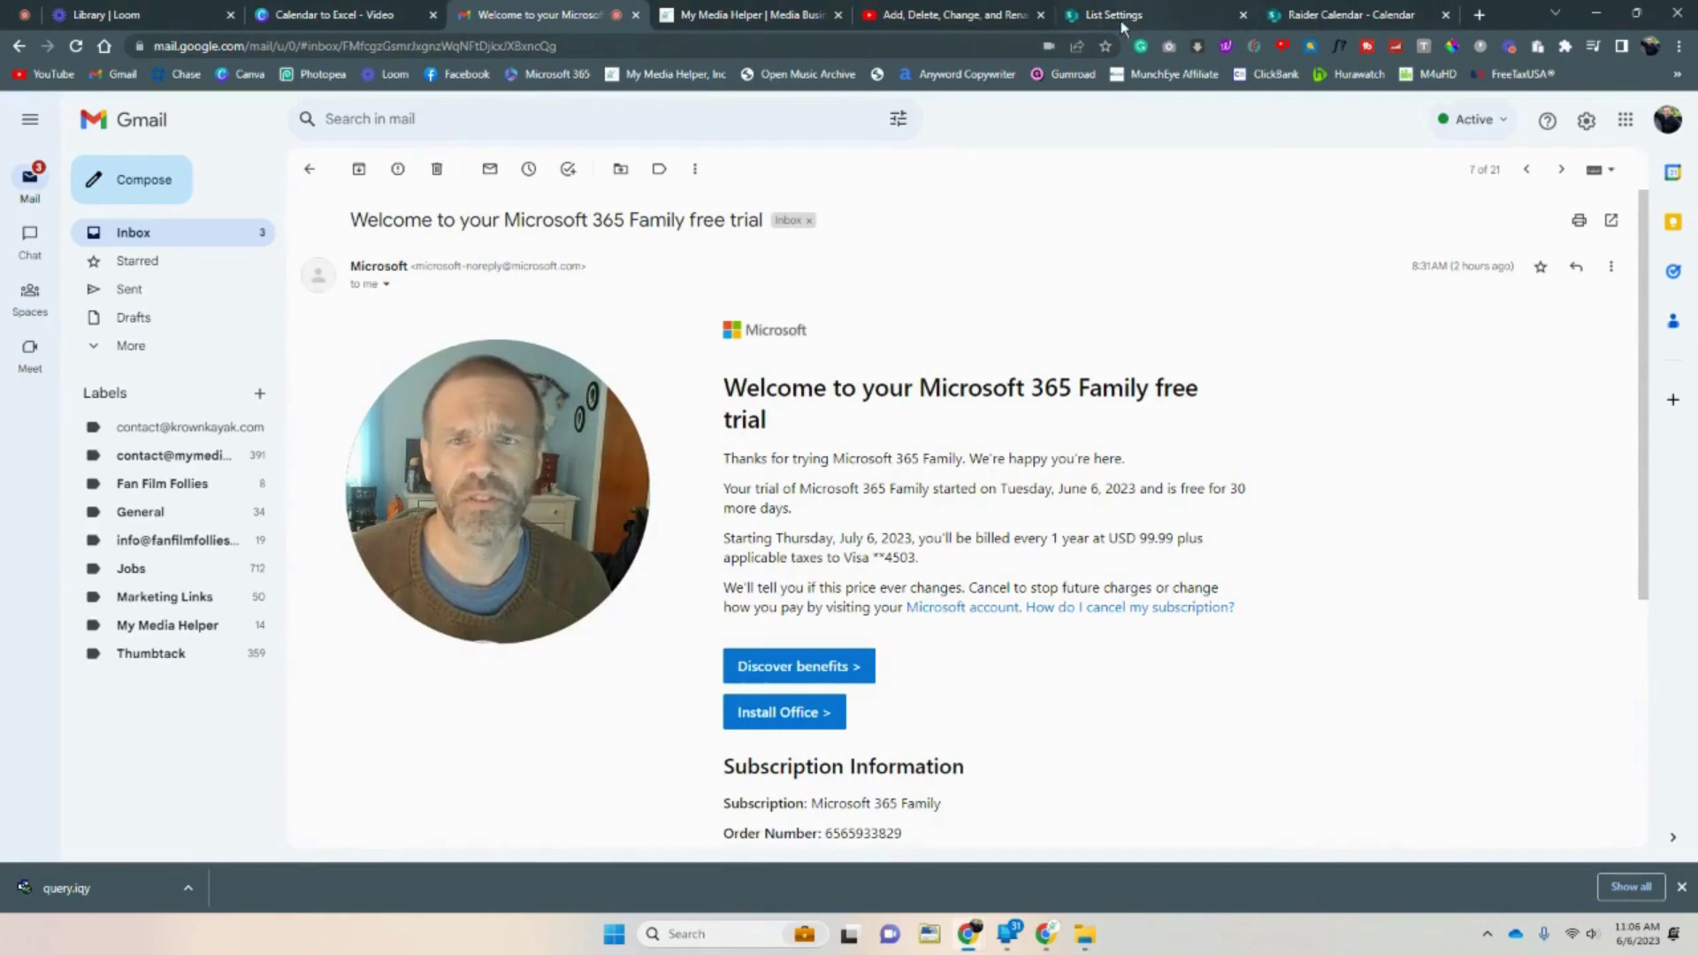
{"action": "left_click", "coordinate": [1202, 16]}
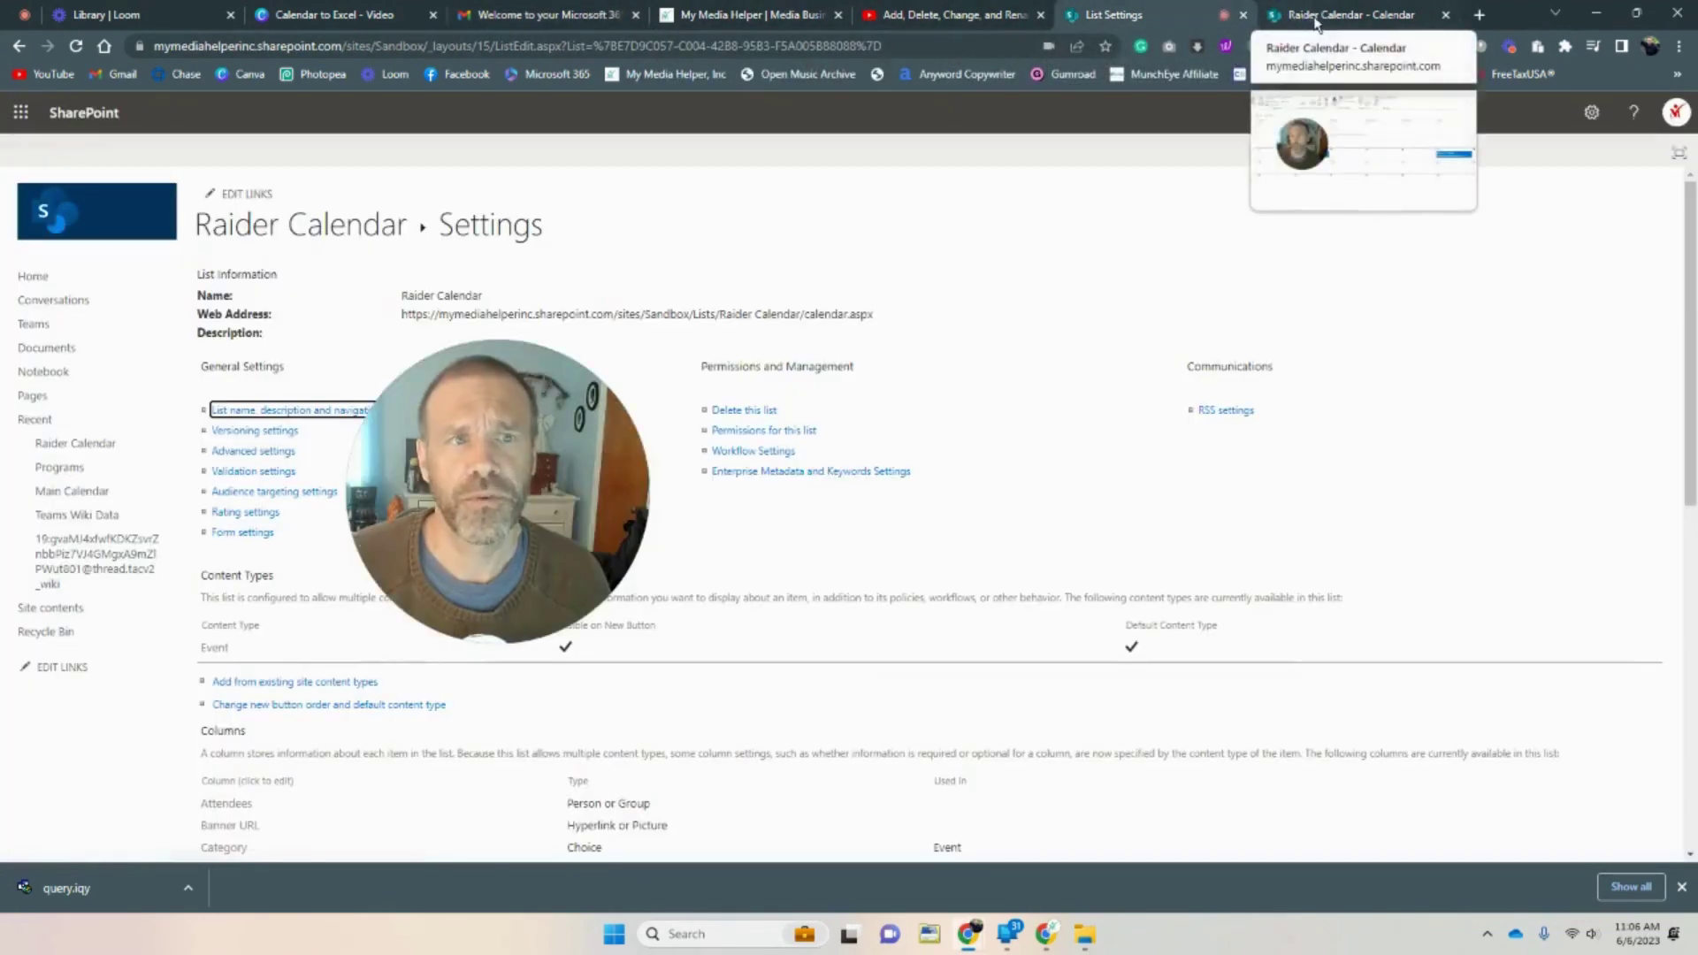
{"action": "left_click", "coordinate": [1362, 15]}
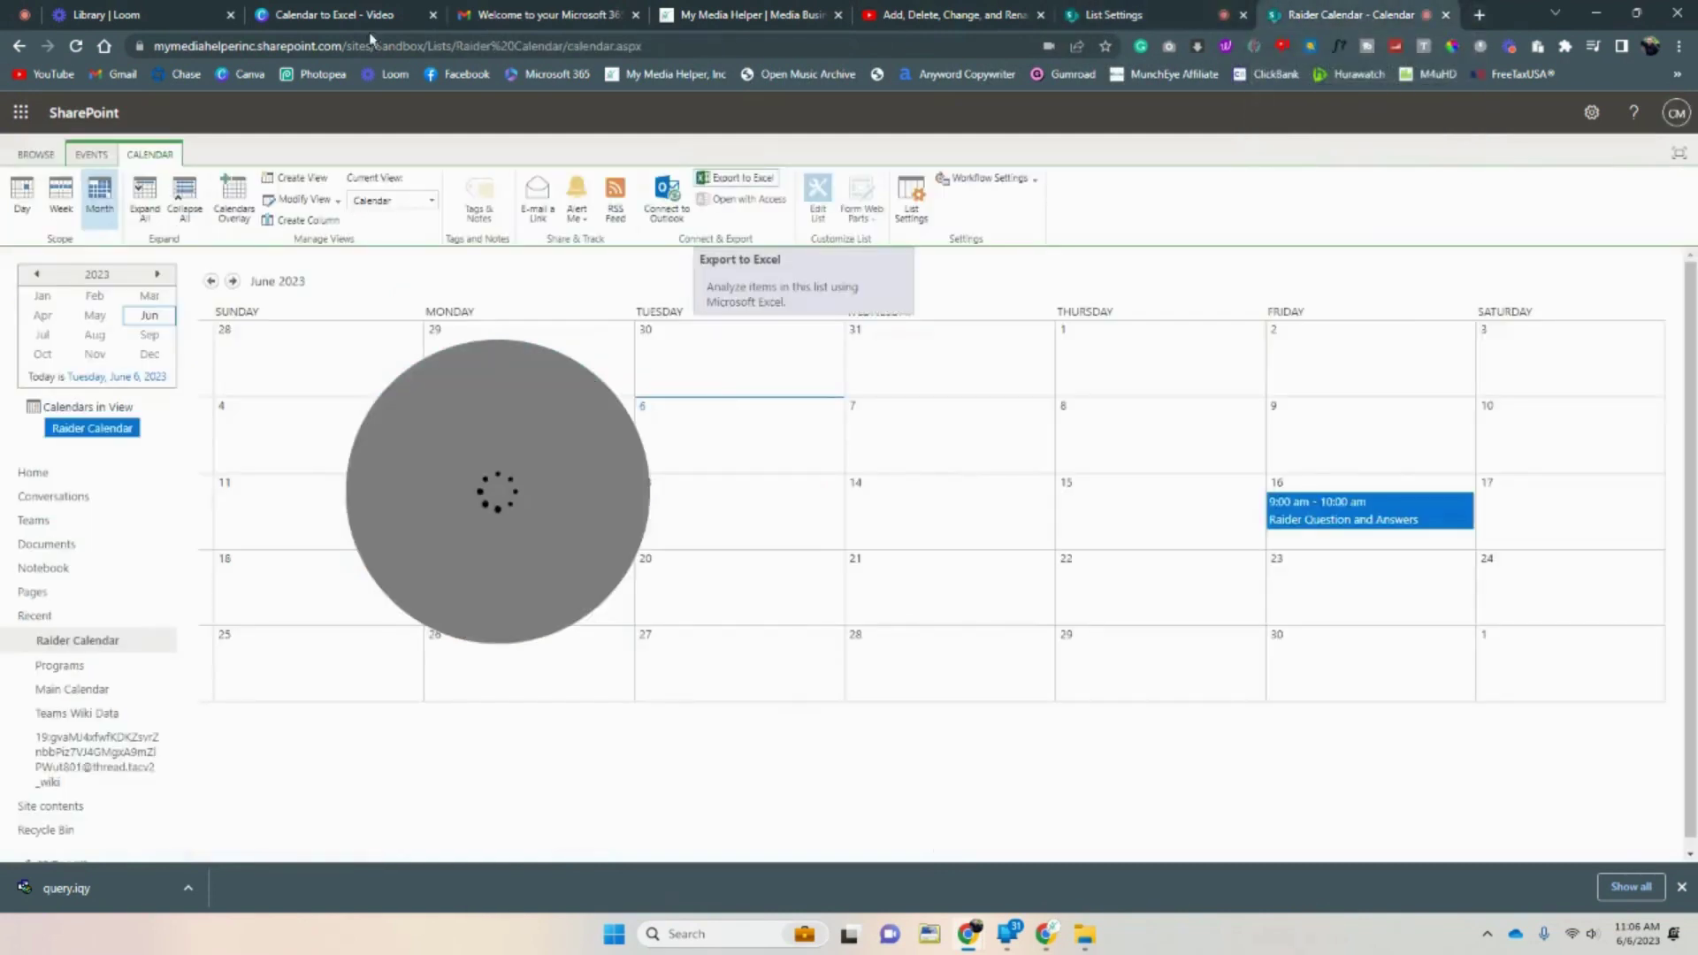
Switch to Excel for the web in a new tab and create a blank workbook, reloading the page to open it.
{"action": "left_click", "coordinate": [20, 112]}
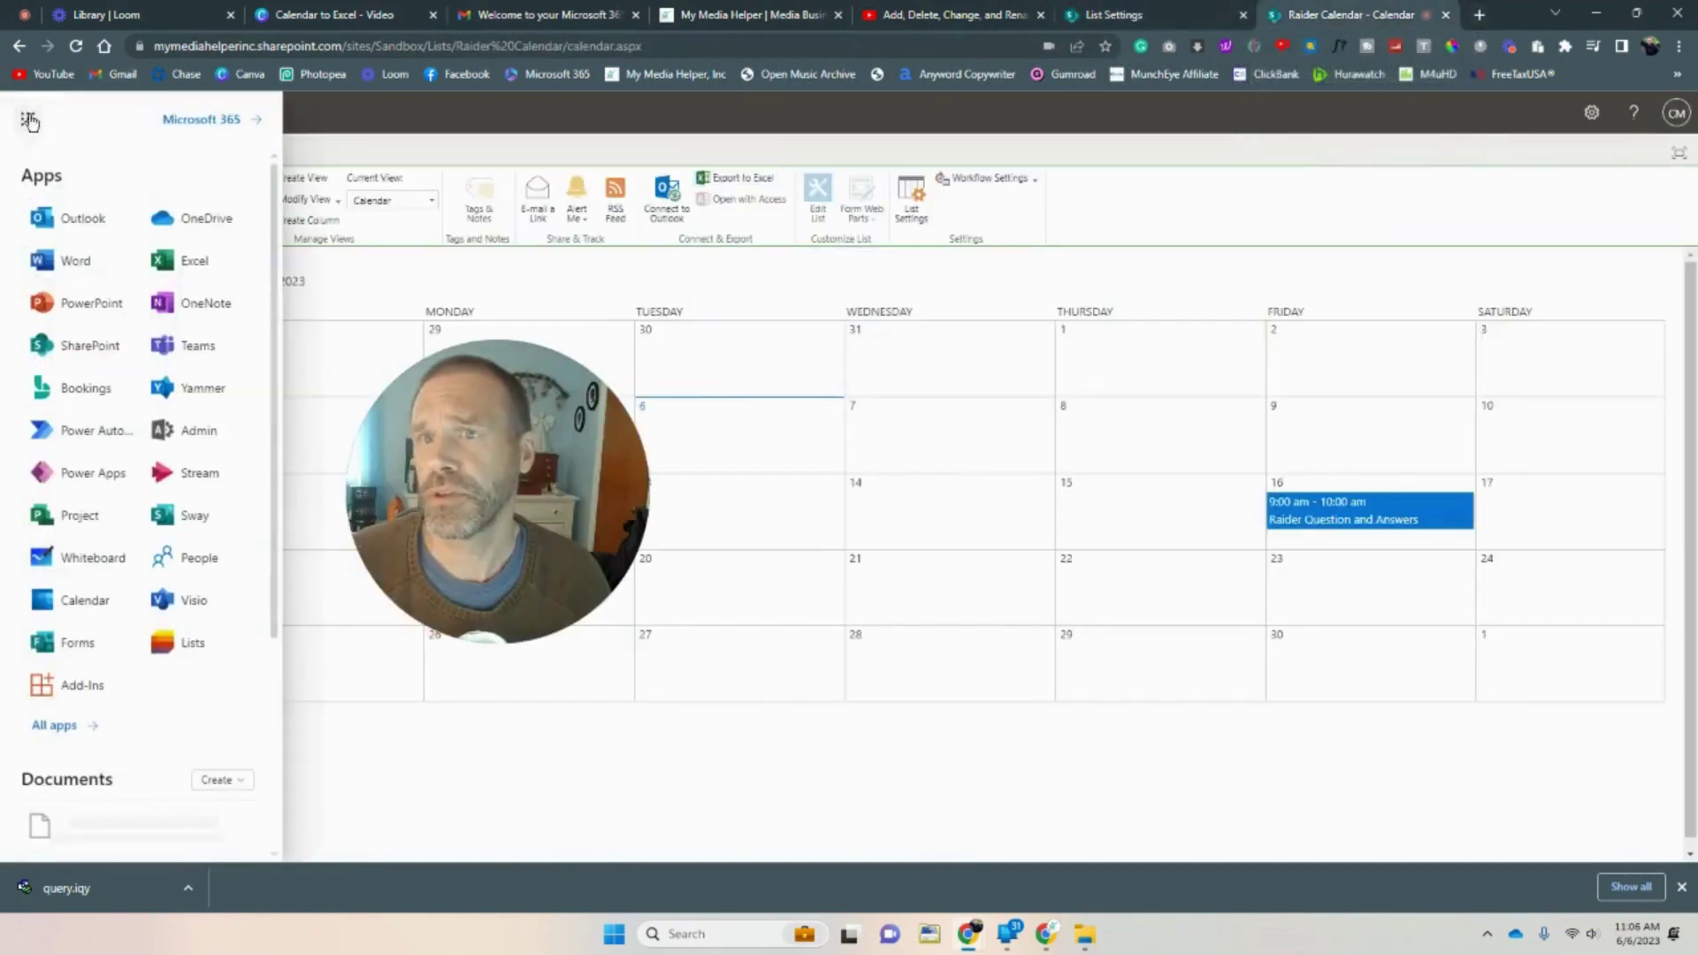
{"action": "right_click", "coordinate": [204, 269]}
{"action": "left_click", "coordinate": [300, 299]}
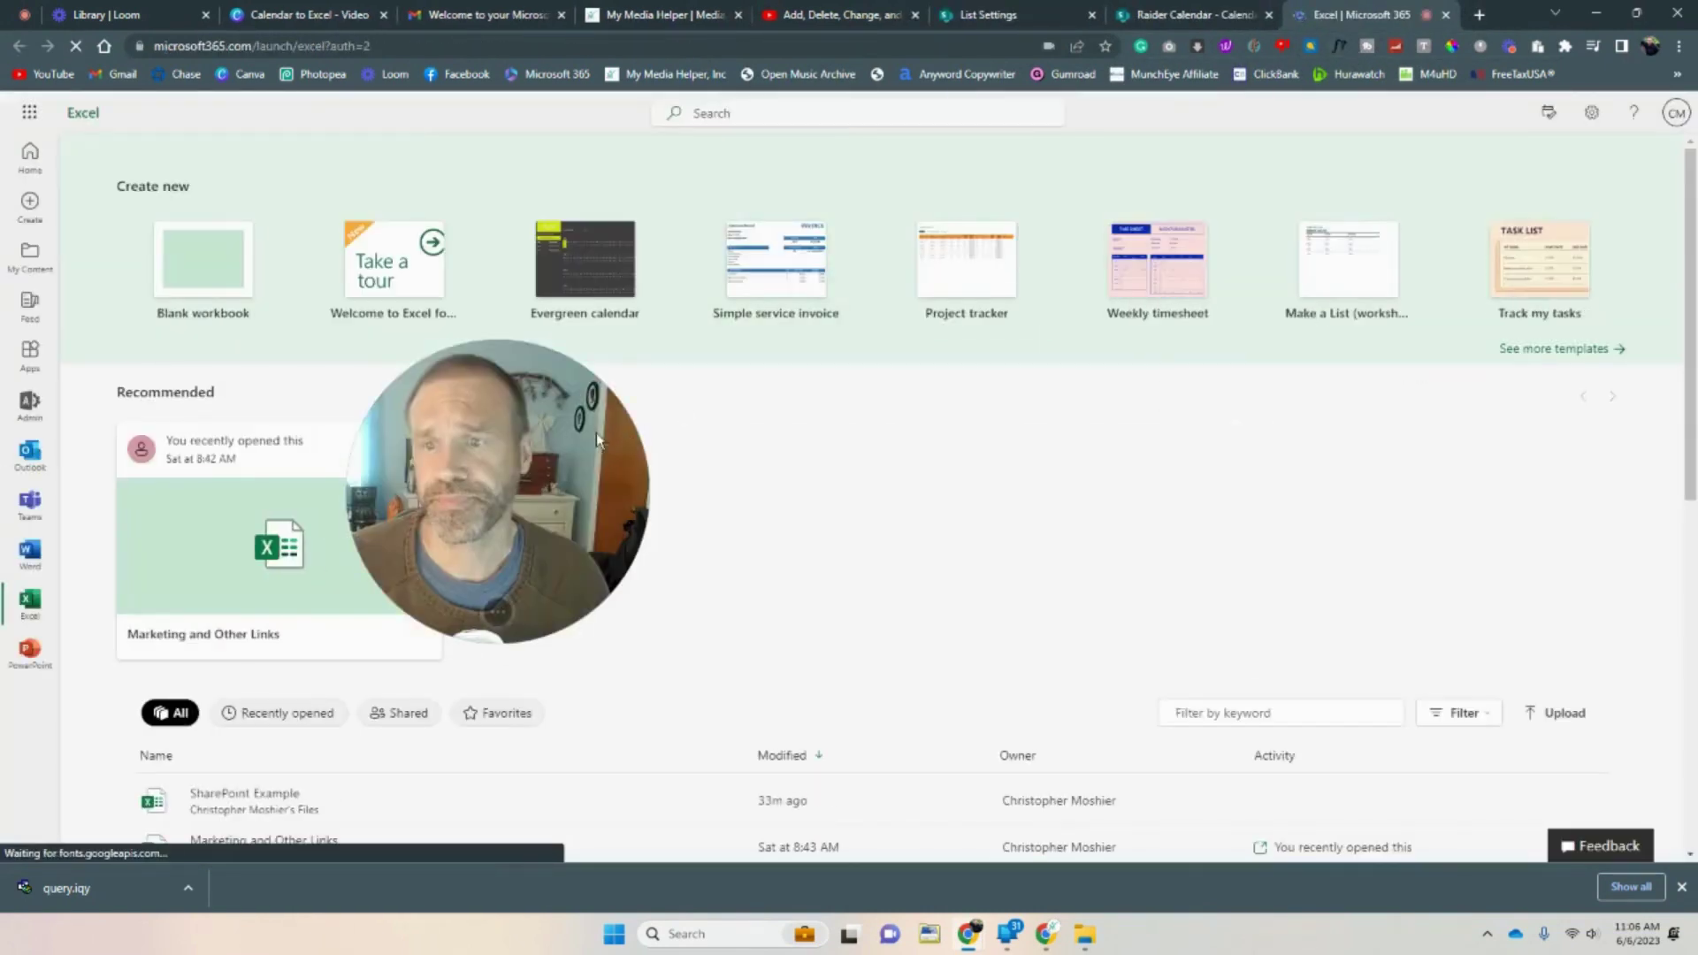
{"action": "left_click", "coordinate": [221, 277]}
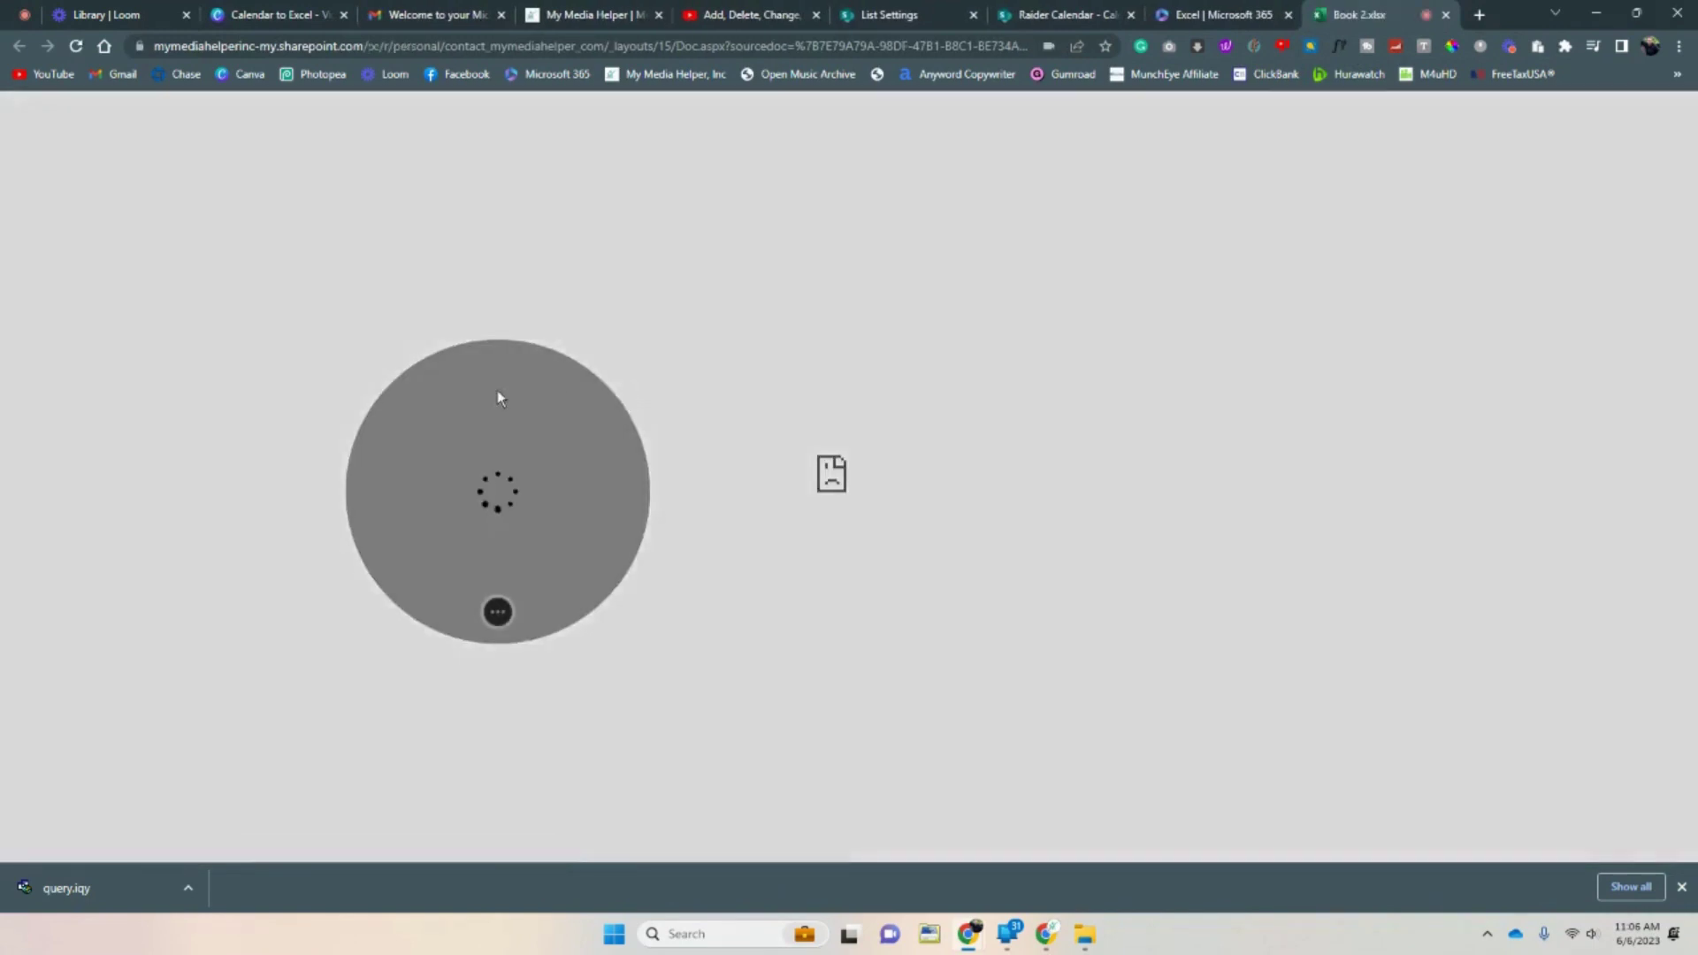
{"action": "left_click_drag", "start_coordinate": [497, 392], "coordinate": [1049, 289]}
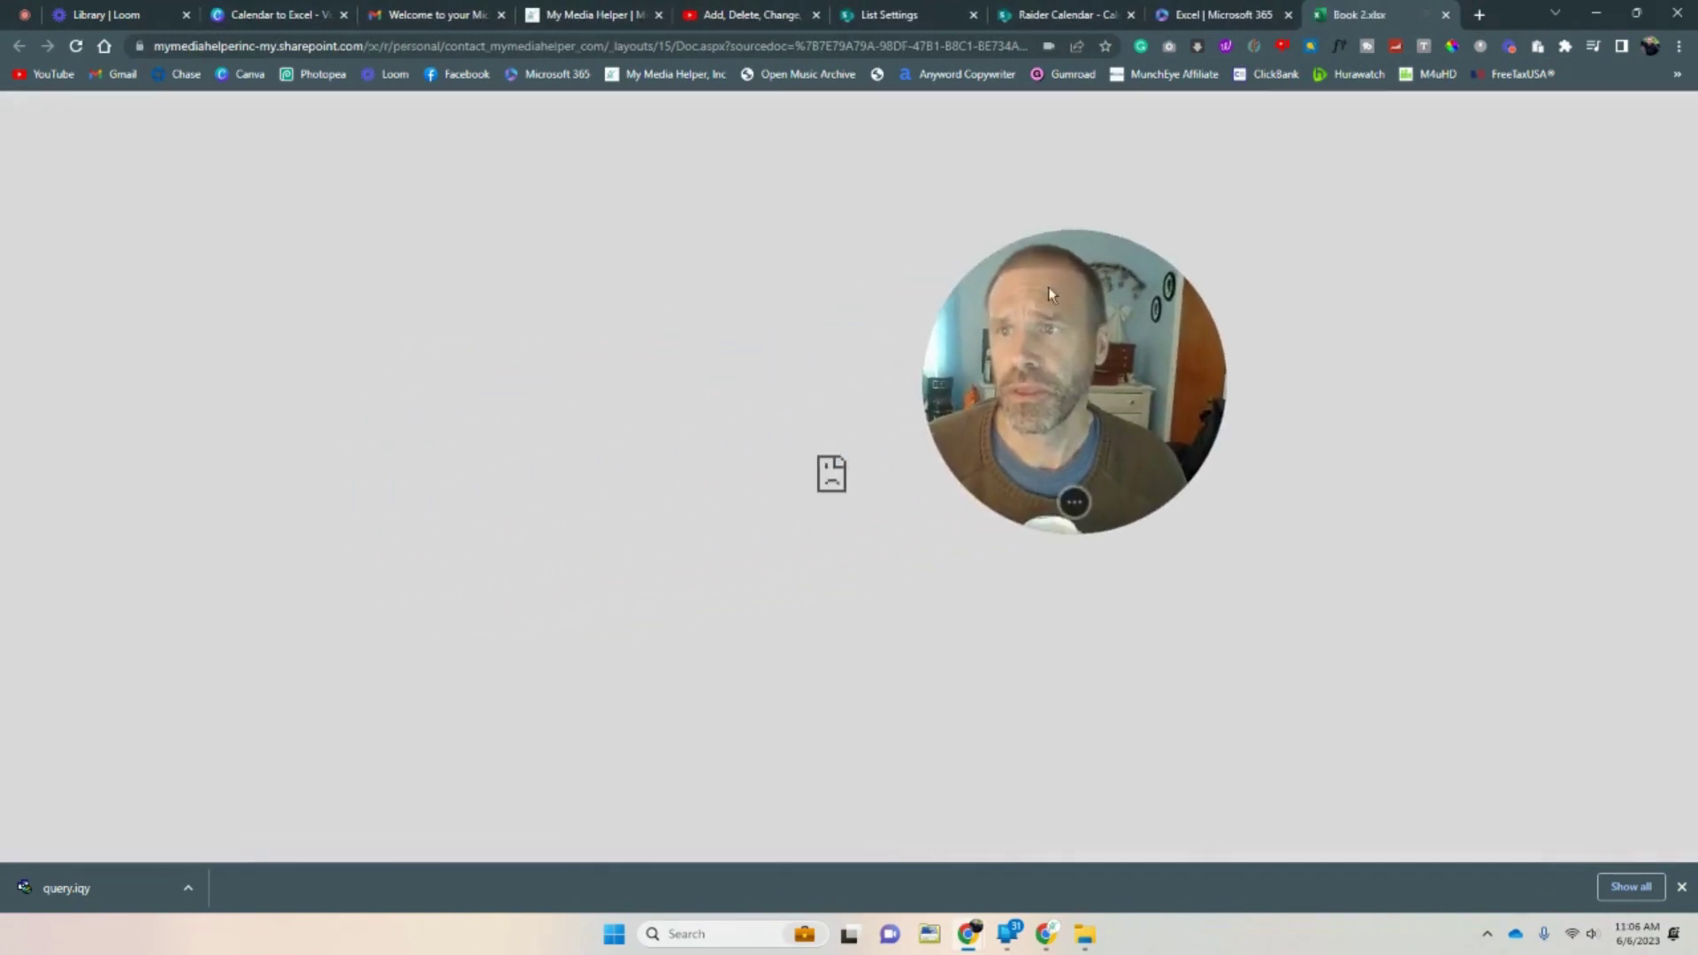
{"action": "left_click", "coordinate": [74, 48]}
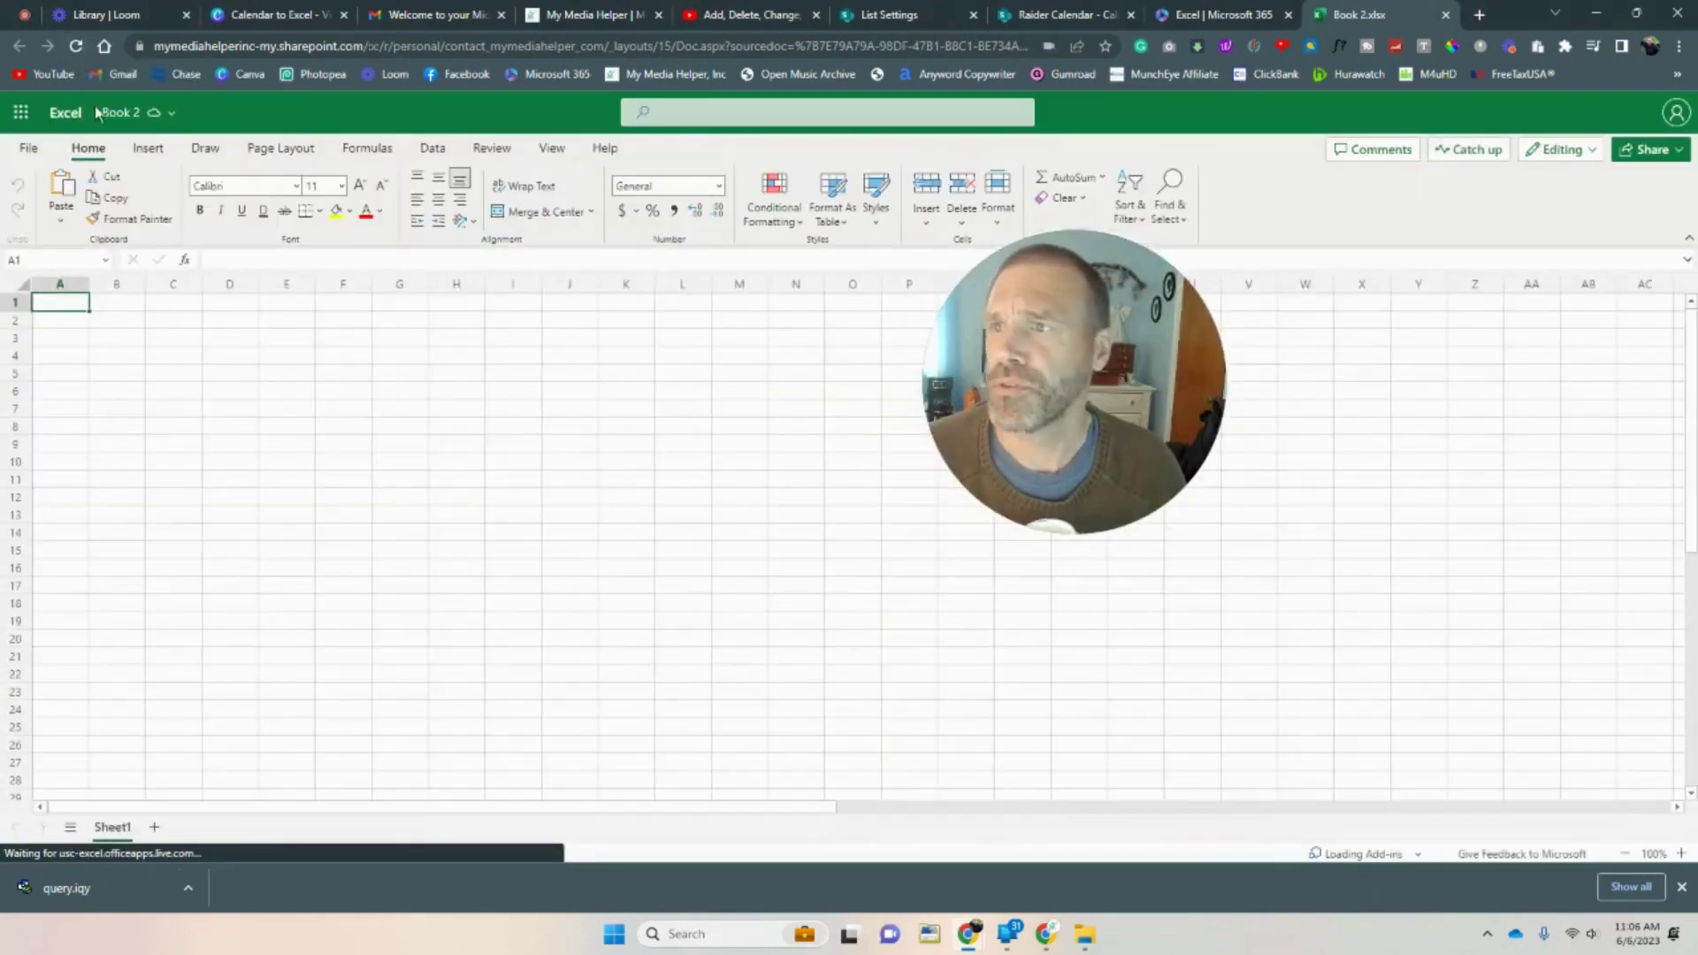
Rename the blank workbook as "Radier Online Excel Example" and display its data tools.
{"action": "left_click", "coordinate": [171, 113]}
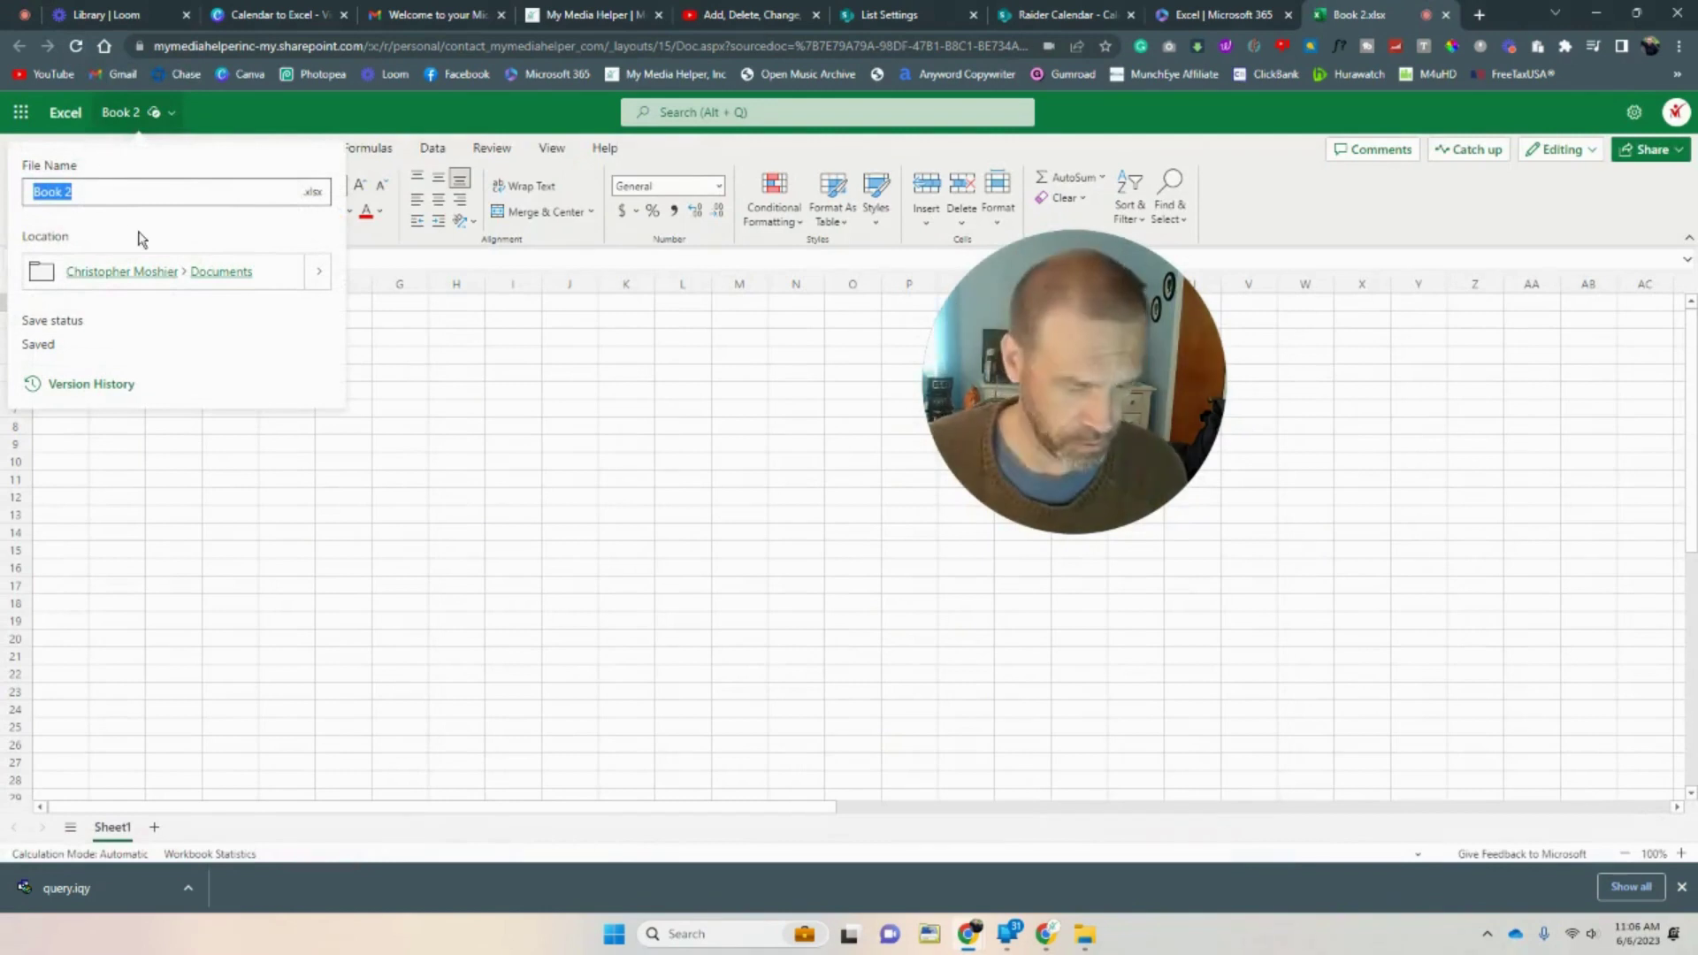
{"action": "type", "text": "Radier On"}
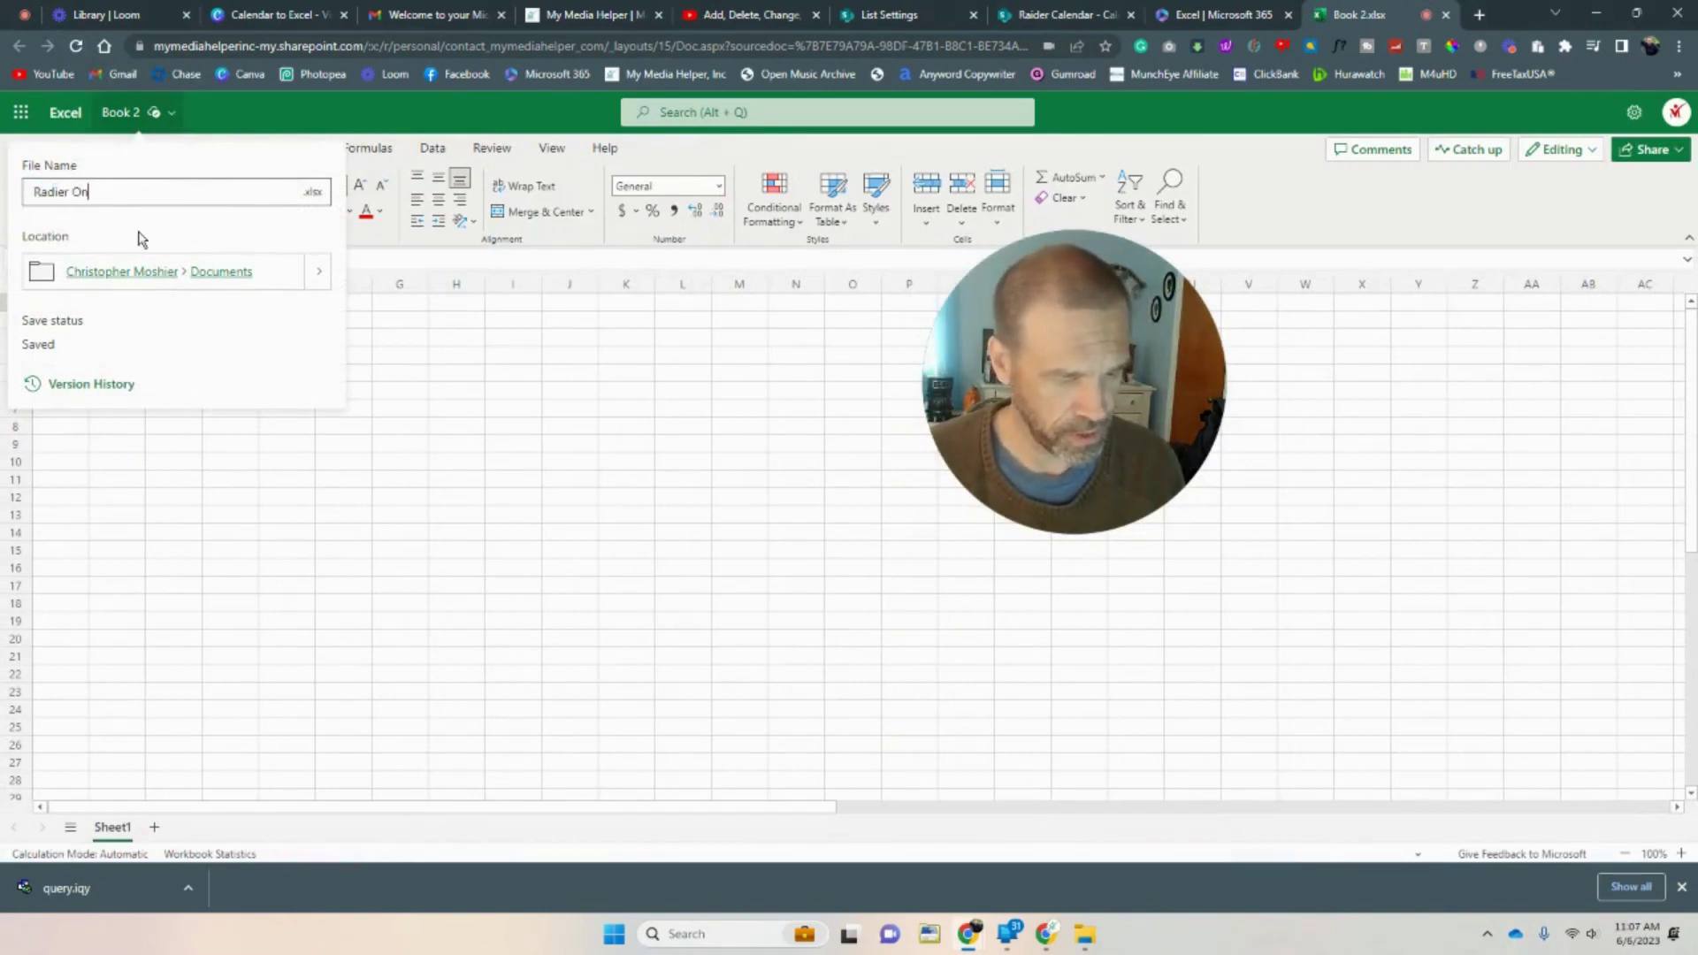
{"action": "type", "text": "line Excel E"}
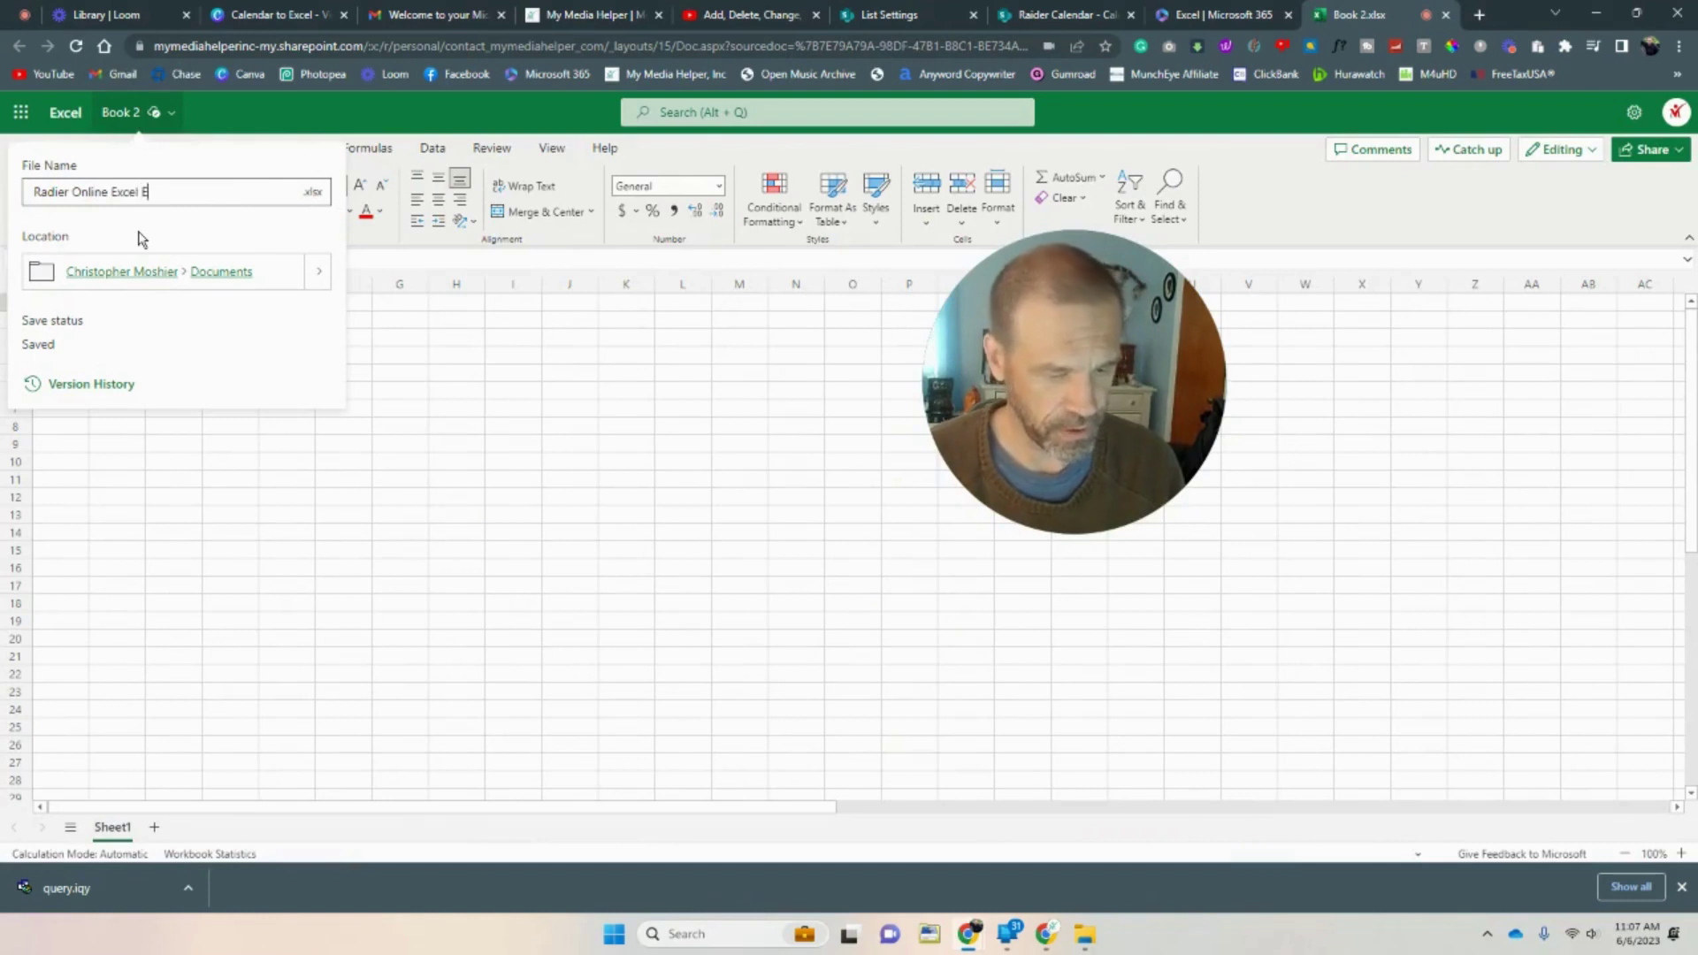
{"action": "type", "text": "xample"}
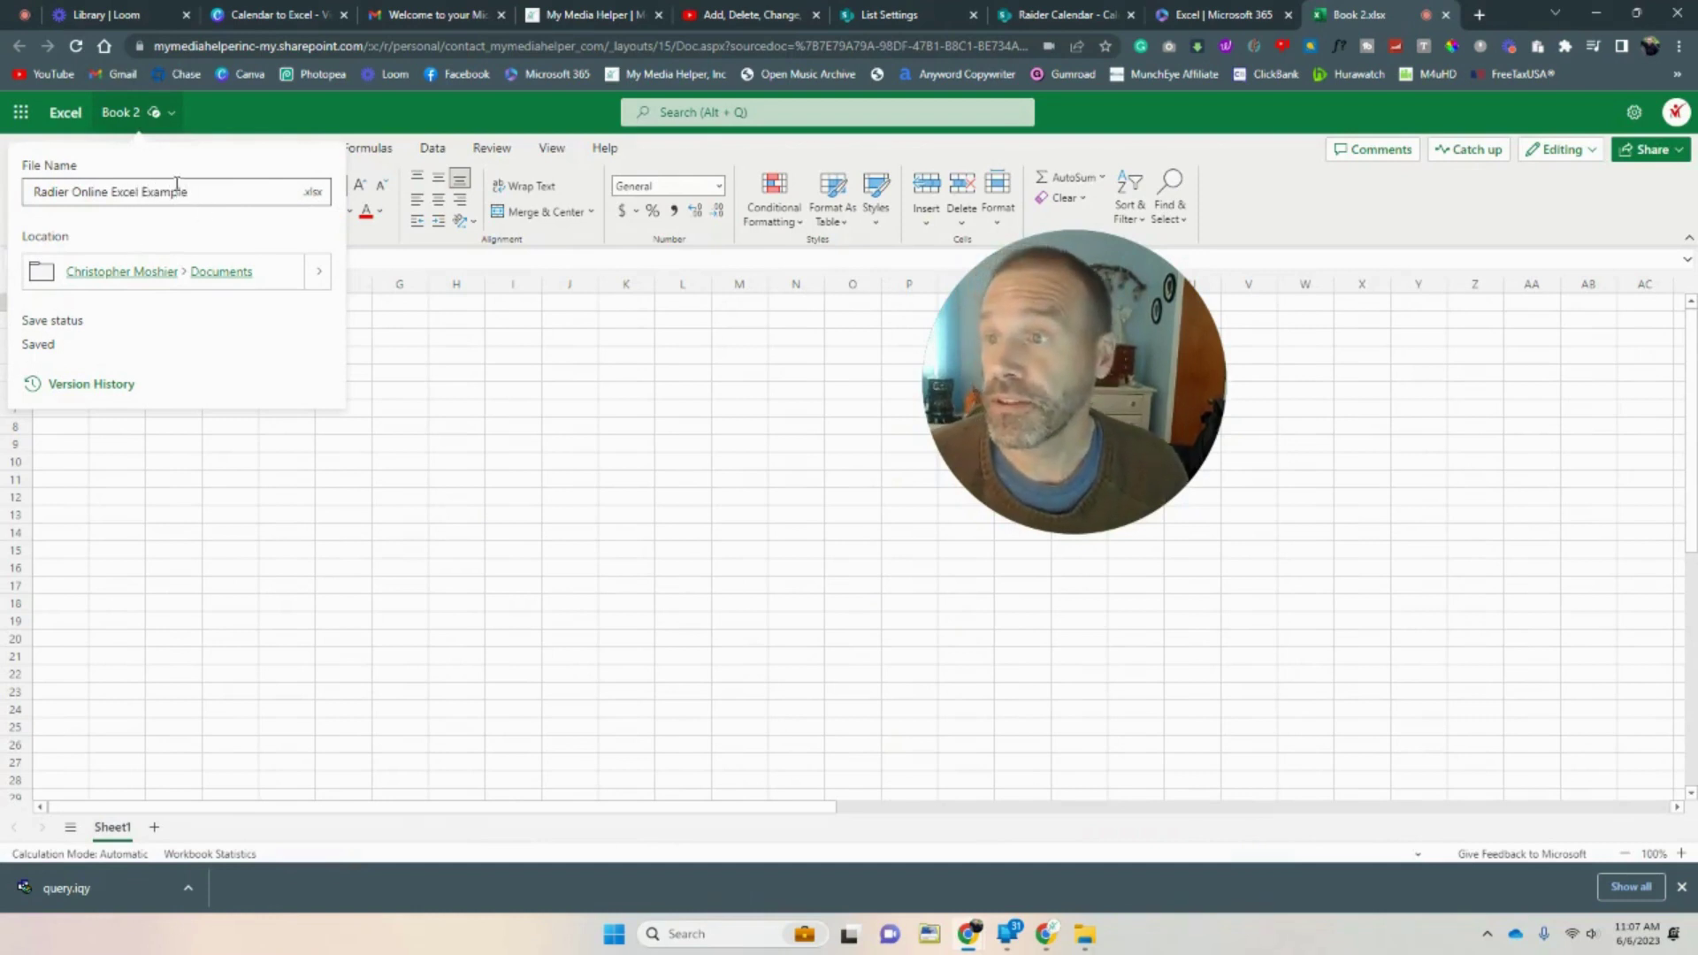
{"action": "key", "text": "ctrl+a"}
{"action": "key", "text": "Return"}
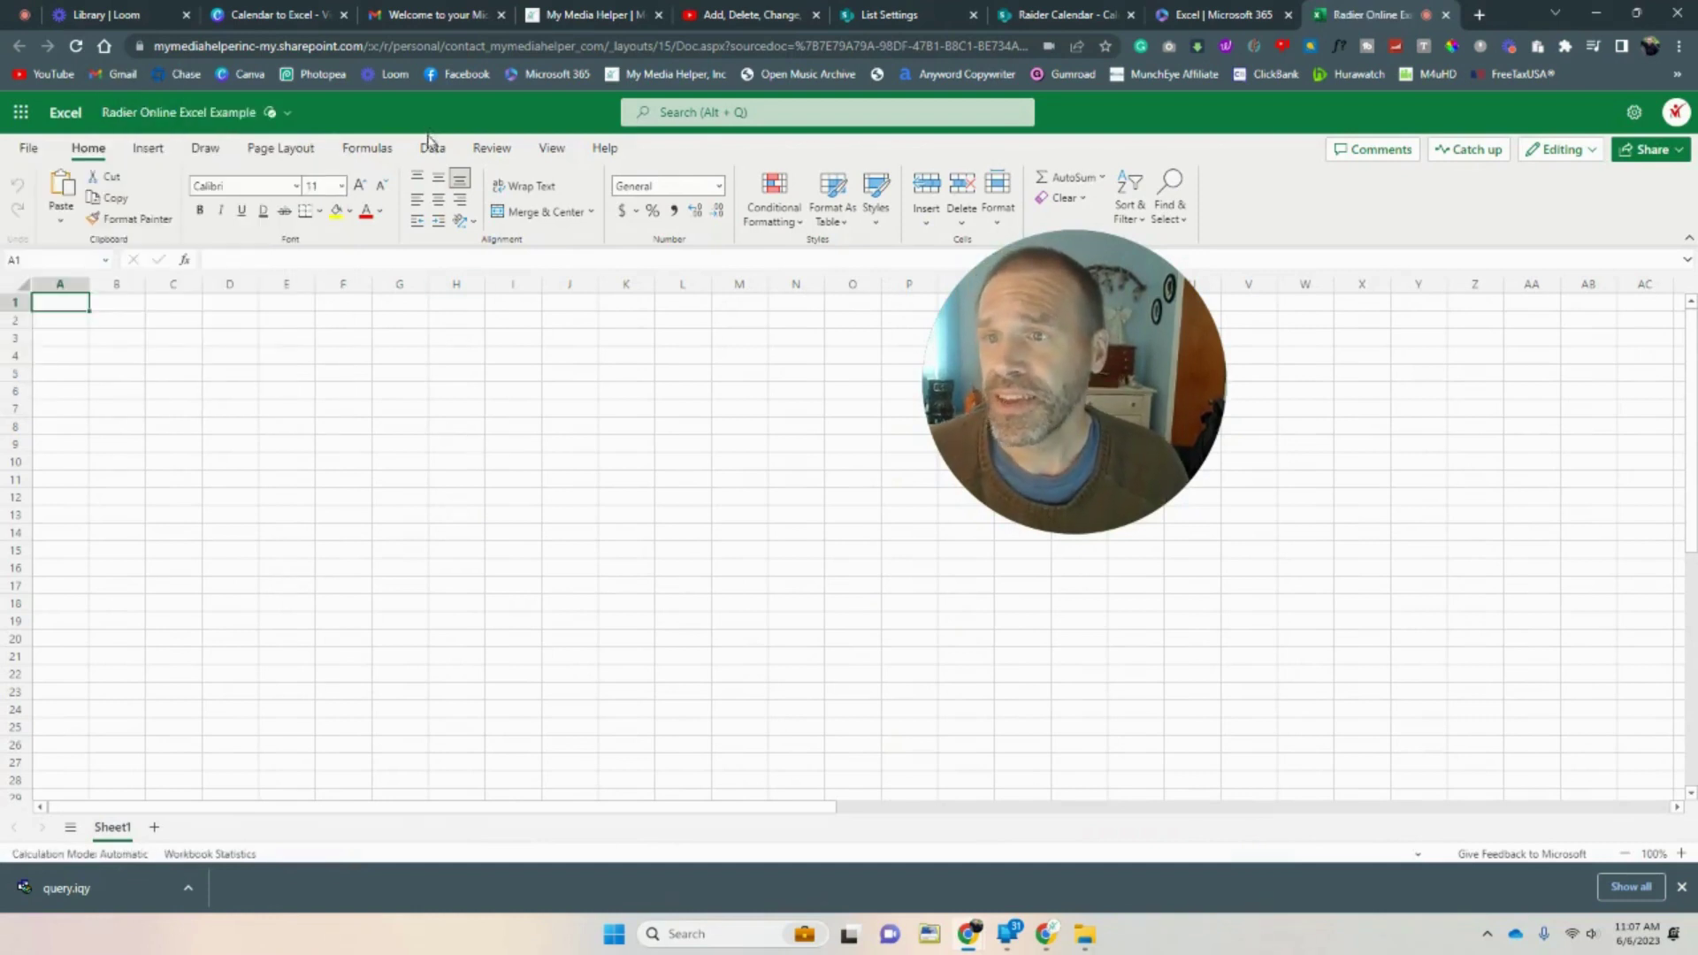
{"action": "left_click", "coordinate": [430, 147]}
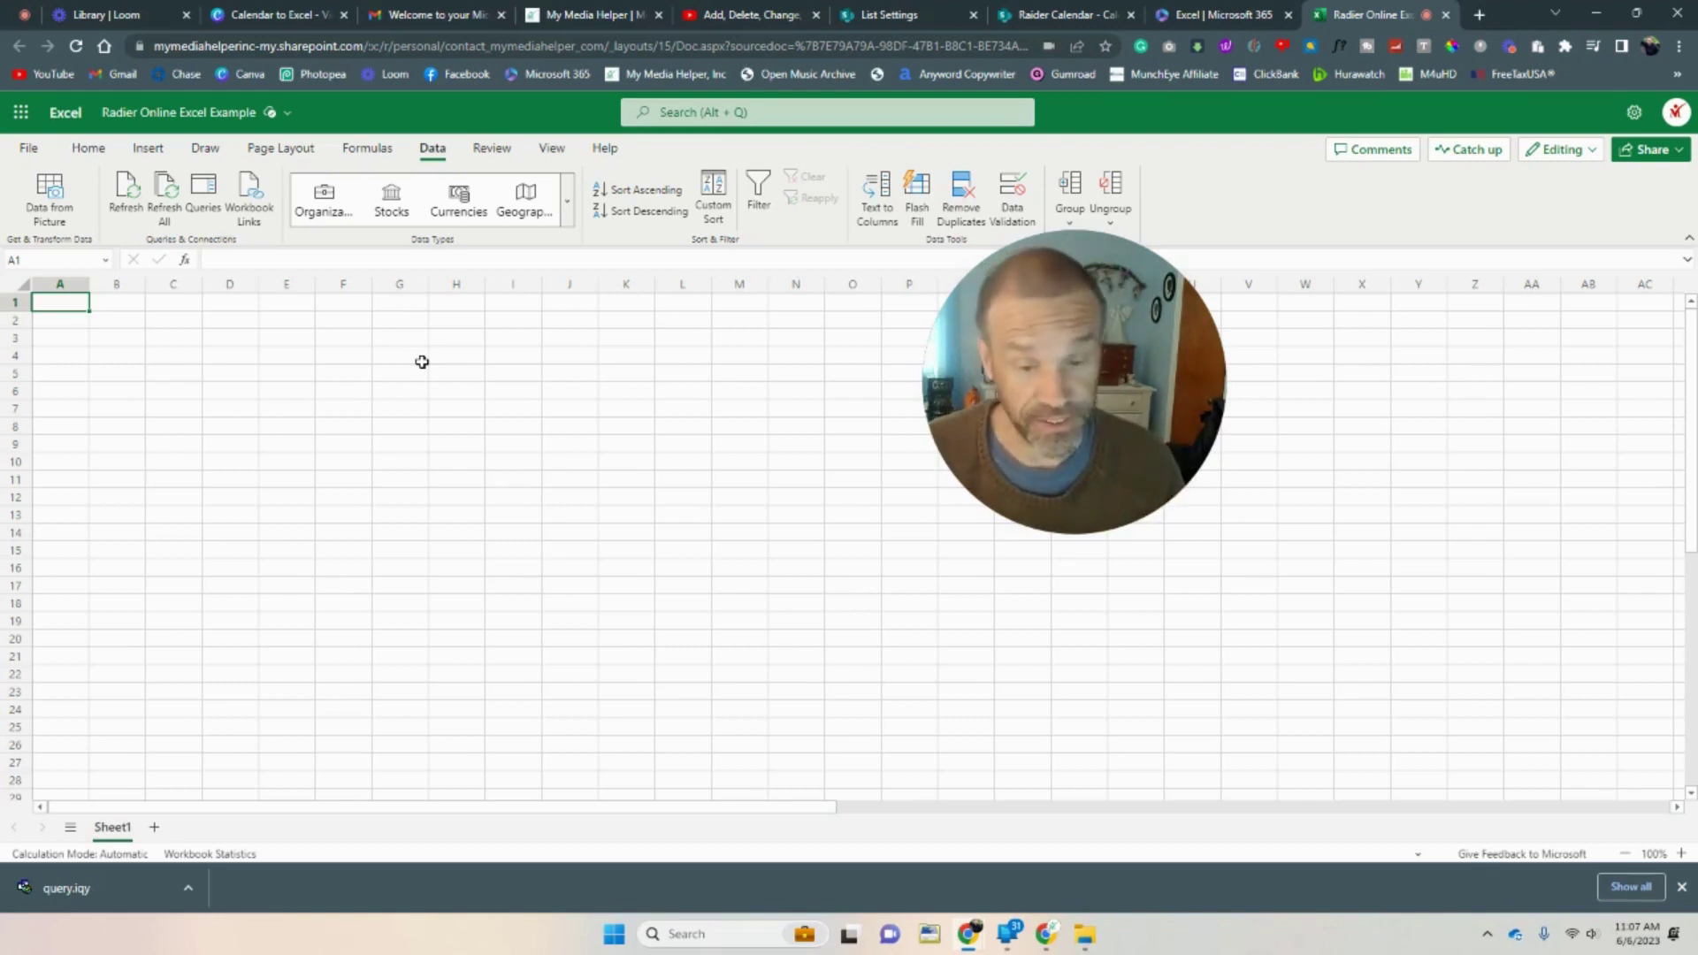
Open the query file from the Downloads folder with desktop Excel and enable its data connections.
{"action": "mouse_move", "coordinate": [1081, 937]}
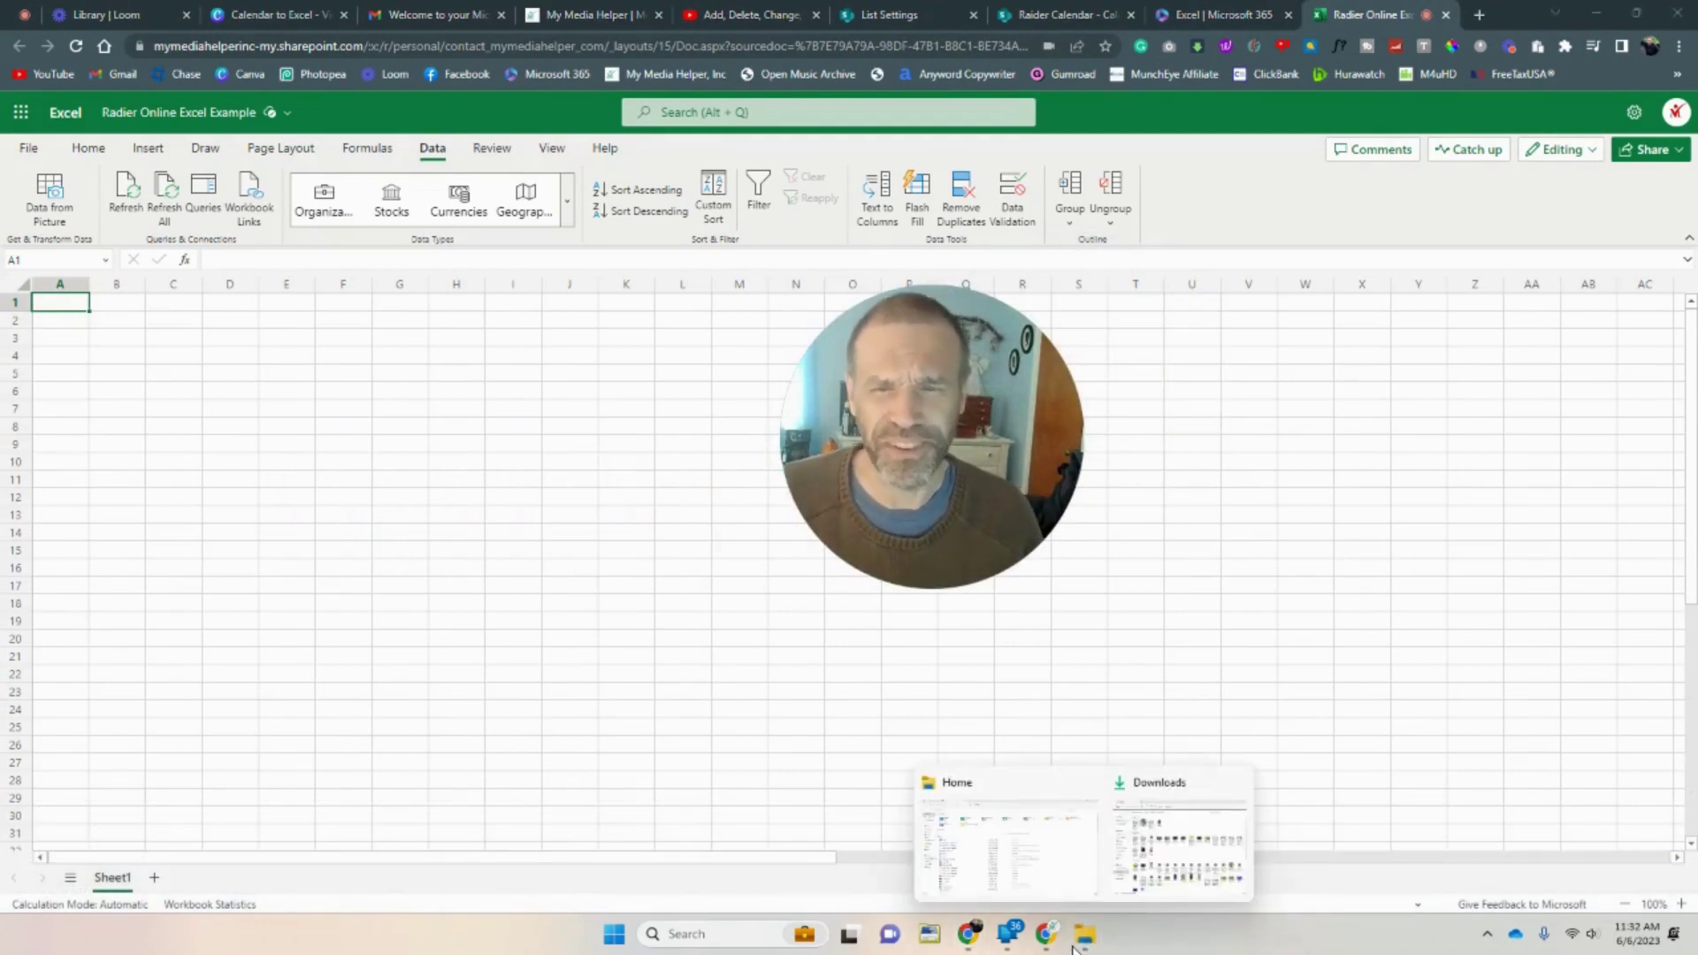
{"action": "mouse_move", "coordinate": [1072, 886]}
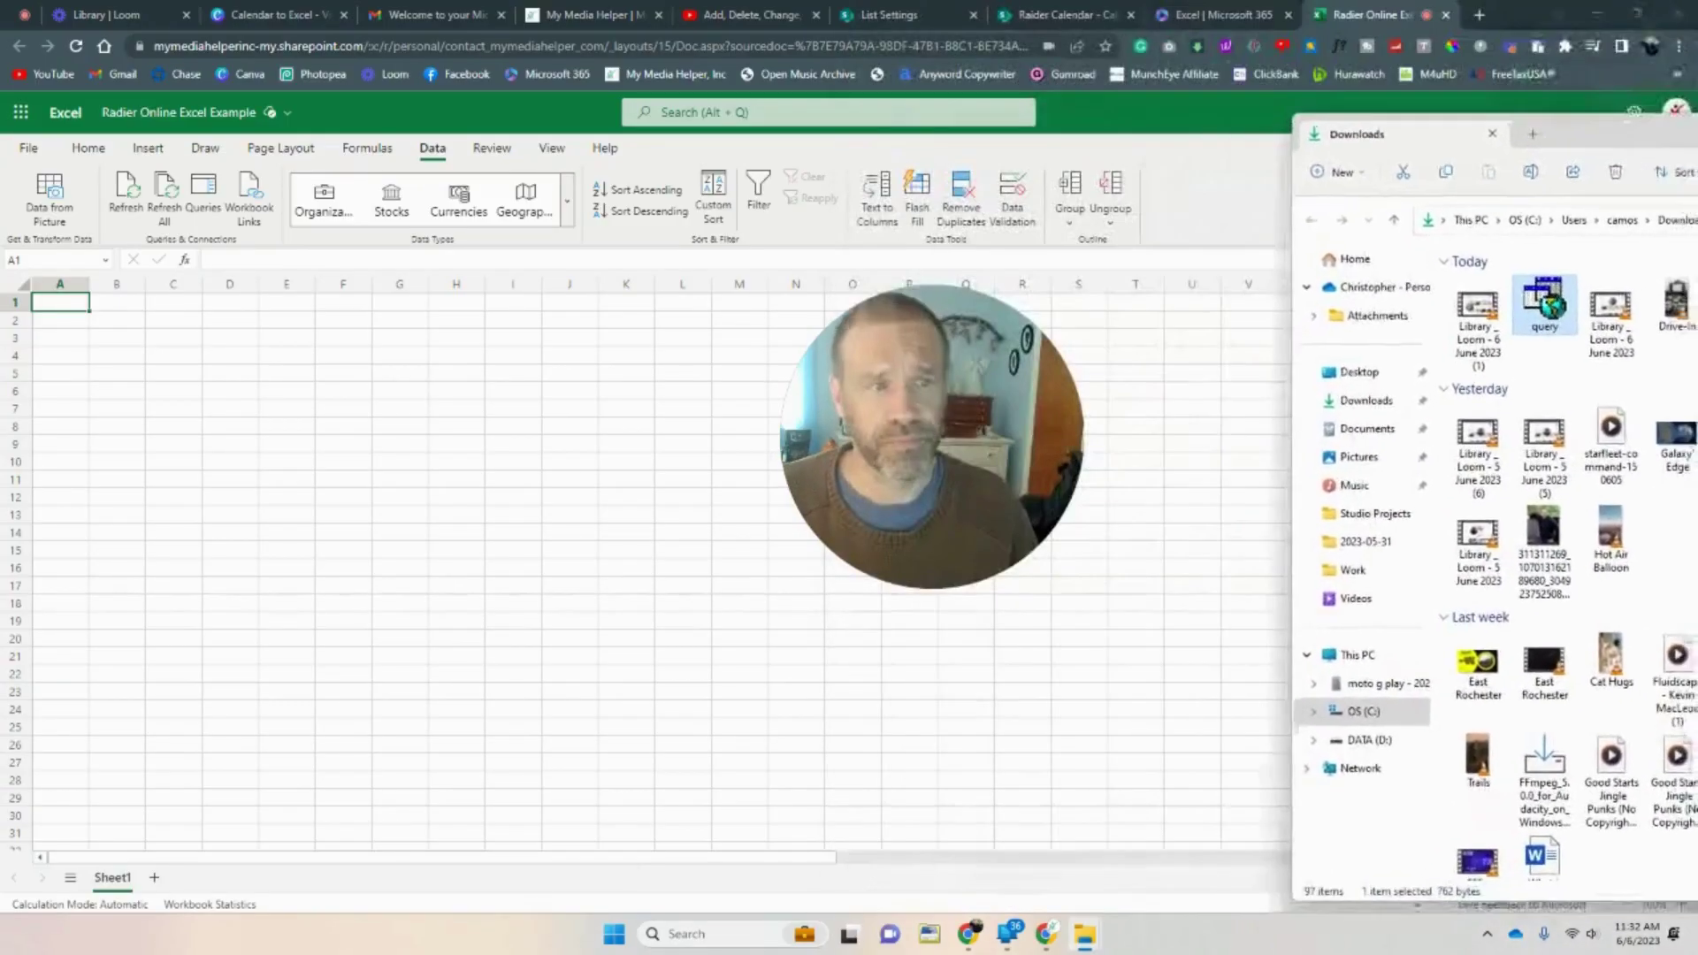
{"action": "left_click_drag", "start_coordinate": [1668, 150], "coordinate": [955, 207]}
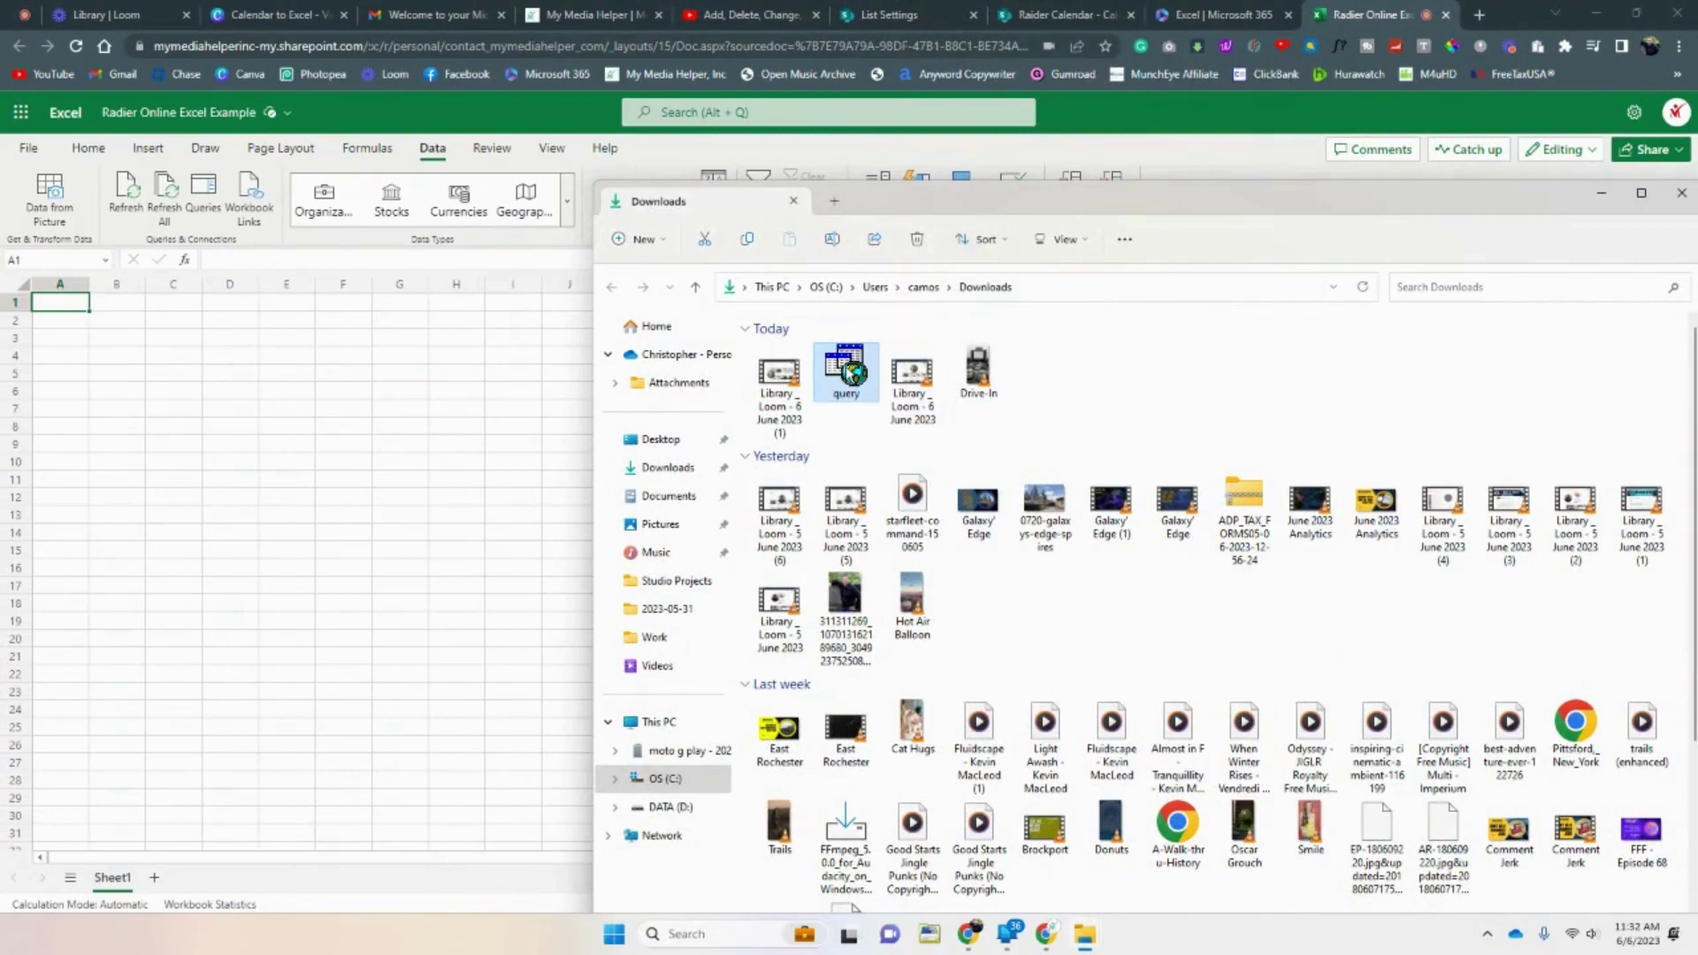
{"action": "right_click", "coordinate": [851, 373]}
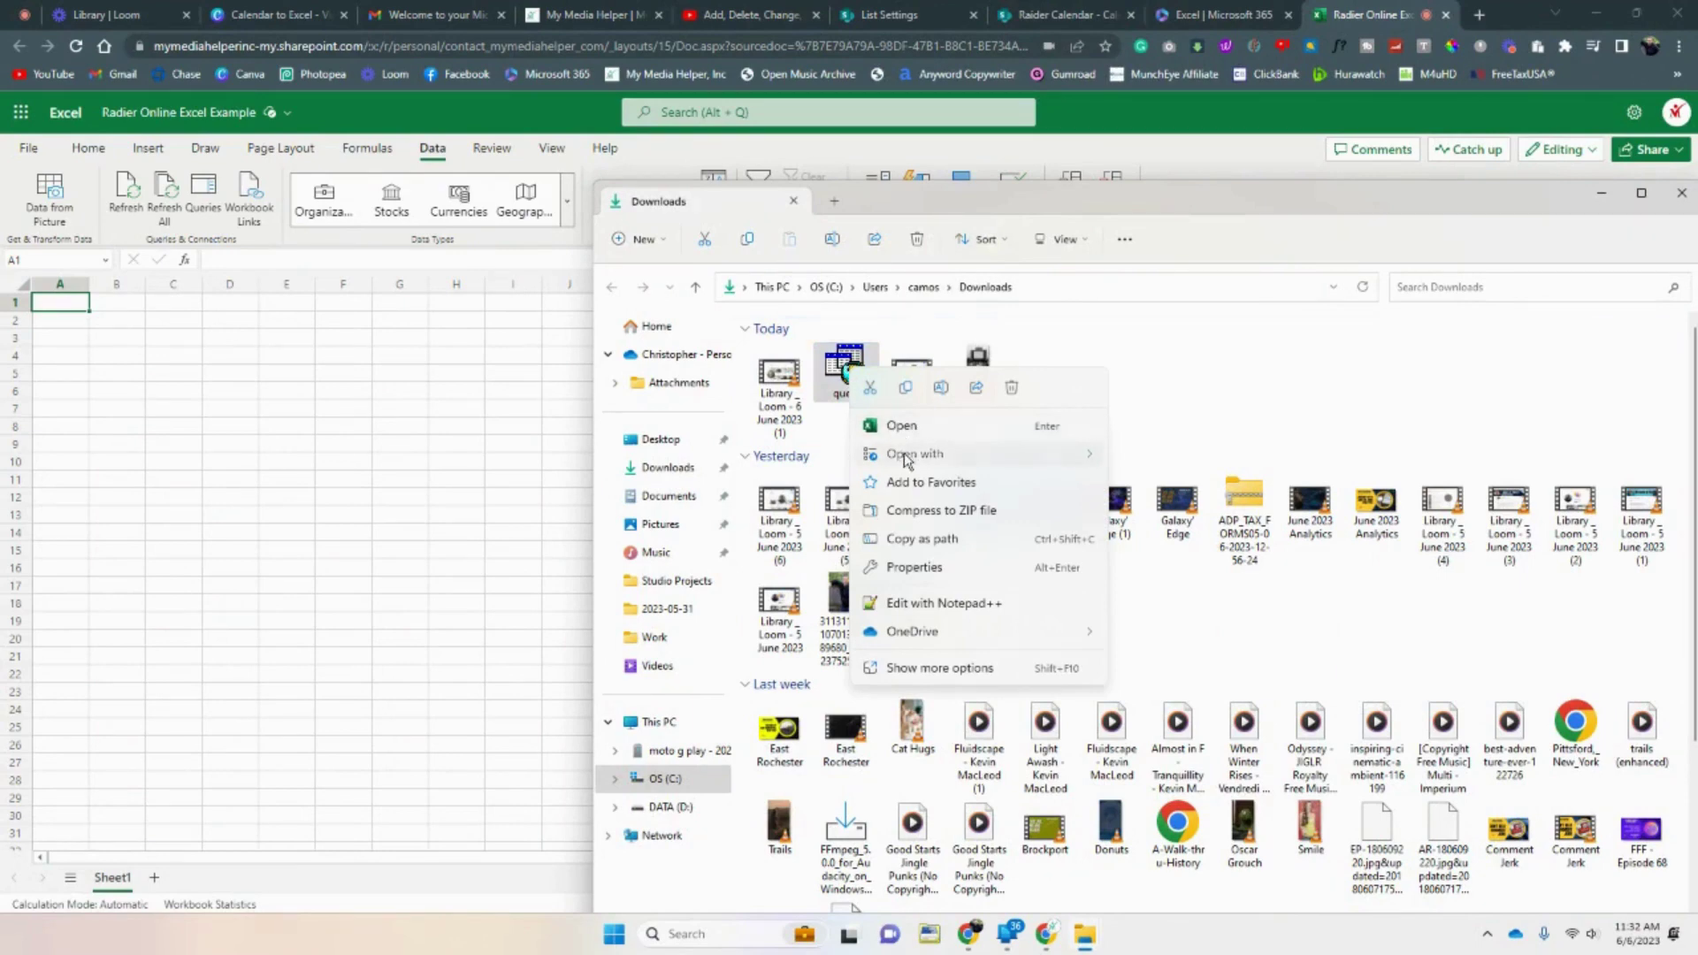
{"action": "mouse_move", "coordinate": [1062, 454]}
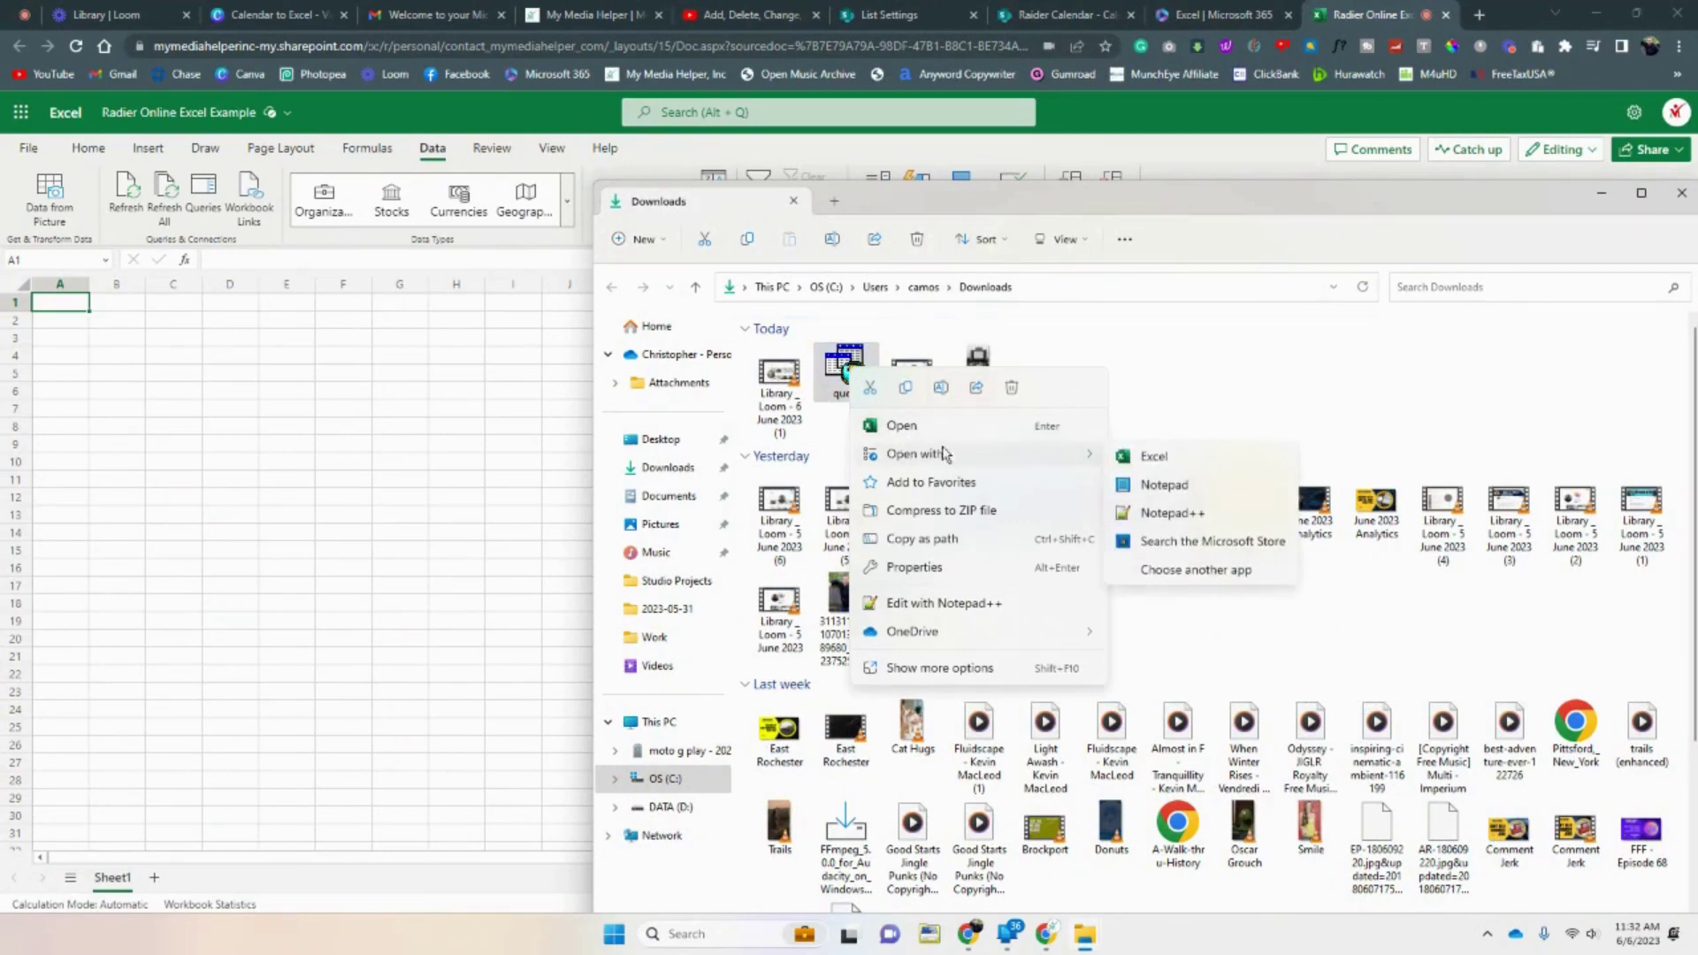
{"action": "left_click", "coordinate": [1153, 457]}
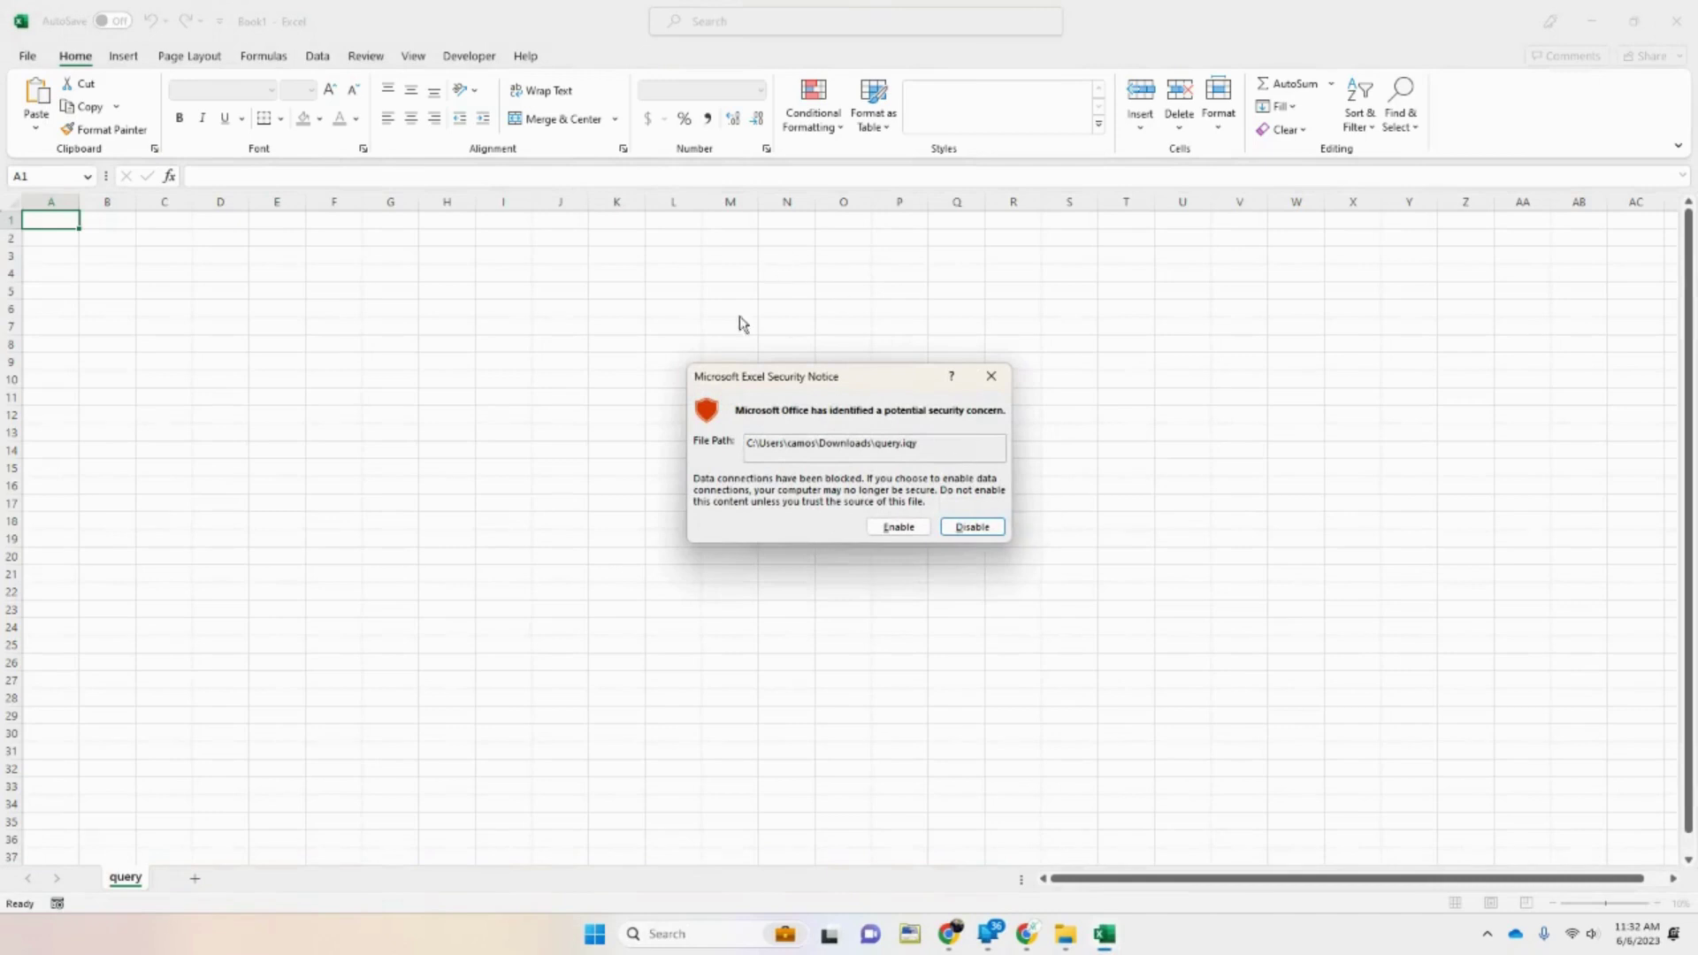
{"action": "left_click", "coordinate": [896, 530]}
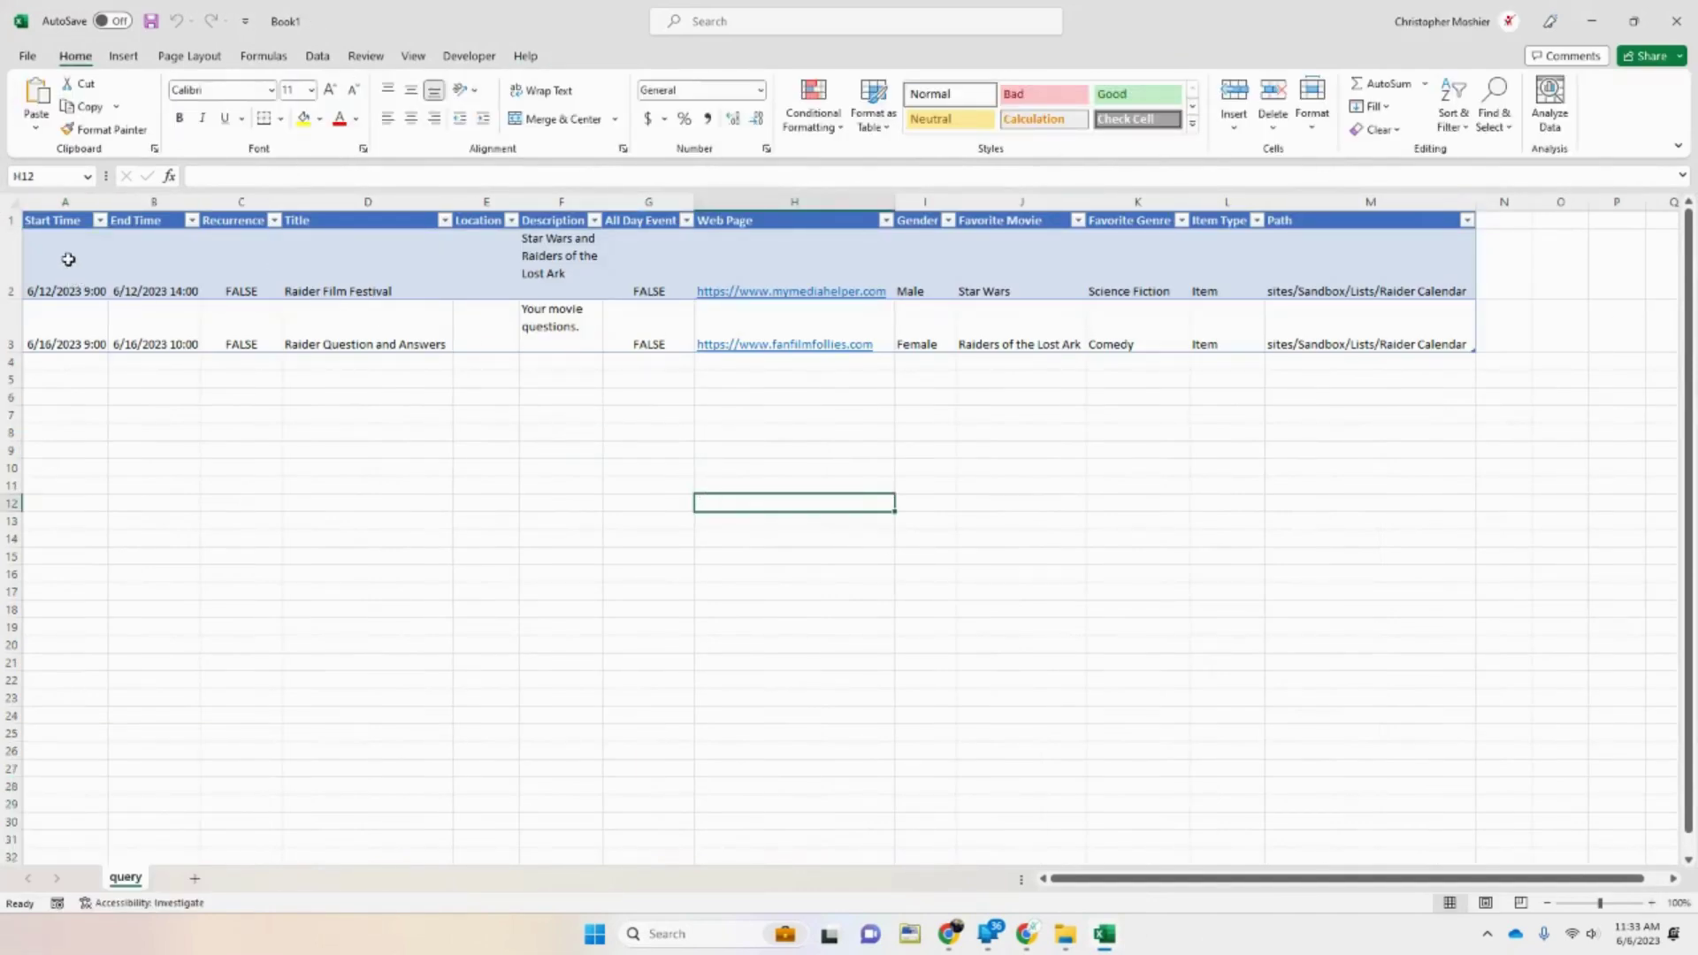
Set the width of the Start Time column to 25.
{"action": "left_click", "coordinate": [85, 219]}
{"action": "right_click", "coordinate": [86, 218]}
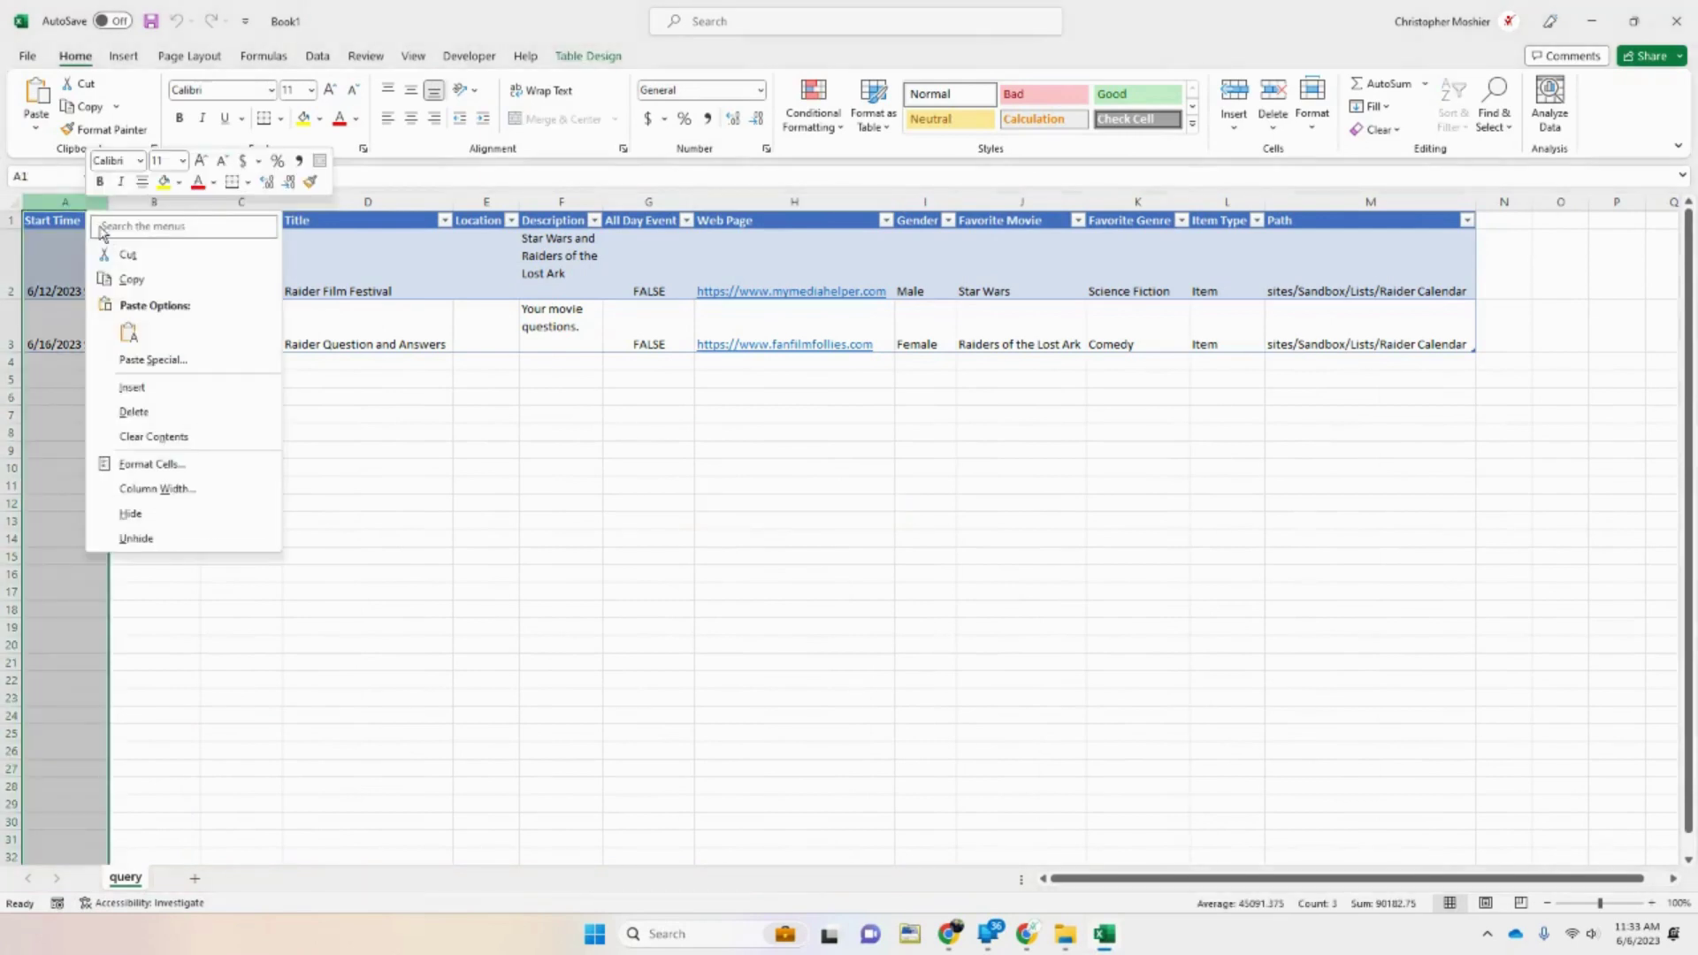
{"action": "left_click", "coordinate": [170, 488]}
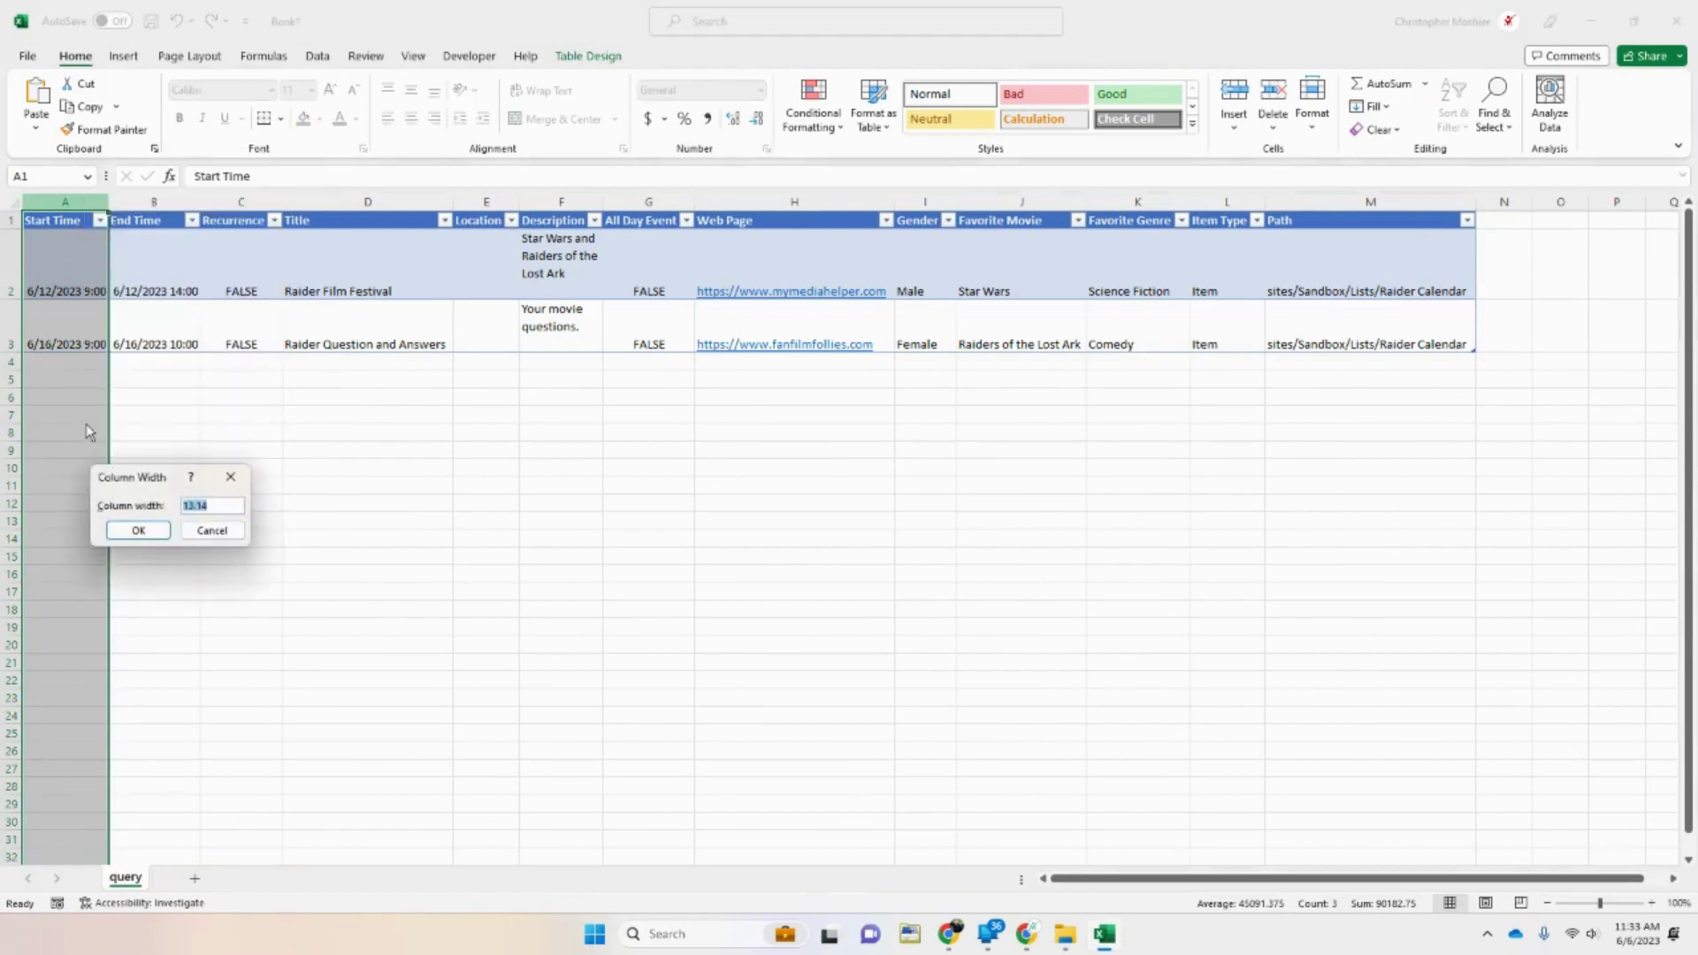
{"action": "type", "text": "25"}
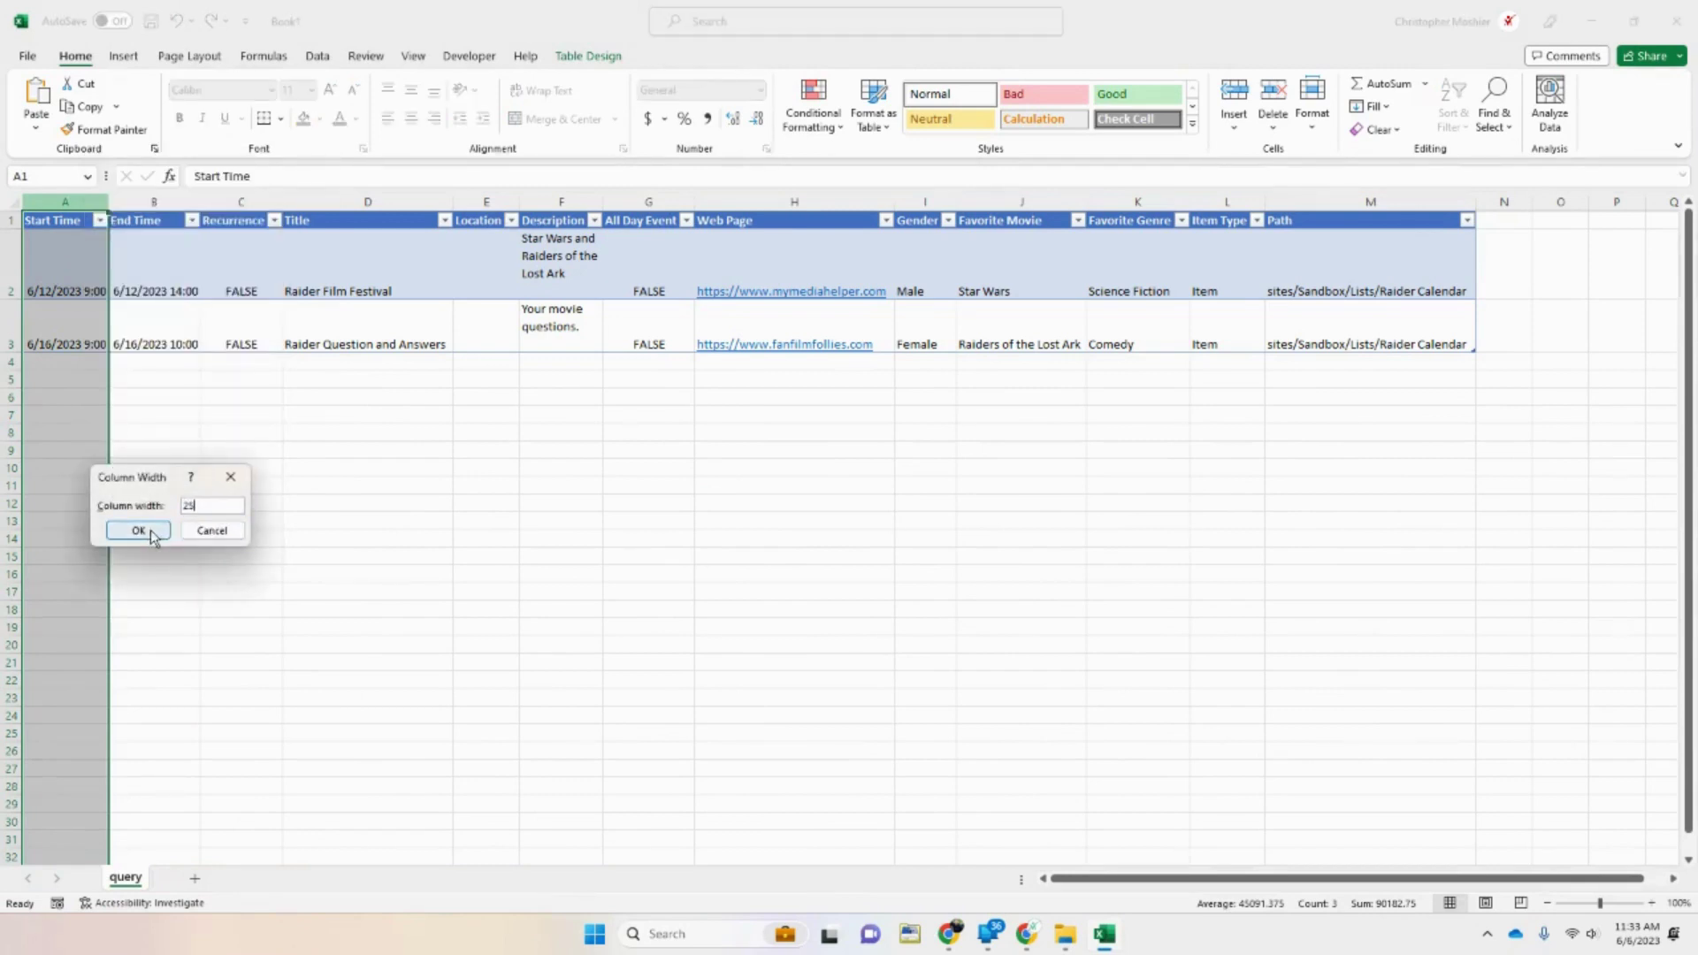
{"action": "left_click", "coordinate": [138, 529]}
Set the width of the End Time column to 15.
{"action": "right_click", "coordinate": [225, 204]}
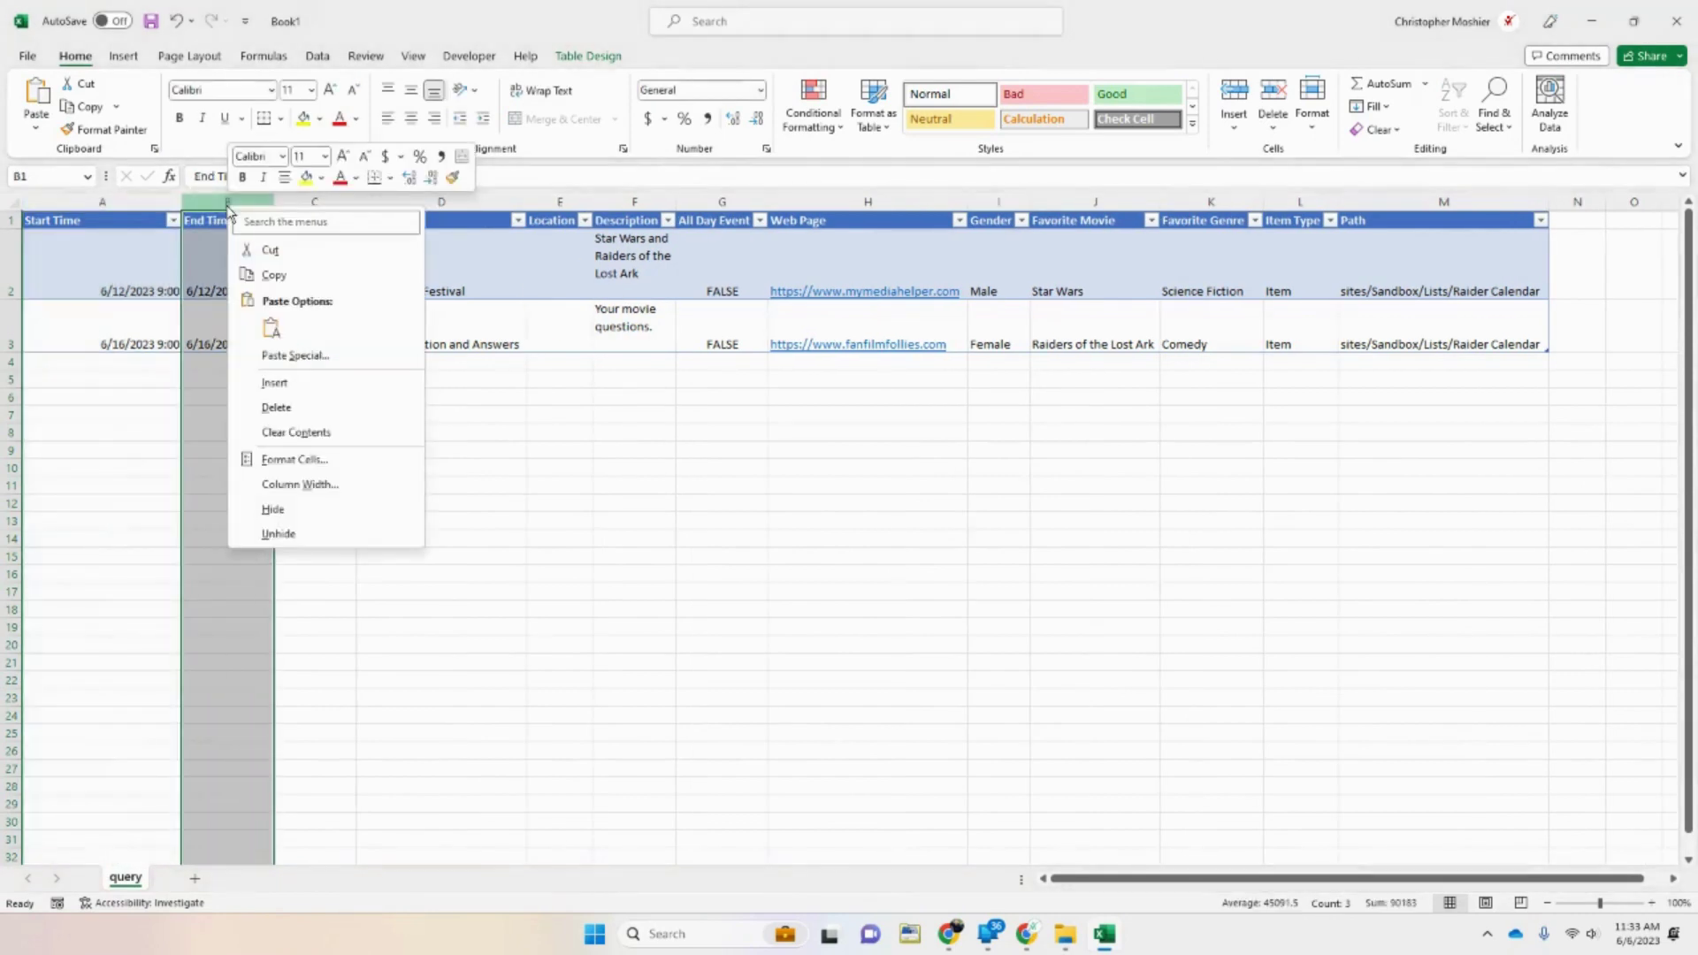
{"action": "left_click", "coordinate": [333, 484]}
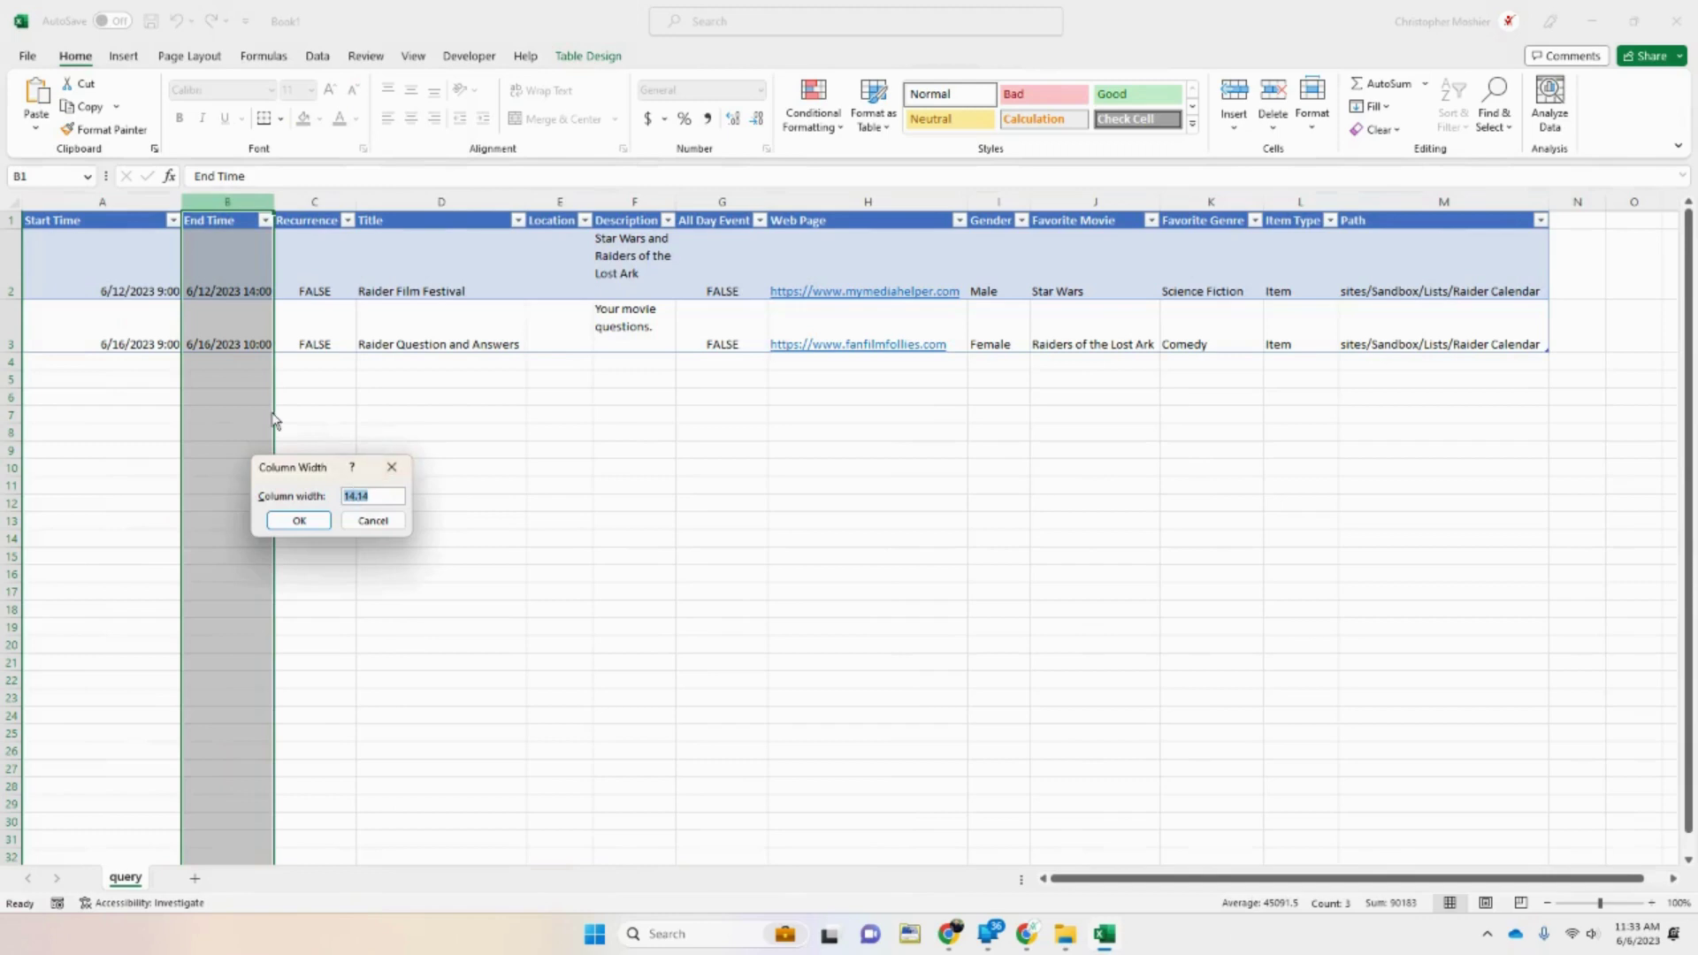
{"action": "type", "text": "15"}
{"action": "left_click", "coordinate": [301, 521]}
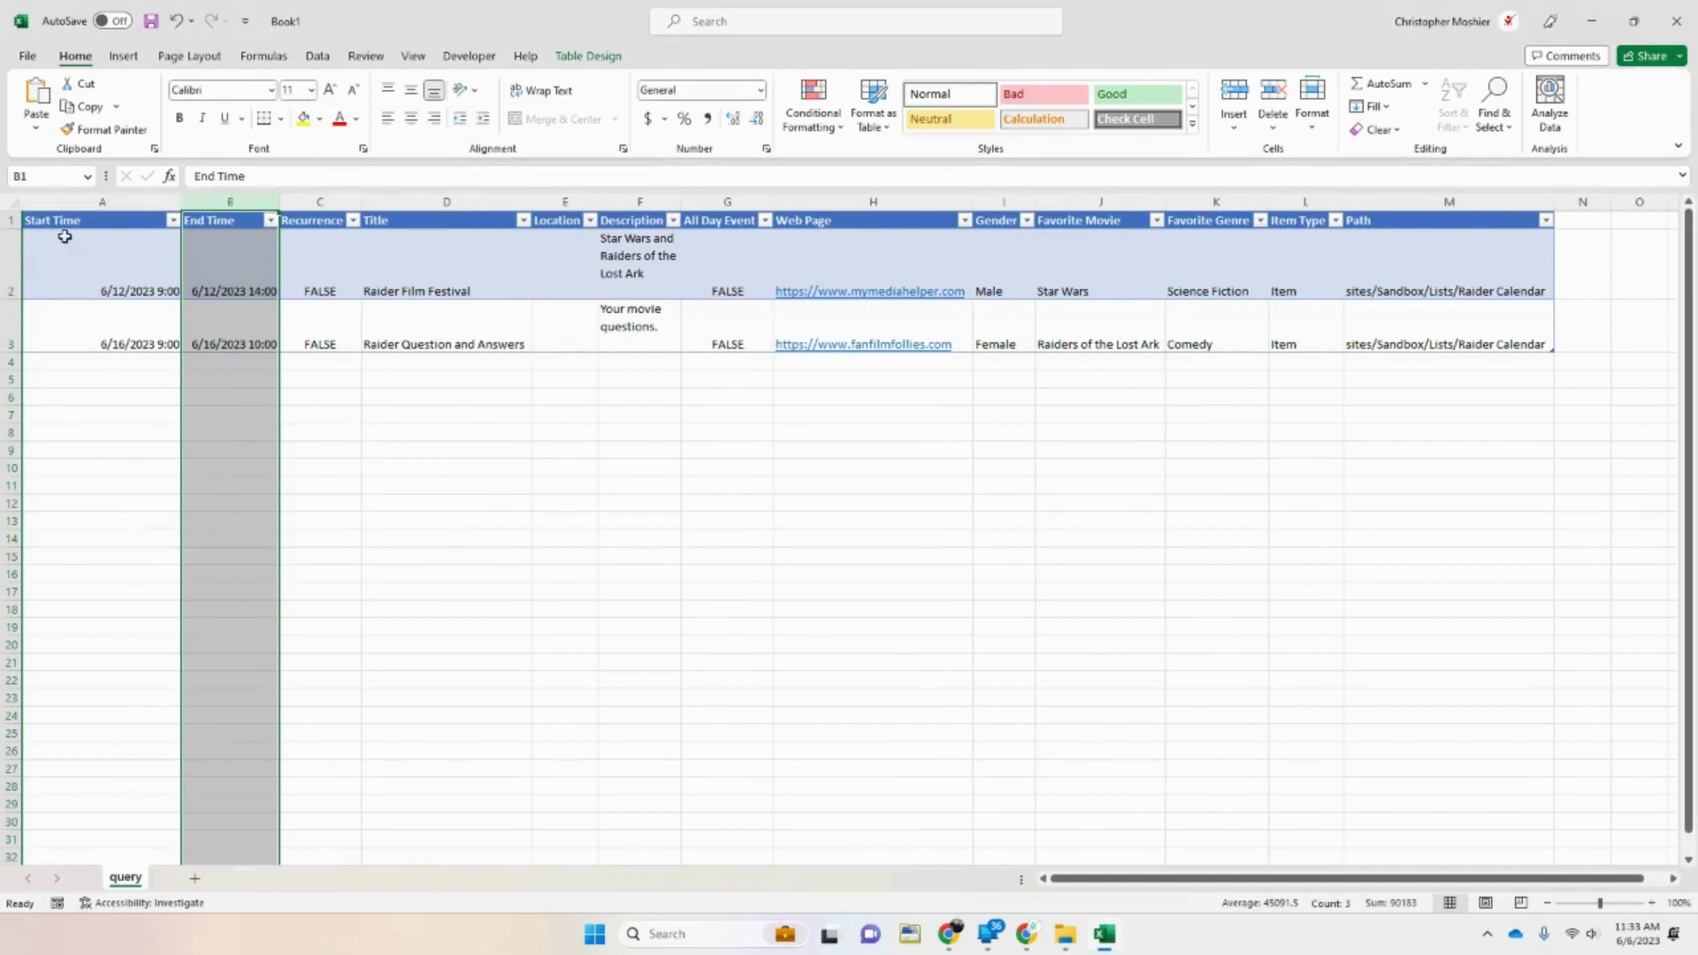
Rename the Start Time column header to "You Can Change Header".
{"action": "left_click", "coordinate": [71, 221]}
{"action": "left_click_drag", "start_coordinate": [271, 179], "coordinate": [193, 177]}
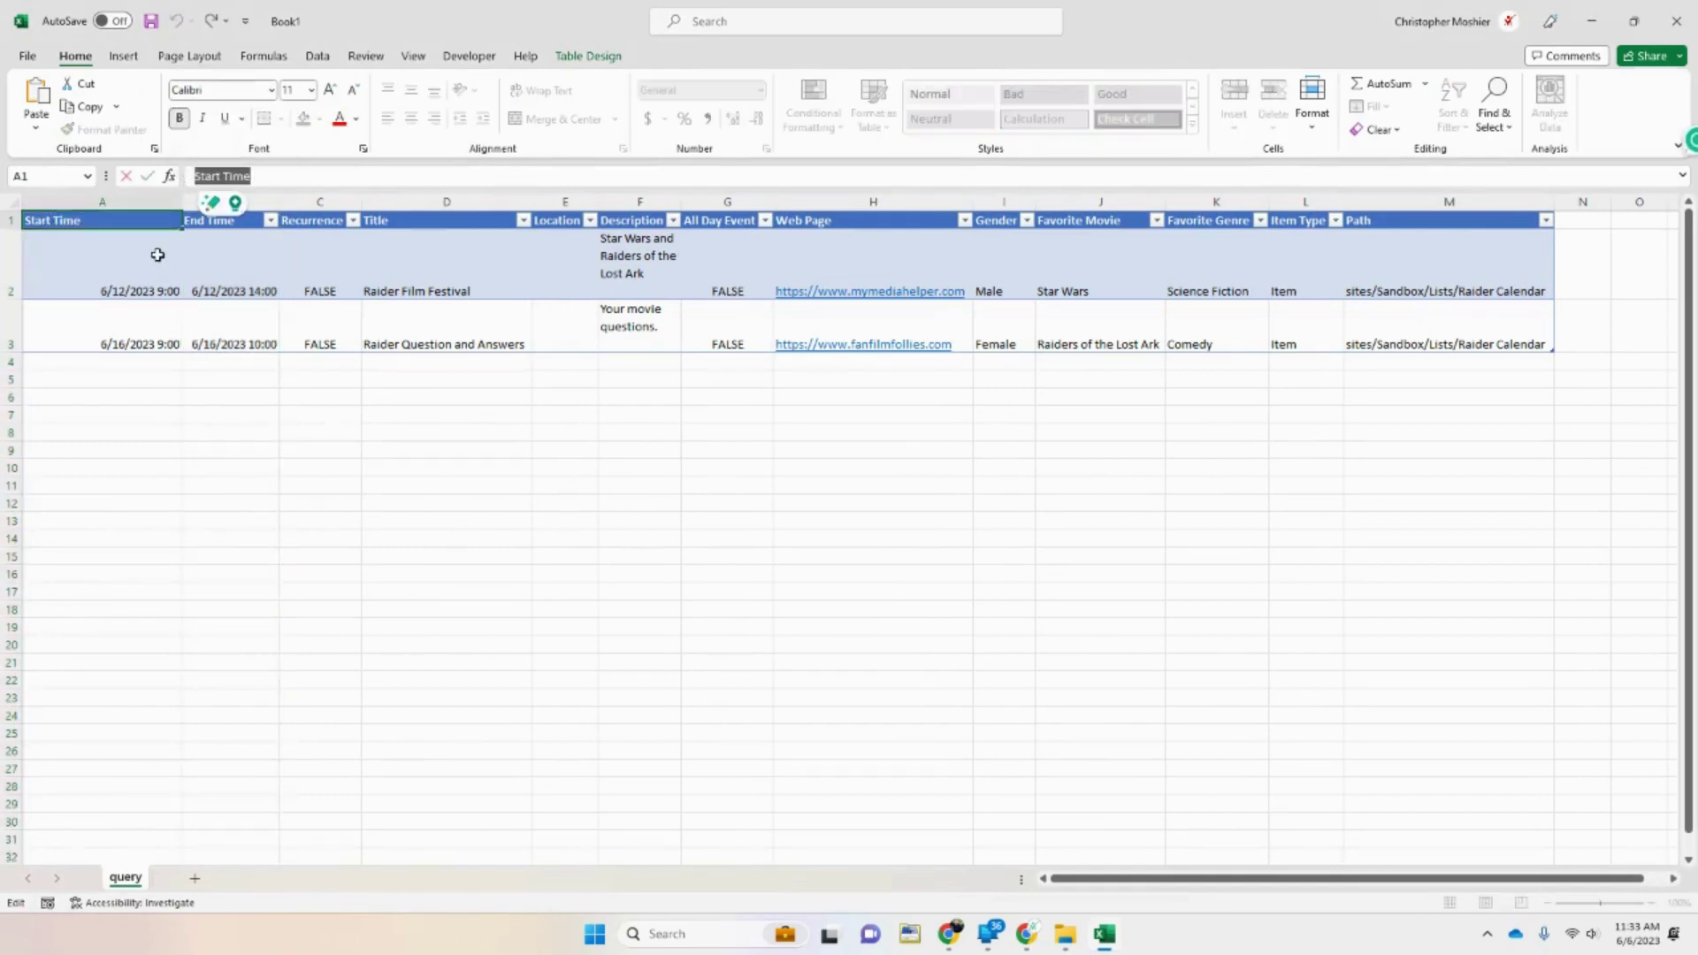
{"action": "type", "text": "You Can Change Header"}
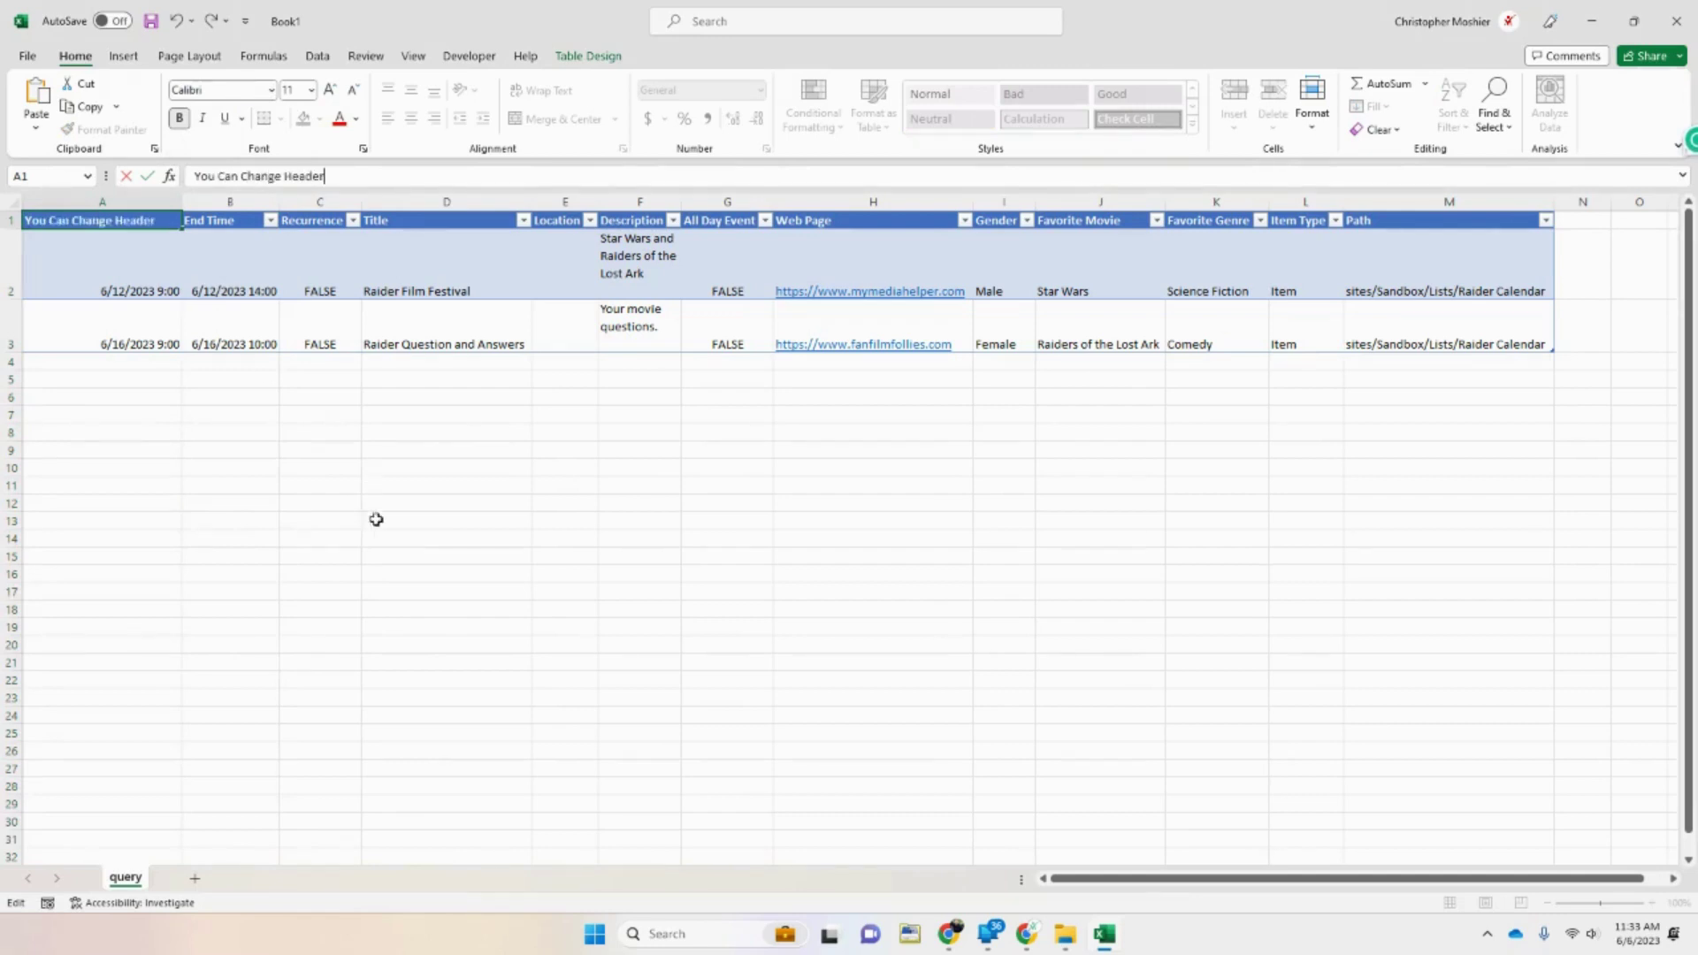
{"action": "left_click", "coordinate": [372, 487]}
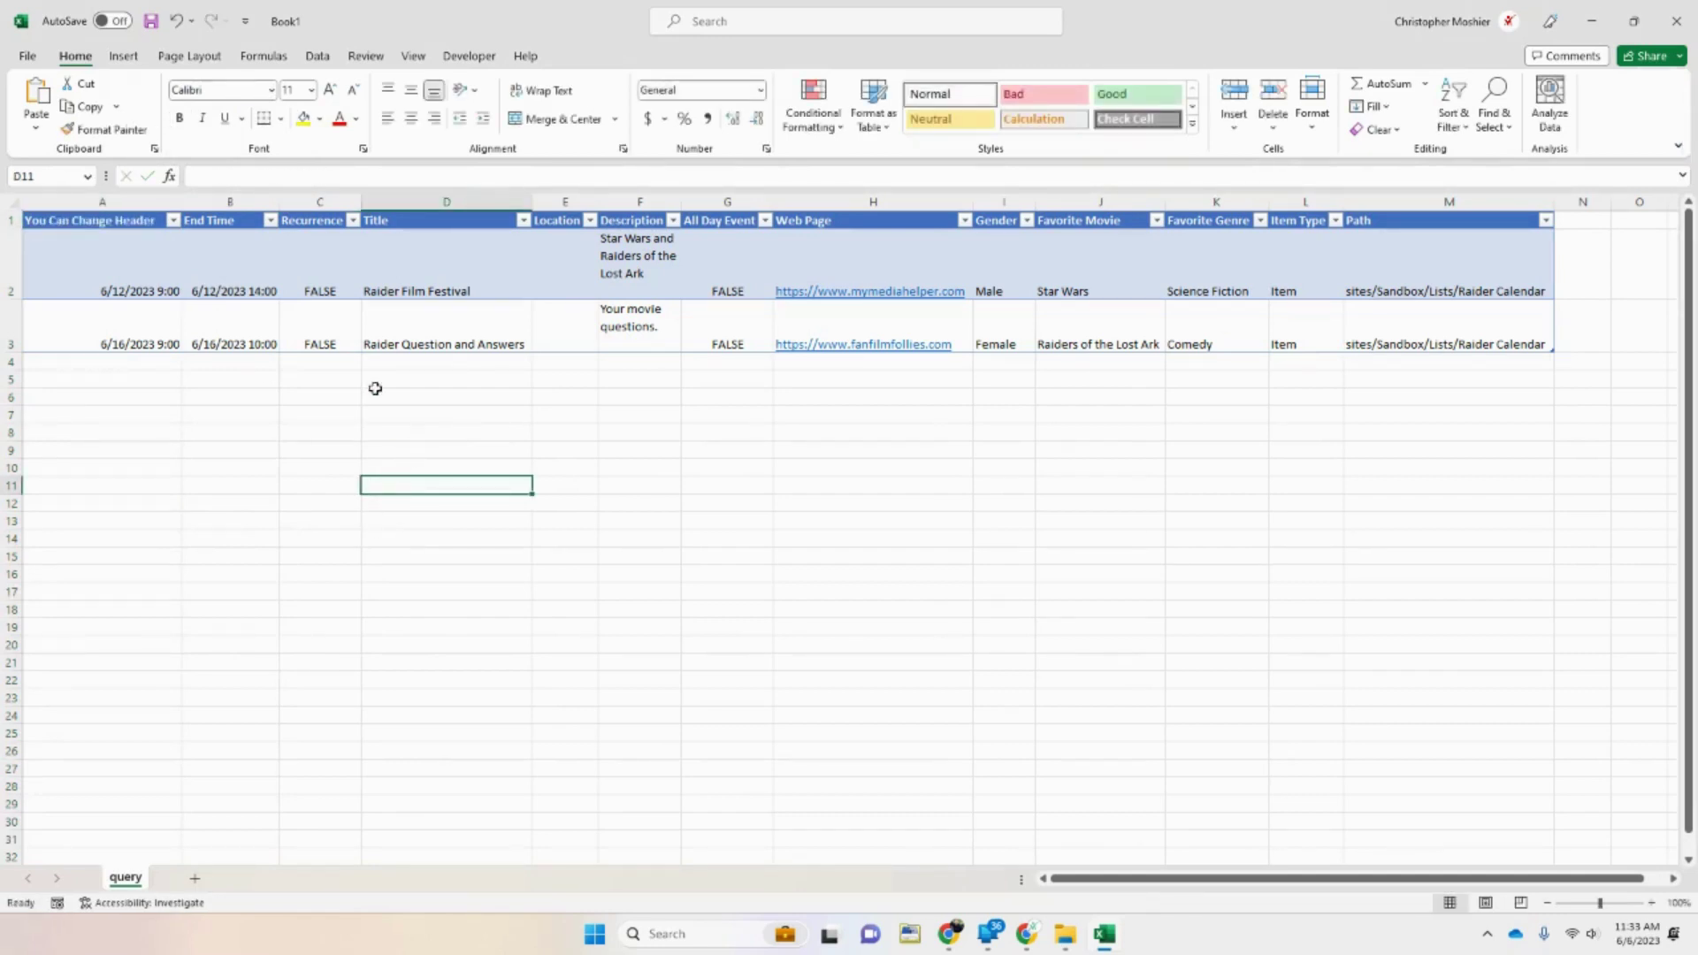
Center the contents of both event rows vertically and horizontally across all table columns.
{"action": "left_click_drag", "start_coordinate": [95, 274], "coordinate": [1412, 331]}
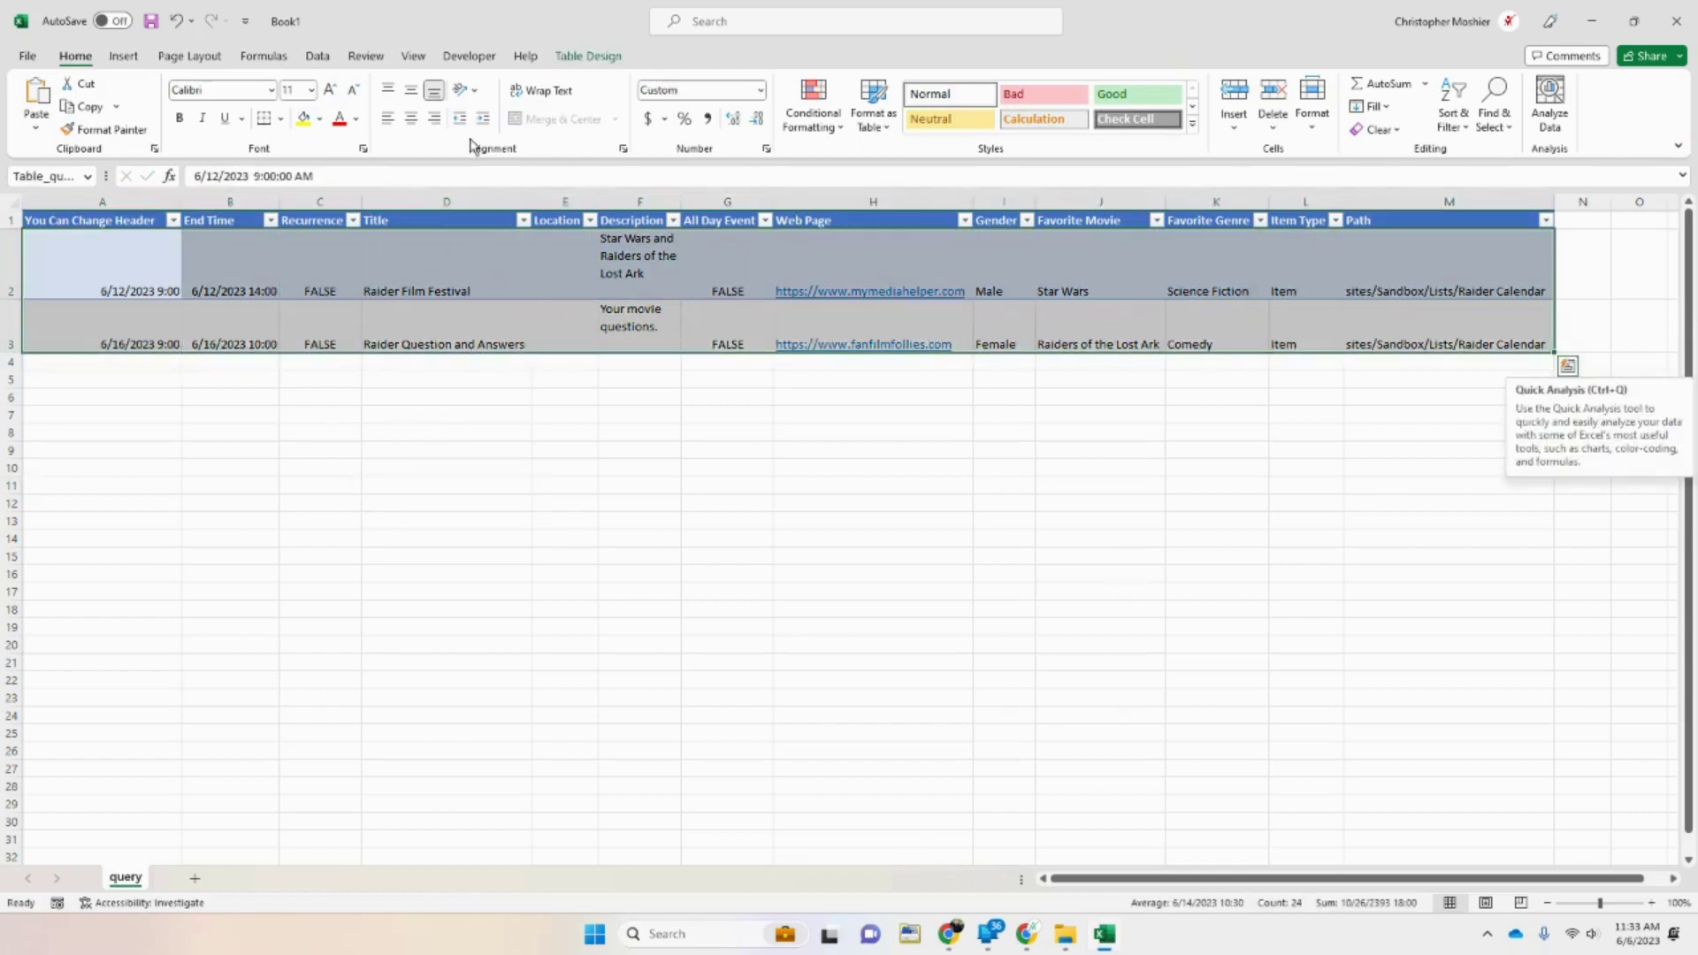
{"action": "left_click", "coordinate": [411, 94]}
{"action": "left_click", "coordinate": [412, 119]}
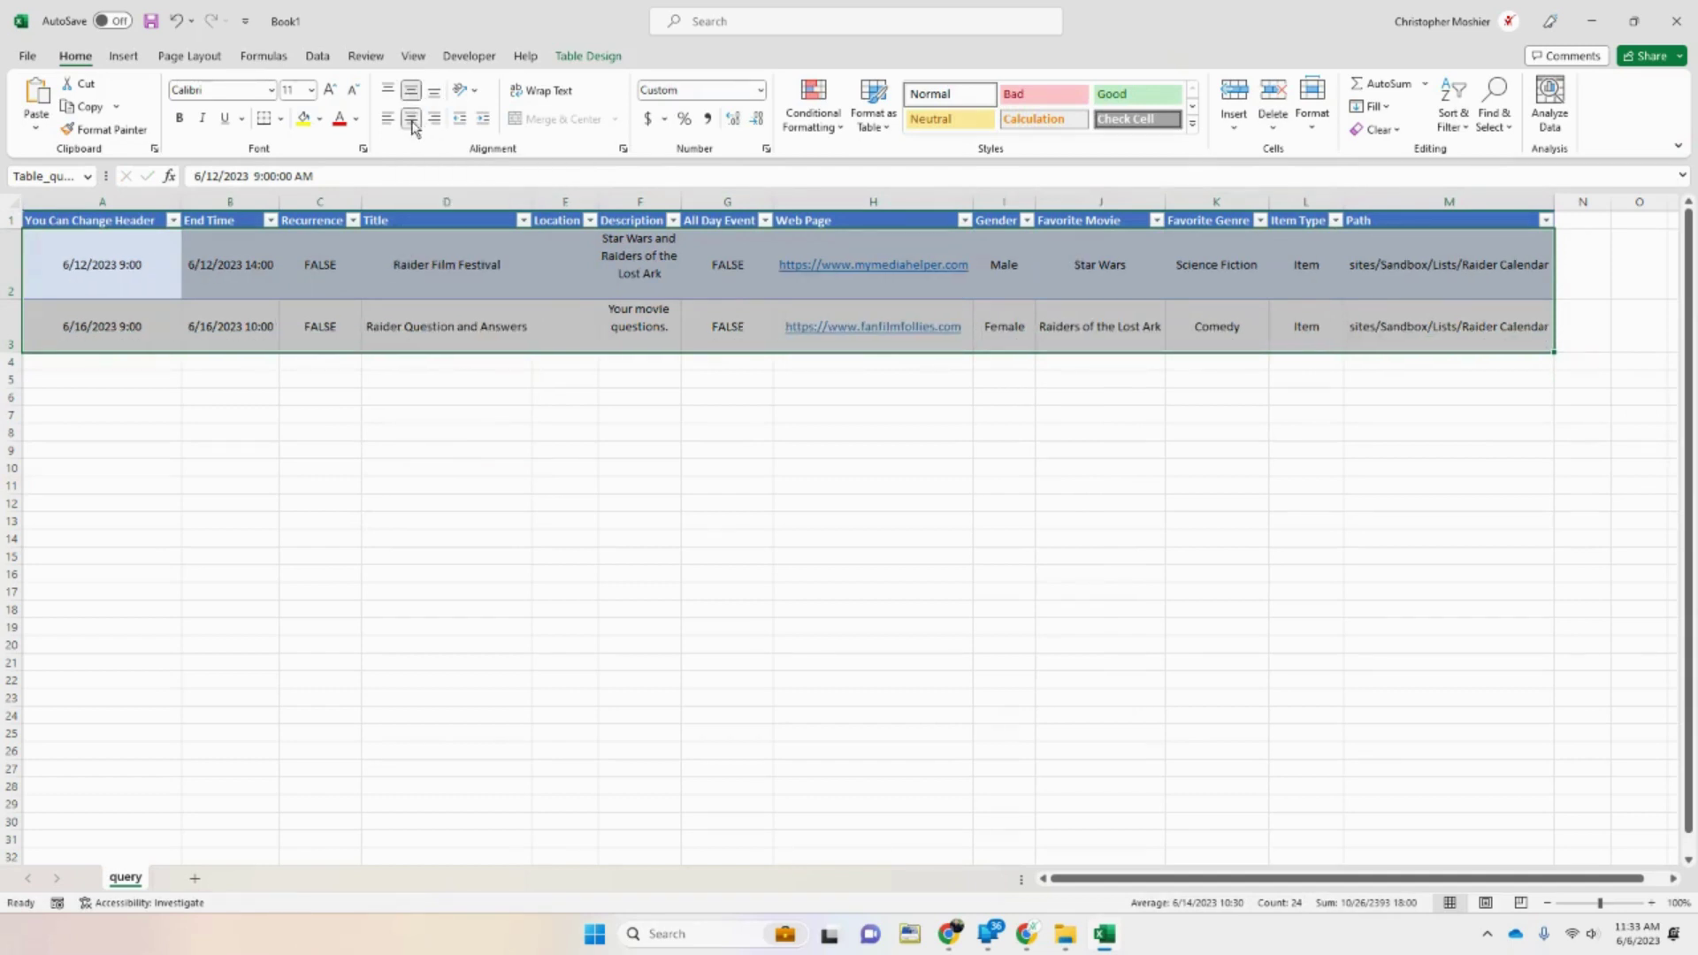
{"action": "left_click", "coordinate": [884, 666]}
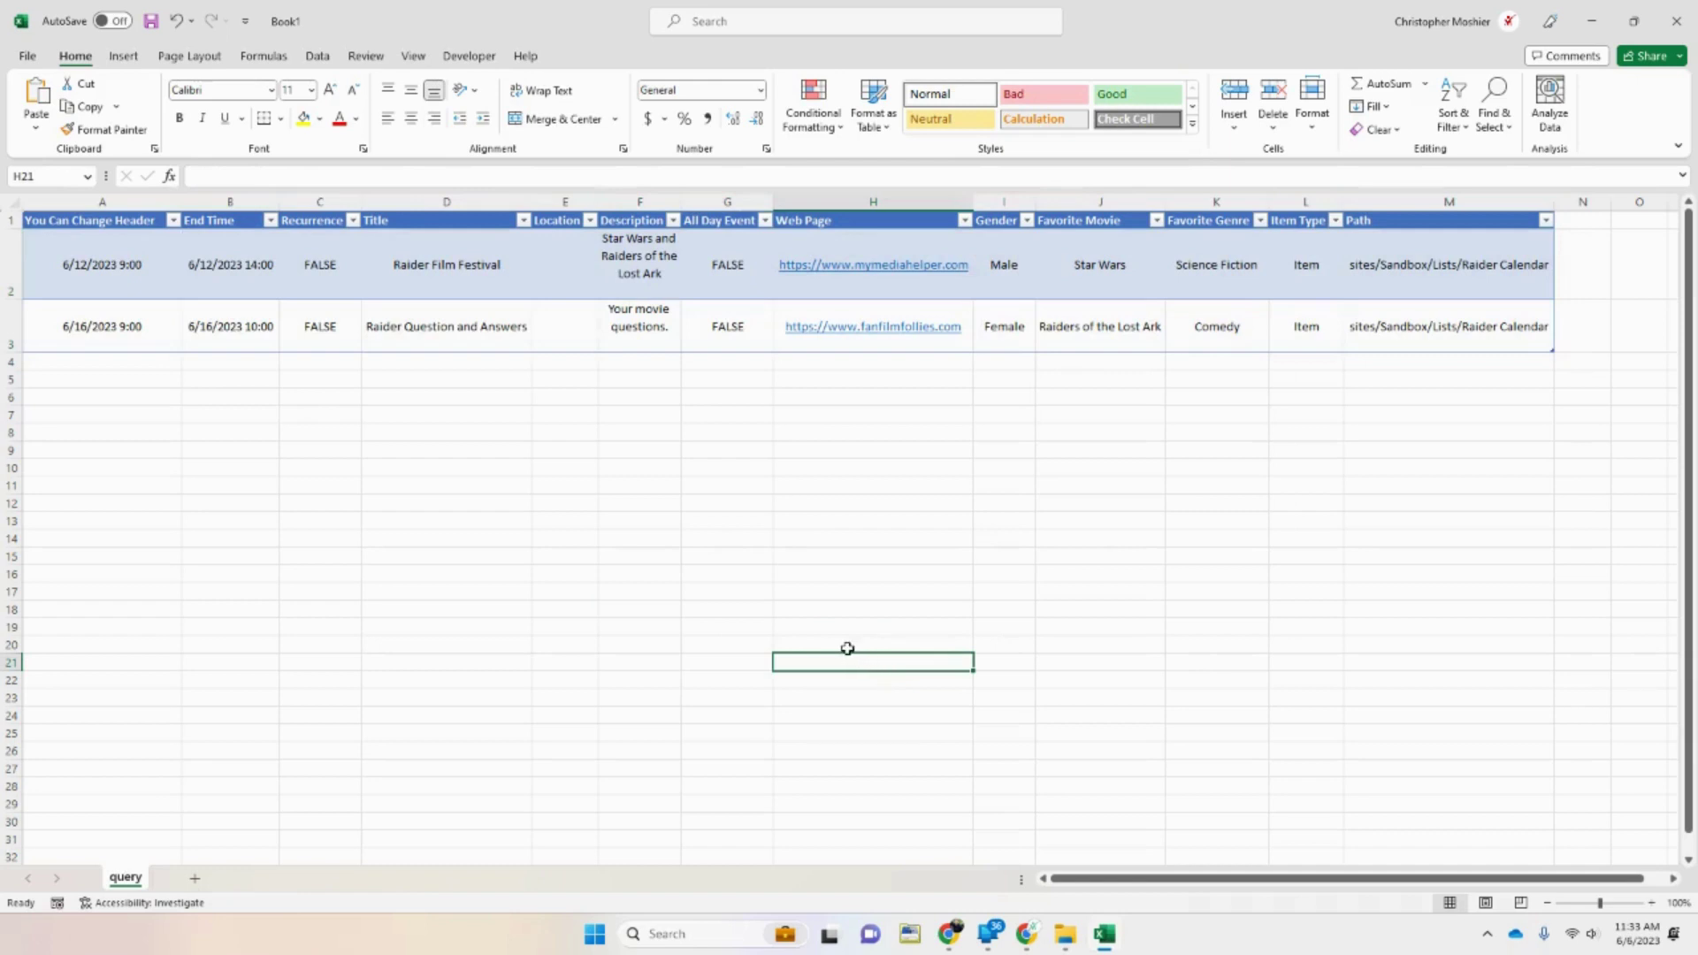
View the full description text of the Raider Film Festival event in its cell.
{"action": "left_click", "coordinate": [645, 277]}
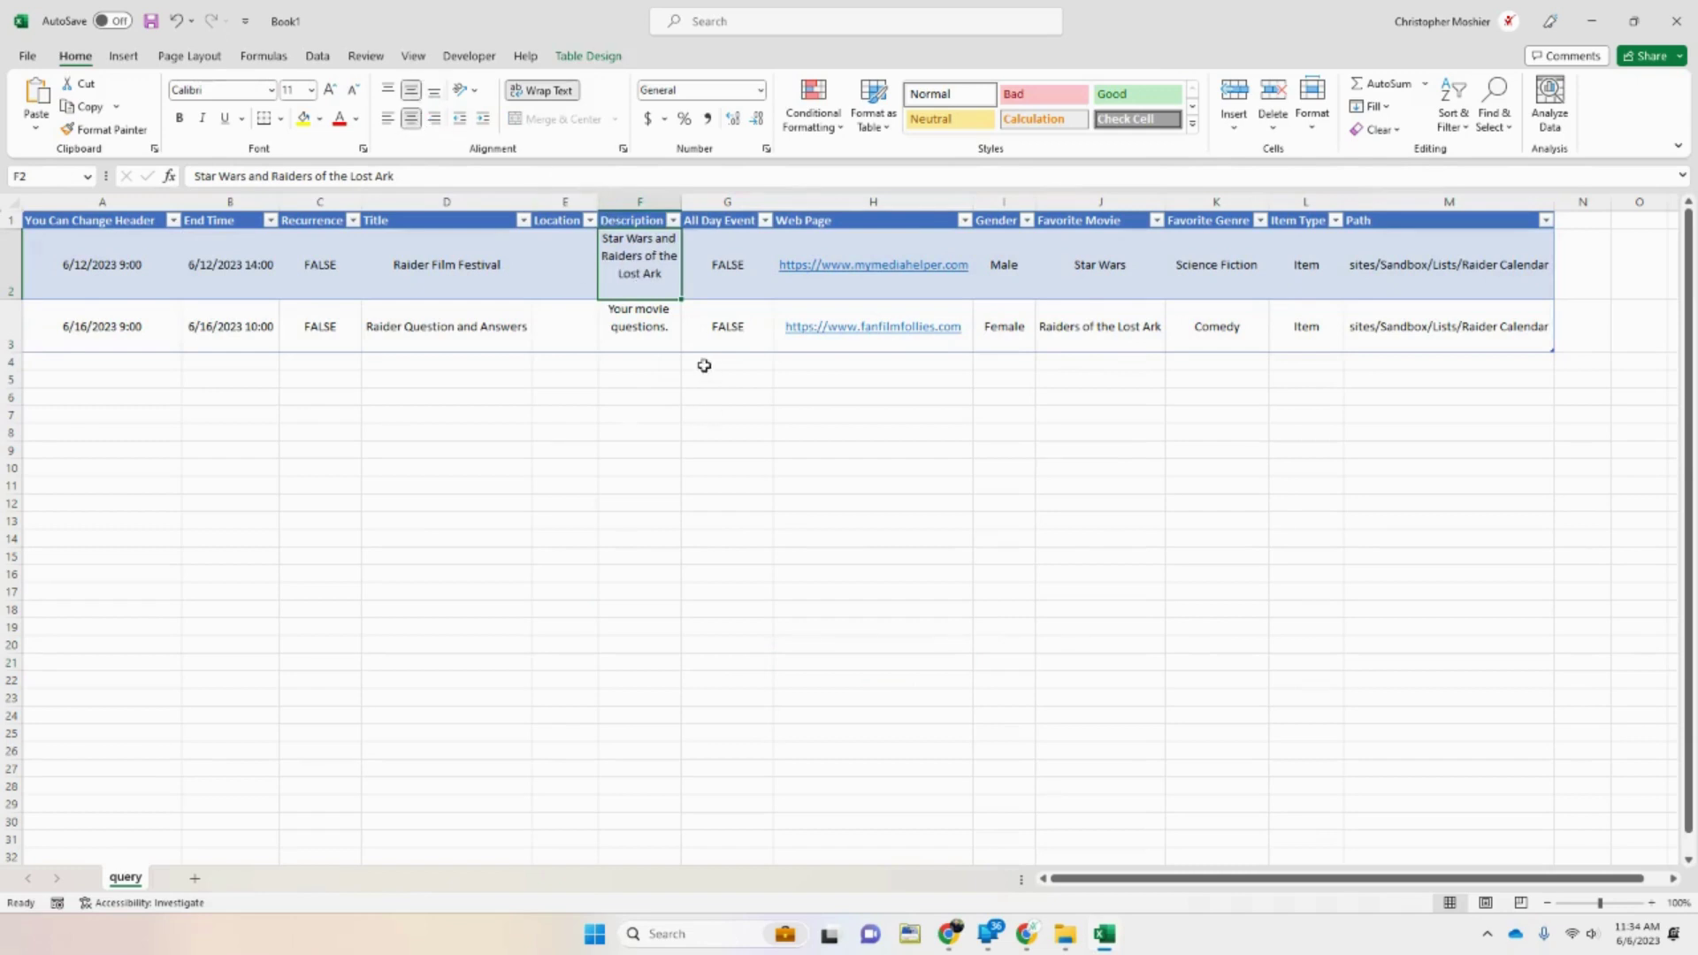
{"action": "left_click", "coordinate": [449, 175]}
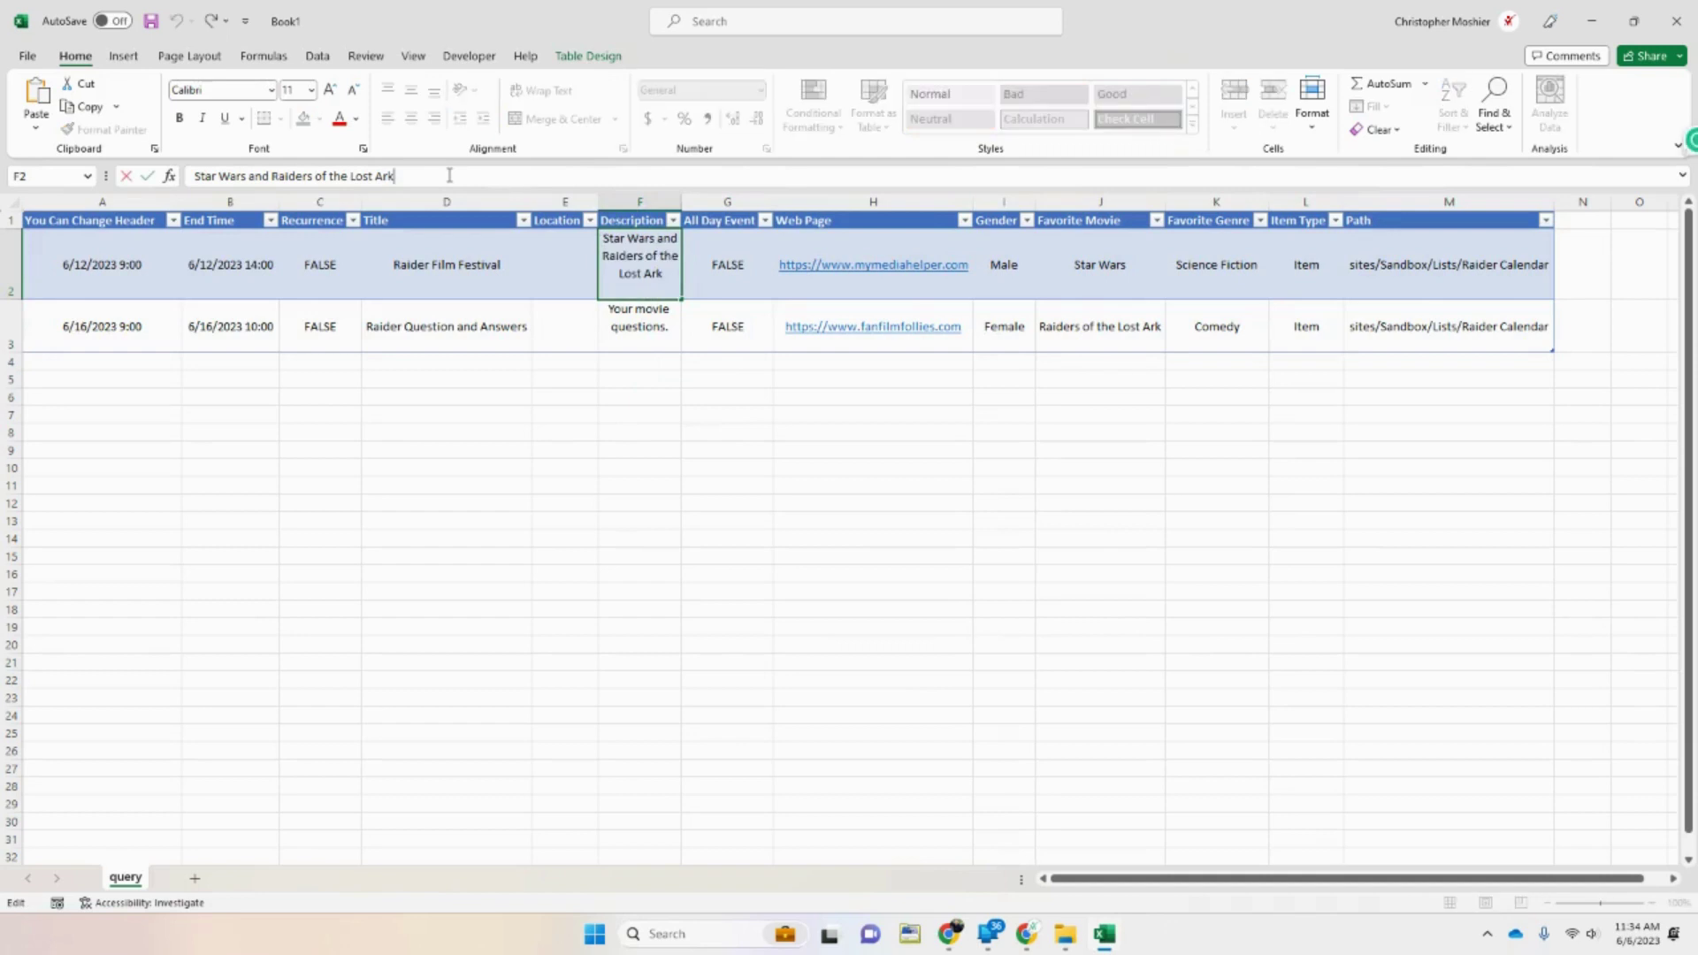
{"action": "left_click", "coordinate": [614, 486]}
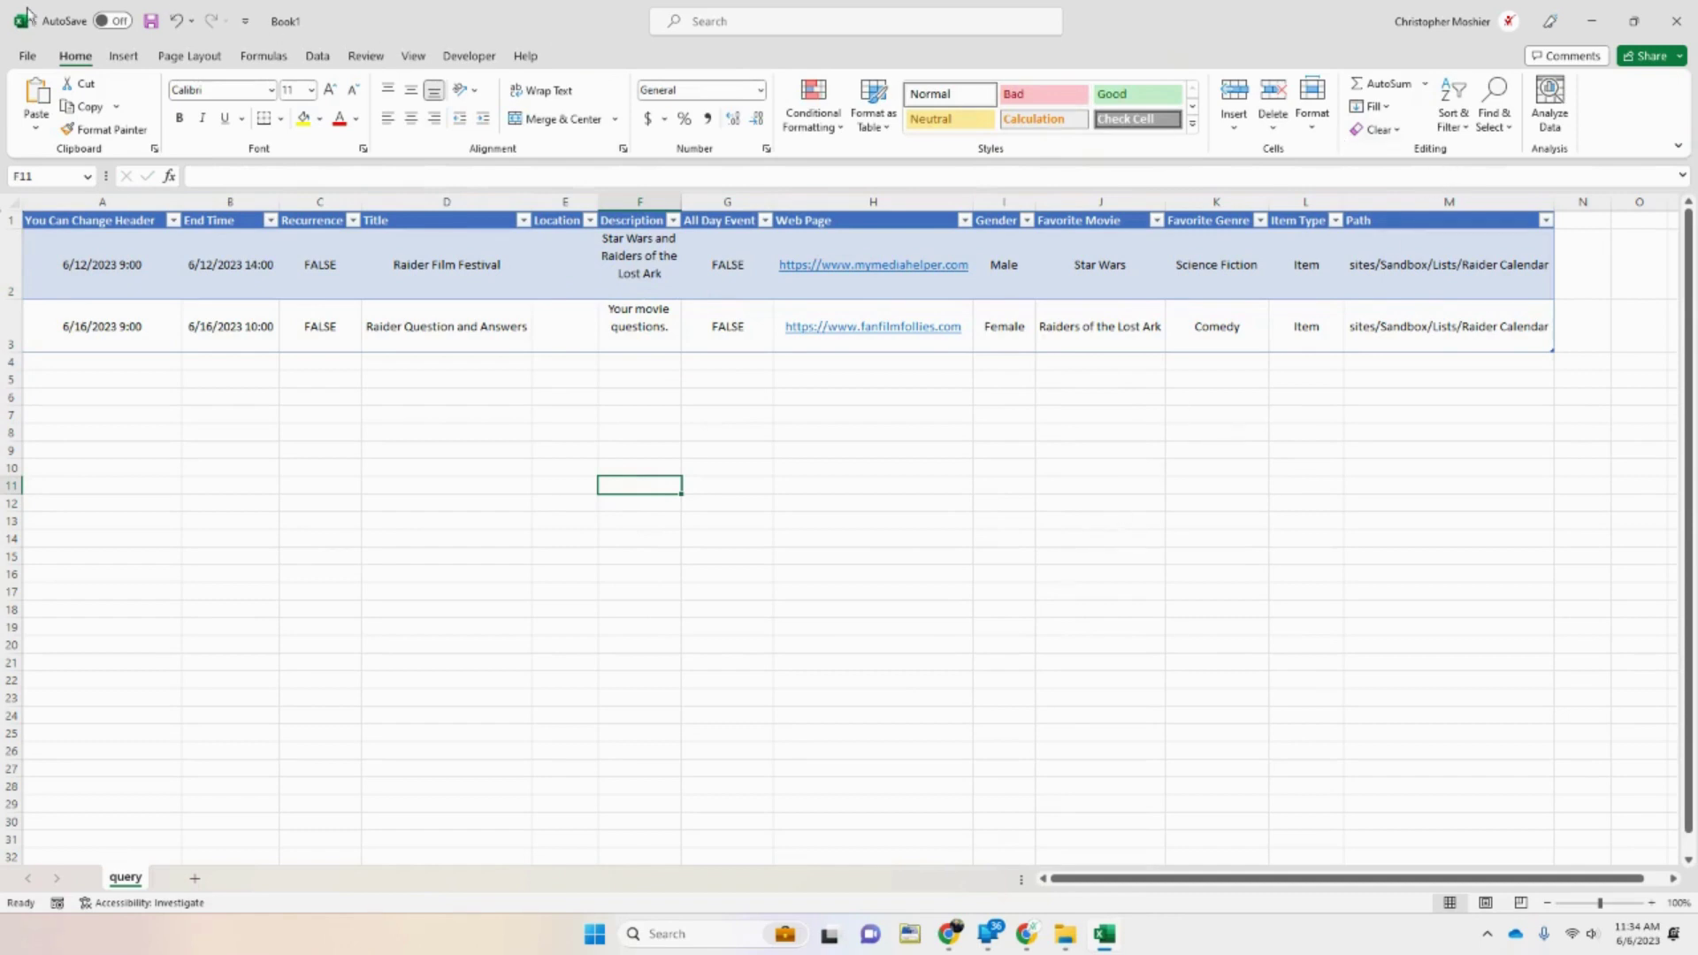
Create a new blank workbook in desktop Excel.
{"action": "left_click", "coordinate": [29, 56]}
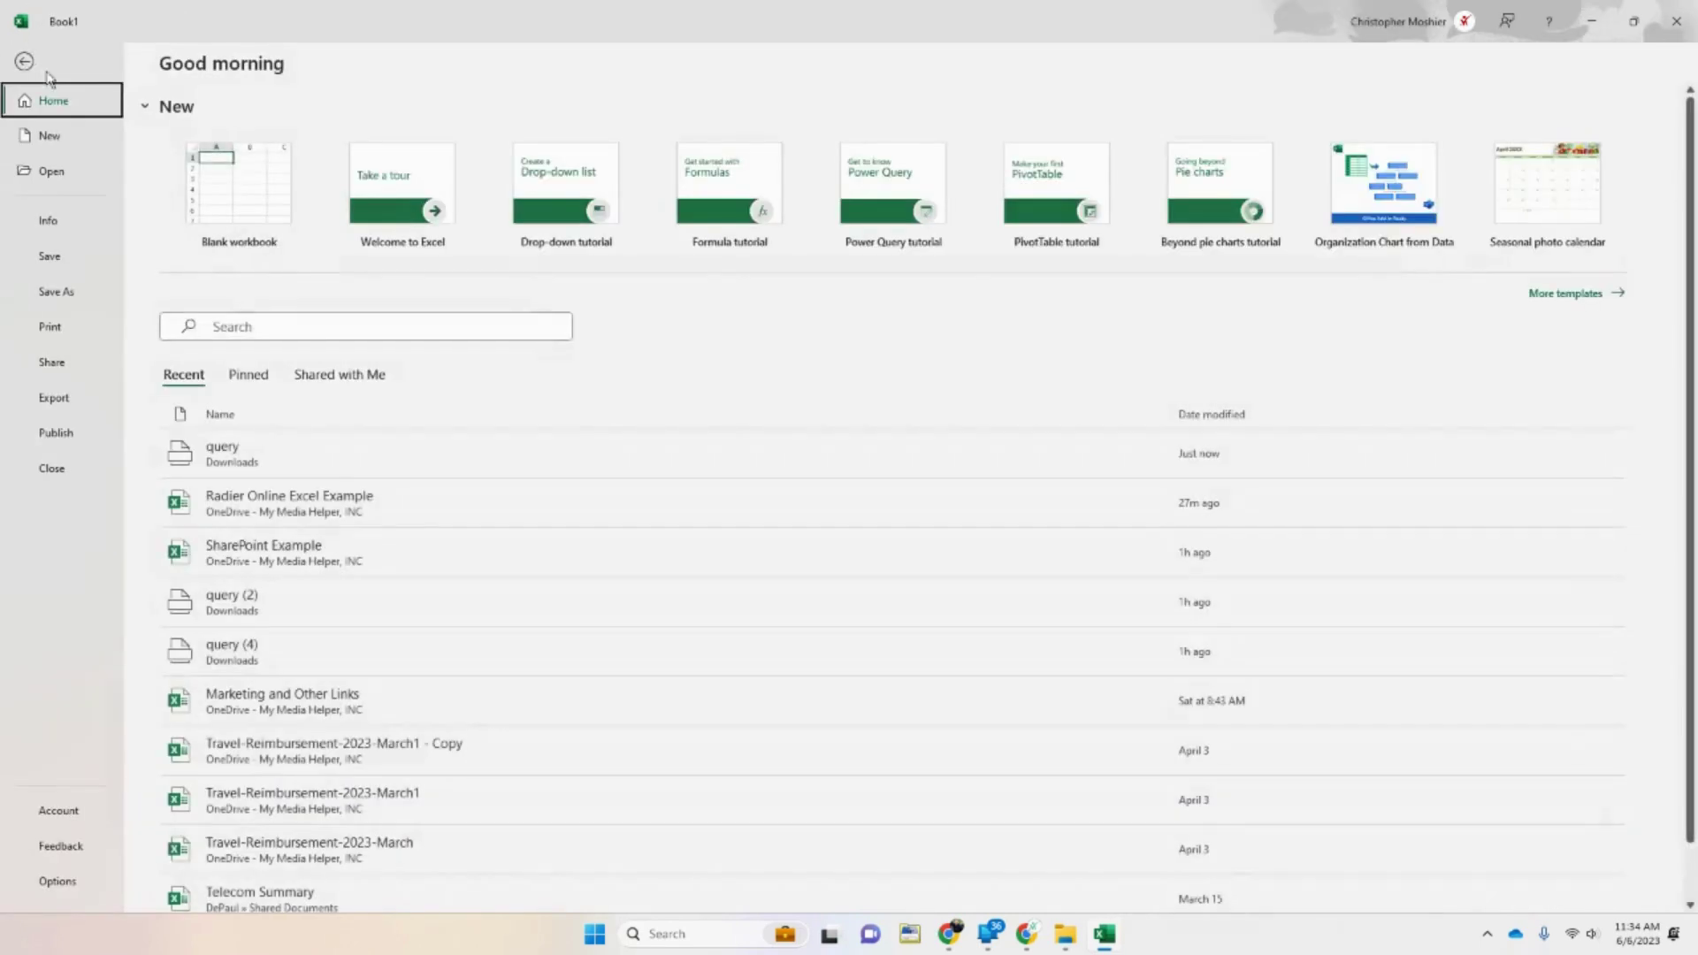
{"action": "left_click", "coordinate": [50, 133]}
{"action": "left_click", "coordinate": [235, 197]}
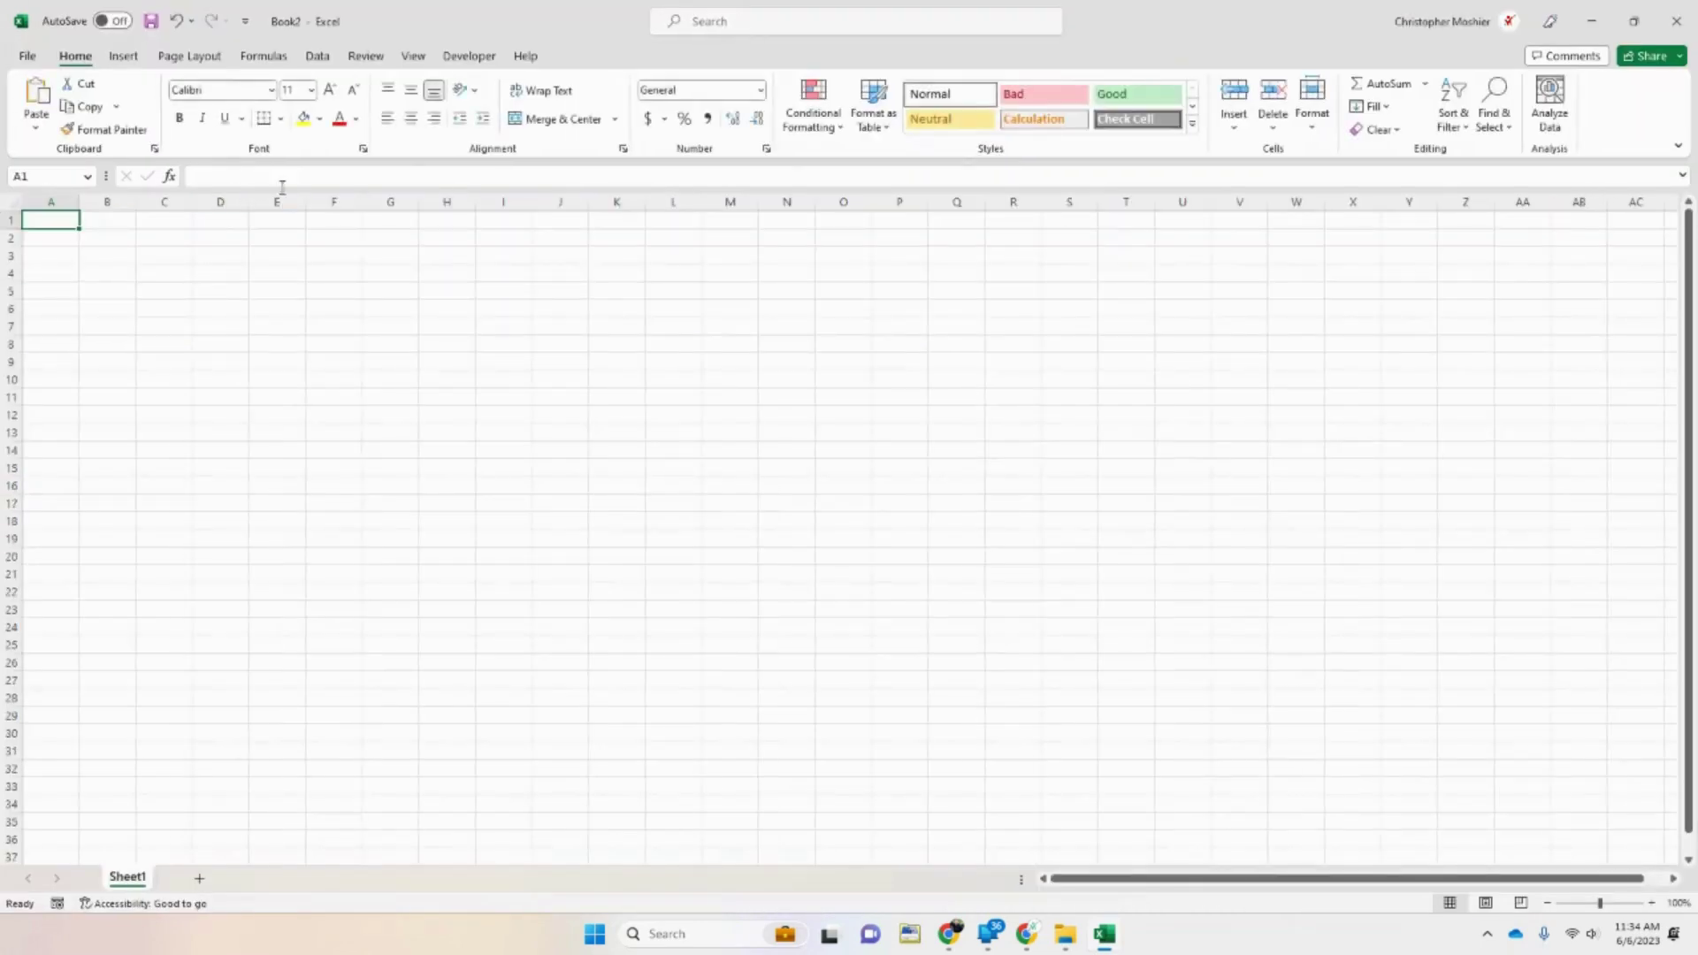
Import the query file from Downloads through Existing Connections, as a table at cell A1 of the existing worksheet.
{"action": "left_click", "coordinate": [321, 56]}
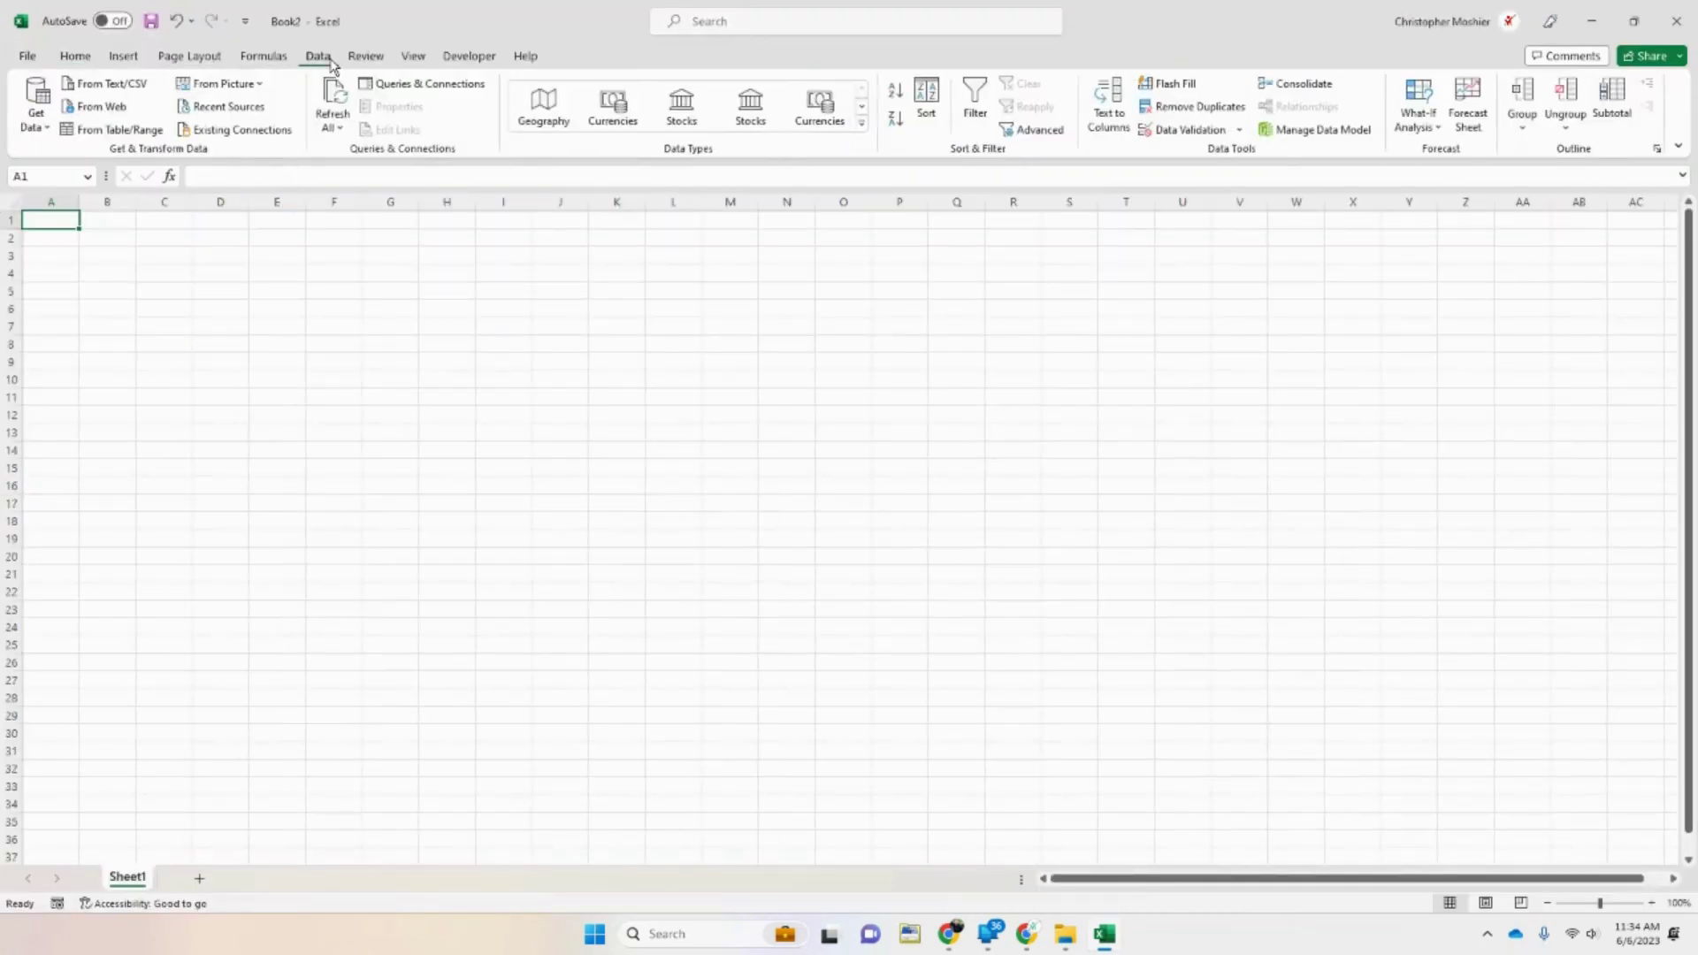
{"action": "left_click", "coordinate": [243, 131]}
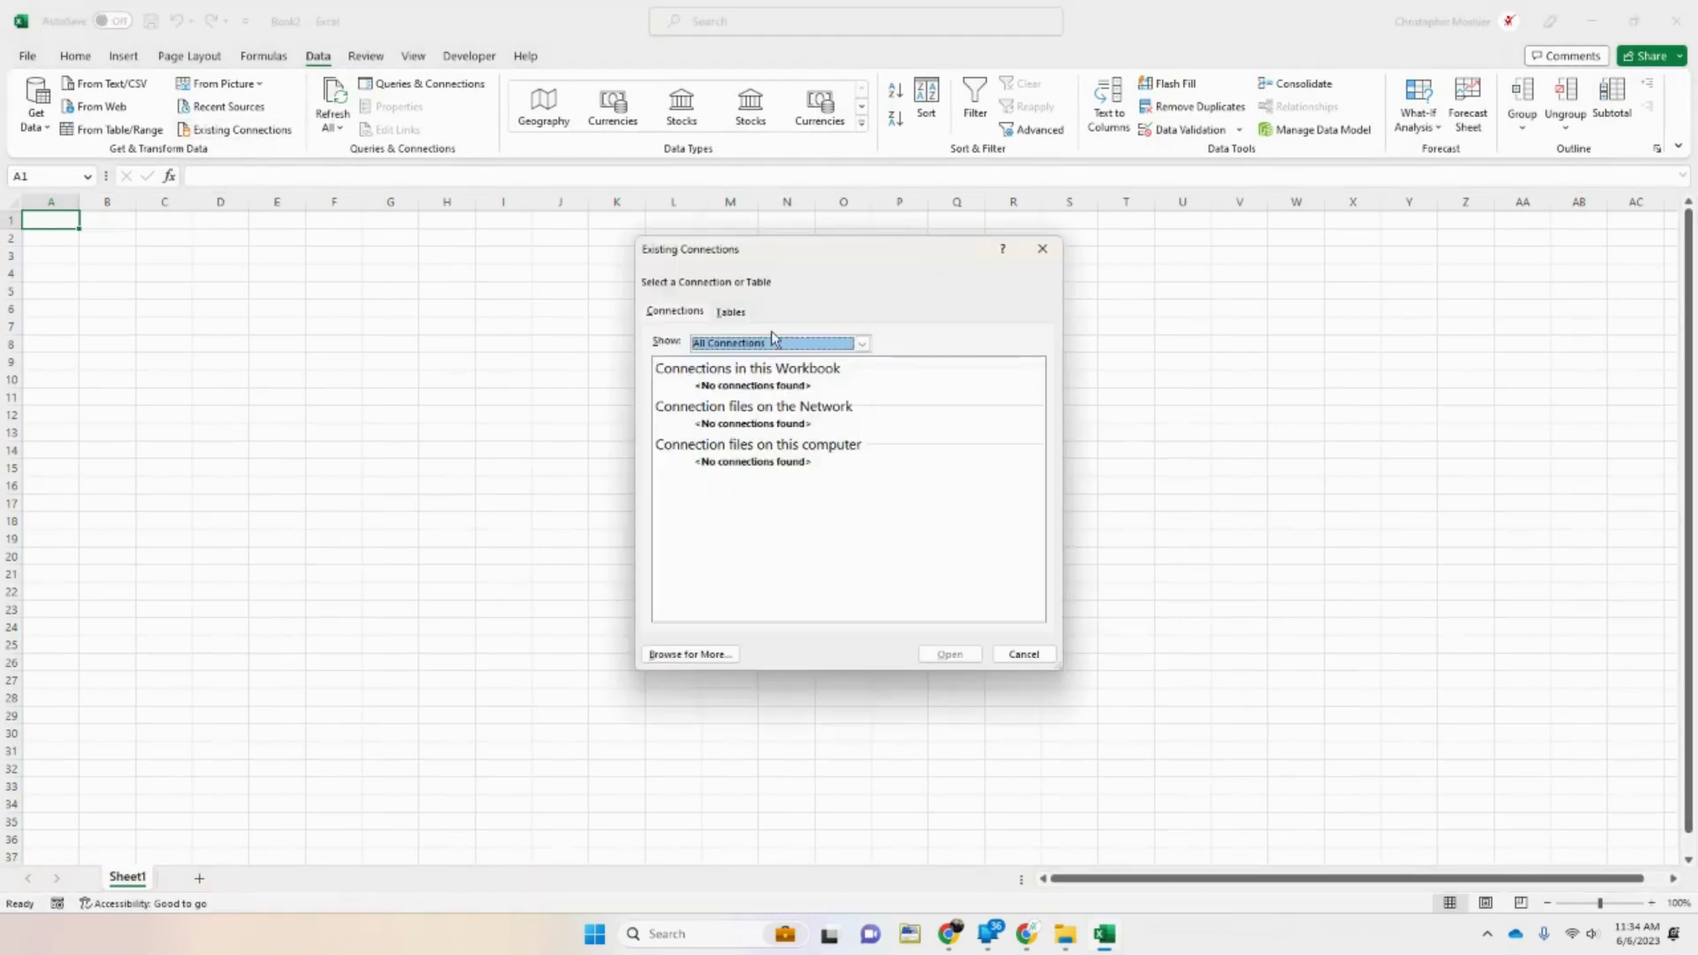
{"action": "left_click", "coordinate": [776, 345]}
{"action": "left_click", "coordinate": [780, 342]}
{"action": "left_click", "coordinate": [690, 654]}
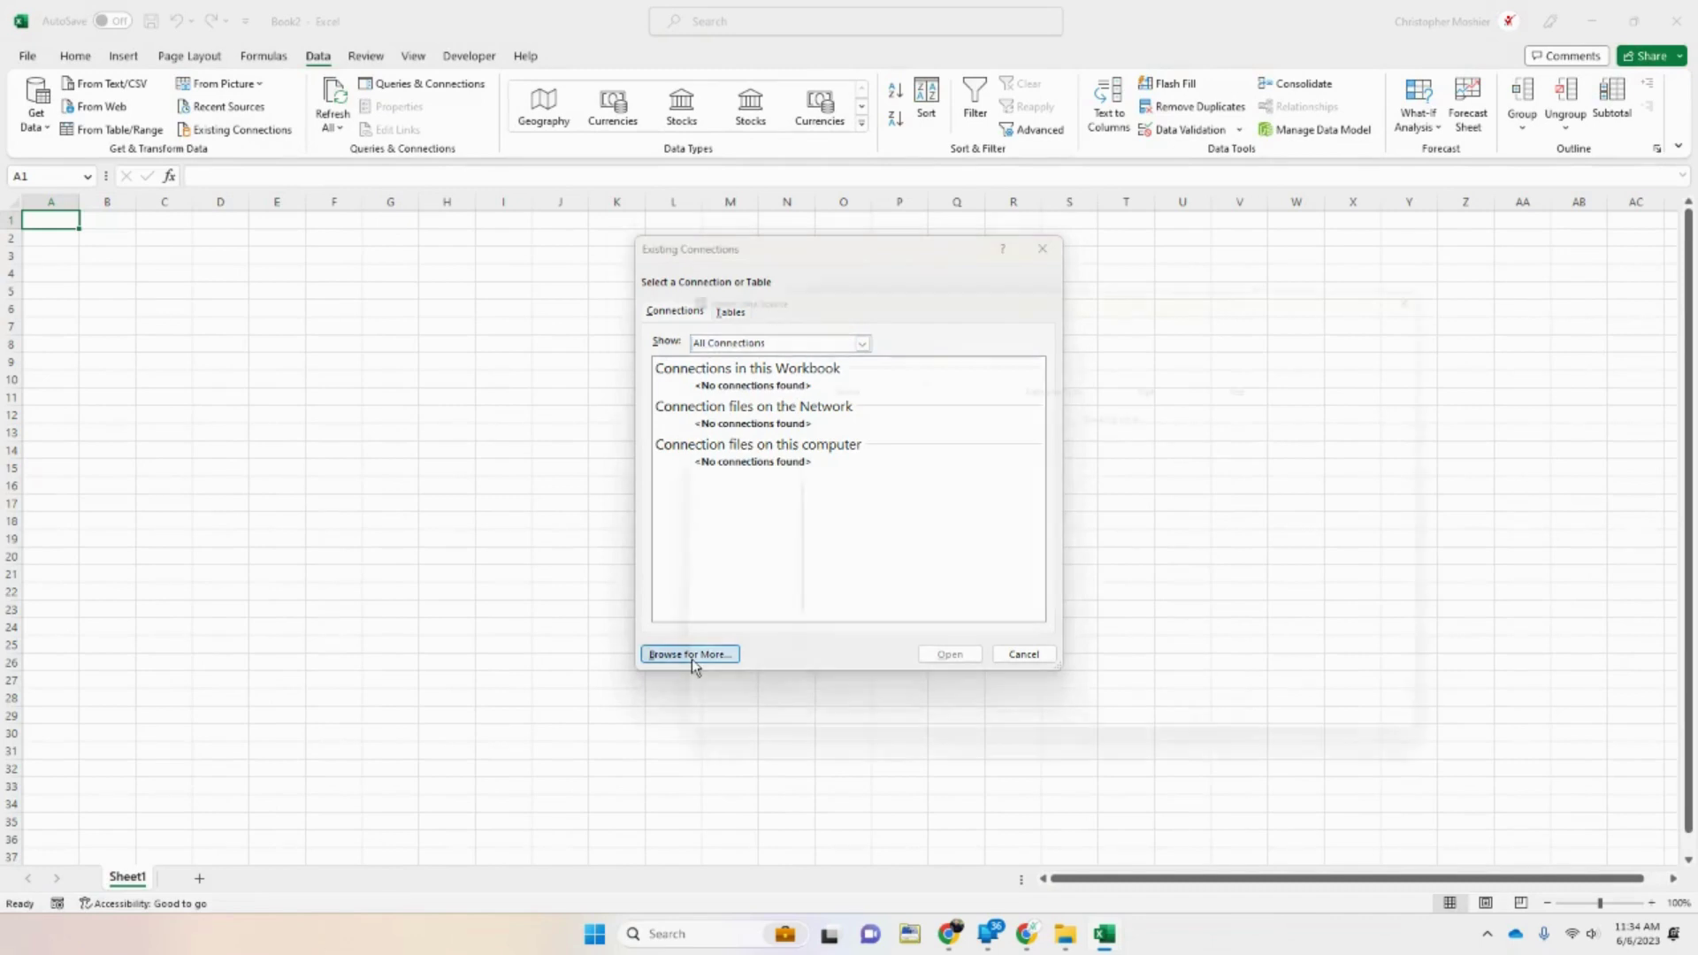
{"action": "scroll", "coordinate": [707, 468], "scroll_direction": "up", "scroll_amount": 3}
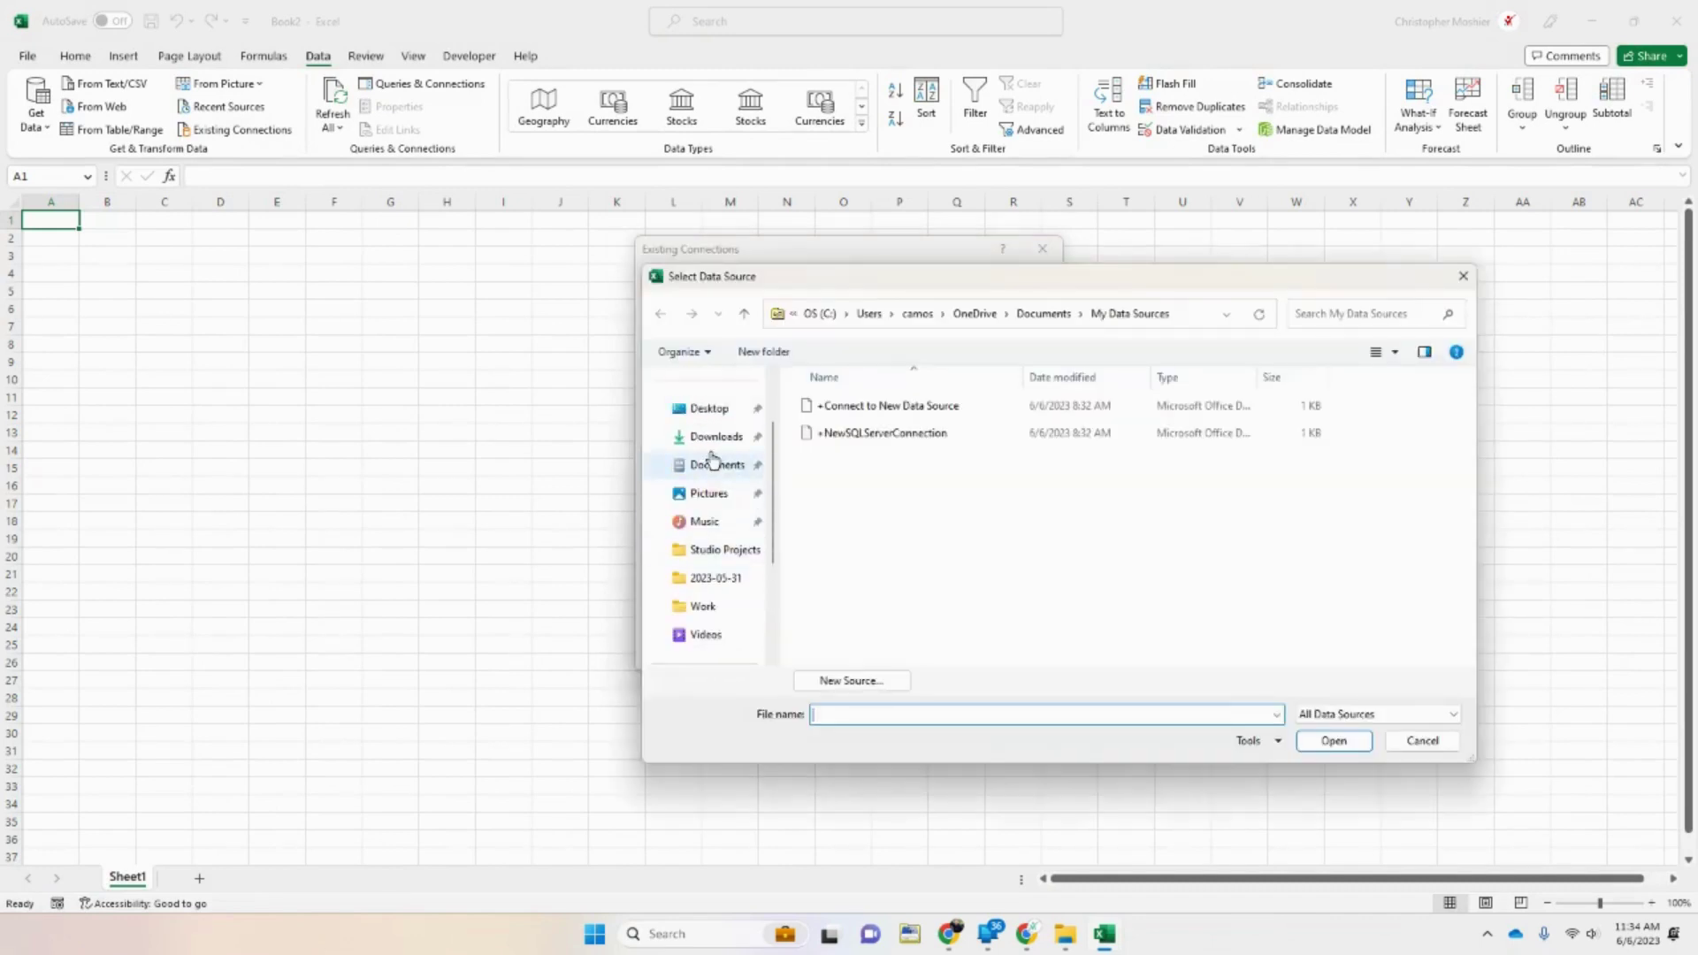
{"action": "left_click", "coordinate": [711, 437]}
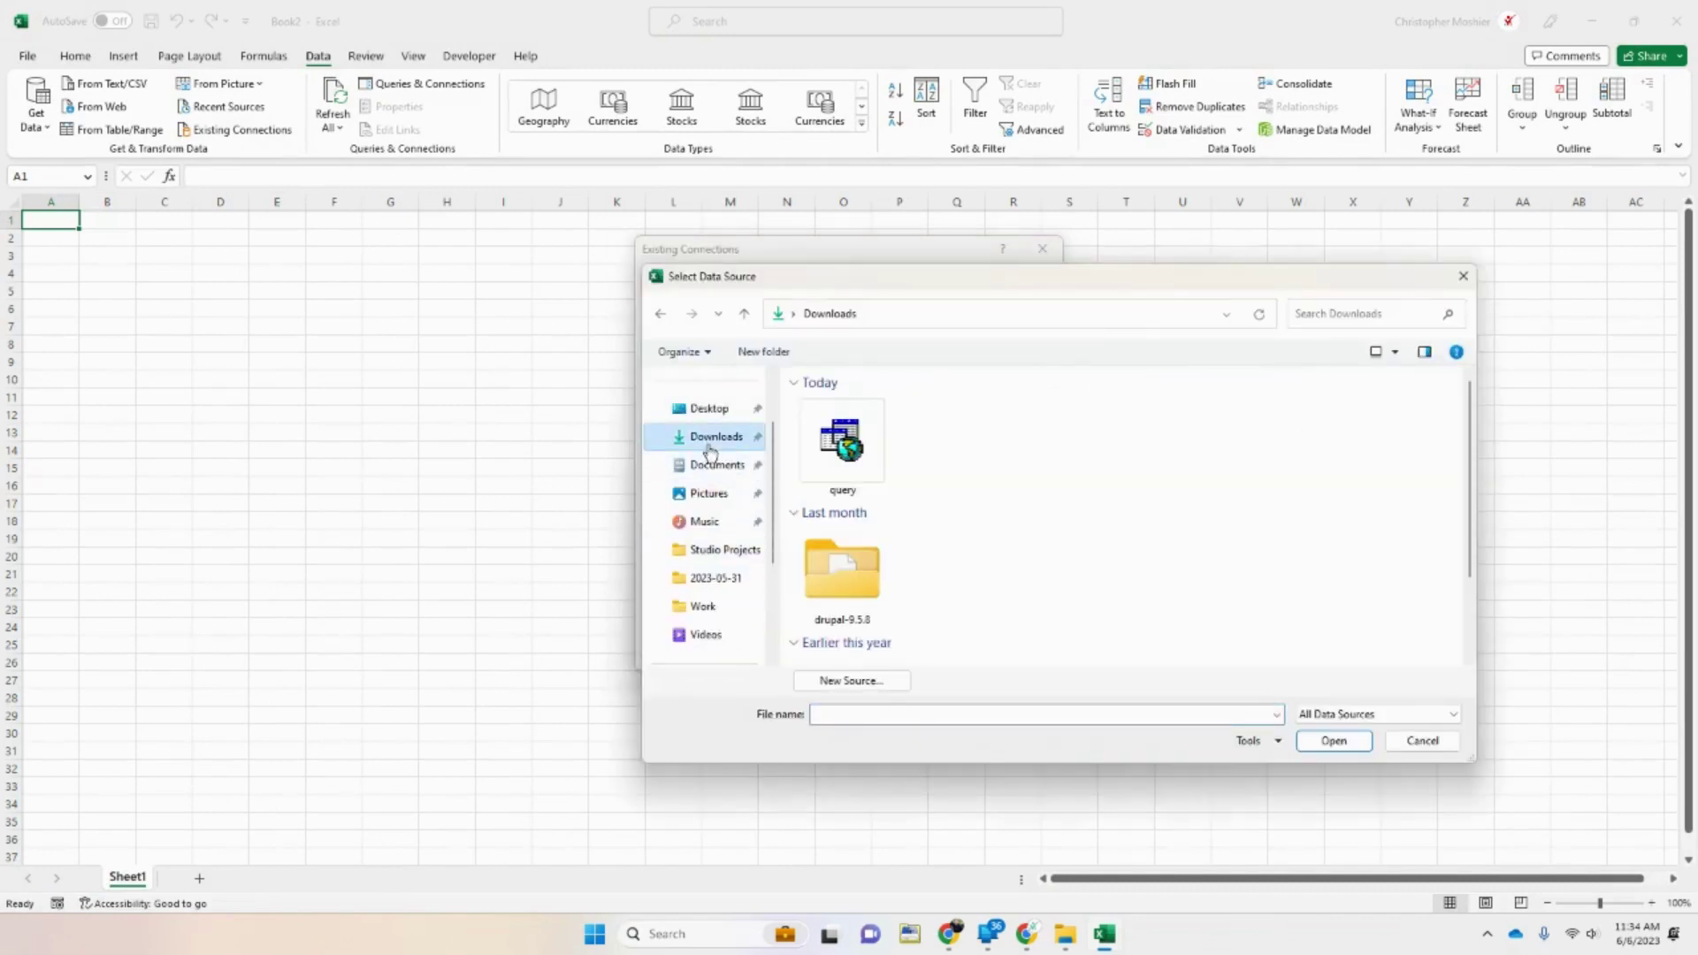
{"action": "double_click", "coordinate": [869, 468]}
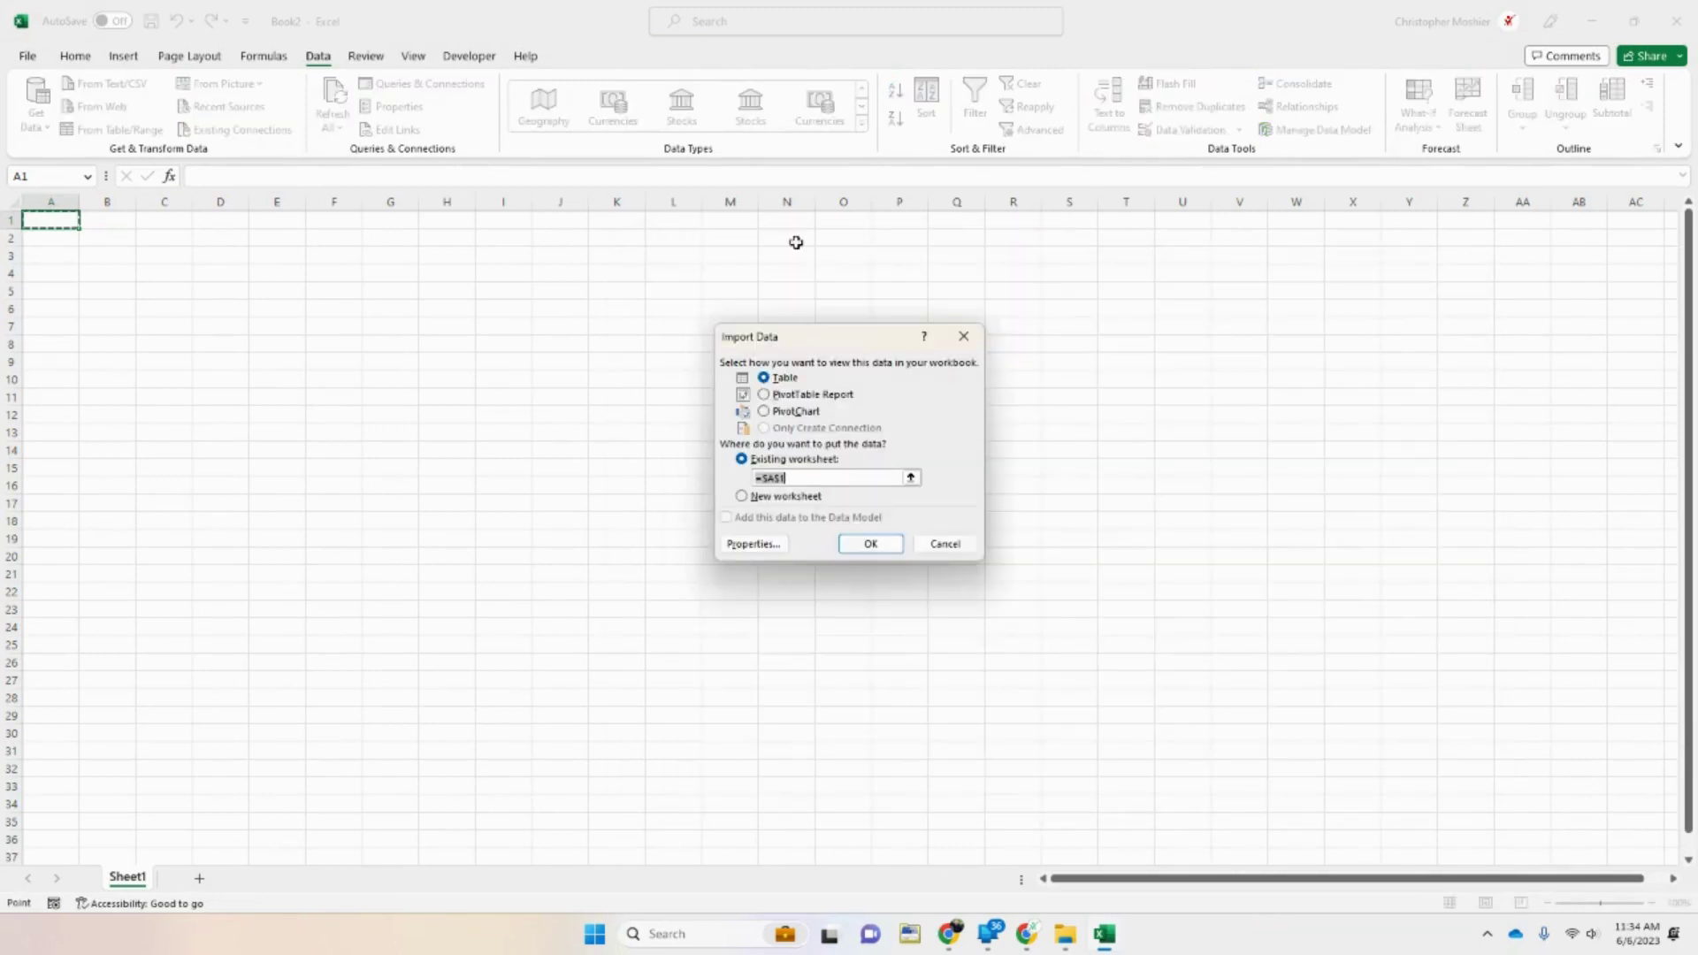
{"action": "left_click", "coordinate": [871, 543]}
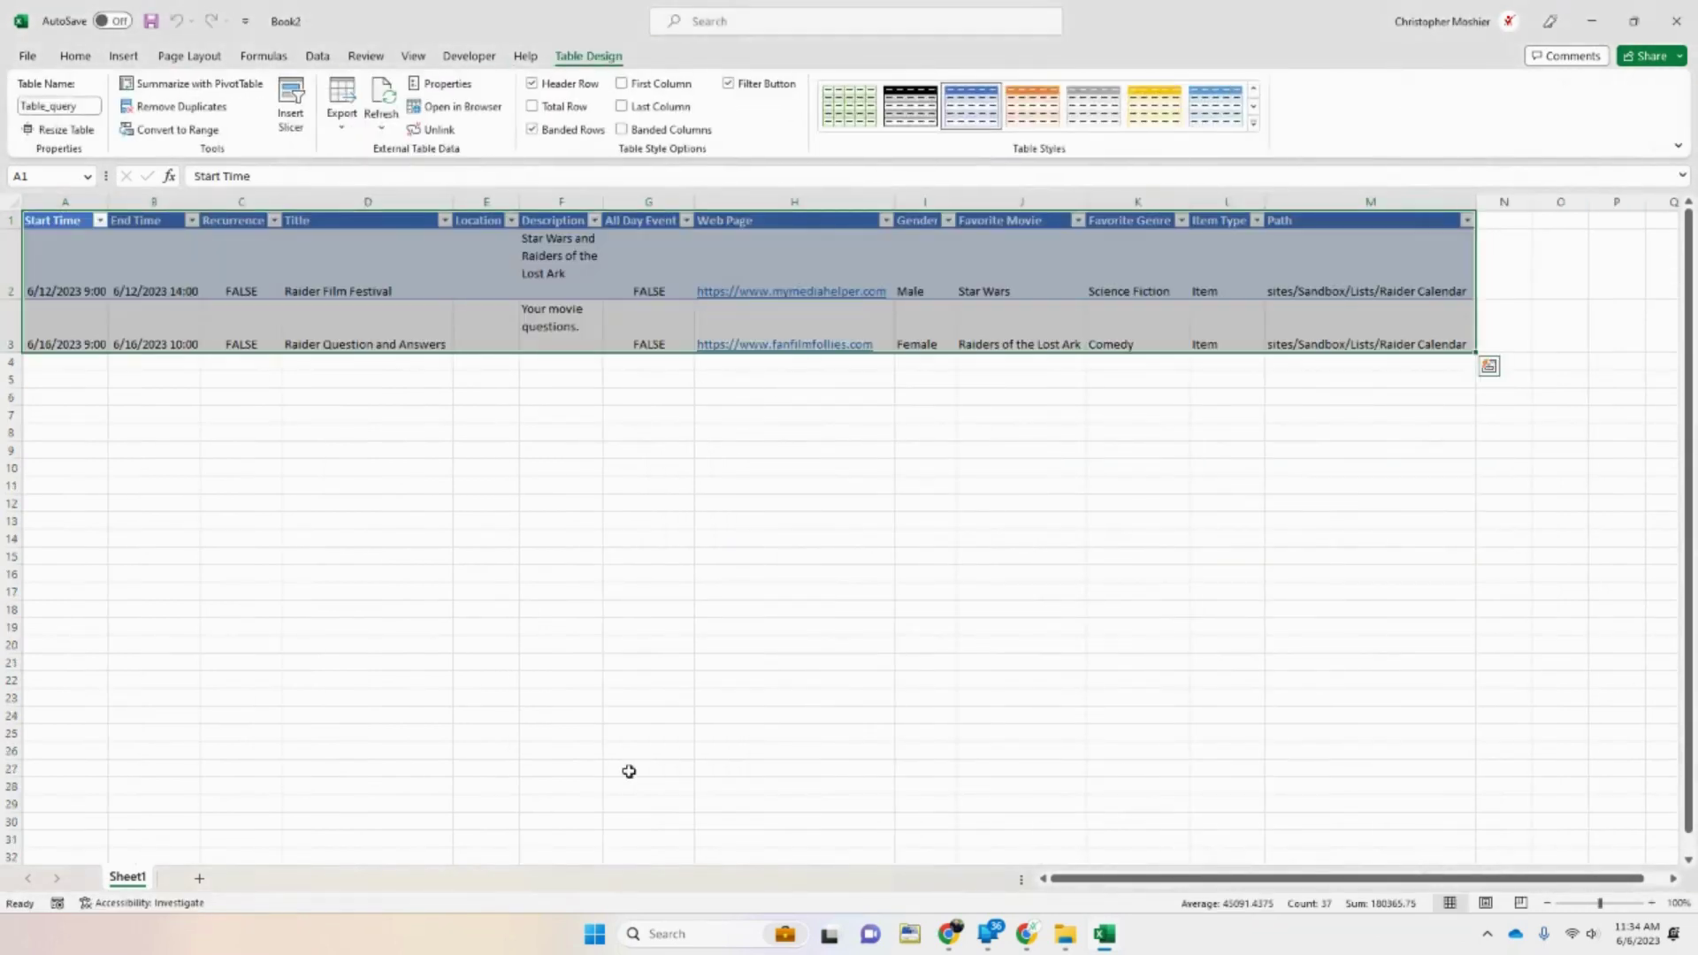
Minimize the Excel and Downloads windows to show the online workbook, and switch back to the Book1 workbook in desktop Excel.
{"action": "left_click", "coordinate": [1599, 24]}
{"action": "left_click", "coordinate": [1606, 26]}
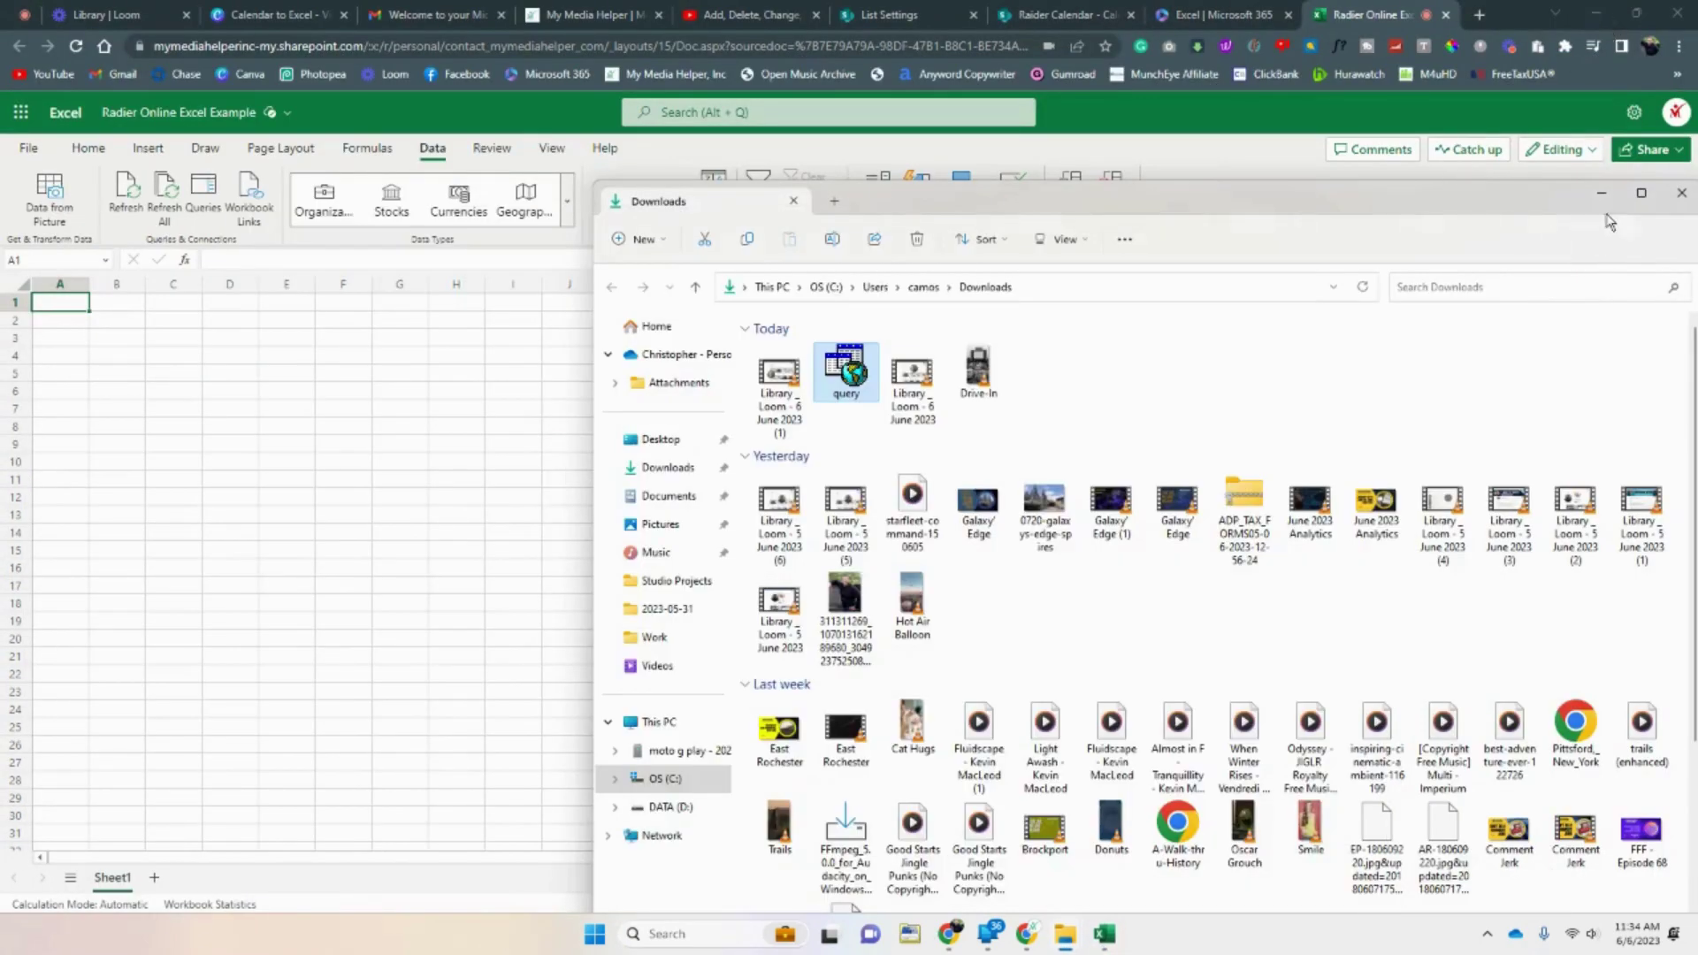
{"action": "left_click", "coordinate": [1601, 193]}
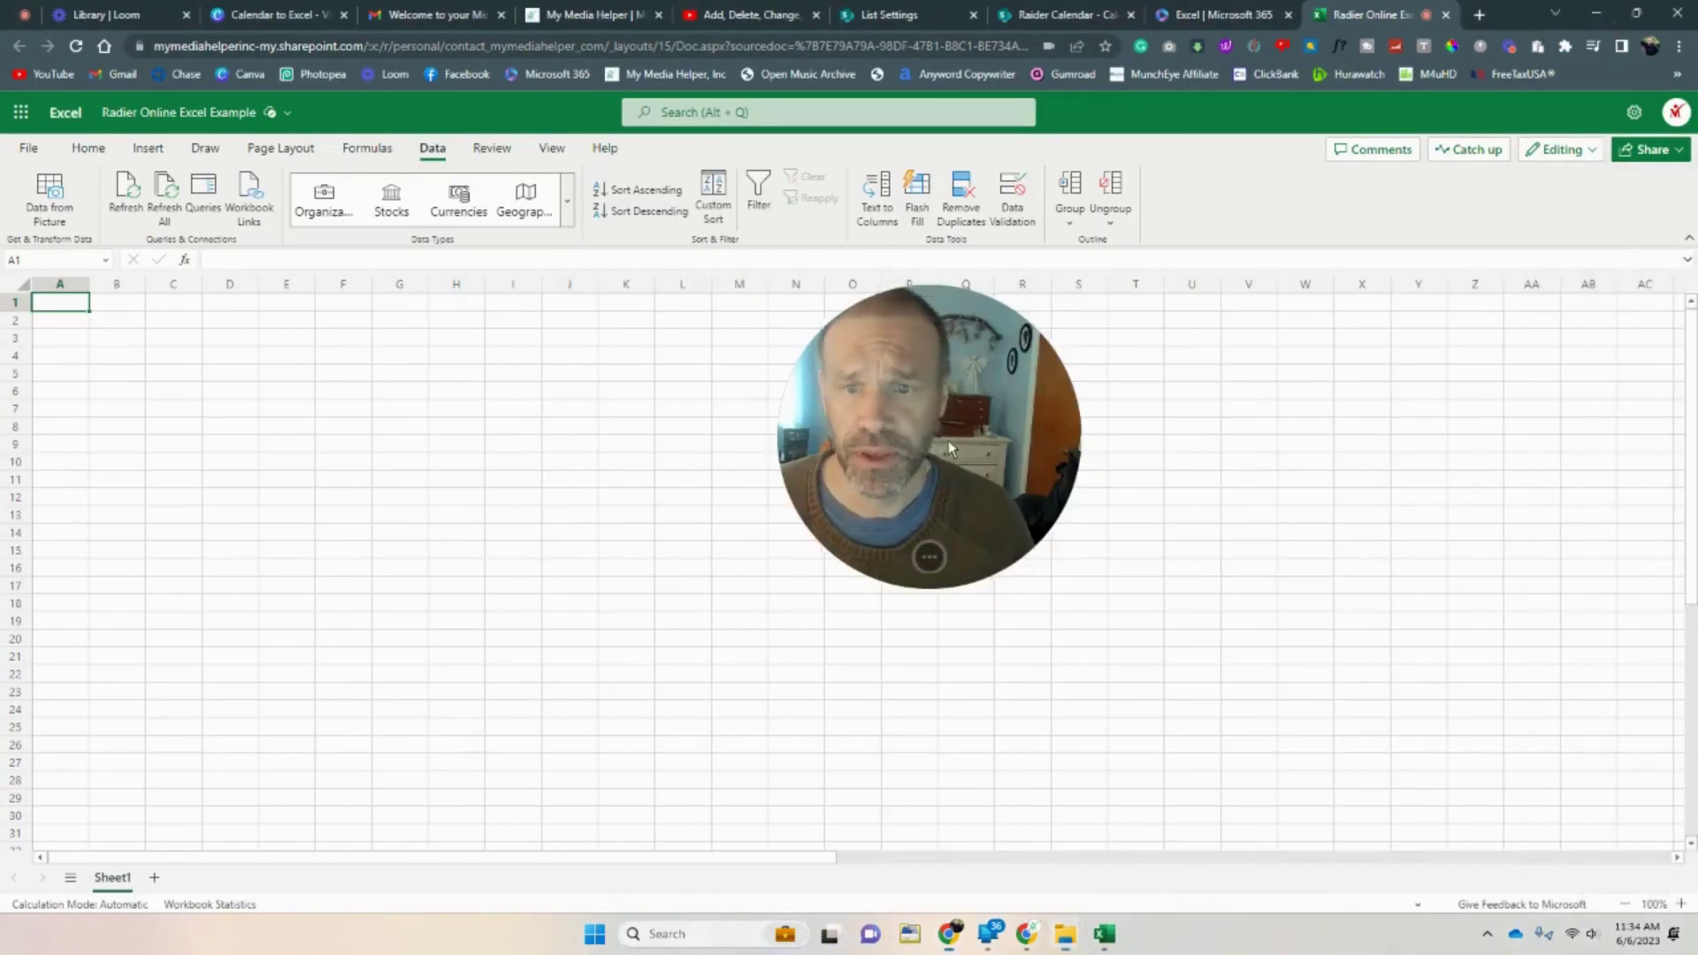
{"action": "left_click_drag", "start_coordinate": [932, 455], "coordinate": [712, 461]}
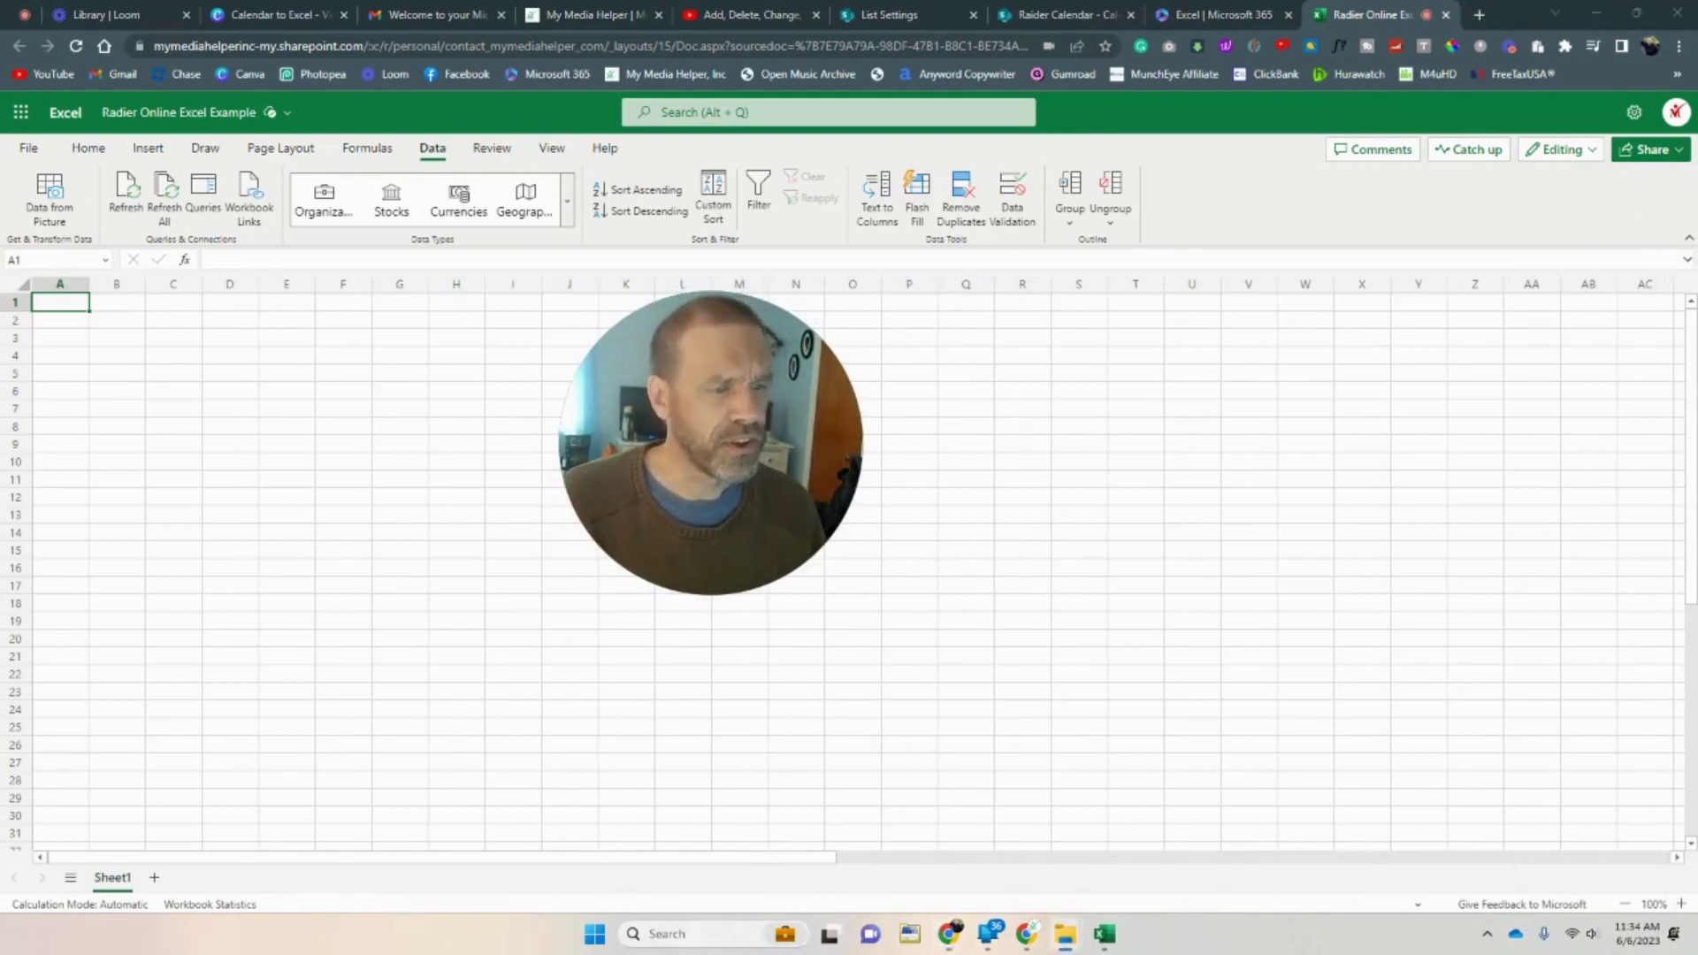
{"action": "mouse_move", "coordinate": [1119, 937]}
{"action": "left_click", "coordinate": [1008, 840]}
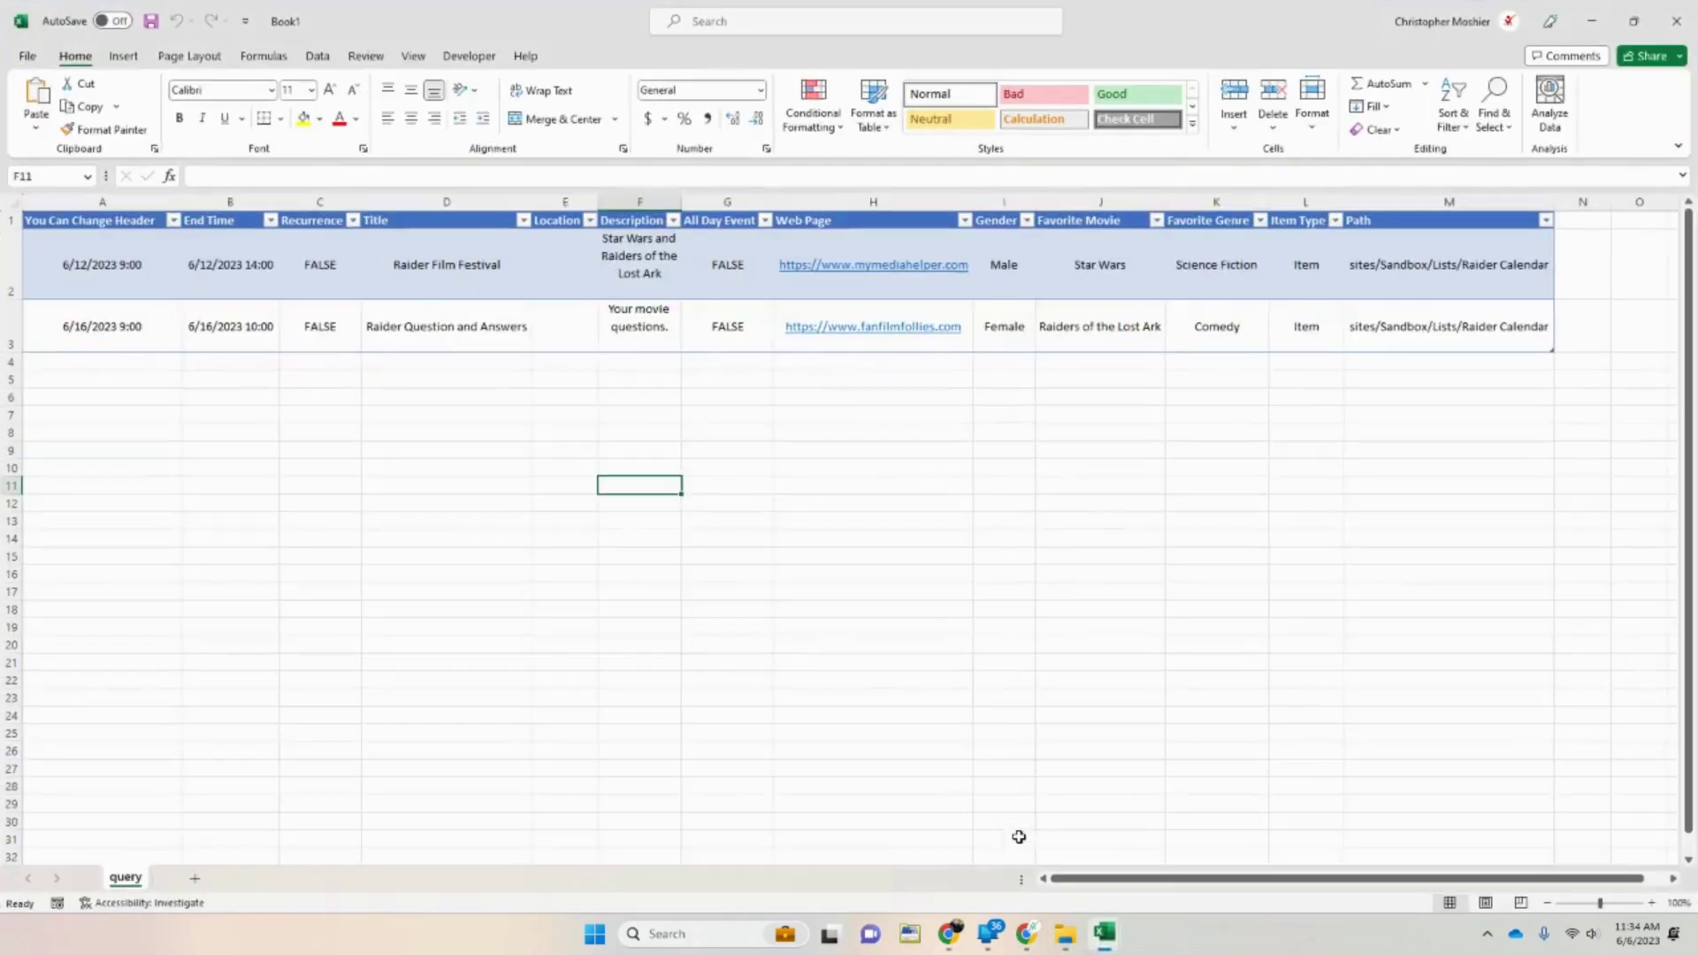
Save the Book1 workbook to the Downloads folder as an Excel Workbook named Raider-Example.
{"action": "left_click", "coordinate": [27, 58]}
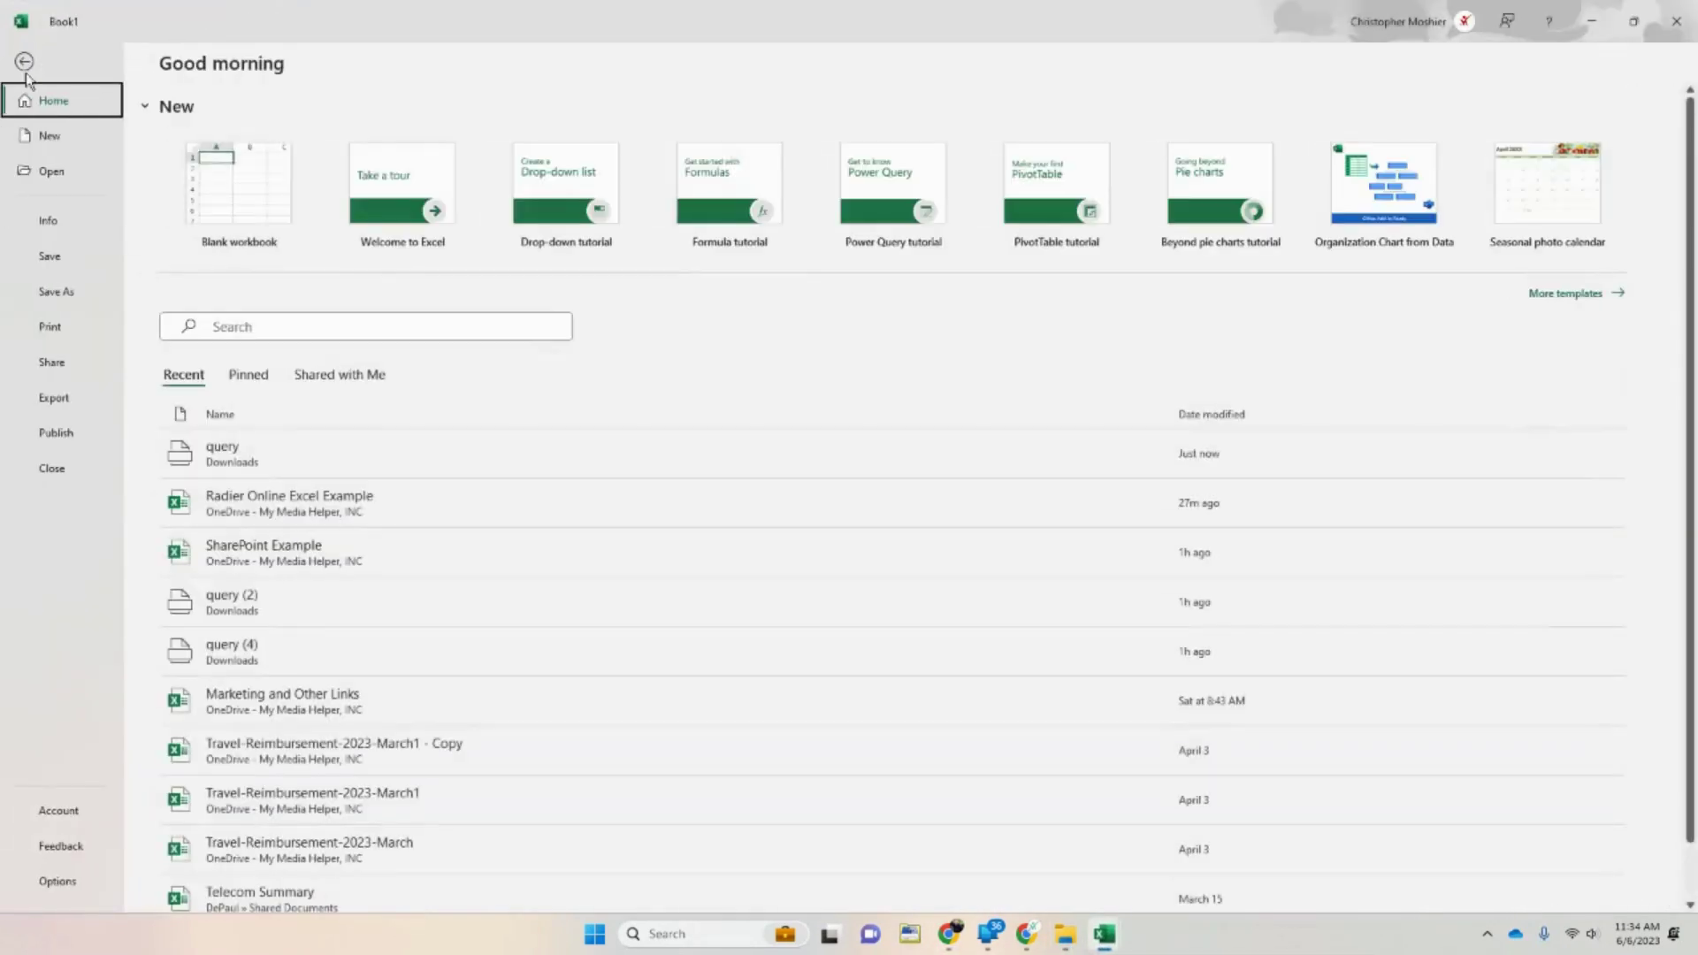
{"action": "left_click", "coordinate": [78, 292]}
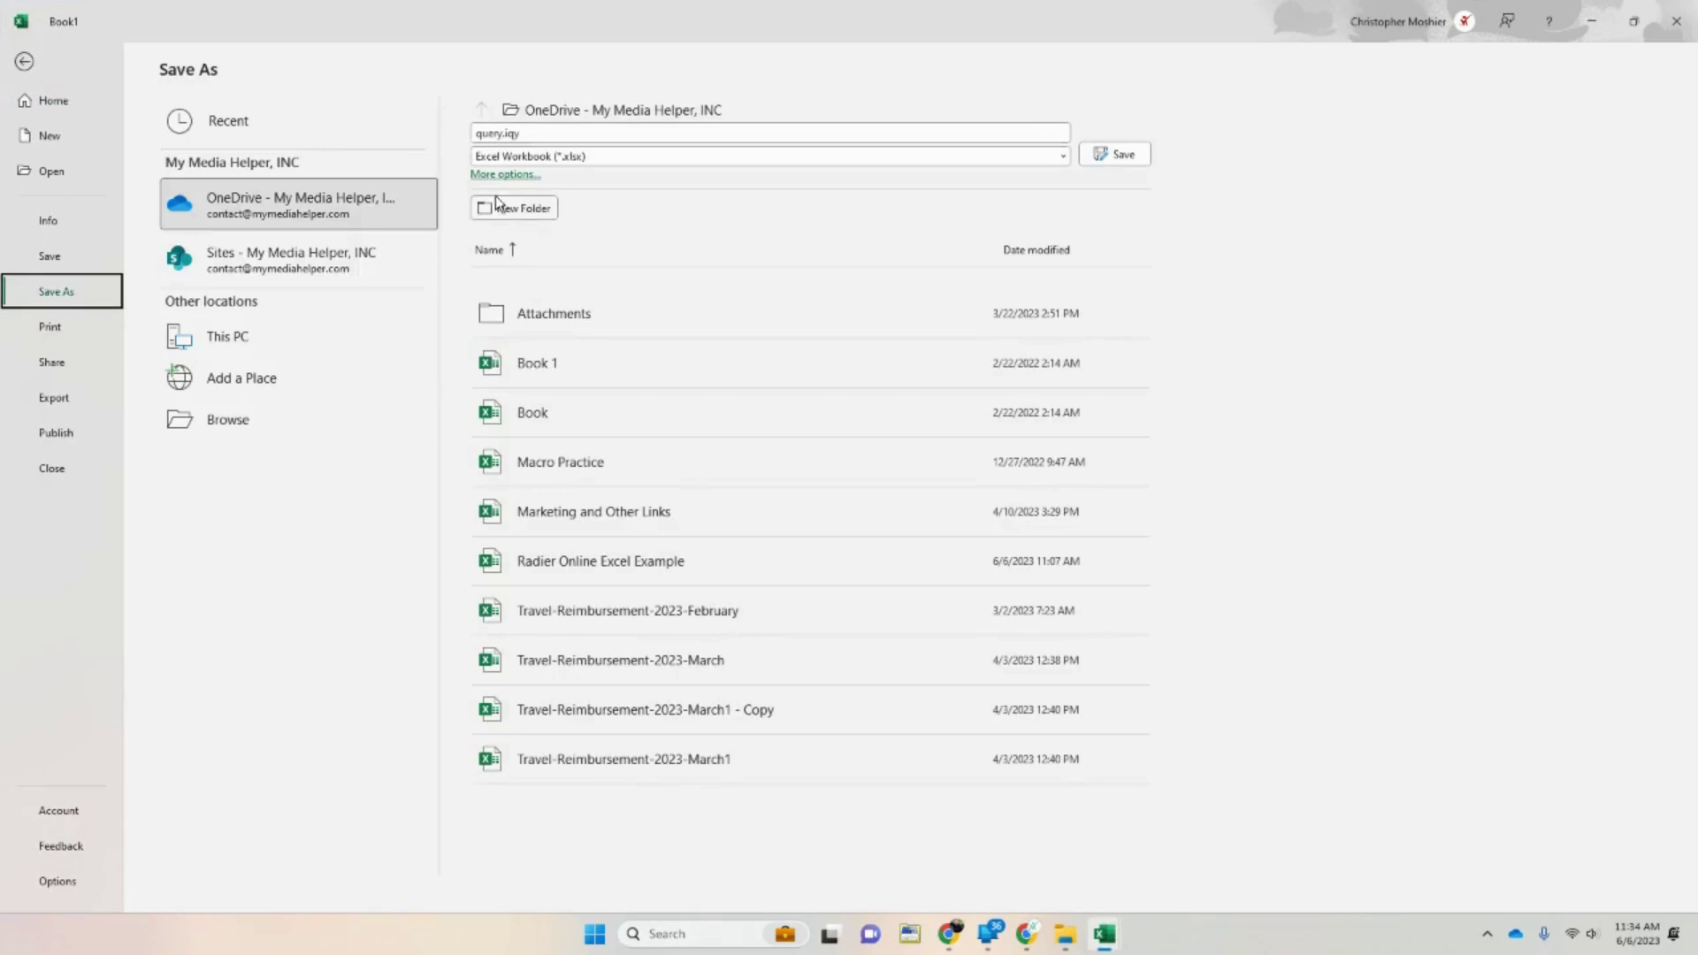
{"action": "left_click", "coordinate": [547, 131]}
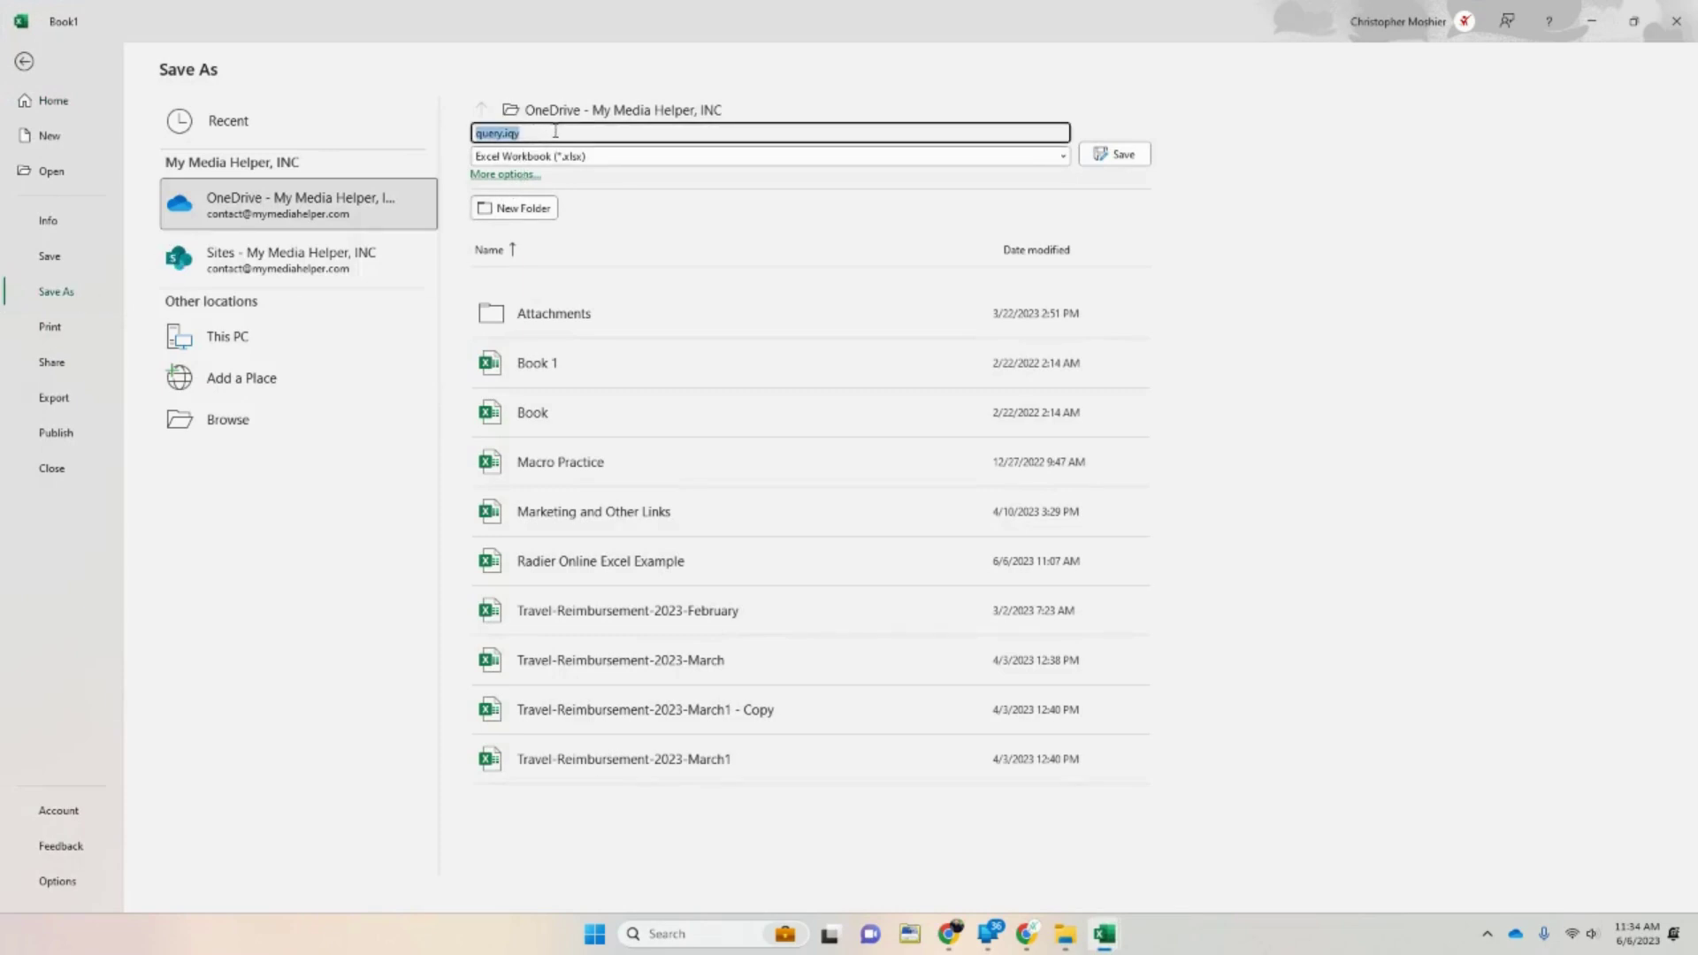
{"action": "left_click", "coordinate": [73, 297]}
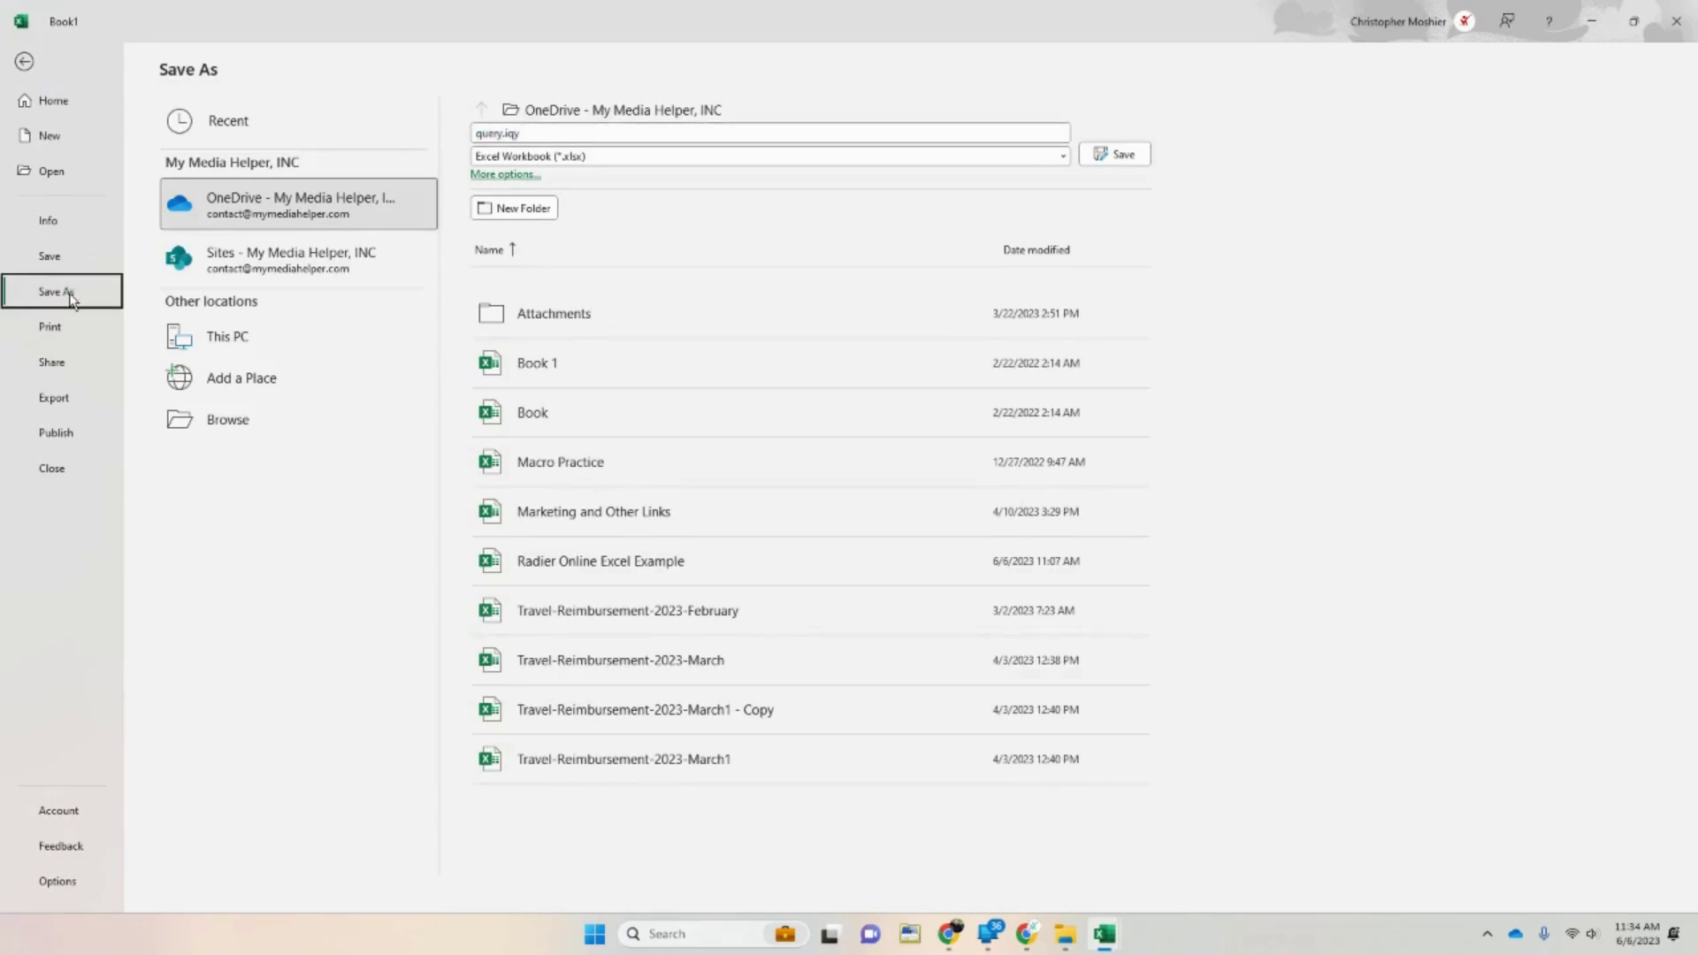
{"action": "left_click", "coordinate": [241, 343]}
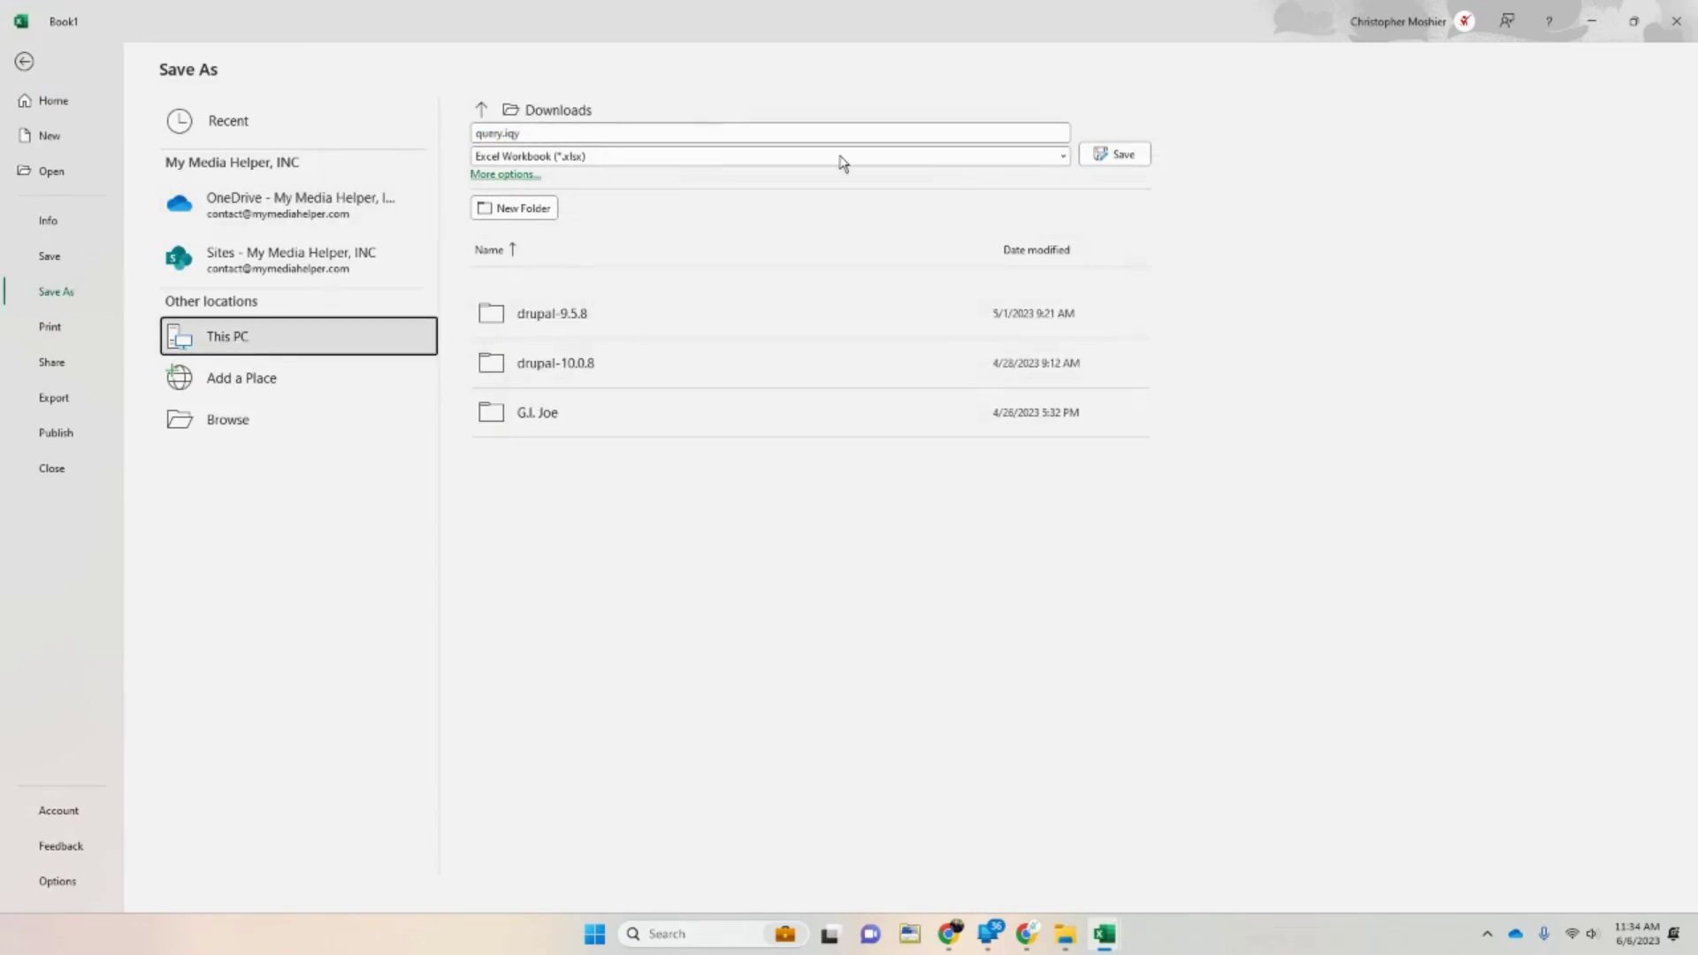
{"action": "left_click", "coordinate": [237, 427]}
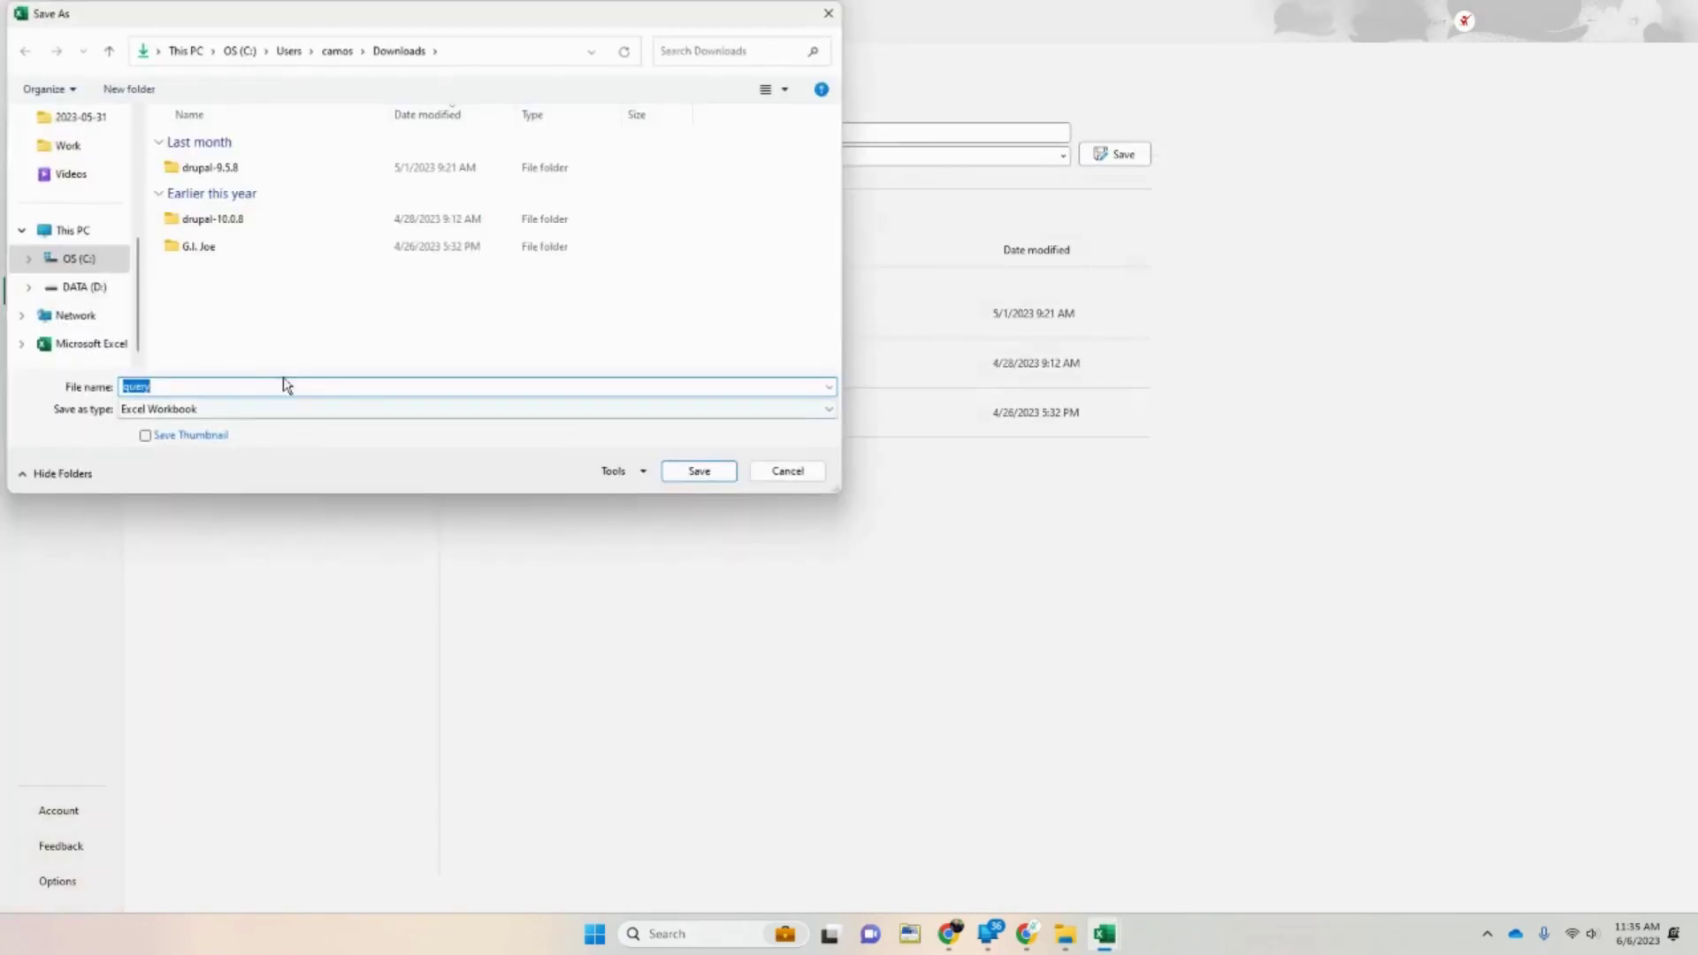
{"action": "scroll", "coordinate": [115, 188], "scroll_direction": "up", "scroll_amount": 2}
{"action": "left_click", "coordinate": [82, 117]}
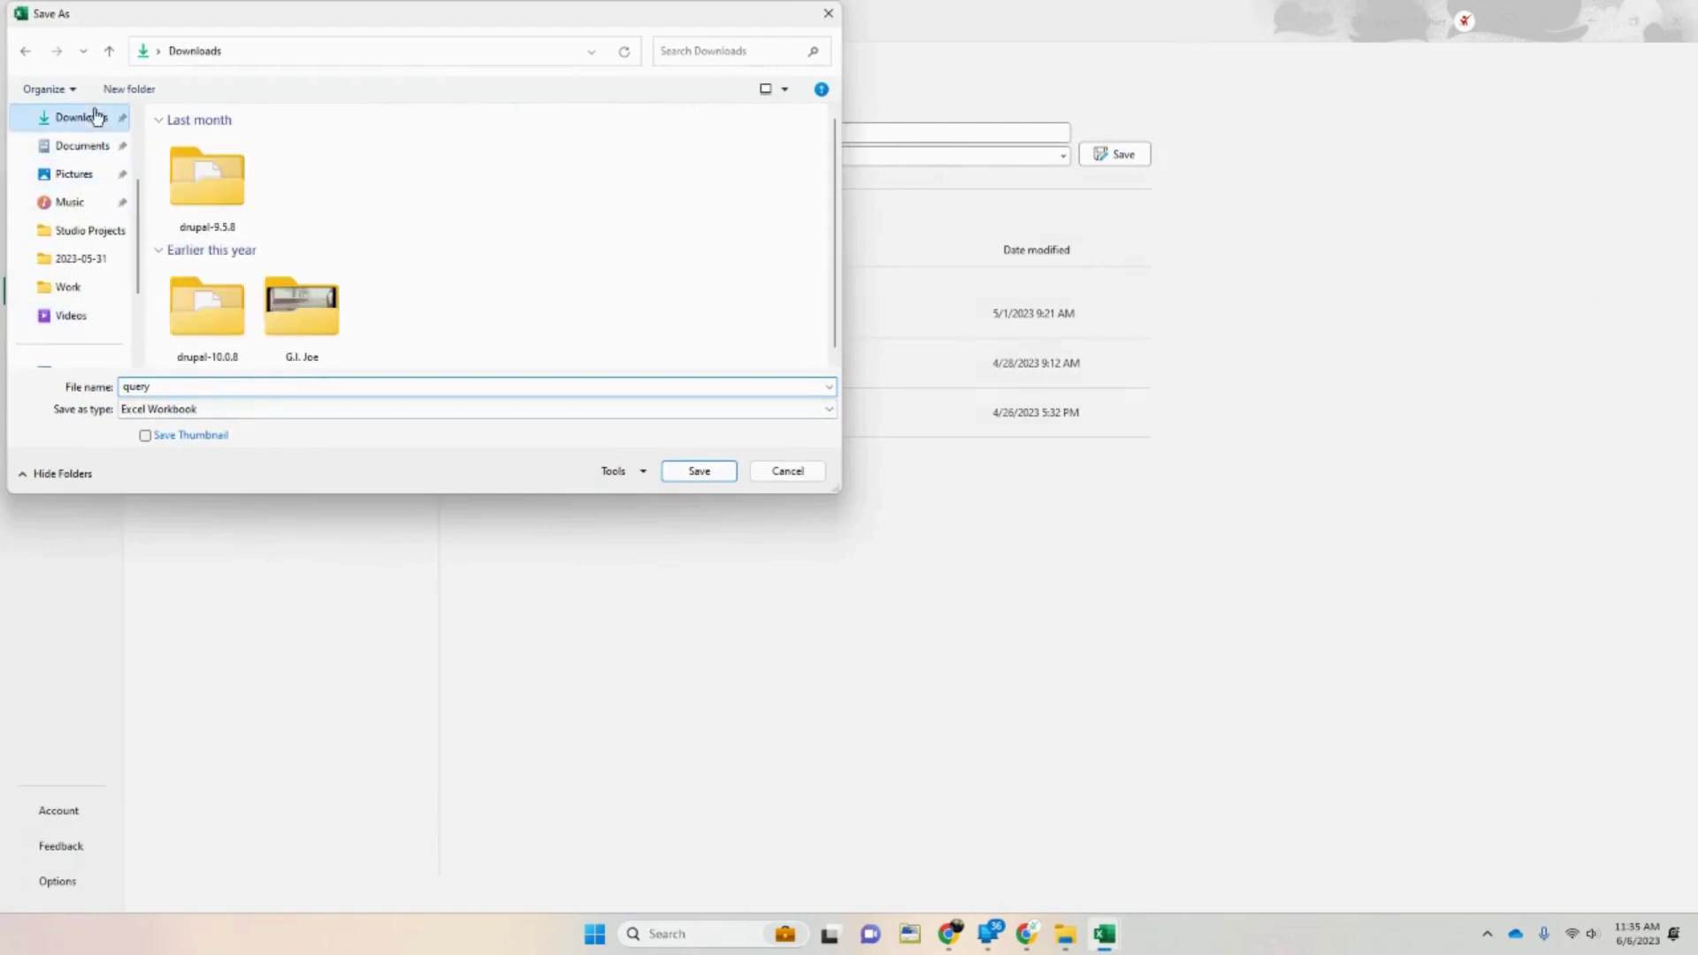
{"action": "left_click", "coordinate": [213, 389]}
{"action": "type", "text": "Raider-Example"}
{"action": "left_click", "coordinate": [712, 472]}
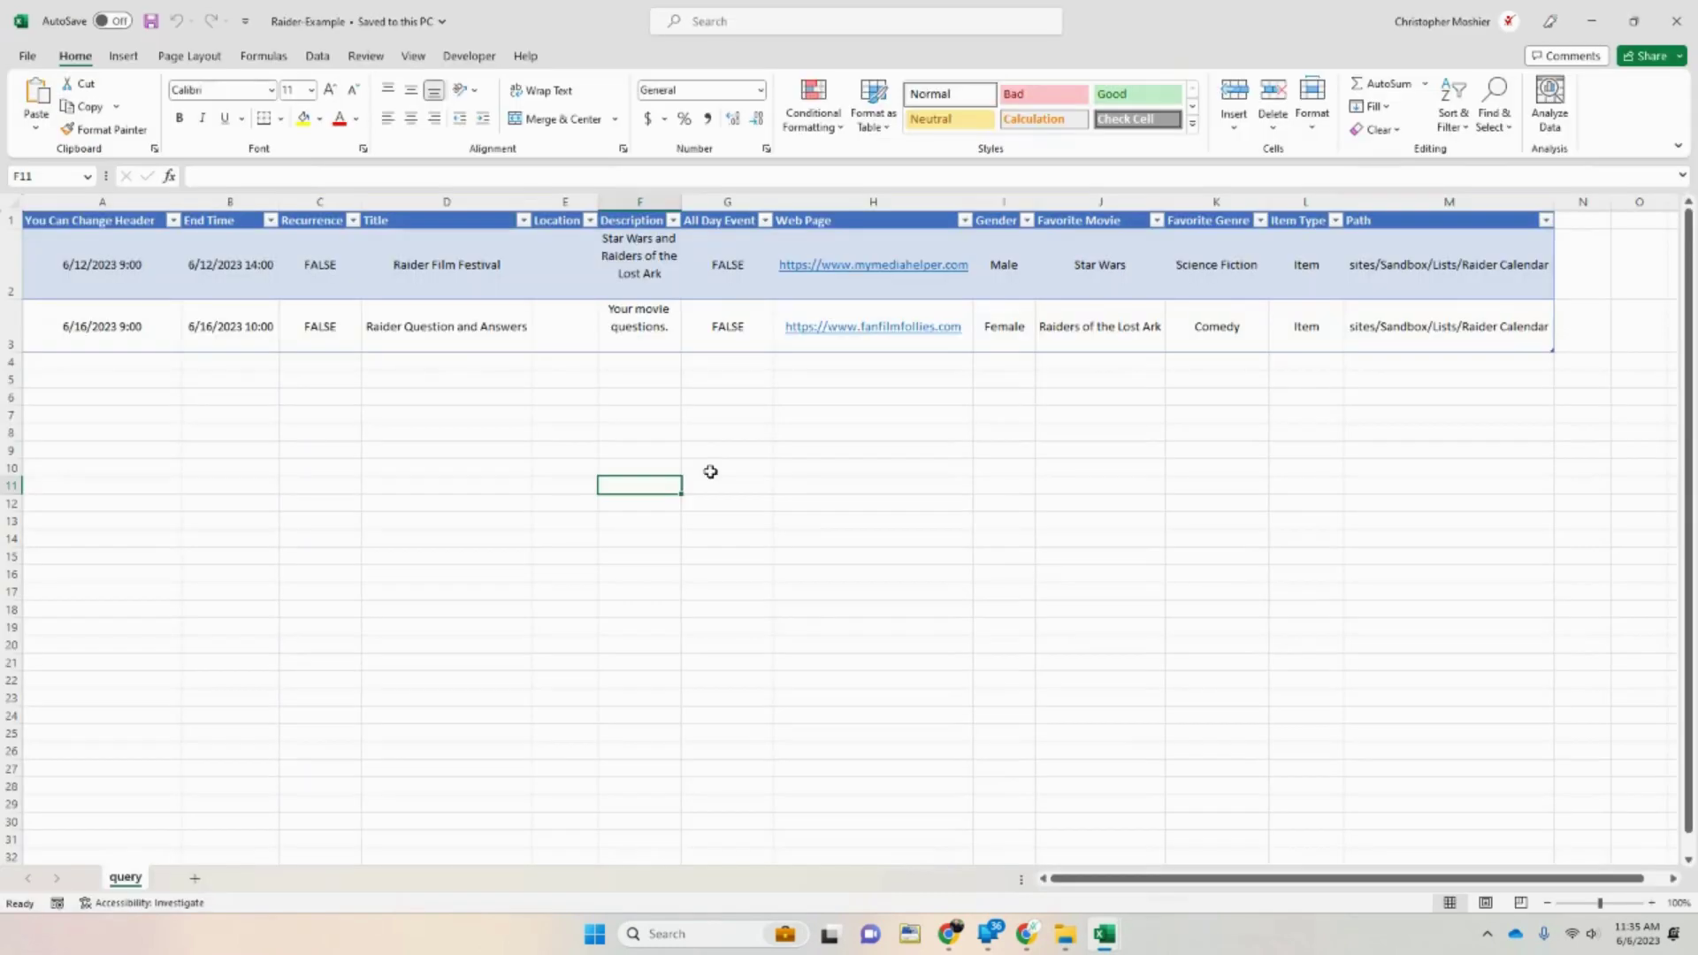
Switch to the Radier Online Excel Example workbook in the browser and check its list of recent files that can be opened.
{"action": "mouse_move", "coordinate": [977, 952]}
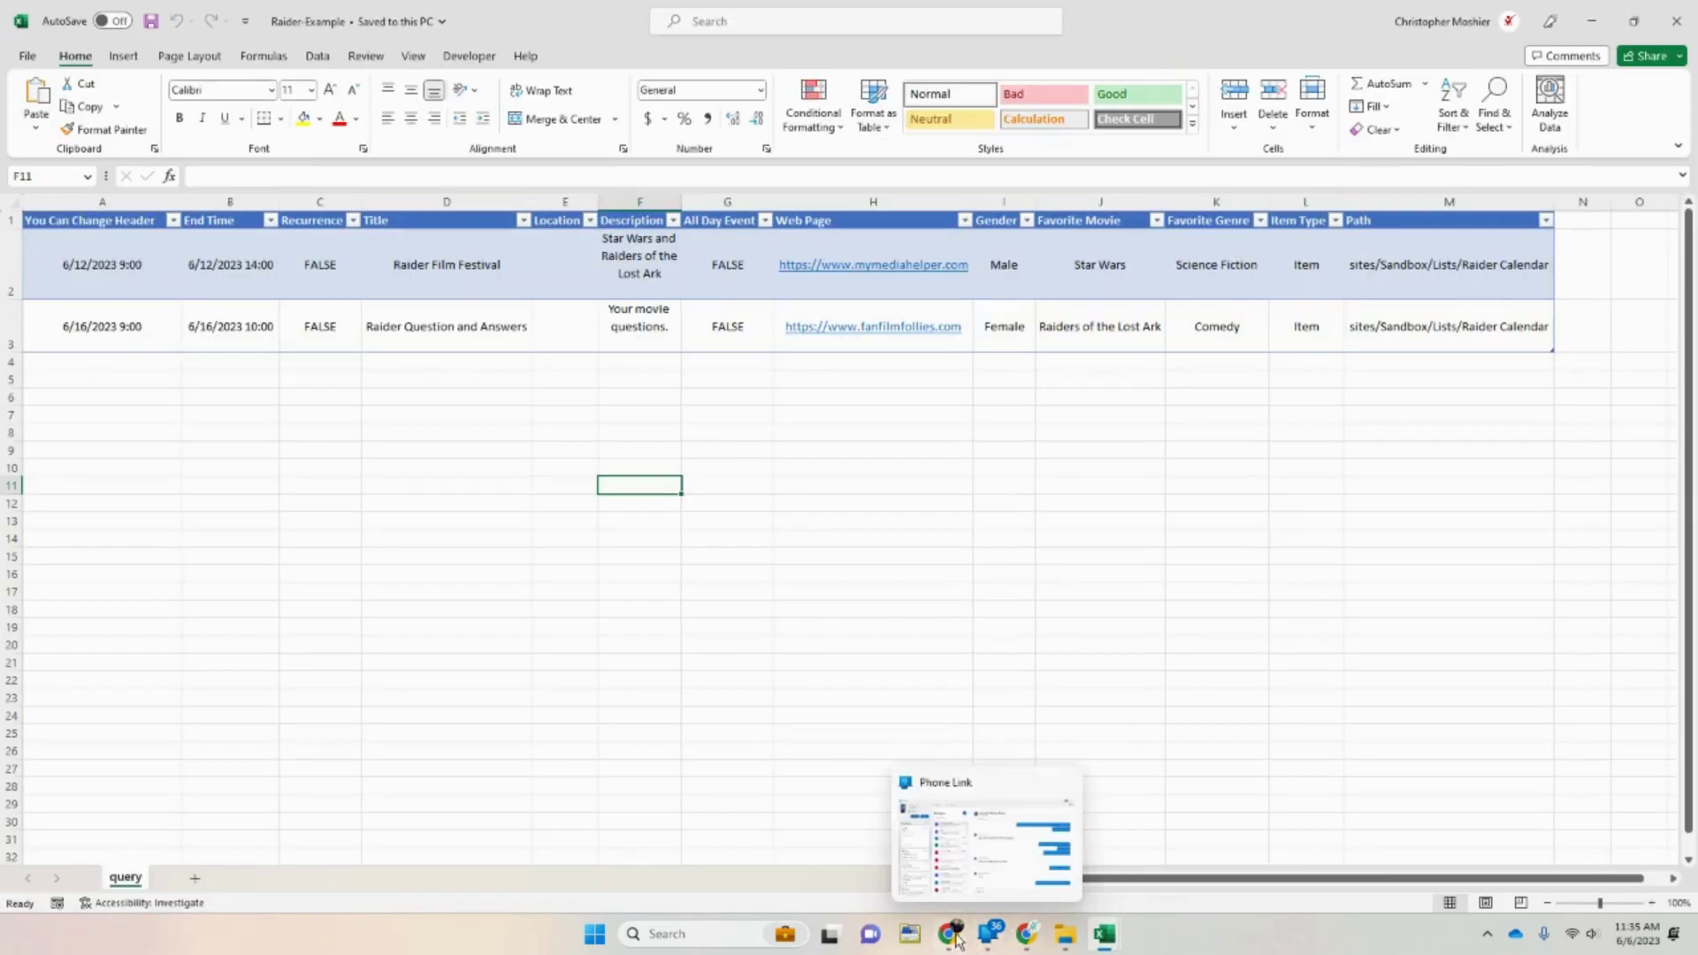
{"action": "left_click", "coordinate": [876, 837]}
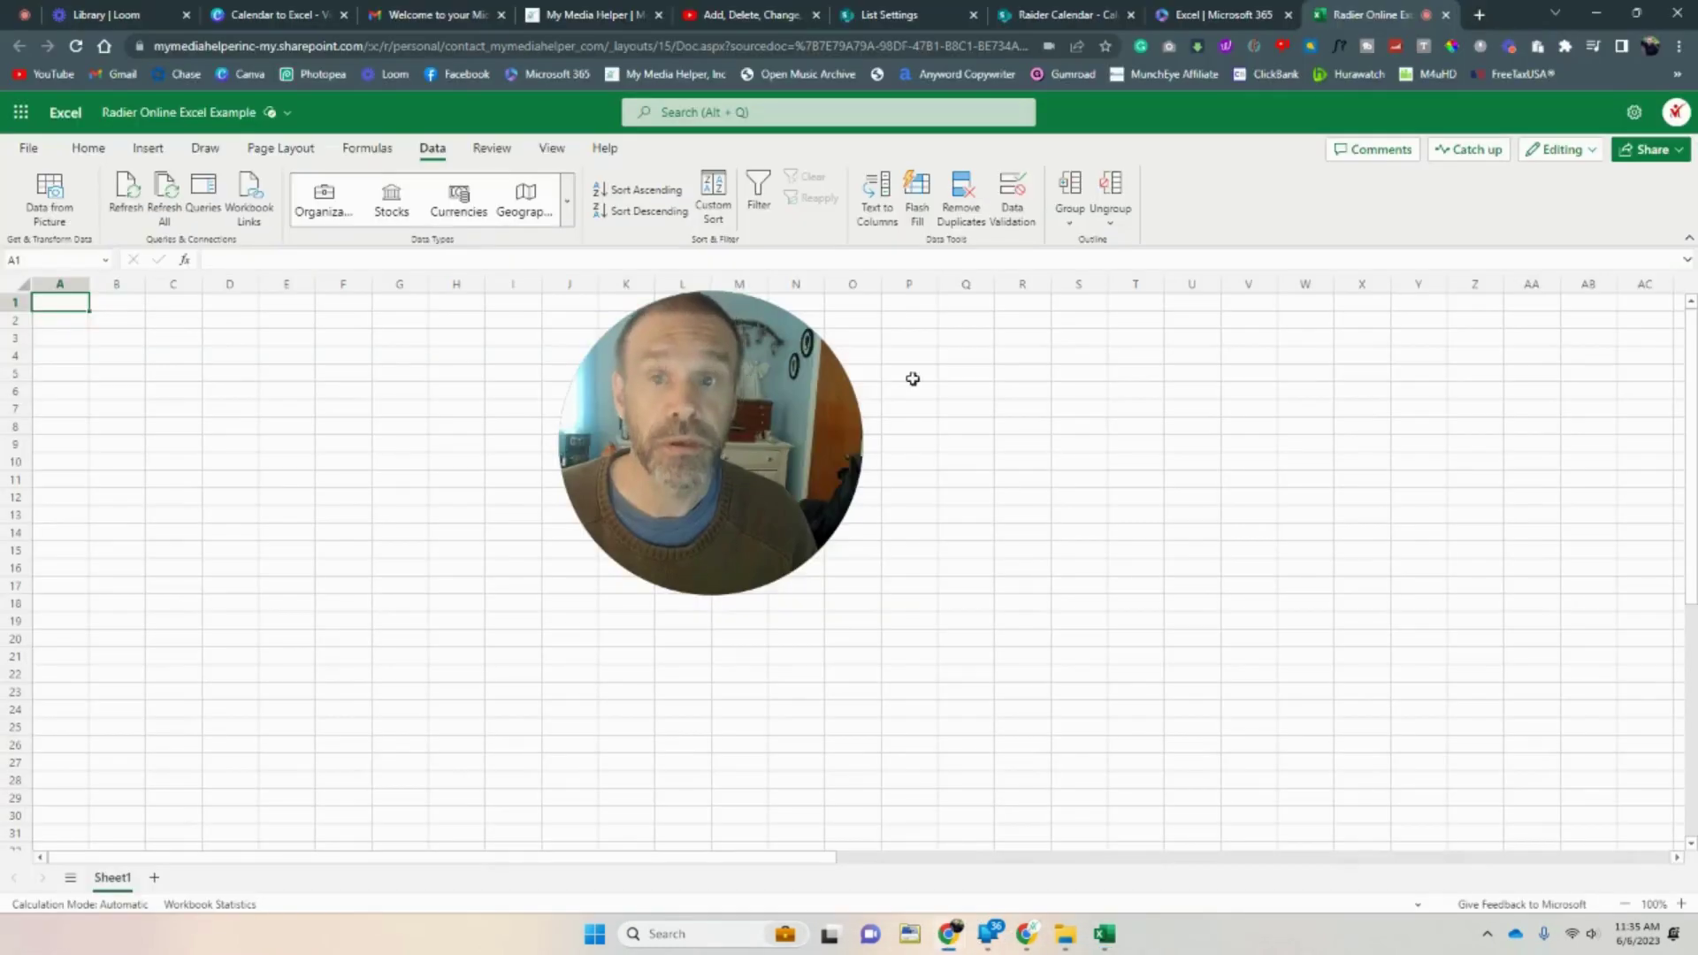
{"action": "left_click", "coordinate": [29, 147]}
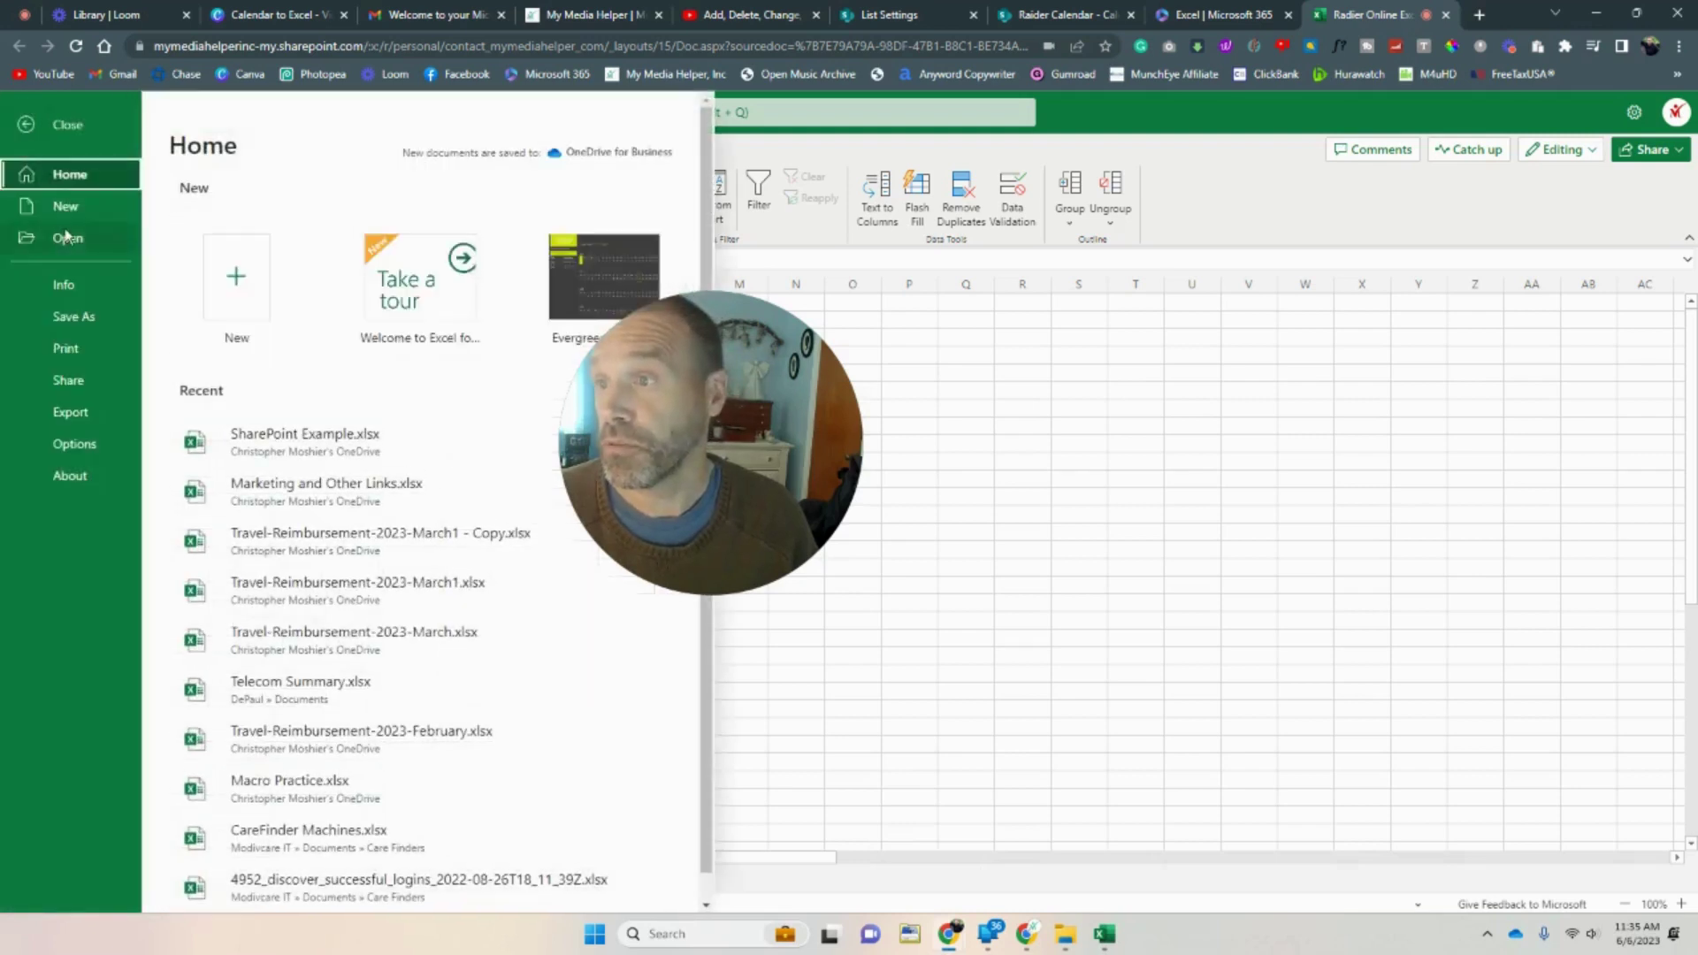
{"action": "left_click", "coordinate": [67, 236]}
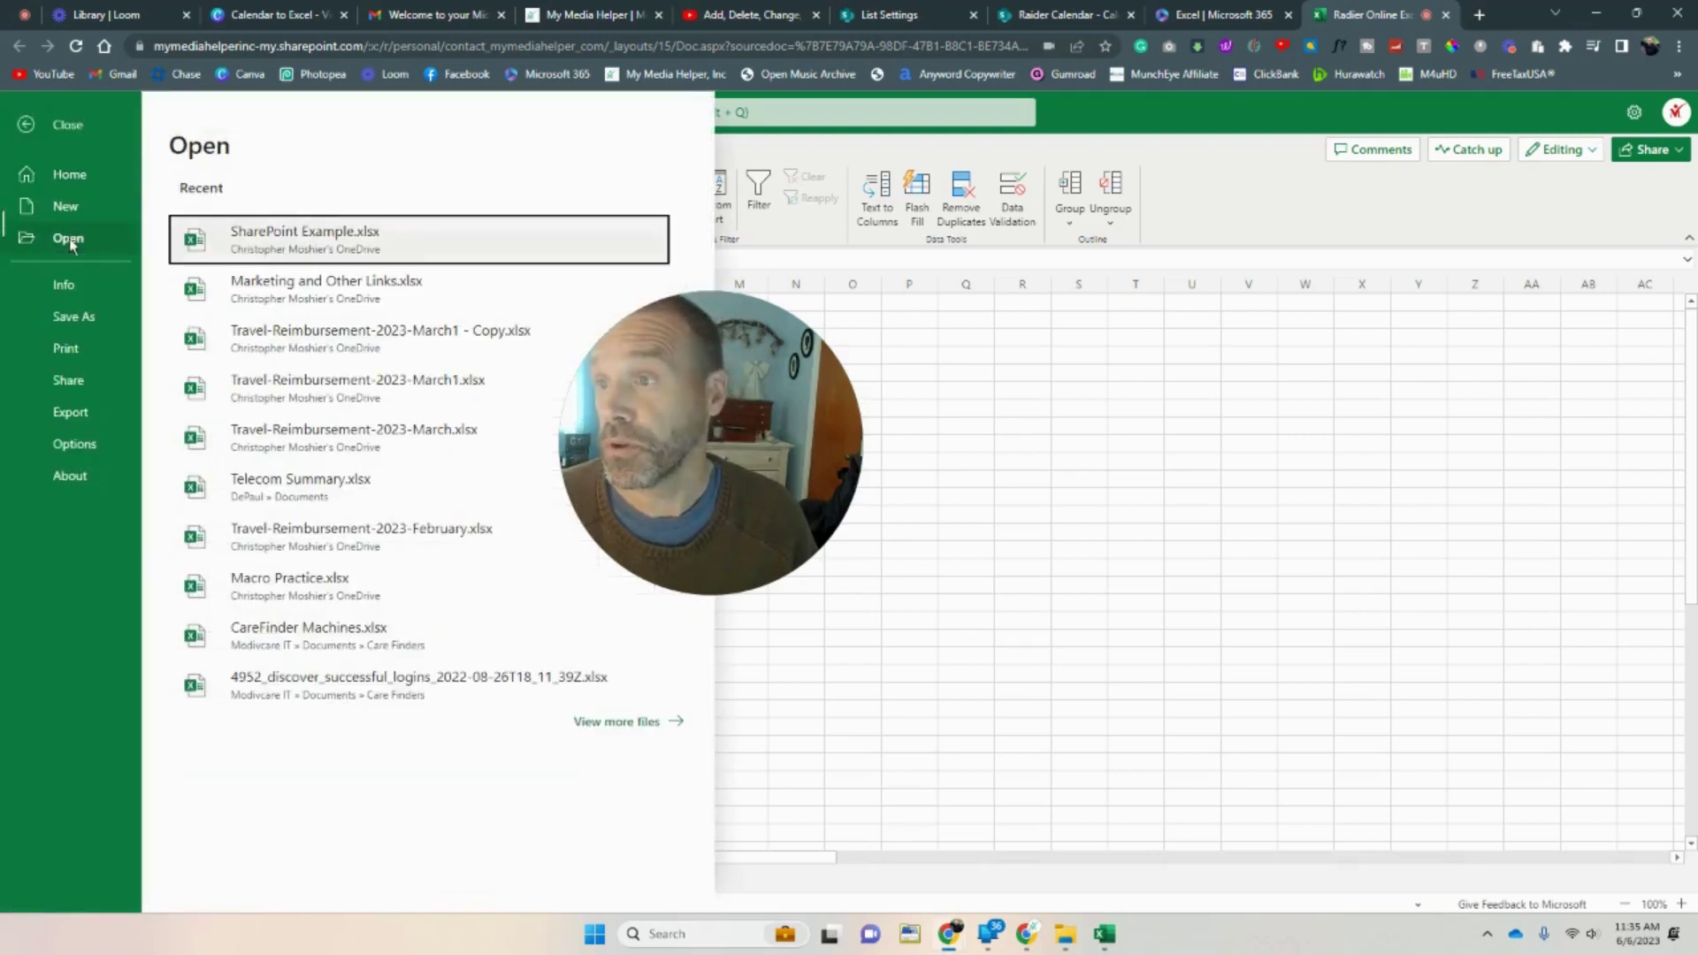
{"action": "left_click", "coordinate": [45, 133]}
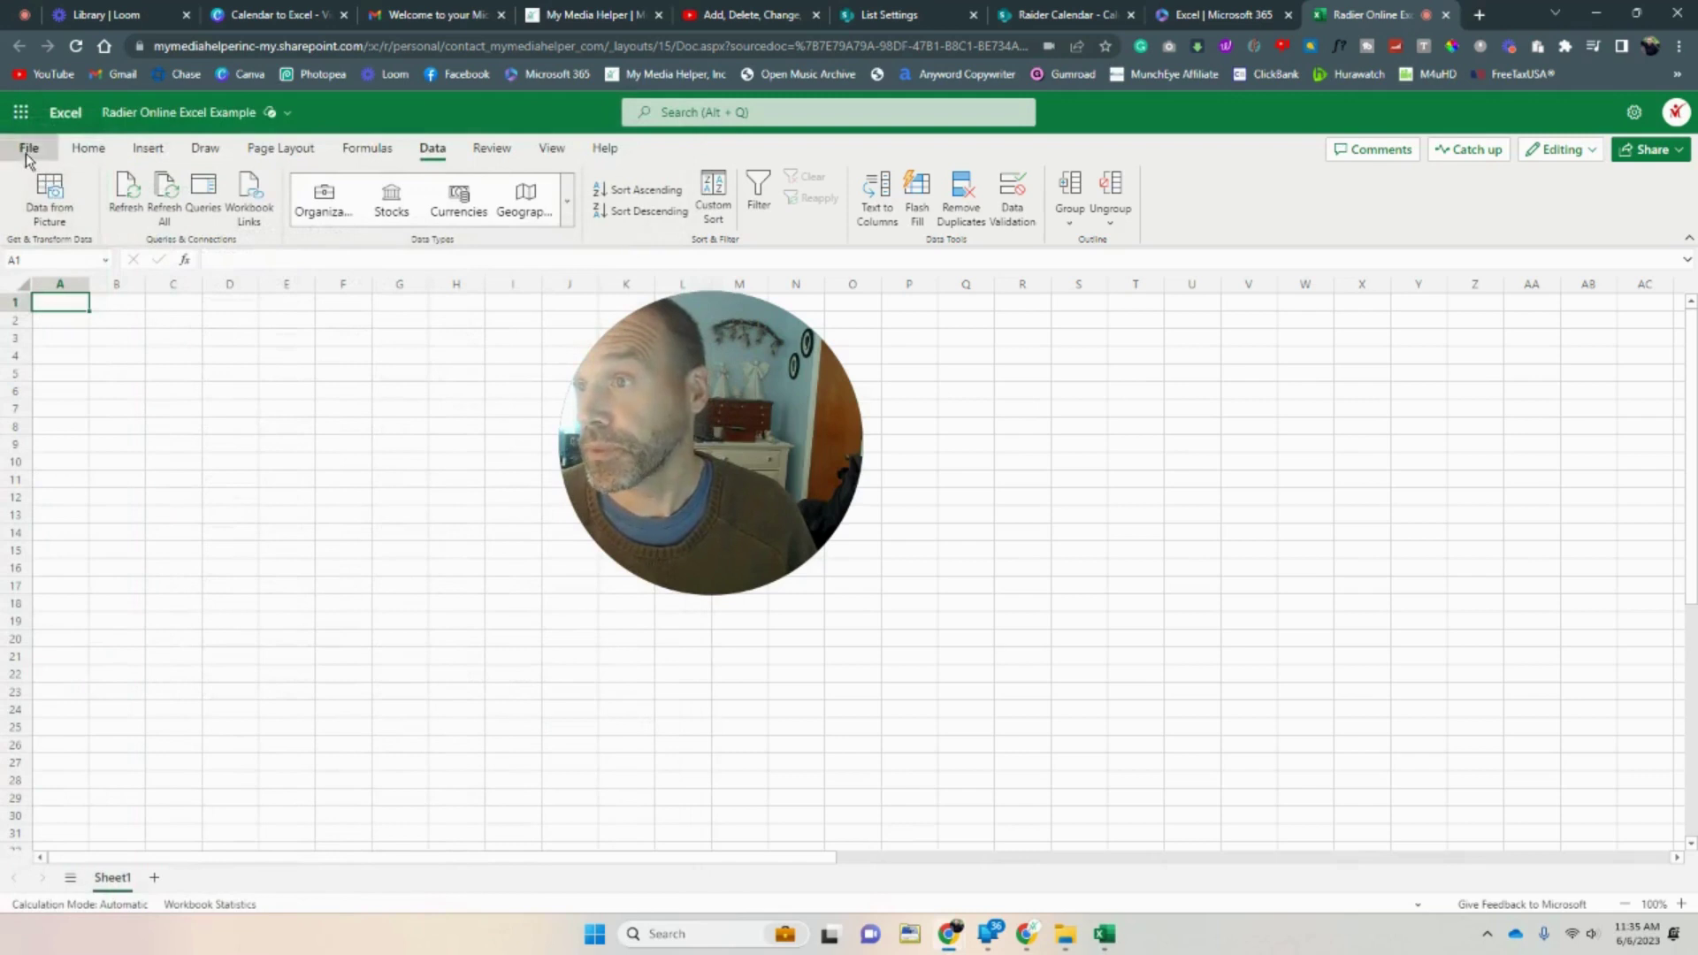
{"action": "left_click", "coordinate": [26, 150]}
{"action": "left_click", "coordinate": [71, 237]}
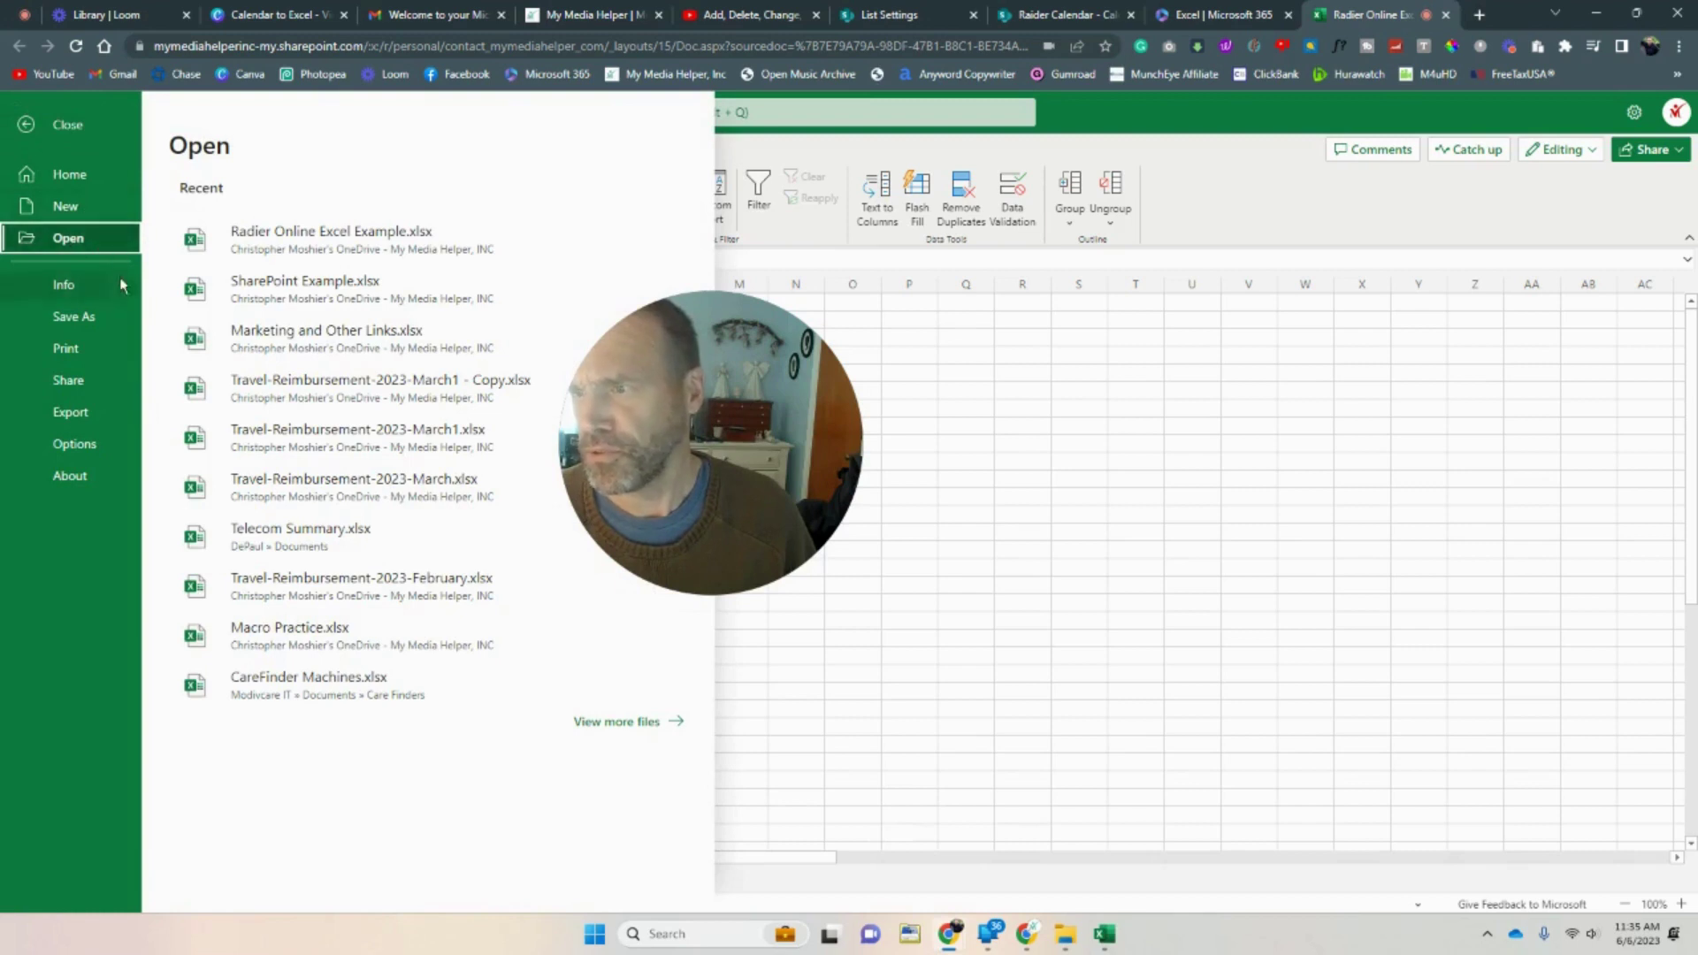
{"action": "left_click", "coordinate": [944, 369]}
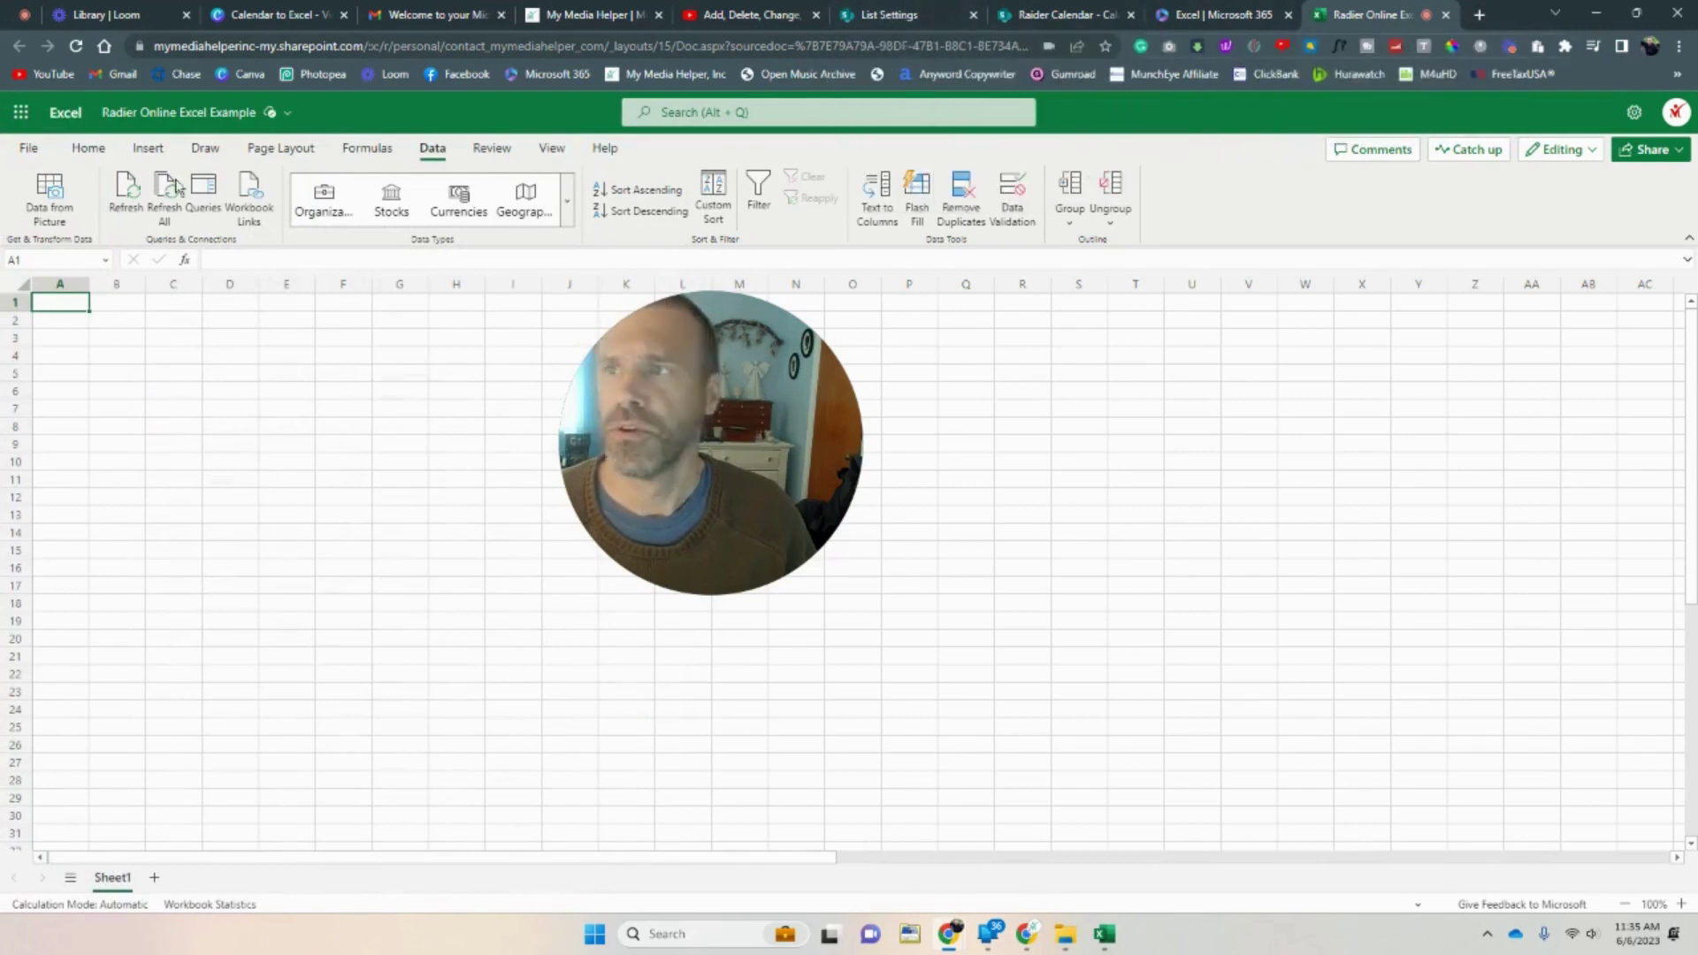
Upload and open the Raider-Example workbook through the Microsoft 365 Excel home page, and dismiss the legacy connections notice.
{"action": "left_click", "coordinate": [20, 111]}
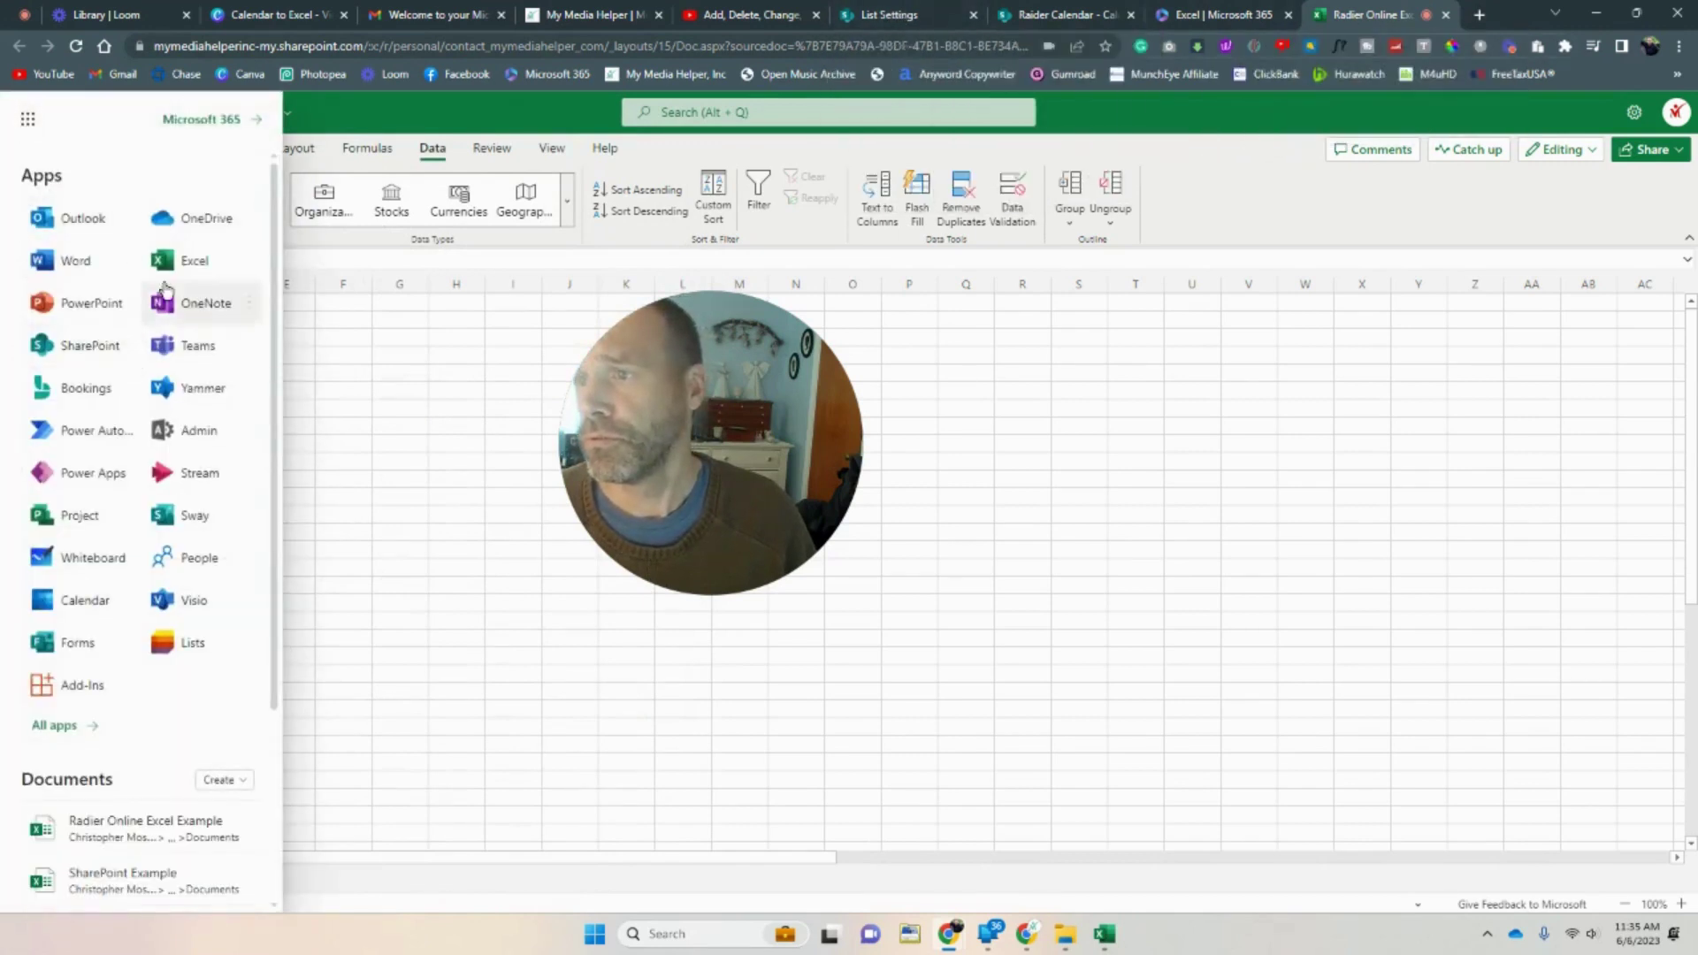
{"action": "left_click", "coordinate": [267, 297]}
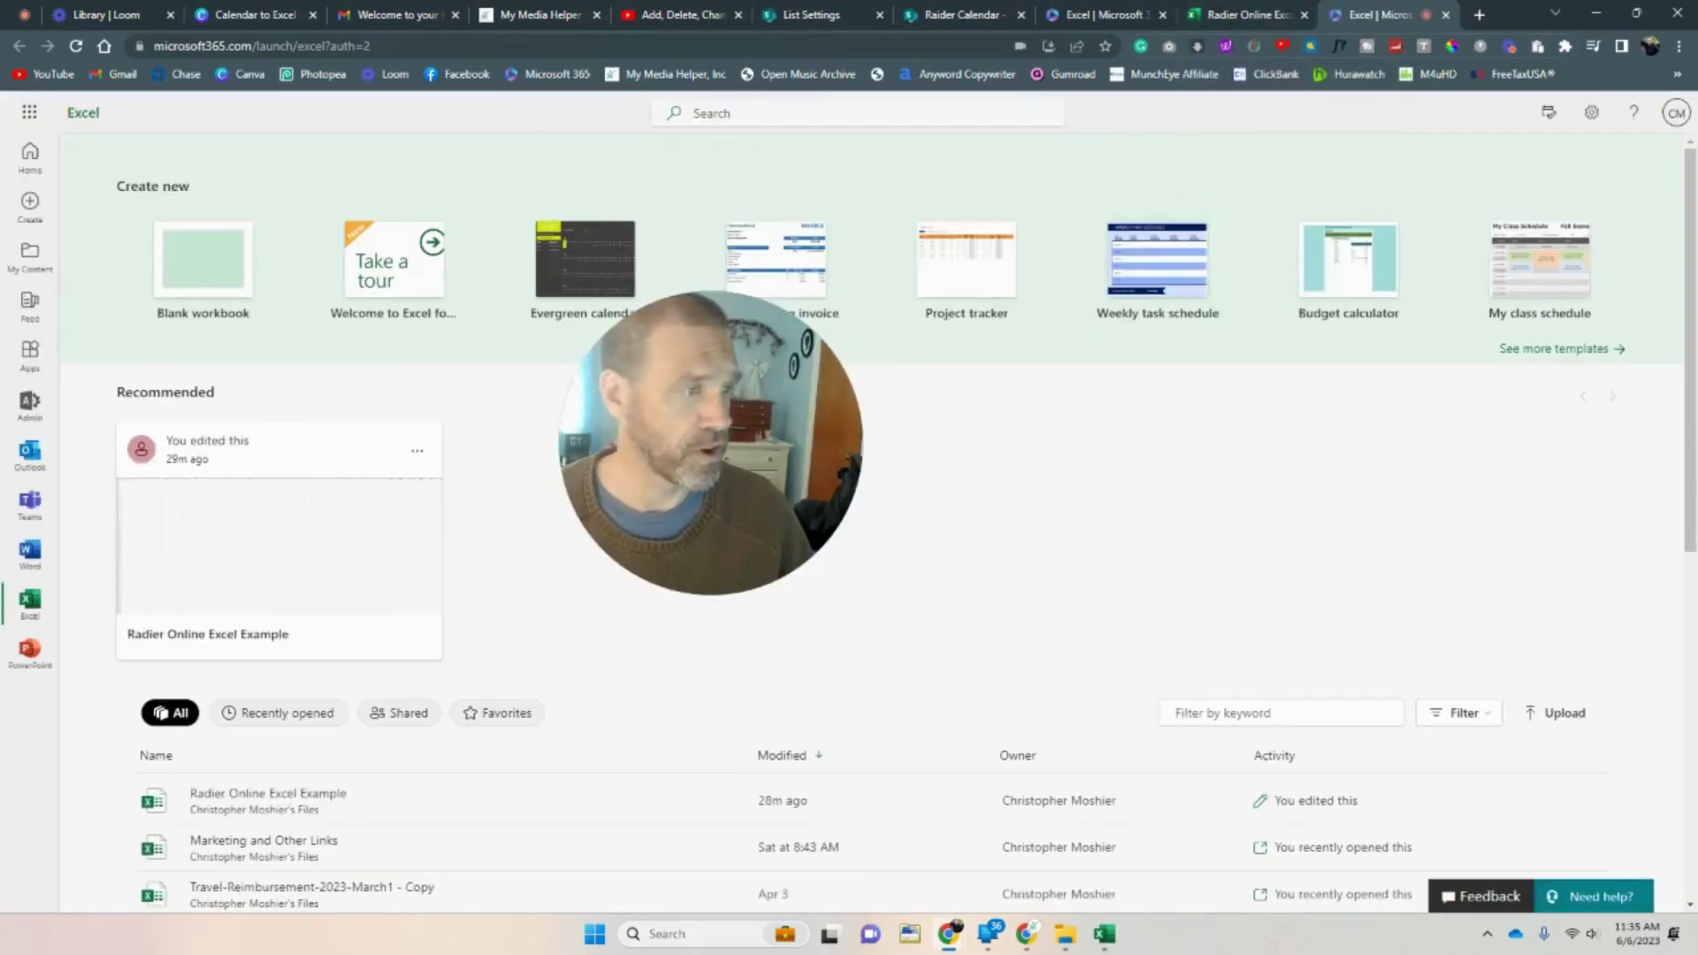
{"action": "left_click_drag", "start_coordinate": [1219, 630], "coordinate": [545, 822]}
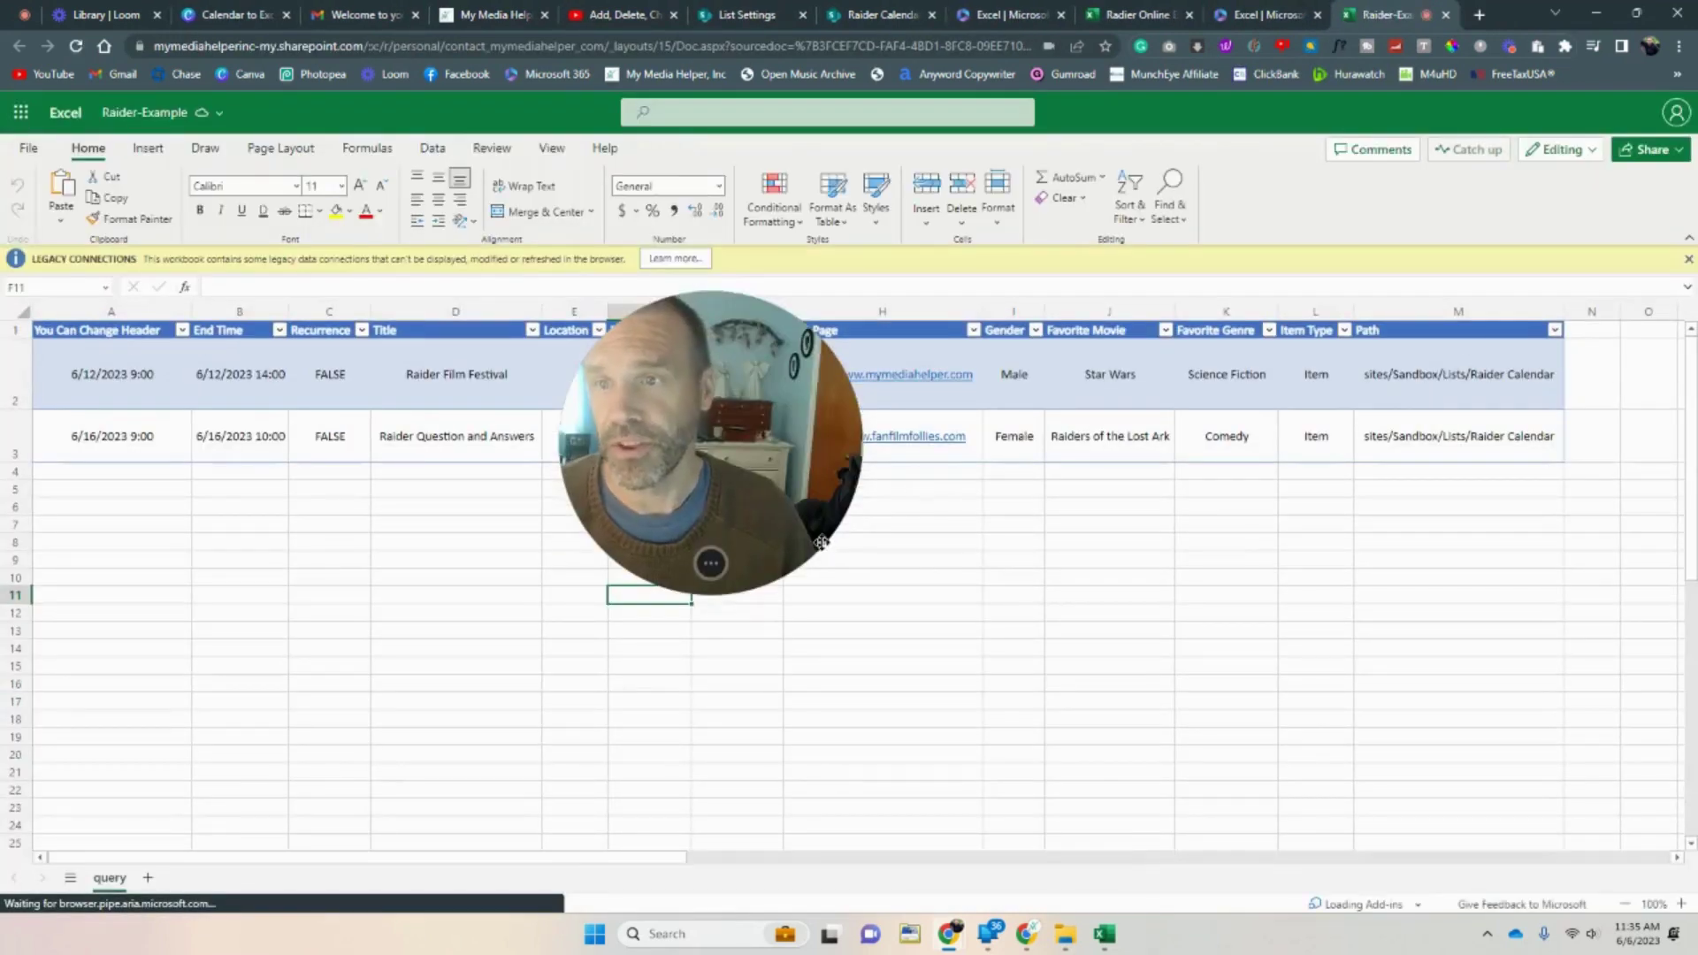
{"action": "left_click", "coordinate": [1688, 259]}
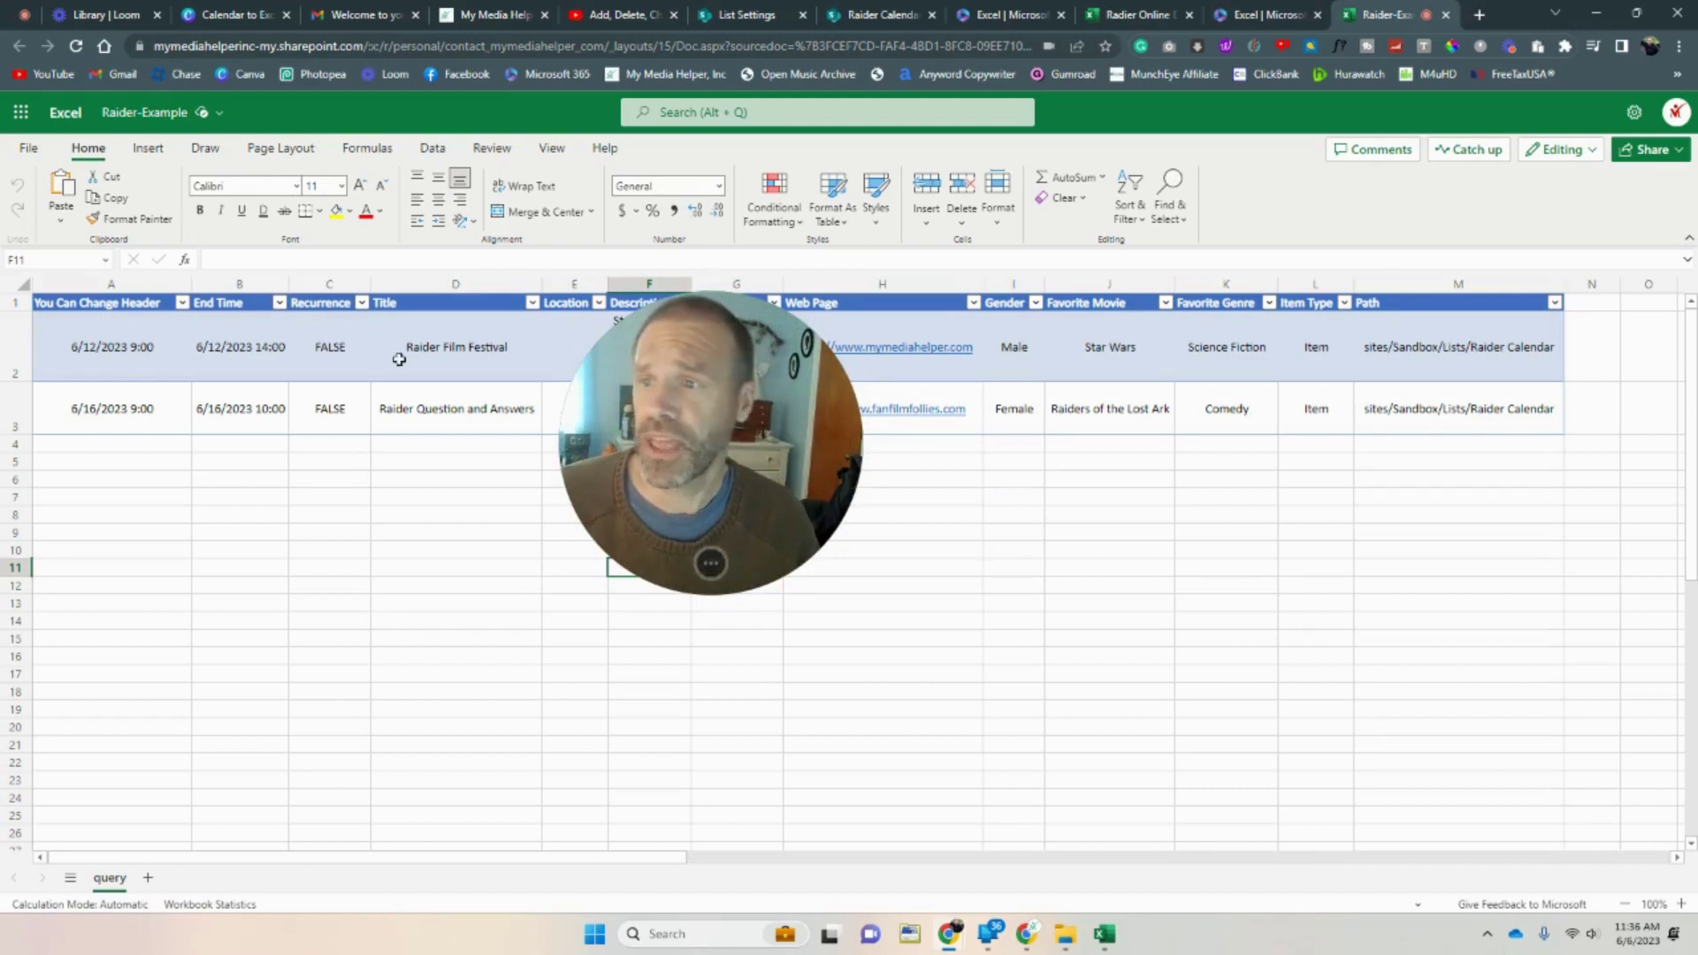
Apply a thick outside border around both event rows of the query table.
{"action": "left_click", "coordinate": [84, 336]}
{"action": "left_click_drag", "start_coordinate": [200, 341], "coordinate": [1410, 389]}
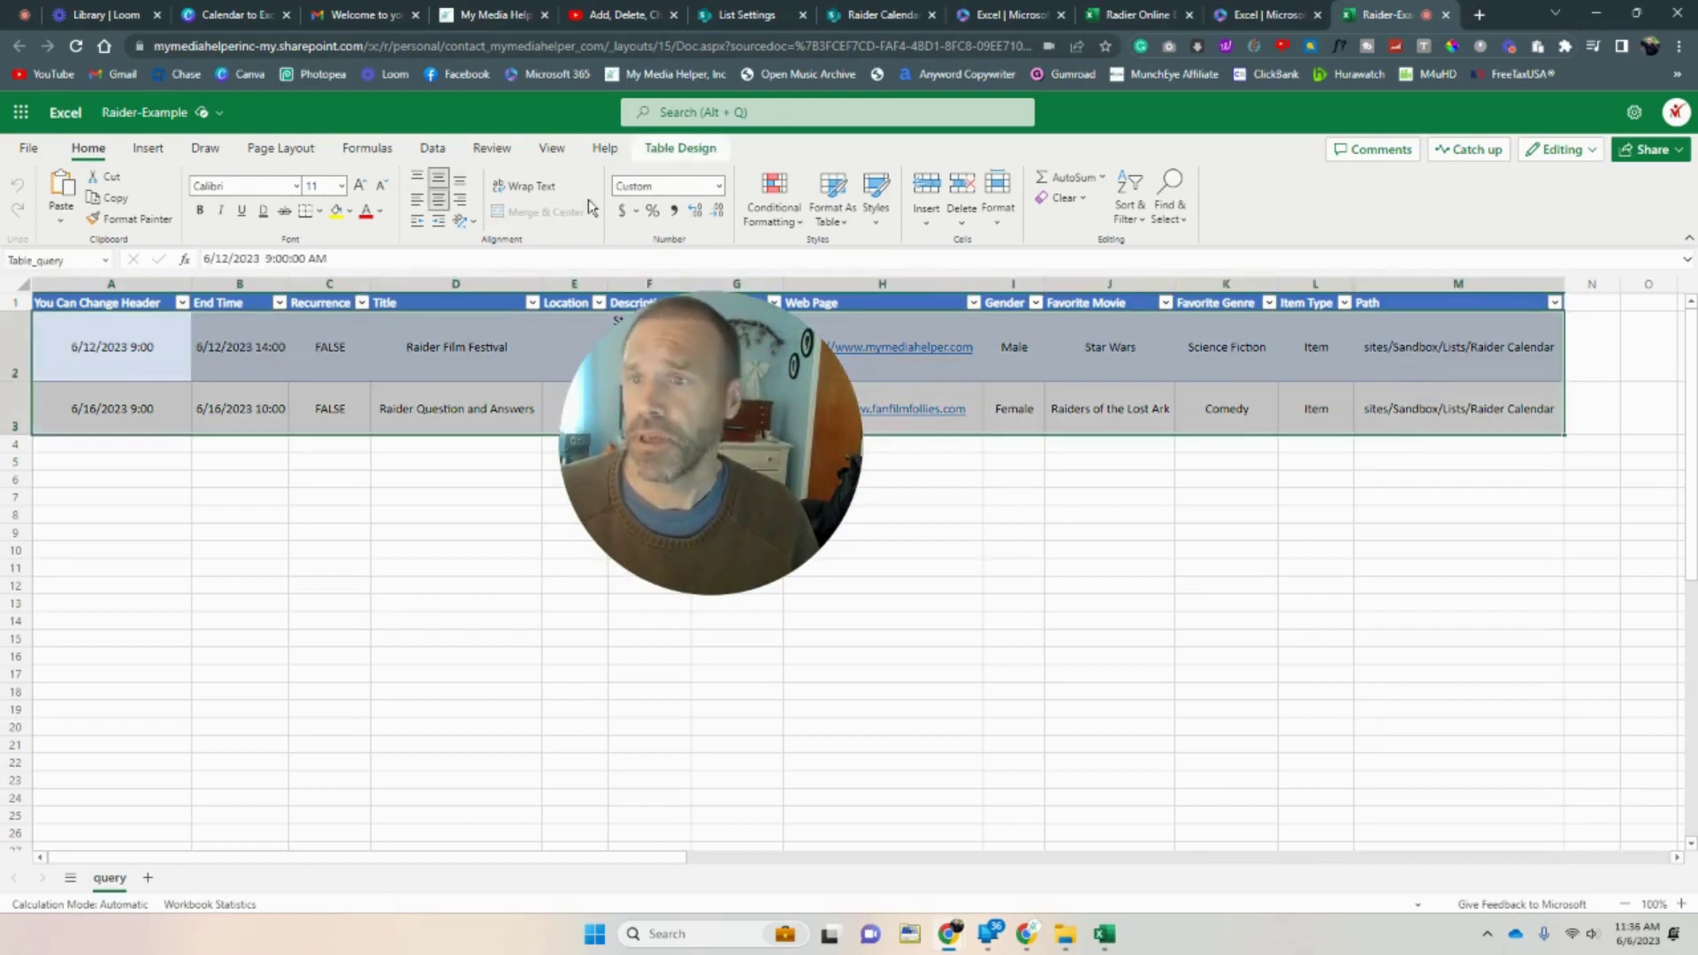
{"action": "left_click", "coordinate": [320, 213]}
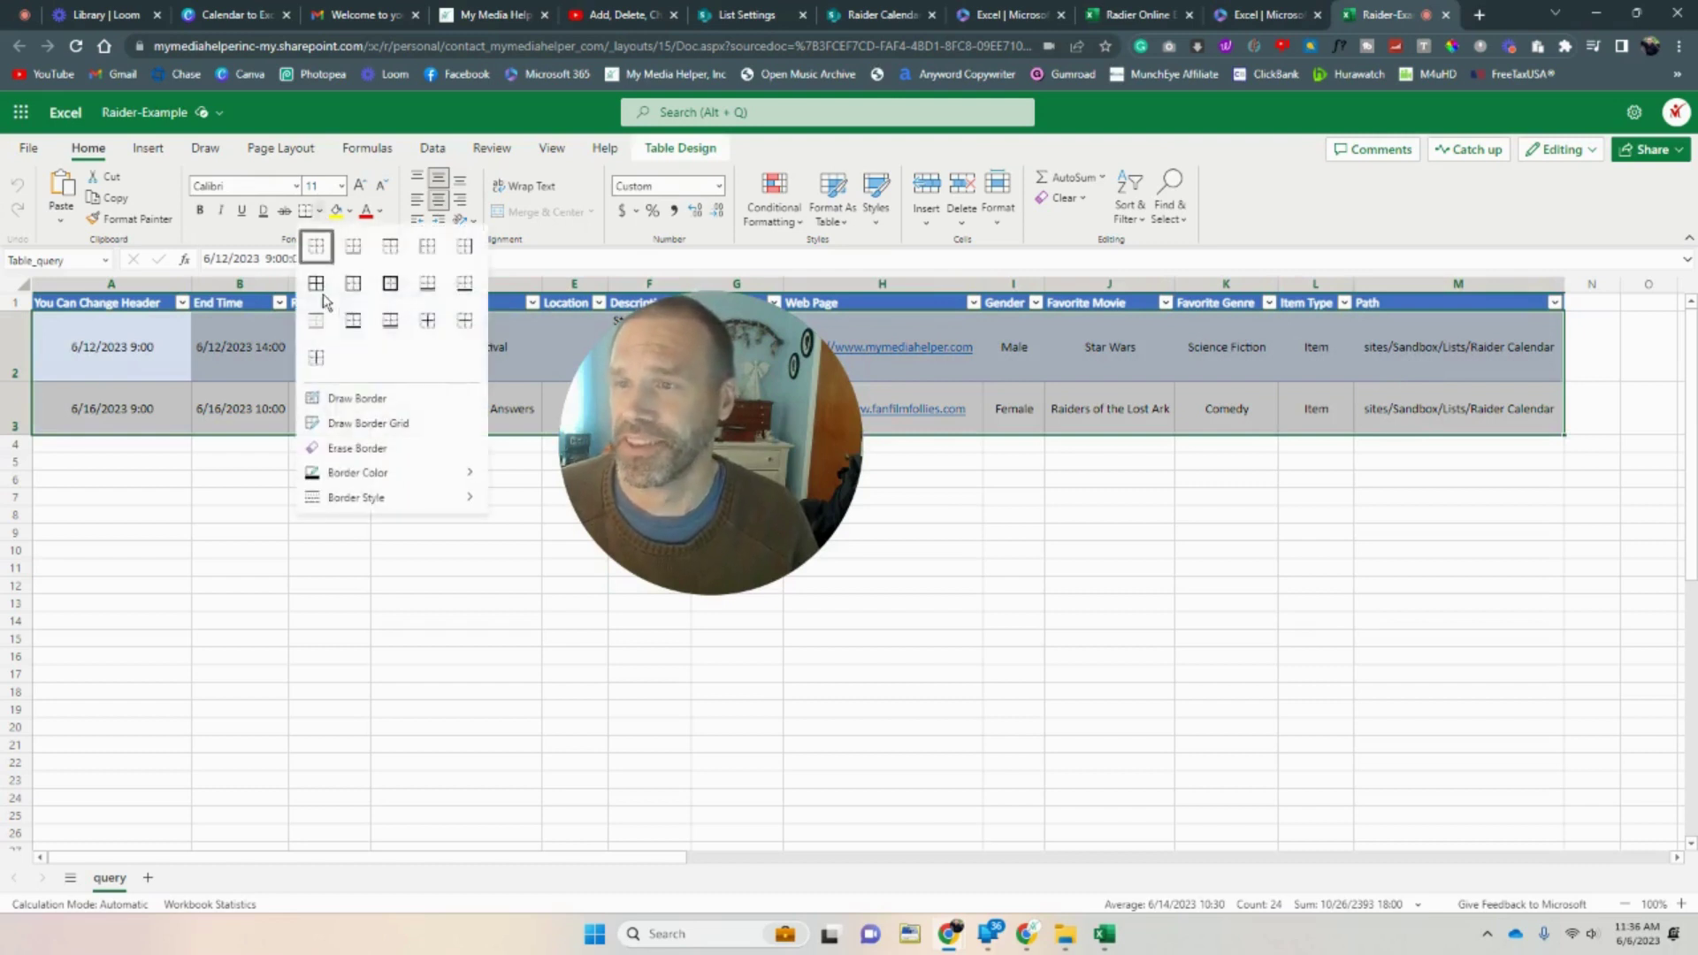
{"action": "left_click", "coordinate": [390, 285]}
{"action": "left_click_drag", "start_coordinate": [106, 347], "coordinate": [1450, 329]}
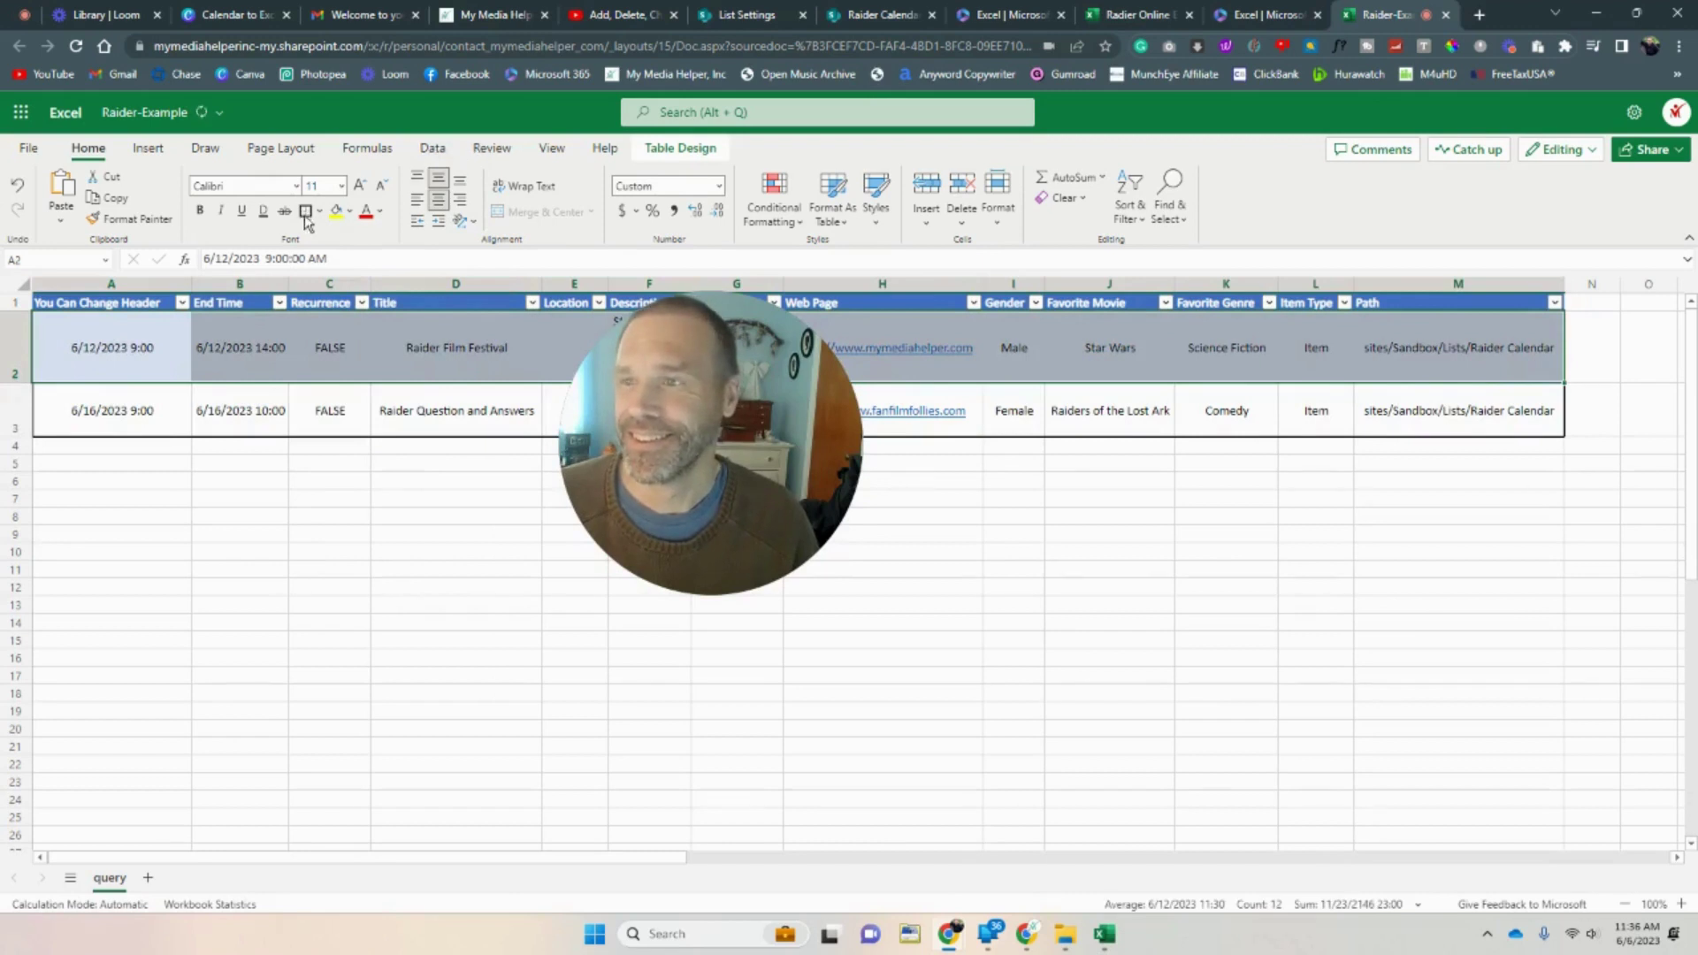
{"action": "left_click", "coordinate": [424, 498]}
Add borders around every cell in the Raider Film Festival and Raider Question and Answers rows.
{"action": "left_click_drag", "start_coordinate": [120, 362], "coordinate": [1383, 320]}
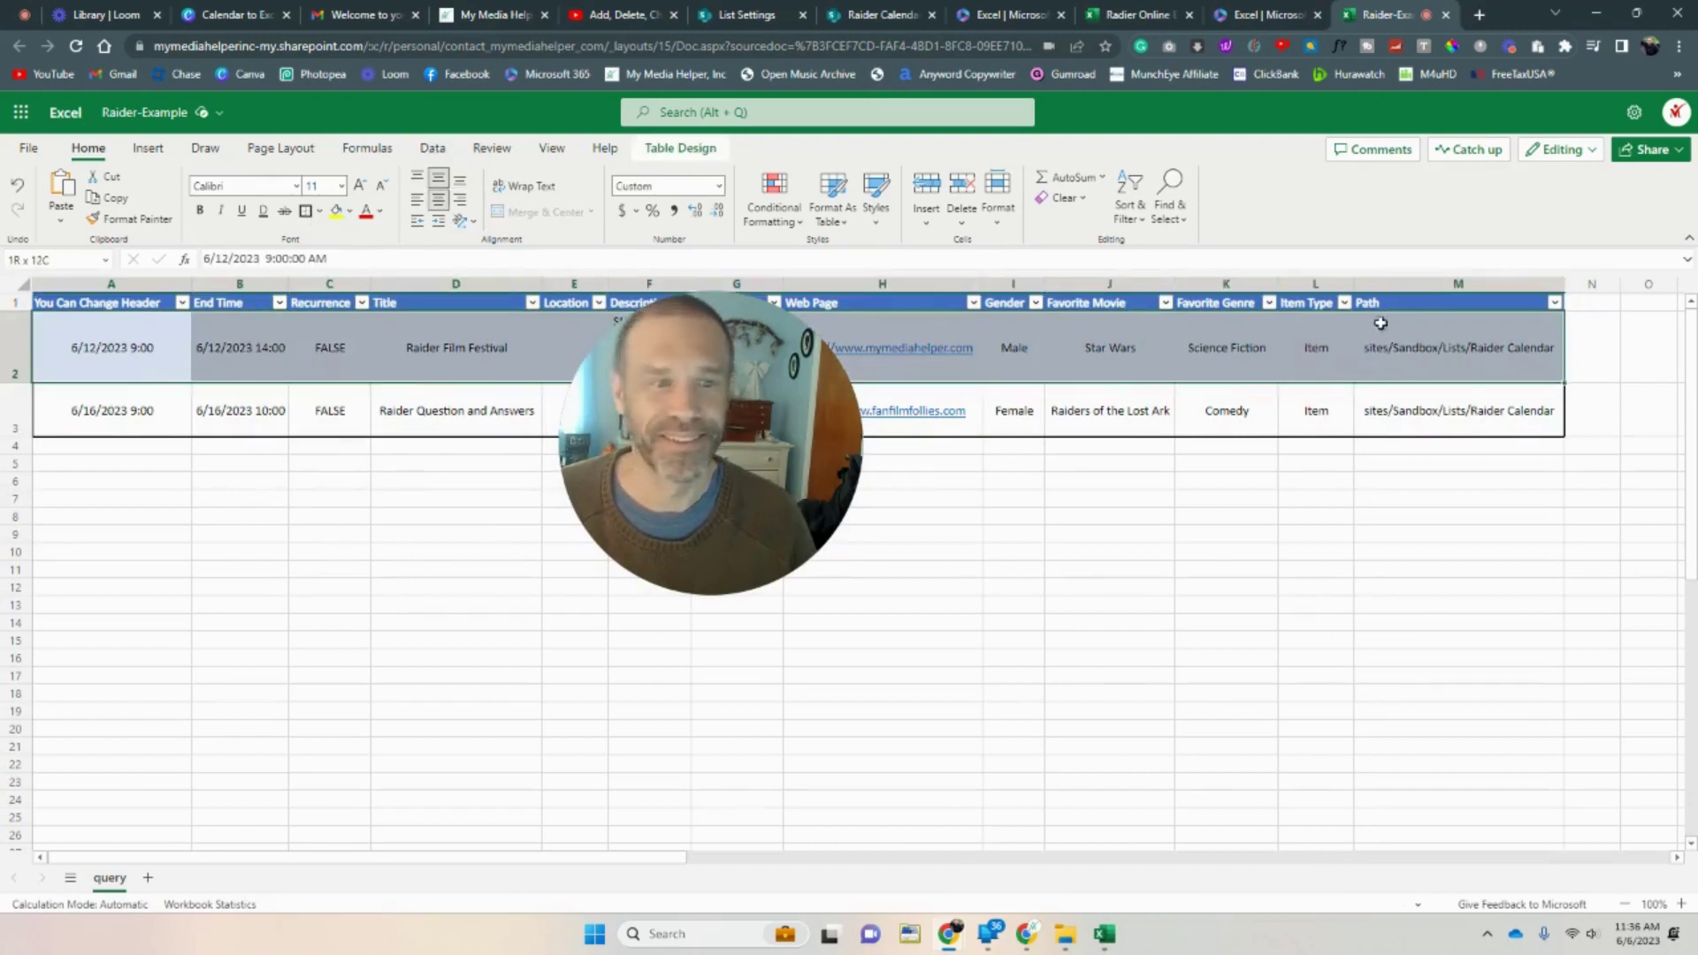
{"action": "left_click", "coordinate": [321, 212]}
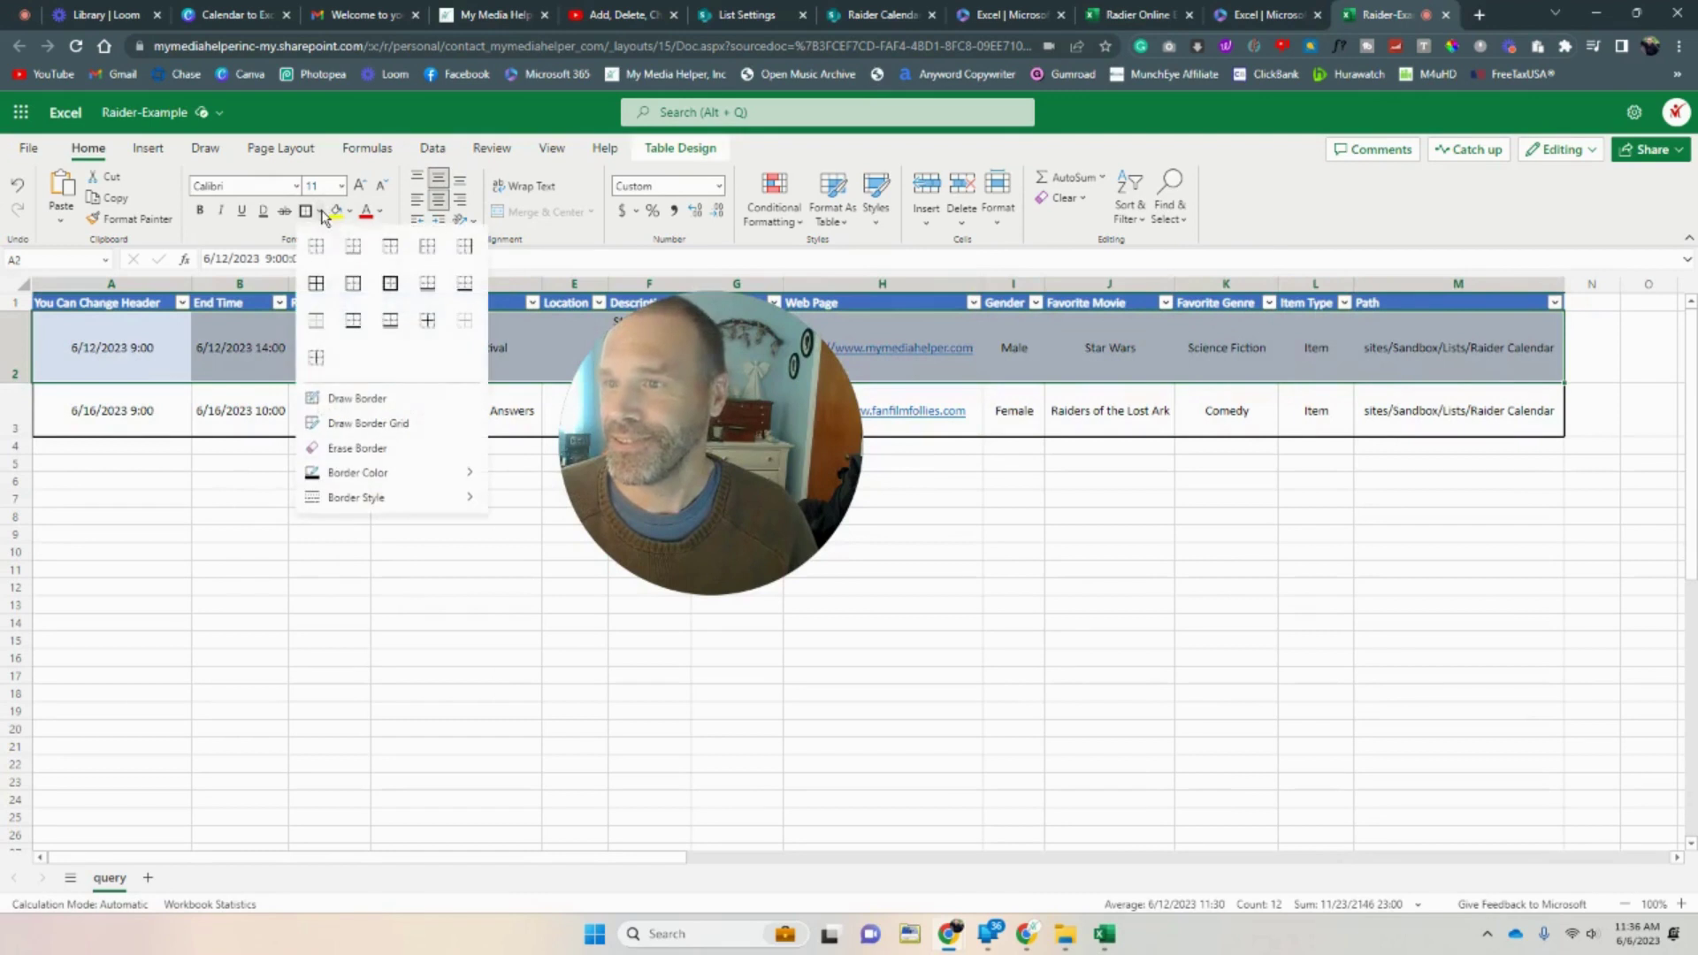
{"action": "left_click", "coordinate": [335, 305]}
{"action": "left_click_drag", "start_coordinate": [91, 406], "coordinate": [1415, 410]}
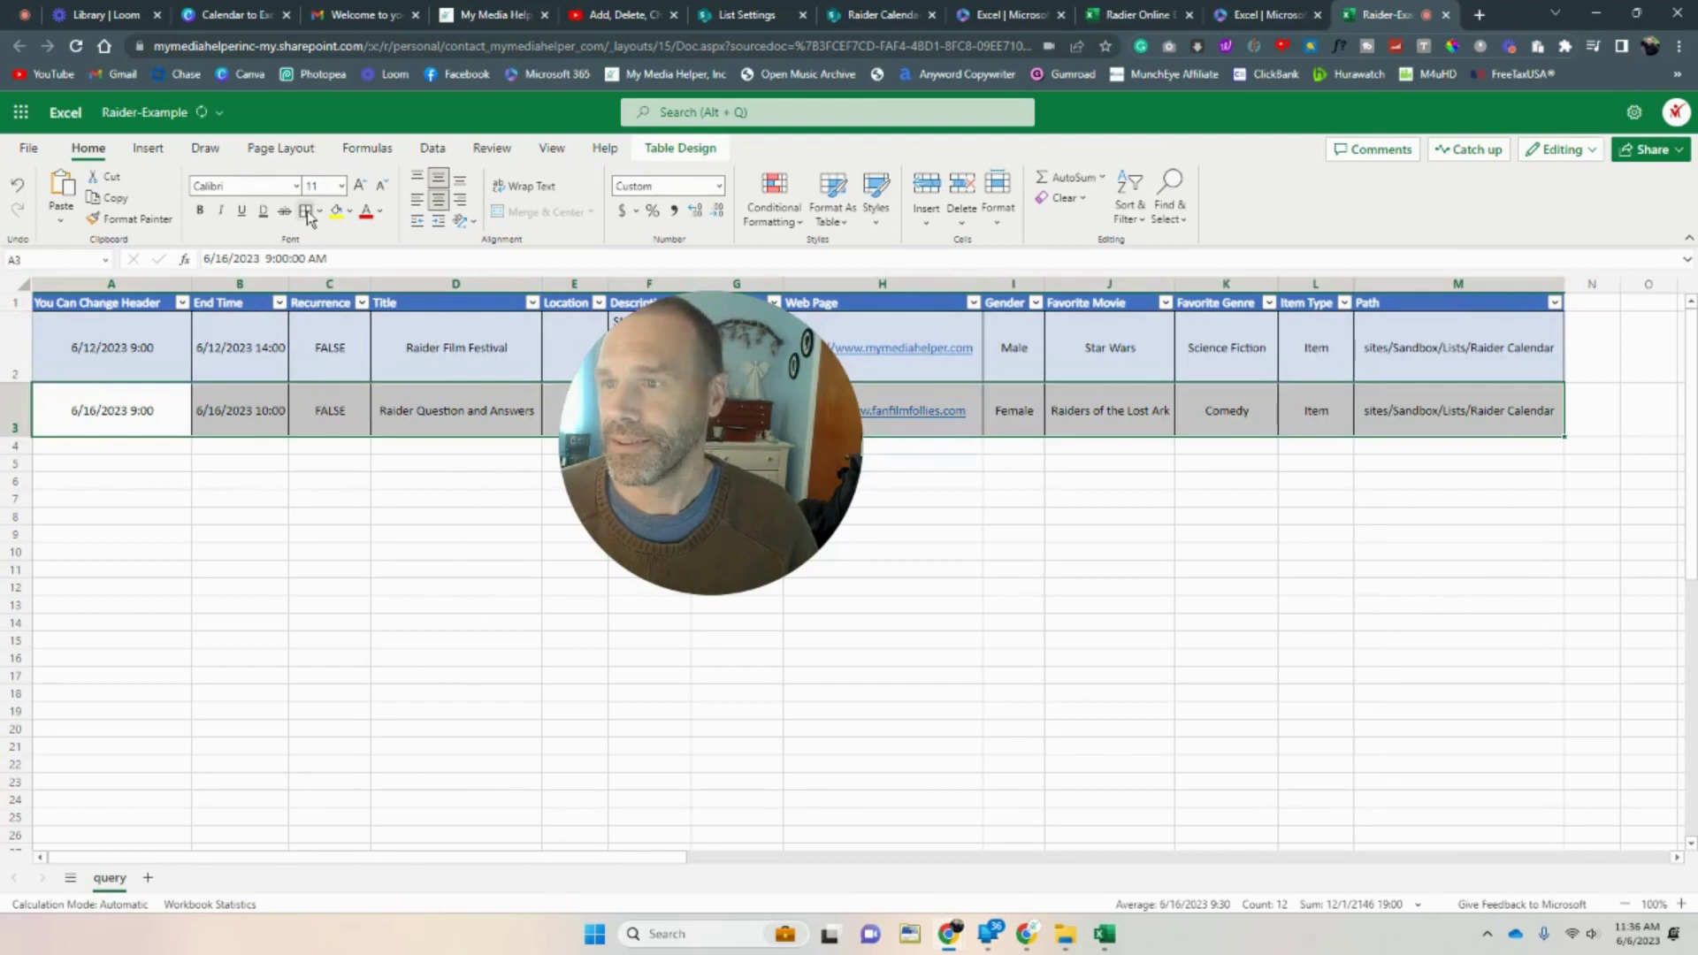
{"action": "left_click", "coordinate": [305, 482]}
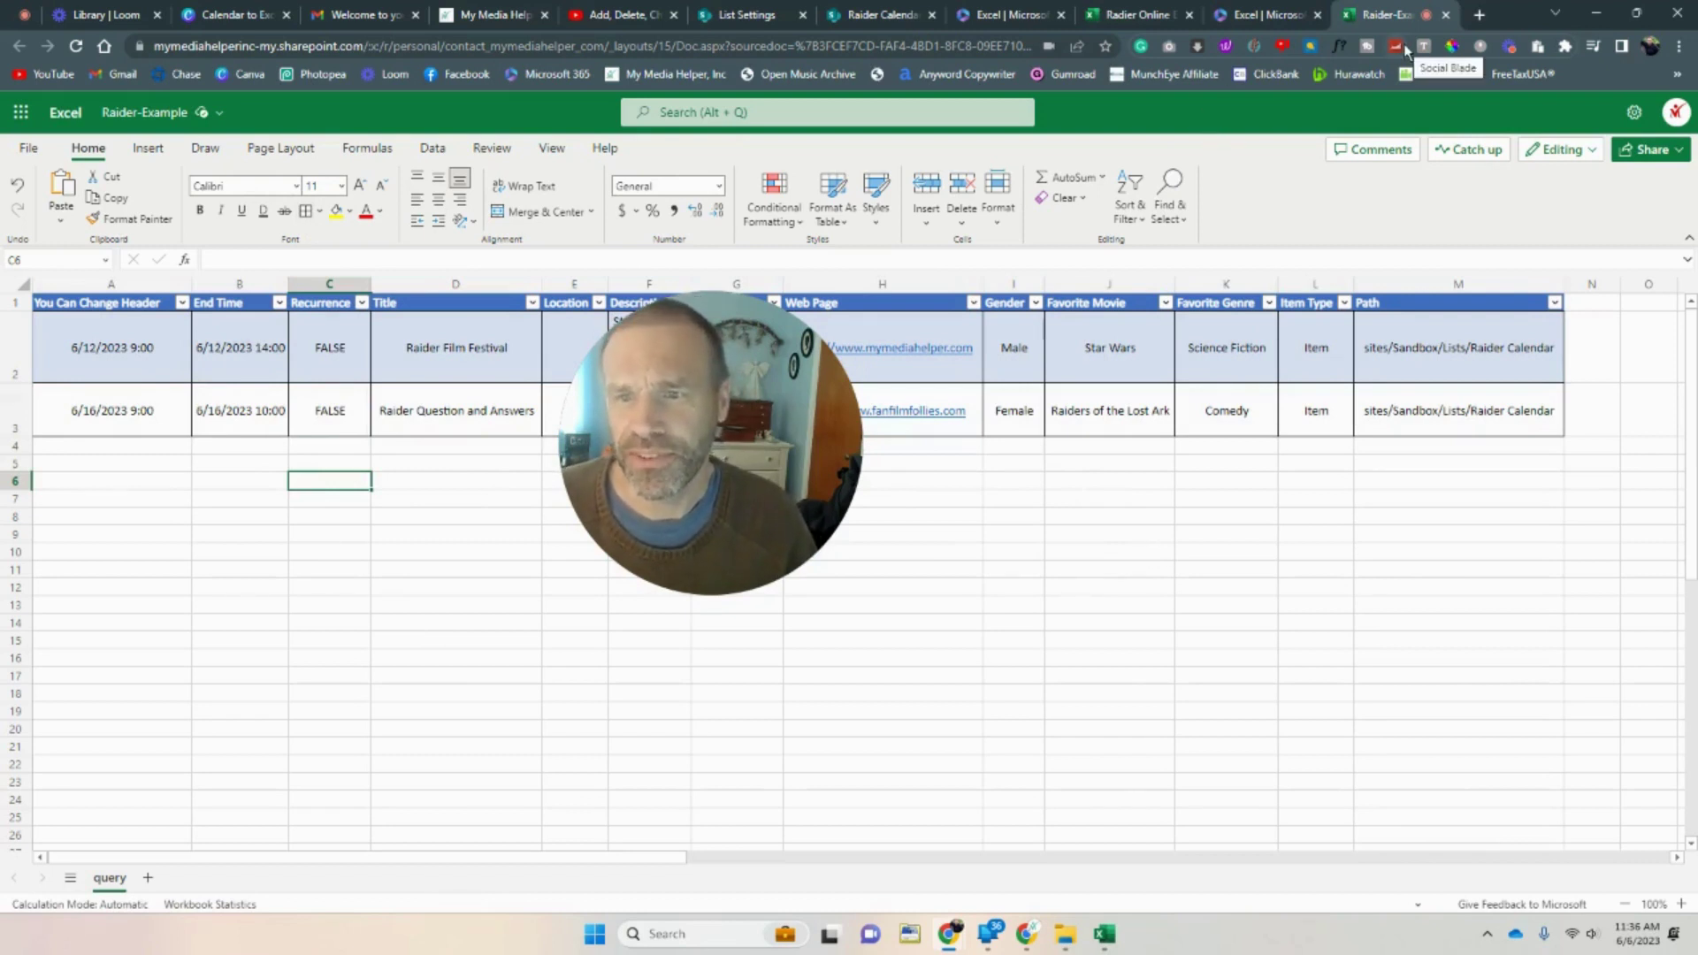
Close the online Raider-Example workbook and return to the Radier Online Excel Example sheet with the app launcher closed.
{"action": "left_click", "coordinate": [1446, 15]}
{"action": "left_click", "coordinate": [1141, 15]}
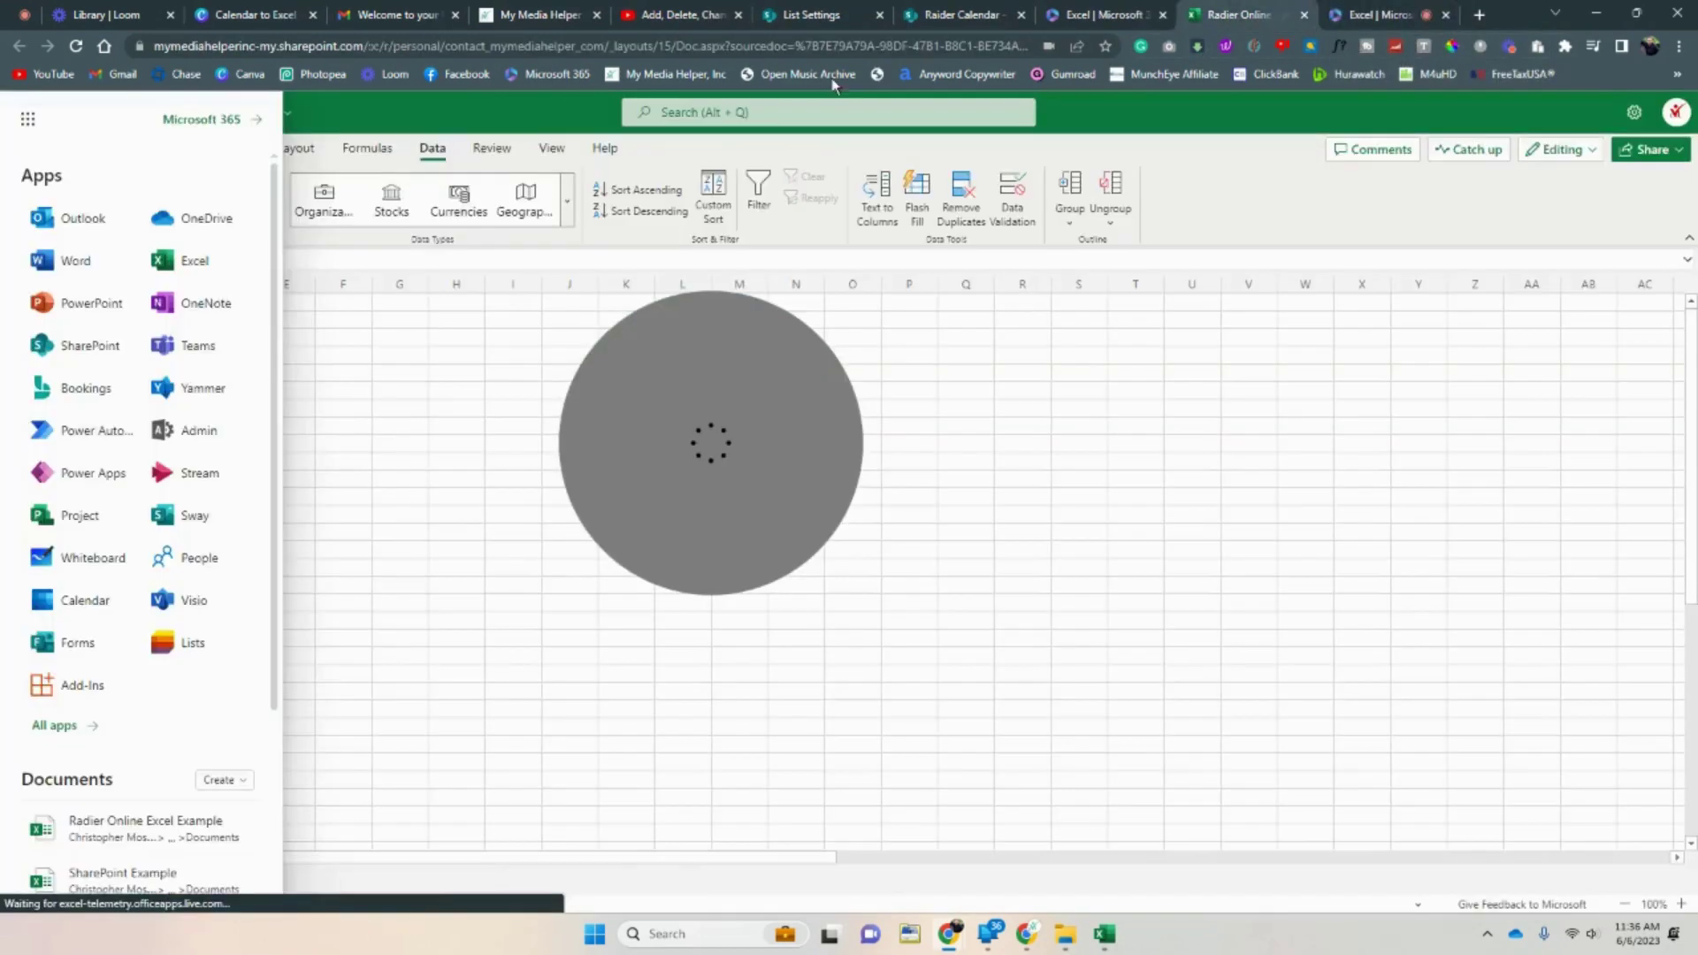
{"action": "left_click", "coordinate": [329, 349]}
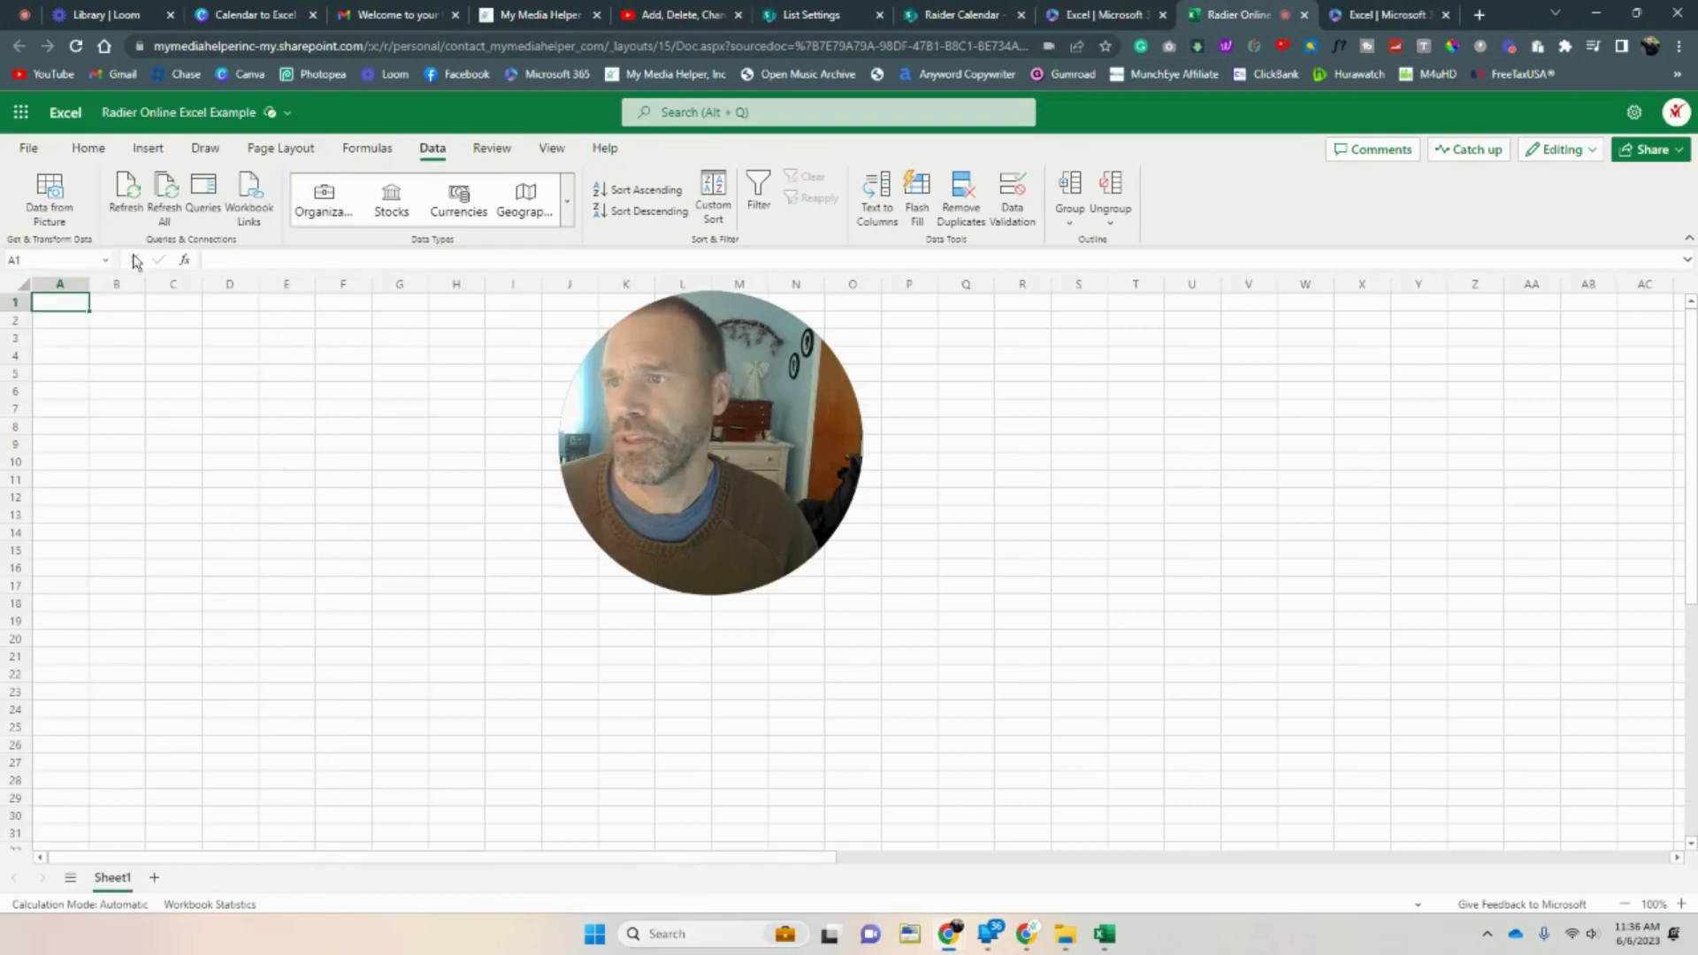
Review the columns and views in the Raider Calendar list settings in SharePoint.
{"action": "left_click", "coordinate": [955, 15]}
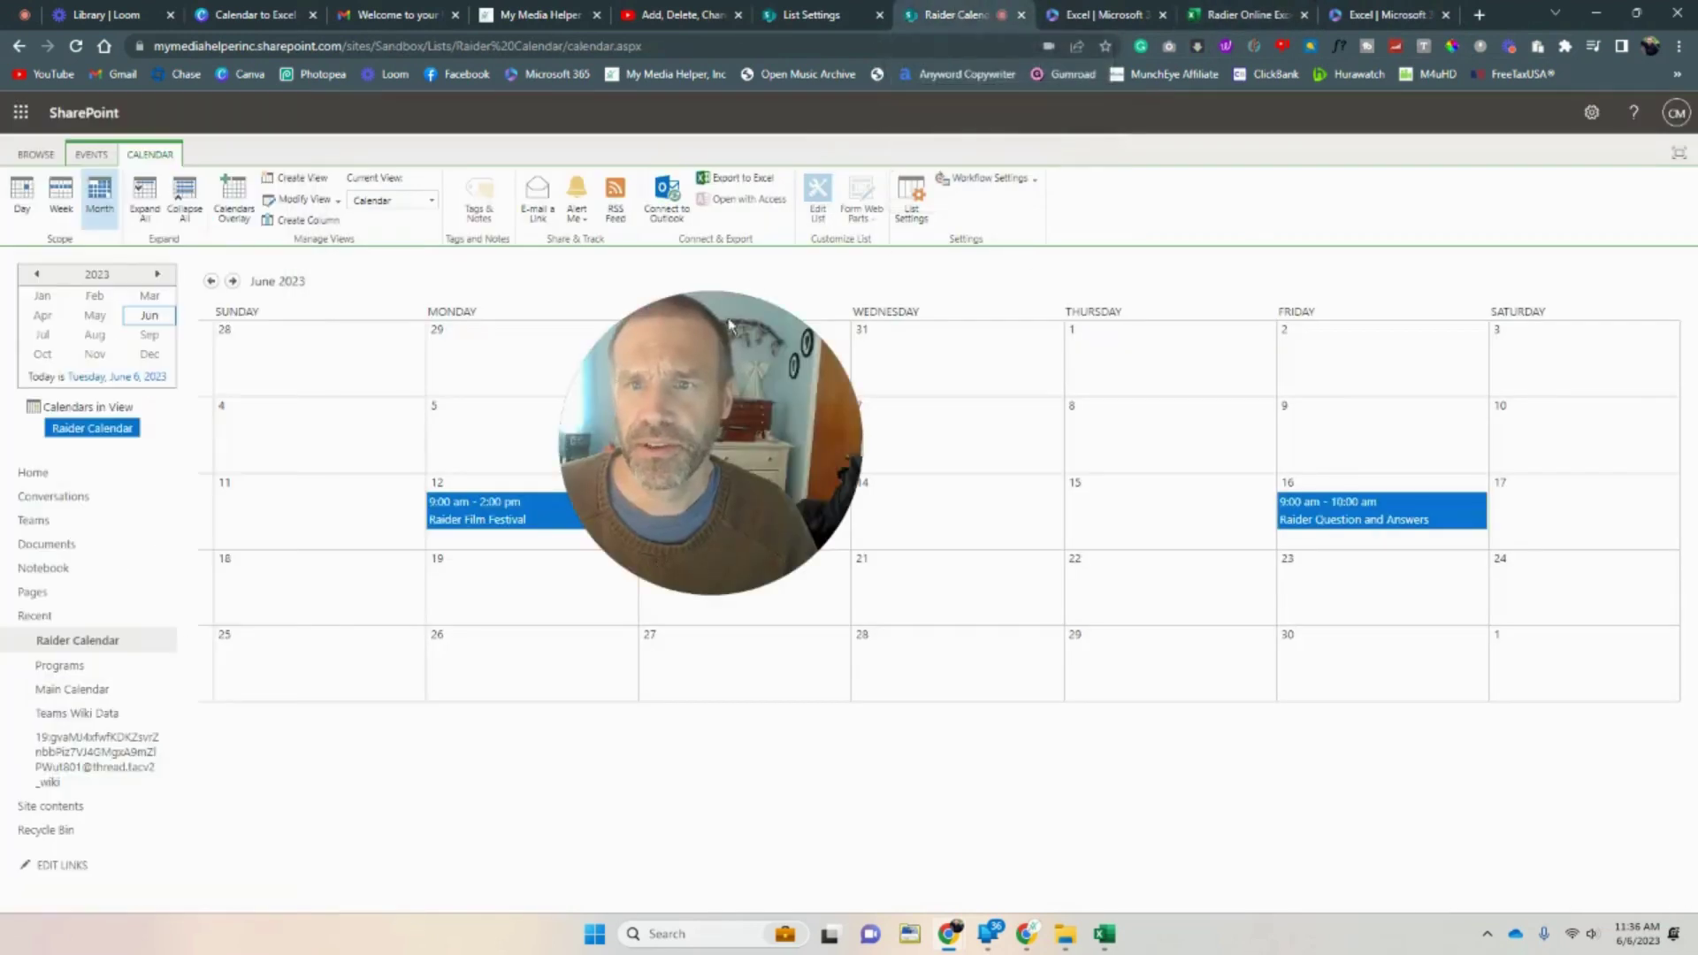
{"action": "left_click", "coordinate": [798, 18]}
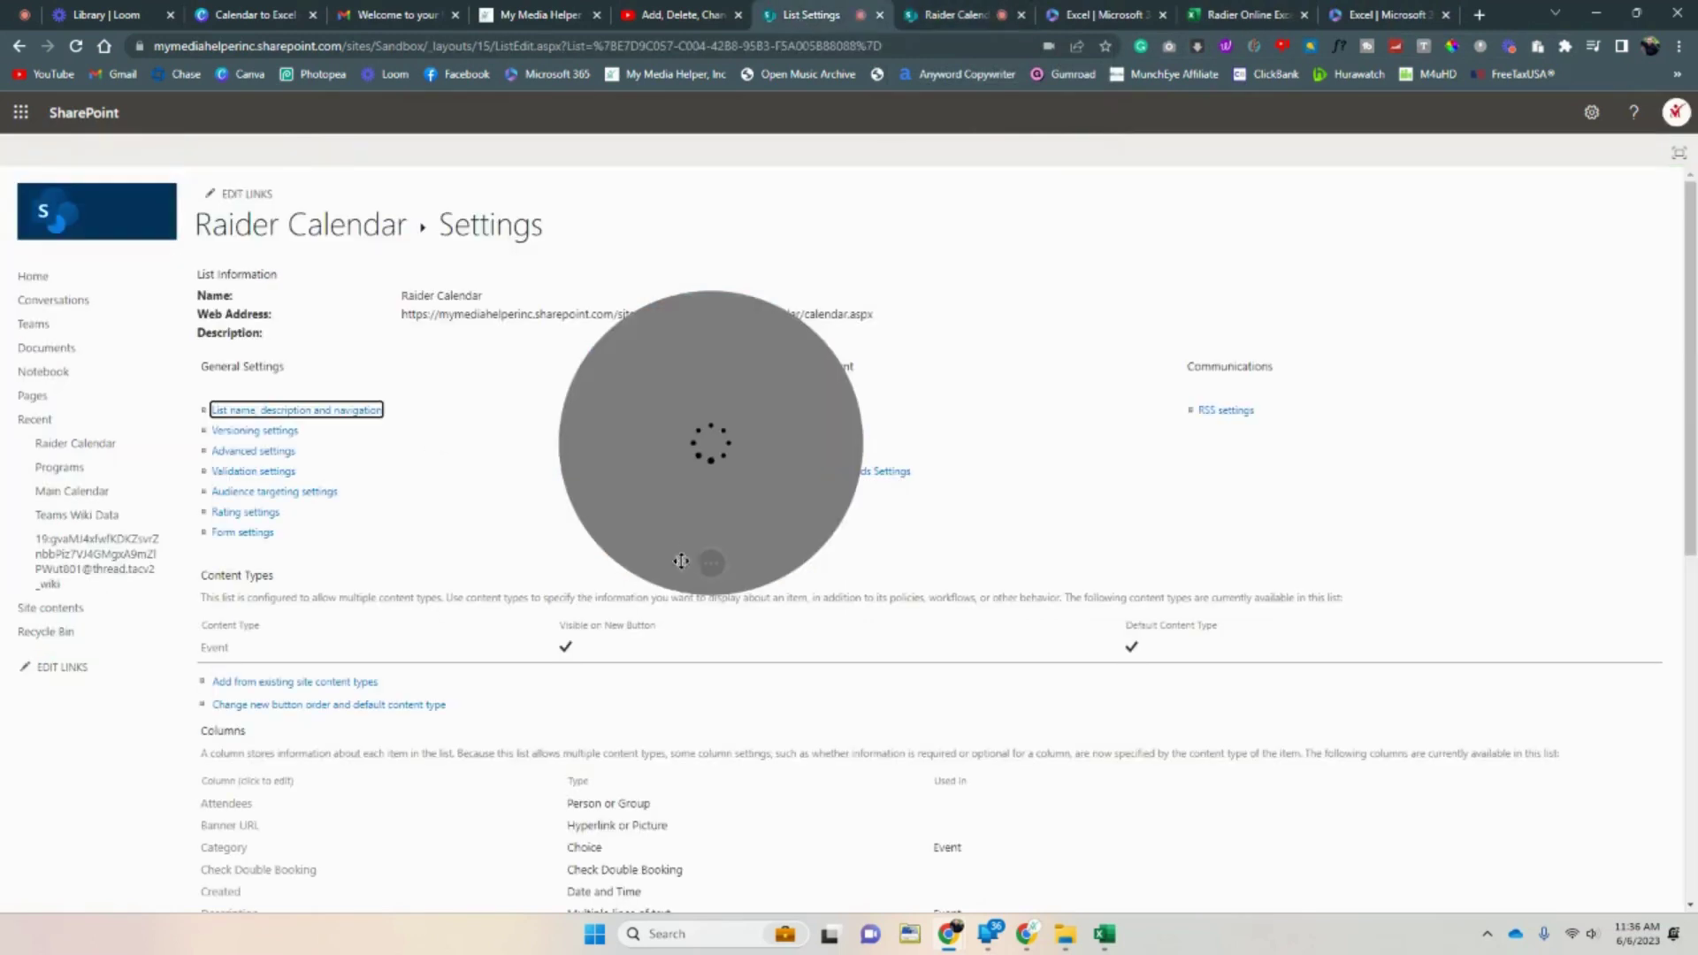
{"action": "left_click_drag", "start_coordinate": [712, 496], "coordinate": [1051, 544]}
{"action": "scroll", "coordinate": [588, 648], "scroll_direction": "down", "scroll_amount": 8}
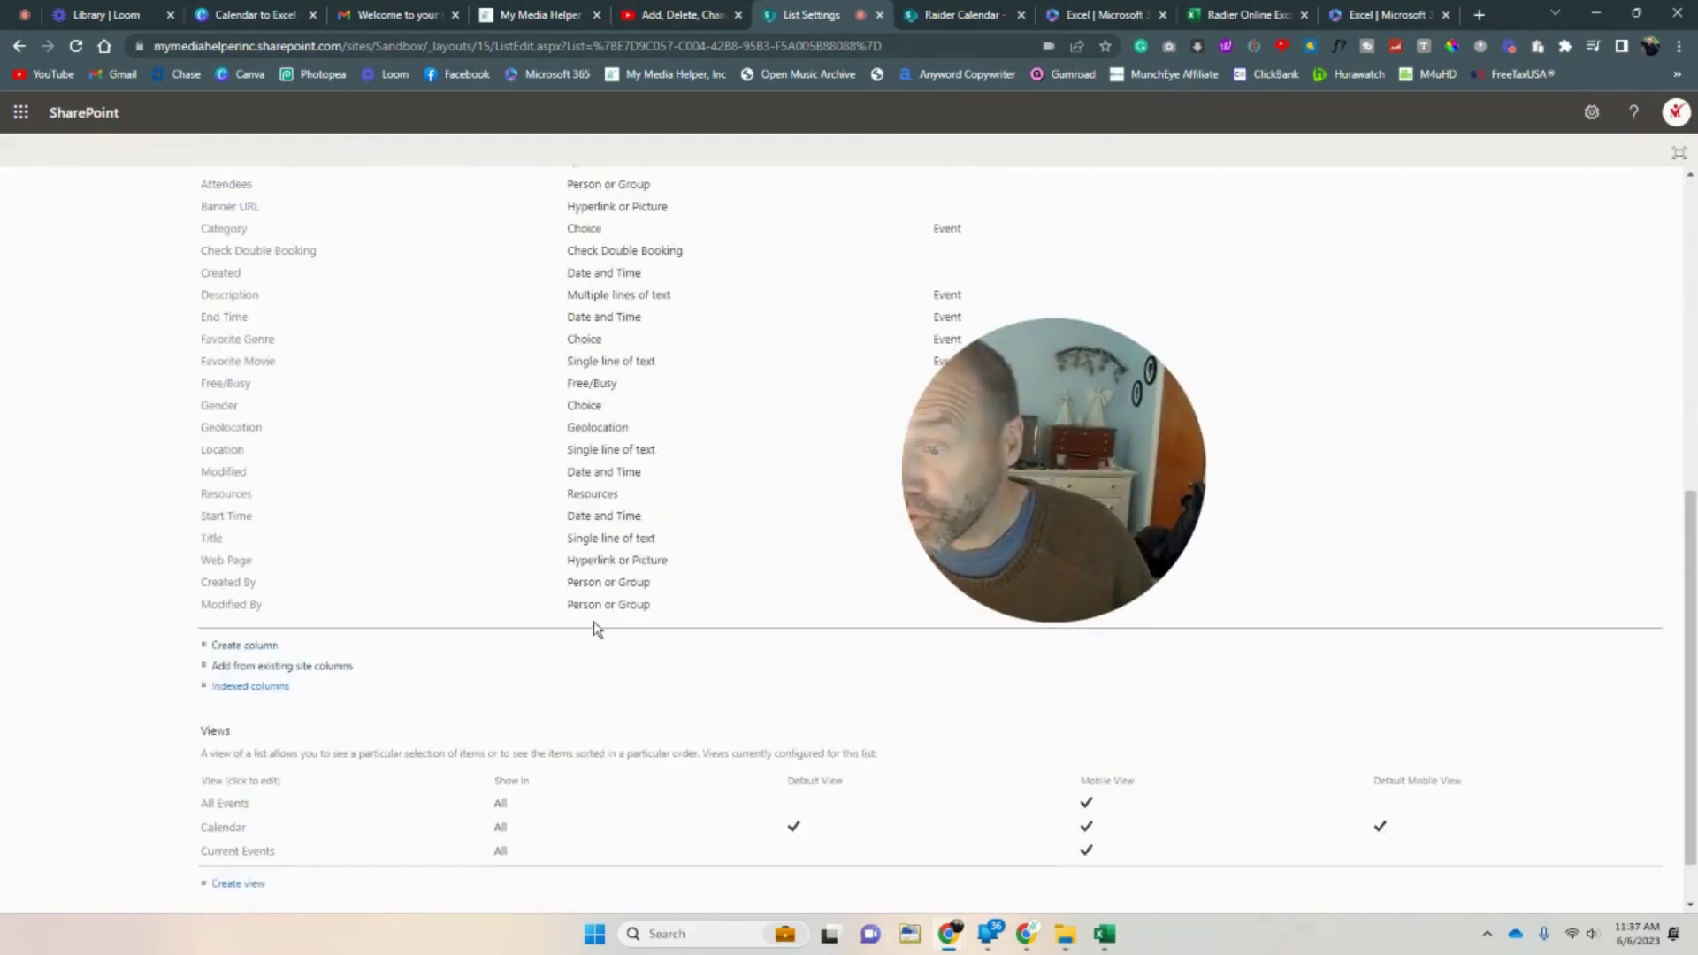
{"action": "scroll", "coordinate": [600, 625], "scroll_direction": "up", "scroll_amount": 10}
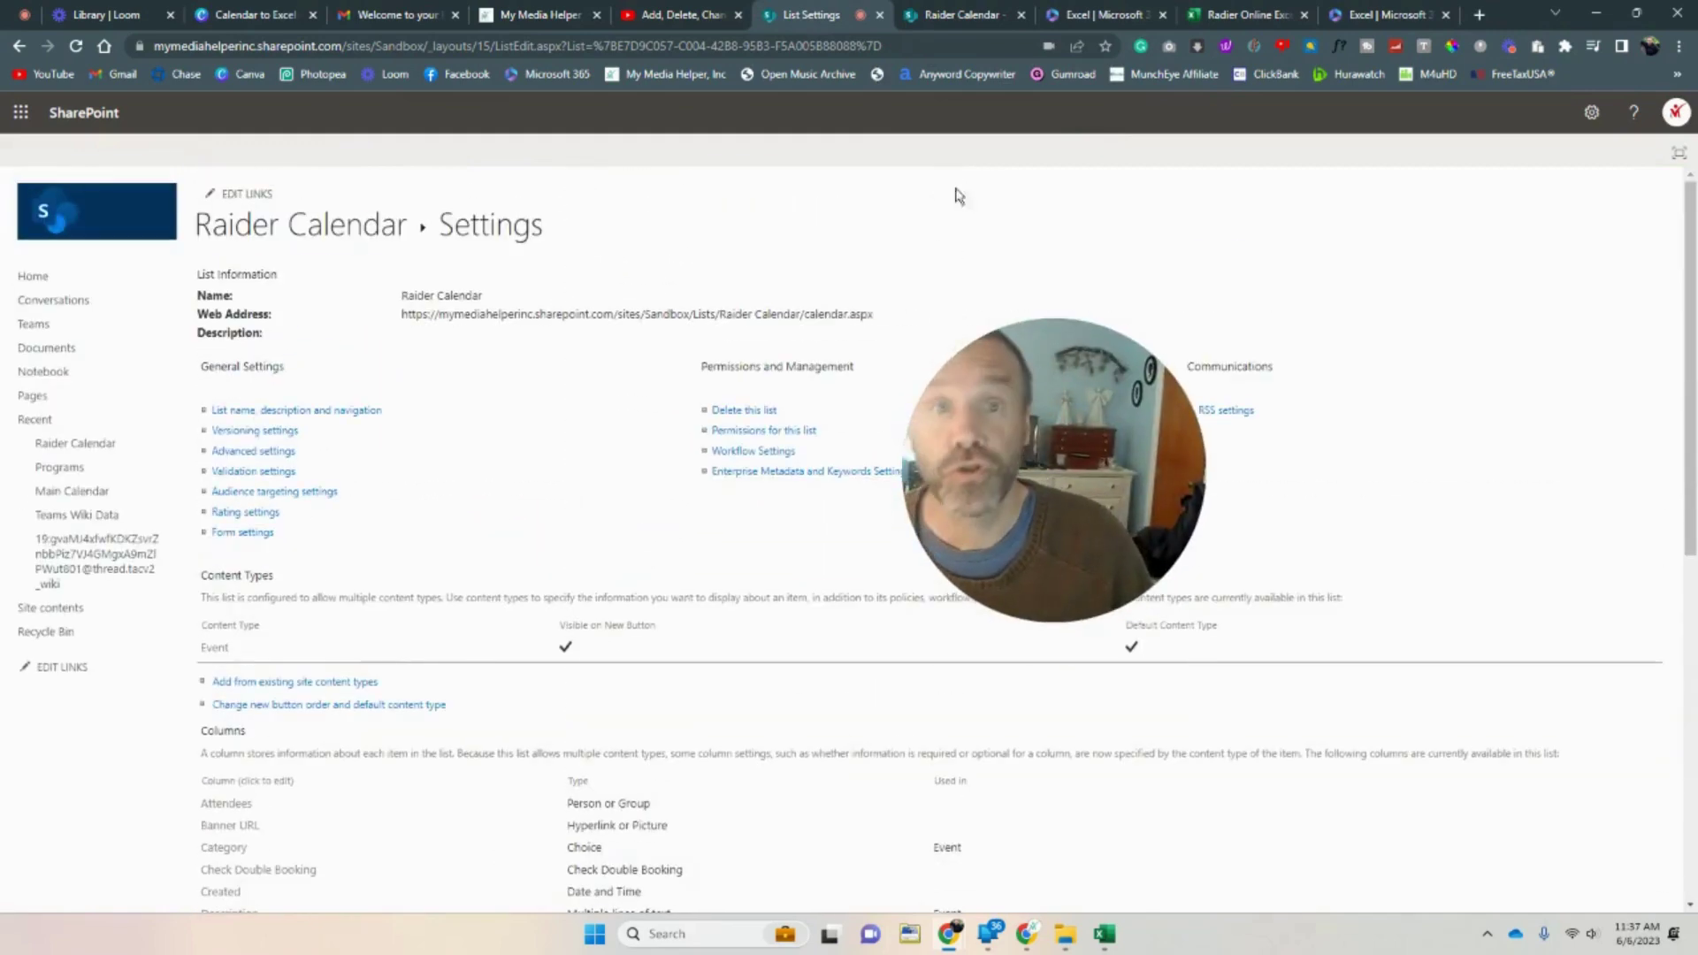
Return to the Raider Calendar page and show the list of its available views.
{"action": "left_click", "coordinate": [944, 15]}
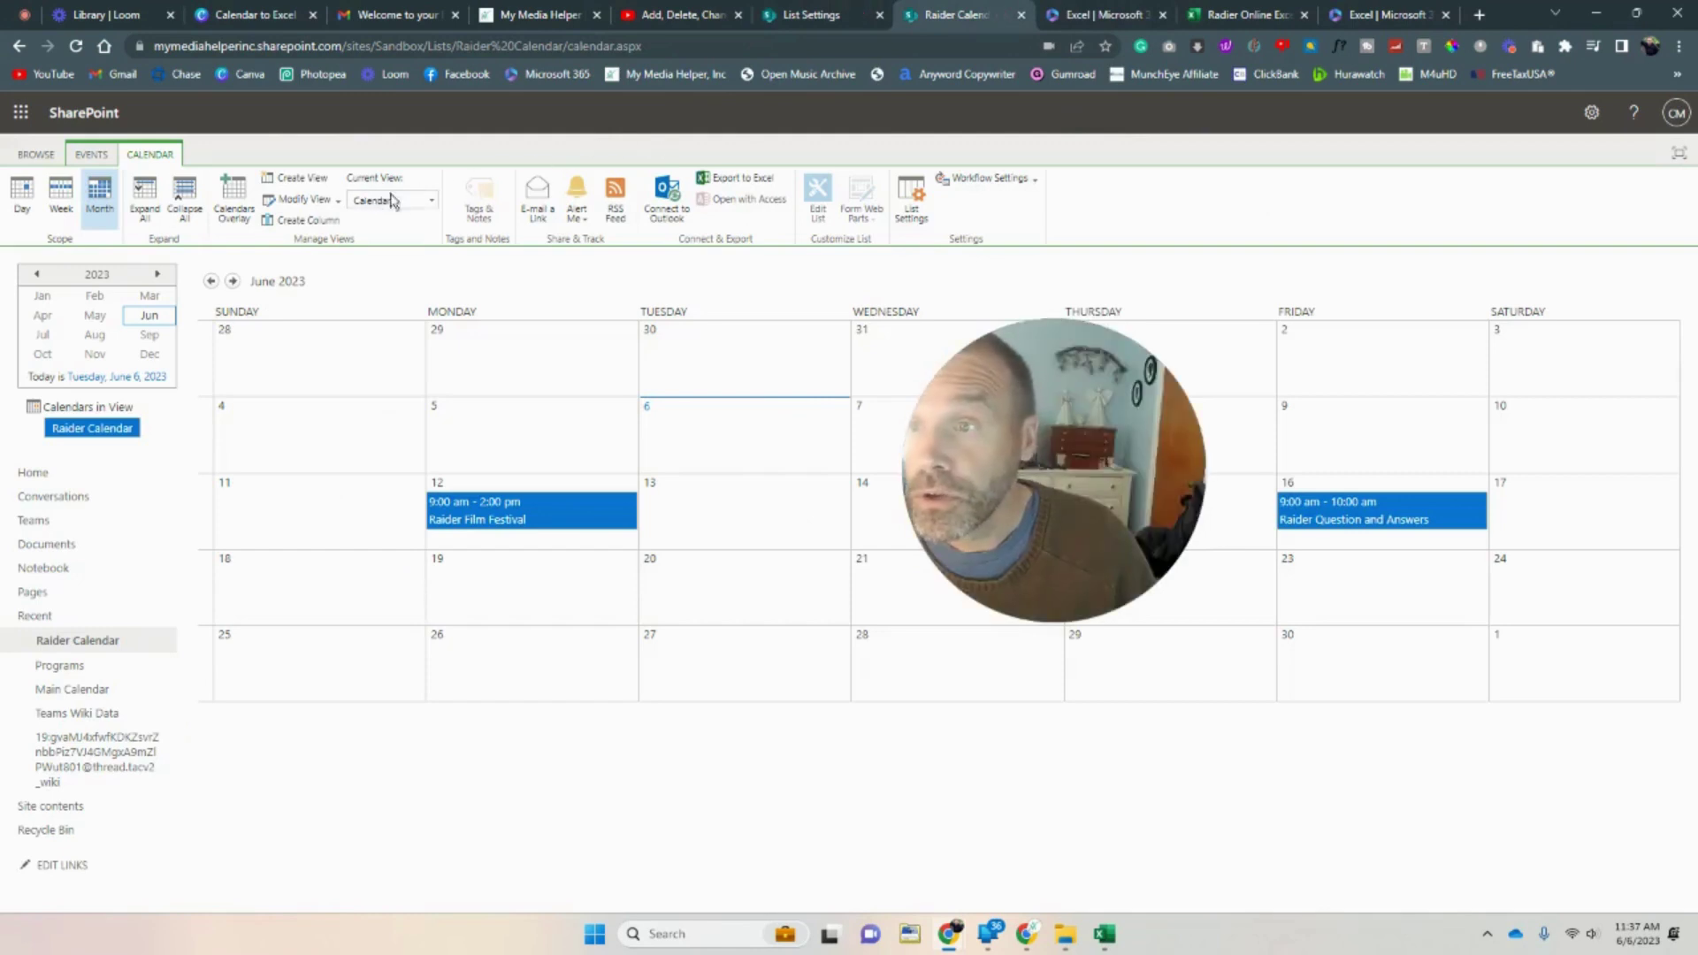
{"action": "left_click", "coordinate": [424, 202]}
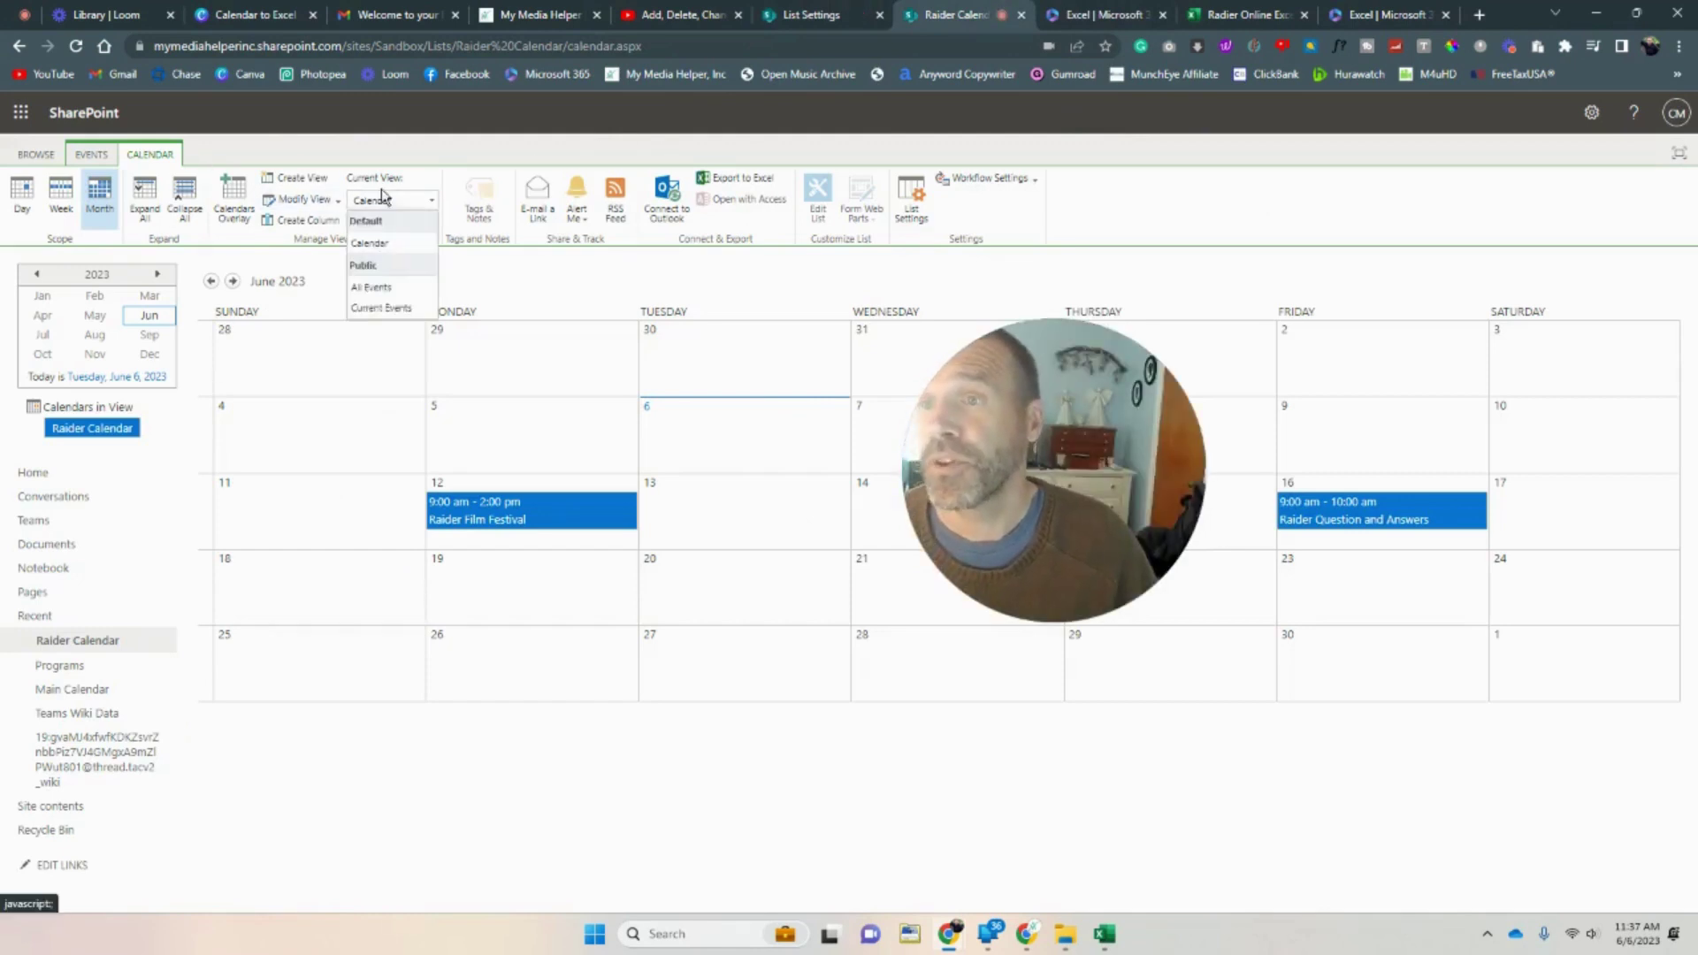
{"action": "left_click", "coordinate": [416, 202]}
{"action": "left_click", "coordinate": [413, 203]}
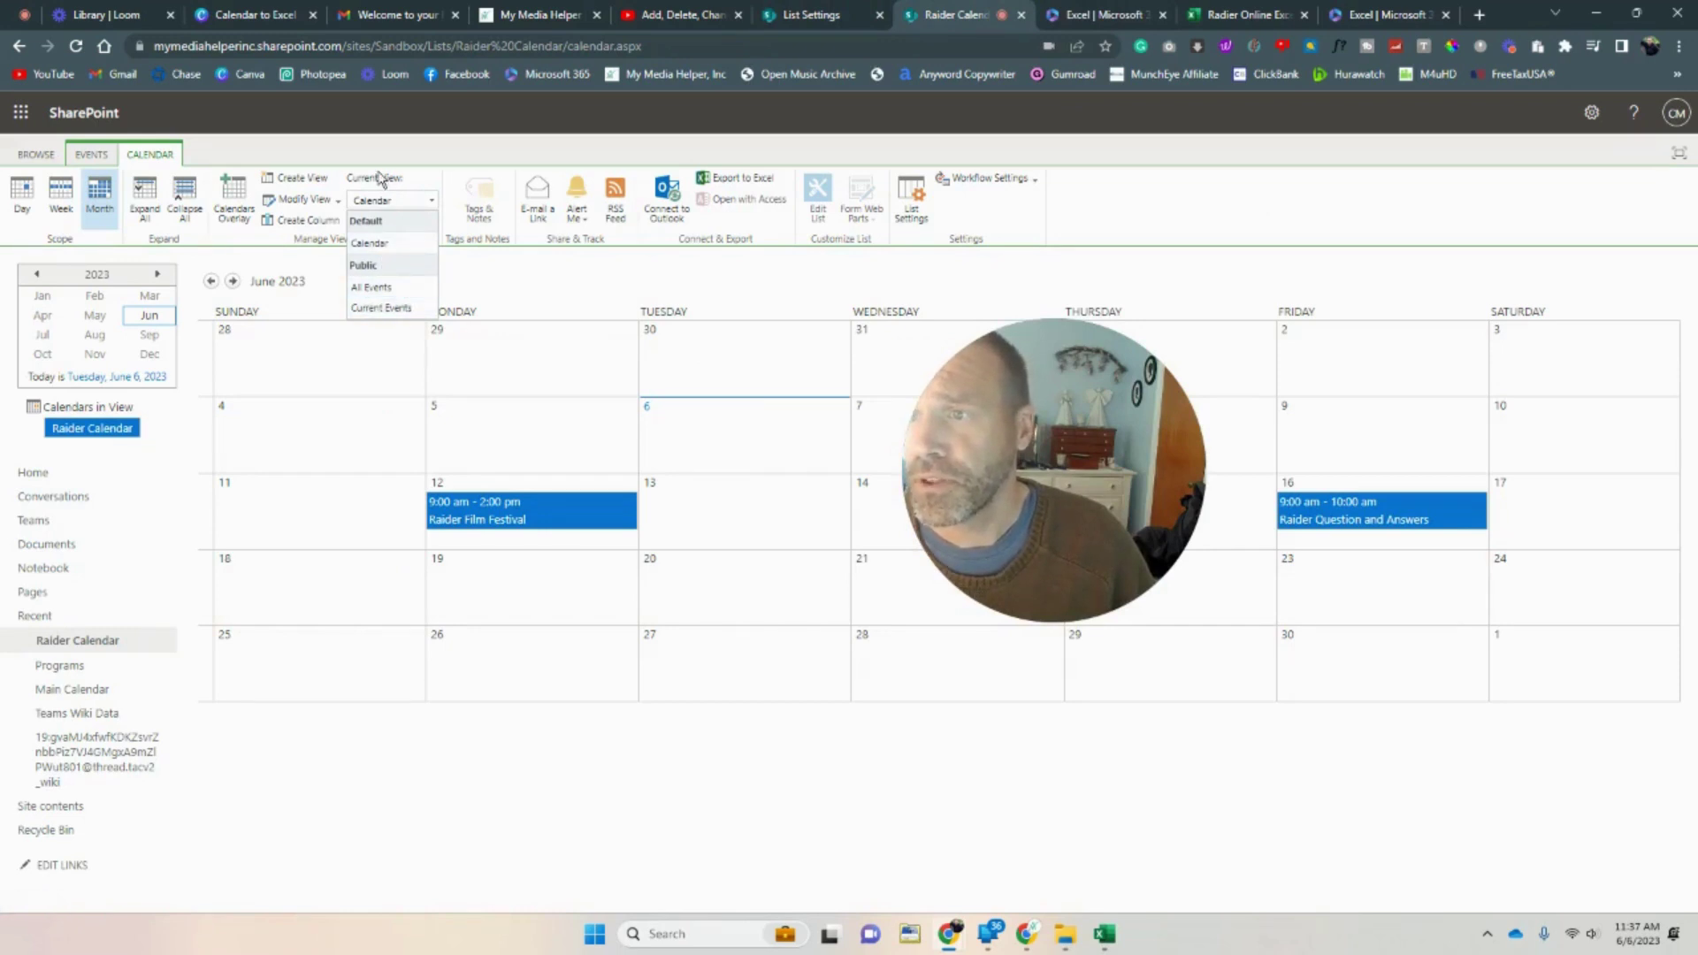
Start creating a new Datasheet view for the Raider Calendar list.
{"action": "left_click", "coordinate": [403, 201]}
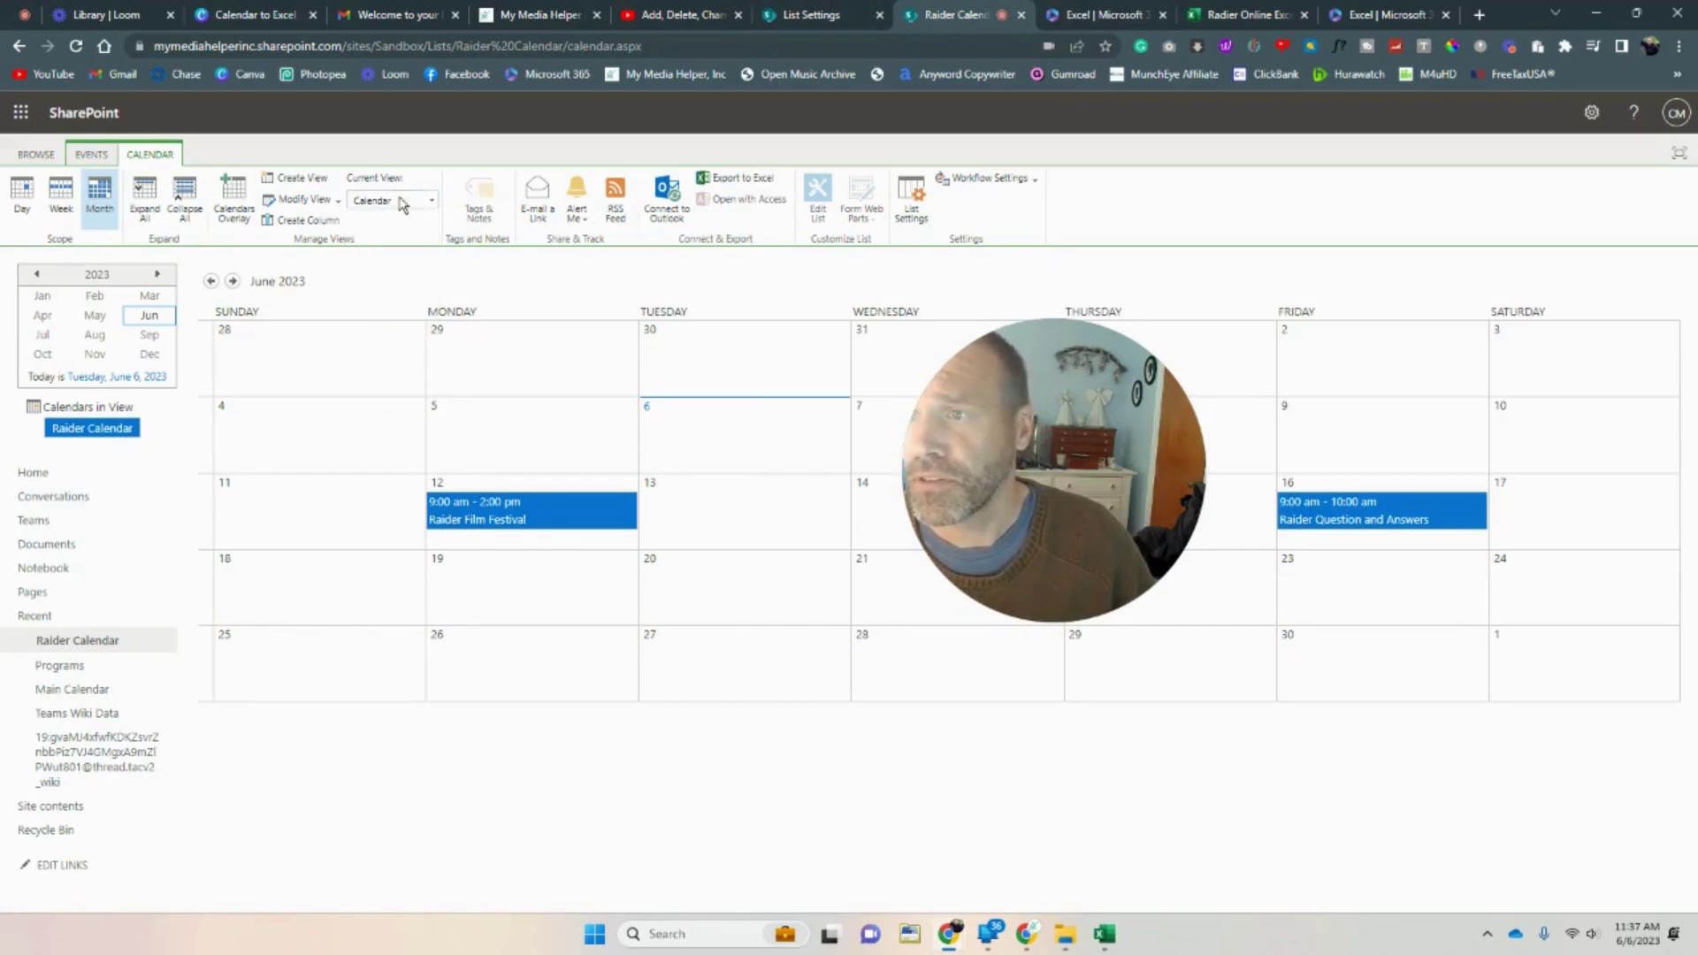
{"action": "left_click", "coordinate": [302, 182]}
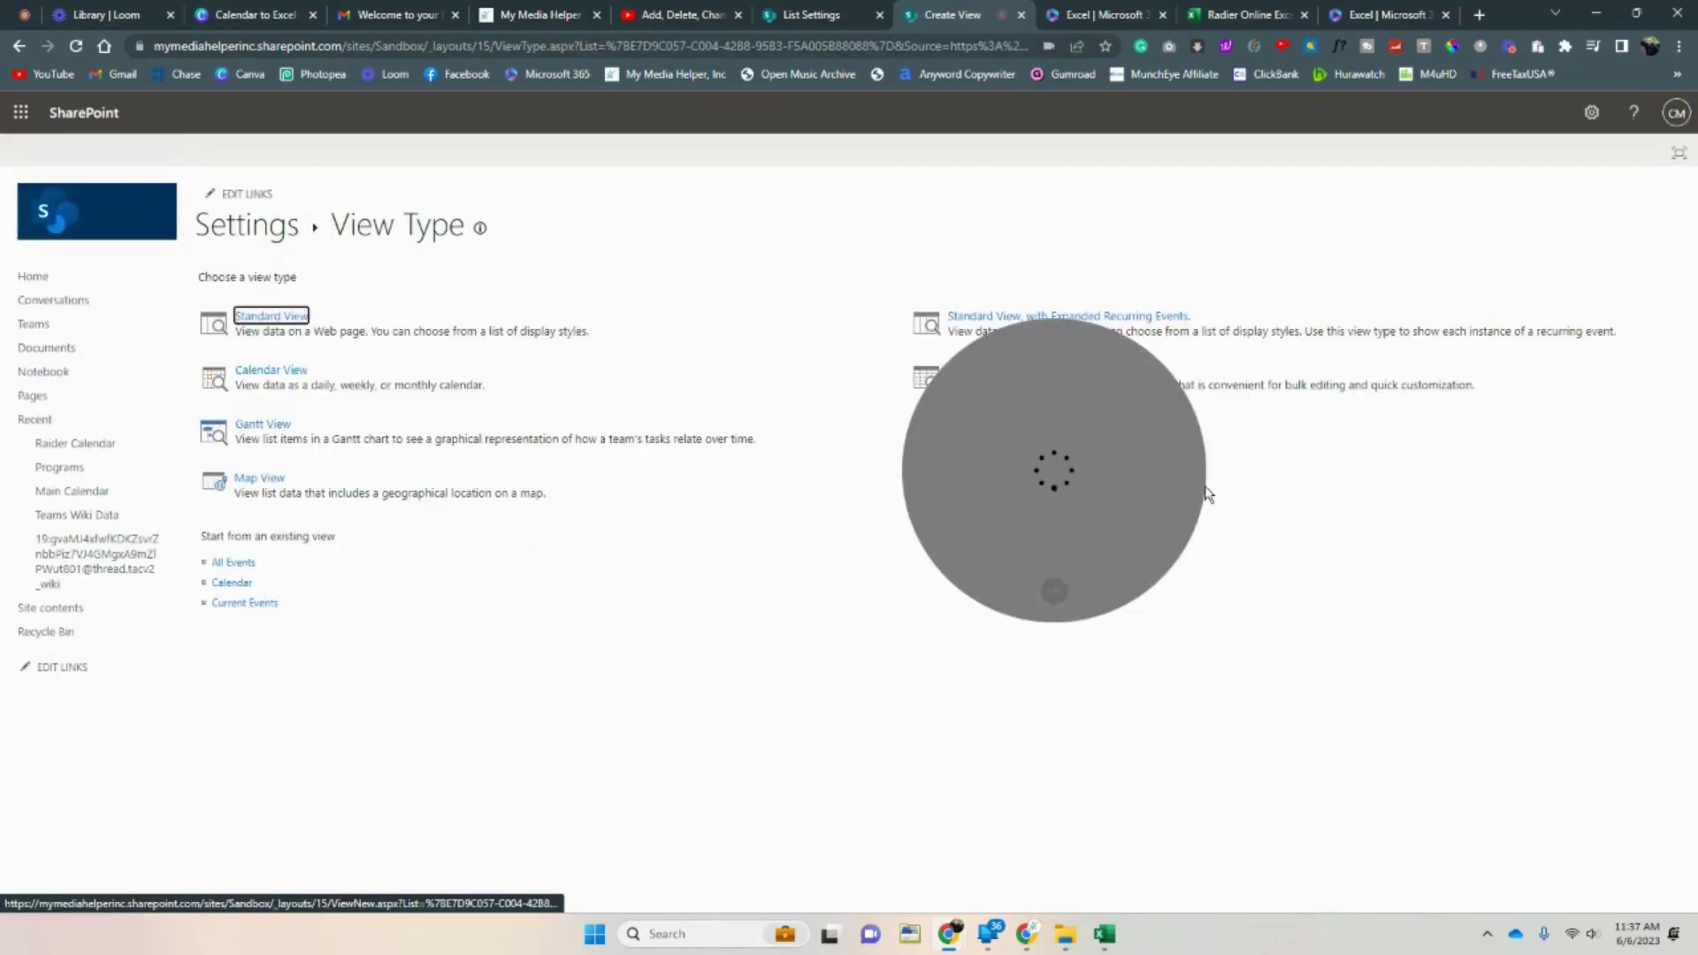
{"action": "left_click_drag", "start_coordinate": [1091, 534], "coordinate": [1083, 672]}
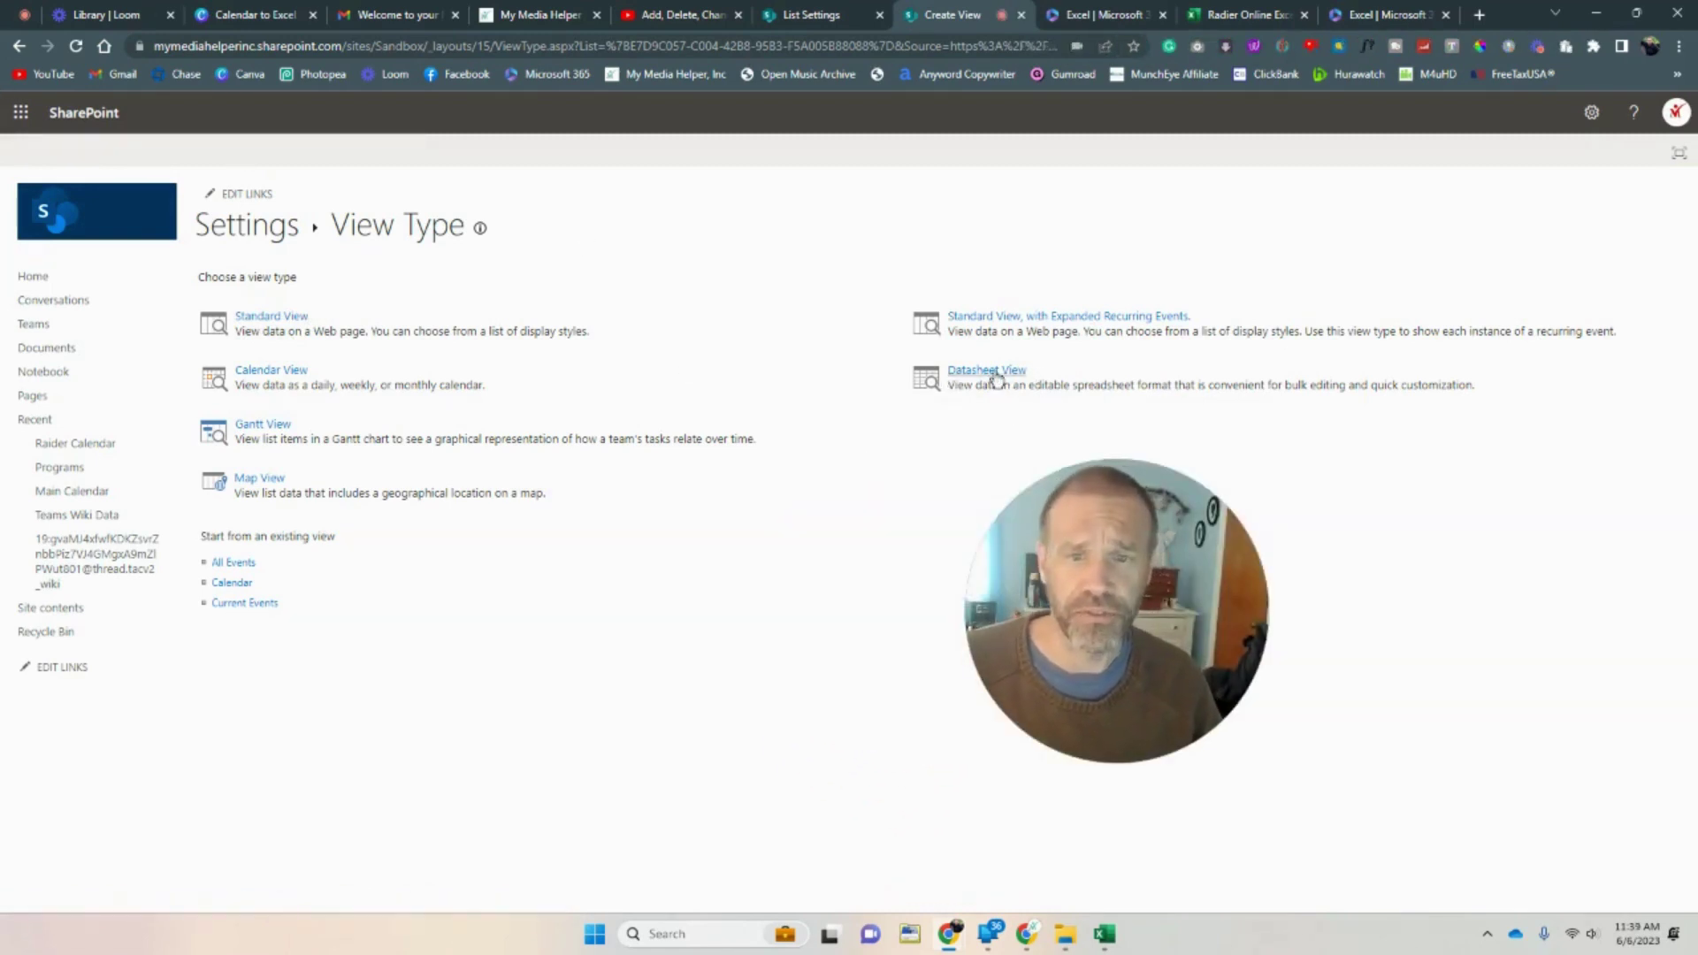
{"action": "left_click", "coordinate": [995, 371]}
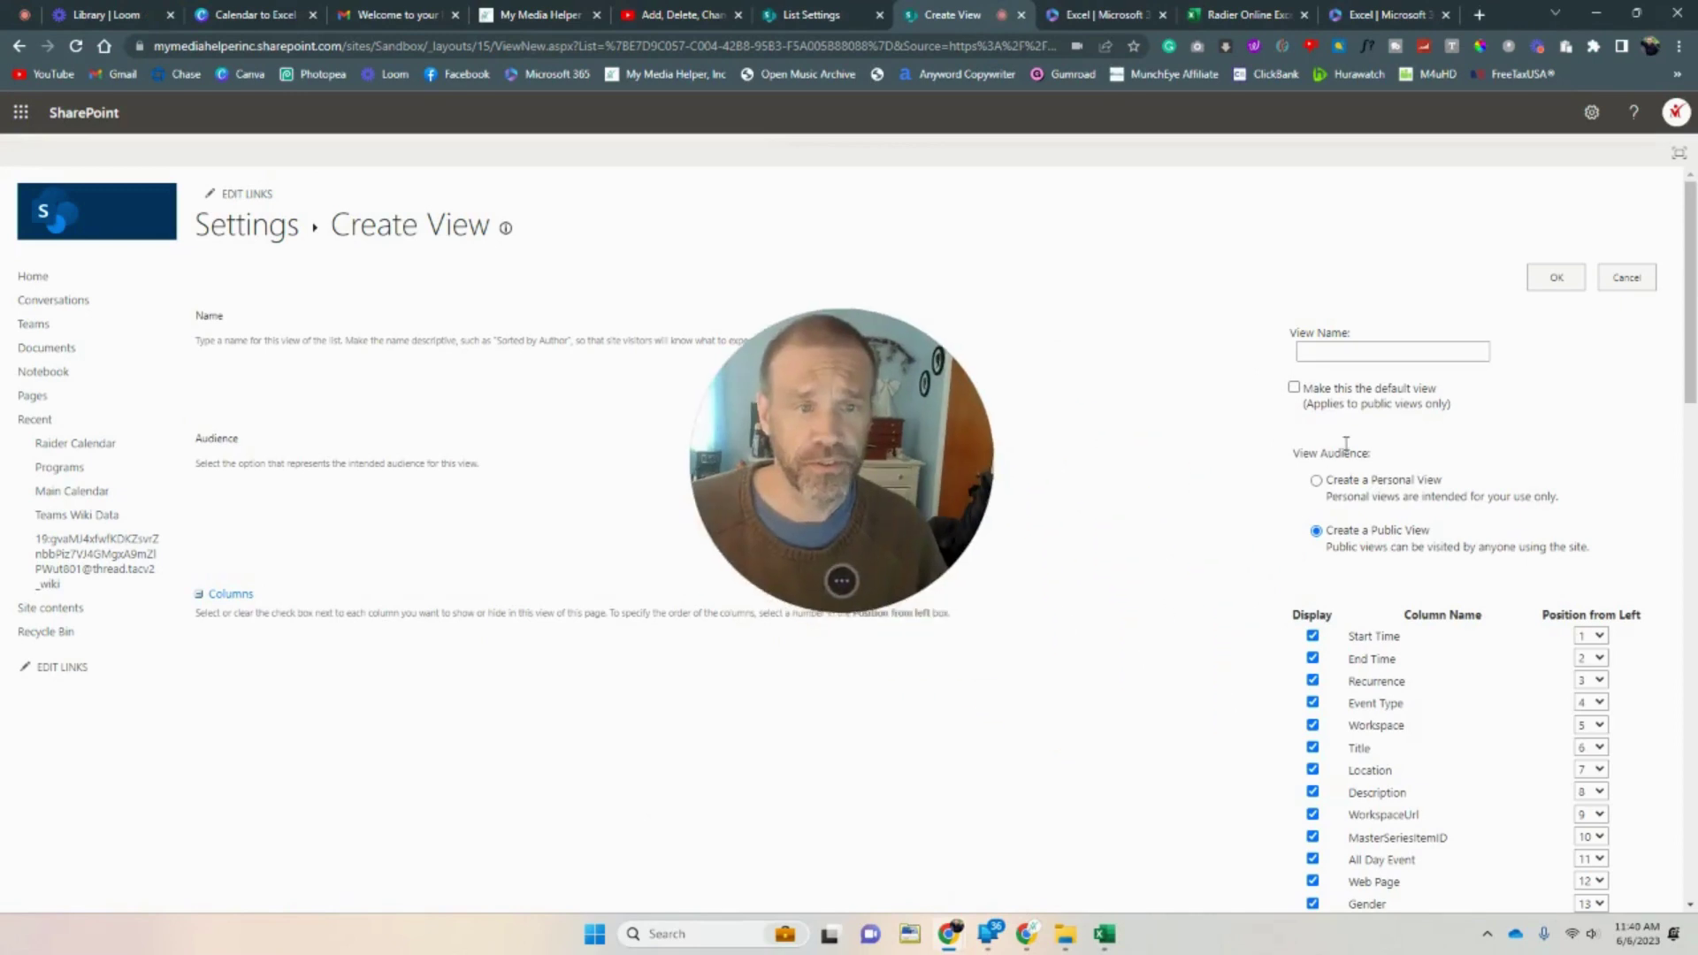
Name the view Raider View, leave its column, sort and filter settings at their defaults, and create it.
{"action": "left_click", "coordinate": [1337, 352]}
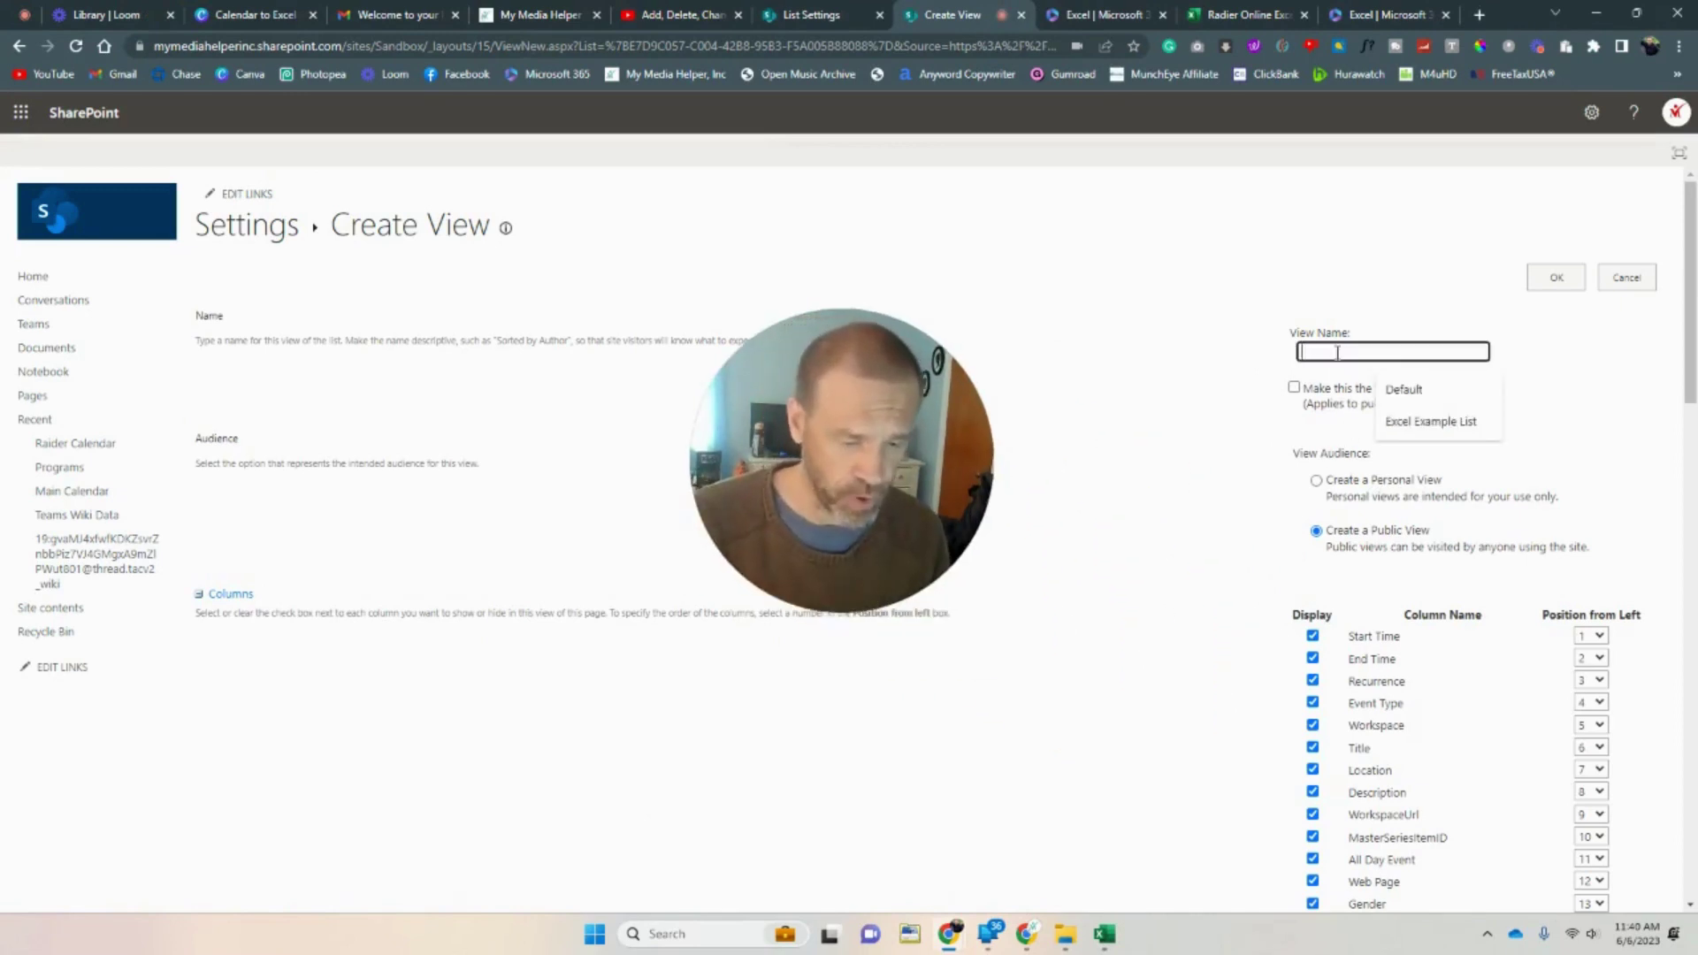
{"action": "type", "text": "Raider V"}
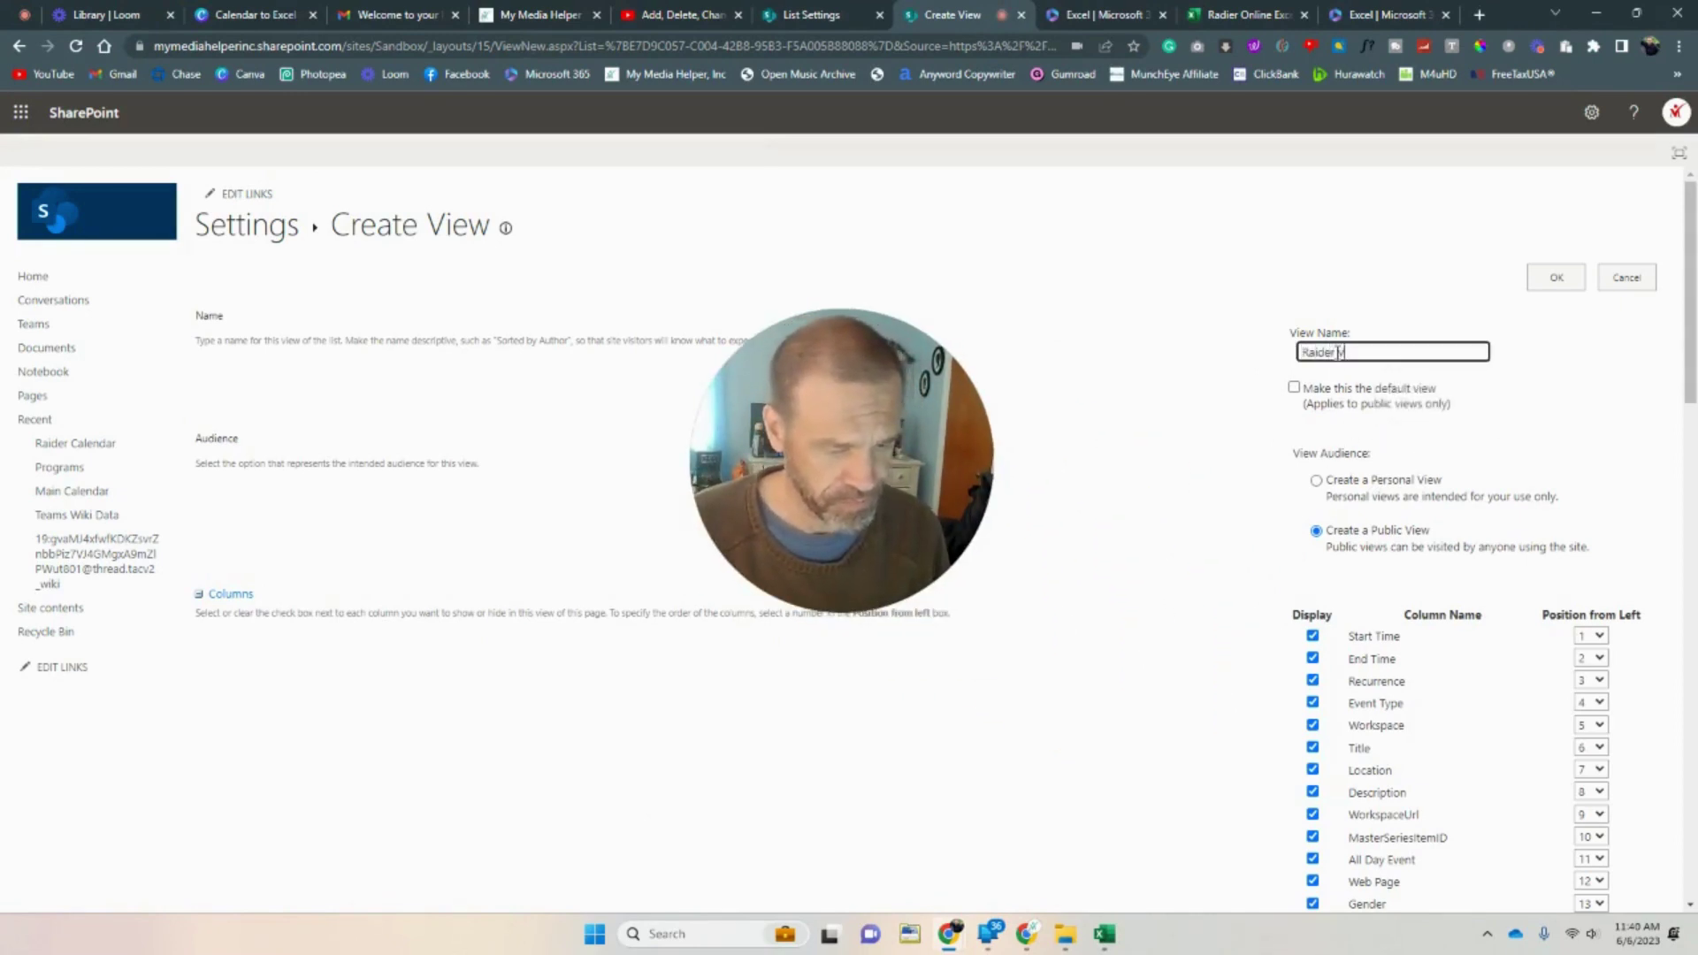
{"action": "type", "text": "iew"}
{"action": "scroll", "coordinate": [1458, 429], "scroll_direction": "down", "scroll_amount": 4}
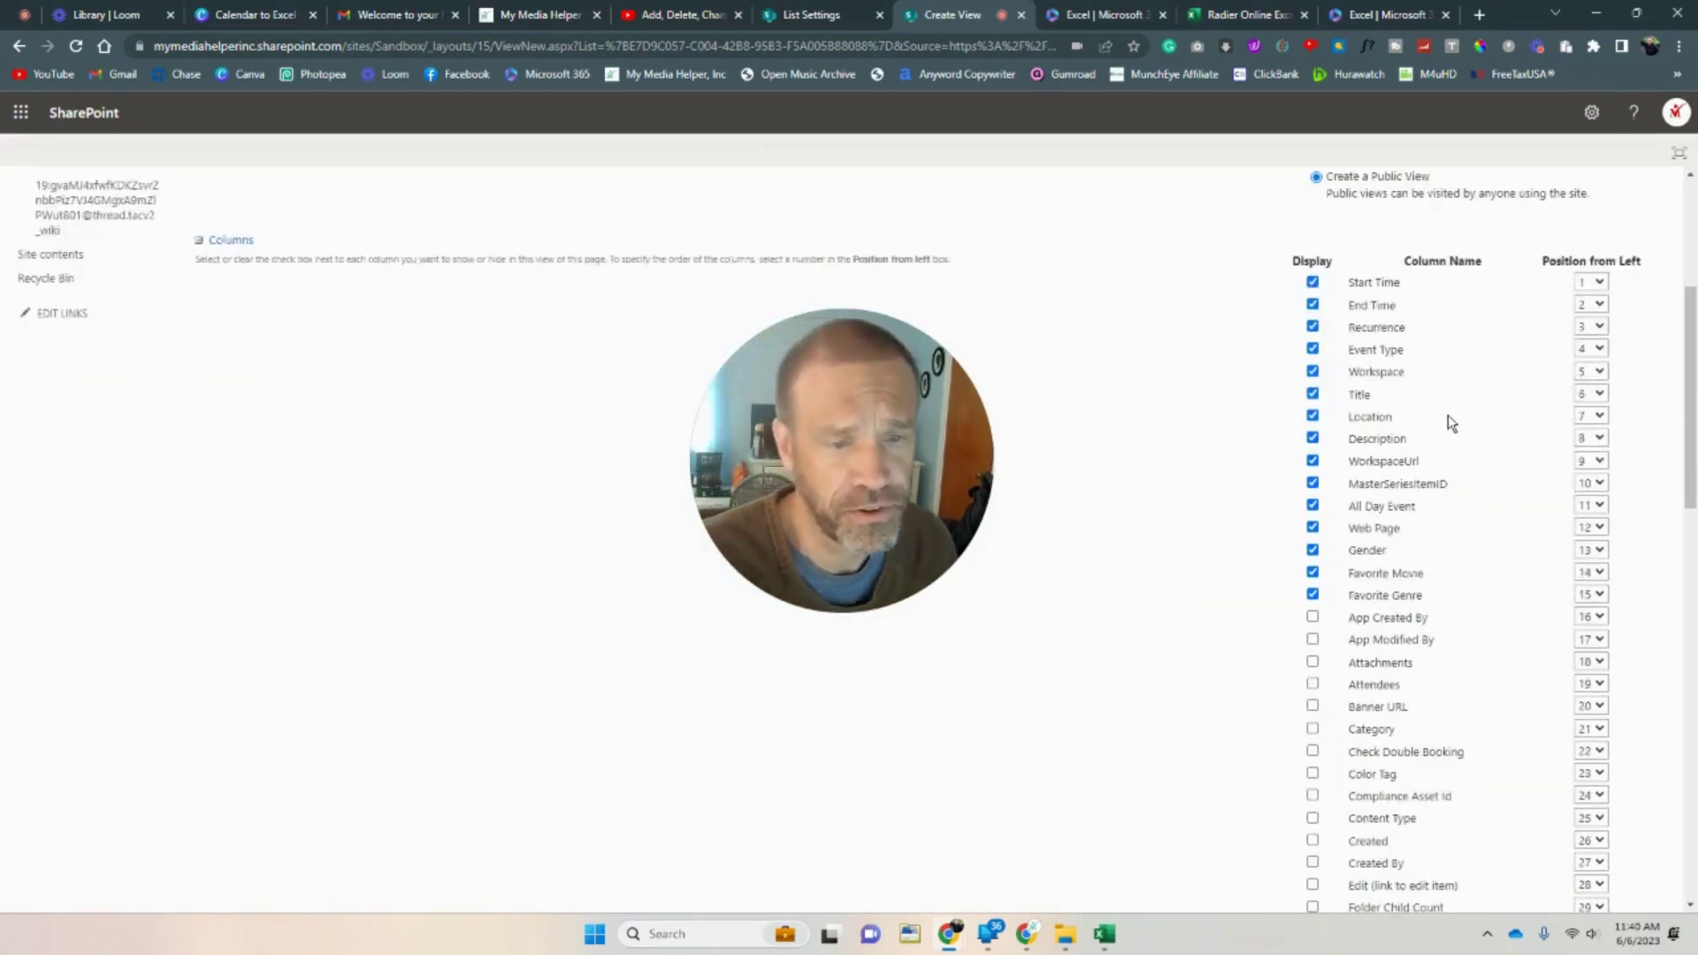
{"action": "scroll", "coordinate": [1449, 420], "scroll_direction": "down", "scroll_amount": 10}
{"action": "scroll", "coordinate": [1452, 442], "scroll_direction": "down", "scroll_amount": 3}
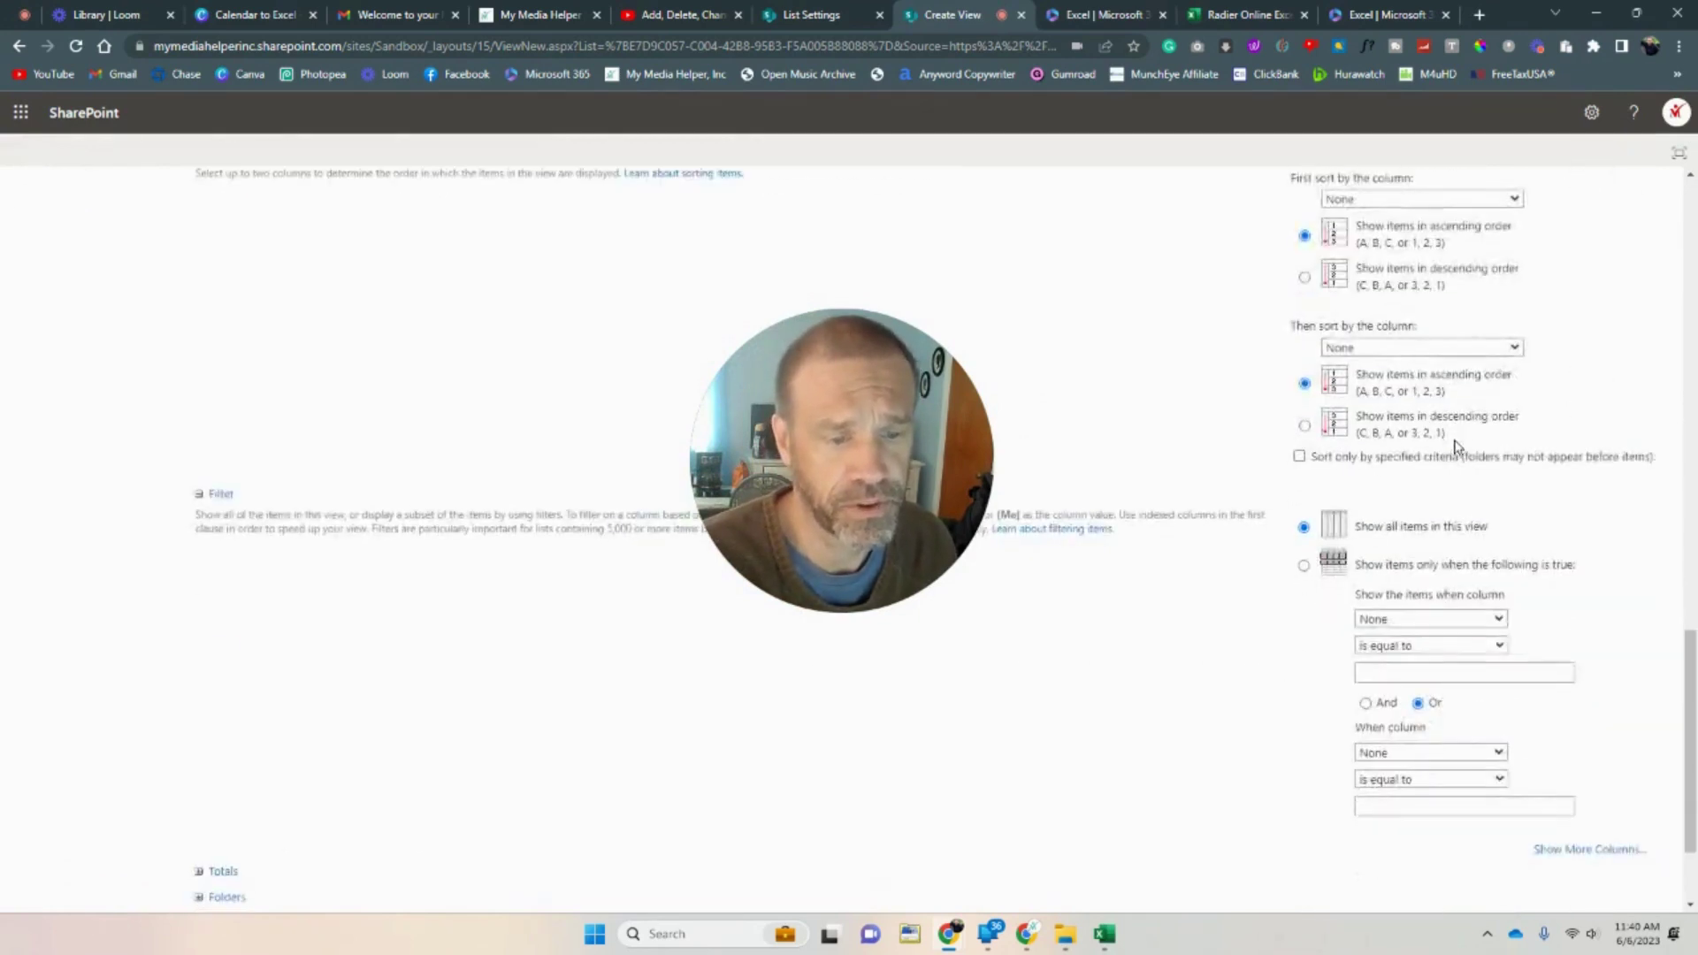
{"action": "scroll", "coordinate": [1452, 447], "scroll_direction": "up", "scroll_amount": 9}
{"action": "scroll", "coordinate": [1415, 471], "scroll_direction": "down", "scroll_amount": 5}
{"action": "scroll", "coordinate": [1424, 491], "scroll_direction": "down", "scroll_amount": 4}
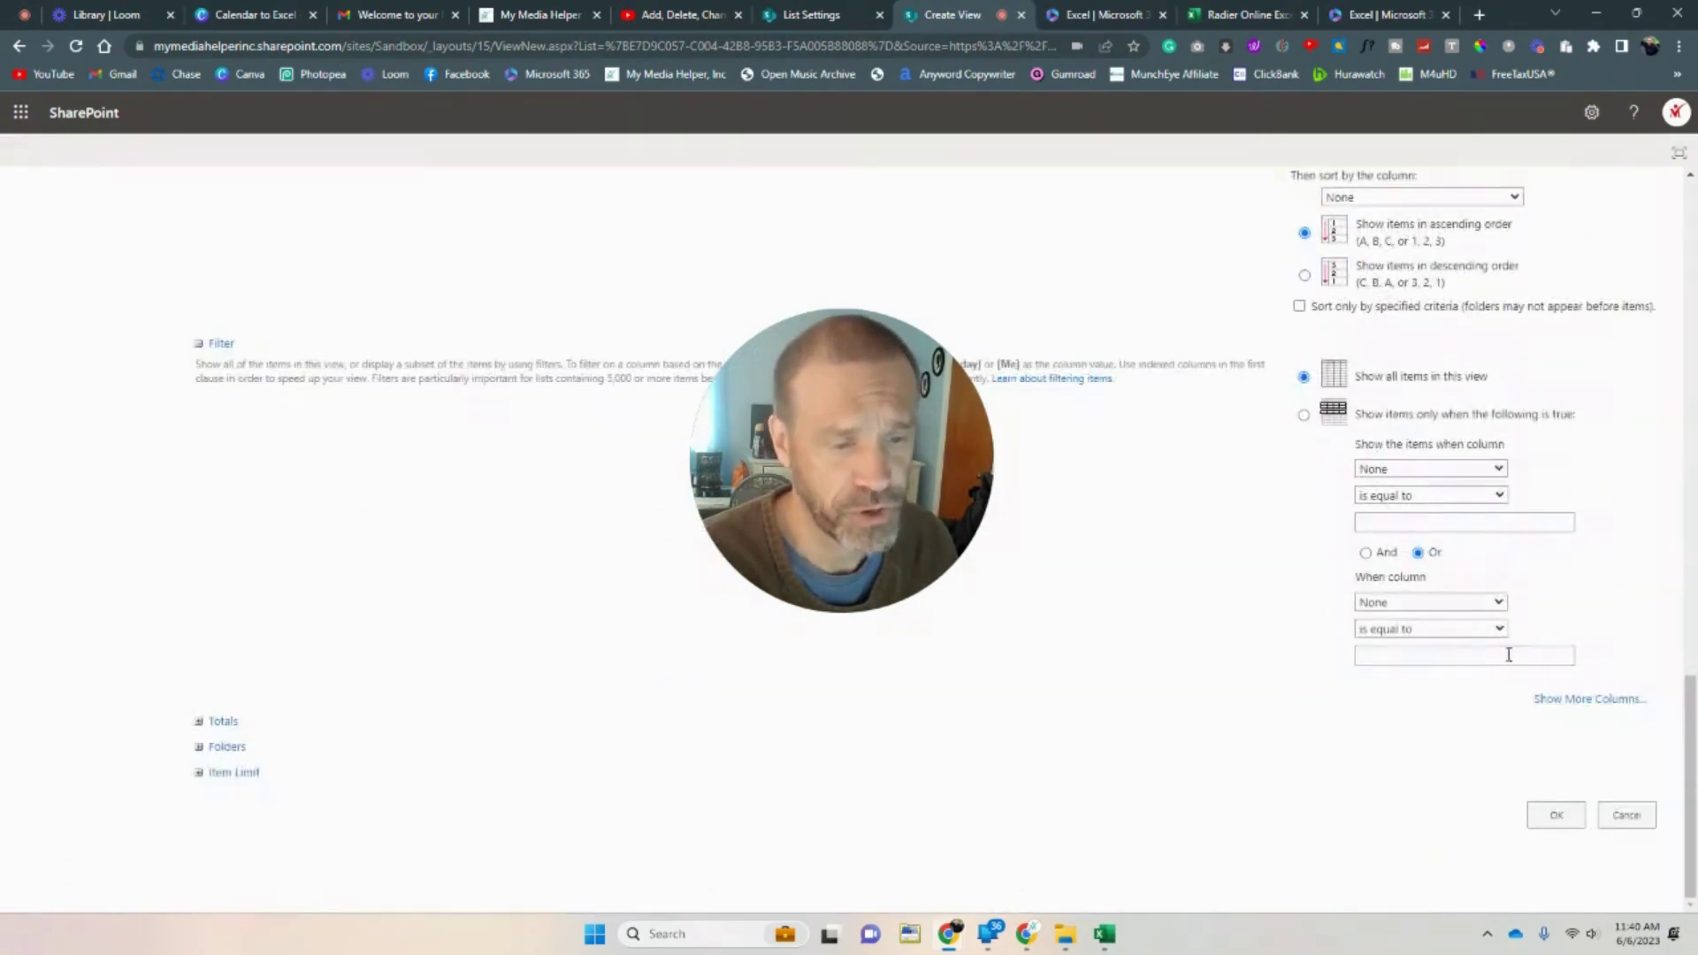
{"action": "left_click", "coordinate": [1551, 829]}
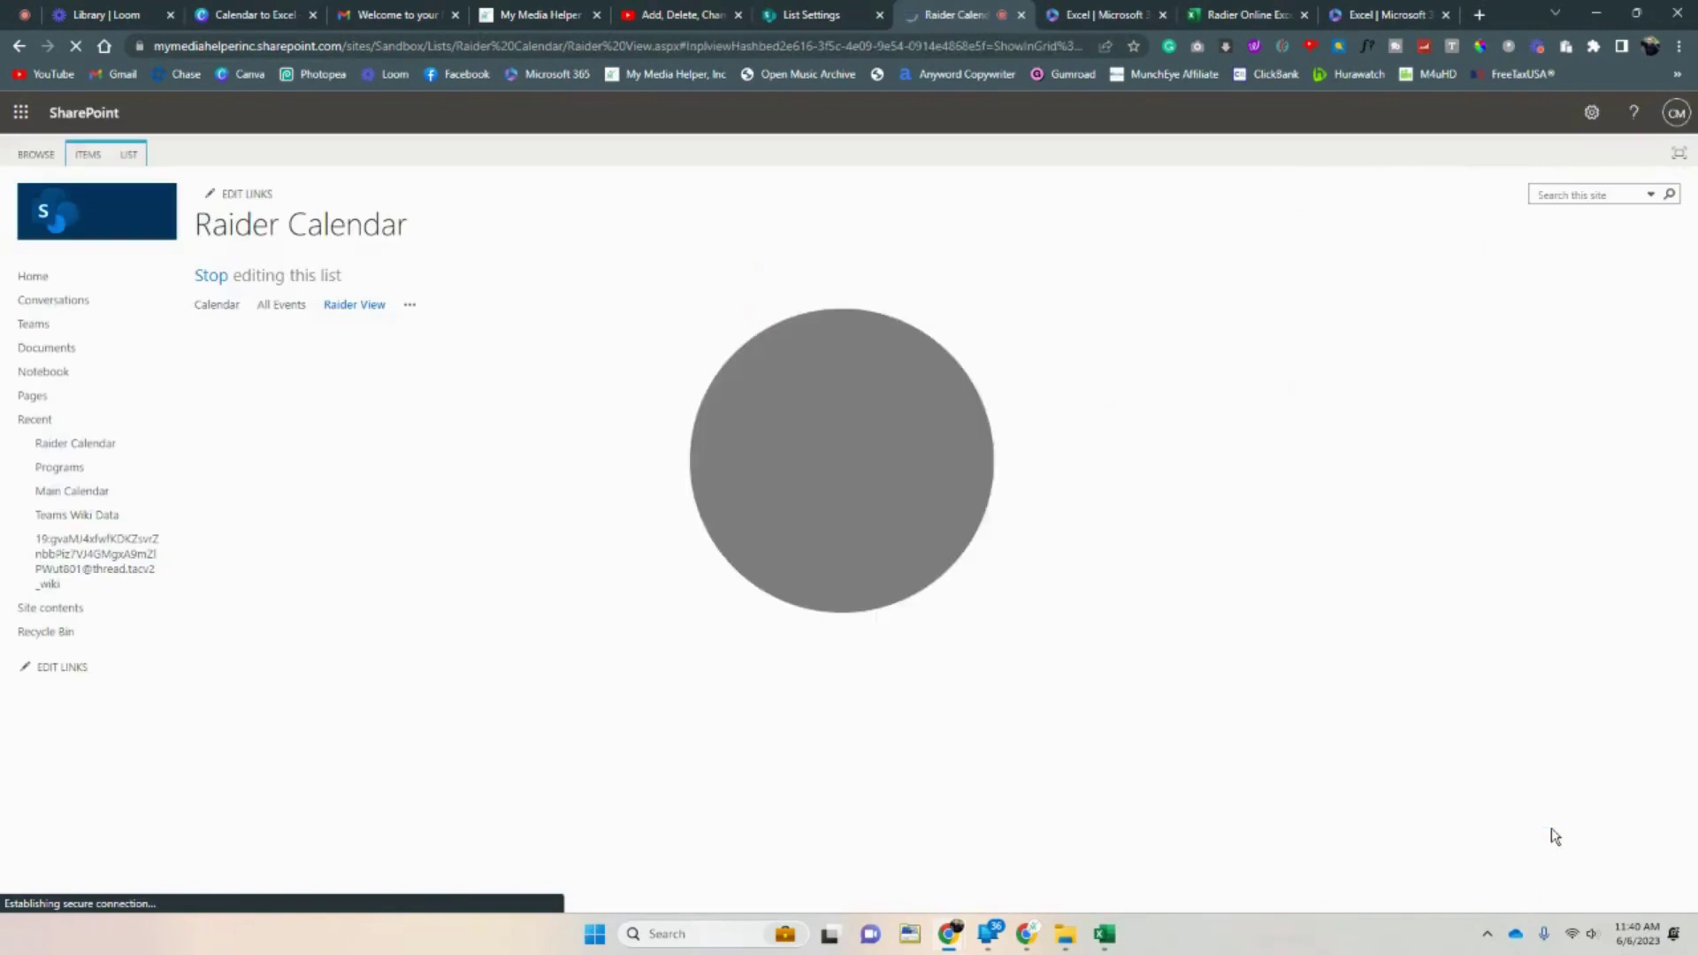
Copy both event rows from Raider View and paste them into the Radier Online Excel Example sheet starting at cell A2.
{"action": "left_click_drag", "start_coordinate": [903, 444], "coordinate": [1118, 685]}
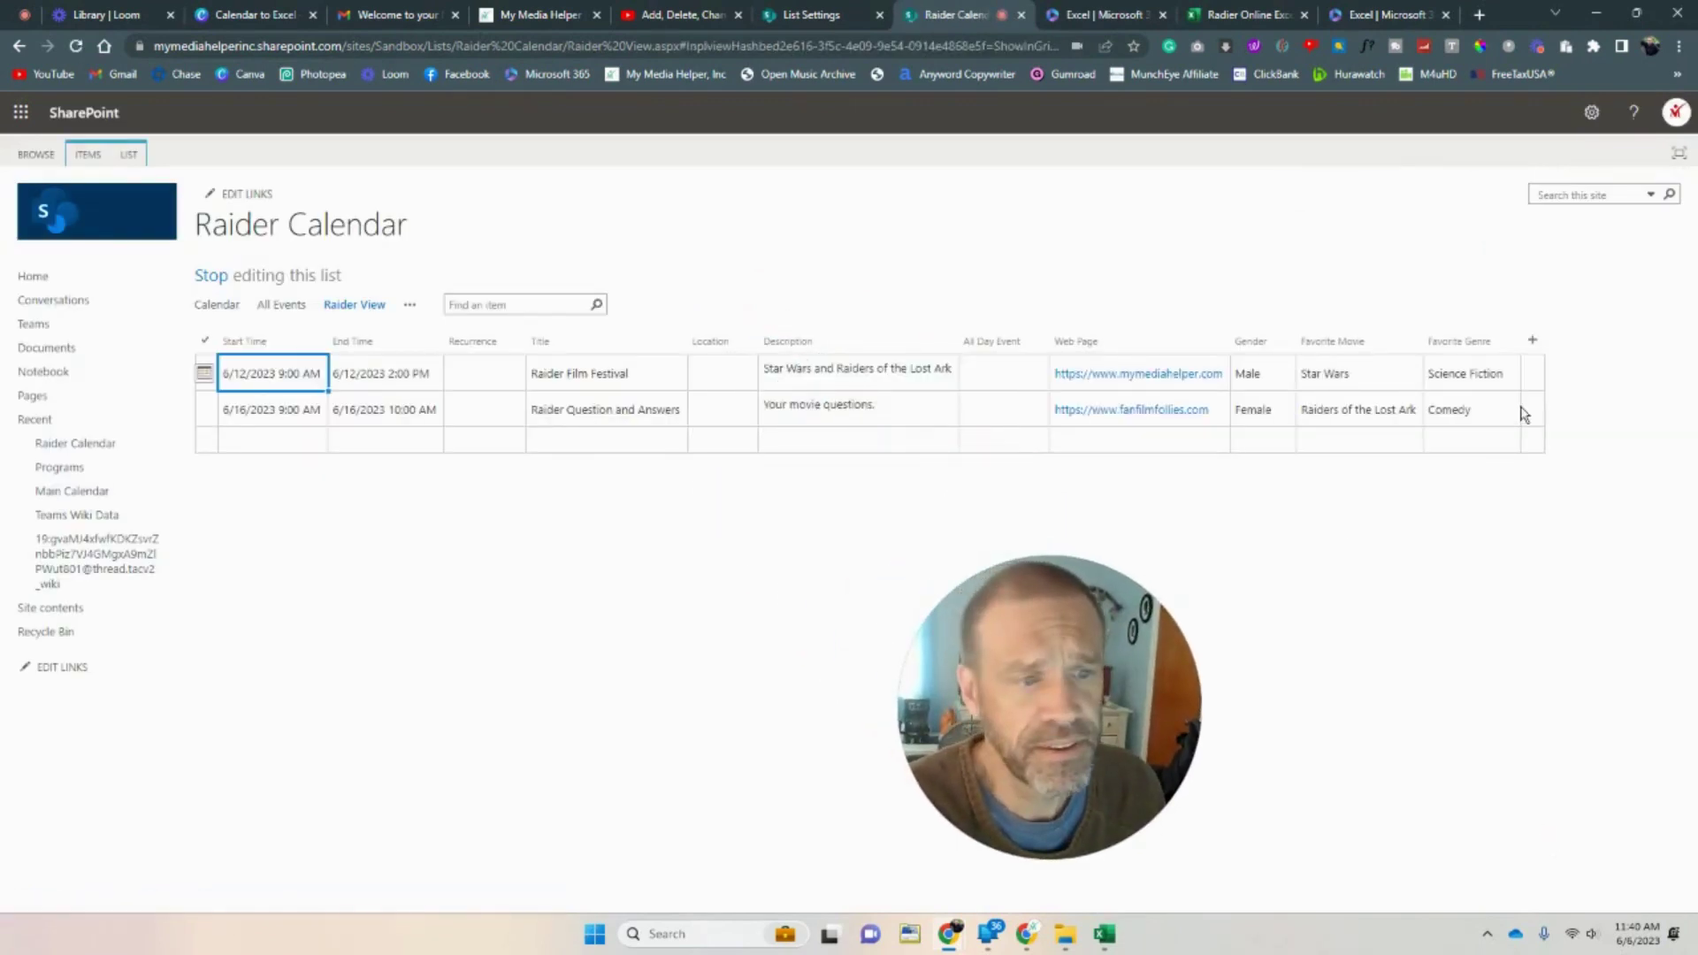
{"action": "left_click_drag", "start_coordinate": [1508, 409], "coordinate": [246, 390]}
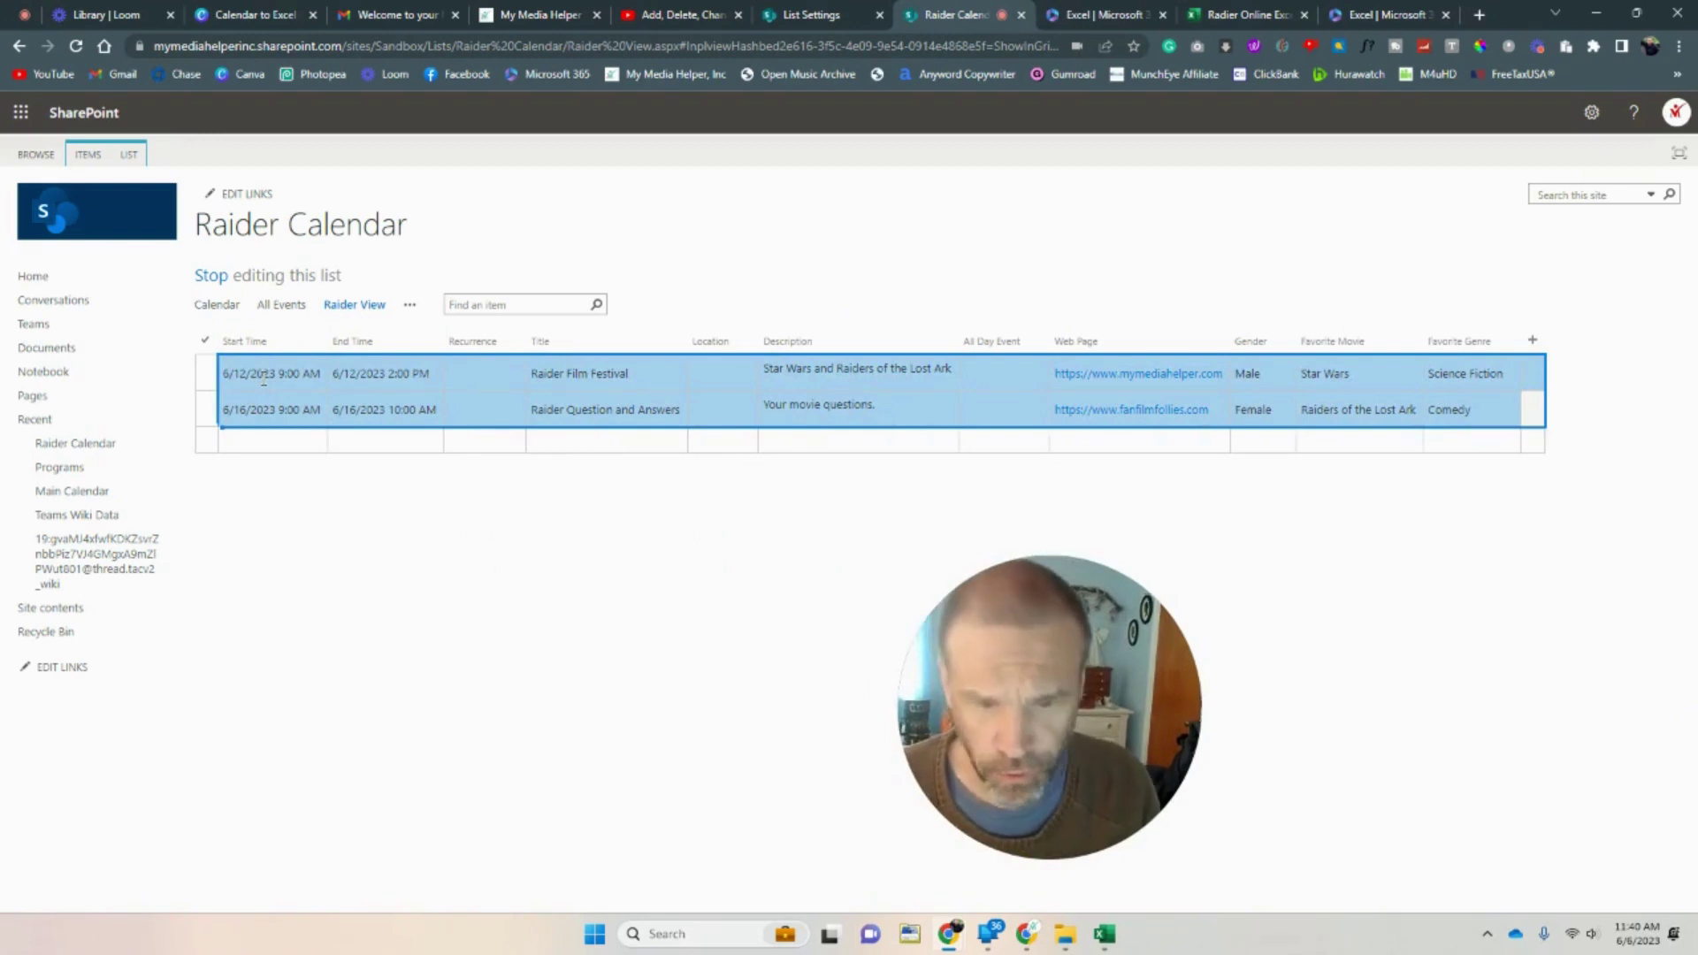
{"action": "key", "text": "ctrl+c"}
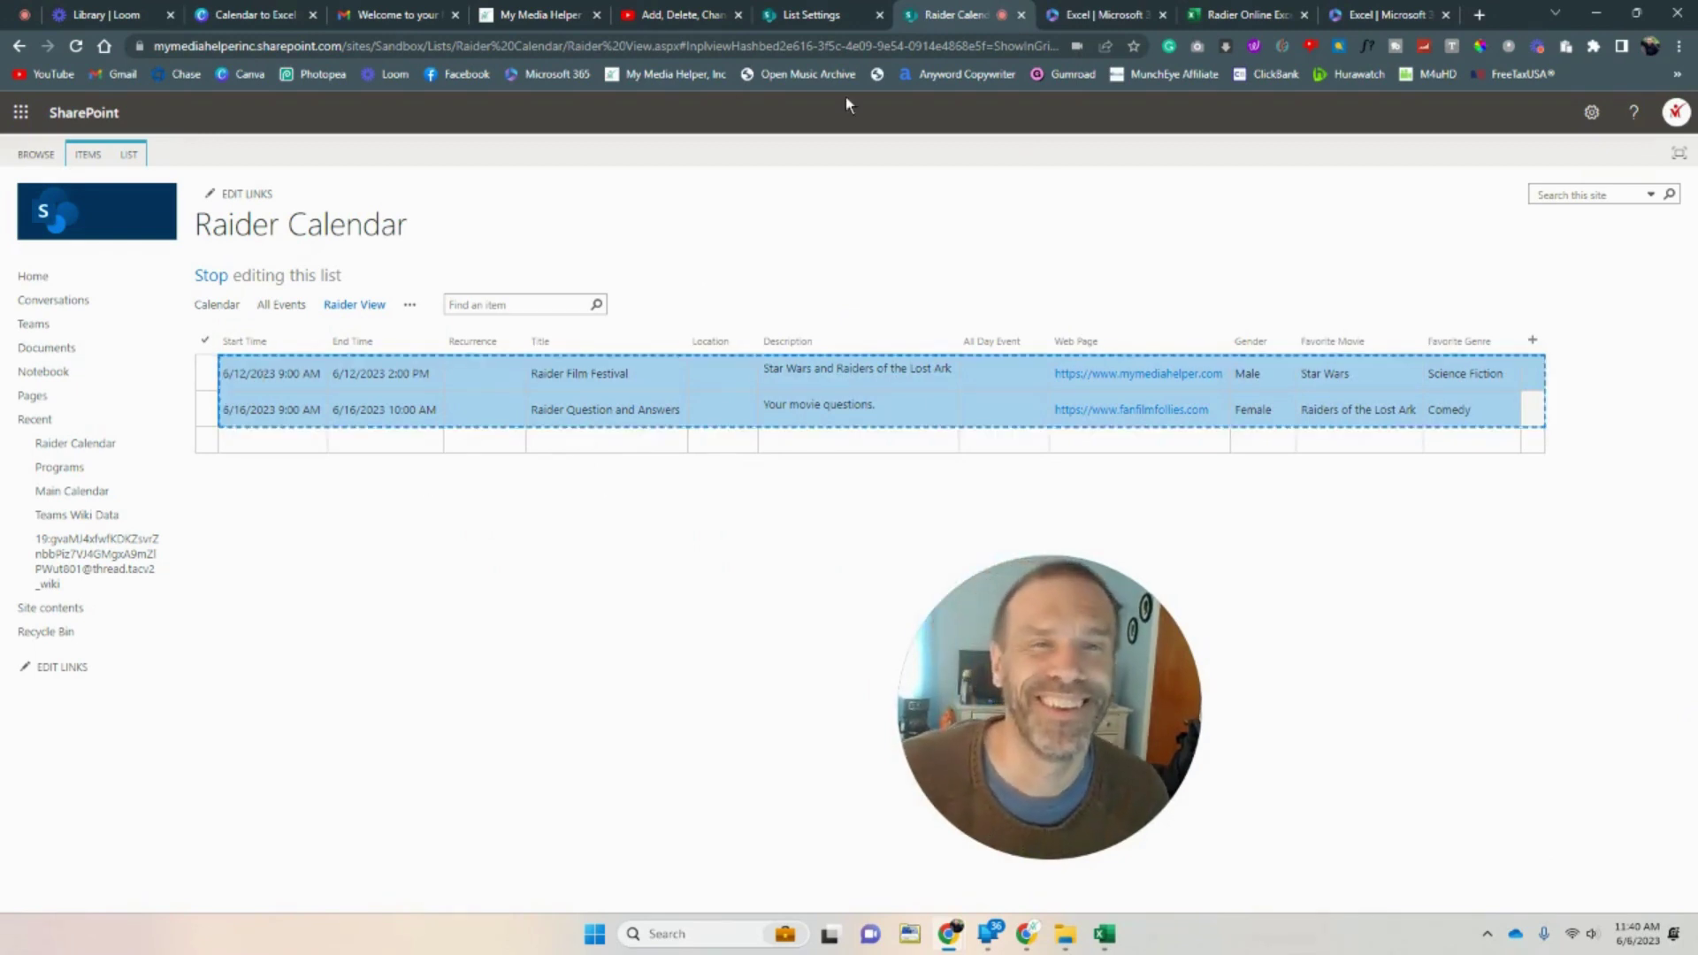
{"action": "left_click", "coordinate": [1250, 18]}
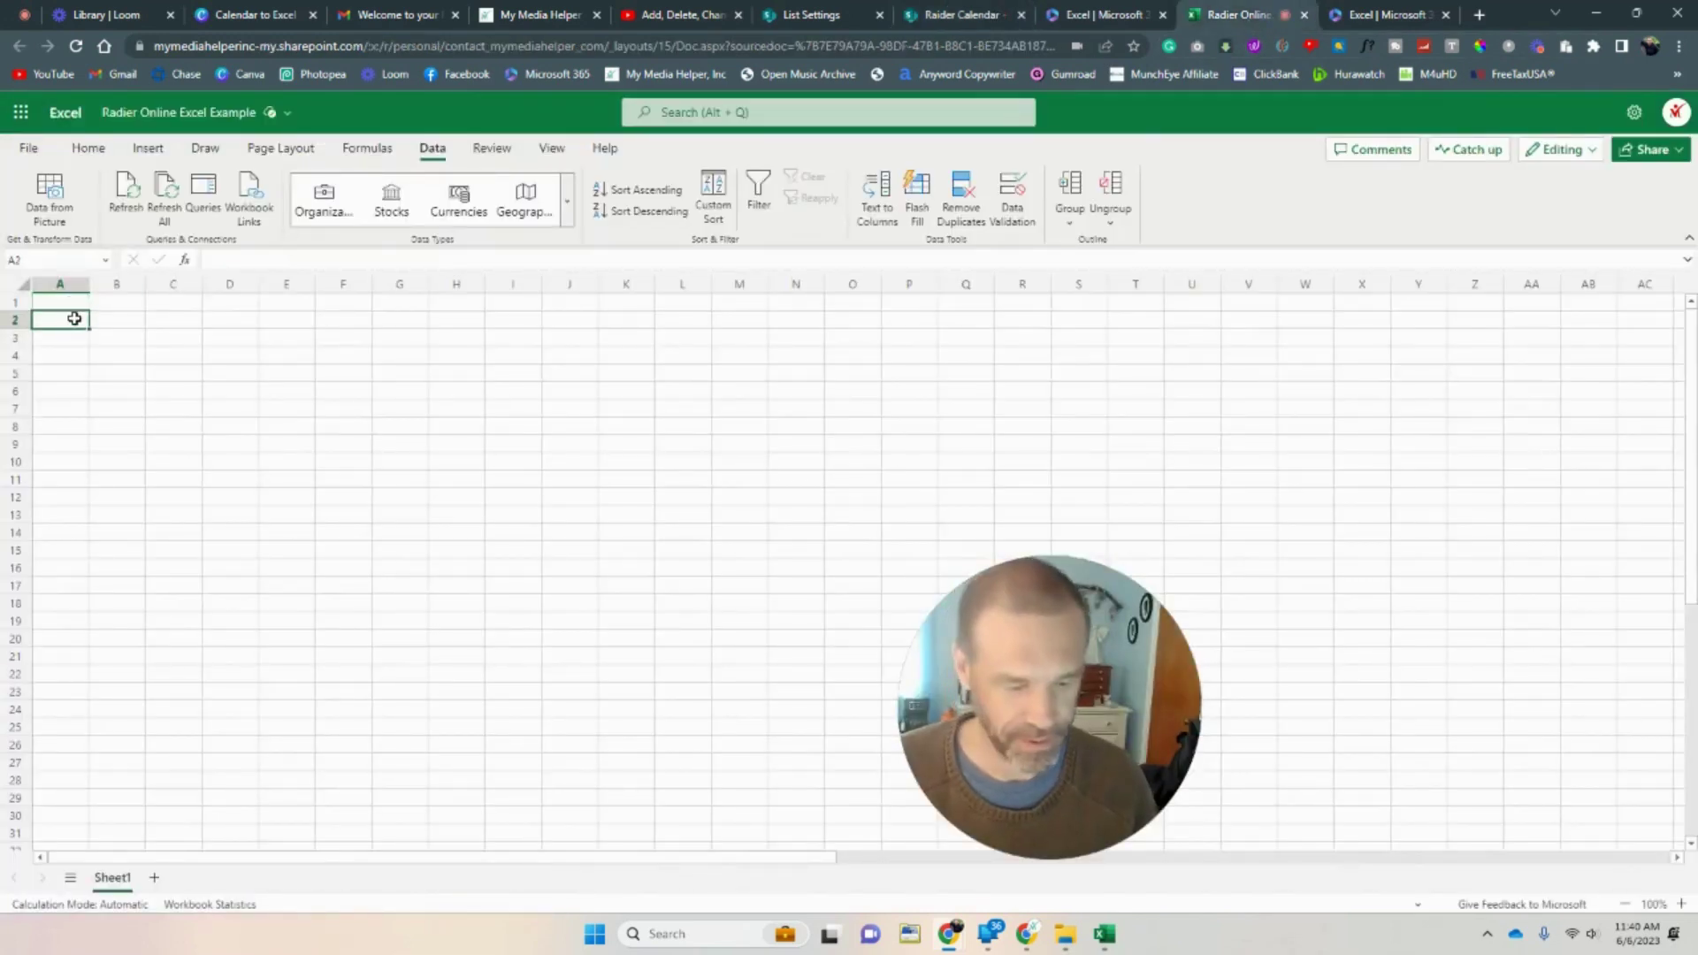
{"action": "key", "text": "ctrl+v"}
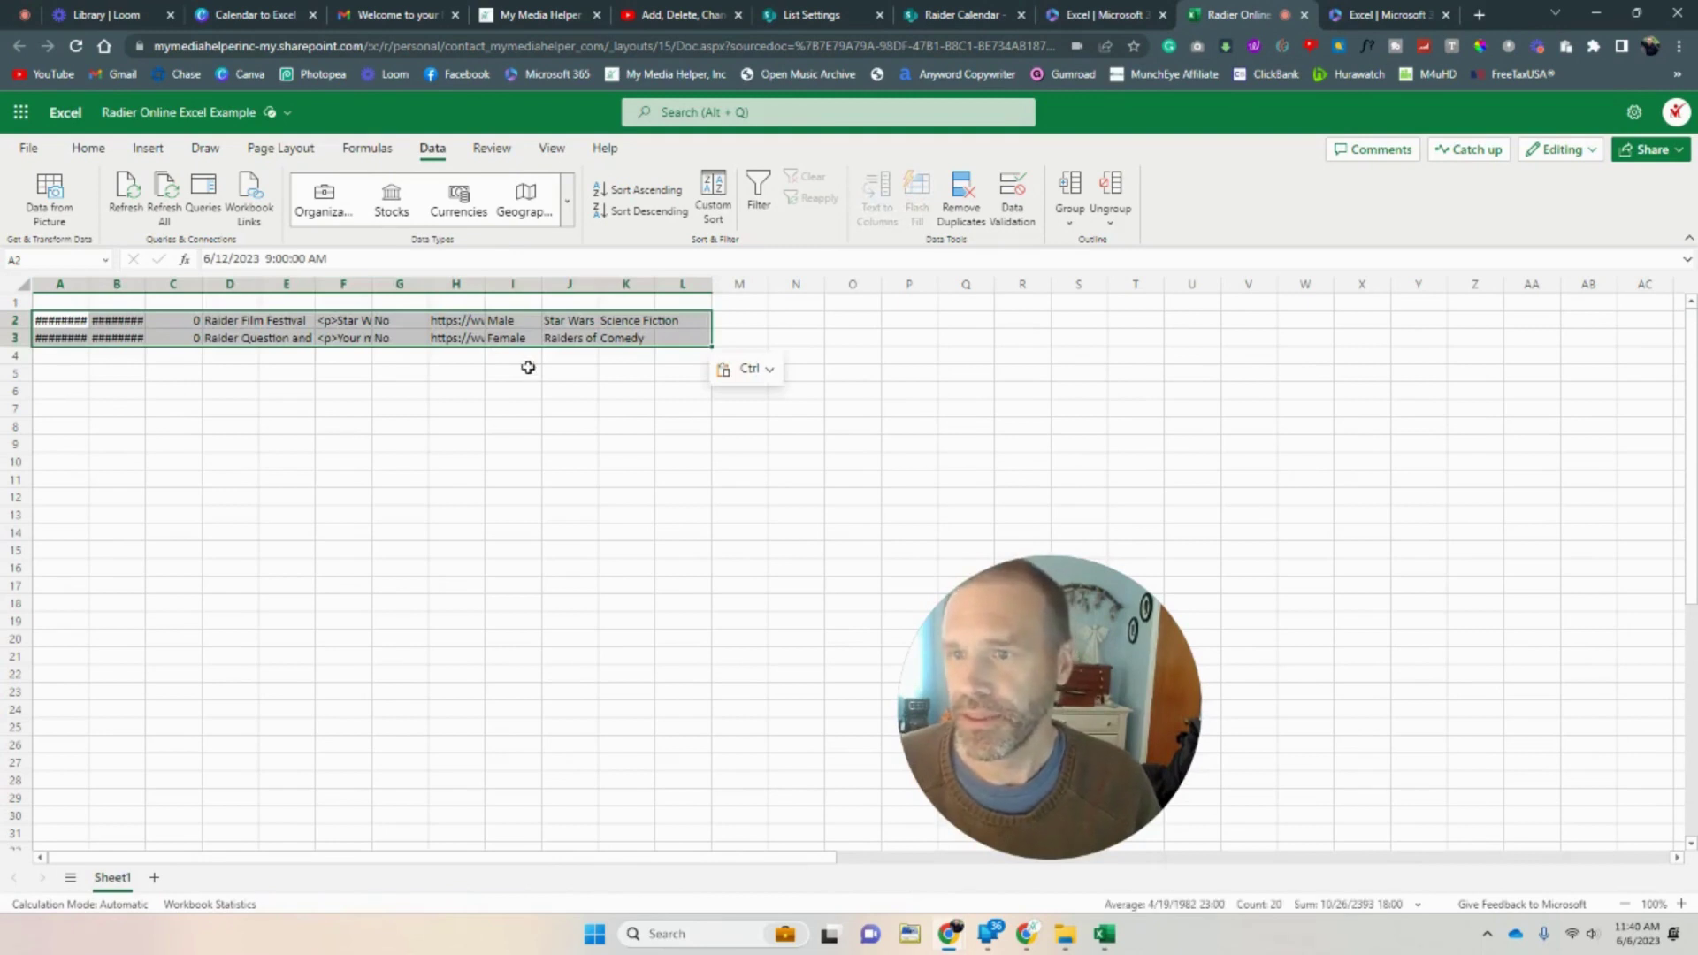
{"action": "left_click", "coordinate": [46, 321]}
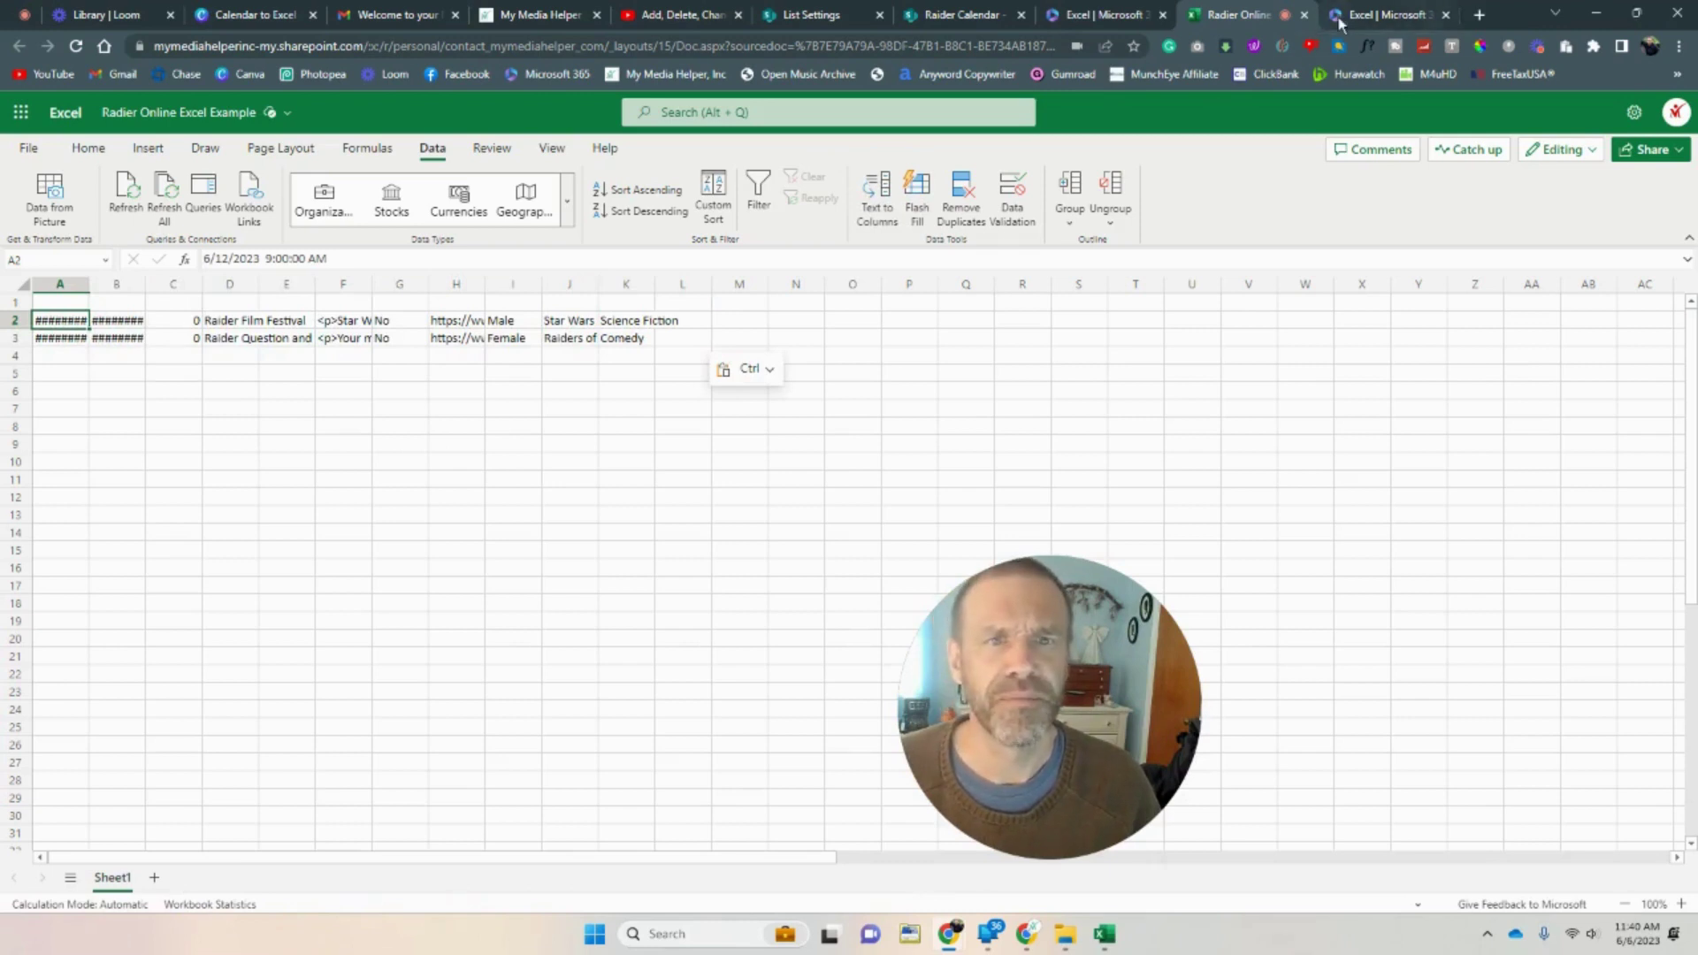
{"action": "left_click", "coordinate": [941, 20]}
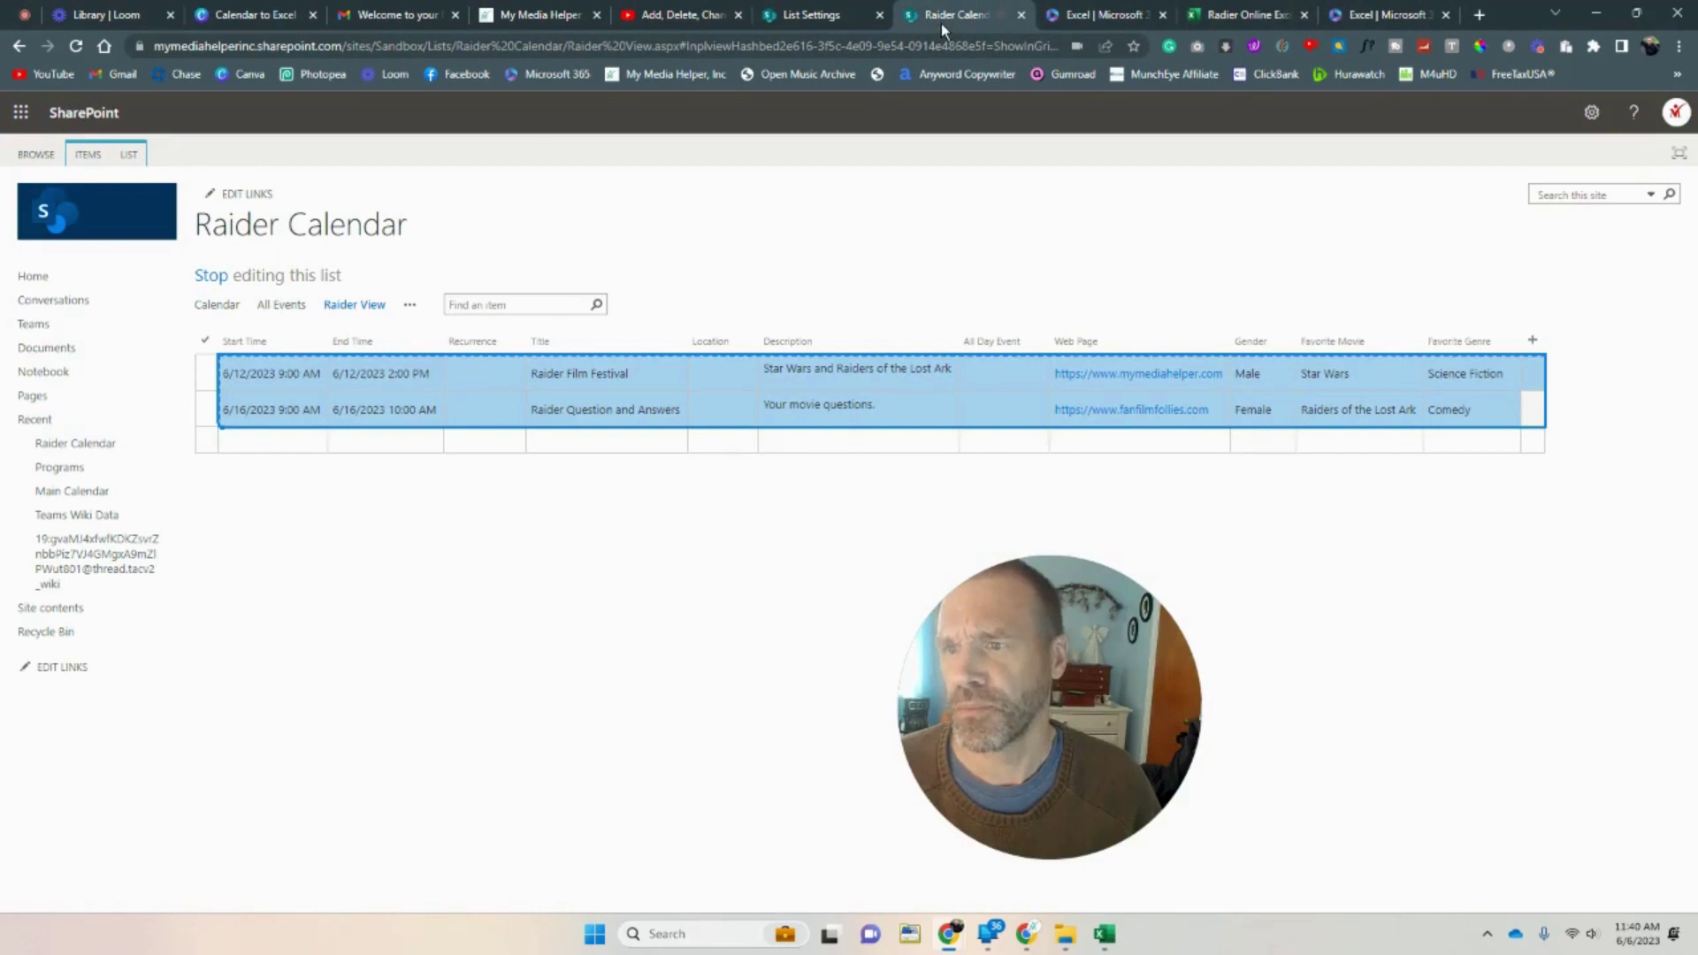
{"action": "left_click", "coordinate": [1255, 20]}
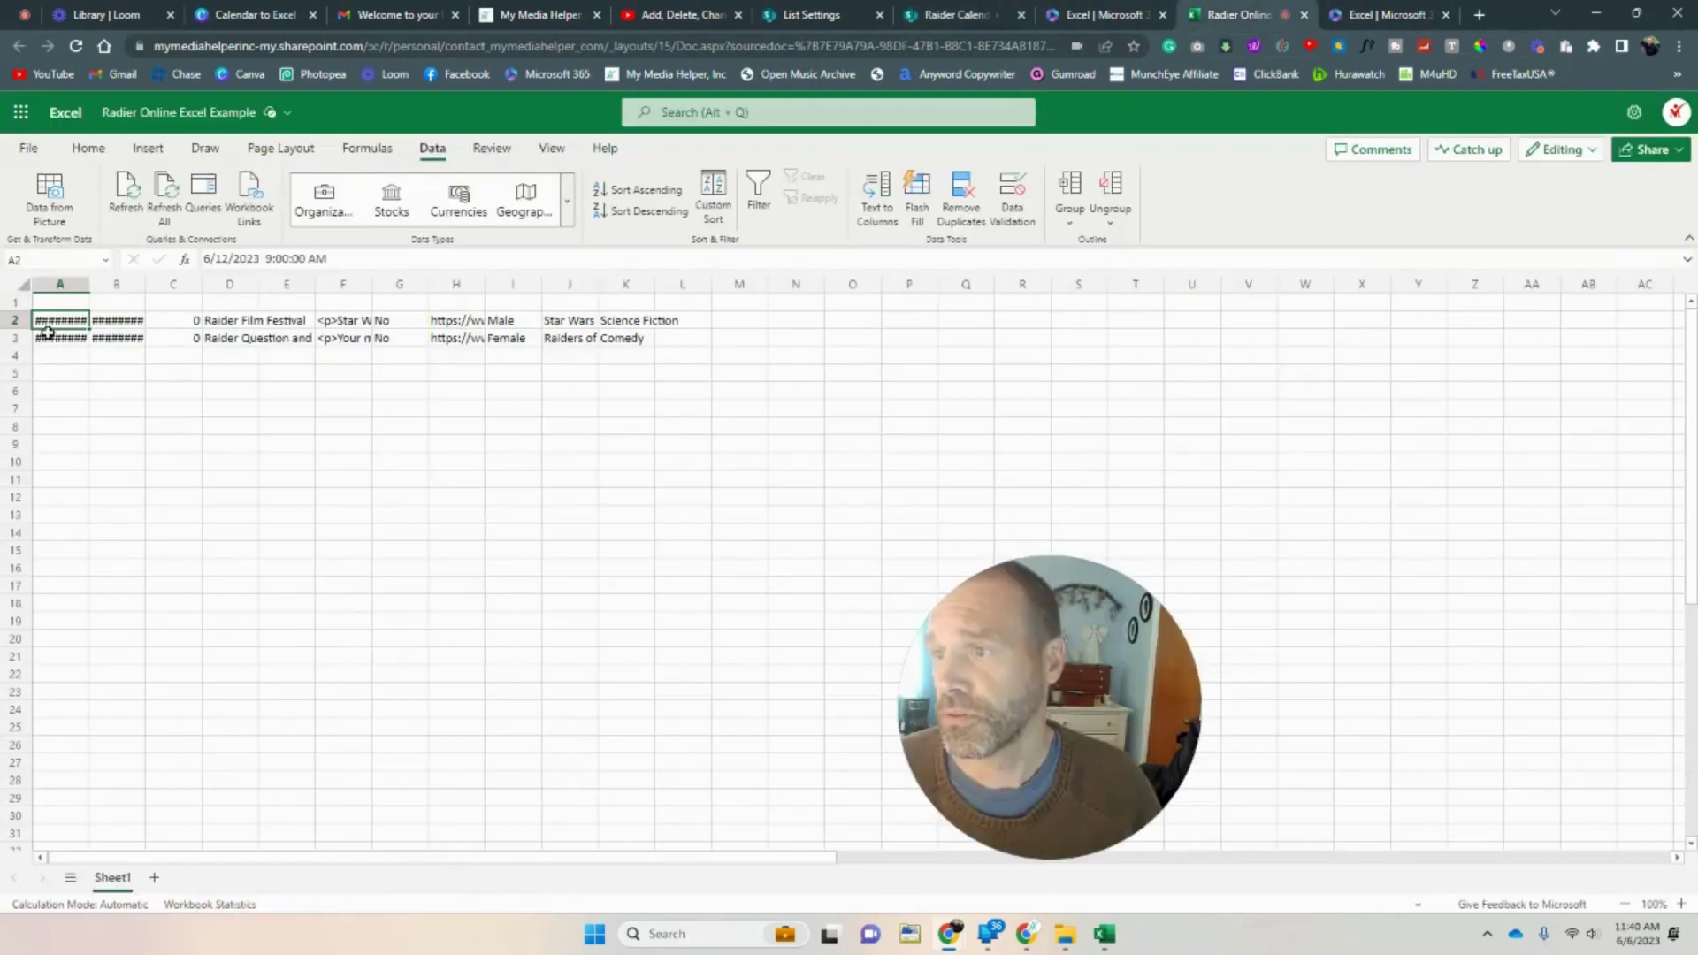
Format cell A2 as a date with the long type *Wednesday, March 14, 2012.
{"action": "right_click", "coordinate": [60, 322]}
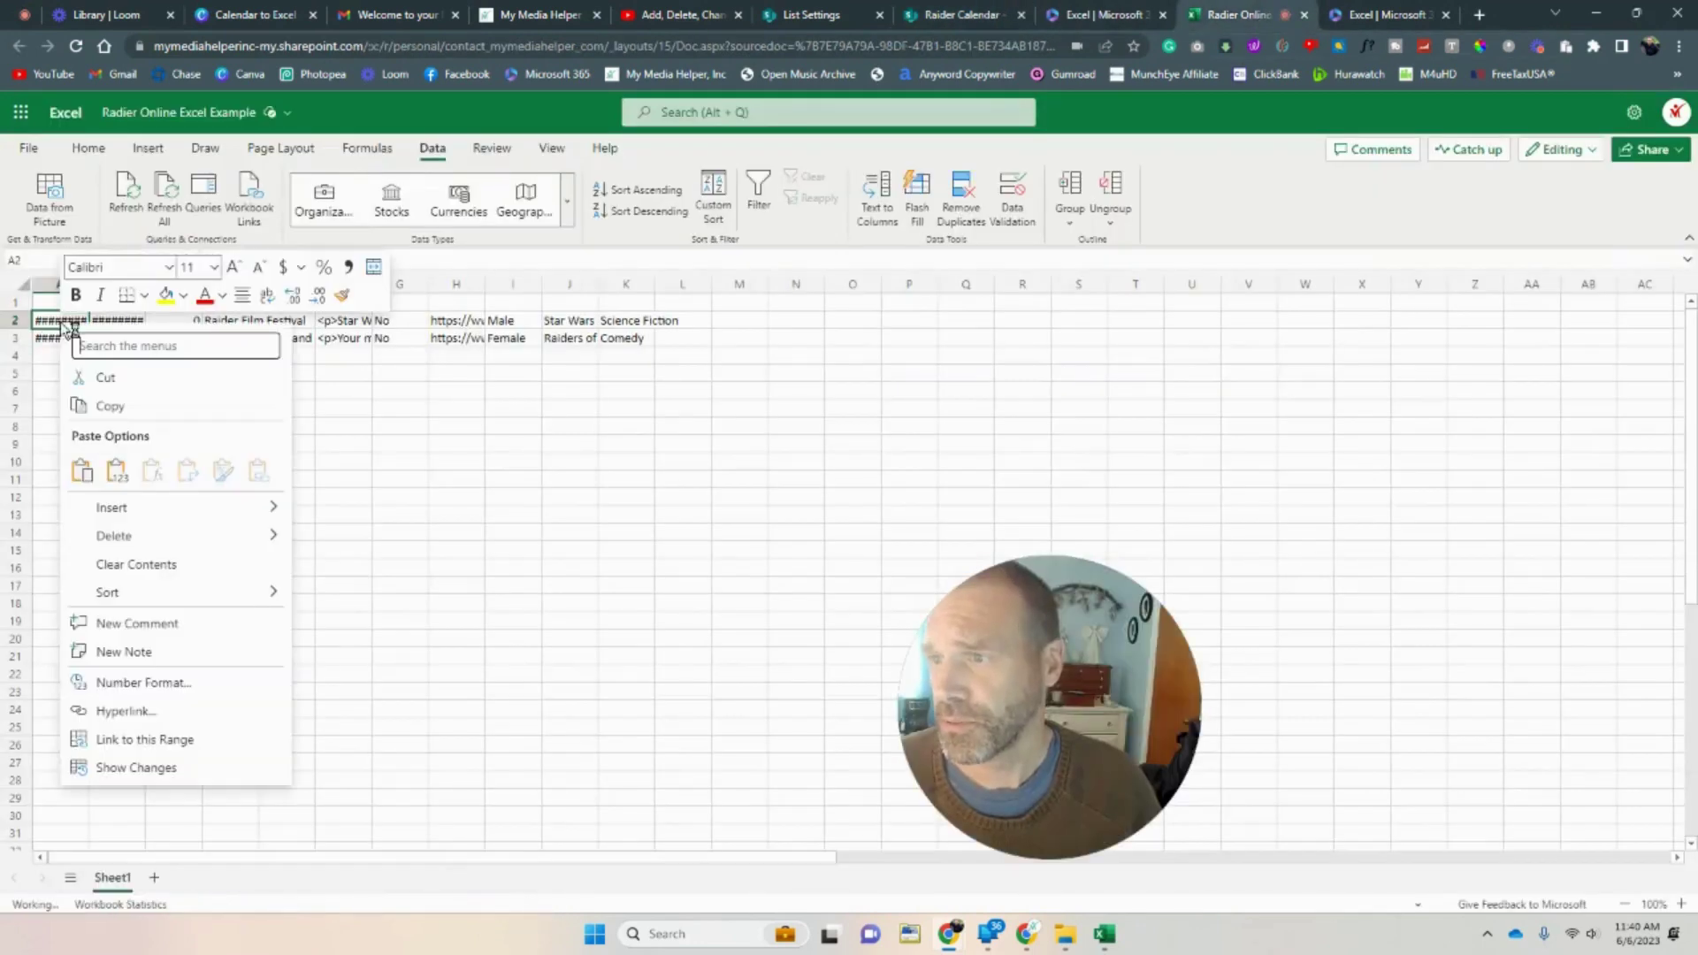
{"action": "left_click", "coordinate": [177, 690]}
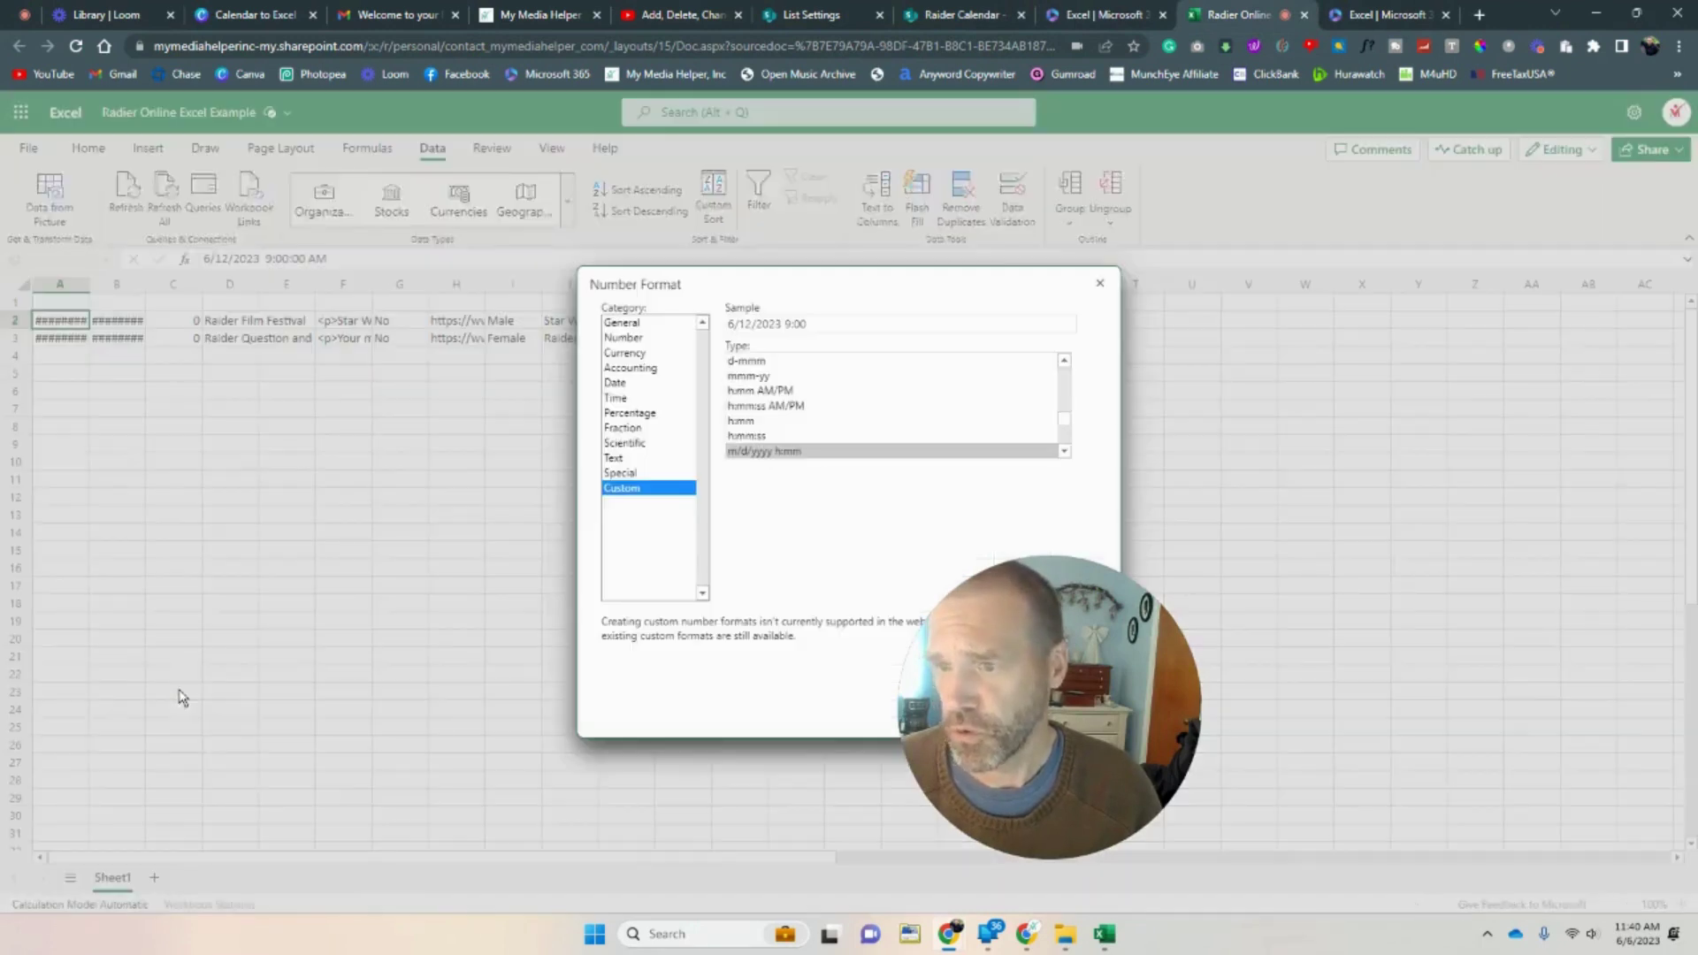
{"action": "left_click", "coordinate": [627, 323]}
{"action": "left_click", "coordinate": [621, 490]}
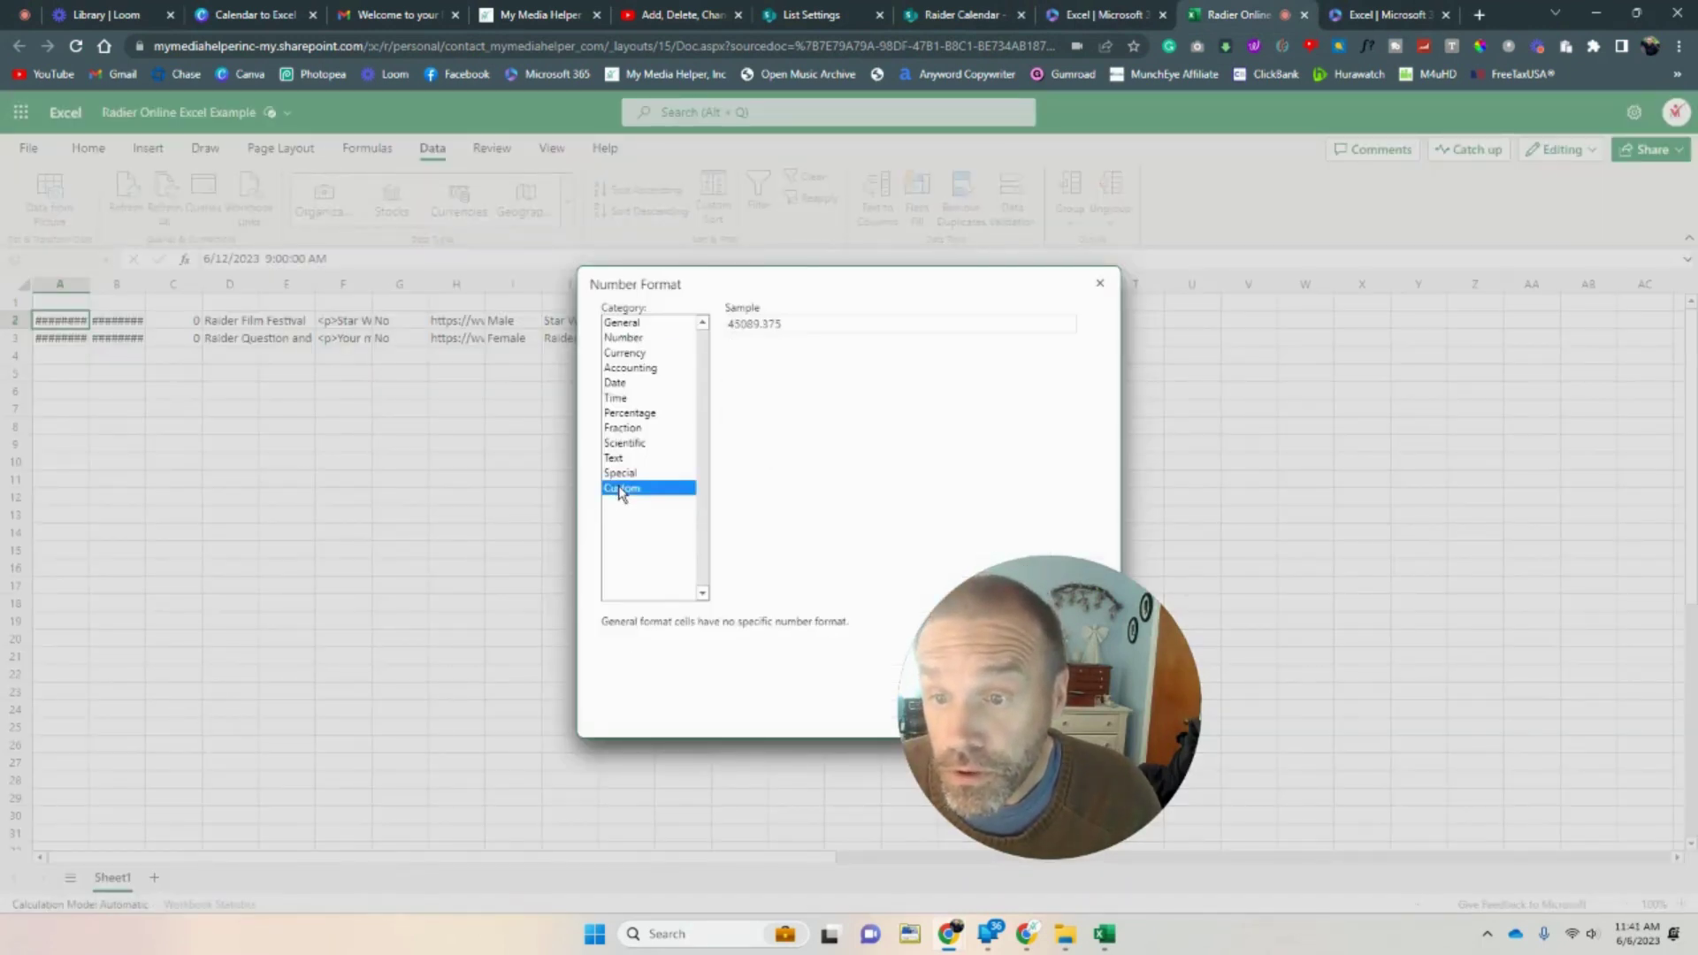
{"action": "left_click", "coordinate": [659, 473]}
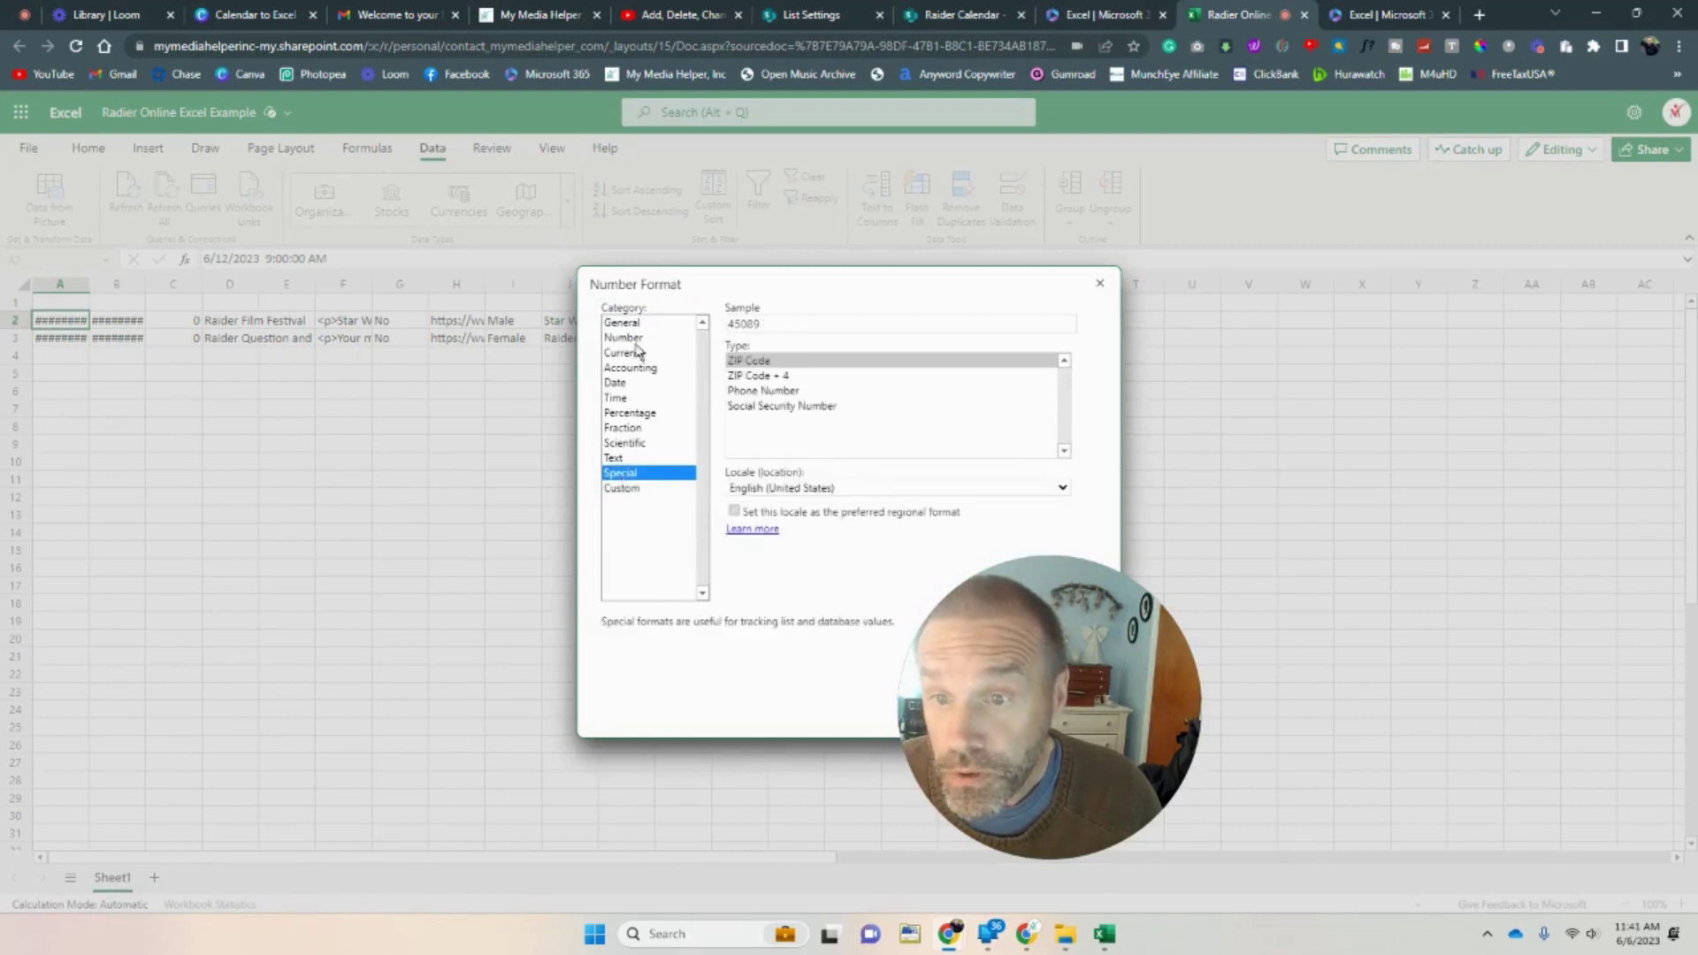
{"action": "left_click", "coordinate": [617, 458]}
{"action": "left_click", "coordinate": [633, 338]}
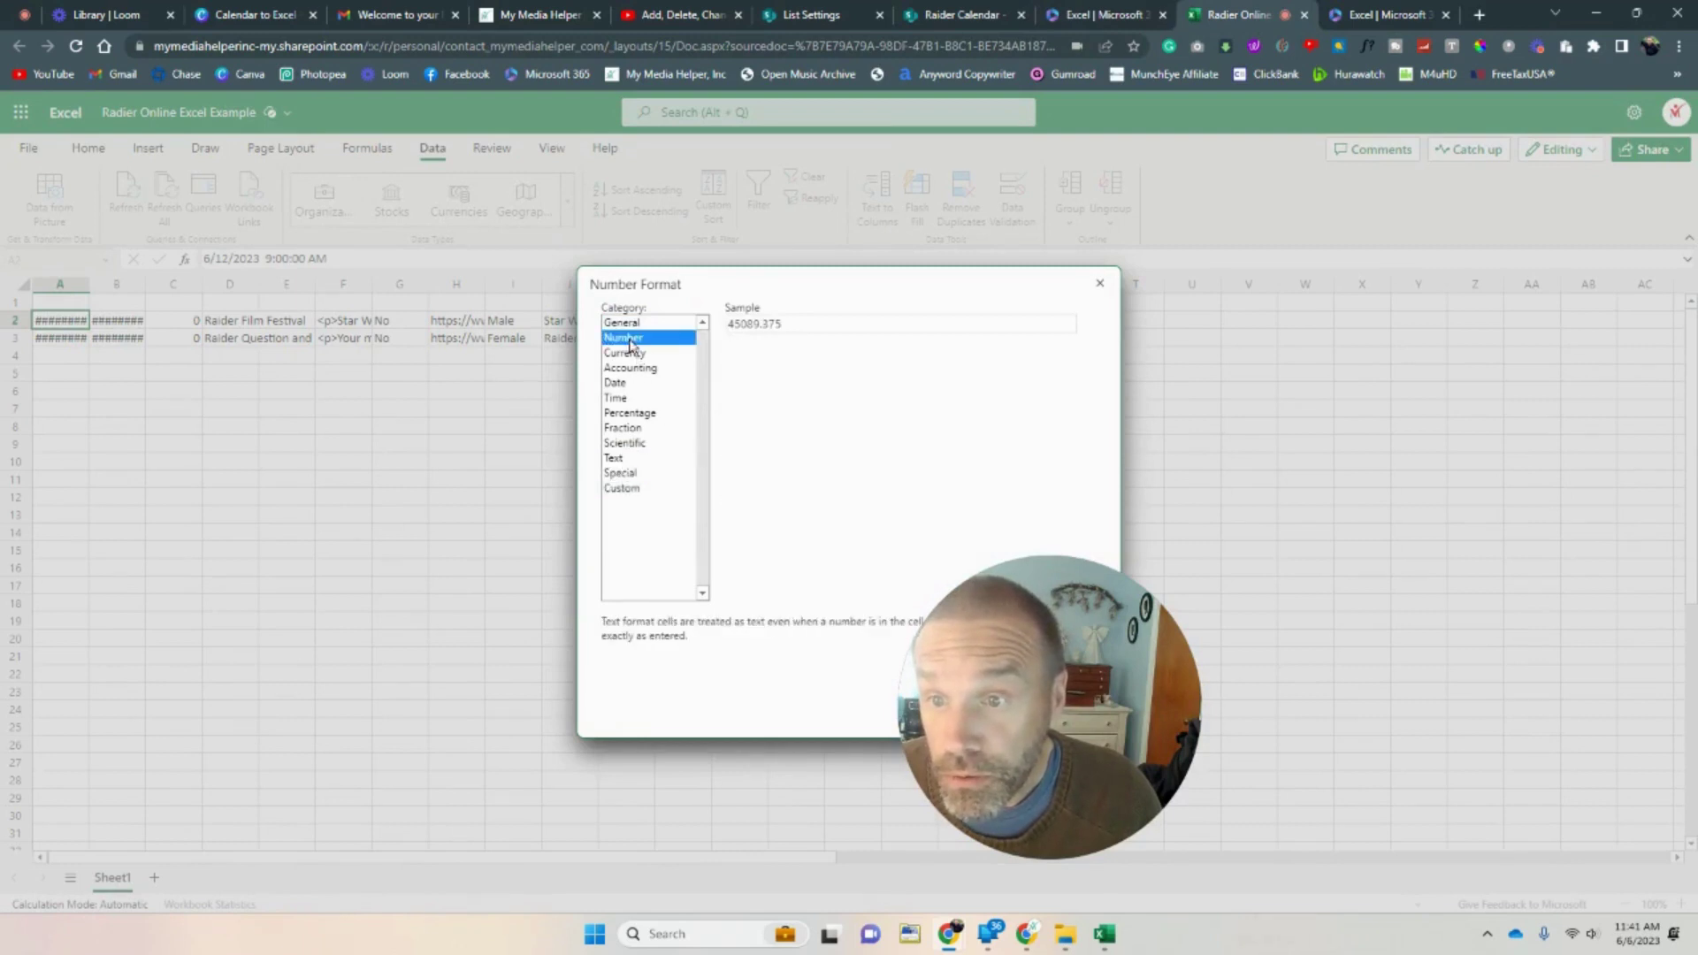
{"action": "left_click", "coordinate": [632, 327]}
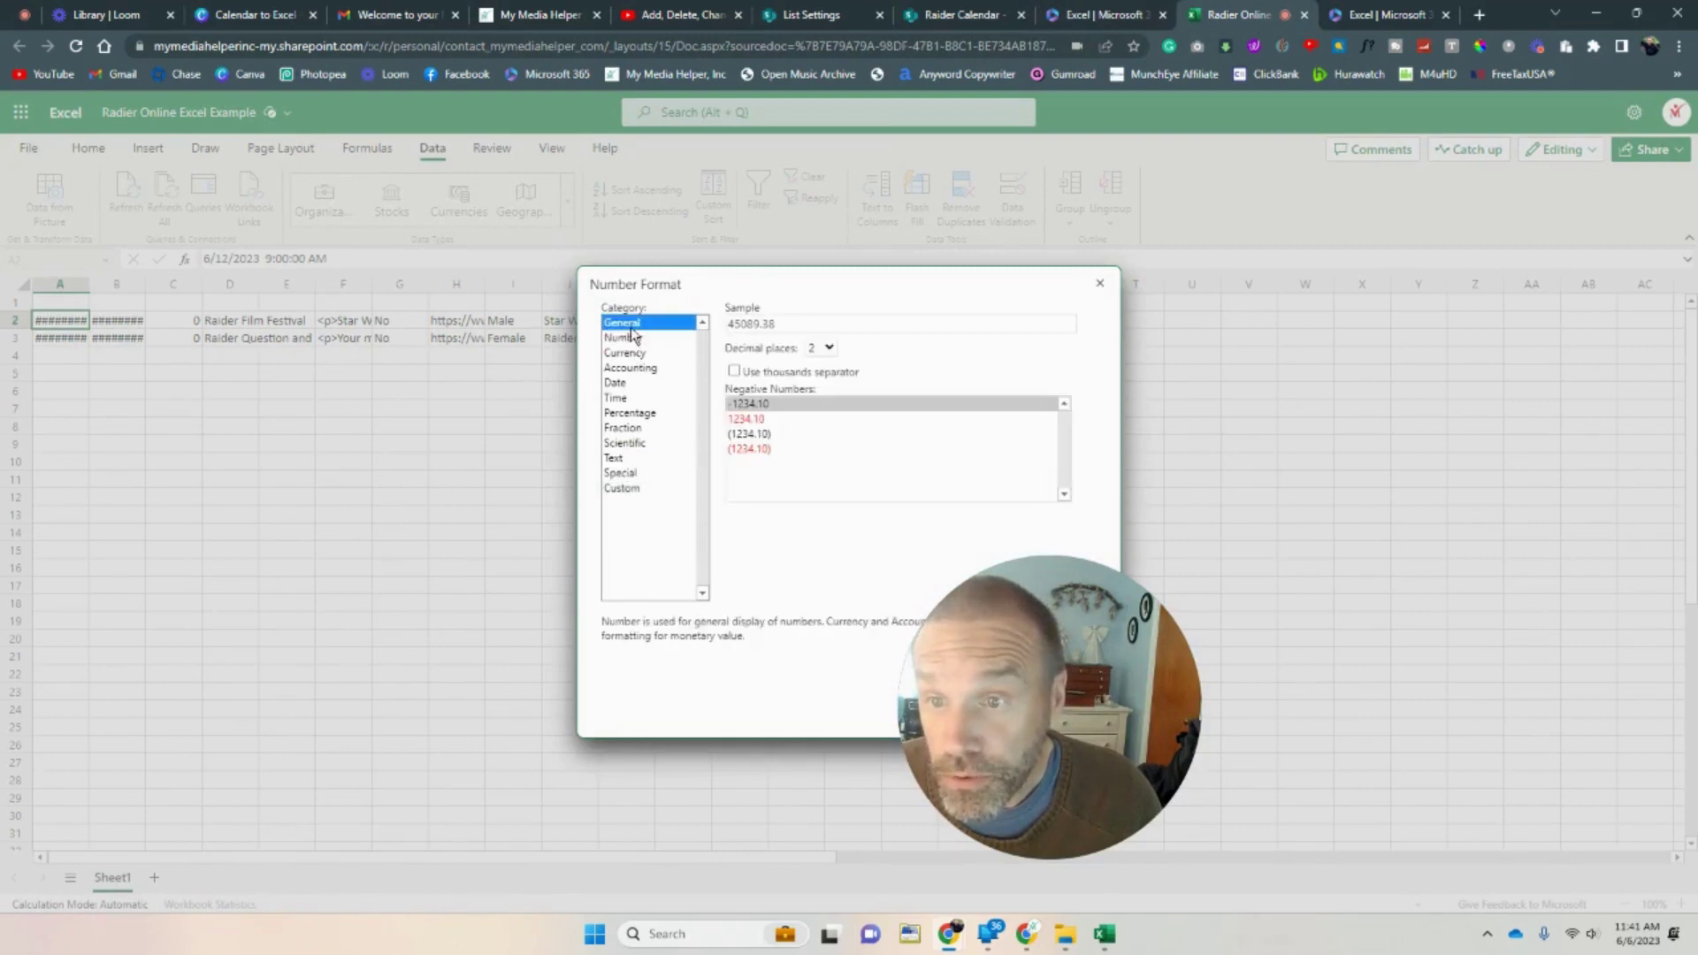
{"action": "left_click", "coordinate": [628, 384]}
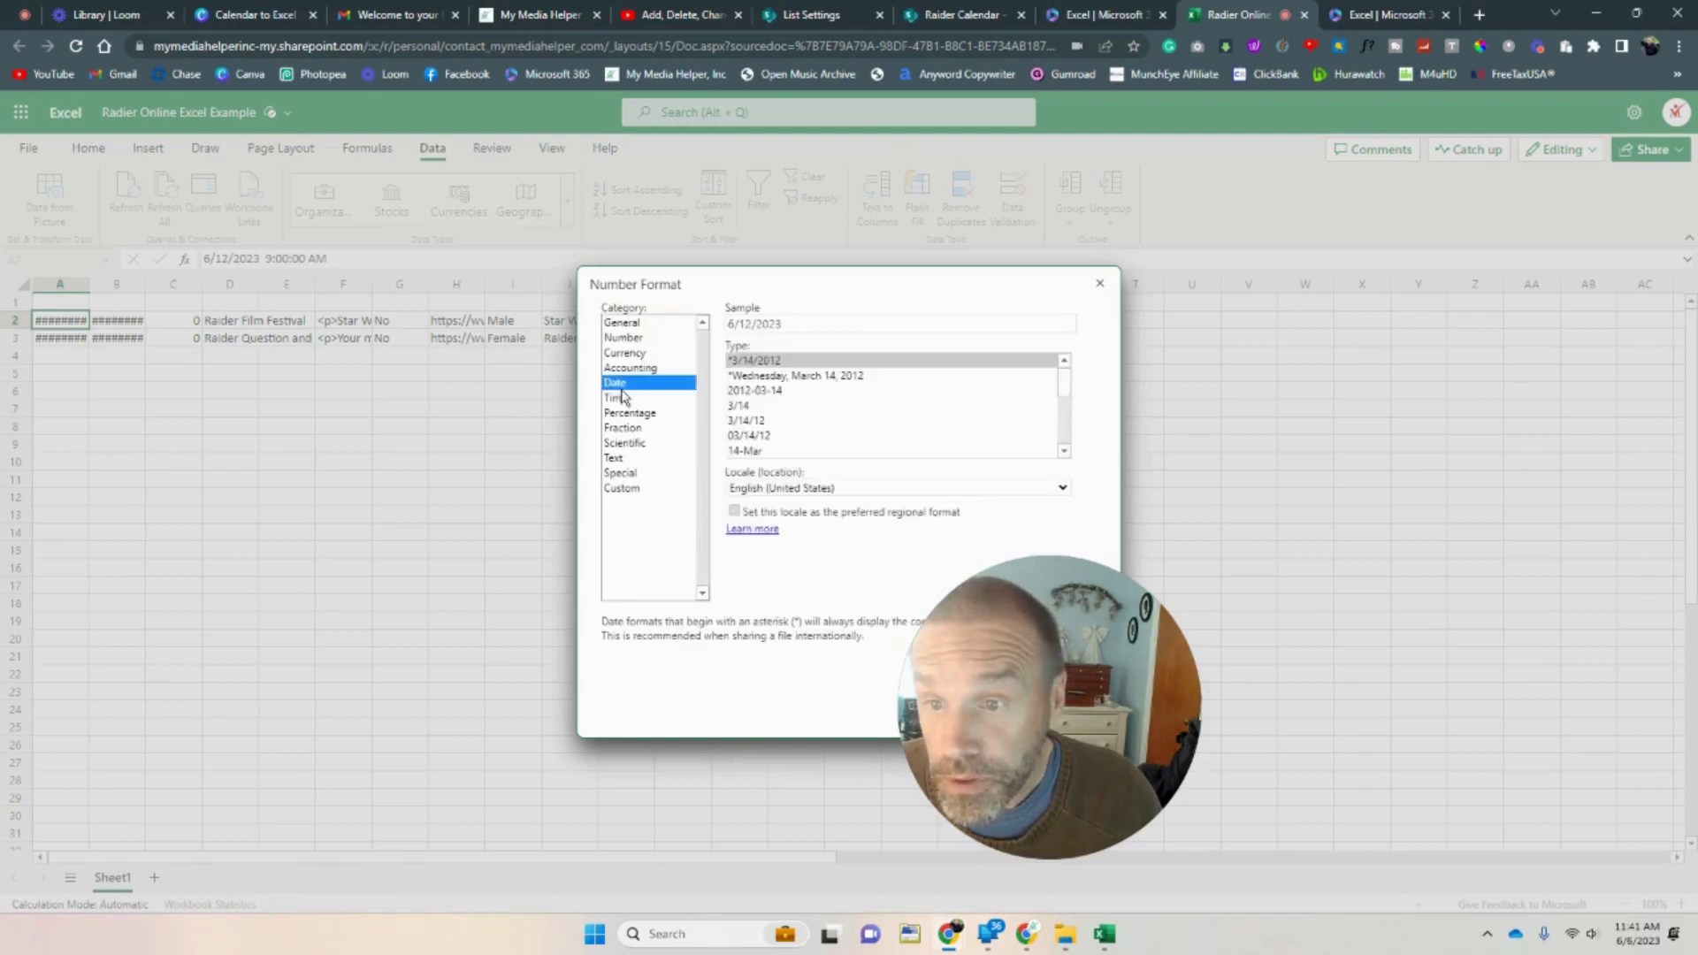
{"action": "left_click", "coordinate": [790, 377]}
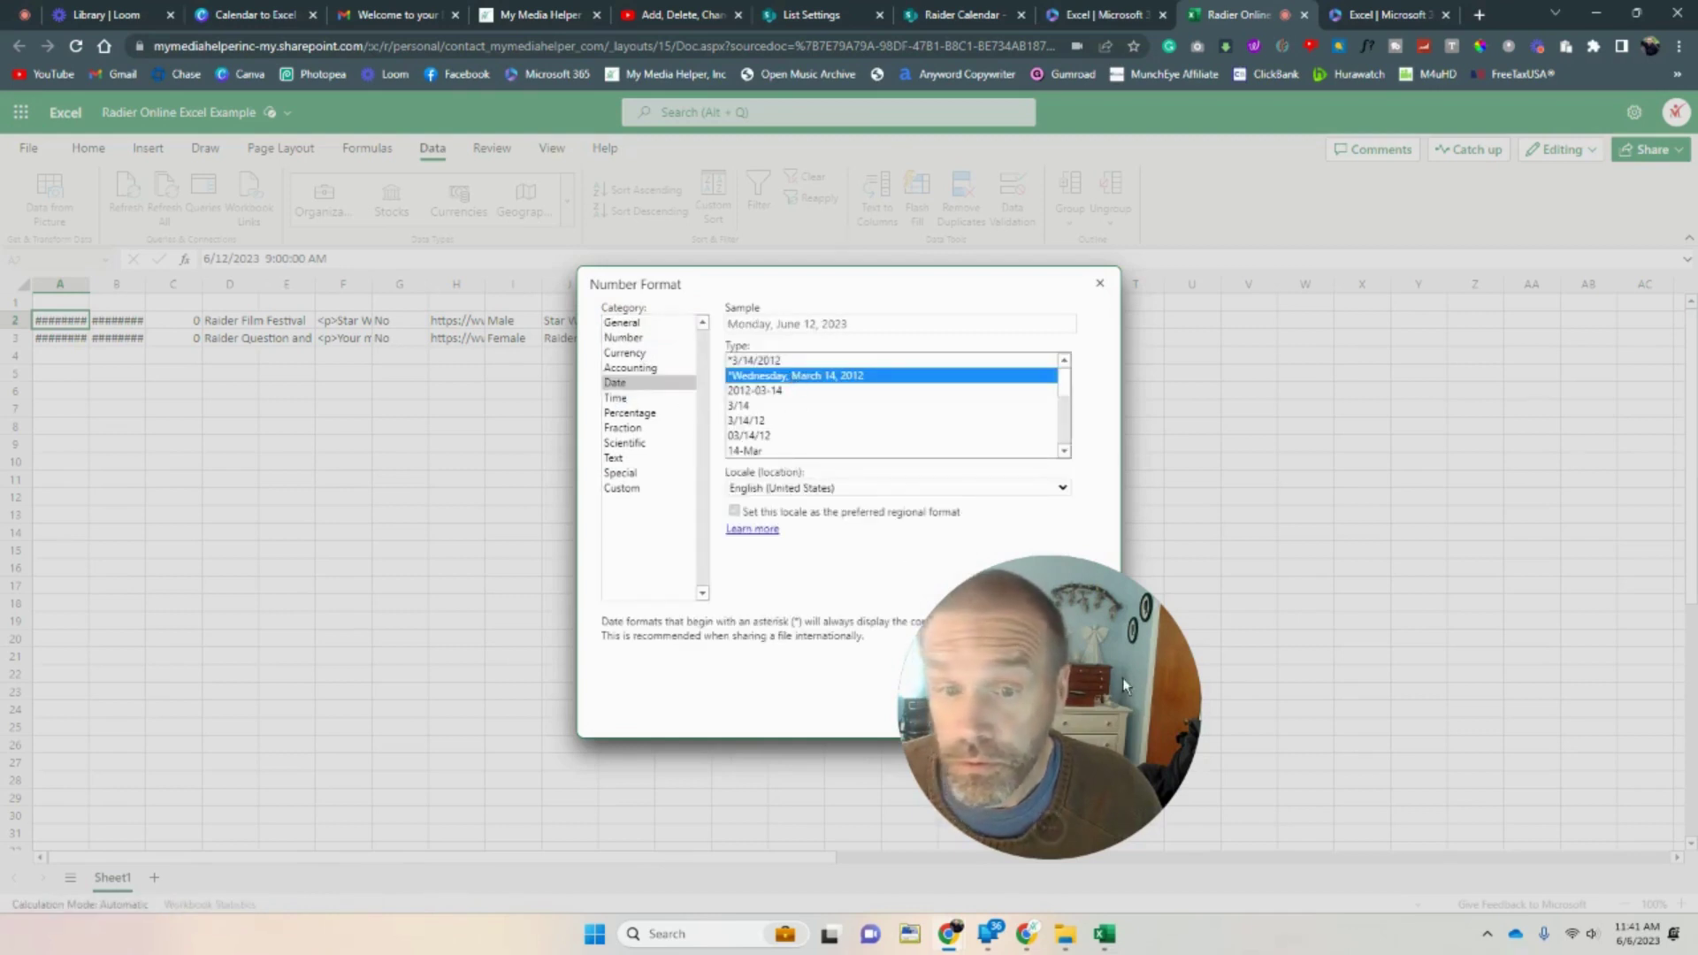
{"action": "left_click", "coordinate": [997, 713]}
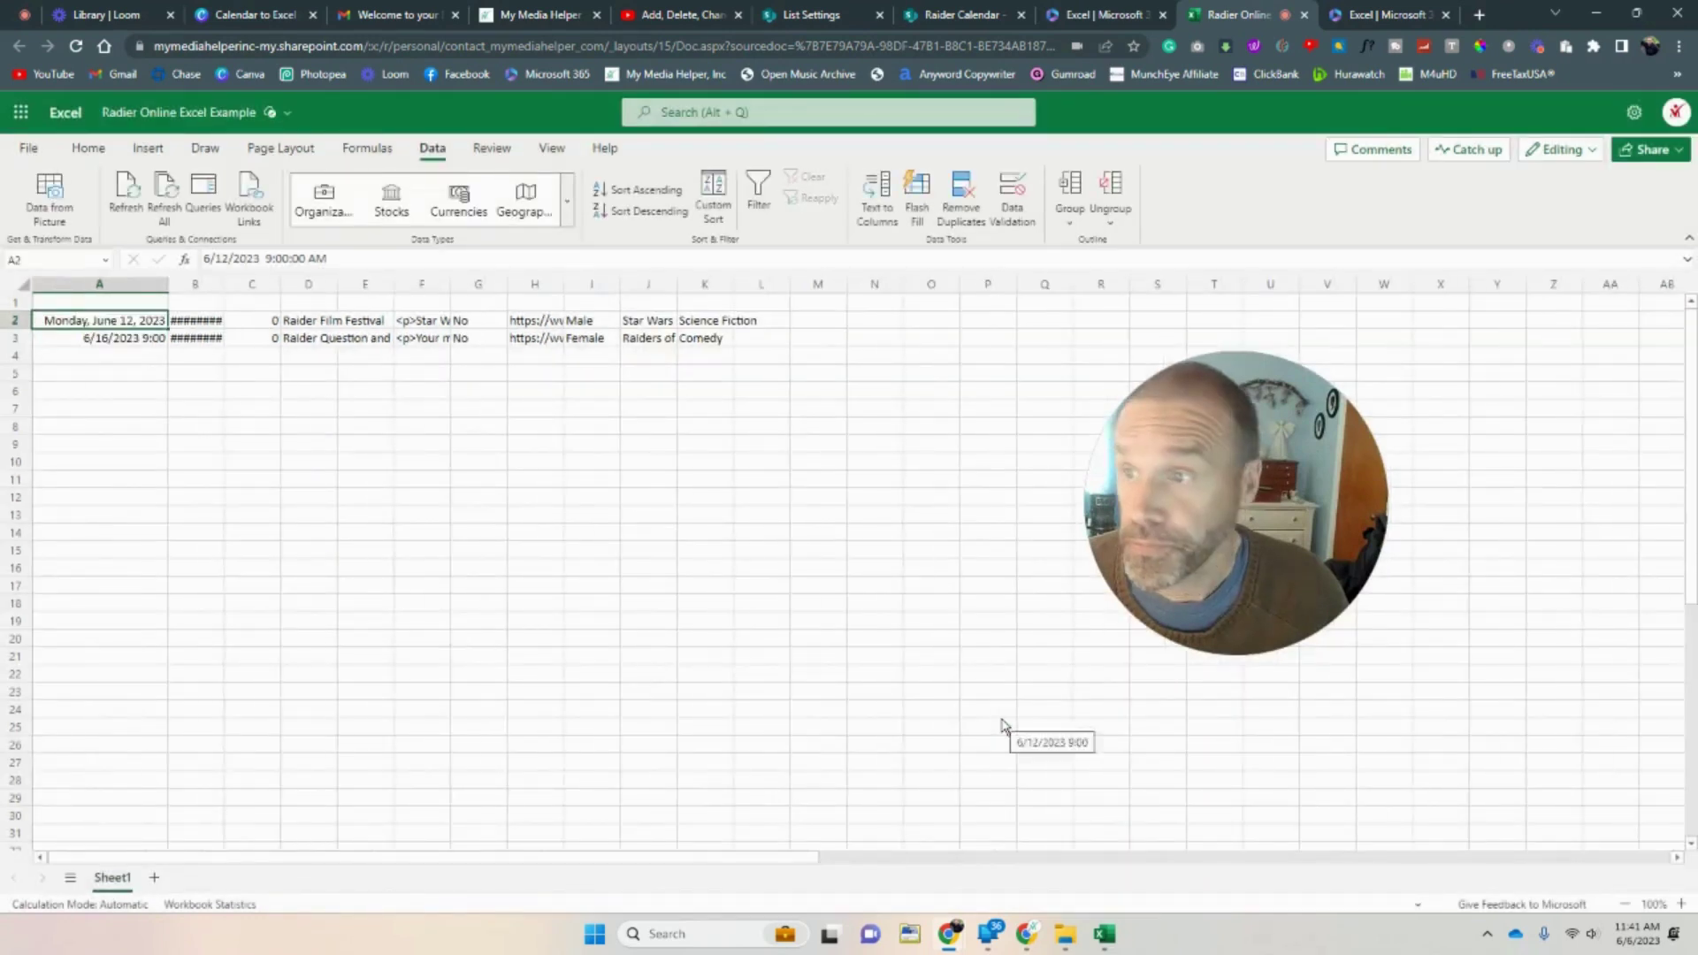
Enter the column headings Time, Yadda and Text in cells A1 to C1 above the pasted rows.
{"action": "left_click", "coordinate": [205, 422]}
{"action": "left_click", "coordinate": [76, 324]}
{"action": "left_click", "coordinate": [79, 305]}
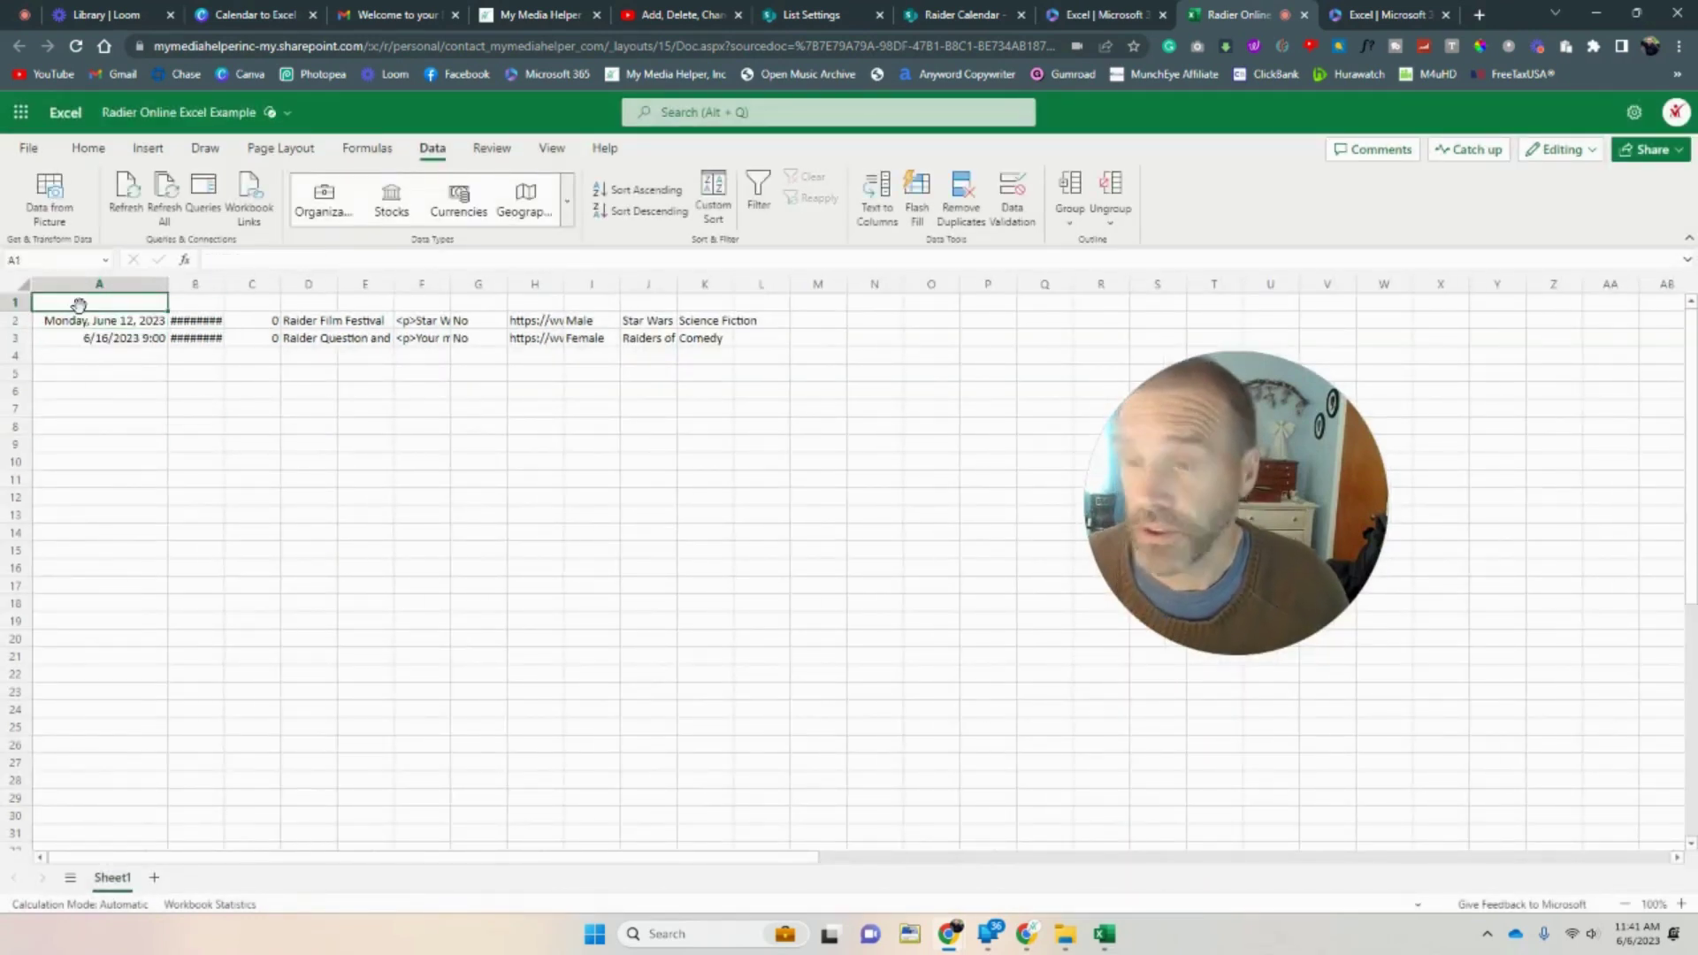
{"action": "type", "text": "Time"}
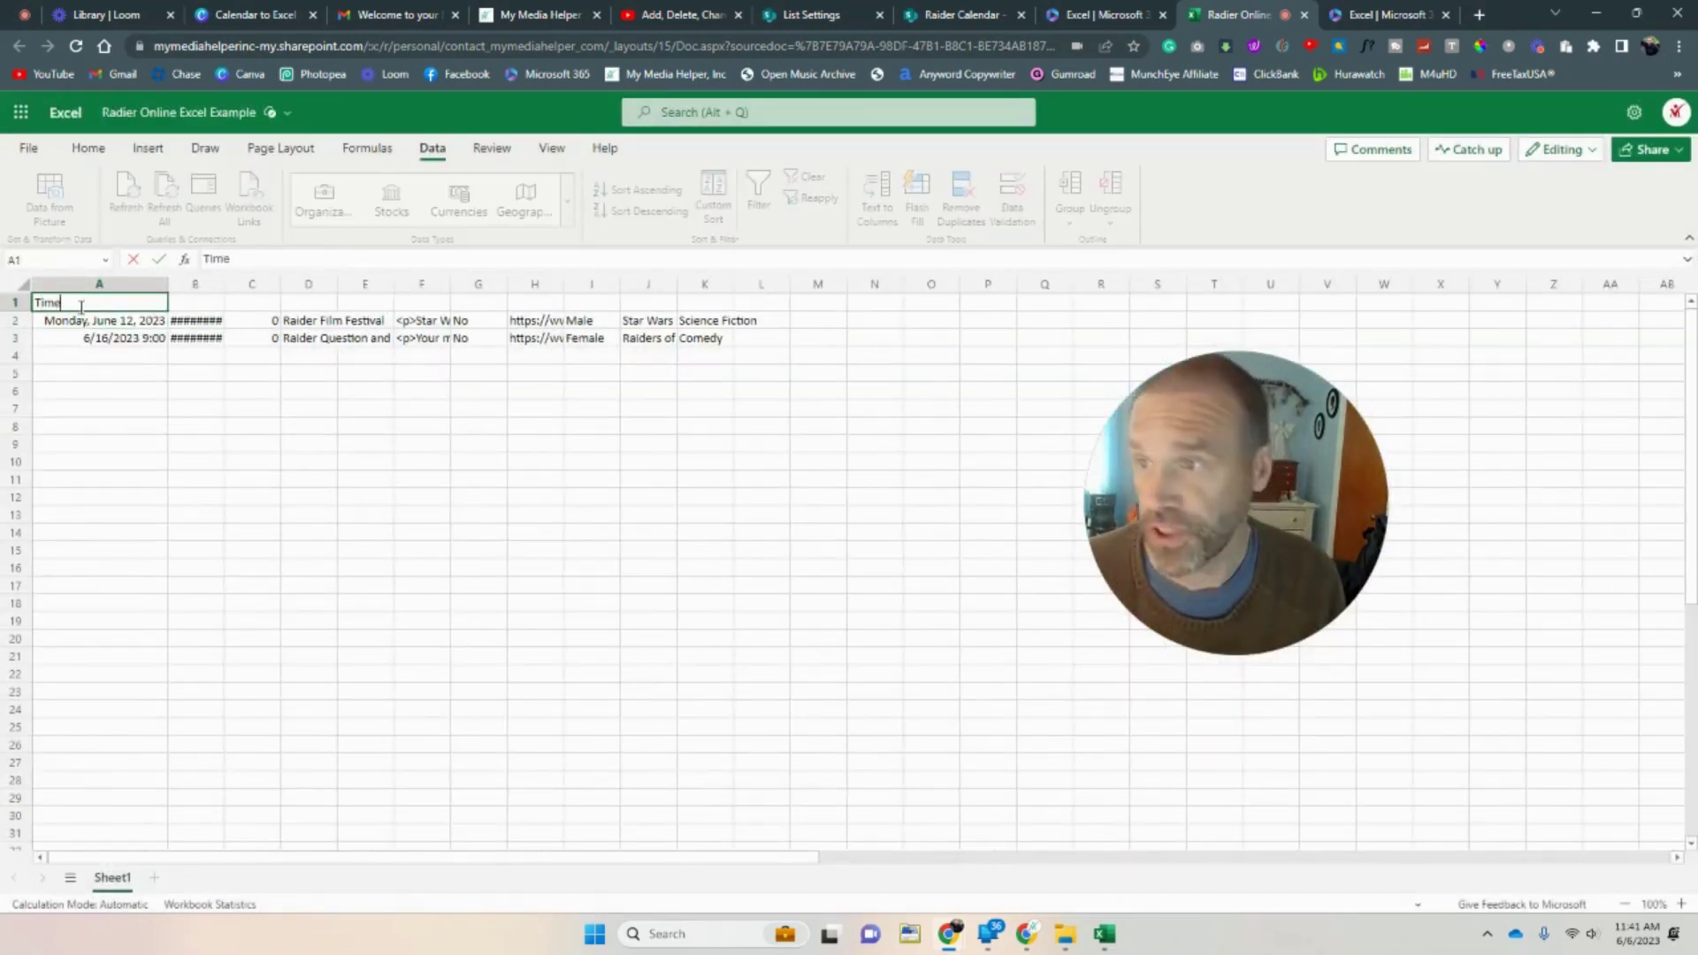
{"action": "left_click", "coordinate": [195, 305]}
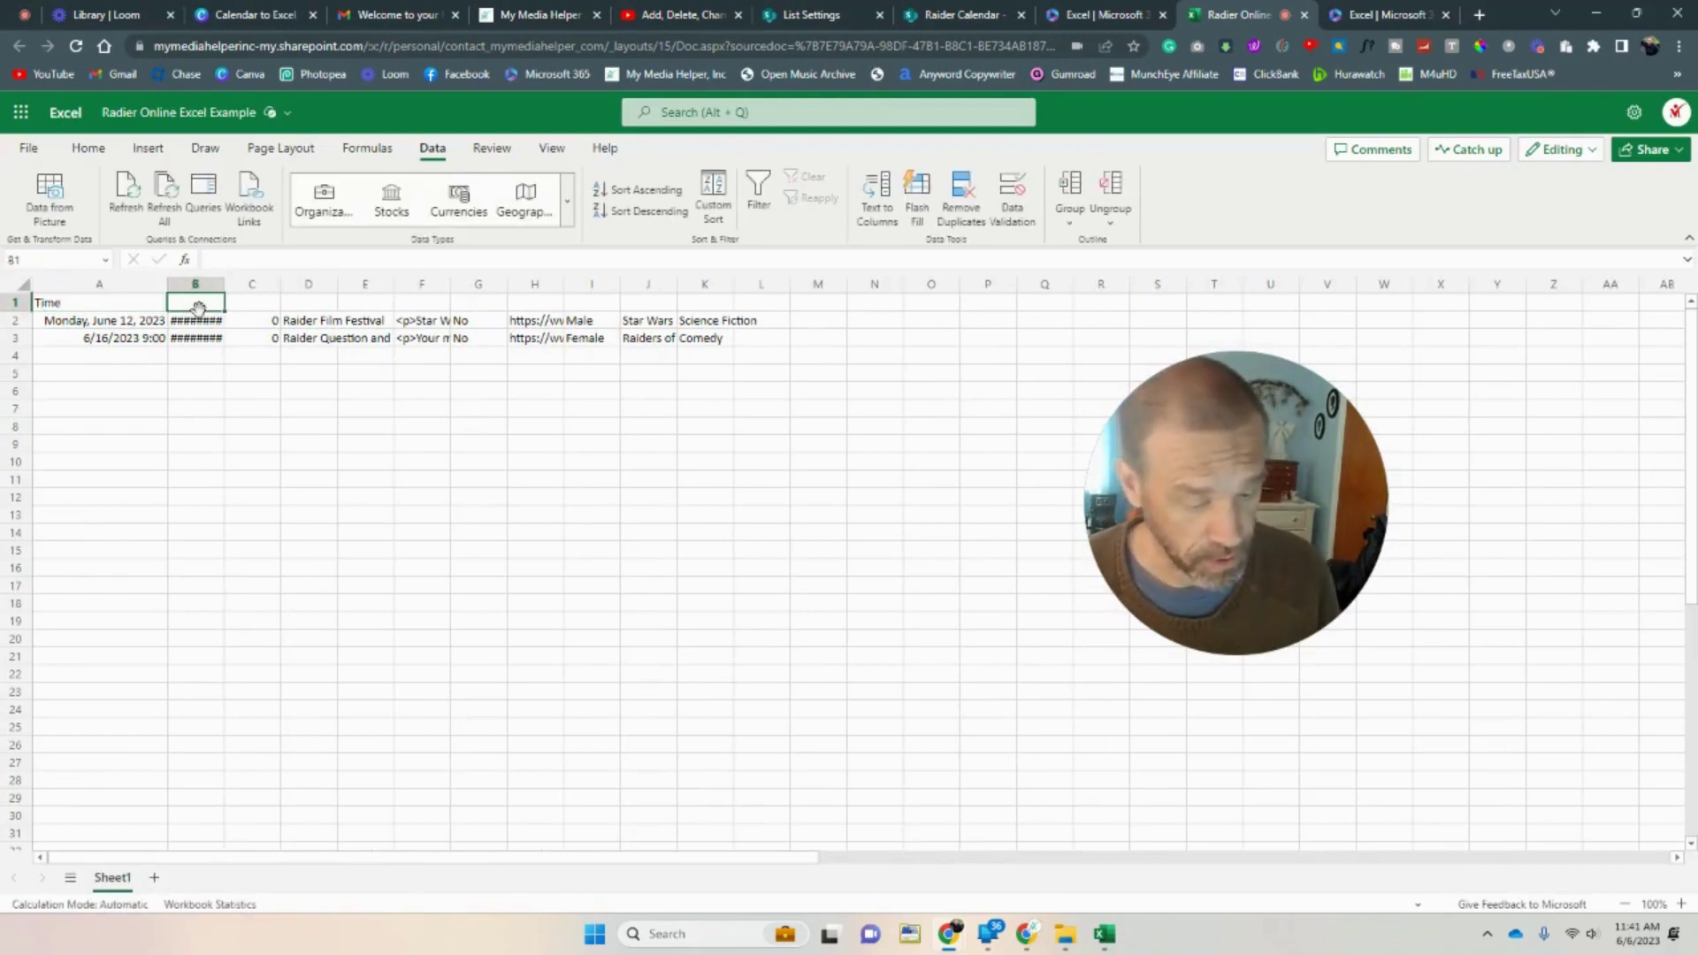
{"action": "type", "text": "Yadda"}
{"action": "key", "text": "Tab"}
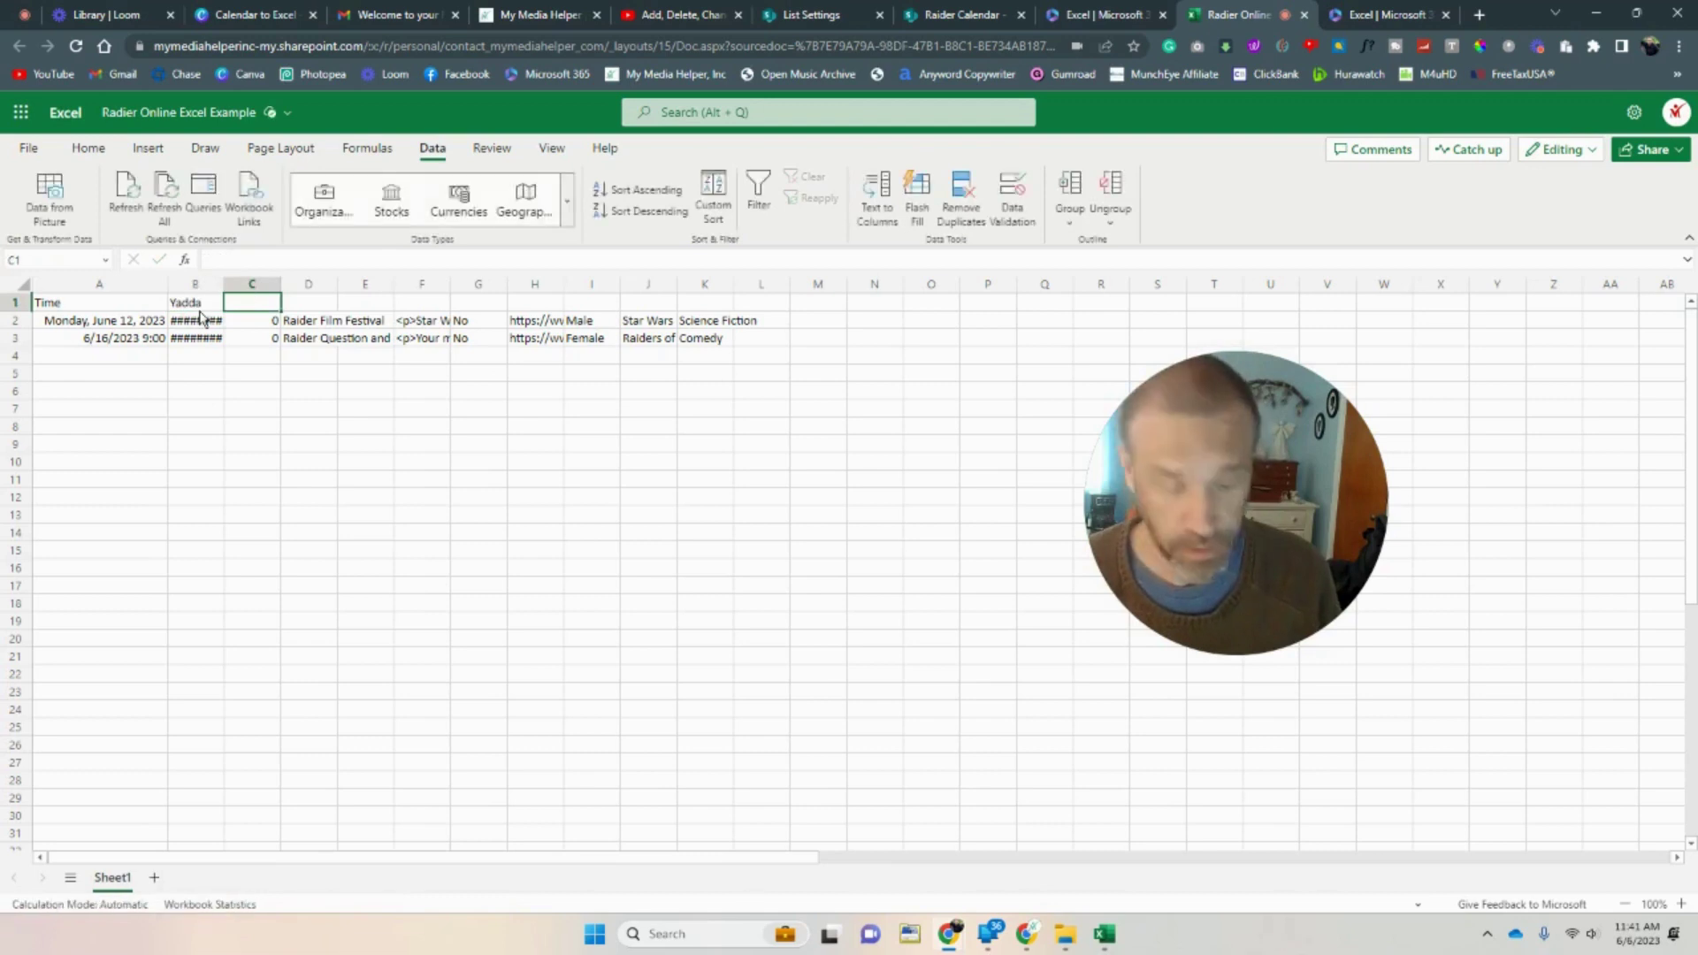
{"action": "type", "text": "T"}
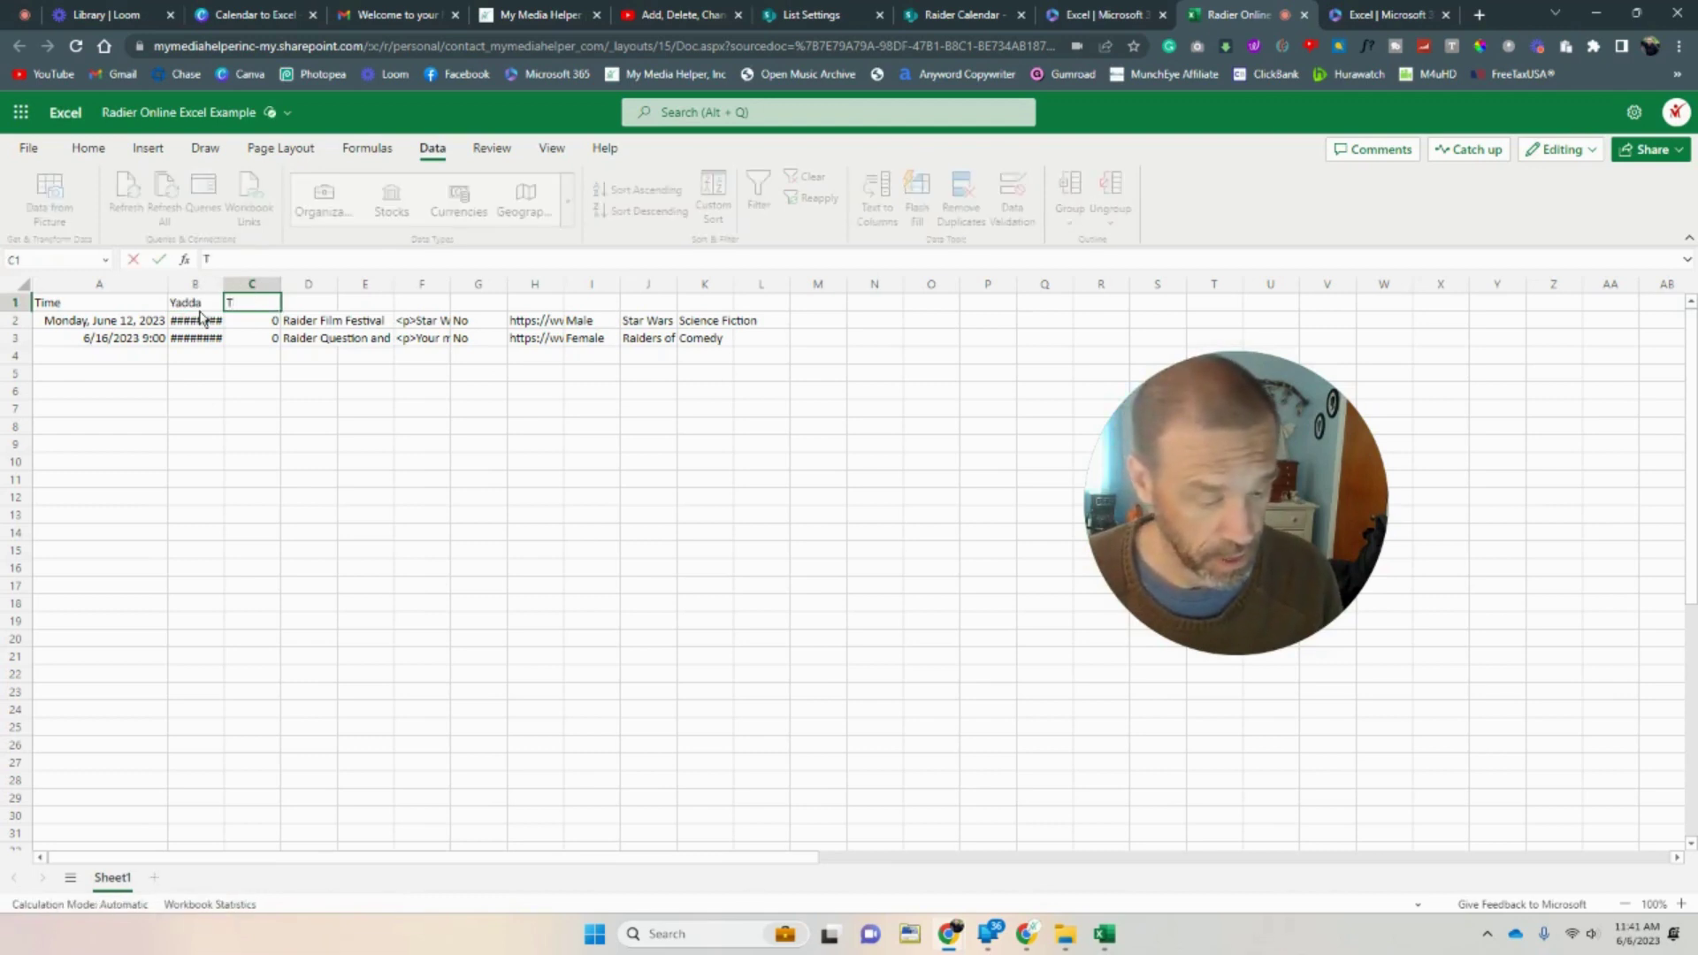
{"action": "type", "text": "ext"}
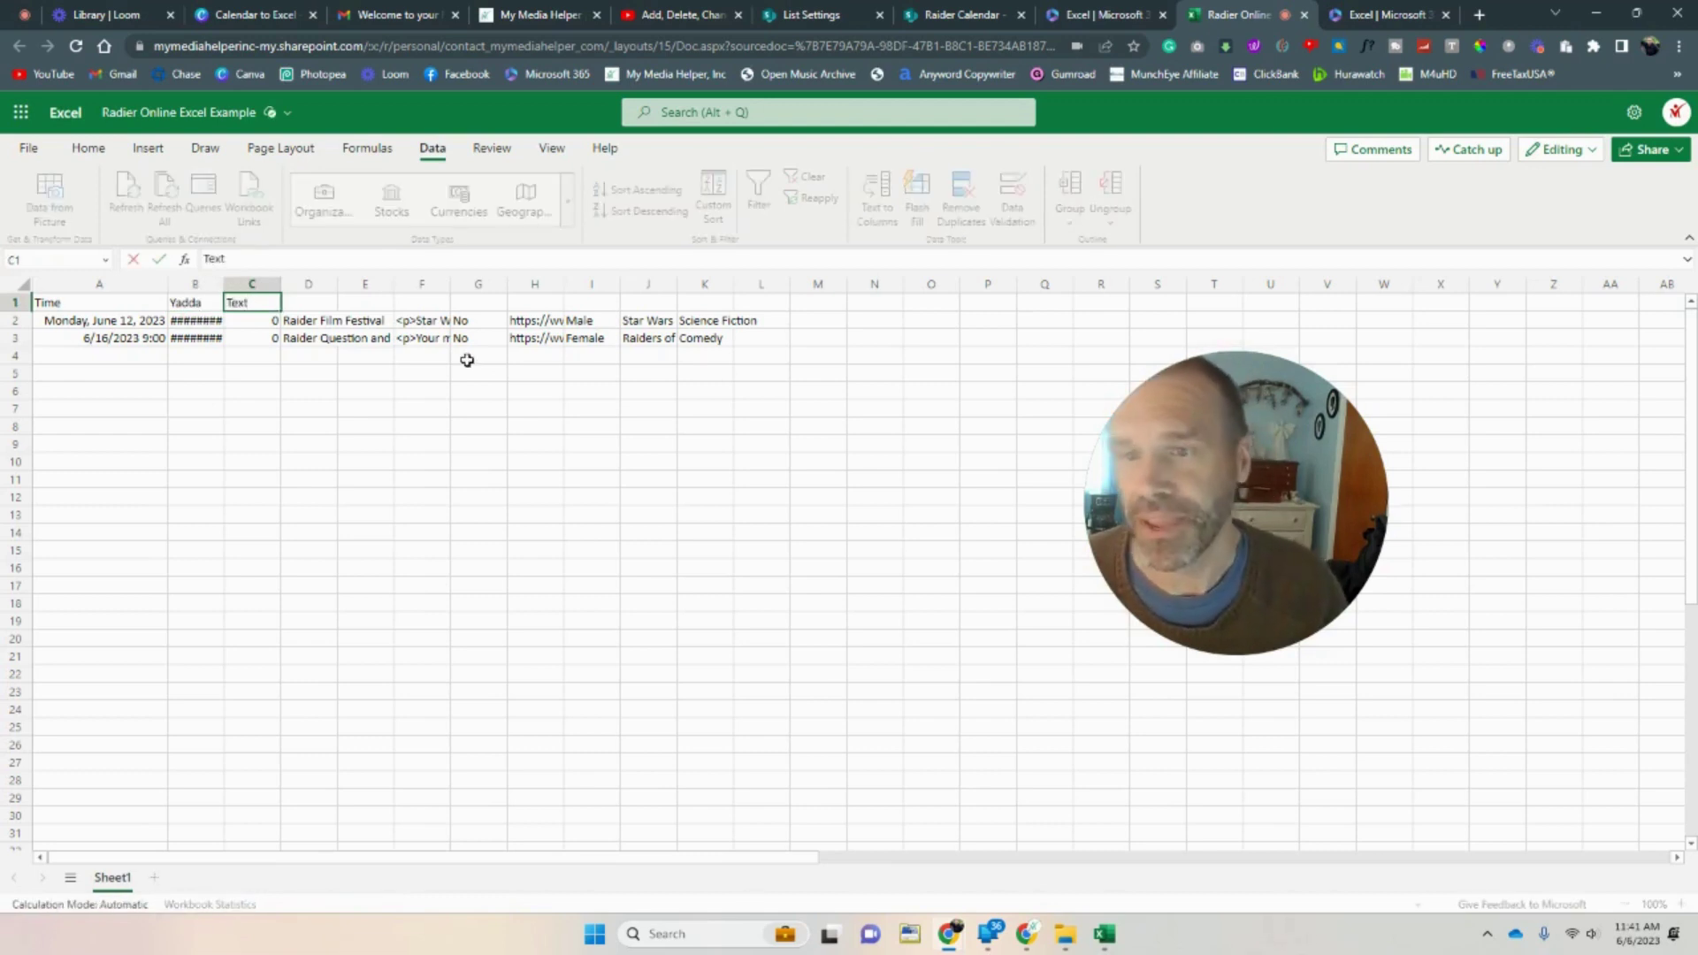
{"action": "left_click", "coordinate": [524, 387]}
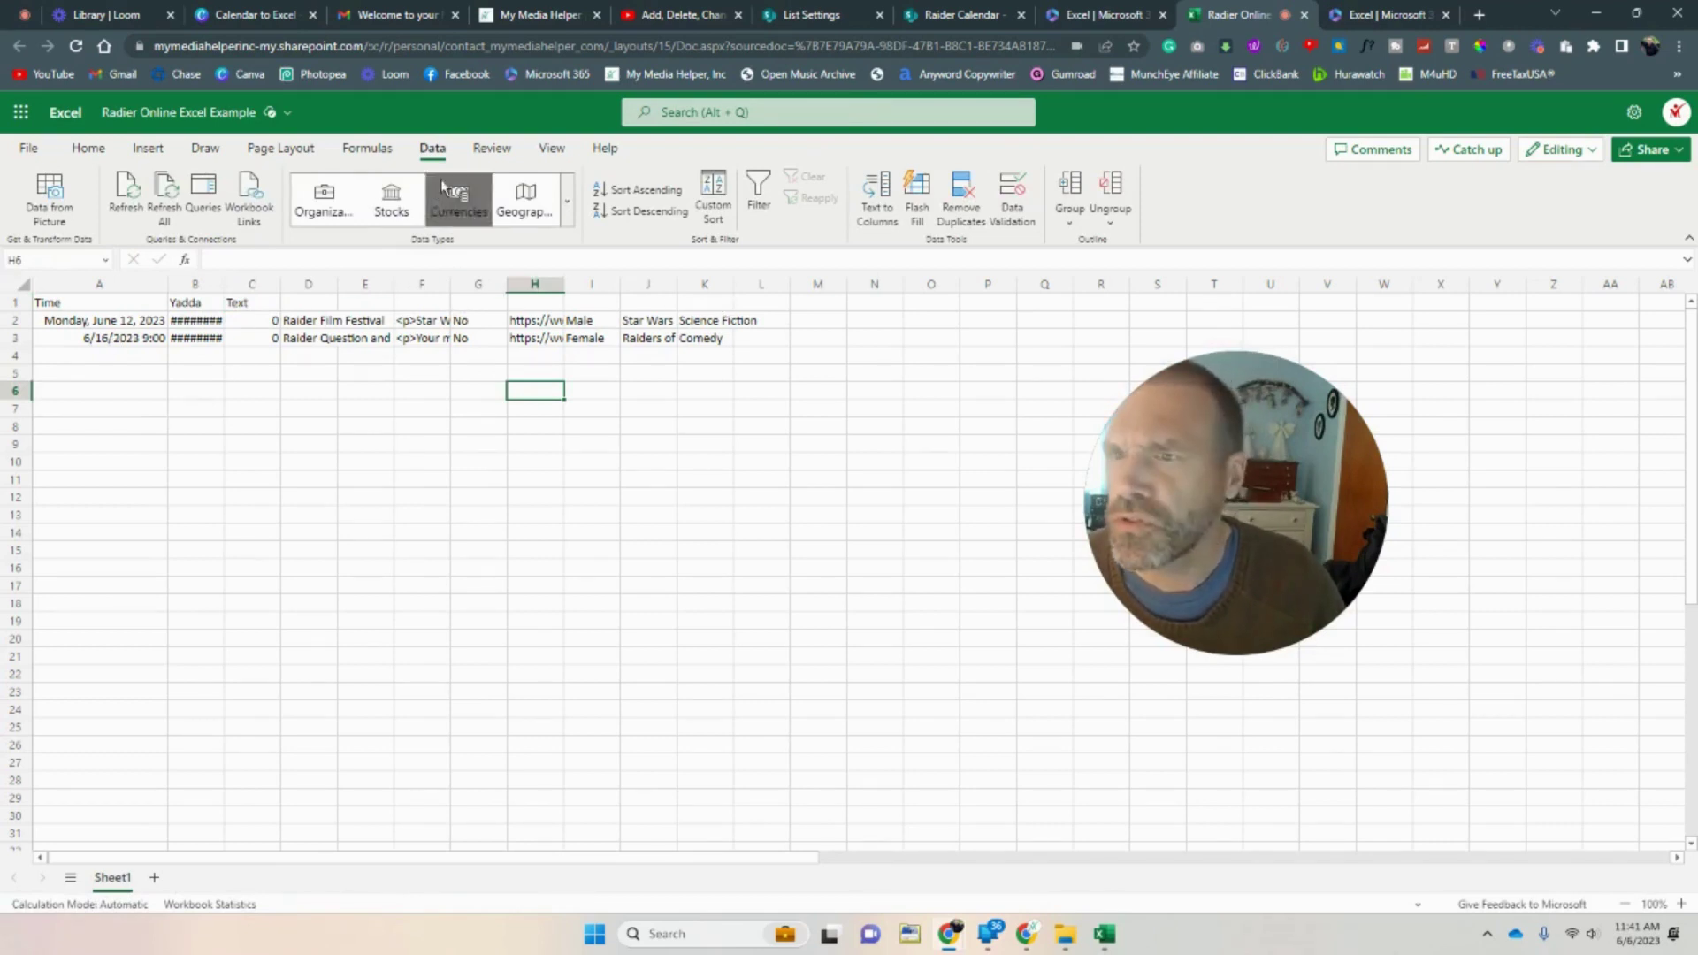
{"action": "left_click", "coordinate": [553, 151]}
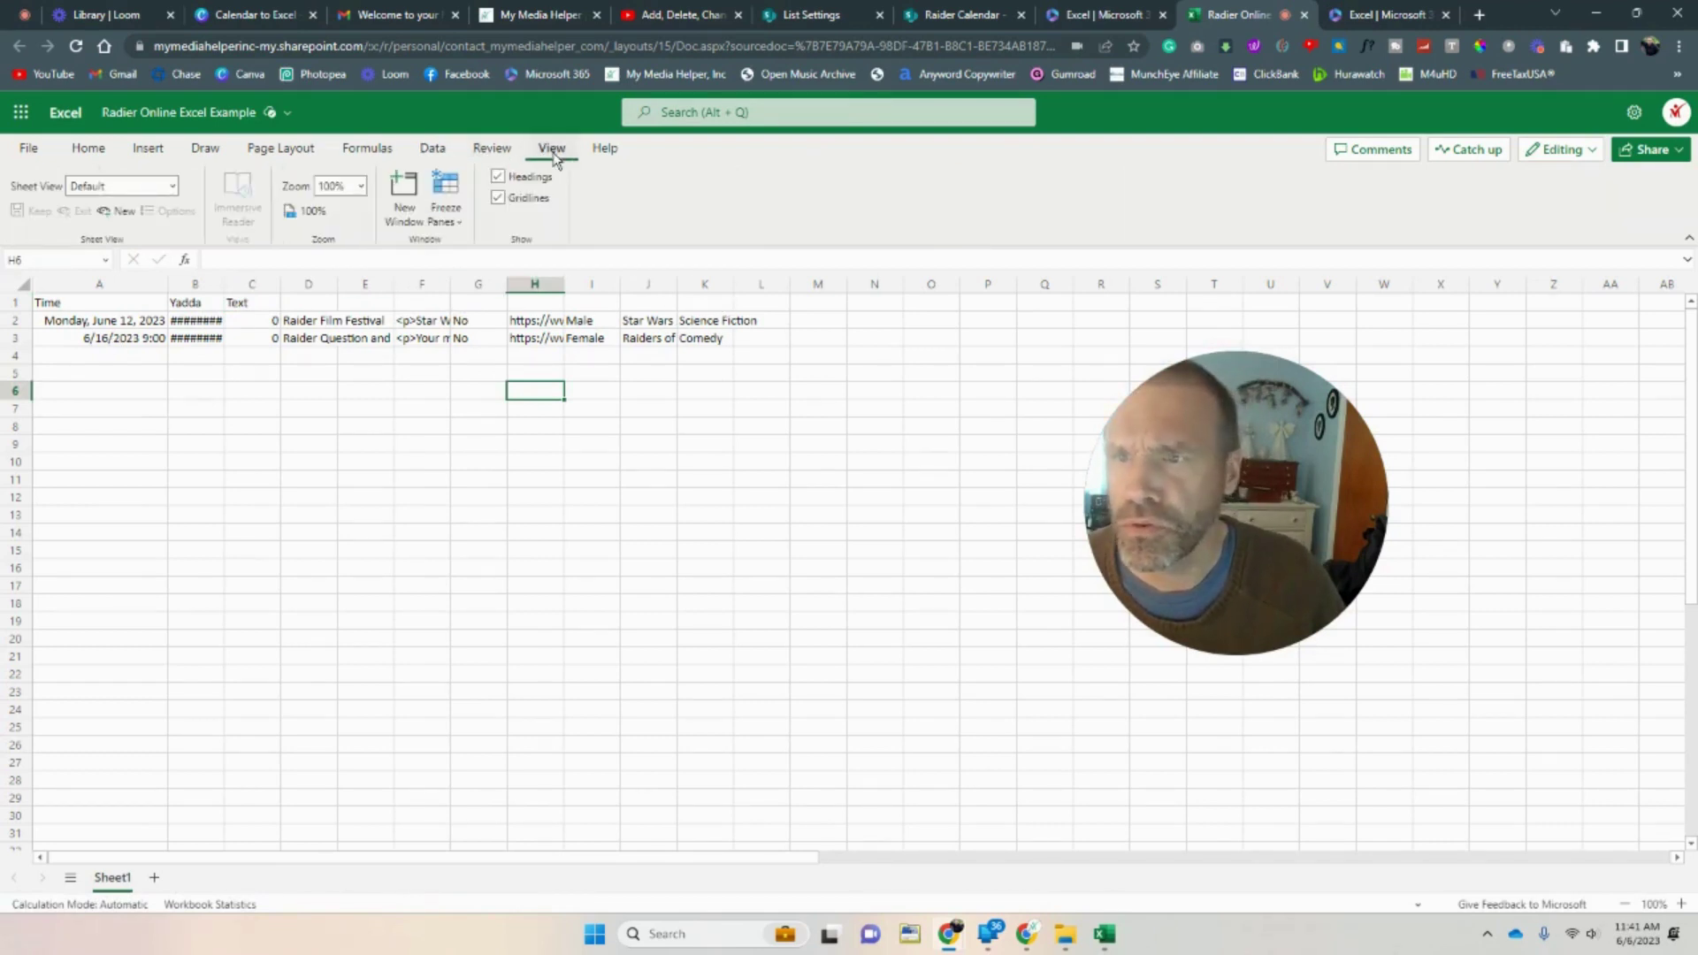
{"action": "left_click", "coordinate": [367, 151]}
{"action": "left_click", "coordinate": [283, 156]}
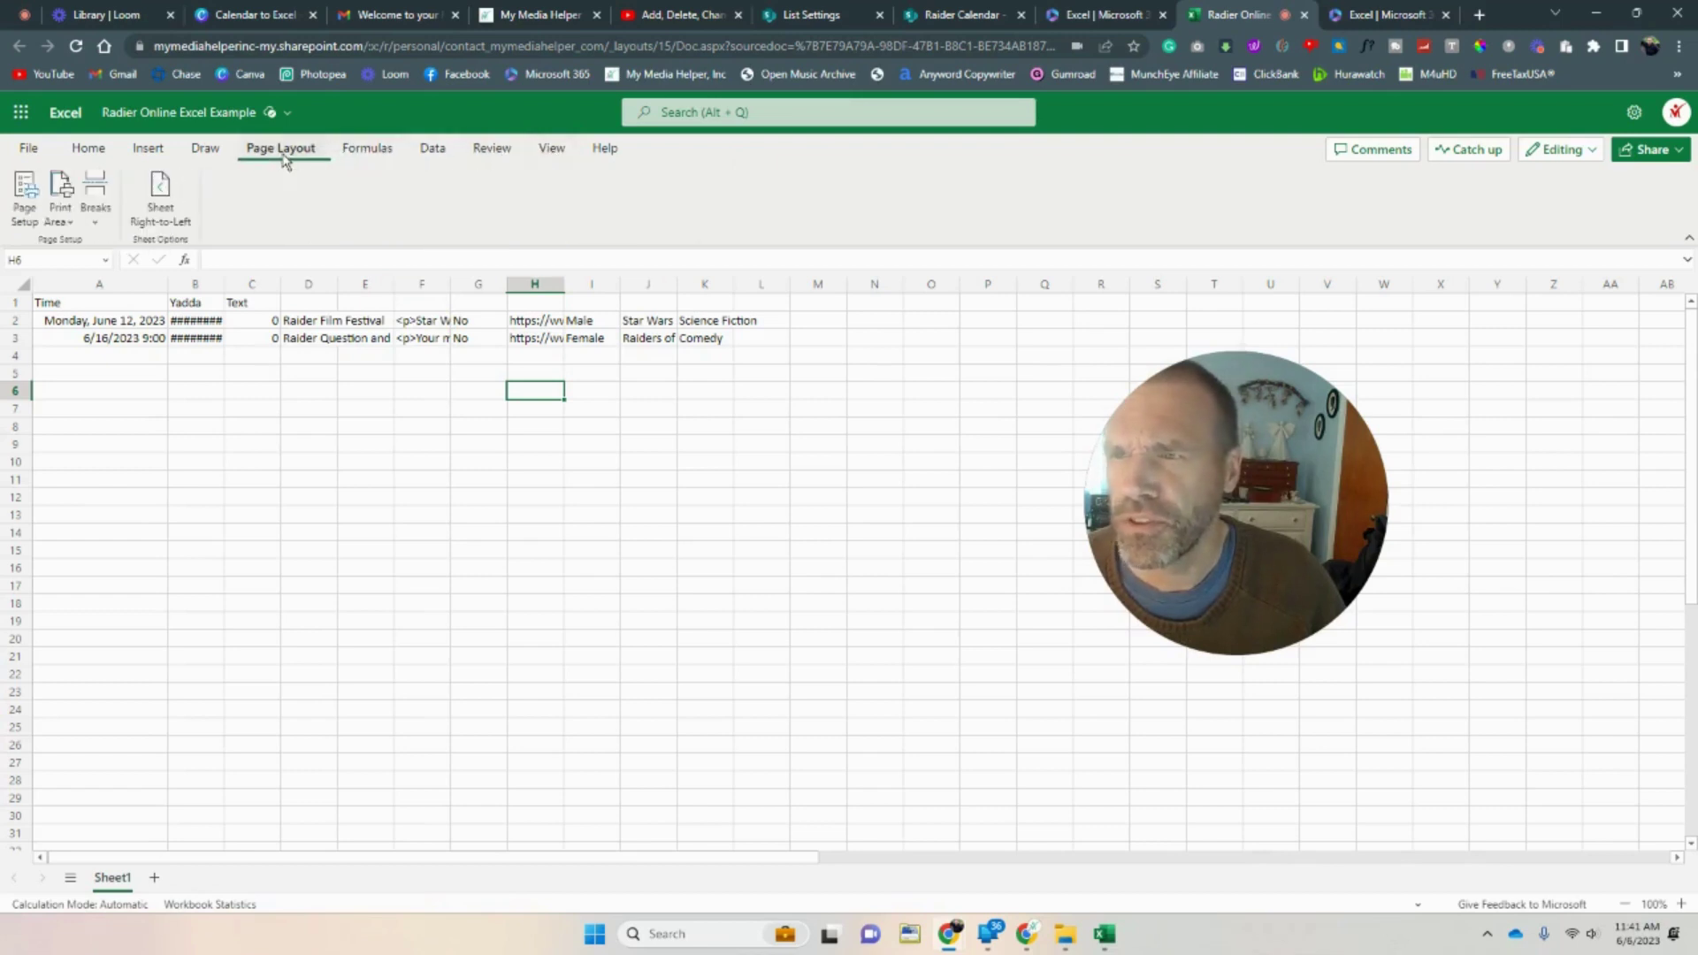
{"action": "left_click", "coordinate": [188, 154]}
{"action": "left_click", "coordinate": [148, 153]}
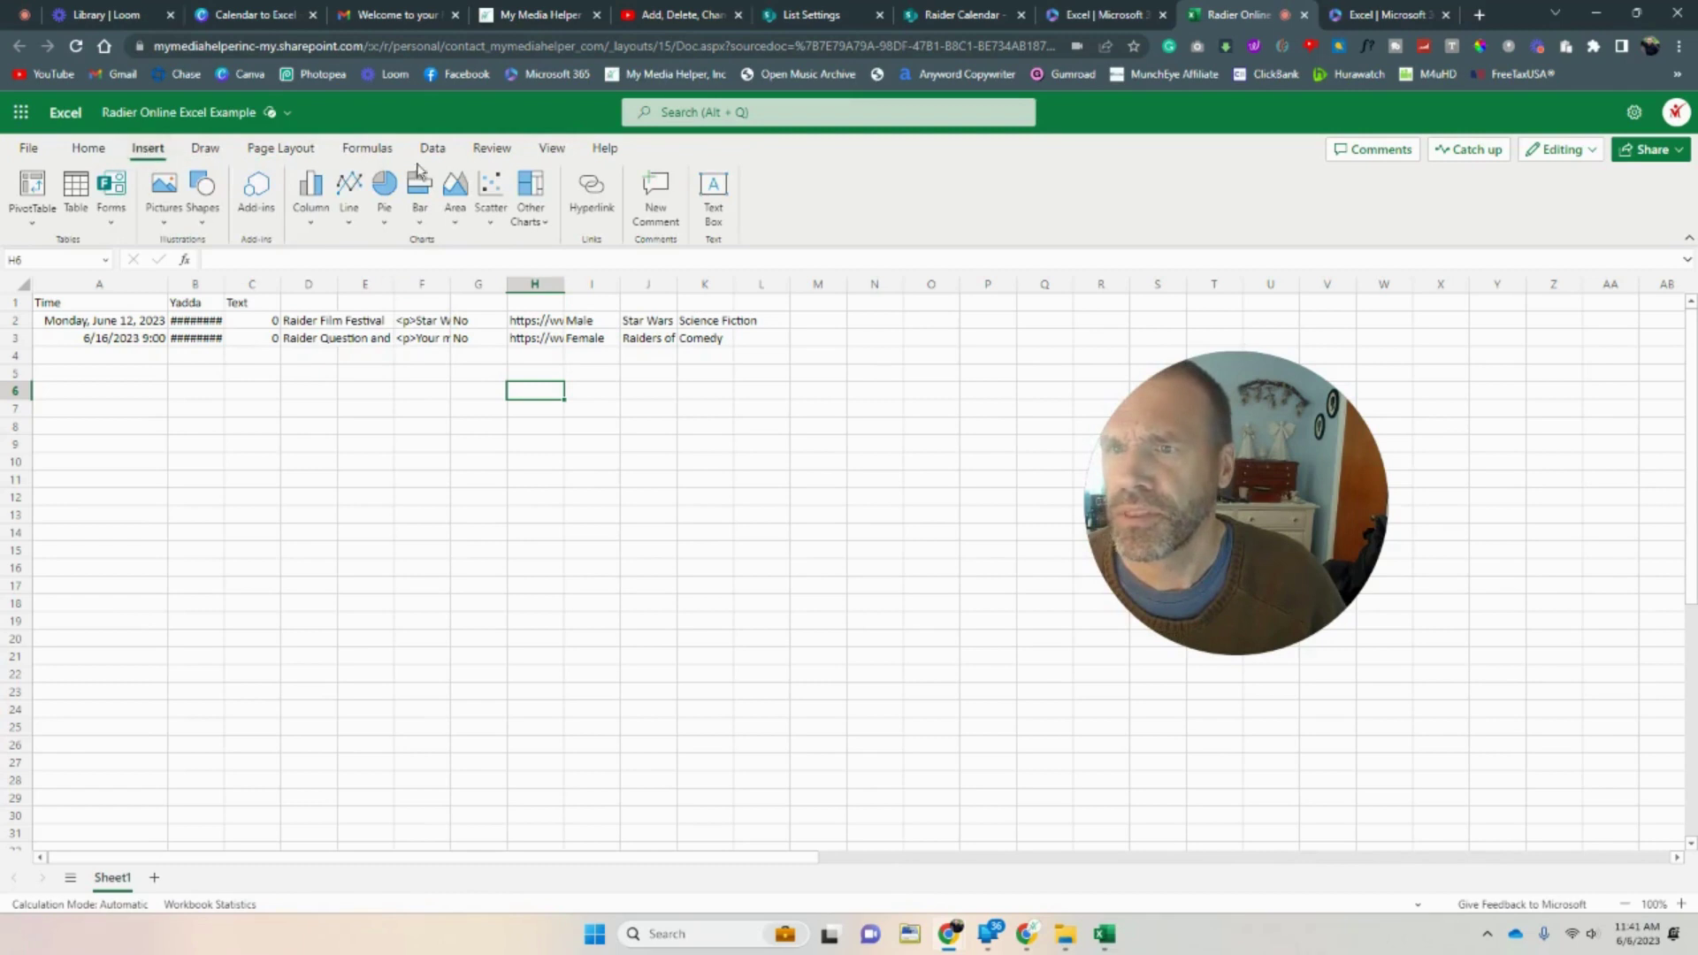
{"action": "left_click", "coordinate": [551, 152]}
{"action": "left_click", "coordinate": [489, 155]}
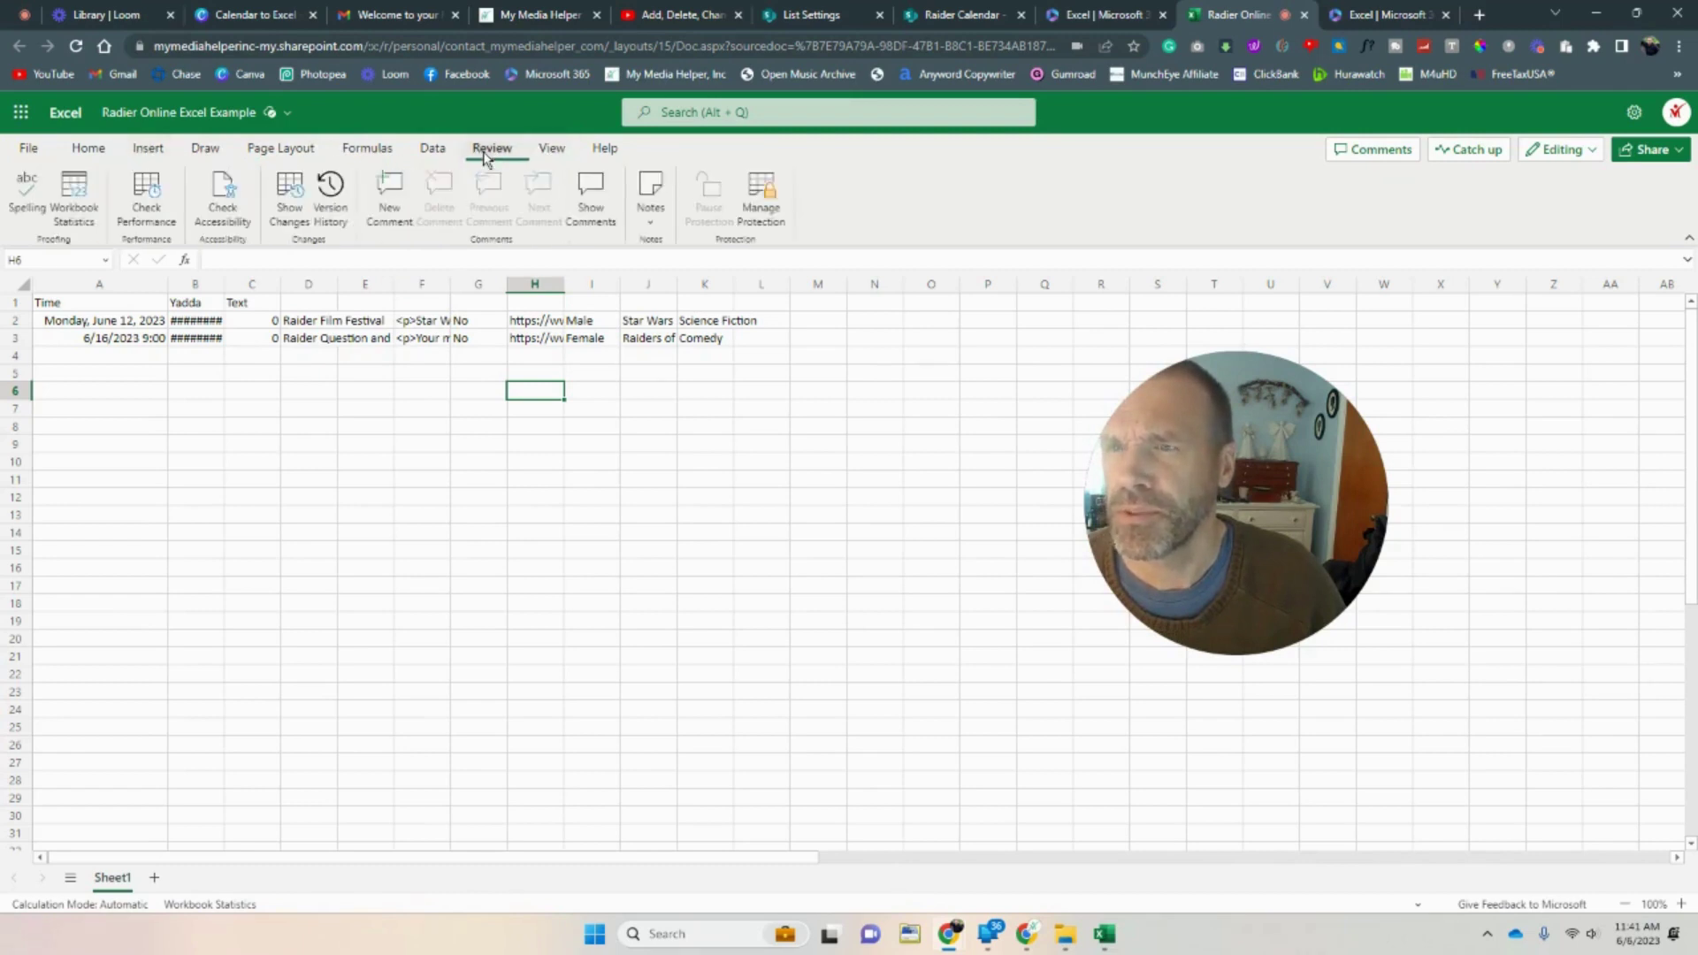
{"action": "left_click", "coordinate": [440, 155]}
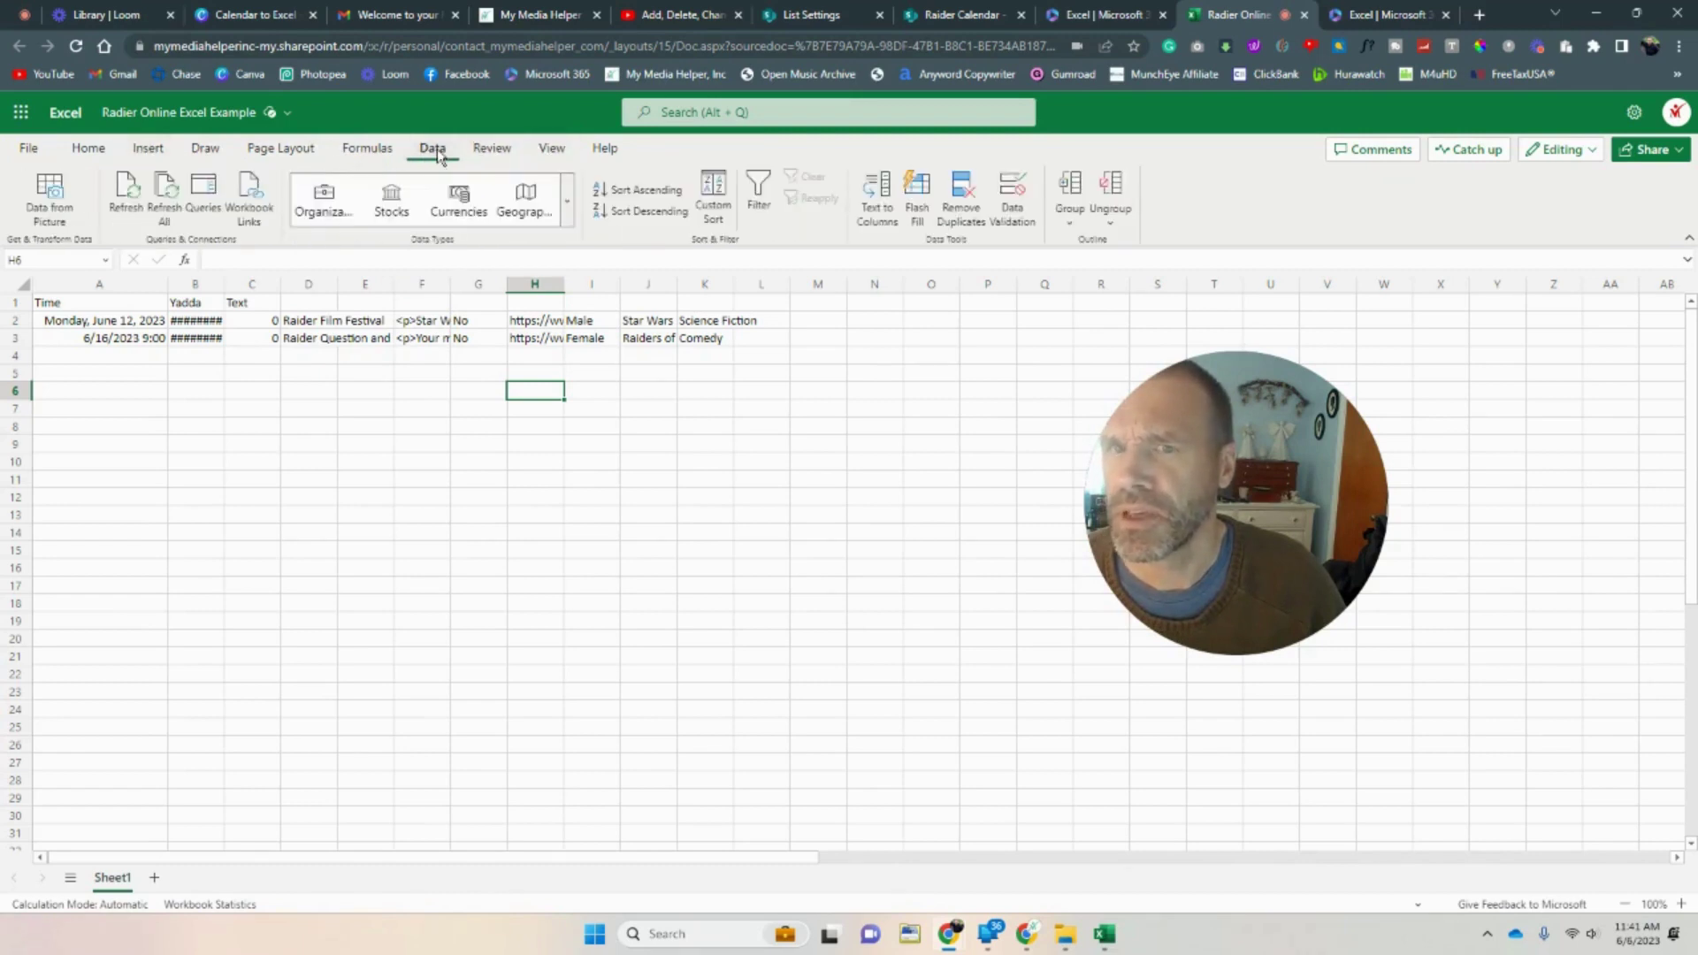
{"action": "left_click", "coordinate": [88, 153]}
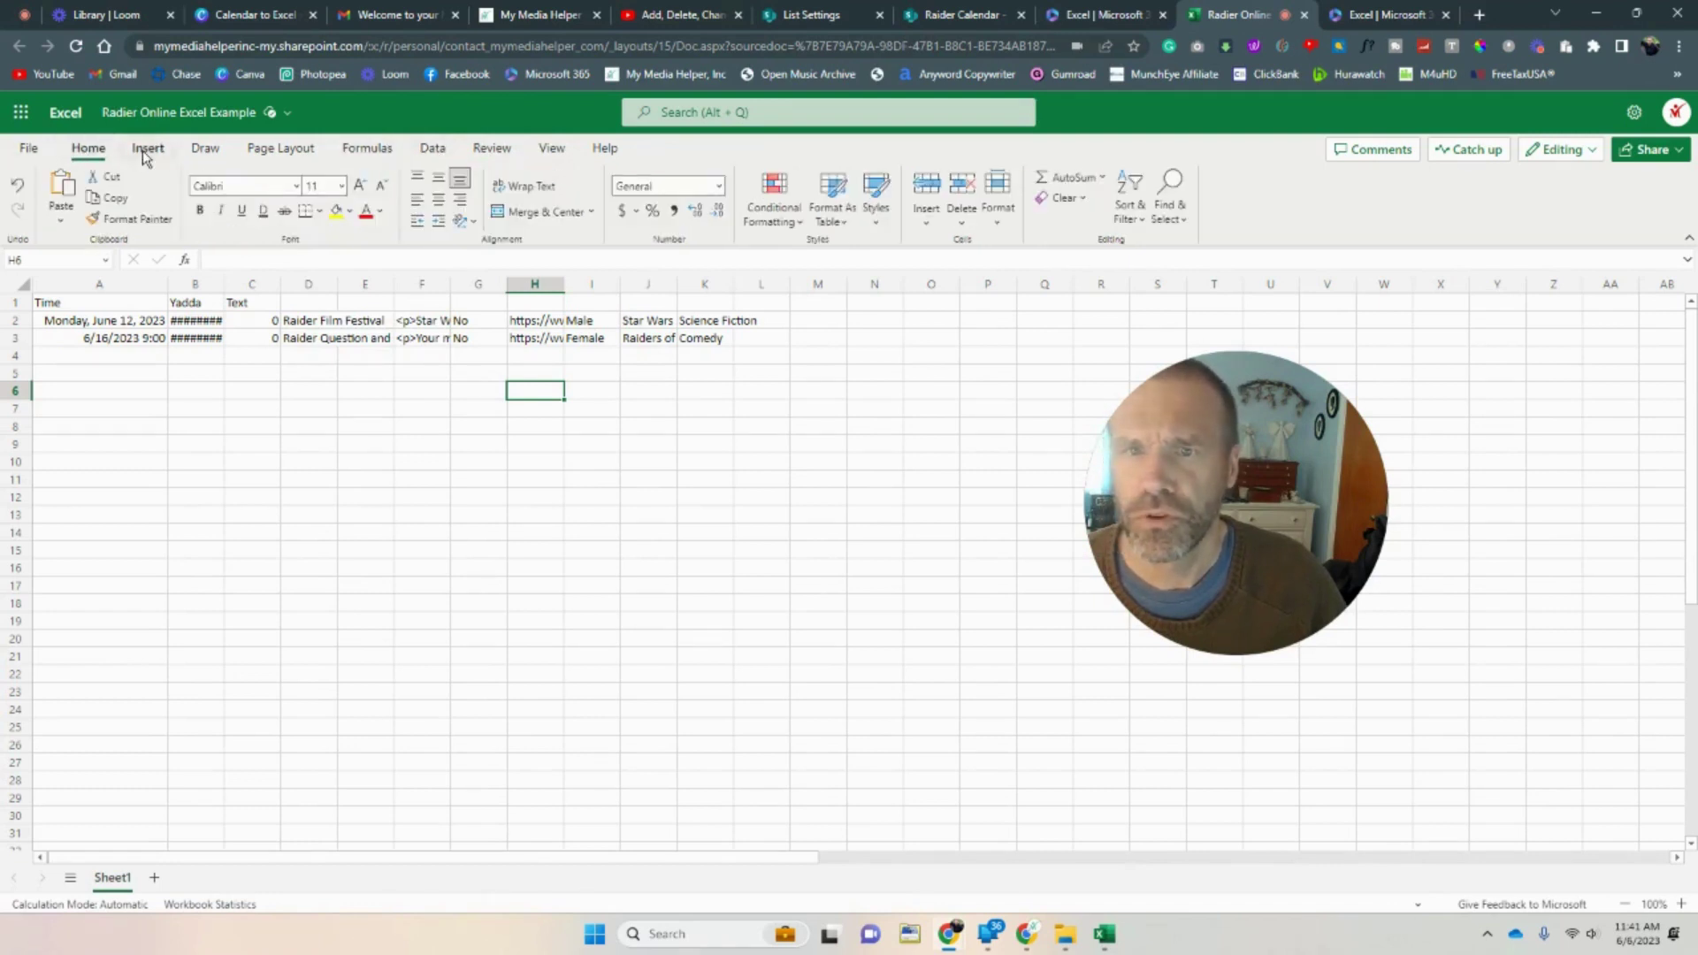
{"action": "left_click", "coordinate": [805, 226]}
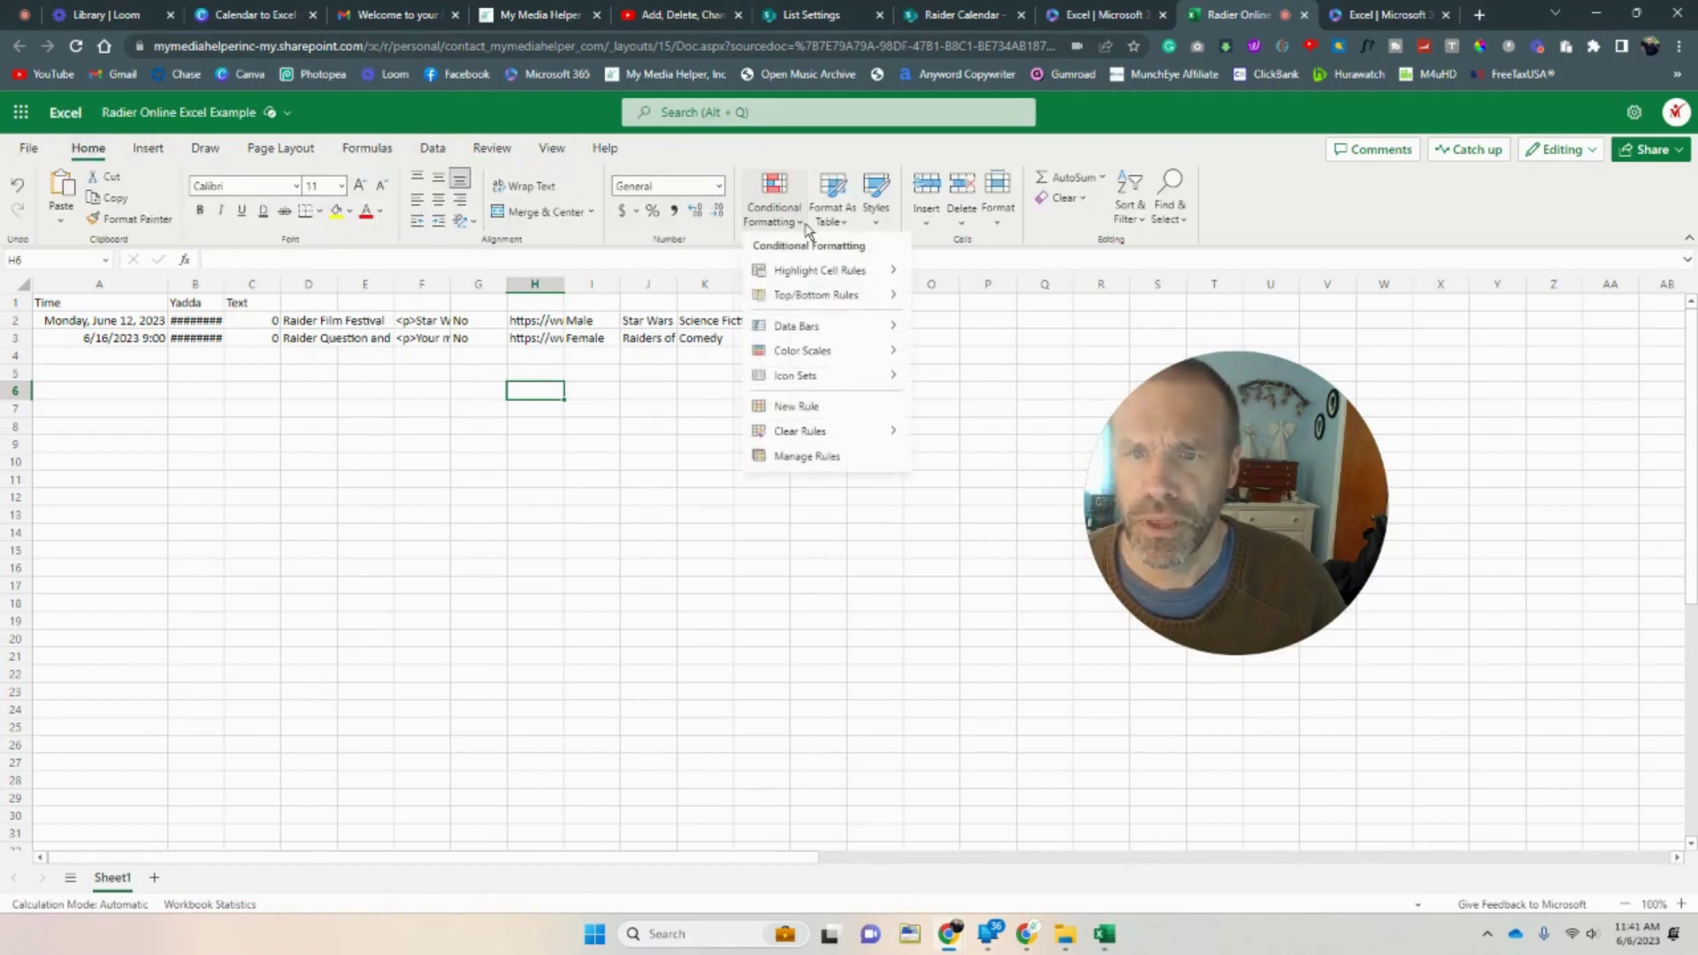
{"action": "mouse_move", "coordinate": [862, 275]}
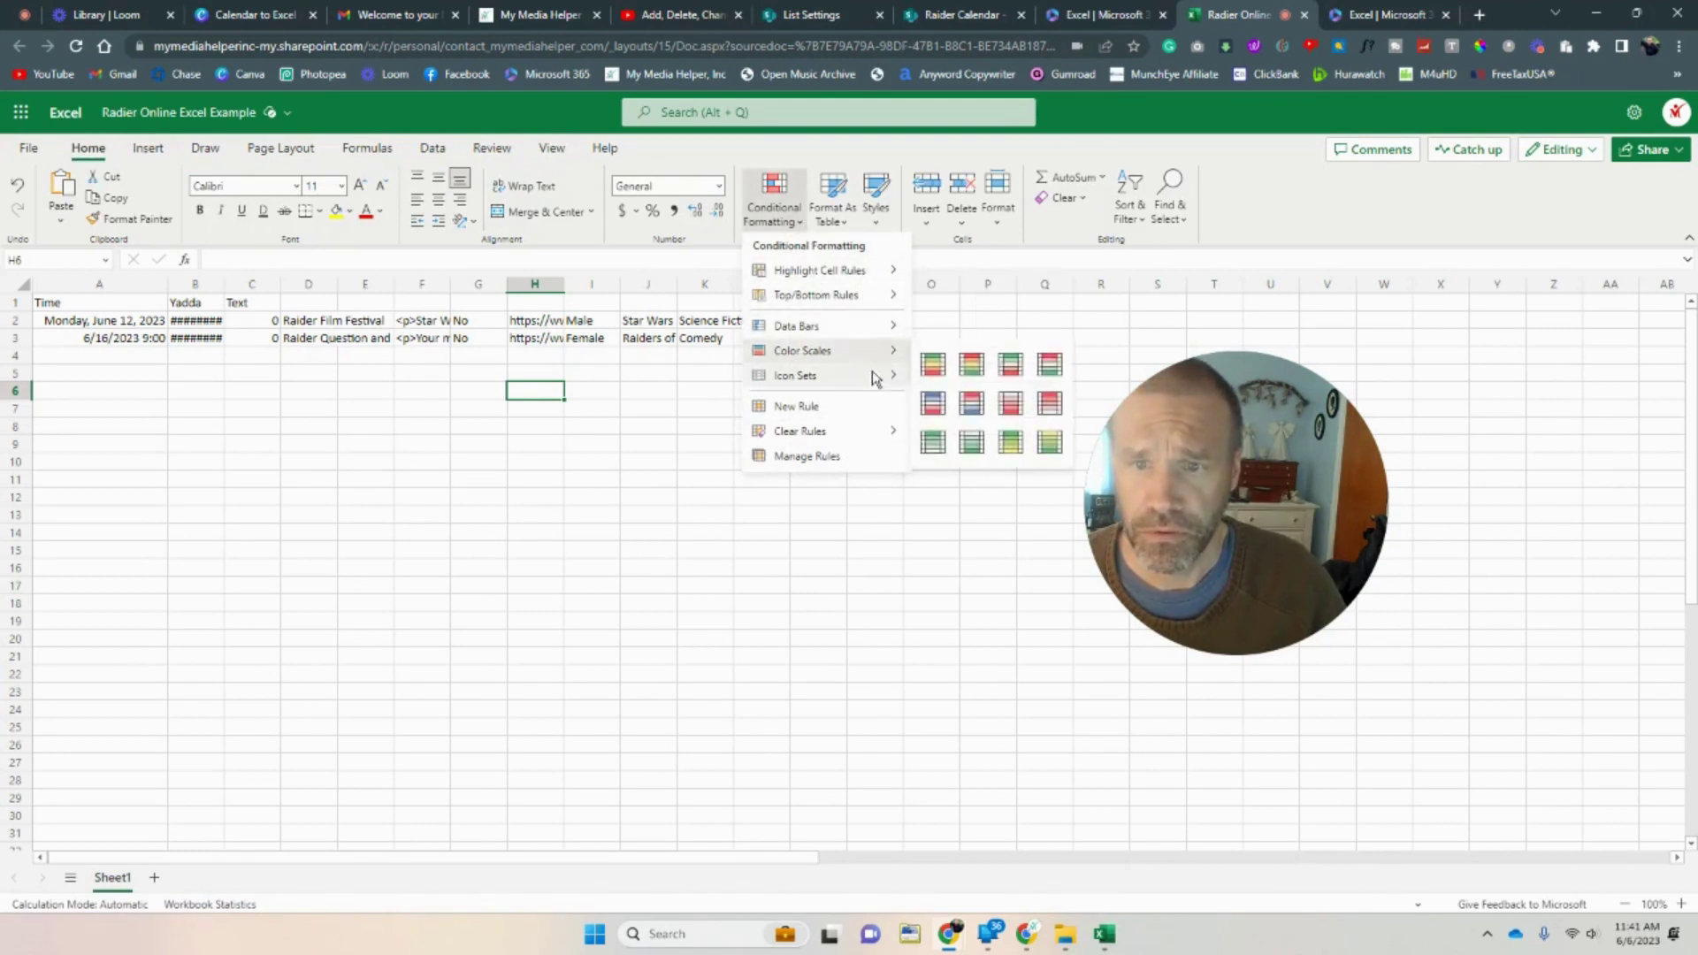
{"action": "left_click", "coordinate": [849, 228]}
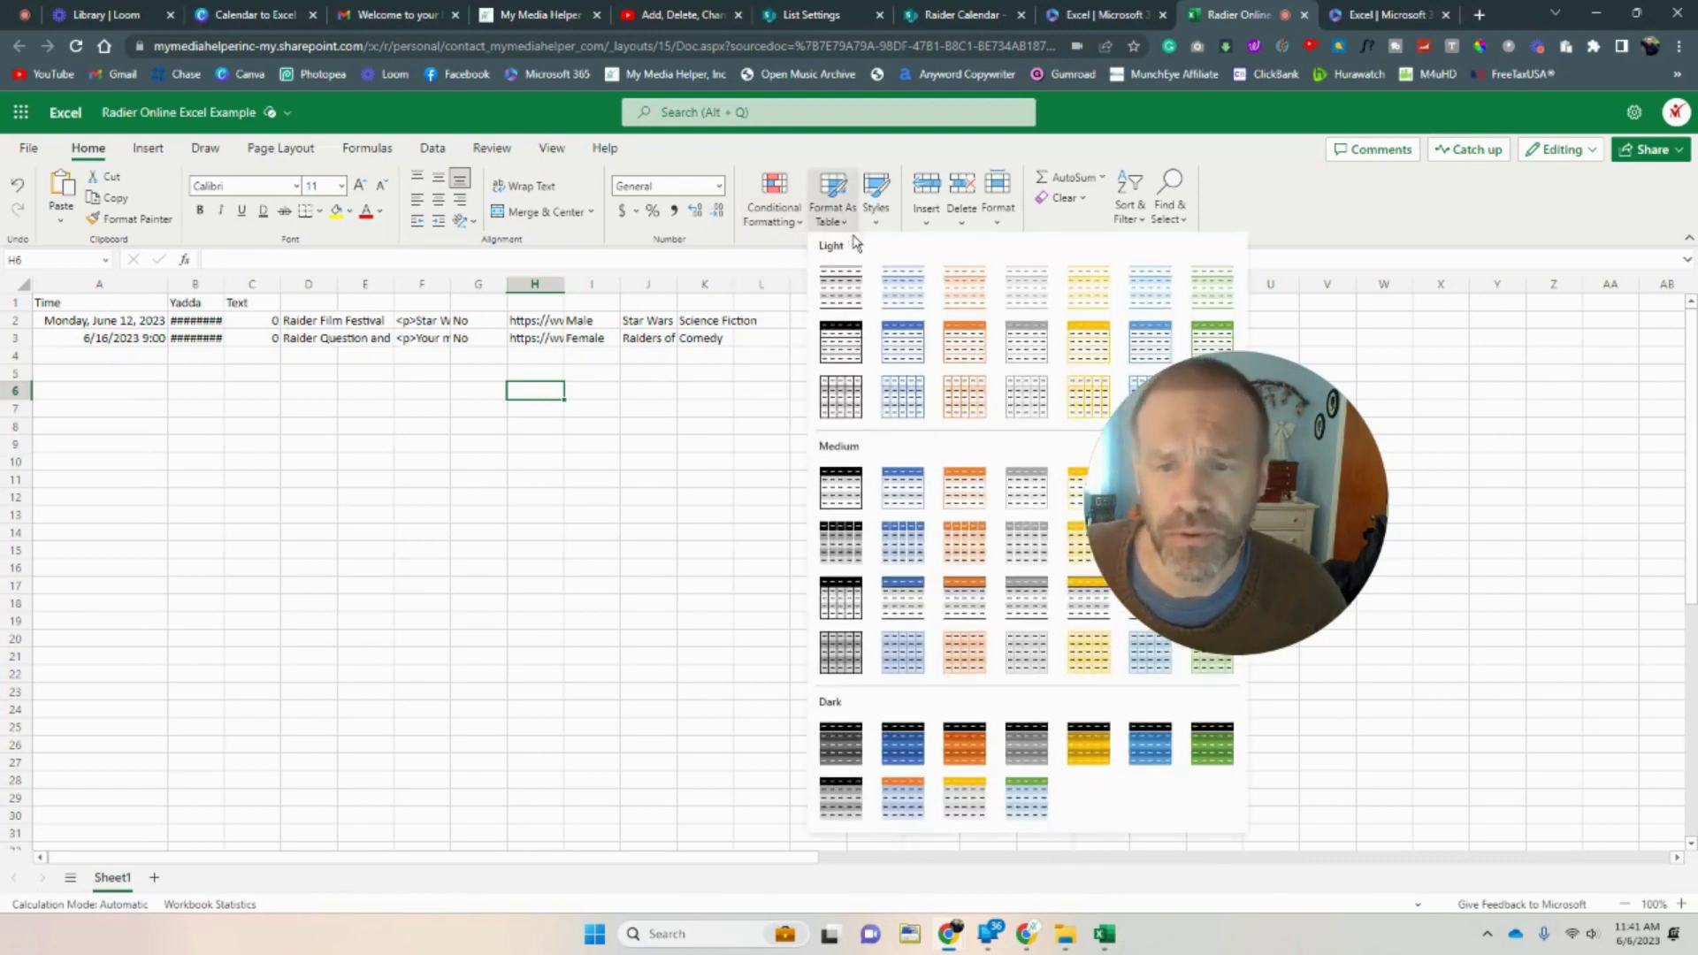
{"action": "left_click", "coordinate": [891, 485]}
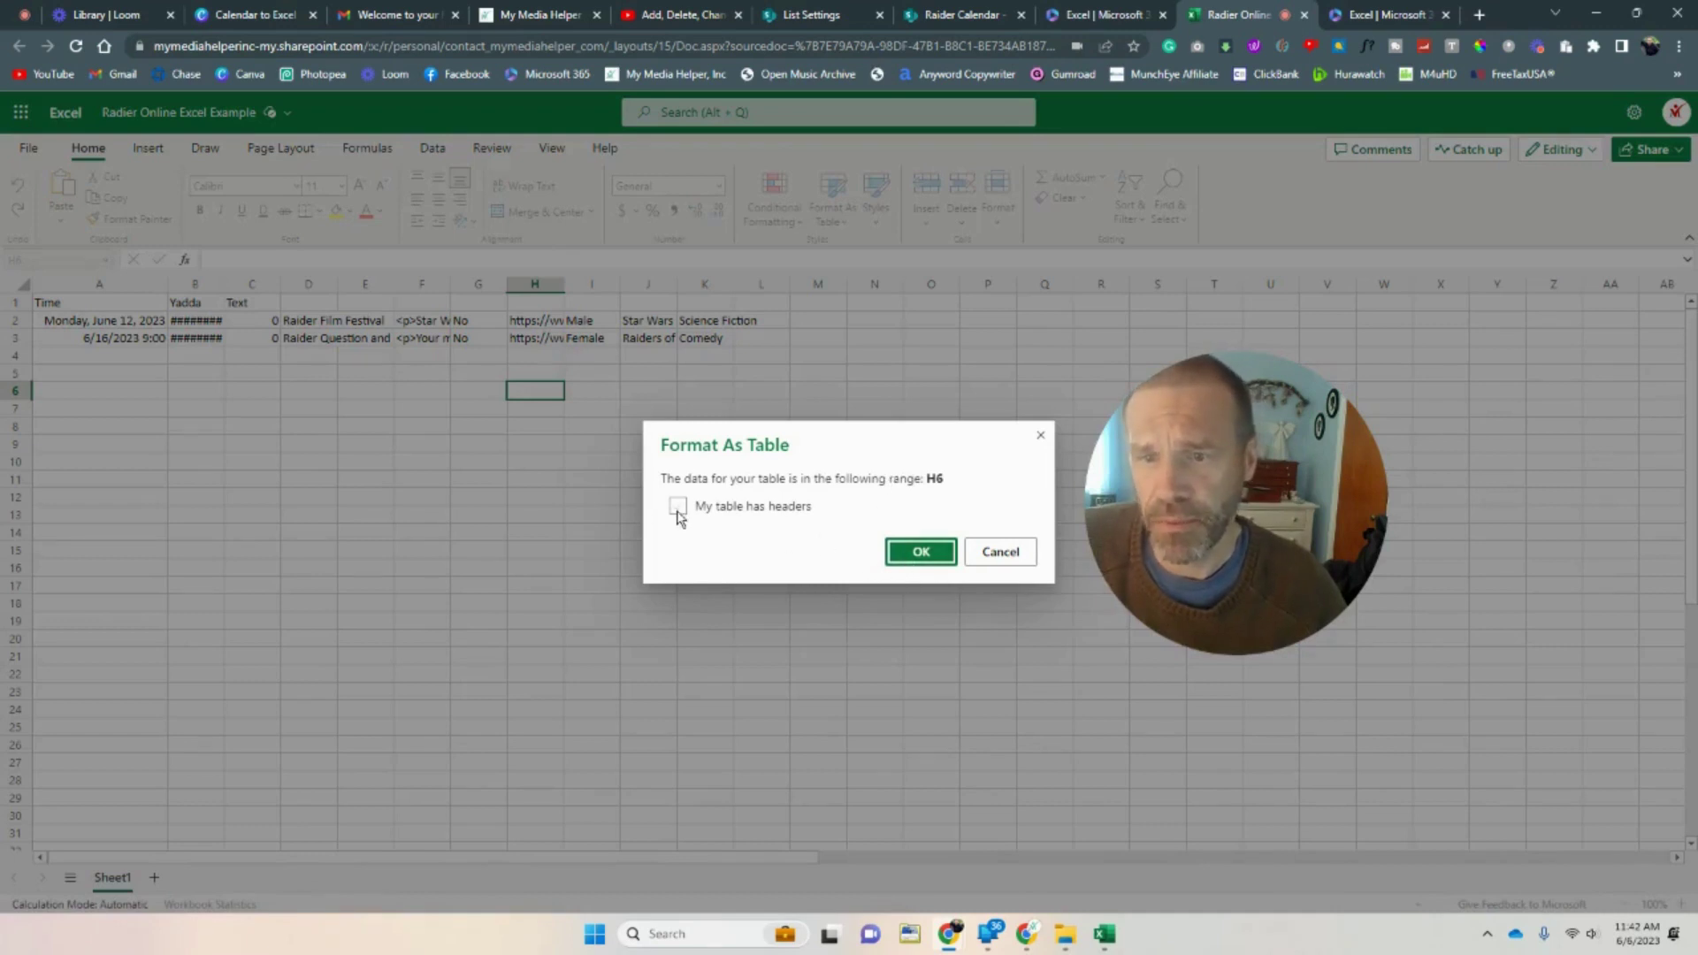
{"action": "left_click", "coordinate": [902, 566]}
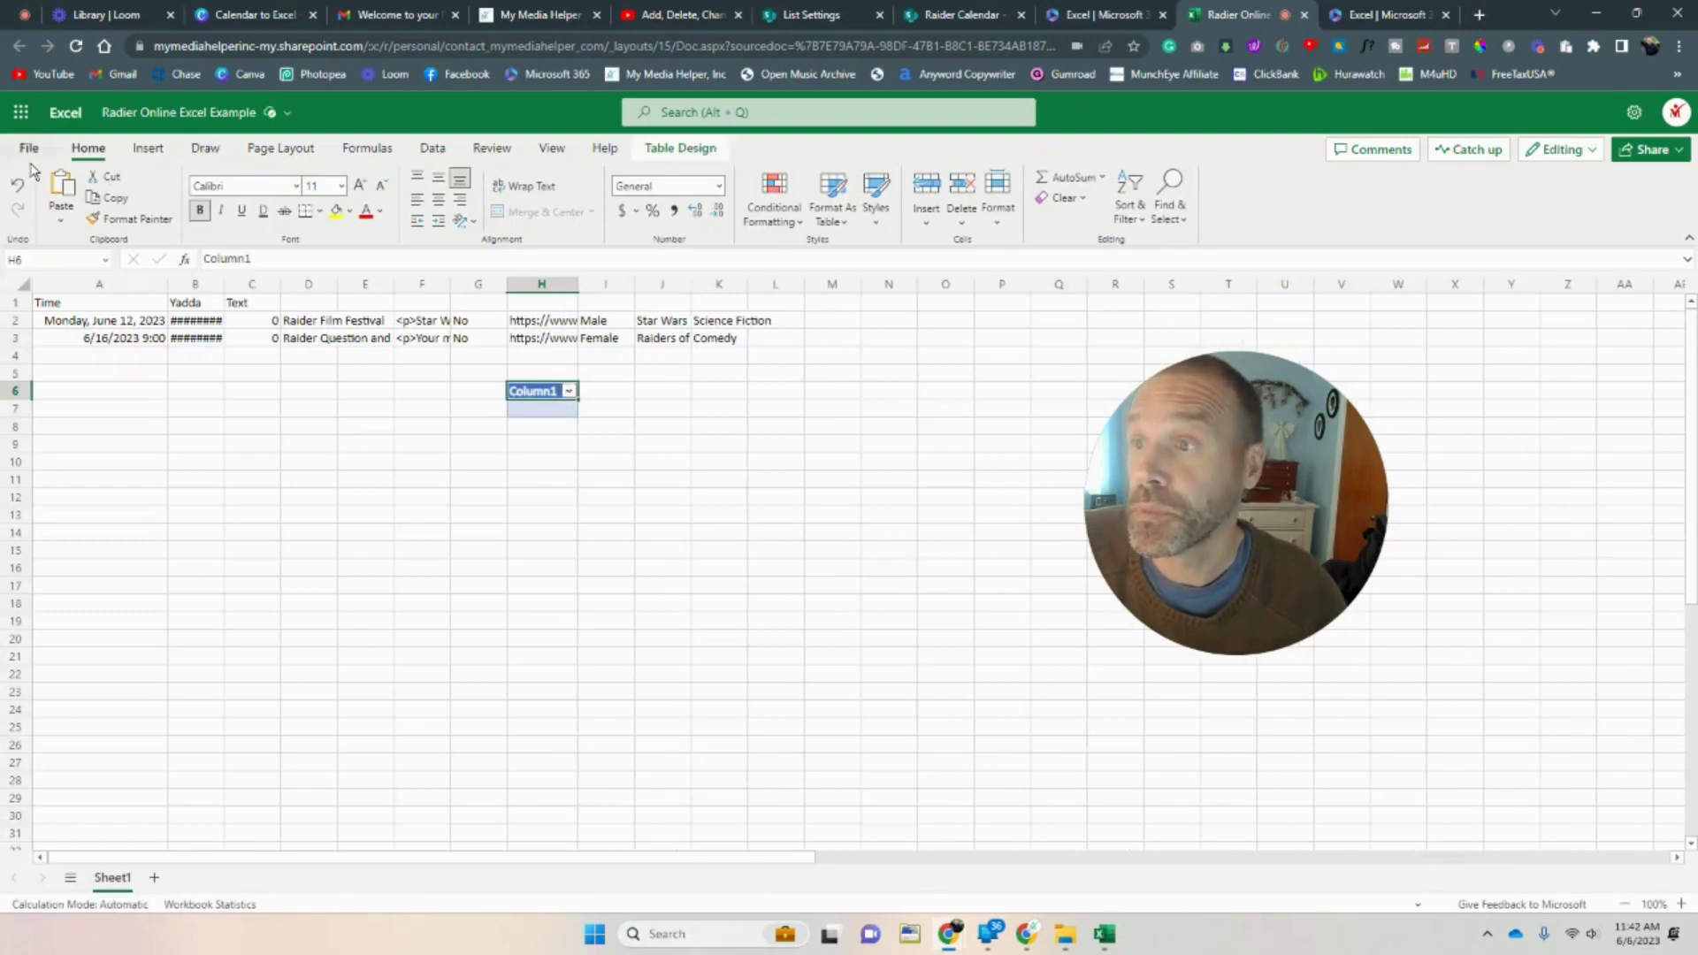
{"action": "left_click", "coordinate": [21, 190]}
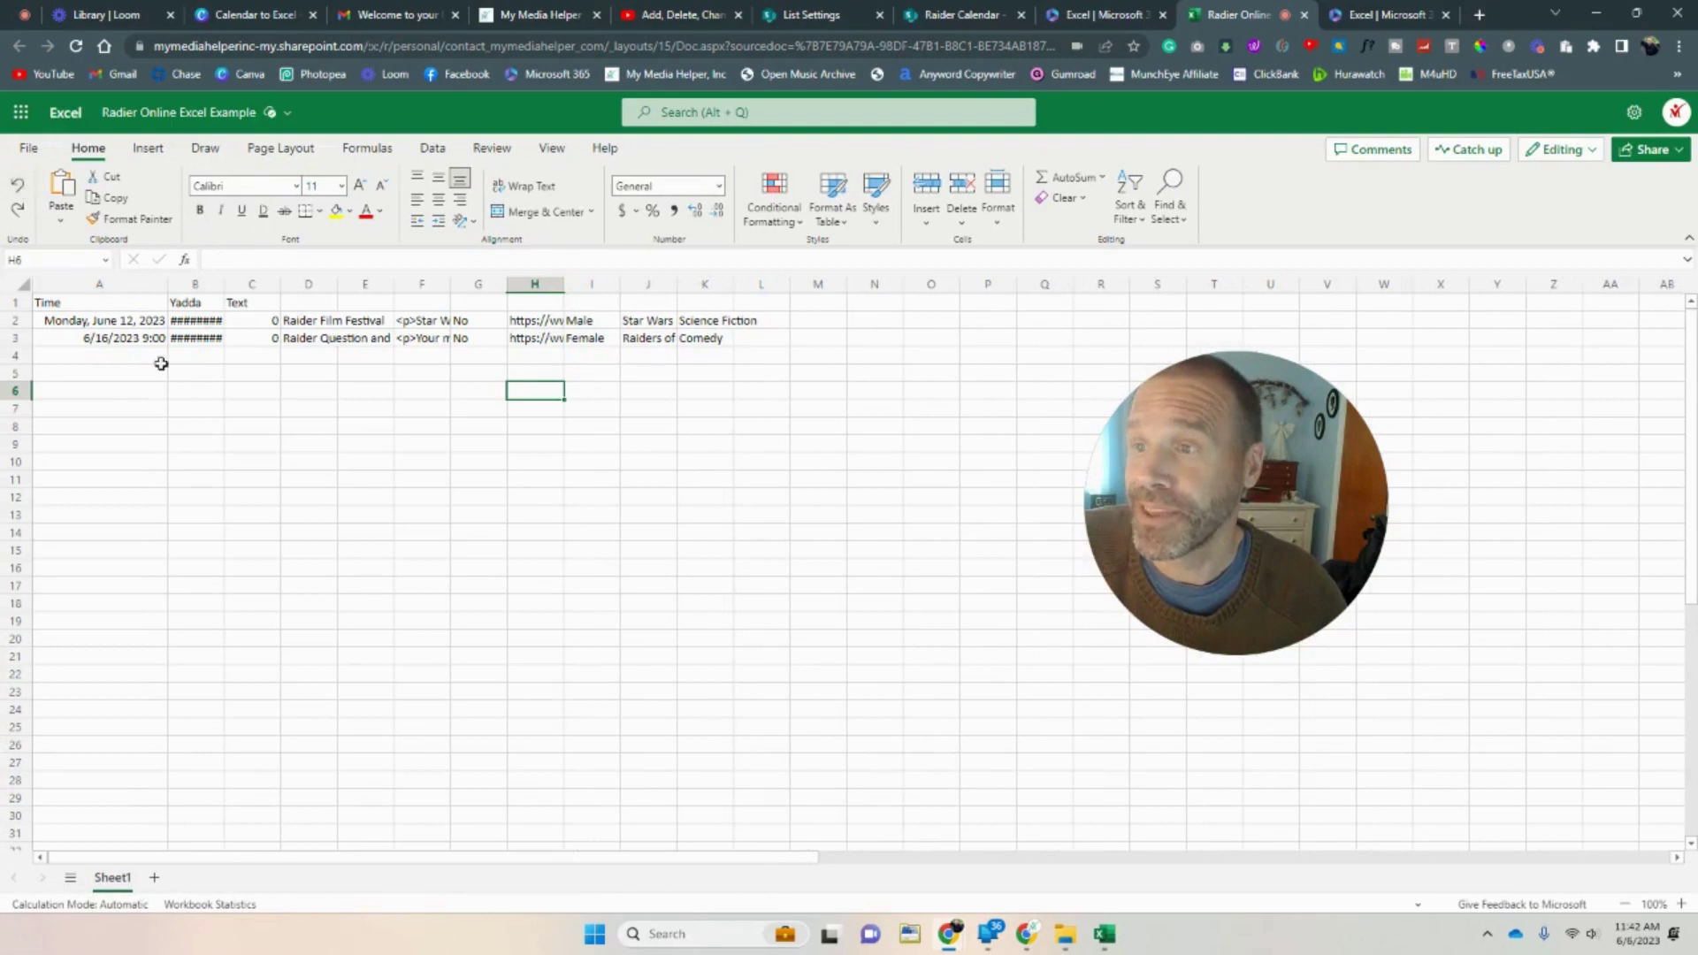
Format the range A1:L3 as a table with headers, using the solid blue-header style in the first row of the Medium group.
{"action": "left_click_drag", "start_coordinate": [48, 303], "coordinate": [784, 341]}
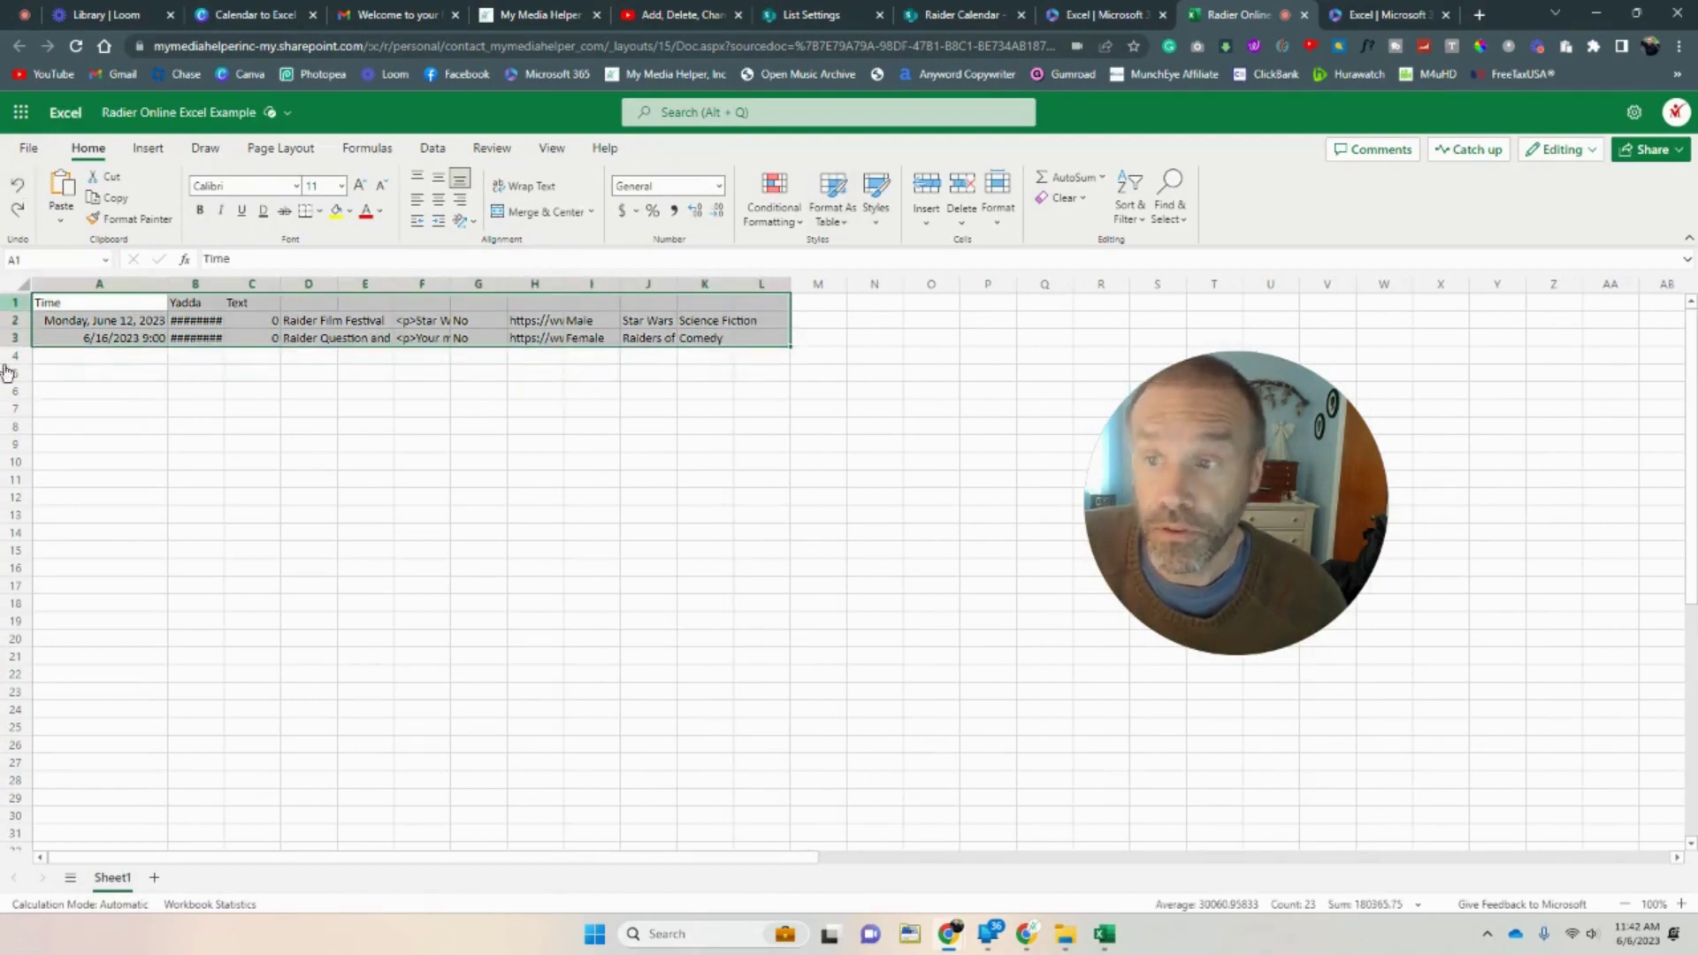
{"action": "left_click", "coordinate": [851, 225]}
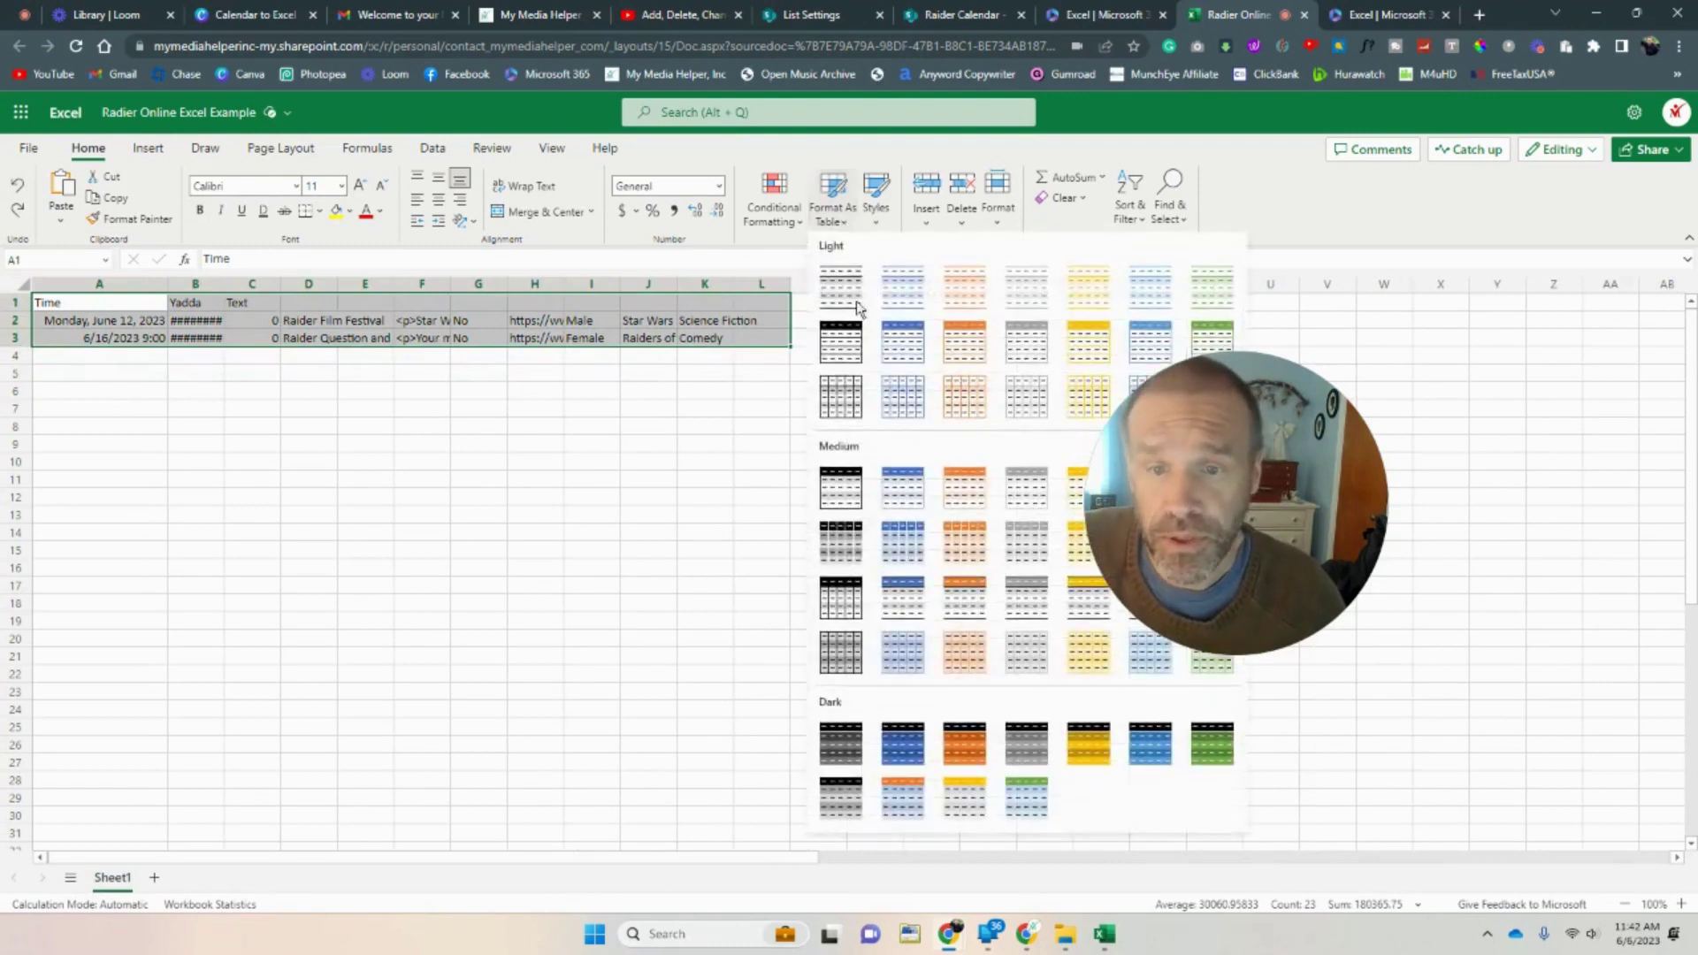
{"action": "left_click", "coordinate": [887, 501]}
{"action": "left_click", "coordinate": [679, 505]}
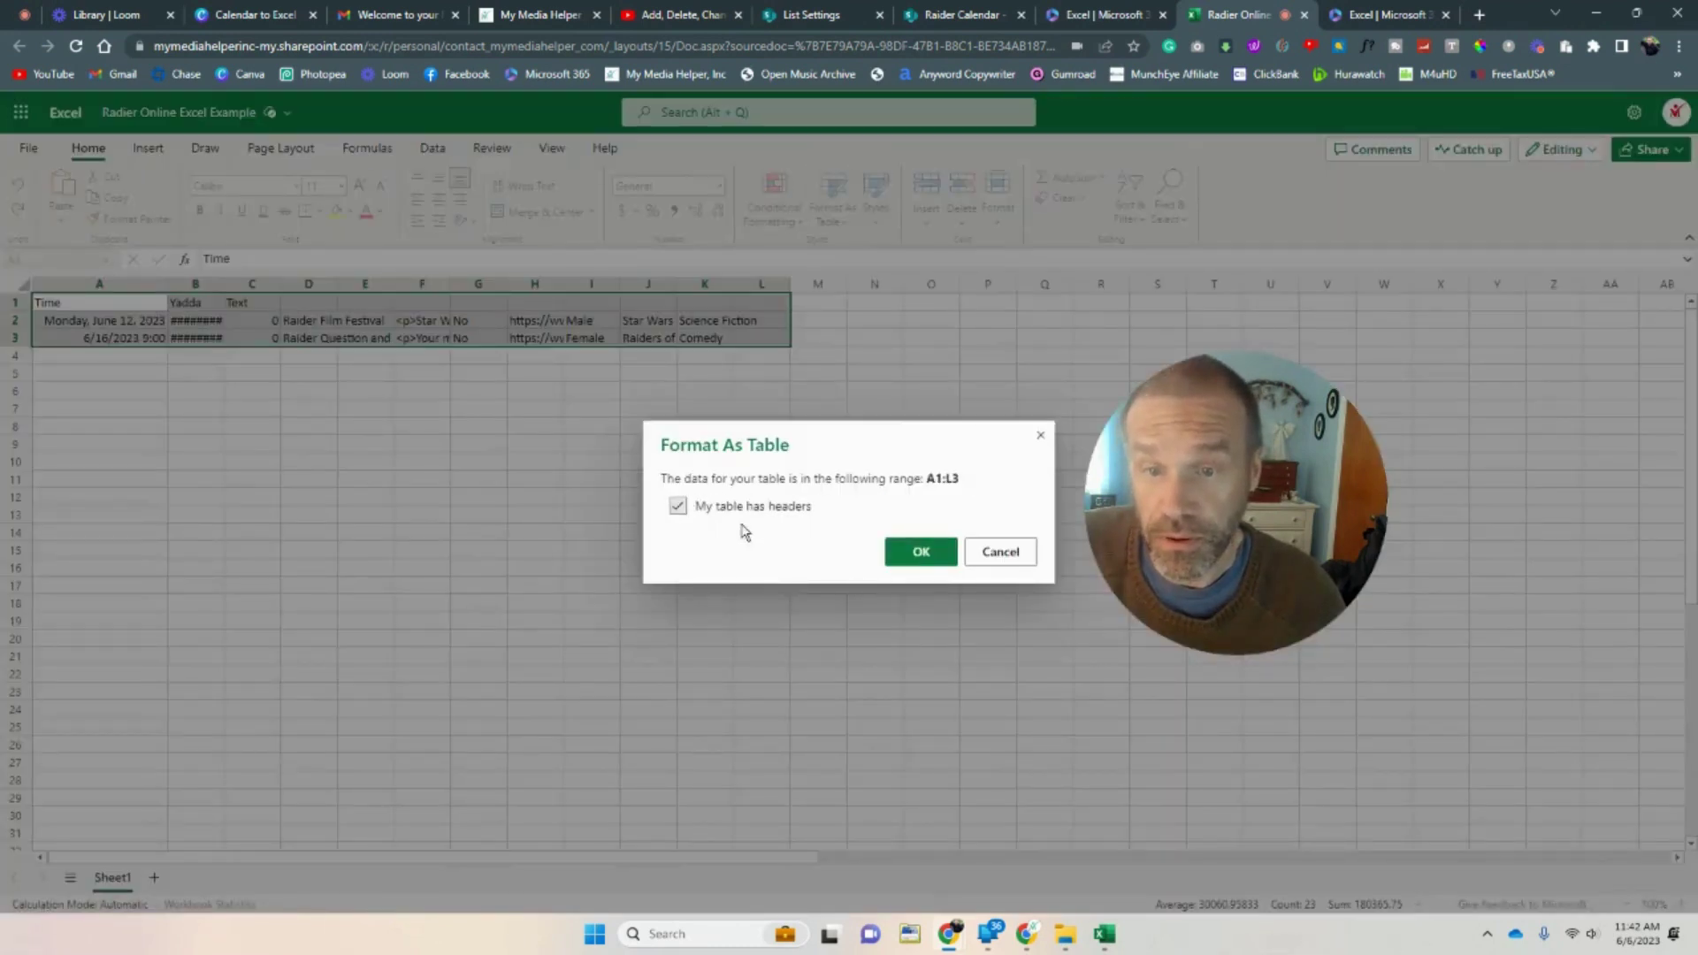
{"action": "left_click", "coordinate": [903, 553]}
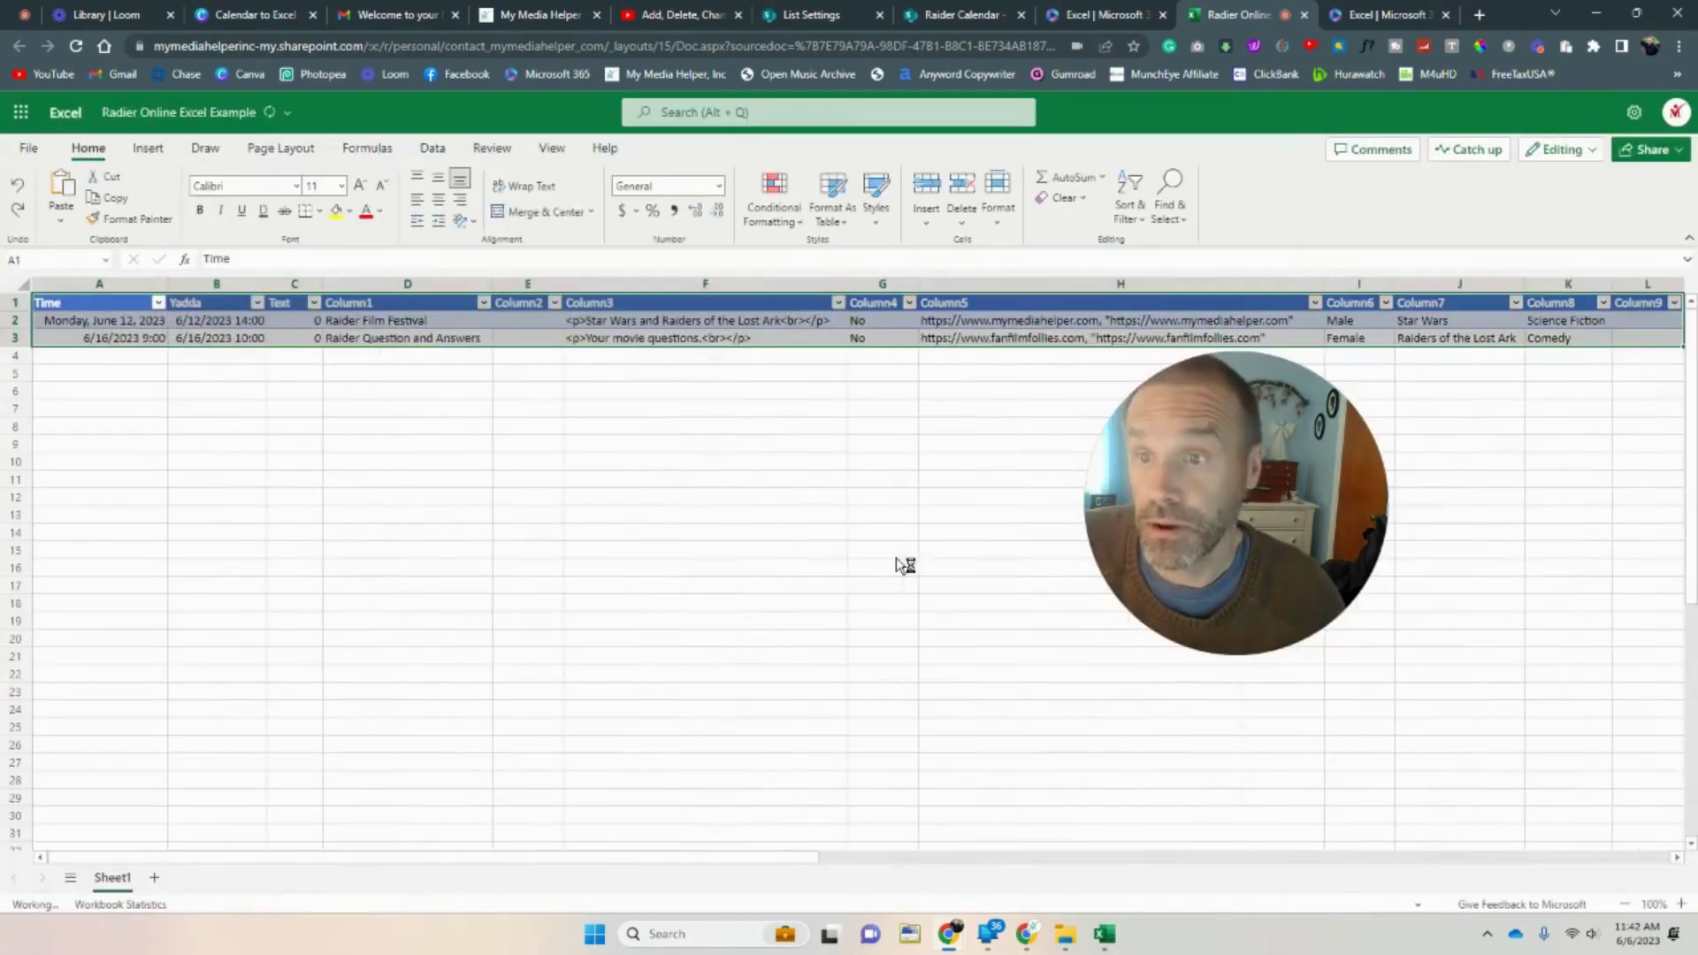
{"action": "left_click", "coordinate": [688, 497]}
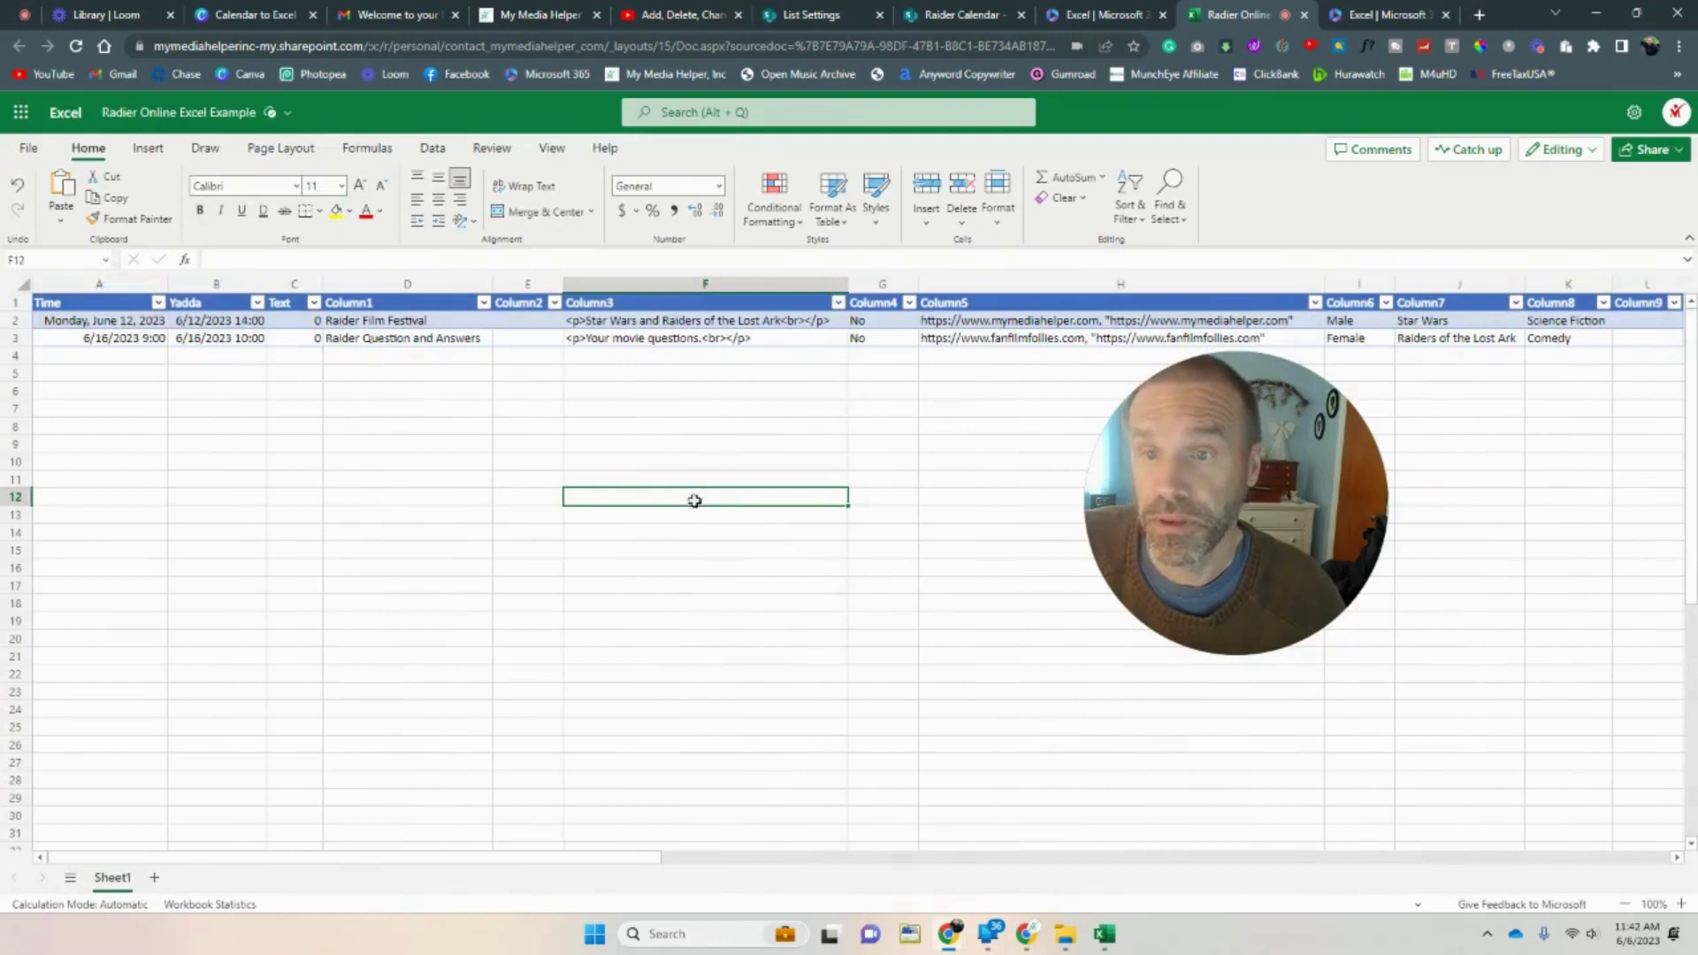
Examine the description text in cell F2 and the generic column headings, and compare the table with the Raider View rows in SharePoint.
{"action": "left_click", "coordinate": [611, 339]}
{"action": "left_click", "coordinate": [589, 320]}
{"action": "double_click", "coordinate": [588, 320]}
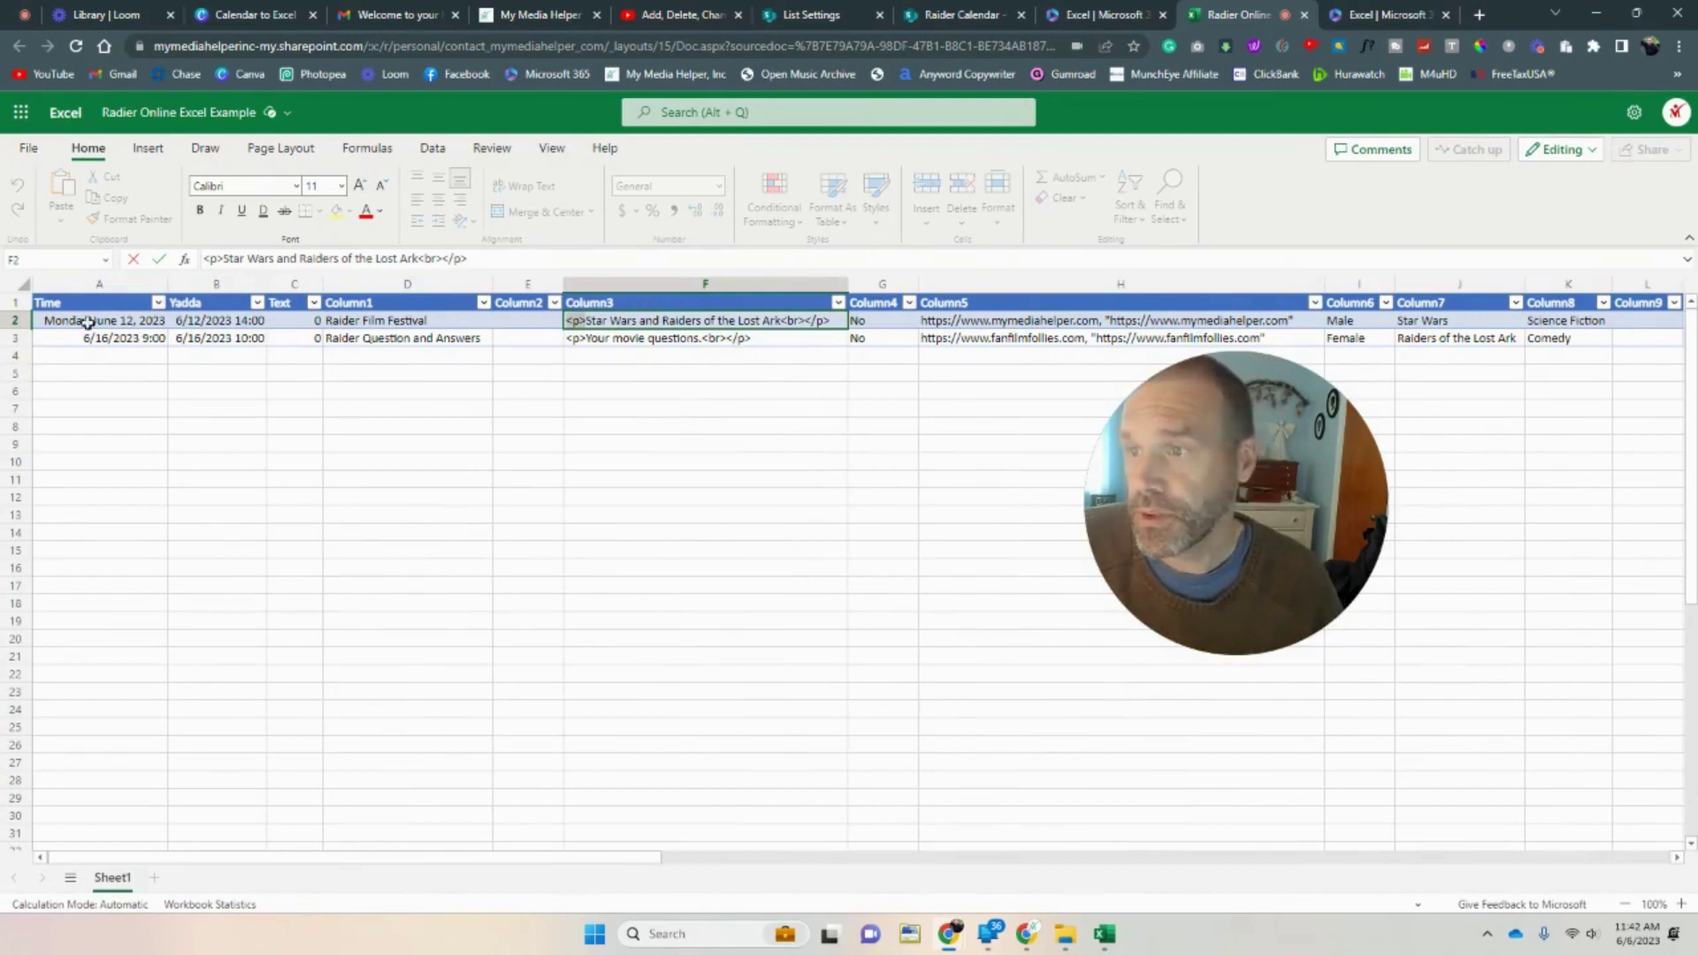
{"action": "left_click", "coordinate": [405, 307]}
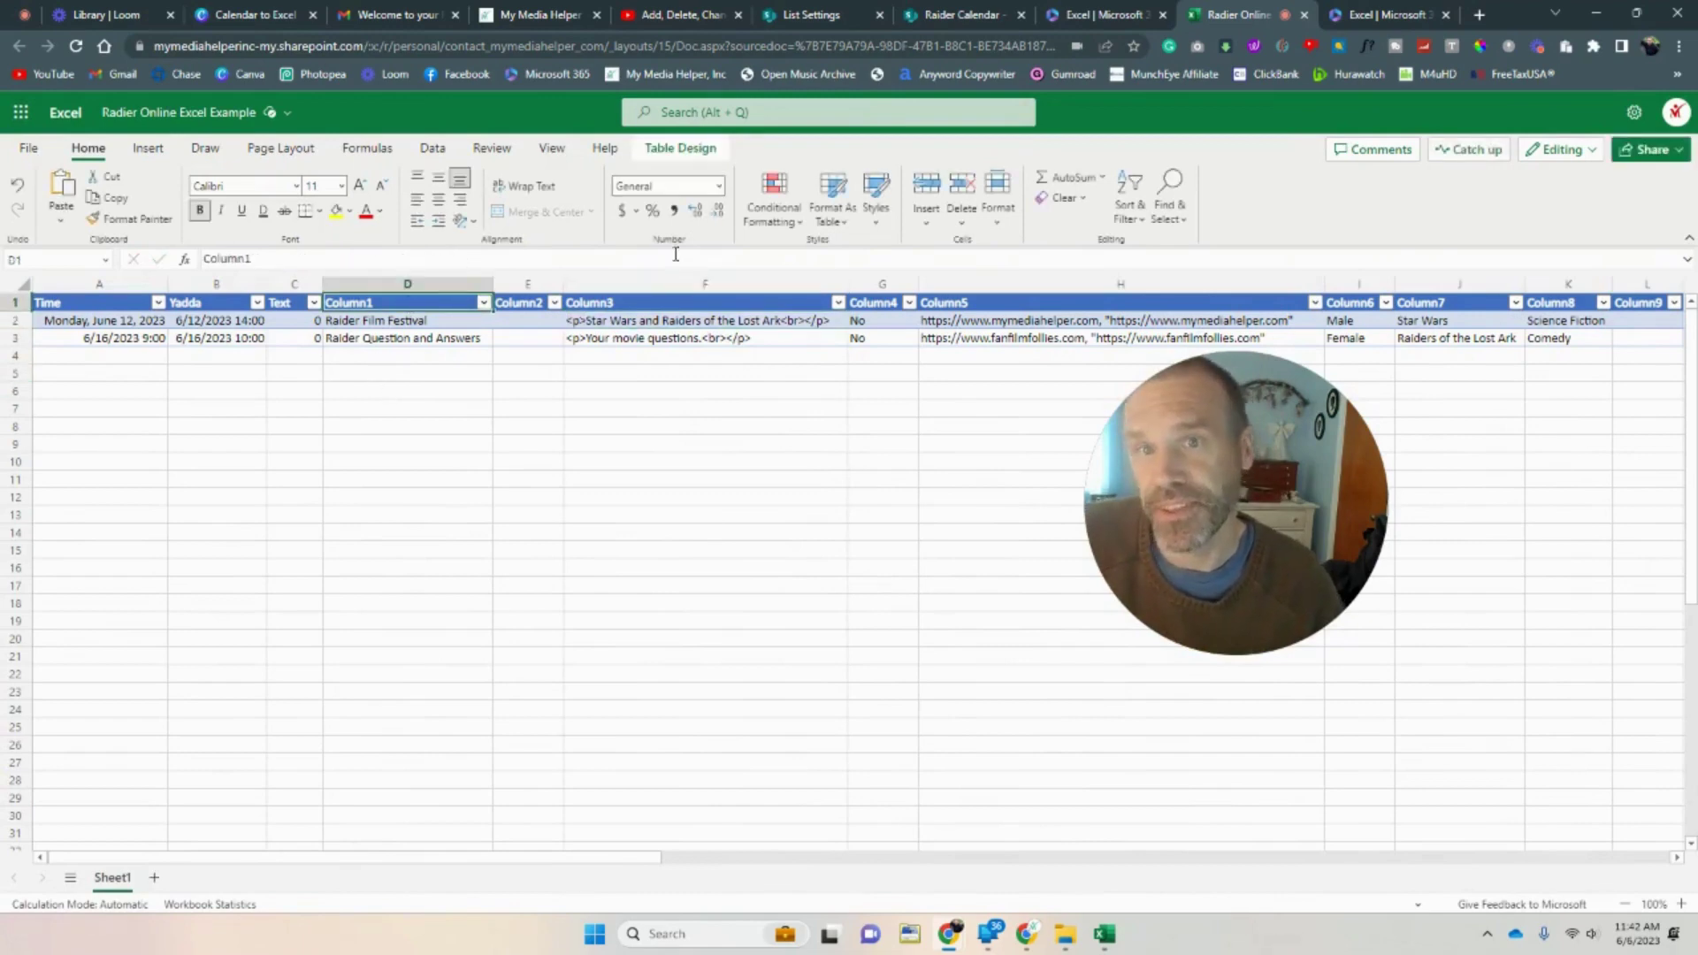
{"action": "left_click", "coordinate": [1378, 16]}
{"action": "left_click", "coordinate": [1101, 15]}
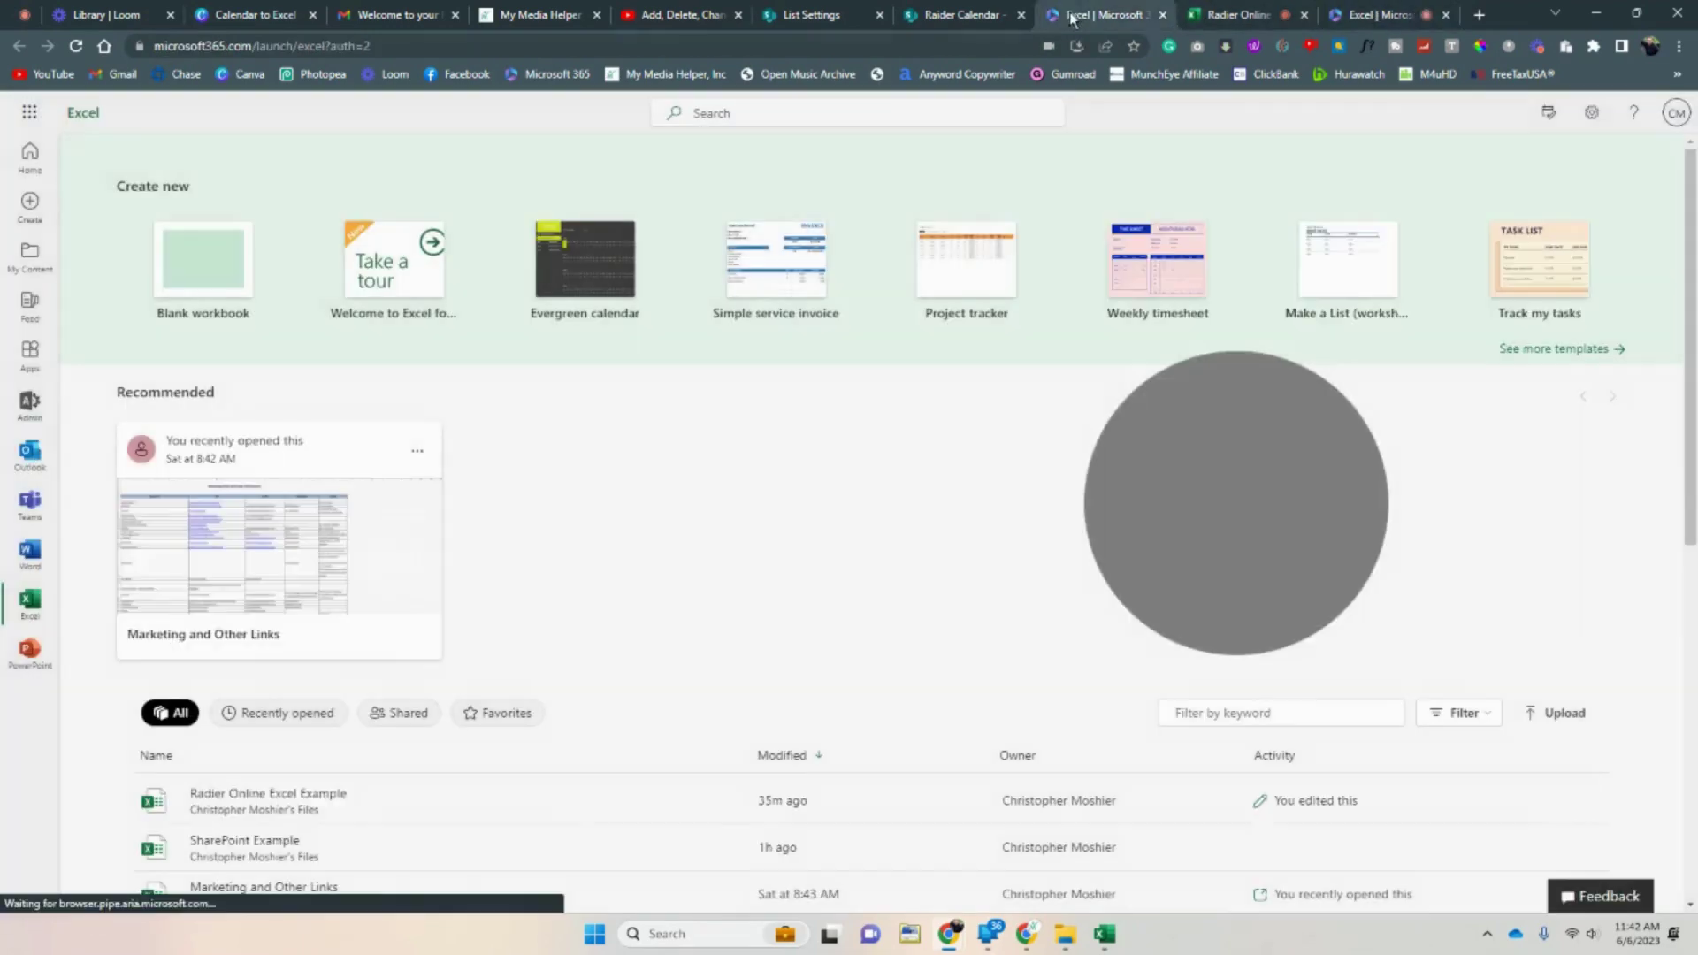
{"action": "left_click", "coordinate": [960, 15]}
{"action": "left_click_drag", "start_coordinate": [1238, 624], "coordinate": [1103, 701]}
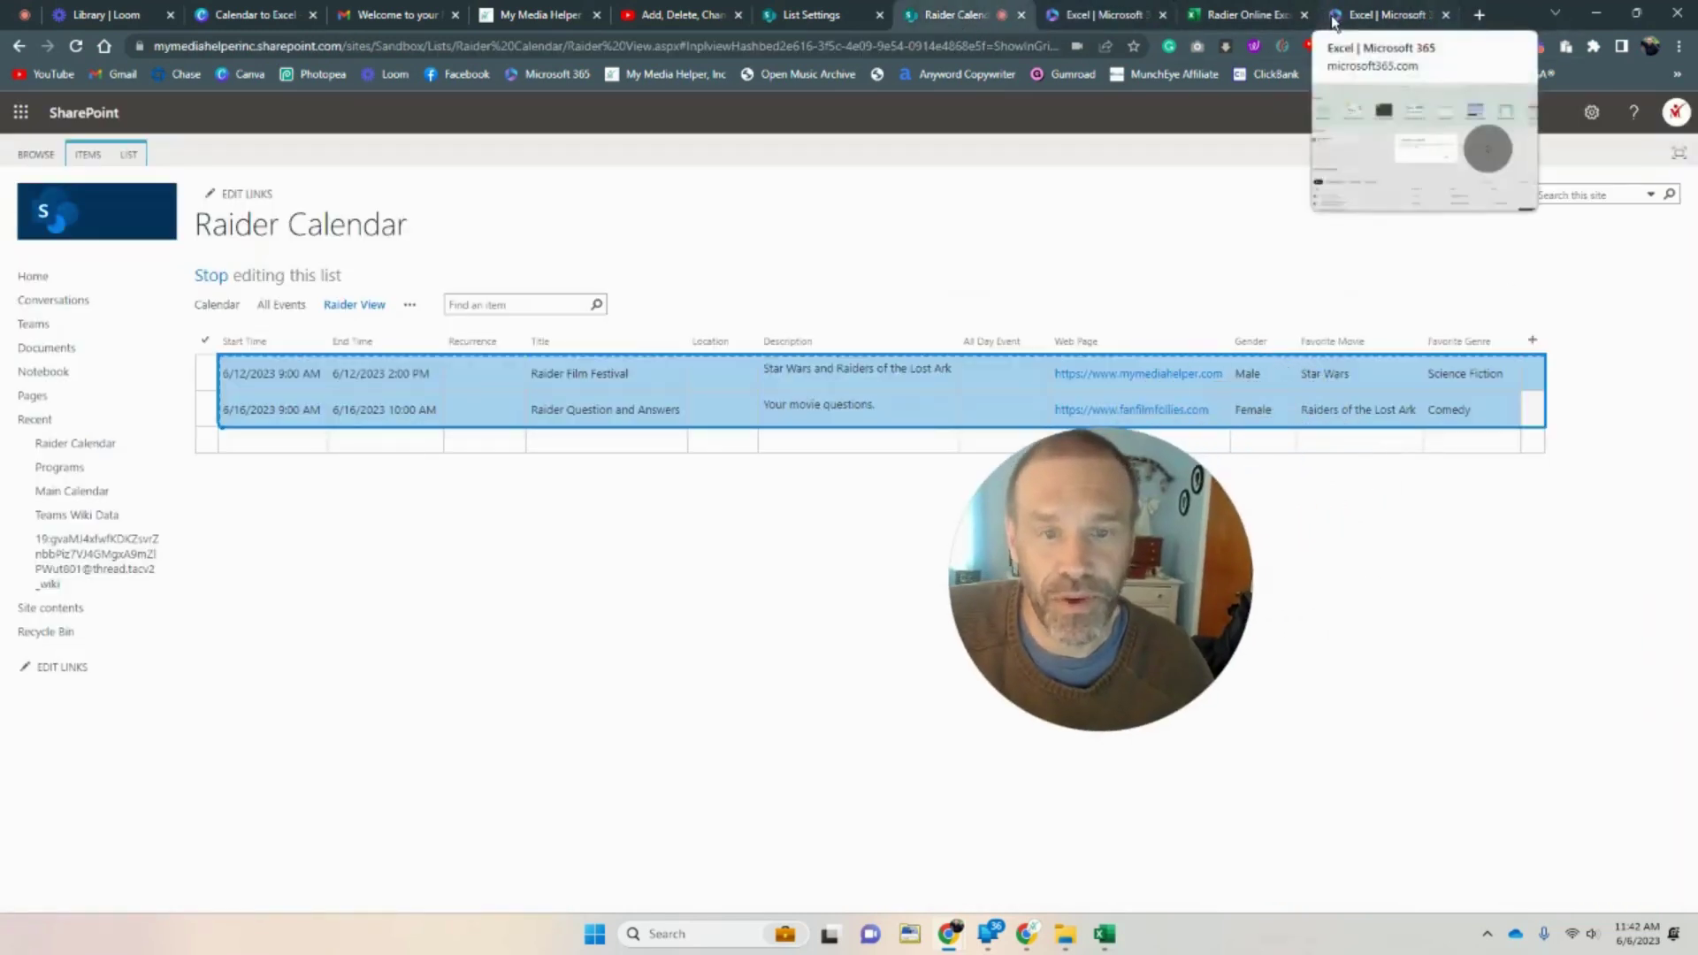
{"action": "left_click", "coordinate": [1183, 15]}
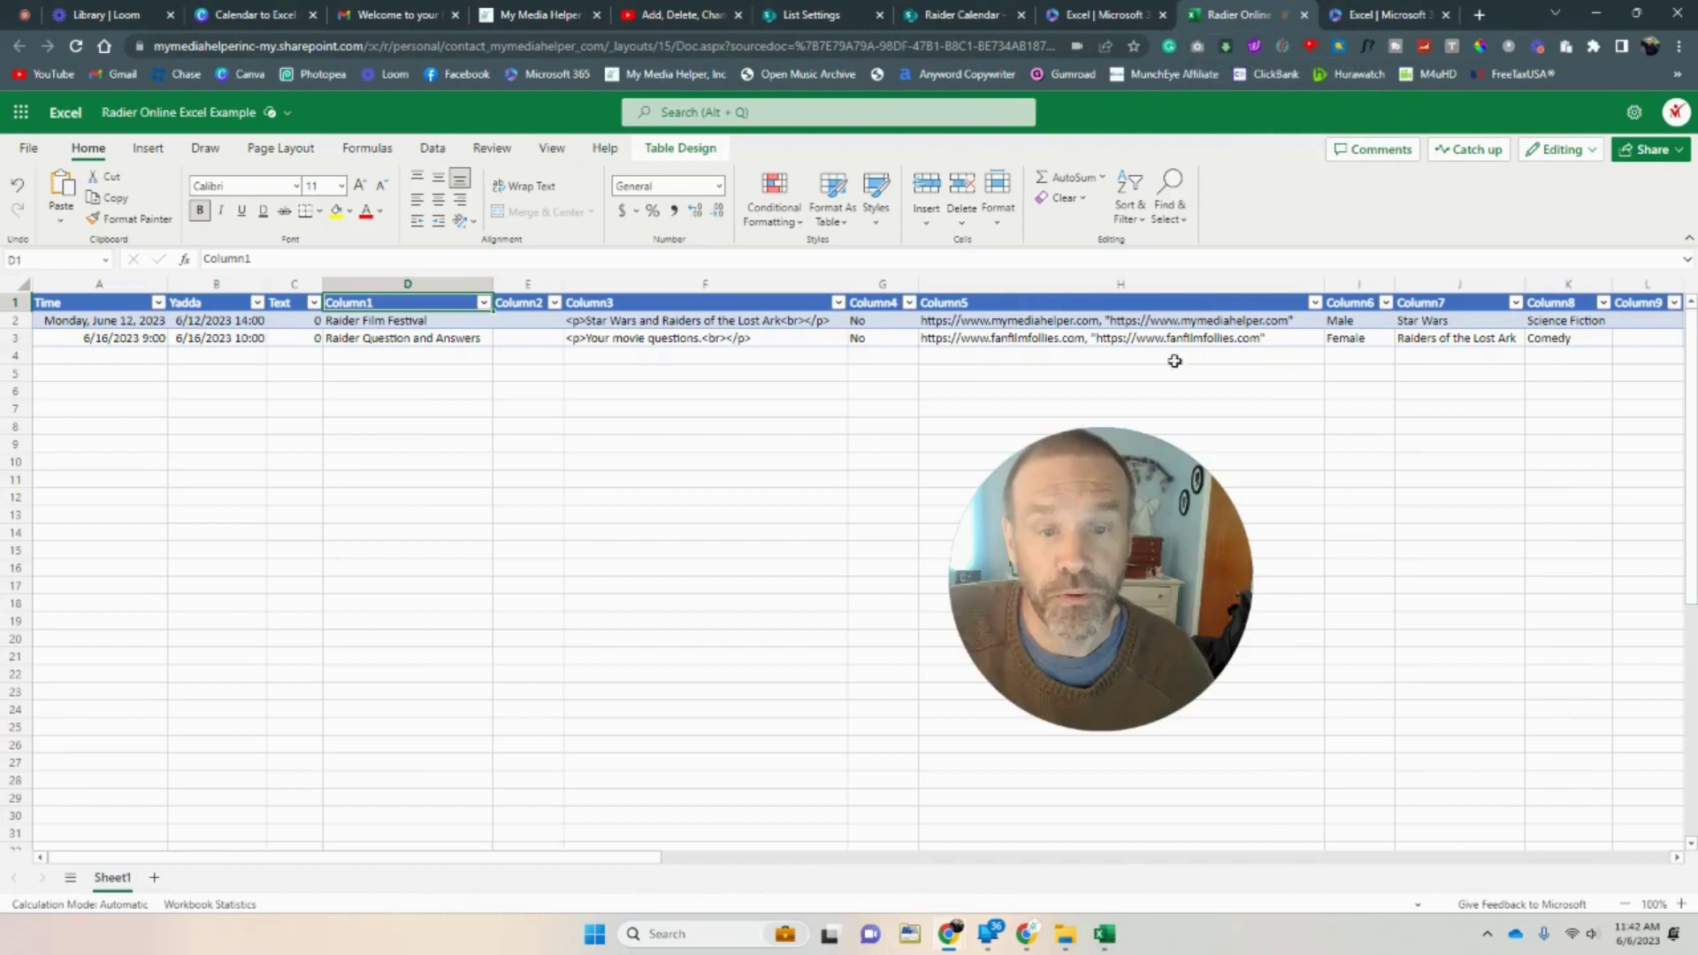